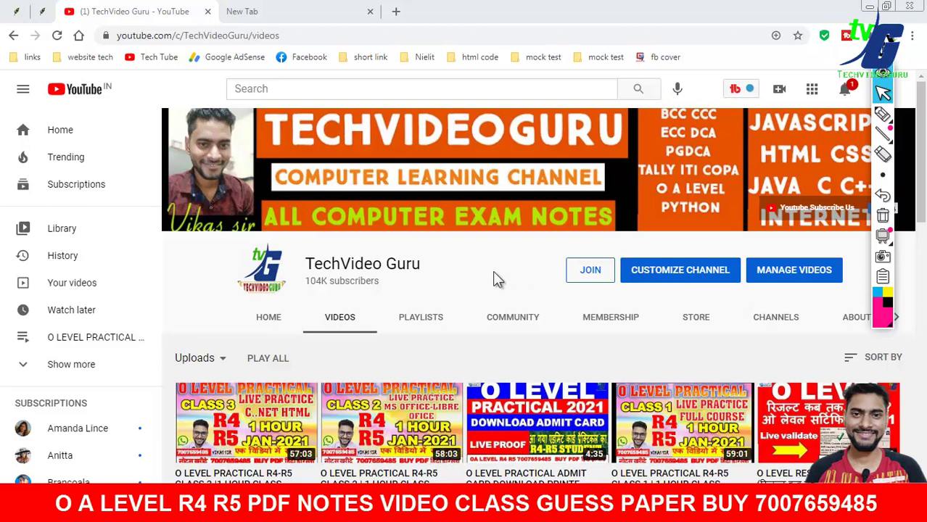
Handwrite 'M3', 'R4-R5' and 'Excel' notes over the channel page with the screen pen, then clear them.
{"action": "left_click", "coordinate": [882, 114]}
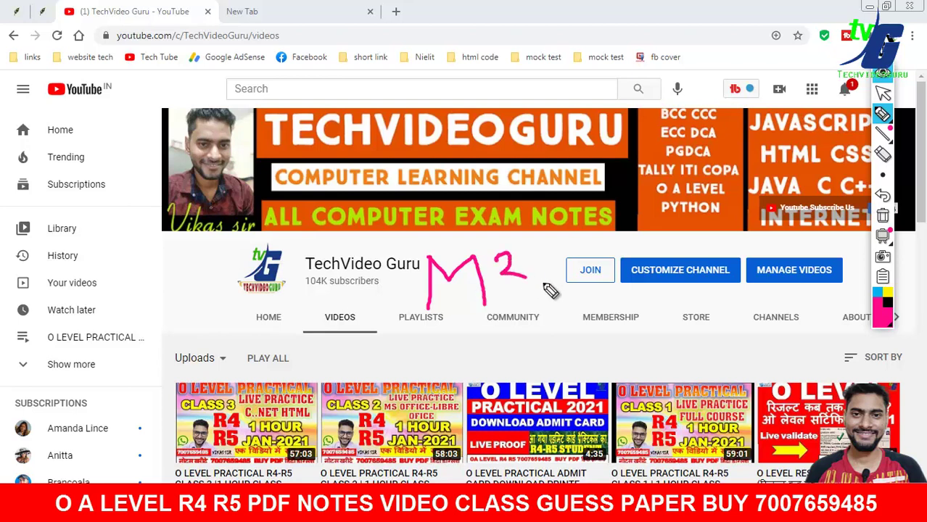
{"action": "left_click_drag", "start_coordinate": [544, 285], "coordinate": [507, 311]}
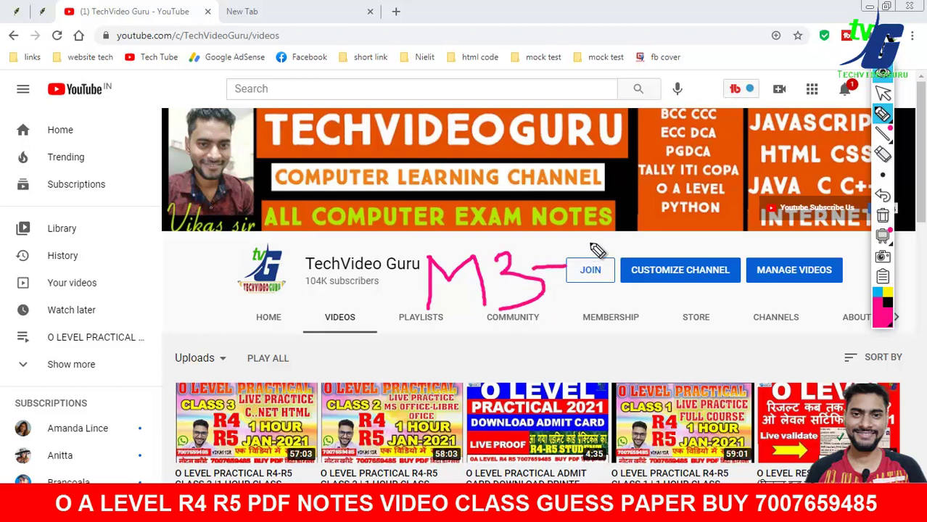
{"action": "left_click", "coordinate": [881, 219]}
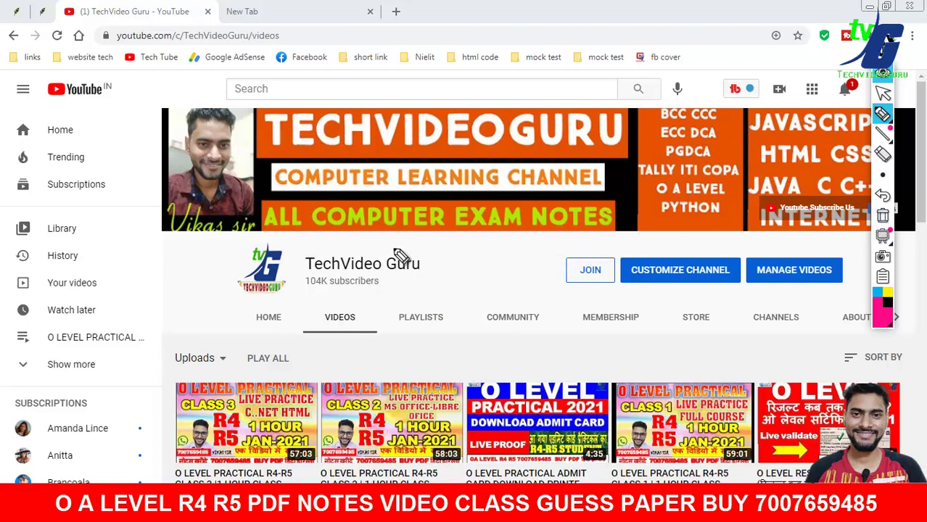
{"action": "left_click_drag", "start_coordinate": [454, 248], "coordinate": [482, 266]}
{"action": "left_click_drag", "start_coordinate": [480, 244], "coordinate": [486, 310]}
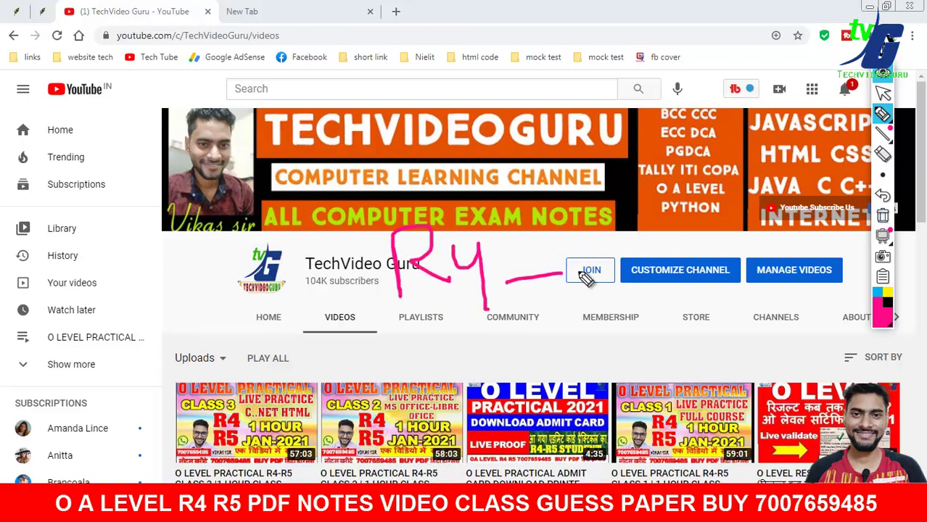
{"action": "left_click_drag", "start_coordinate": [581, 245], "coordinate": [582, 308]}
{"action": "left_click_drag", "start_coordinate": [582, 243], "coordinate": [595, 272]}
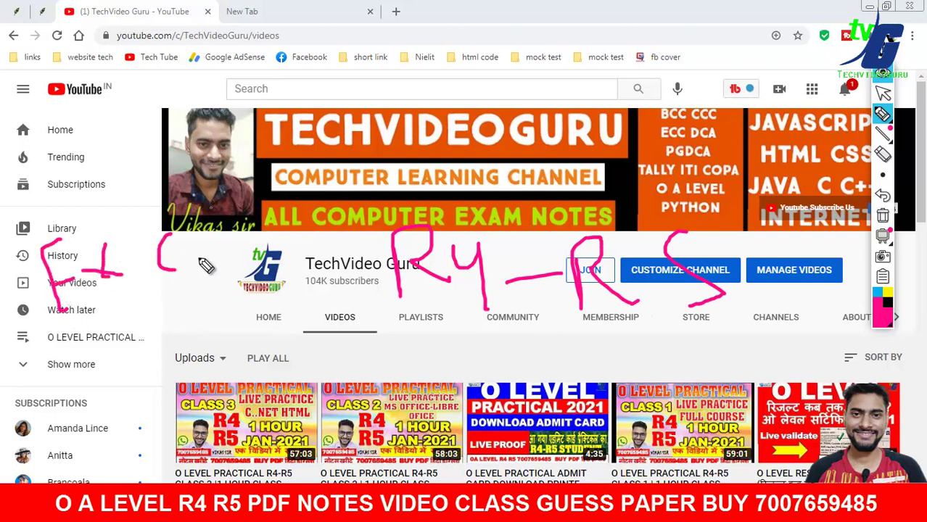
{"action": "mouse_move", "coordinate": [206, 266]}
{"action": "left_mouse_down"}
{"action": "mouse_move", "coordinate": [232, 247]}
{"action": "mouse_move", "coordinate": [294, 288]}
{"action": "left_mouse_up"}
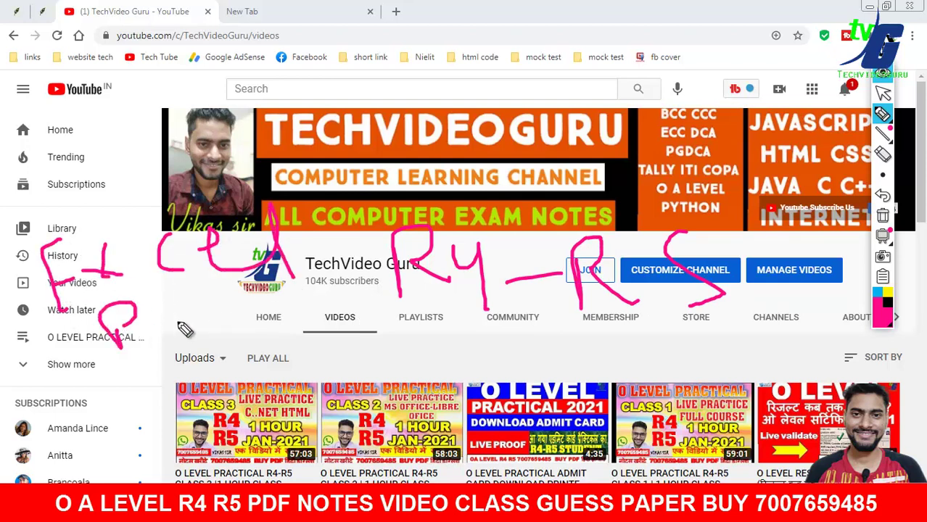
{"action": "left_click_drag", "start_coordinate": [215, 316], "coordinate": [282, 323]}
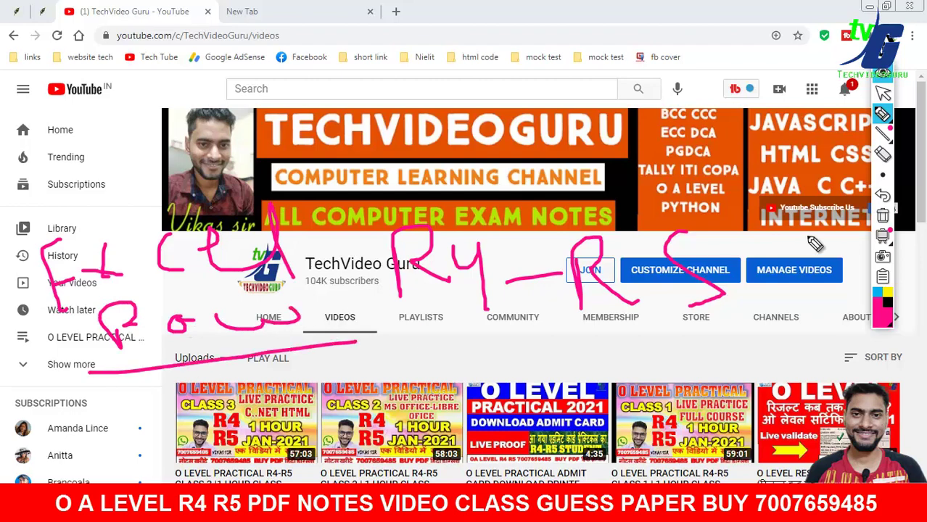
{"action": "left_click", "coordinate": [882, 215]}
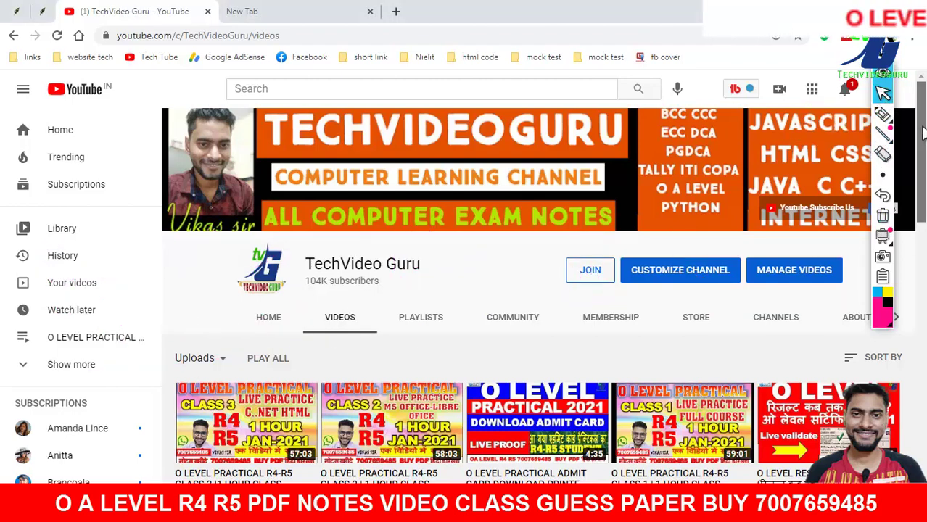
Tick the Class 1, Class 2 and Class 3 videos, then clear the marks.
{"action": "scroll", "coordinate": [883, 85], "scroll_direction": "down", "scroll_amount": 1}
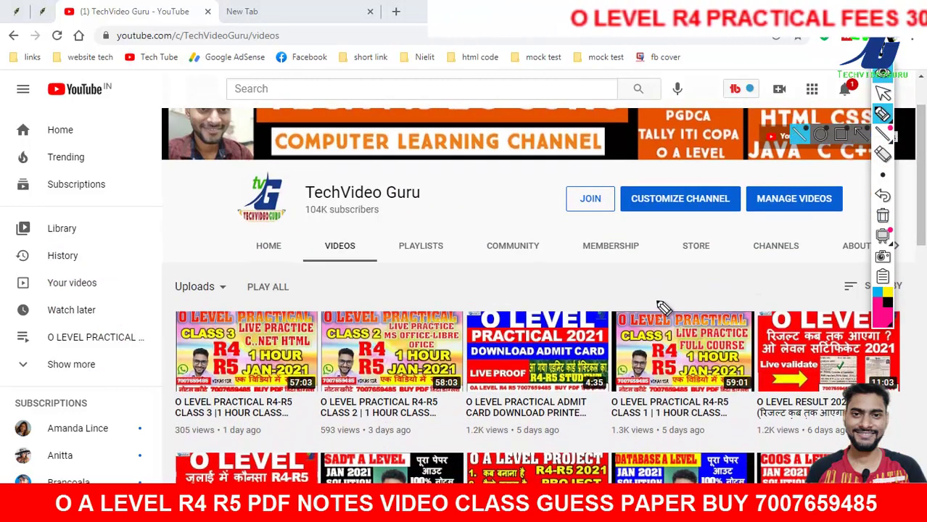
{"action": "left_click_drag", "start_coordinate": [655, 298], "coordinate": [709, 270]}
{"action": "left_click_drag", "start_coordinate": [388, 294], "coordinate": [460, 274]}
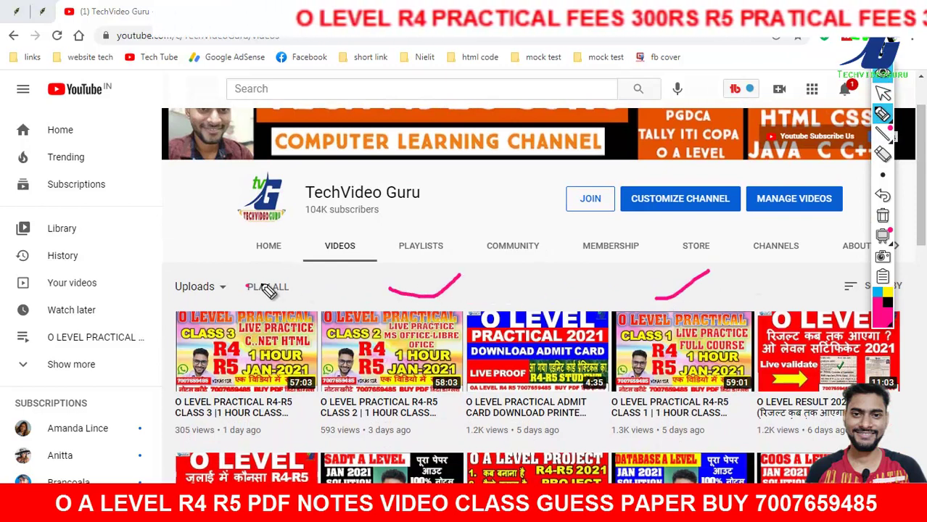
{"action": "left_click_drag", "start_coordinate": [247, 289], "coordinate": [289, 265]}
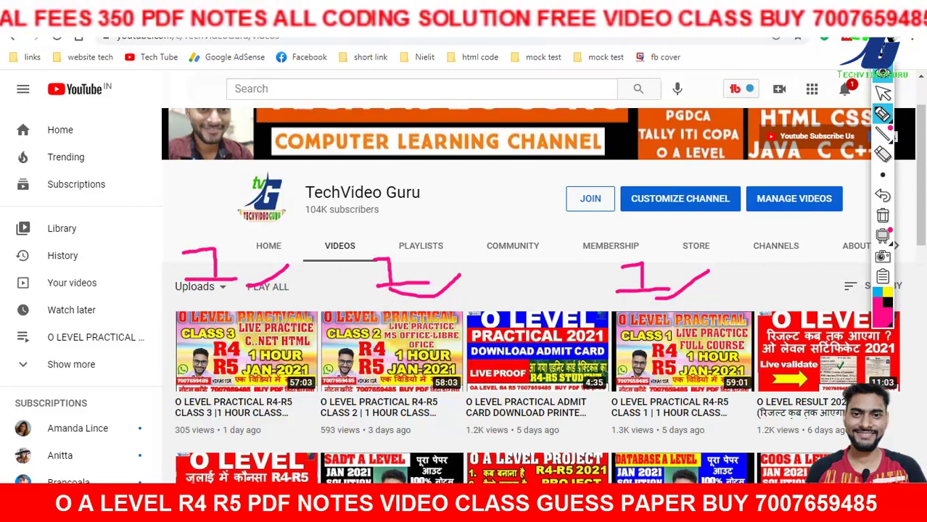
{"action": "left_click", "coordinate": [882, 216]}
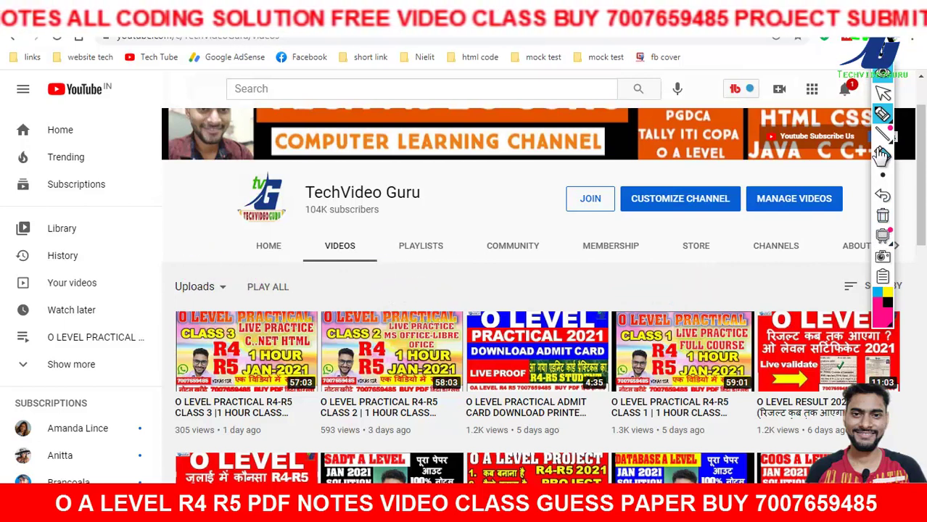
Browse the channel's playlists, return to its uploaded videos and leave pen mode.
{"action": "left_click", "coordinate": [881, 94]}
{"action": "left_click", "coordinate": [421, 250]}
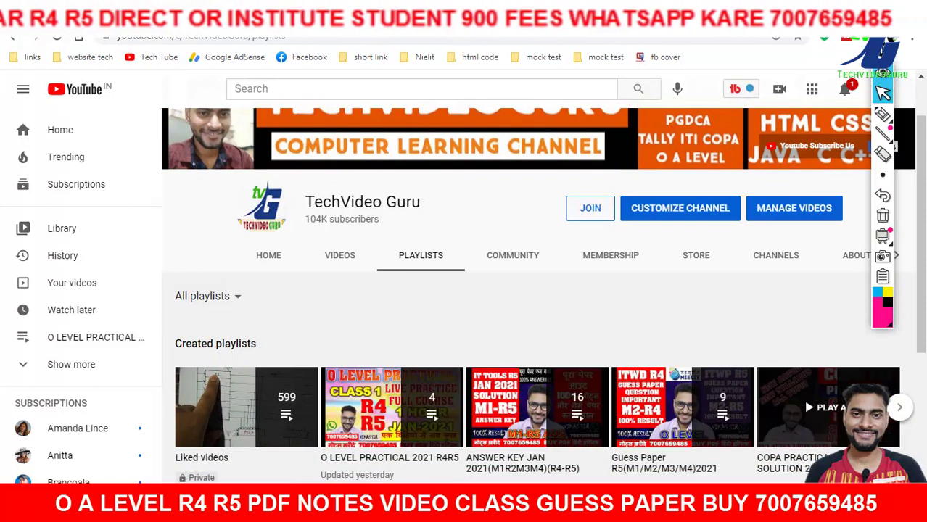
{"action": "left_click", "coordinate": [900, 410]}
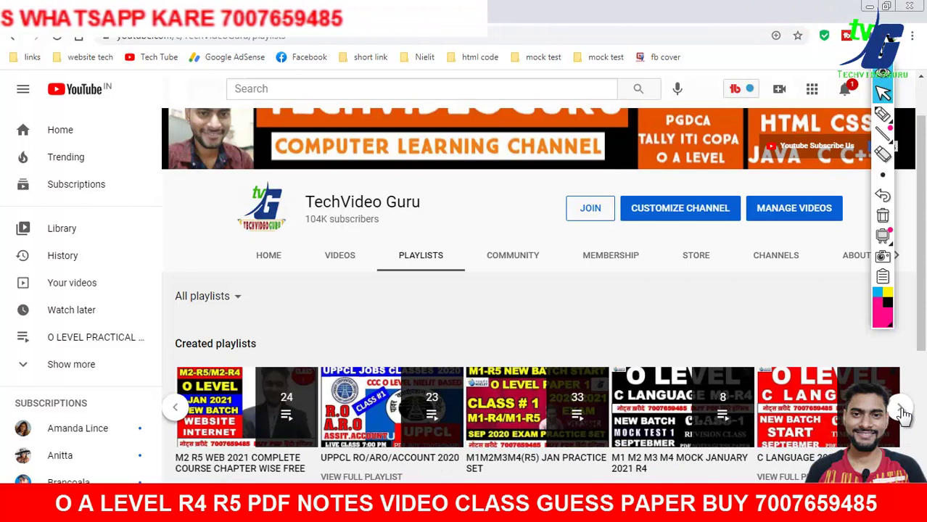
{"action": "left_click", "coordinate": [352, 266]}
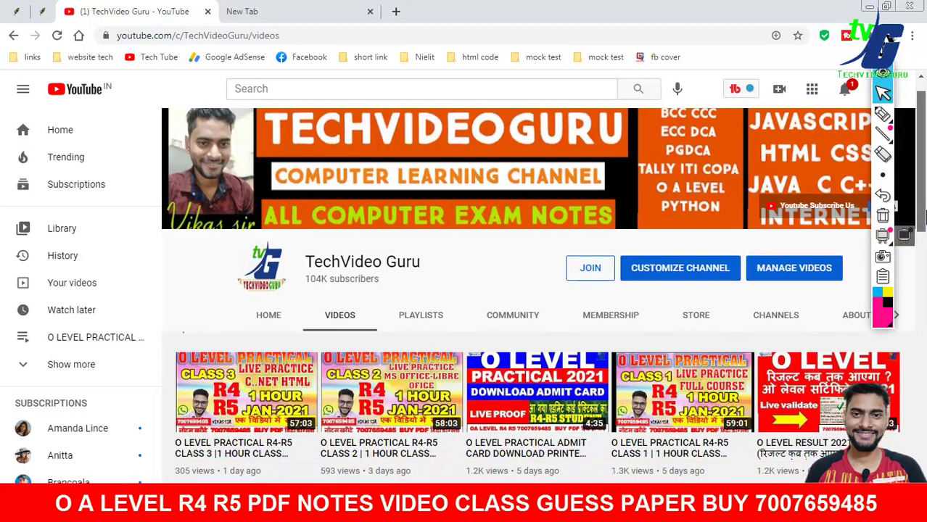
{"action": "left_click_drag", "start_coordinate": [919, 212], "coordinate": [922, 229]}
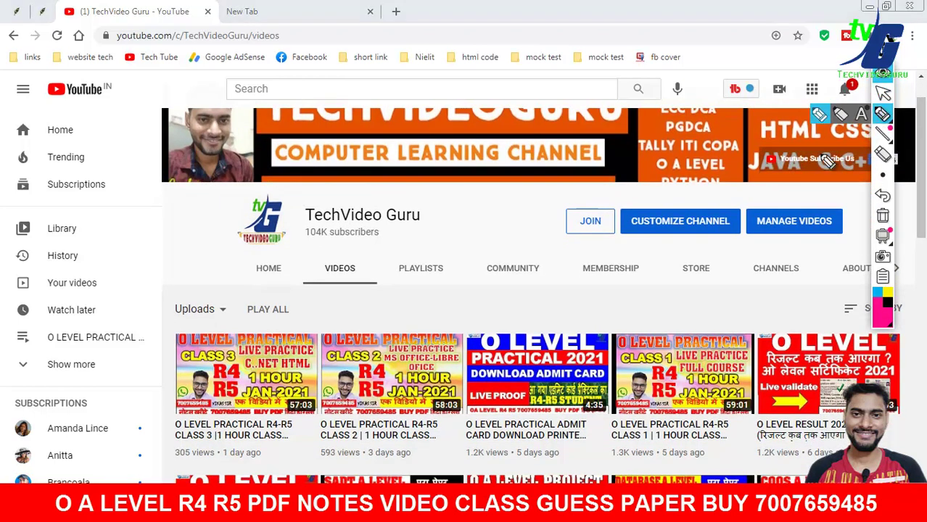
{"action": "mouse_move", "coordinate": [883, 115]}
{"action": "left_click", "coordinate": [882, 92]}
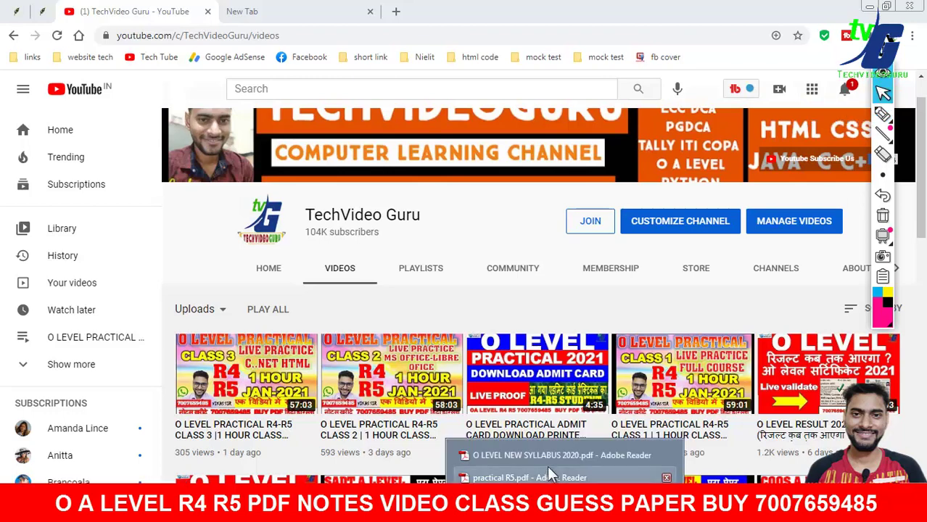
Bring up the syllabus PDF in Adobe Reader and scroll through its pages.
{"action": "left_click", "coordinate": [547, 454]}
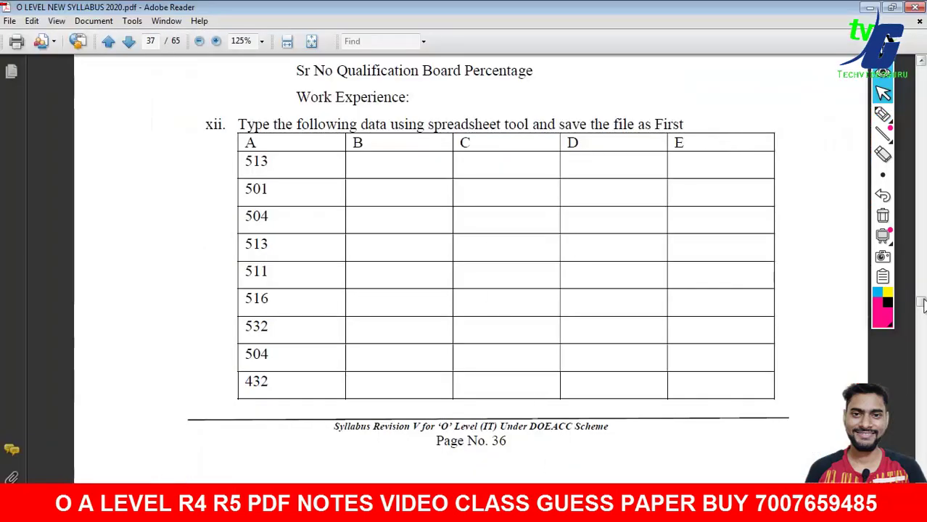
{"action": "mouse_move", "coordinate": [922, 305]}
{"action": "left_mouse_down"}
{"action": "mouse_move", "coordinate": [921, 288]}
{"action": "mouse_move", "coordinate": [921, 322]}
{"action": "mouse_move", "coordinate": [863, 327]}
{"action": "left_mouse_up"}
{"action": "scroll", "coordinate": [227, 233], "scroll_direction": "up", "scroll_amount": 5}
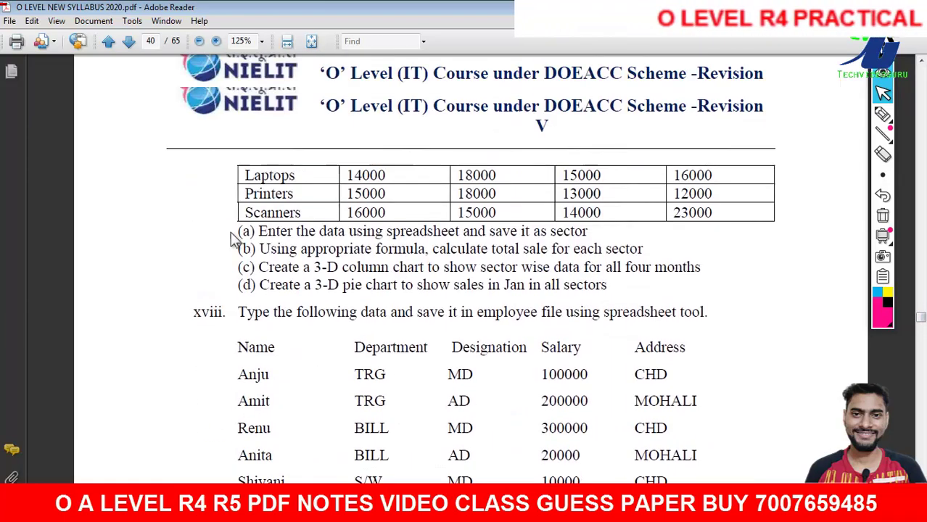
{"action": "scroll", "coordinate": [227, 232], "scroll_direction": "up", "scroll_amount": 5}
{"action": "scroll", "coordinate": [227, 232], "scroll_direction": "up", "scroll_amount": 2}
{"action": "scroll", "coordinate": [227, 237], "scroll_direction": "up", "scroll_amount": 5}
{"action": "scroll", "coordinate": [227, 237], "scroll_direction": "up", "scroll_amount": 5}
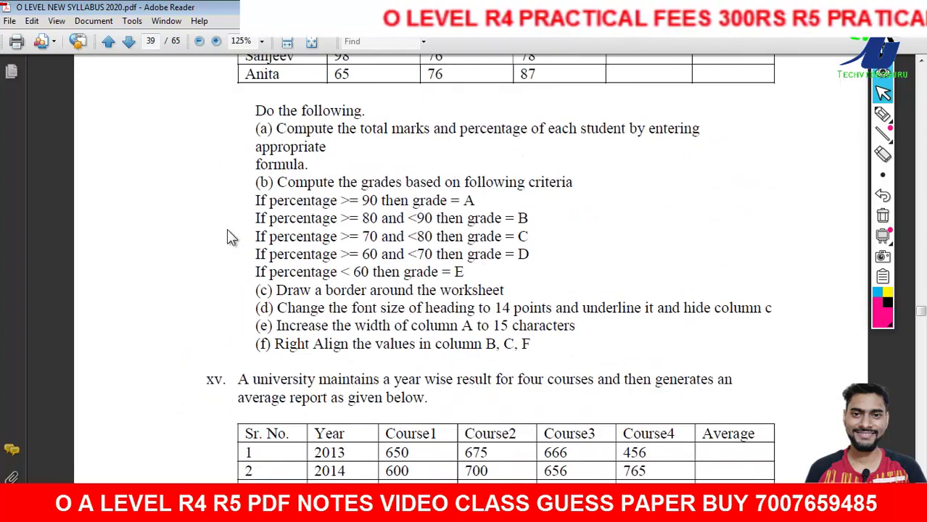
{"action": "scroll", "coordinate": [227, 237], "scroll_direction": "up", "scroll_amount": 3}
{"action": "scroll", "coordinate": [227, 237], "scroll_direction": "up", "scroll_amount": 5}
{"action": "scroll", "coordinate": [226, 226], "scroll_direction": "up", "scroll_amount": 5}
{"action": "scroll", "coordinate": [226, 226], "scroll_direction": "up", "scroll_amount": 4}
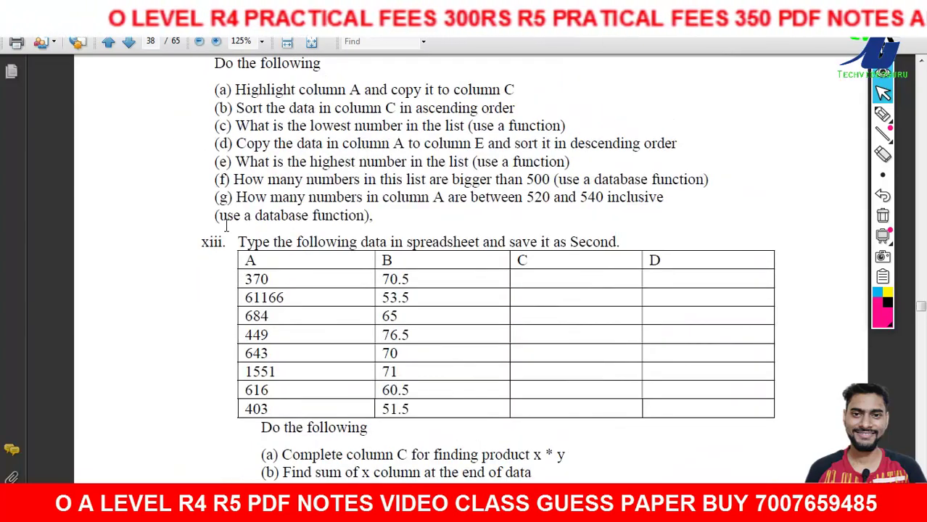
{"action": "scroll", "coordinate": [226, 227], "scroll_direction": "up", "scroll_amount": 8}
{"action": "scroll", "coordinate": [226, 229], "scroll_direction": "up", "scroll_amount": 6}
{"action": "scroll", "coordinate": [226, 229], "scroll_direction": "up", "scroll_amount": 4}
{"action": "scroll", "coordinate": [227, 229], "scroll_direction": "down", "scroll_amount": 5}
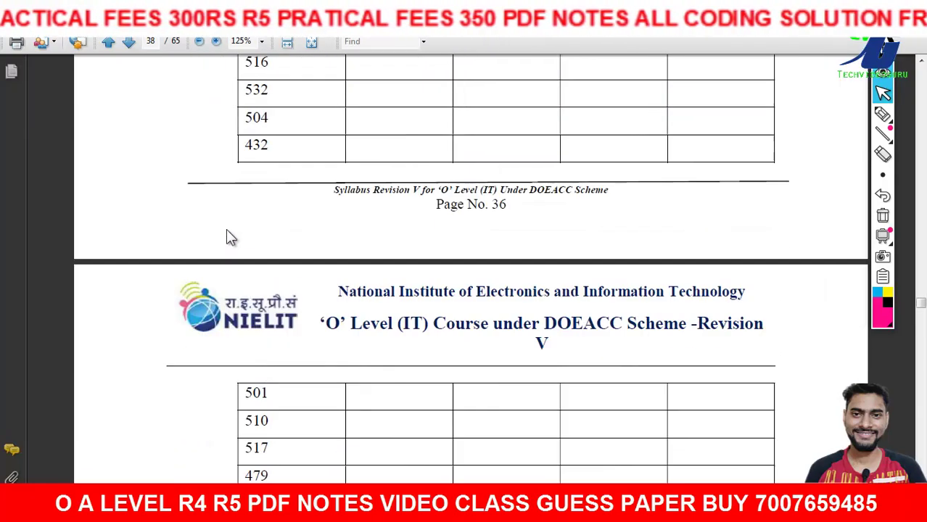
{"action": "scroll", "coordinate": [226, 229], "scroll_direction": "down", "scroll_amount": 8}
{"action": "scroll", "coordinate": [226, 229], "scroll_direction": "down", "scroll_amount": 9}
{"action": "scroll", "coordinate": [226, 231], "scroll_direction": "down", "scroll_amount": 3}
Page forward through the syllabus to the Python practical exercises on page 45.
{"action": "left_click", "coordinate": [129, 42]}
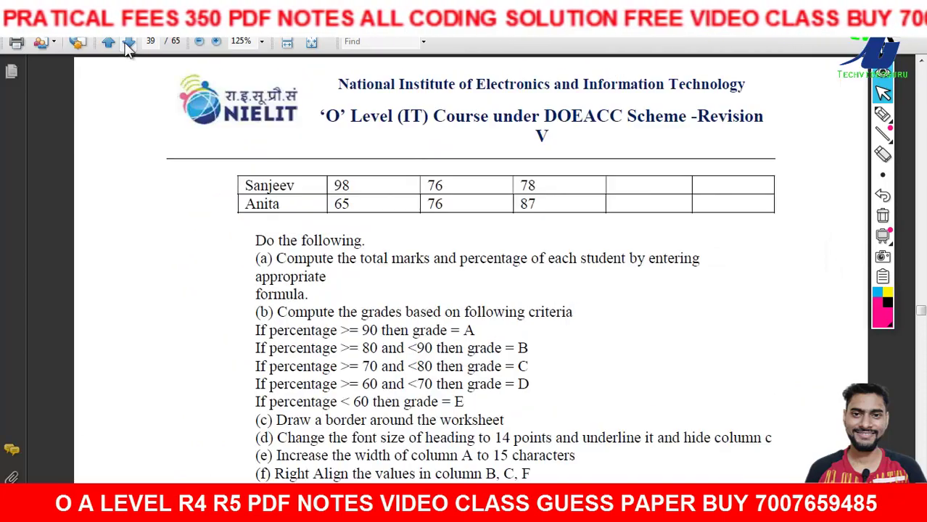
{"action": "left_click", "coordinate": [128, 42]}
{"action": "left_click", "coordinate": [129, 42]}
{"action": "left_click", "coordinate": [128, 42]}
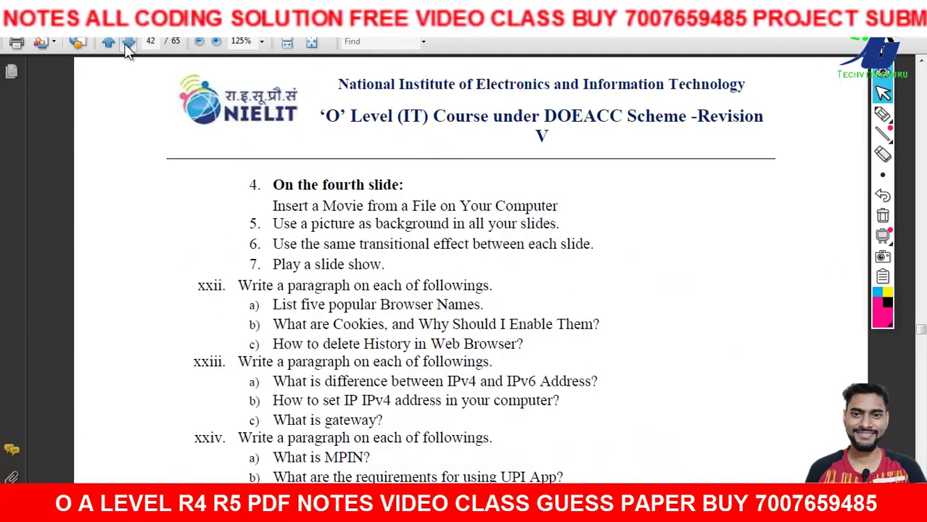
{"action": "left_click", "coordinate": [128, 42]}
{"action": "scroll", "coordinate": [129, 192], "scroll_direction": "down", "scroll_amount": 3}
{"action": "left_click", "coordinate": [128, 42]}
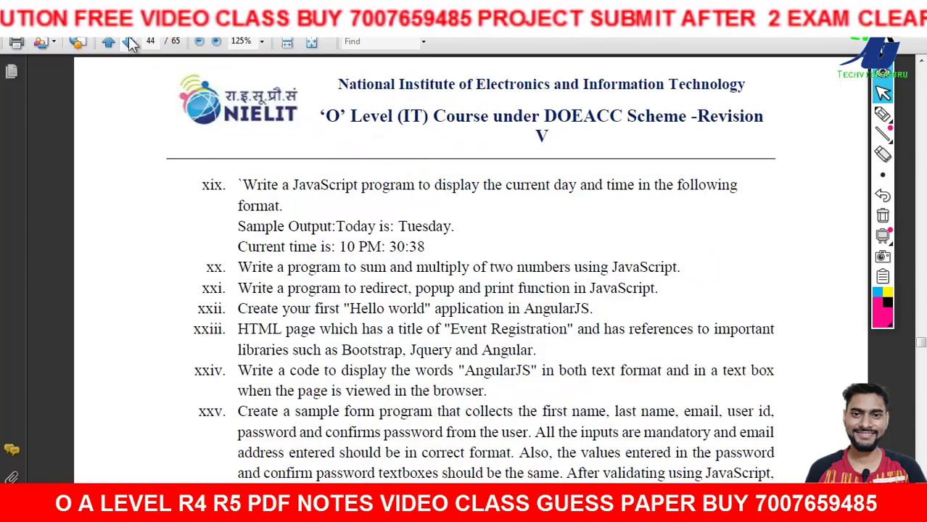
{"action": "scroll", "coordinate": [132, 155], "scroll_direction": "down", "scroll_amount": 3}
{"action": "scroll", "coordinate": [133, 155], "scroll_direction": "down", "scroll_amount": 2}
{"action": "scroll", "coordinate": [133, 155], "scroll_direction": "down", "scroll_amount": 3}
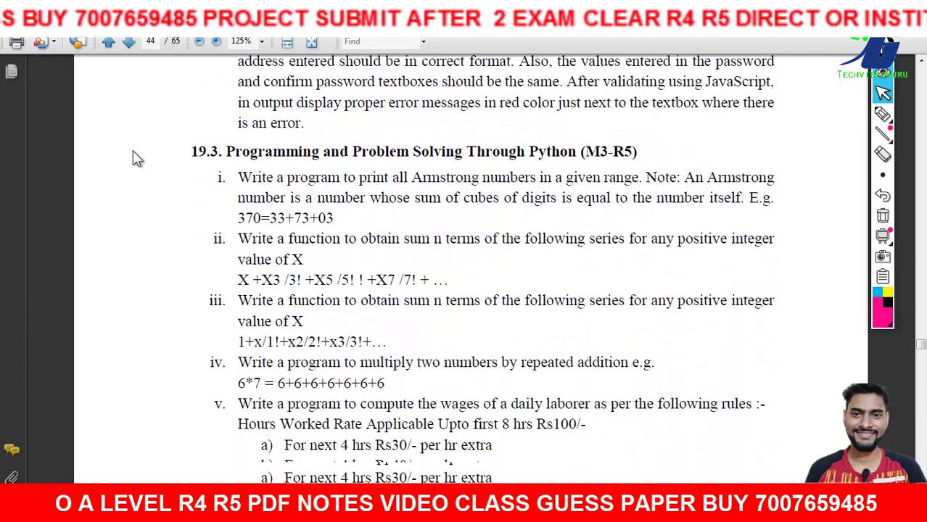
{"action": "scroll", "coordinate": [132, 155], "scroll_direction": "down", "scroll_amount": 2}
{"action": "scroll", "coordinate": [133, 151], "scroll_direction": "up", "scroll_amount": 3}
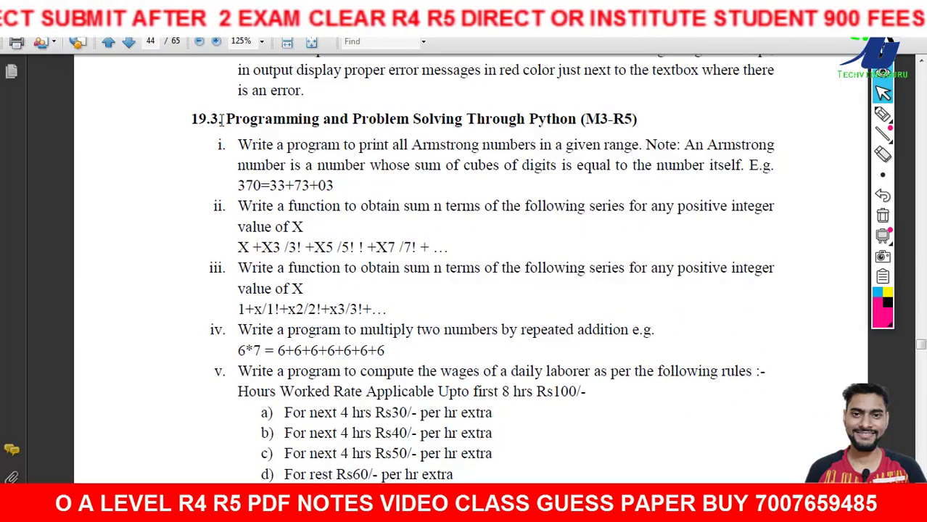
Select the 19.3 Python heading and the text of exercises i to iv.
{"action": "left_click_drag", "start_coordinate": [222, 120], "coordinate": [617, 115]}
{"action": "left_click", "coordinate": [246, 241]}
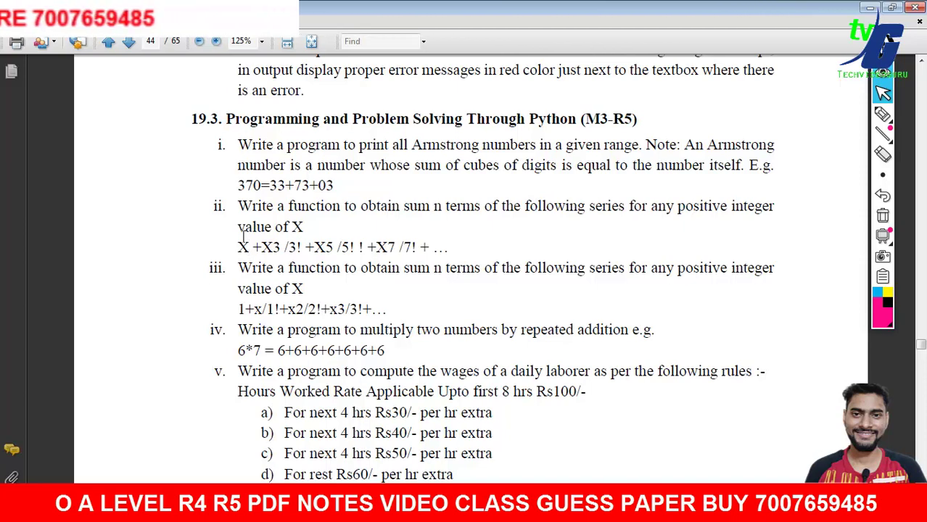
{"action": "left_click_drag", "start_coordinate": [240, 141], "coordinate": [428, 364]}
{"action": "scroll", "coordinate": [483, 340], "scroll_direction": "down", "scroll_amount": 4}
{"action": "scroll", "coordinate": [482, 341], "scroll_direction": "down", "scroll_amount": 3}
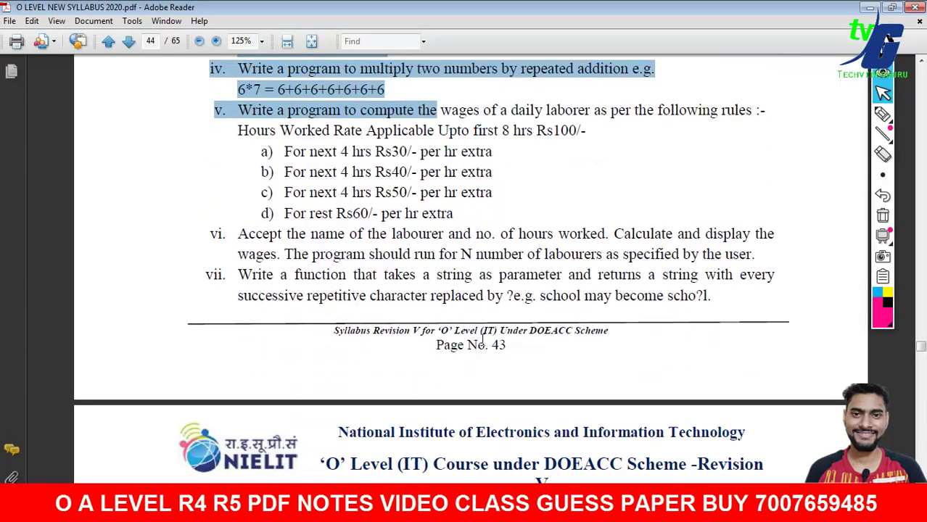
{"action": "scroll", "coordinate": [482, 341], "scroll_direction": "down", "scroll_amount": 4}
{"action": "scroll", "coordinate": [482, 341], "scroll_direction": "down", "scroll_amount": 3}
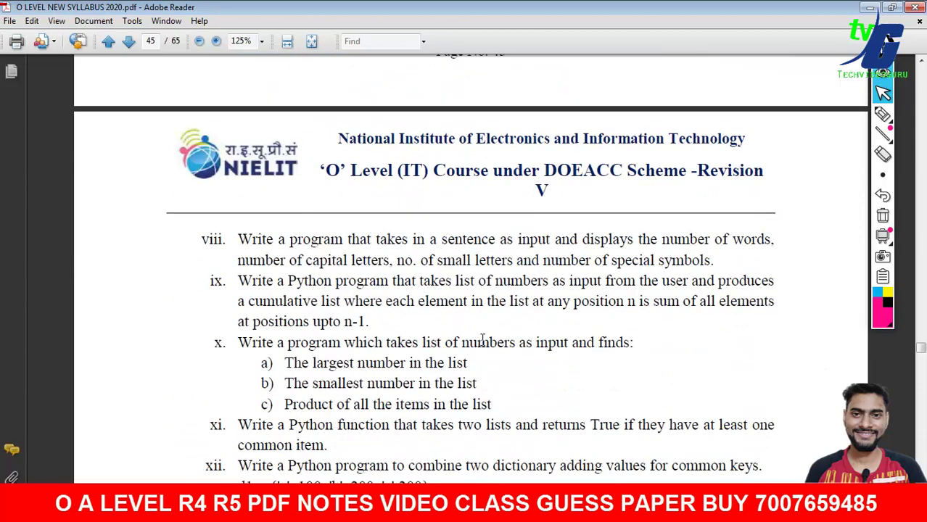
{"action": "key", "text": "alt+Tab"}
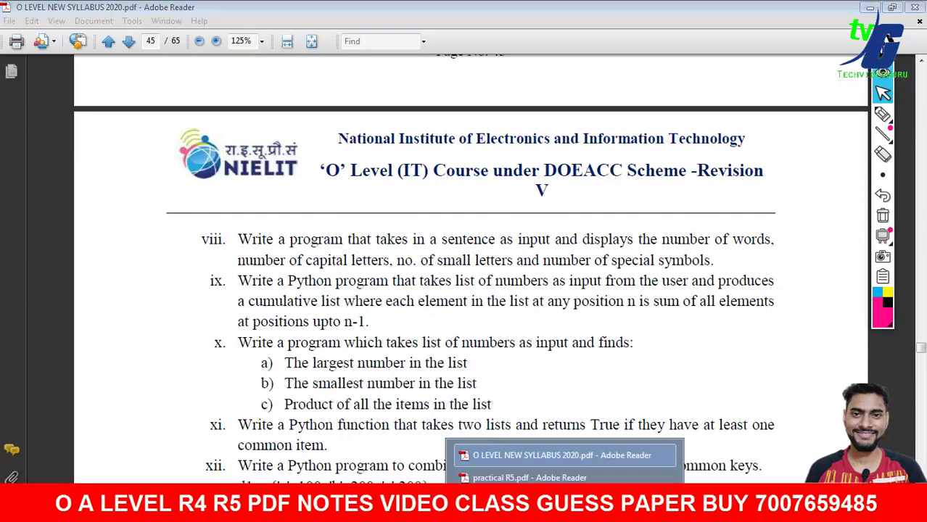
Switch to practical R5.pdf and drag through it to the keypad passkey code on page 100.
{"action": "left_click", "coordinate": [529, 477]}
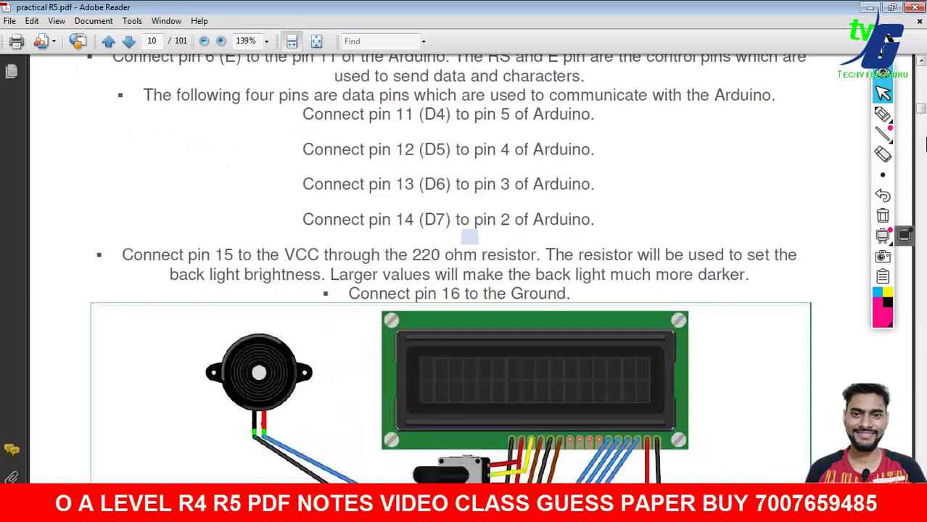
{"action": "left_click_drag", "start_coordinate": [922, 109], "coordinate": [922, 47]}
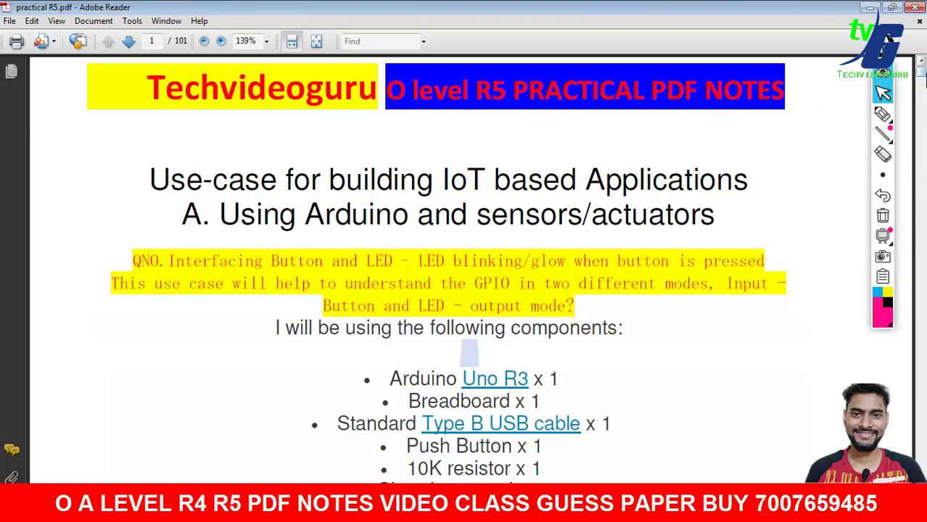
{"action": "left_click_drag", "start_coordinate": [922, 78], "coordinate": [922, 85]}
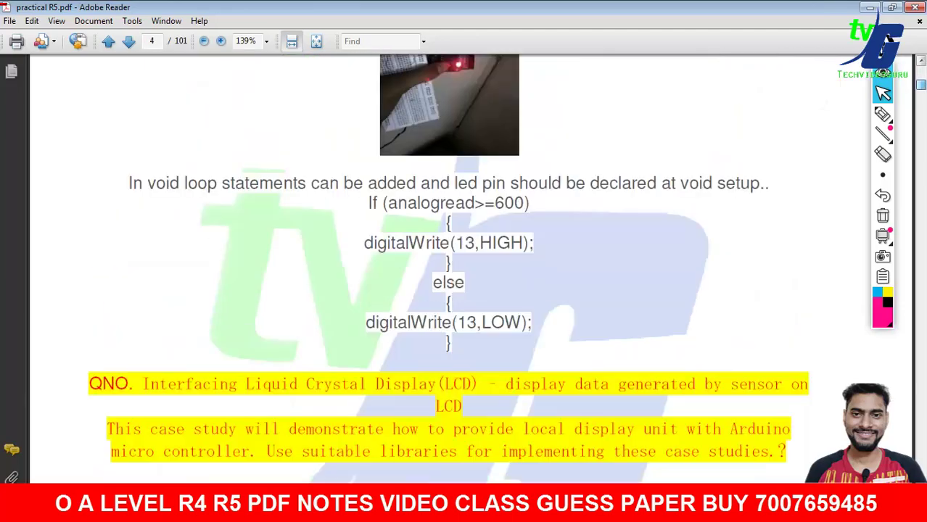
{"action": "scroll", "coordinate": [922, 85], "scroll_direction": "down", "scroll_amount": 5}
{"action": "scroll", "coordinate": [922, 85], "scroll_direction": "down", "scroll_amount": 5}
{"action": "scroll", "coordinate": [536, 248], "scroll_direction": "down", "scroll_amount": 1}
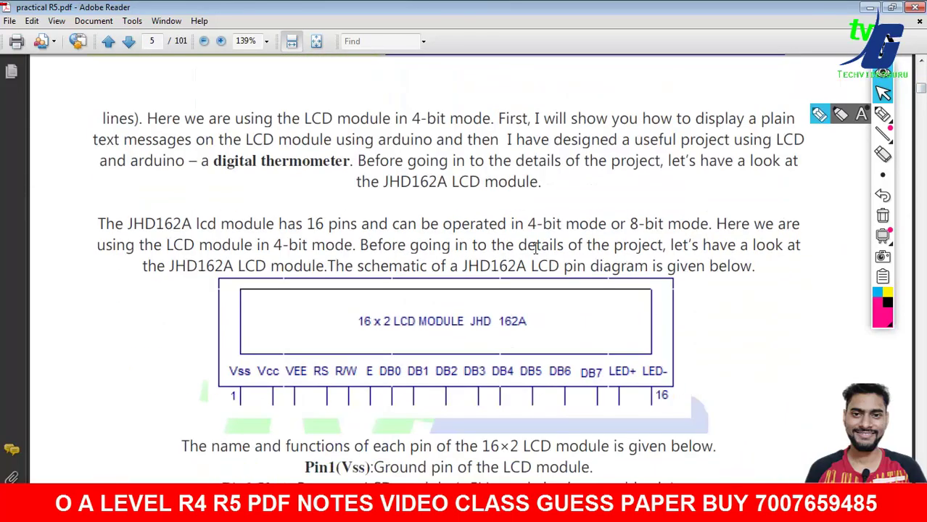
{"action": "scroll", "coordinate": [535, 248], "scroll_direction": "down", "scroll_amount": 5}
{"action": "left_click_drag", "start_coordinate": [922, 89], "coordinate": [921, 473]}
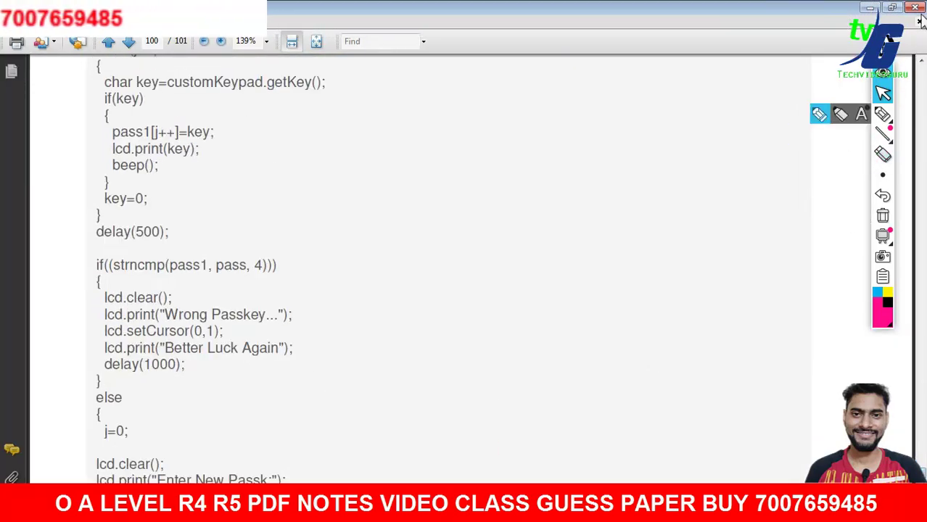
{"action": "left_click", "coordinate": [879, 116]}
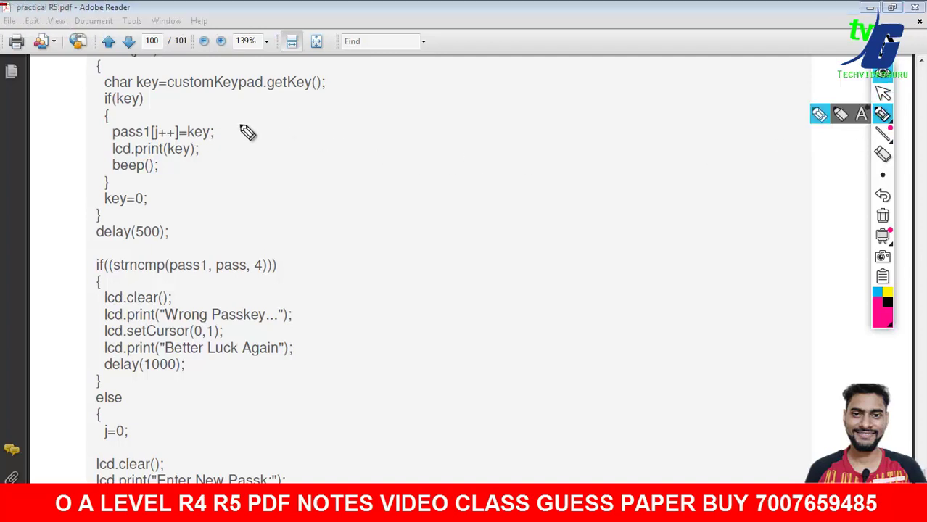
{"action": "left_click_drag", "start_coordinate": [238, 124], "coordinate": [240, 174]}
{"action": "left_click_drag", "start_coordinate": [248, 141], "coordinate": [300, 173]}
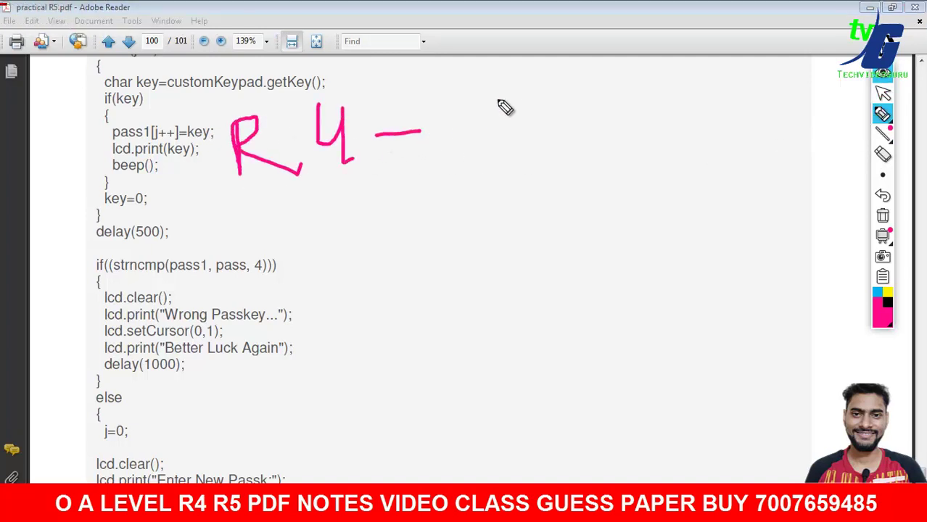
{"action": "left_click_drag", "start_coordinate": [530, 116], "coordinate": [557, 121]}
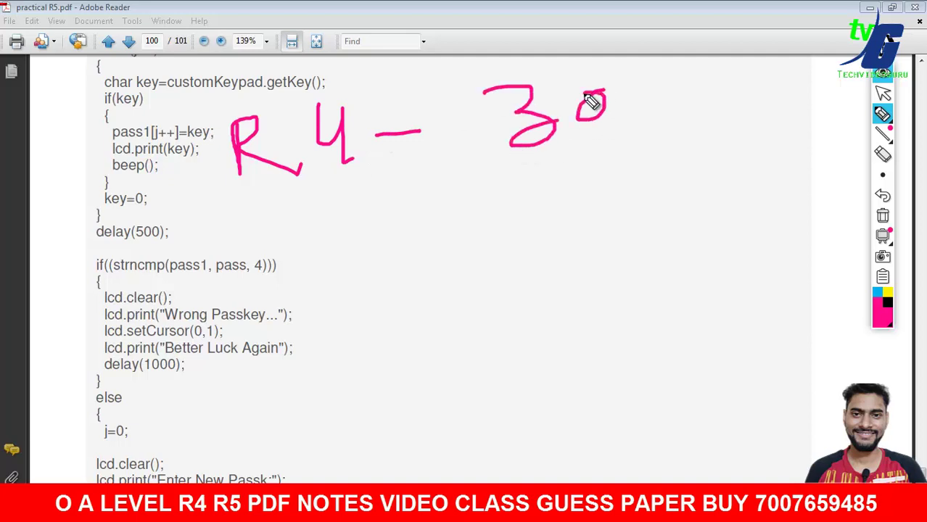
{"action": "left_click_drag", "start_coordinate": [642, 78], "coordinate": [666, 107]}
{"action": "left_click_drag", "start_coordinate": [290, 225], "coordinate": [285, 316]}
{"action": "left_click_drag", "start_coordinate": [282, 250], "coordinate": [330, 304]}
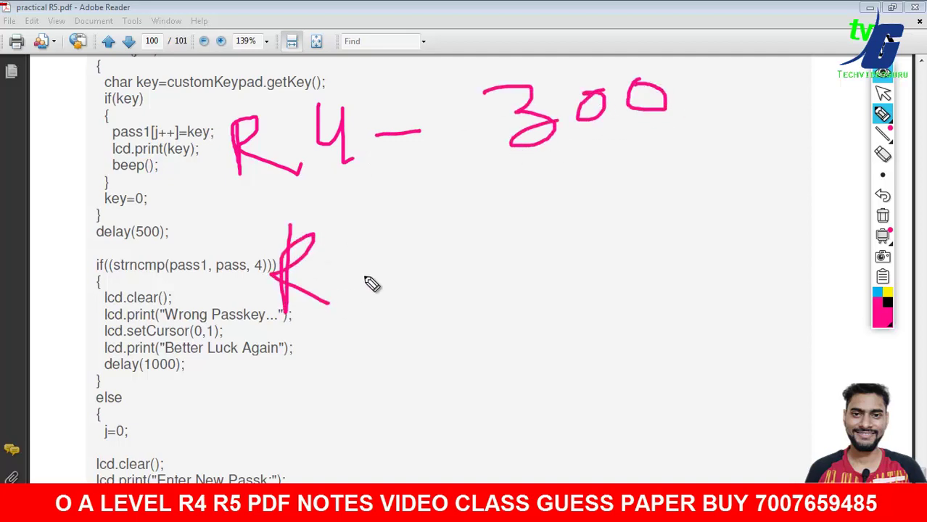
{"action": "left_click_drag", "start_coordinate": [371, 248], "coordinate": [371, 316]}
{"action": "left_click_drag", "start_coordinate": [544, 214], "coordinate": [563, 267]}
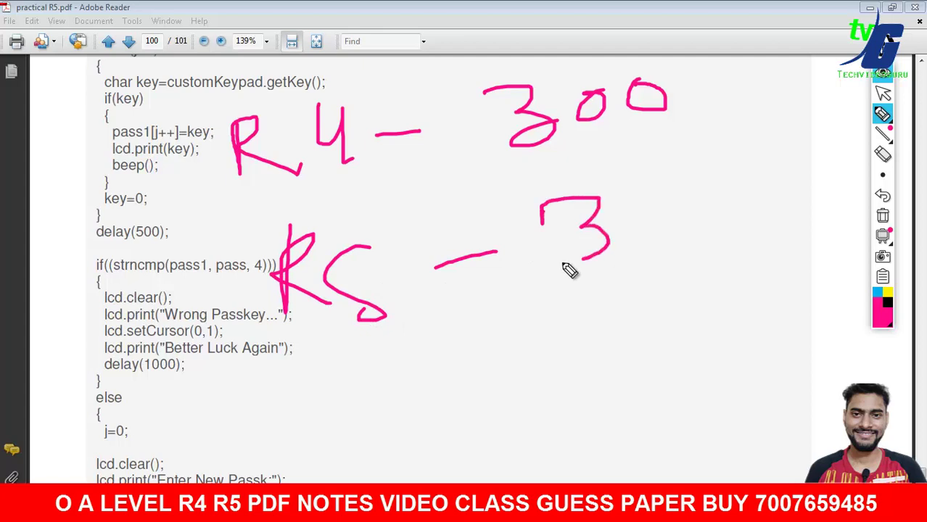
{"action": "left_click_drag", "start_coordinate": [672, 202], "coordinate": [746, 229]}
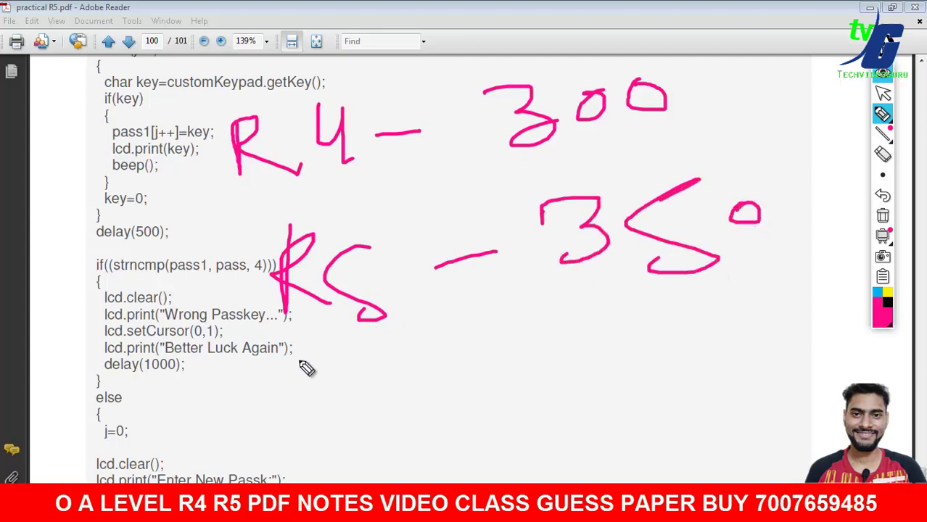
{"action": "mouse_move", "coordinate": [300, 363]}
{"action": "left_mouse_down"}
{"action": "mouse_move", "coordinate": [863, 227]}
{"action": "mouse_move", "coordinate": [253, 234]}
{"action": "mouse_move", "coordinate": [278, 359]}
{"action": "left_mouse_up"}
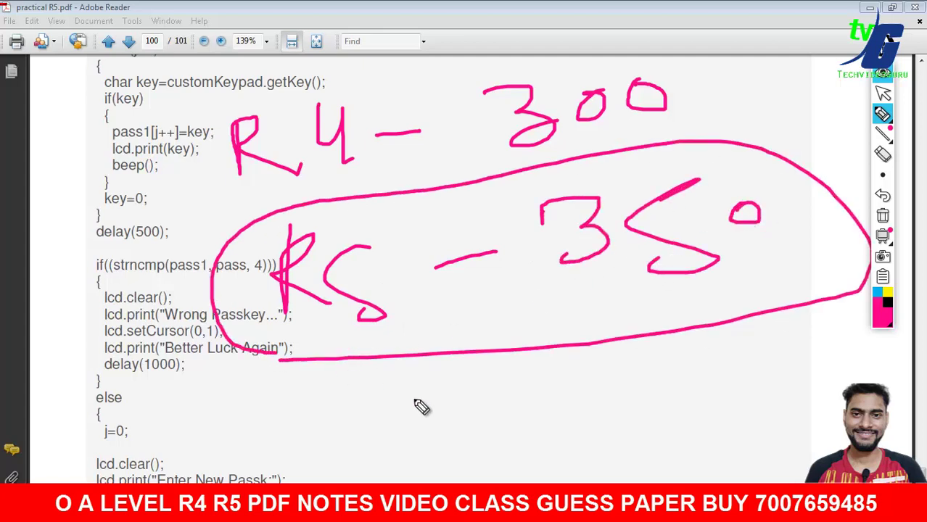
{"action": "mouse_move", "coordinate": [412, 401]}
{"action": "left_mouse_down"}
{"action": "mouse_move", "coordinate": [427, 392]}
{"action": "mouse_move", "coordinate": [551, 396]}
{"action": "left_mouse_up"}
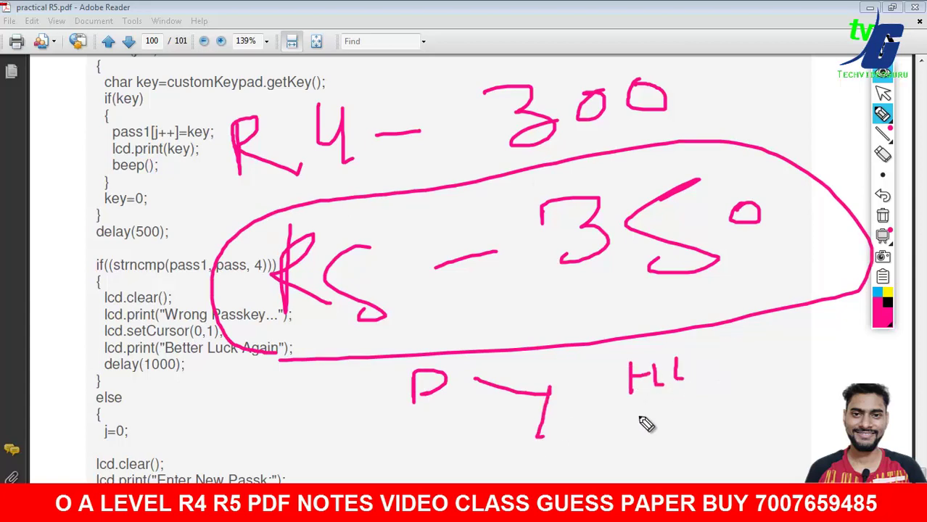
{"action": "left_click_drag", "start_coordinate": [630, 418], "coordinate": [754, 393]}
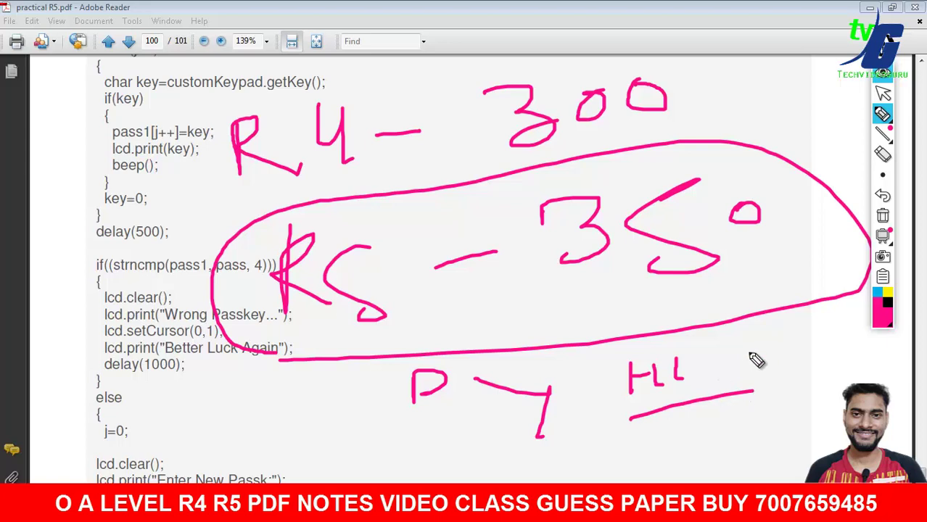
{"action": "left_click_drag", "start_coordinate": [796, 333], "coordinate": [797, 371]}
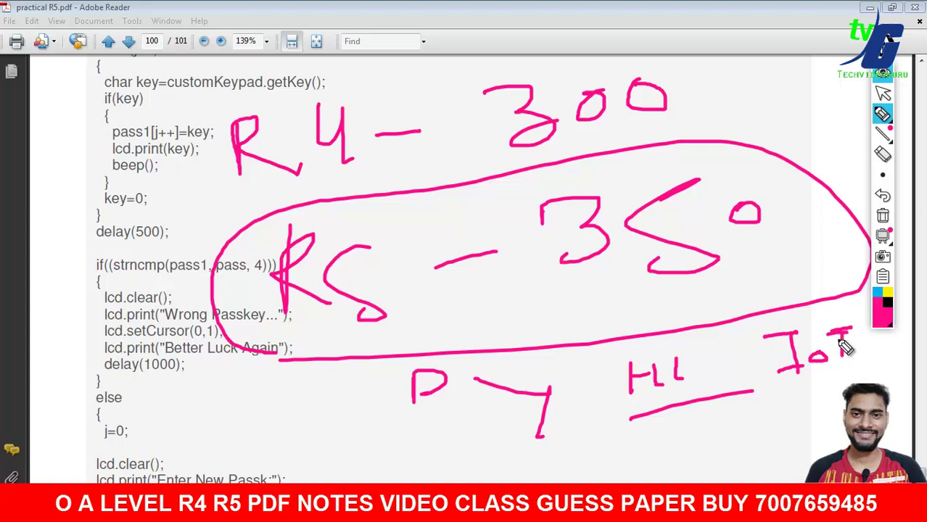
{"action": "mouse_move", "coordinate": [717, 398]}
{"action": "left_mouse_down"}
{"action": "mouse_move", "coordinate": [738, 456]}
{"action": "mouse_move", "coordinate": [754, 434]}
{"action": "mouse_move", "coordinate": [814, 435]}
{"action": "left_mouse_up"}
{"action": "left_click_drag", "start_coordinate": [801, 414], "coordinate": [790, 440]}
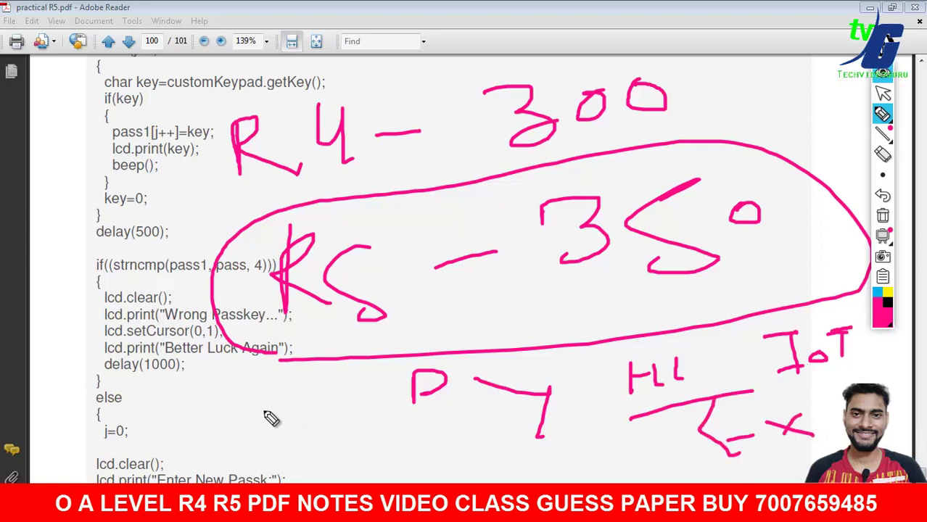
{"action": "left_click", "coordinate": [883, 215]}
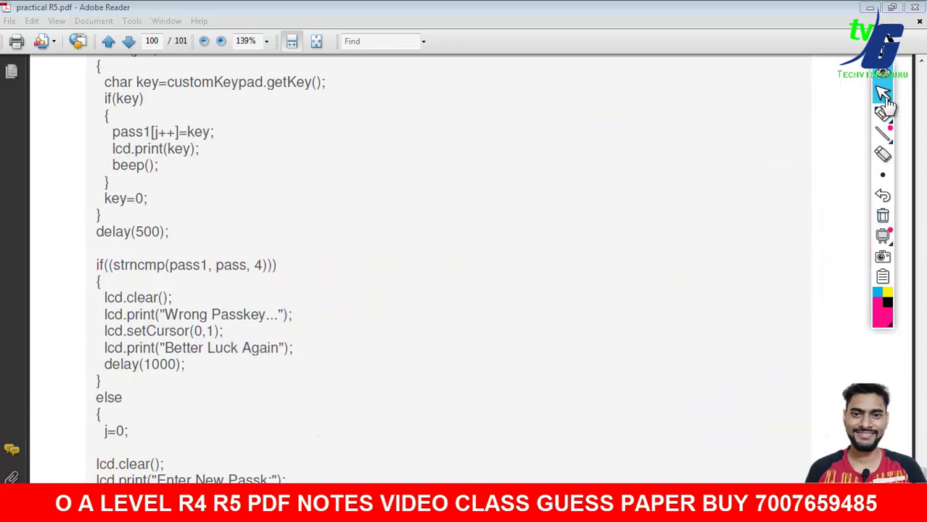
Erase the pink annotations and scroll back up through the document.
{"action": "left_click", "coordinate": [882, 93]}
{"action": "scroll", "coordinate": [920, 470], "scroll_direction": "up", "scroll_amount": 15}
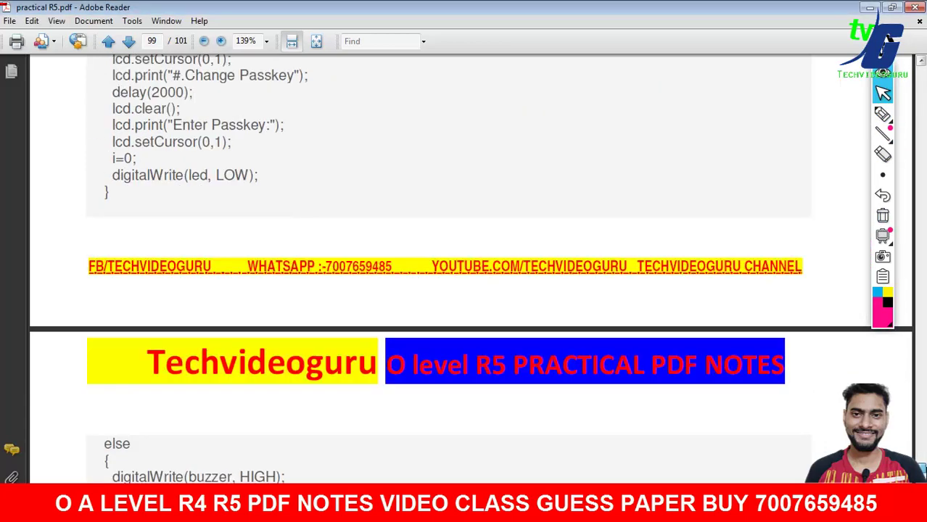
{"action": "scroll", "coordinate": [297, 283], "scroll_direction": "up", "scroll_amount": 5}
{"action": "scroll", "coordinate": [297, 284], "scroll_direction": "up", "scroll_amount": 5}
{"action": "scroll", "coordinate": [297, 284], "scroll_direction": "up", "scroll_amount": 4}
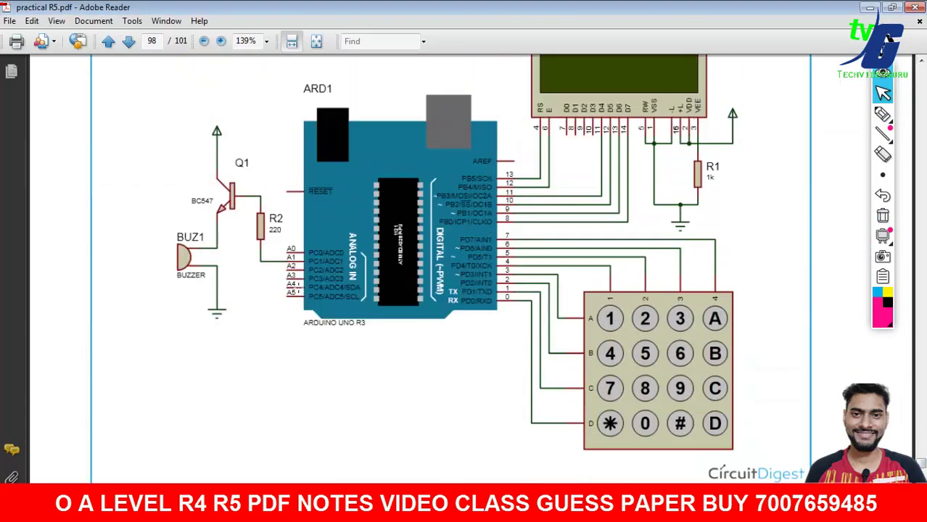
{"action": "scroll", "coordinate": [302, 280], "scroll_direction": "up", "scroll_amount": 2}
{"action": "scroll", "coordinate": [302, 280], "scroll_direction": "up", "scroll_amount": 8}
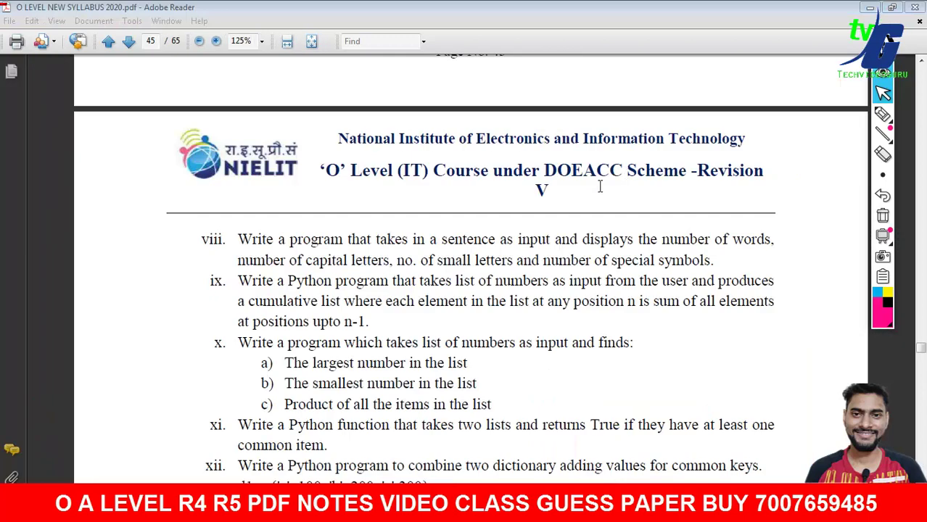
Handwrite a contact phone number above the Python exercise list and loop around it.
{"action": "left_click_drag", "start_coordinate": [185, 220], "coordinate": [231, 211]}
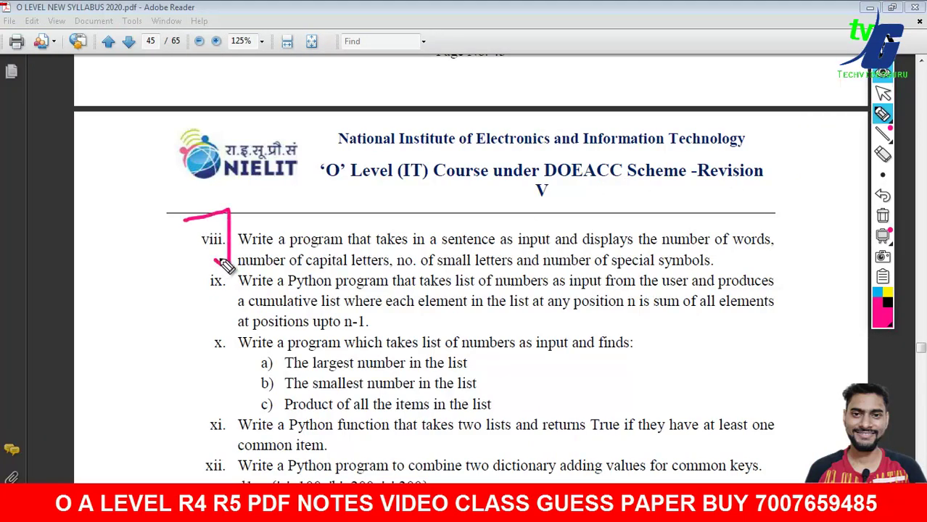
{"action": "left_click_drag", "start_coordinate": [222, 263], "coordinate": [261, 267]}
{"action": "left_click_drag", "start_coordinate": [299, 252], "coordinate": [292, 261]}
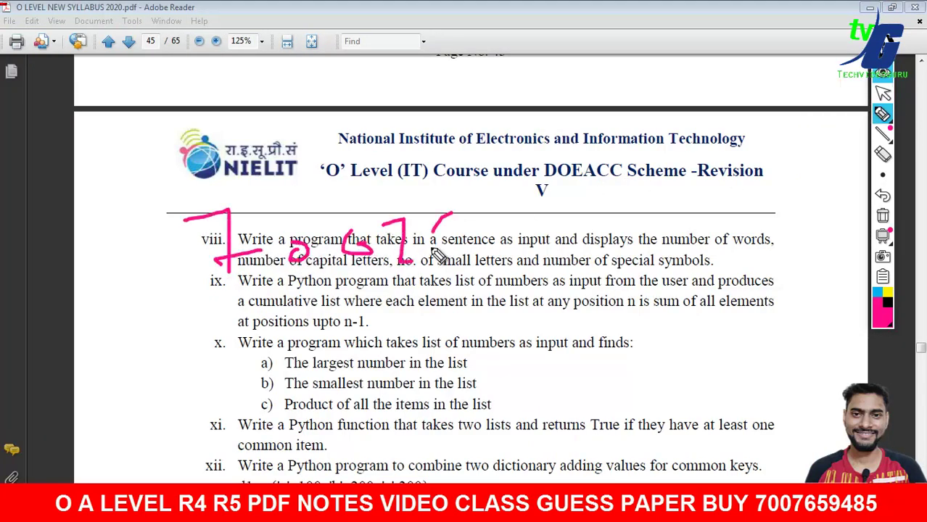
{"action": "left_click_drag", "start_coordinate": [511, 215], "coordinate": [508, 218]}
{"action": "left_click_drag", "start_coordinate": [564, 212], "coordinate": [560, 242]}
{"action": "mouse_move", "coordinate": [591, 190]}
{"action": "left_mouse_down"}
{"action": "mouse_move", "coordinate": [620, 187]}
{"action": "mouse_move", "coordinate": [653, 210]}
{"action": "left_mouse_up"}
{"action": "left_click_drag", "start_coordinate": [736, 178], "coordinate": [705, 207]}
{"action": "mouse_move", "coordinate": [210, 328]}
{"action": "left_mouse_down"}
{"action": "mouse_move", "coordinate": [710, 223]}
{"action": "mouse_move", "coordinate": [395, 120]}
{"action": "left_mouse_up"}
{"action": "mouse_move", "coordinate": [262, 148]}
{"action": "left_mouse_down"}
{"action": "mouse_move", "coordinate": [197, 323]}
{"action": "mouse_move", "coordinate": [218, 324]}
{"action": "left_mouse_up"}
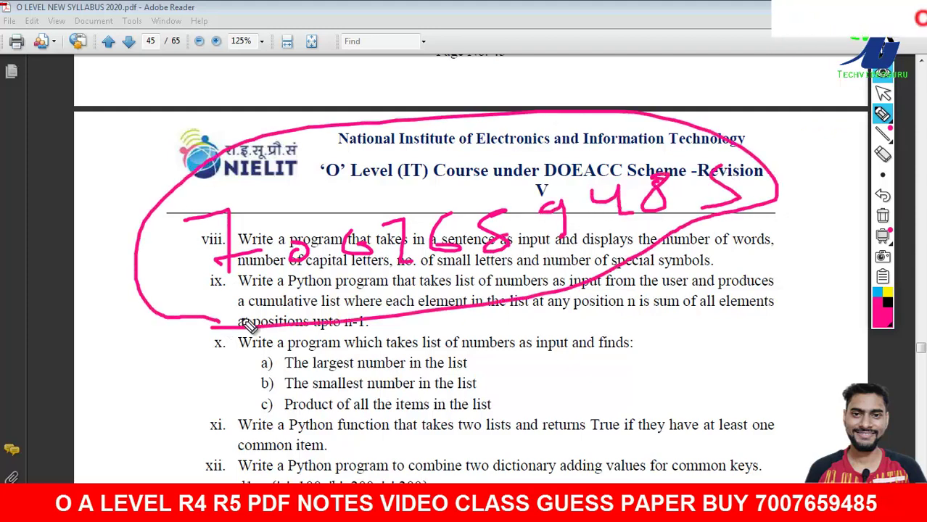
Clear the pink annotations from page 45.
{"action": "left_click", "coordinate": [882, 216]}
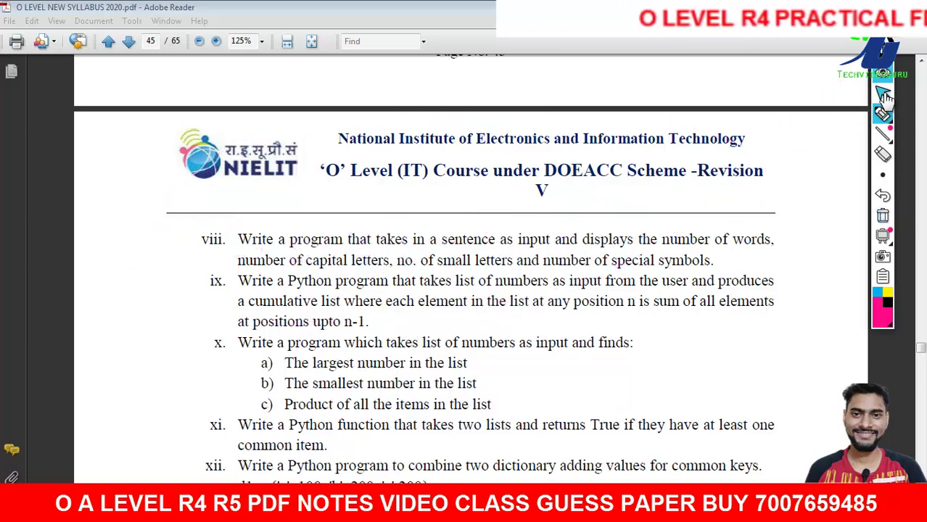
{"action": "left_click", "coordinate": [882, 92]}
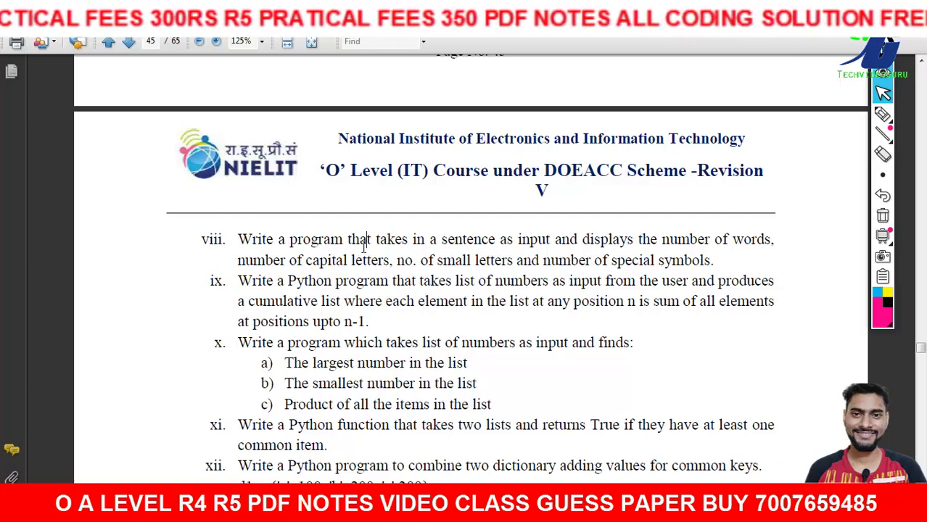
{"action": "scroll", "coordinate": [364, 248], "scroll_direction": "down", "scroll_amount": 3}
{"action": "scroll", "coordinate": [364, 248], "scroll_direction": "down", "scroll_amount": 3}
Page back through the syllabus to exercise xii's spreadsheet task.
{"action": "left_click", "coordinate": [108, 42]}
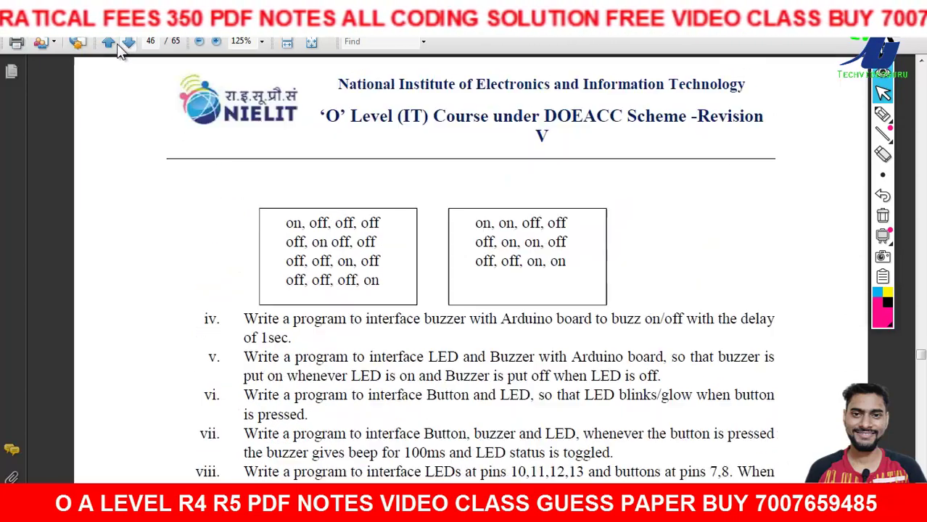
{"action": "left_click", "coordinate": [107, 43]}
{"action": "left_click", "coordinate": [107, 43]}
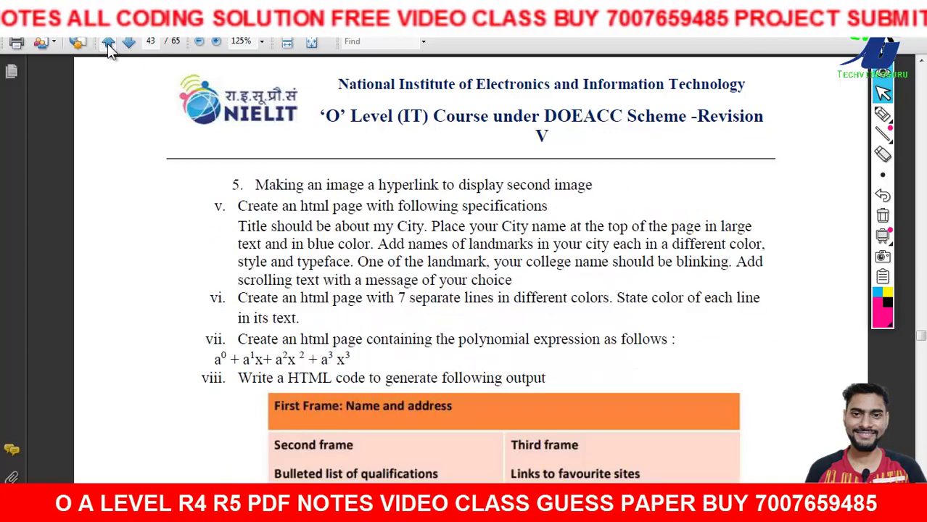
{"action": "left_click", "coordinate": [108, 43]}
{"action": "left_click", "coordinate": [107, 43]}
{"action": "left_click", "coordinate": [107, 43]}
{"action": "left_click", "coordinate": [107, 43]}
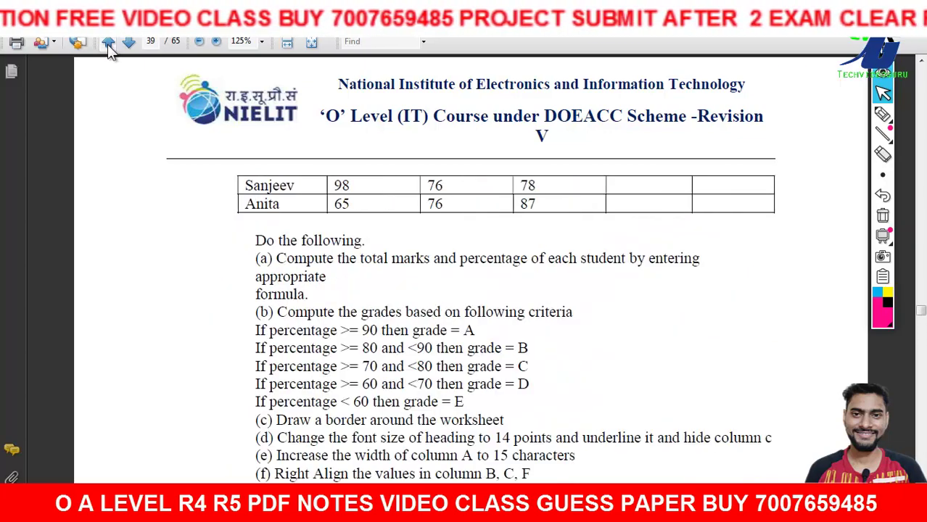
{"action": "left_click", "coordinate": [108, 43]}
{"action": "scroll", "coordinate": [141, 182], "scroll_direction": "up", "scroll_amount": 1}
{"action": "scroll", "coordinate": [155, 213], "scroll_direction": "up", "scroll_amount": 6}
{"action": "scroll", "coordinate": [155, 207], "scroll_direction": "up", "scroll_amount": 4}
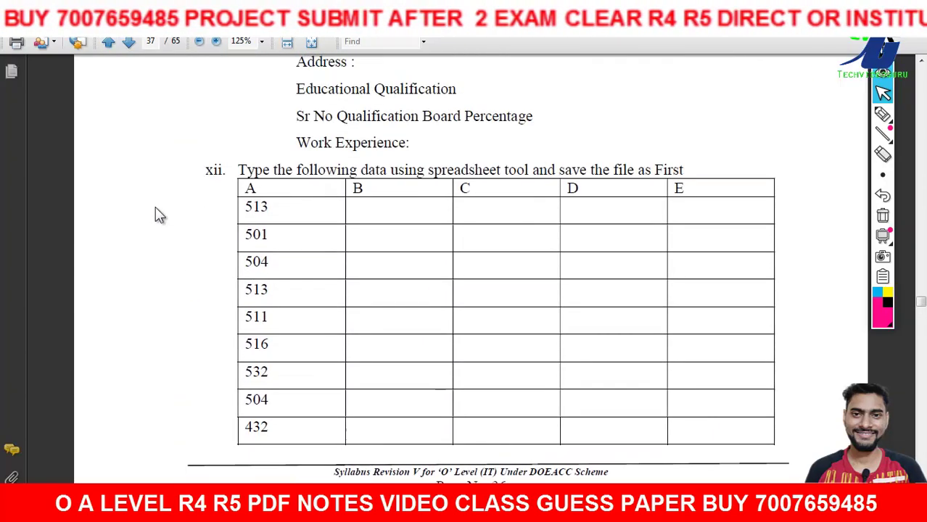
Select the instruction about typing spreadsheet data, adjusting zoom between 100% and 125%.
{"action": "left_click_drag", "start_coordinate": [239, 174], "coordinate": [679, 158]}
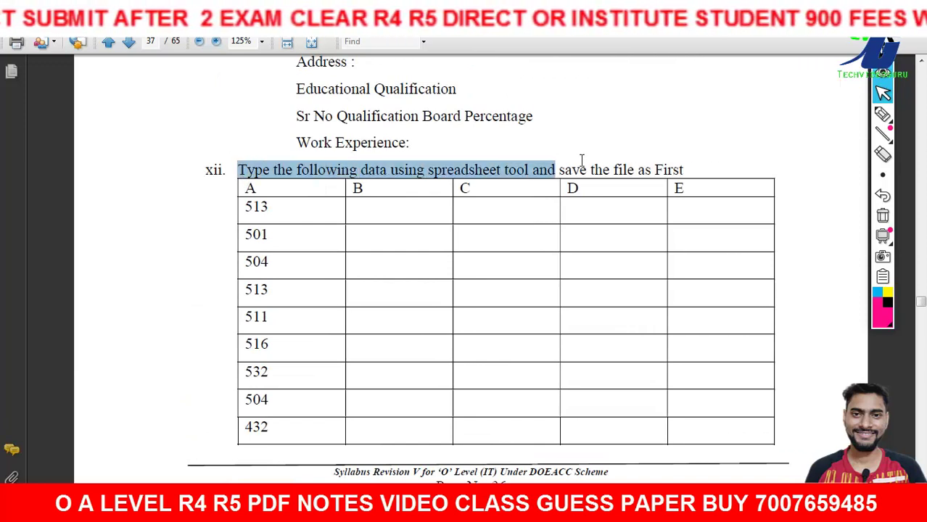
{"action": "left_click", "coordinate": [203, 43]}
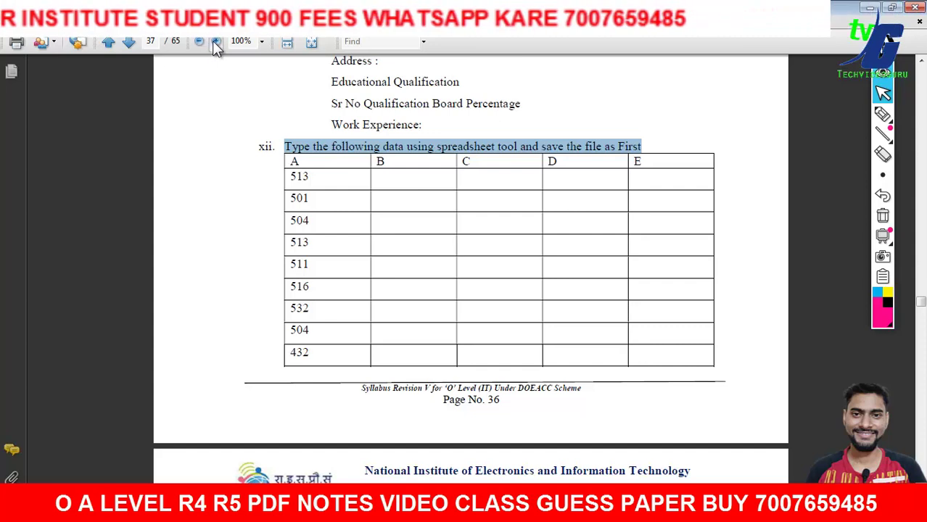
{"action": "left_click", "coordinate": [214, 41]}
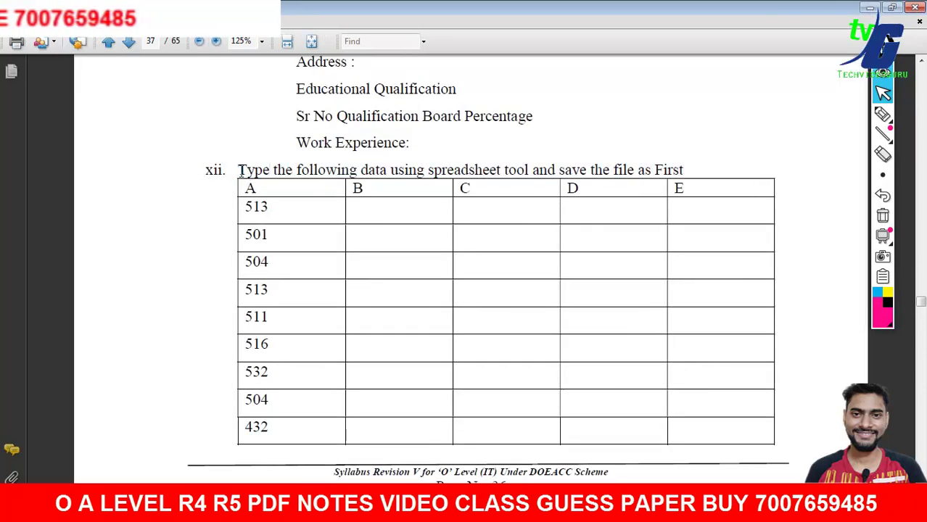
{"action": "left_click_drag", "start_coordinate": [237, 170], "coordinate": [682, 170]}
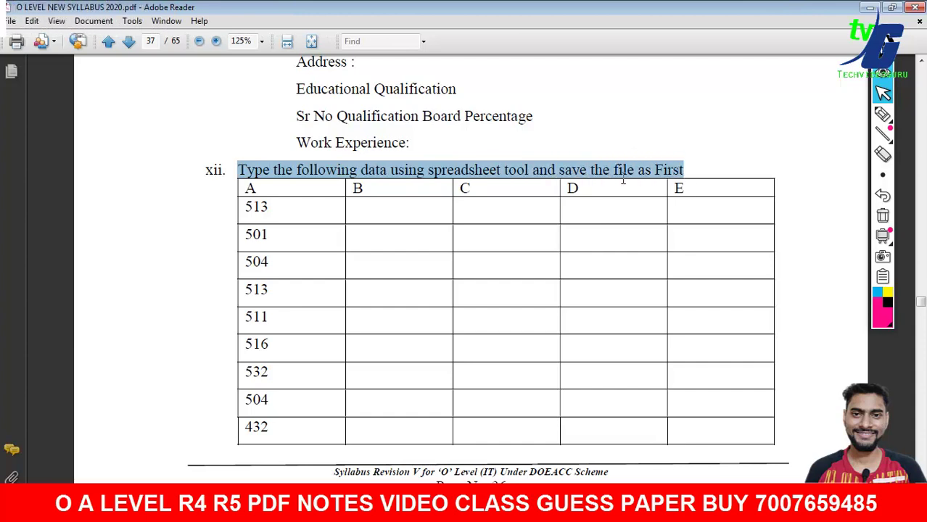
{"action": "left_click", "coordinate": [601, 183]}
Highlight exercise xii's column A values in the PDF table.
{"action": "scroll", "coordinate": [308, 261], "scroll_direction": "down", "scroll_amount": 1}
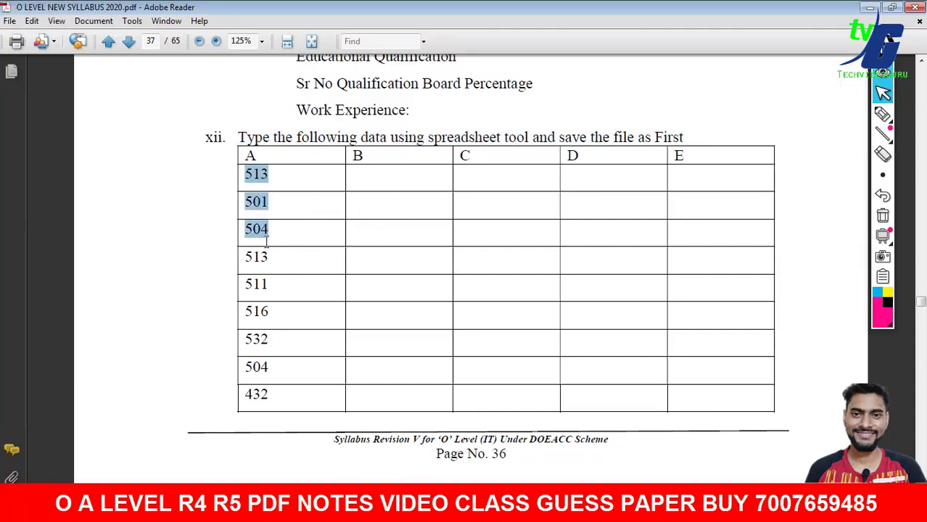
{"action": "left_click_drag", "start_coordinate": [249, 174], "coordinate": [317, 375]}
{"action": "scroll", "coordinate": [317, 373], "scroll_direction": "down", "scroll_amount": 5}
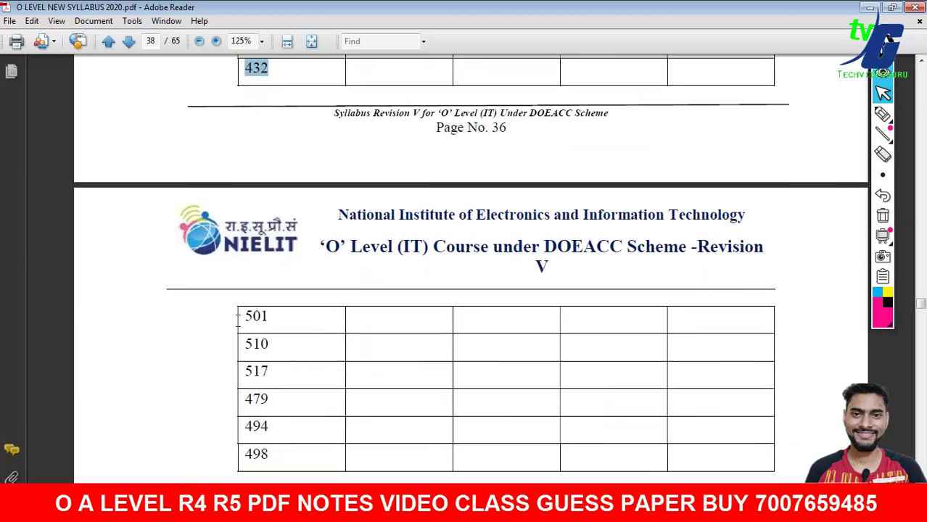
{"action": "left_click_drag", "start_coordinate": [245, 312], "coordinate": [264, 427]}
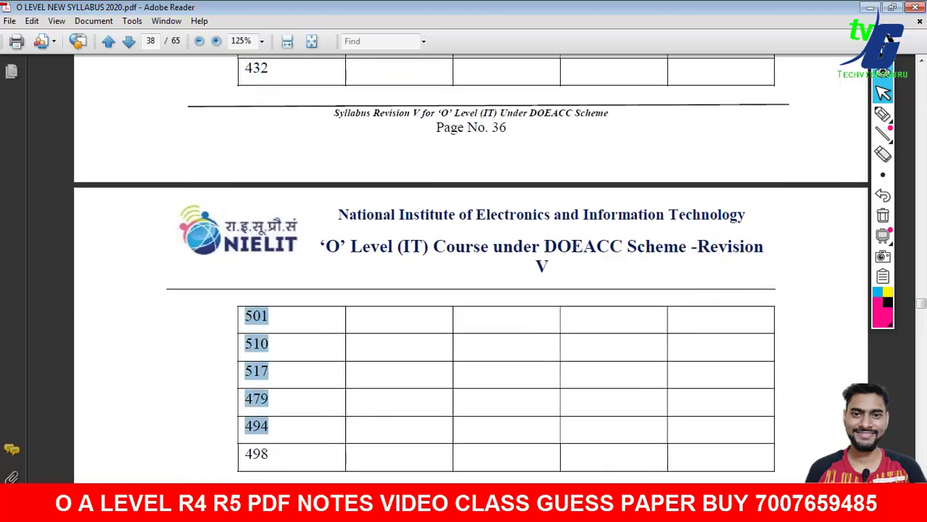
{"action": "key", "text": "alt+Tab"}
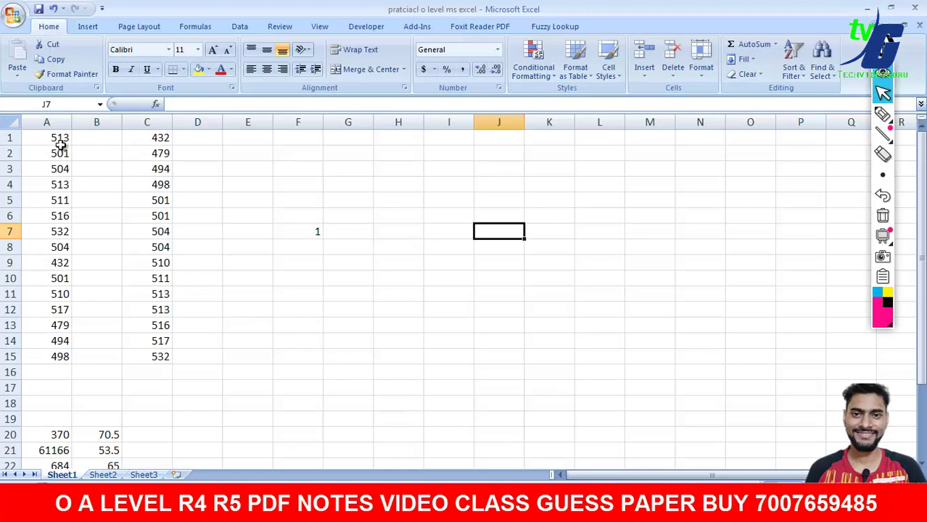
Check the column A numbers in Excel, then show the PDF's task list (a)–(g) enlarged.
{"action": "left_click_drag", "start_coordinate": [60, 141], "coordinate": [61, 356]}
{"action": "left_click", "coordinate": [570, 346]}
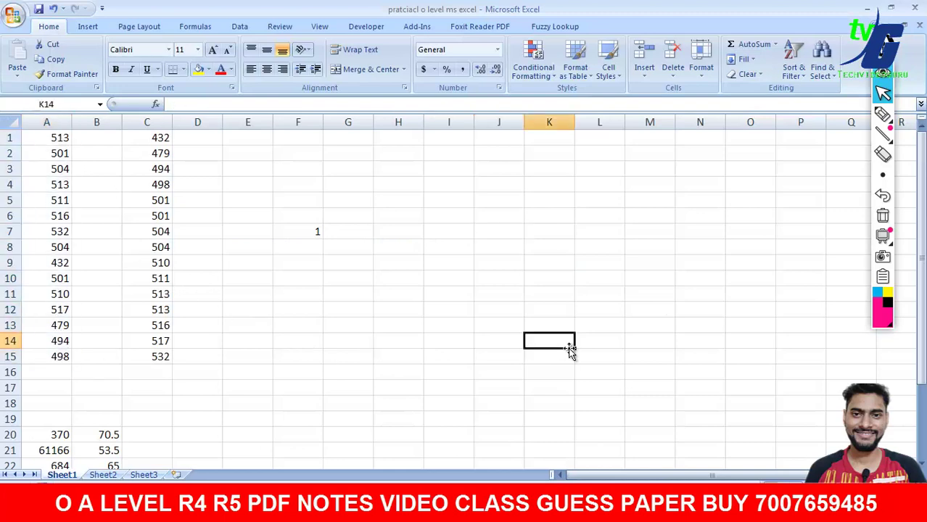
{"action": "key", "text": "alt+Tab"}
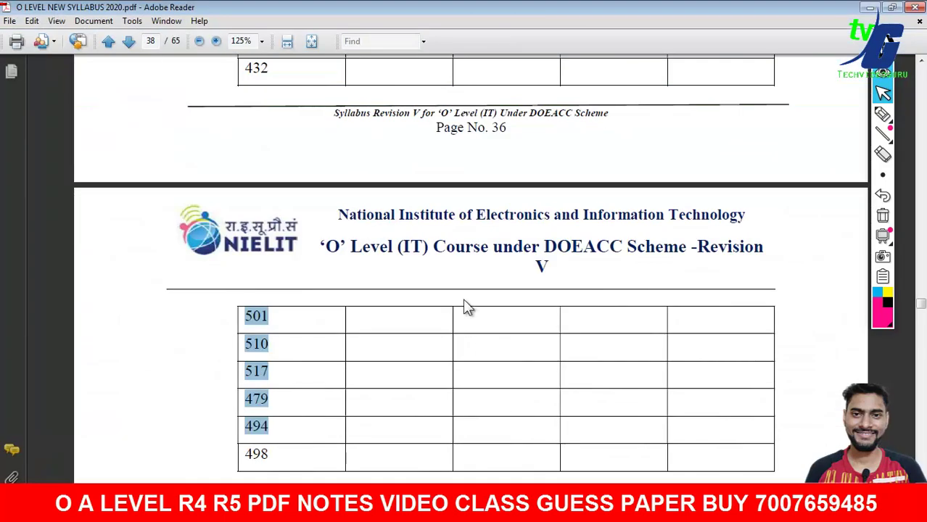
{"action": "left_click", "coordinate": [465, 303]}
{"action": "scroll", "coordinate": [464, 303], "scroll_direction": "down", "scroll_amount": 2}
{"action": "scroll", "coordinate": [465, 303], "scroll_direction": "down", "scroll_amount": 1}
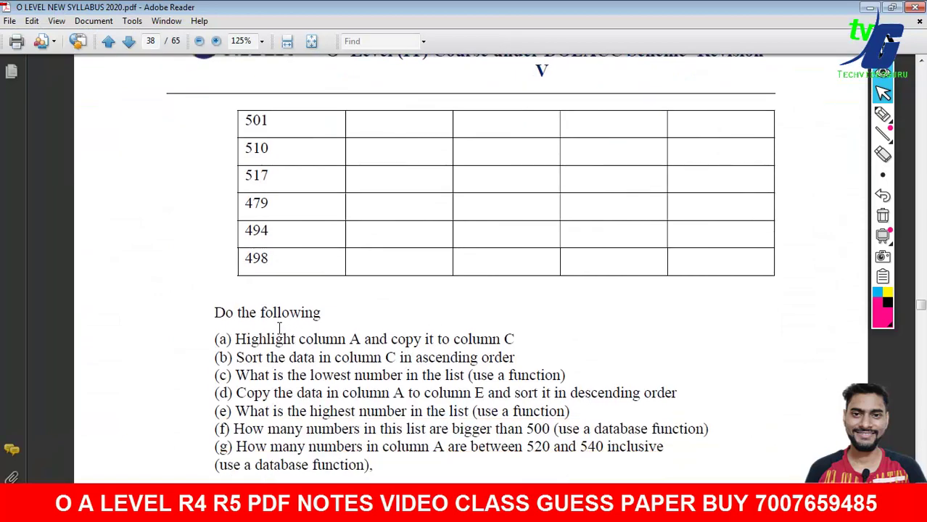
{"action": "left_click", "coordinate": [216, 41]}
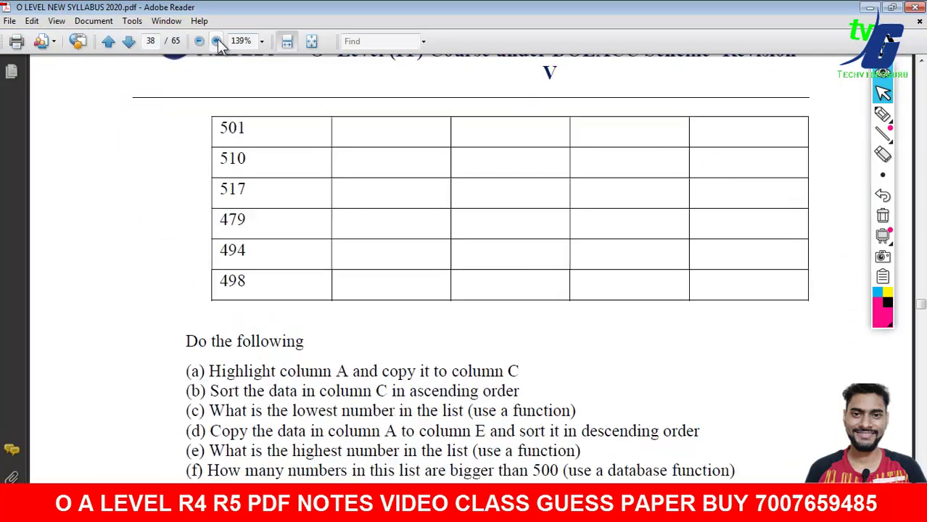
{"action": "scroll", "coordinate": [412, 301], "scroll_direction": "down", "scroll_amount": 2}
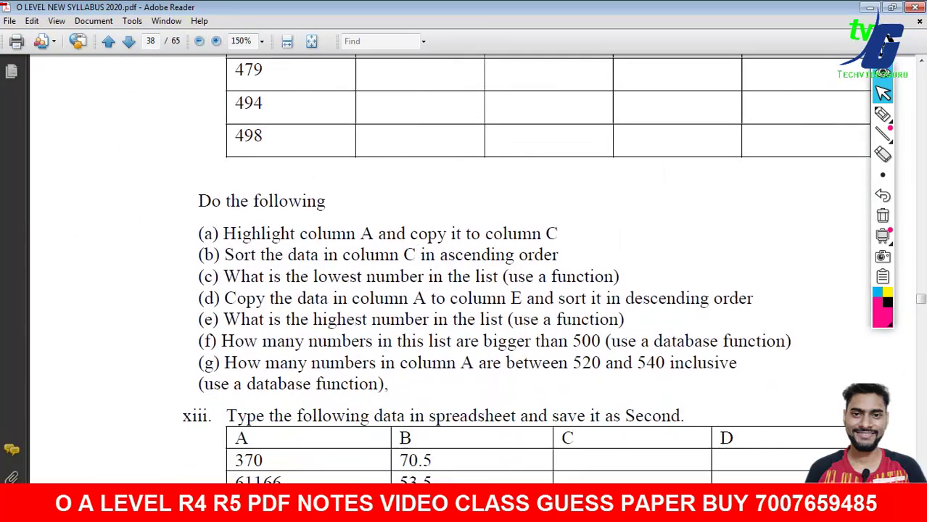
{"action": "scroll", "coordinate": [438, 352], "scroll_direction": "up", "scroll_amount": 1}
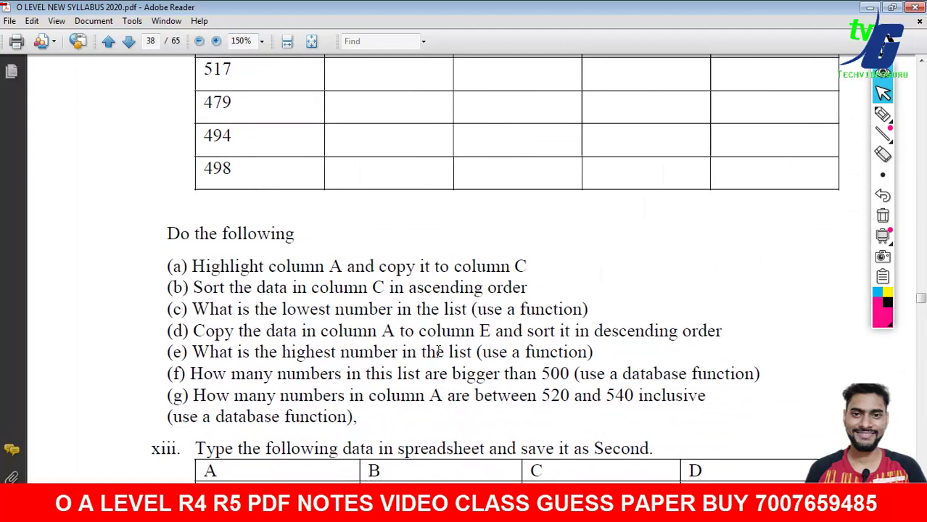
Pen-draw digits beside the question list, erase them, and return to the Excel workbook.
{"action": "left_click", "coordinate": [883, 114]}
{"action": "mouse_move", "coordinate": [685, 190]}
{"action": "left_mouse_down"}
{"action": "mouse_move", "coordinate": [733, 228]}
{"action": "mouse_move", "coordinate": [722, 230]}
{"action": "left_mouse_up"}
{"action": "left_click_drag", "start_coordinate": [770, 183], "coordinate": [759, 203]}
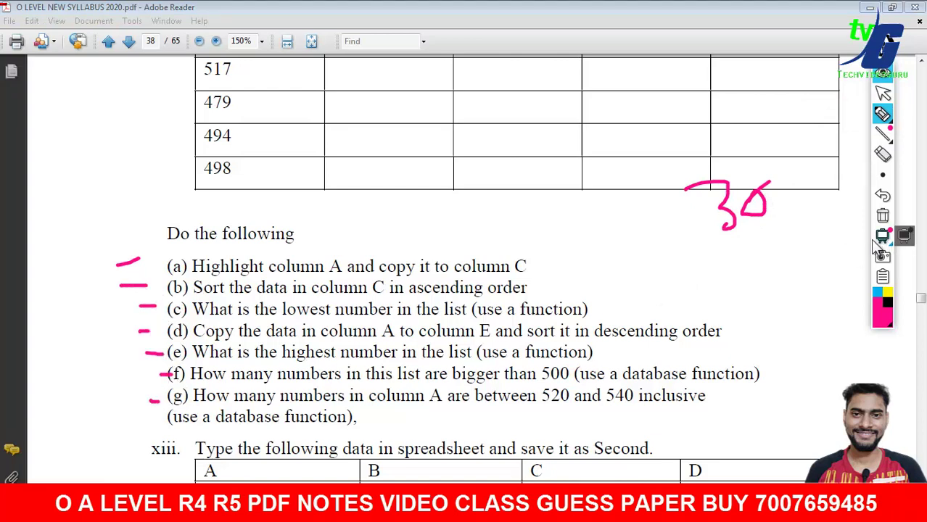
{"action": "left_click", "coordinate": [883, 94]}
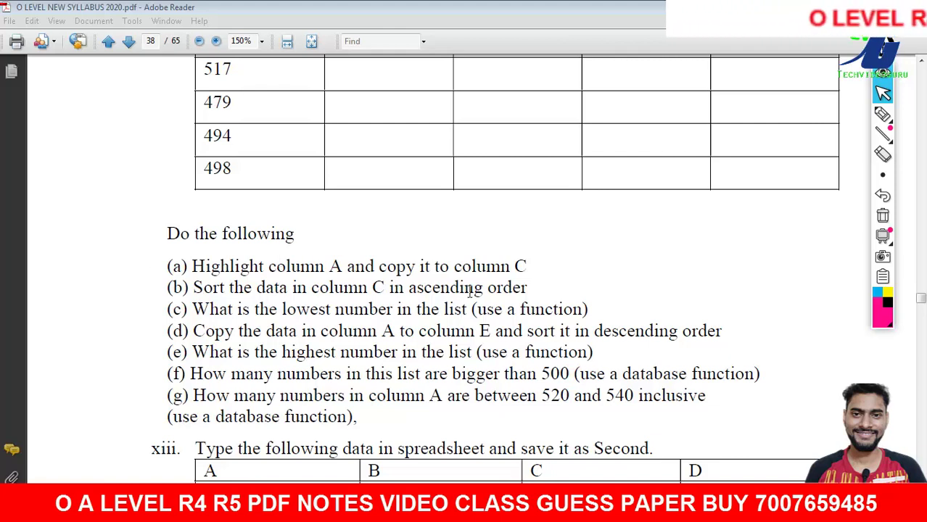
{"action": "key", "text": "alt+Tab"}
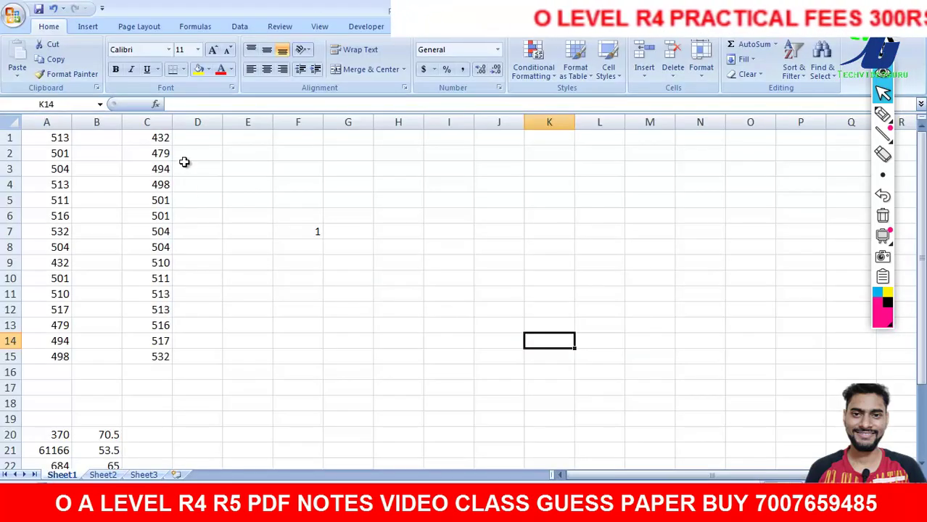
Clear C1:C15 and paste a fresh copy of A1:A15 into column C.
{"action": "left_click_drag", "start_coordinate": [152, 138], "coordinate": [154, 358]}
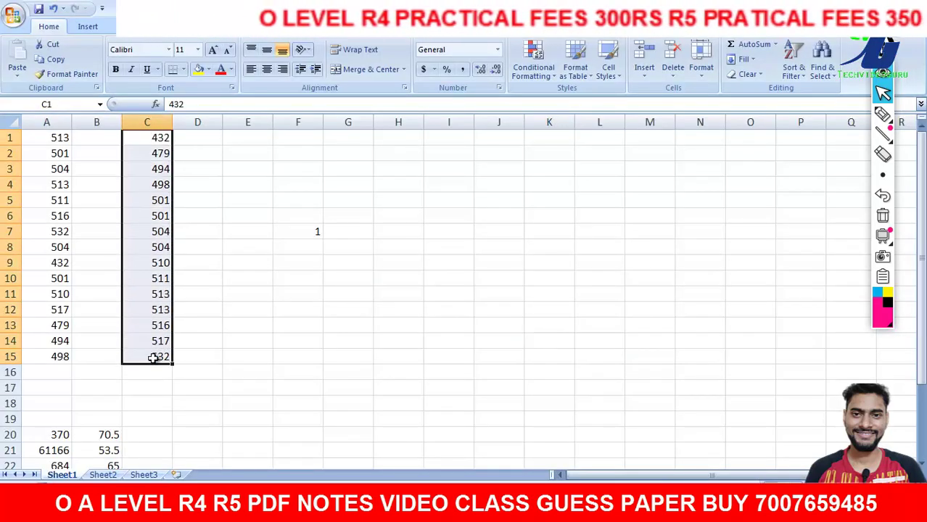
{"action": "key", "text": "Delete"}
{"action": "left_click", "coordinate": [342, 336]}
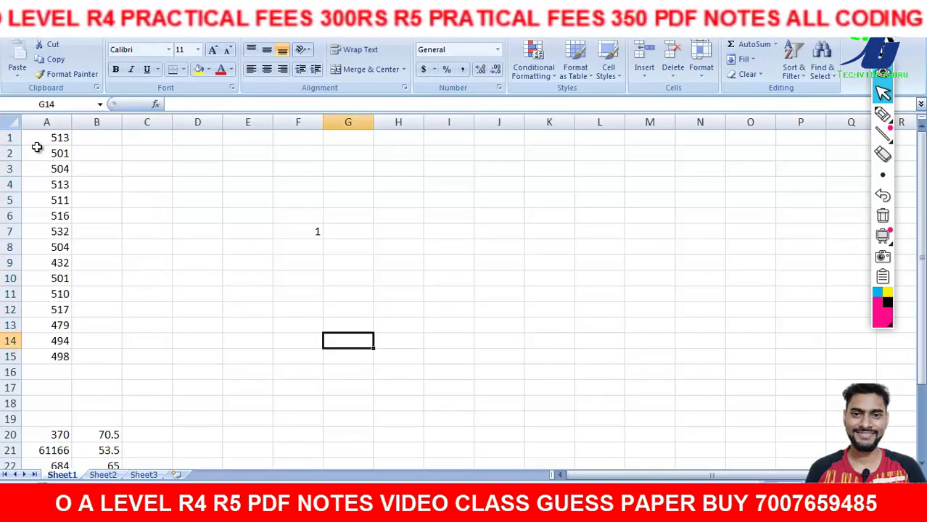
{"action": "left_click_drag", "start_coordinate": [51, 137], "coordinate": [80, 340]}
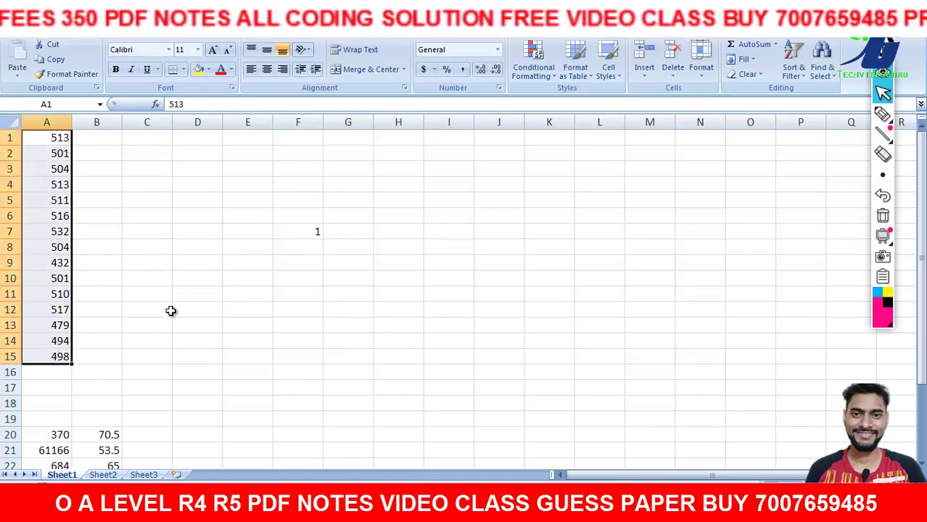
{"action": "key", "text": "ctrl+c"}
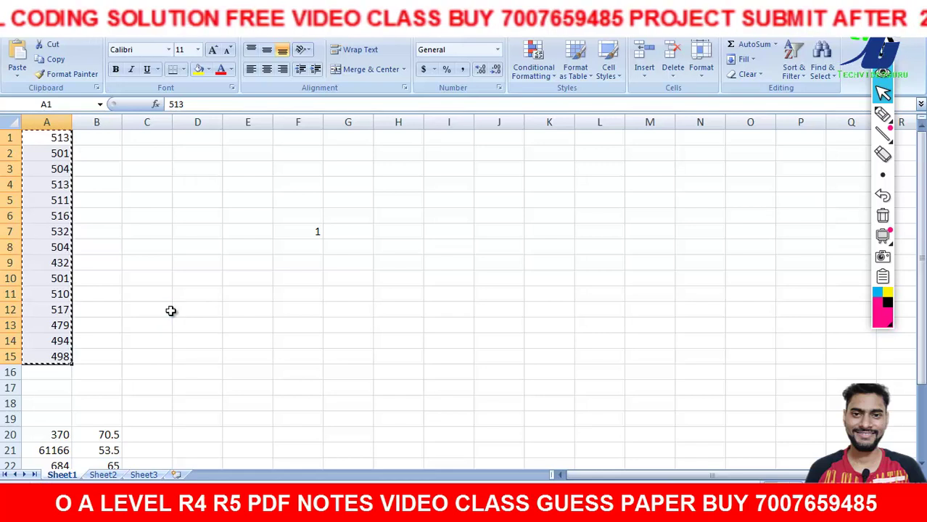
{"action": "left_click", "coordinate": [161, 140]}
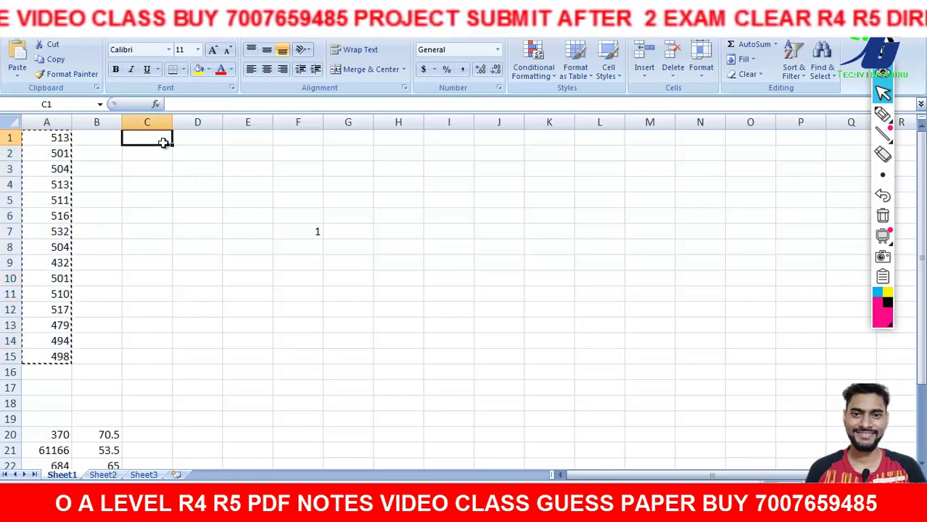
{"action": "key", "text": "ctrl+v"}
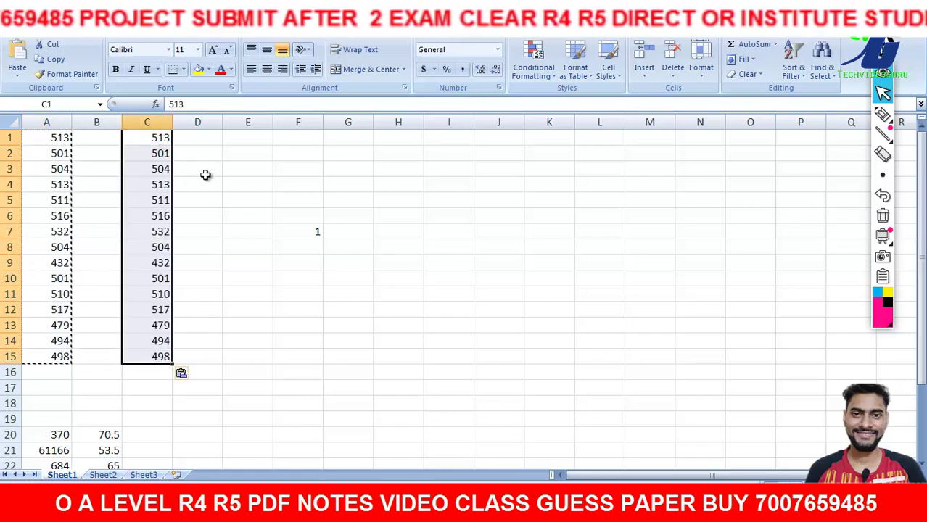
{"action": "left_click", "coordinate": [206, 179]}
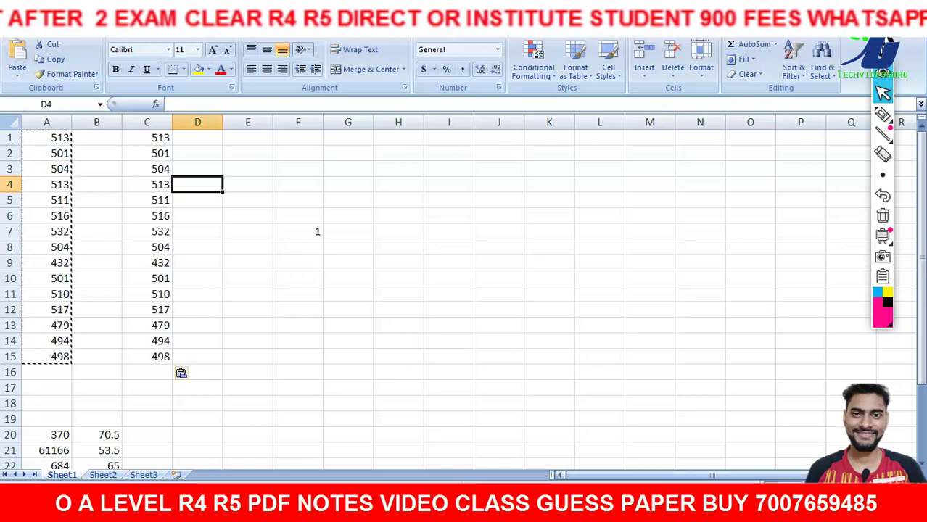
Highlight task (a) in the PDF and compare it against the Excel result.
{"action": "key", "text": "alt+Tab"}
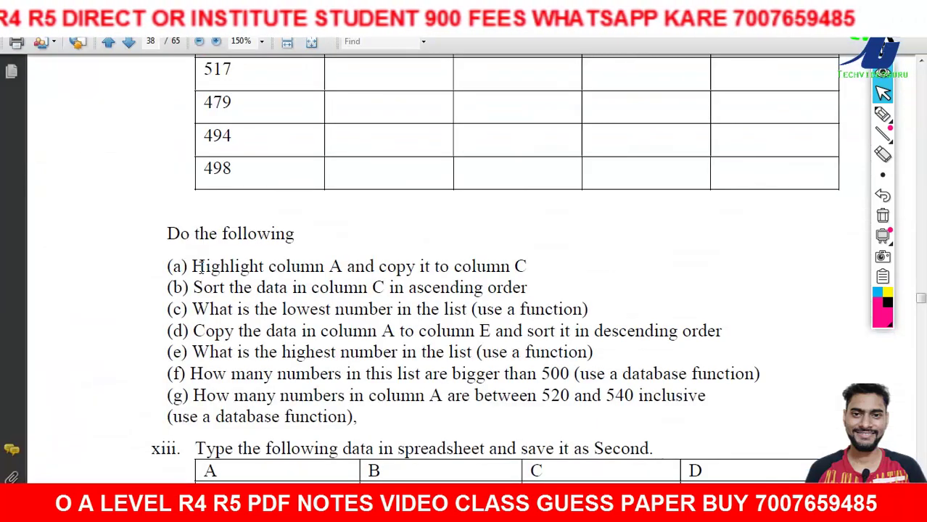
{"action": "left_click_drag", "start_coordinate": [192, 266], "coordinate": [520, 266]}
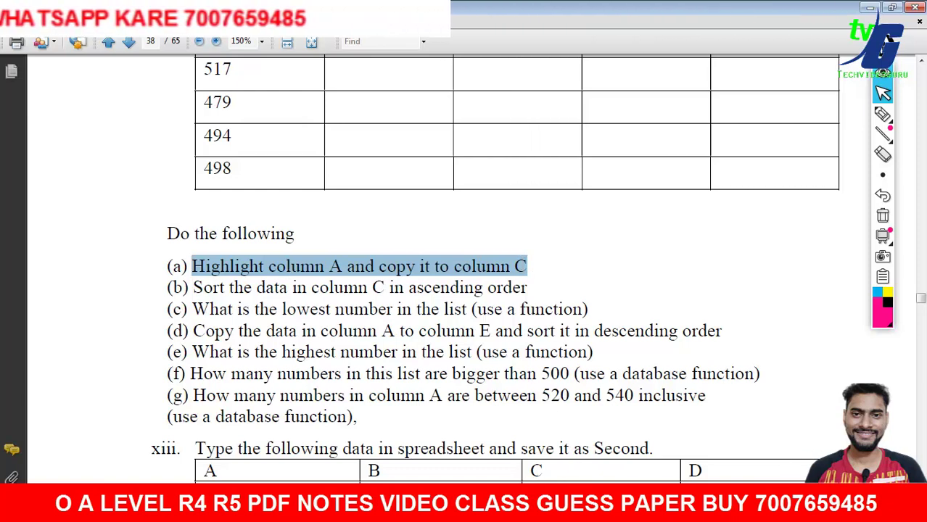
{"action": "key", "text": "alt+Tab"}
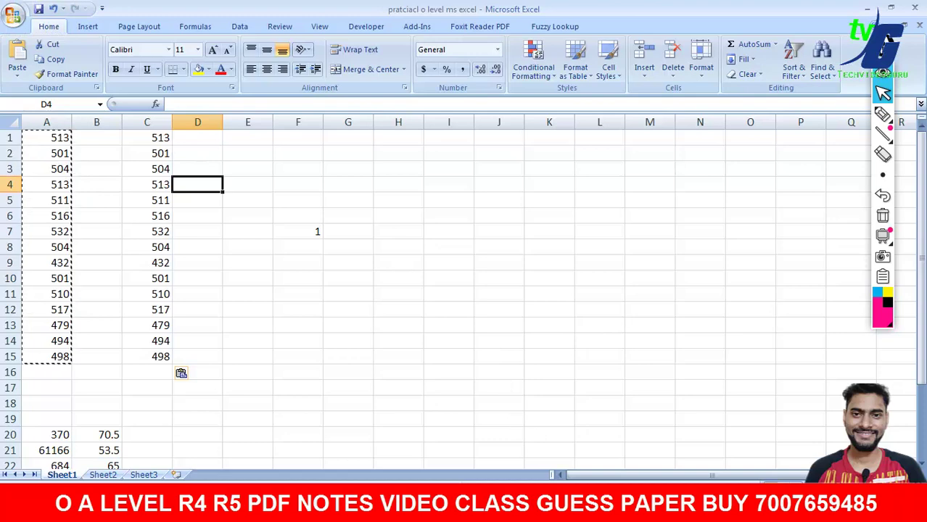
{"action": "key", "text": "alt+Tab"}
{"action": "left_click", "coordinate": [557, 274]}
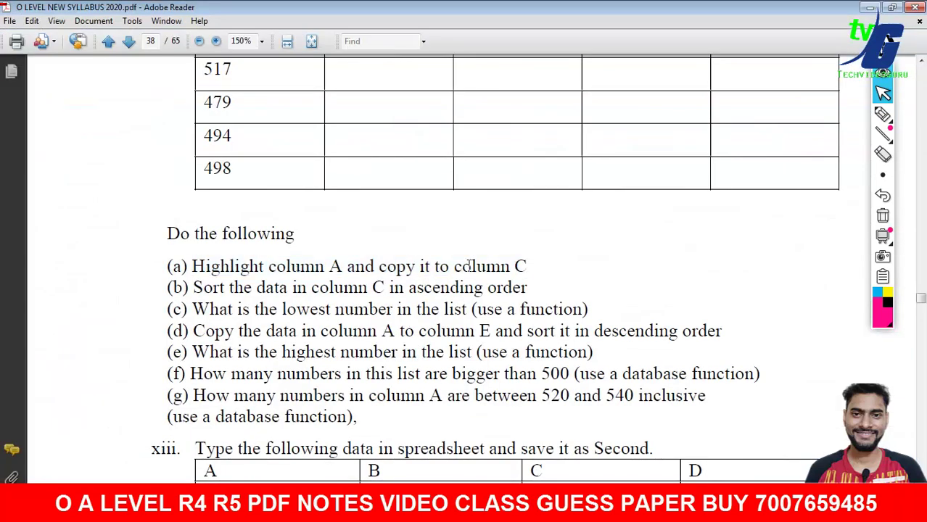
Tick tasks (a), (b) and 'ascending order' in pen, then erase all pen marks.
{"action": "left_click", "coordinate": [882, 113]}
{"action": "left_click_drag", "start_coordinate": [132, 256], "coordinate": [180, 257]}
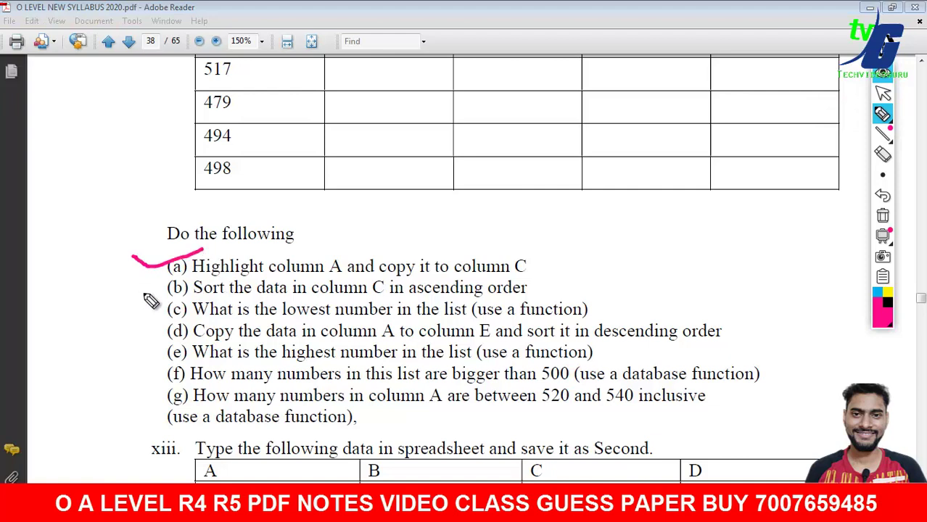
{"action": "left_click_drag", "start_coordinate": [138, 283], "coordinate": [192, 273]}
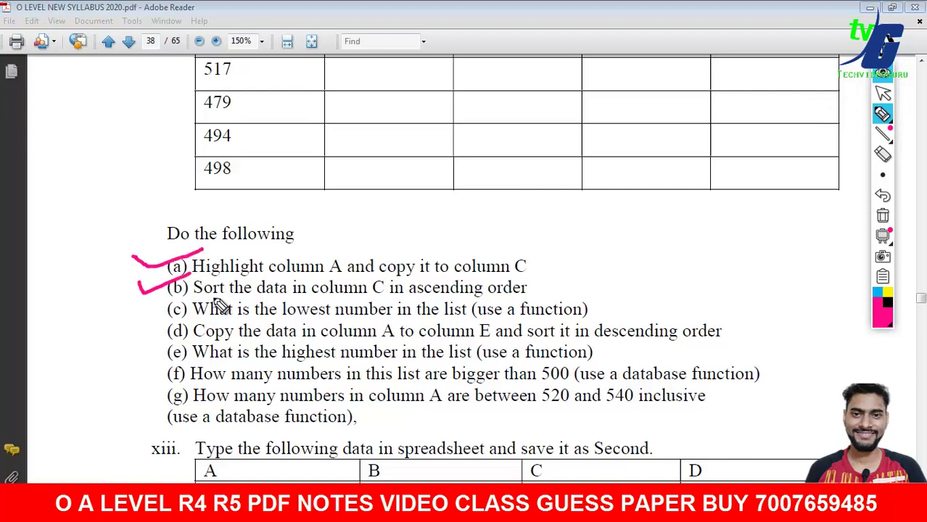
{"action": "left_click_drag", "start_coordinate": [532, 291], "coordinate": [576, 276]}
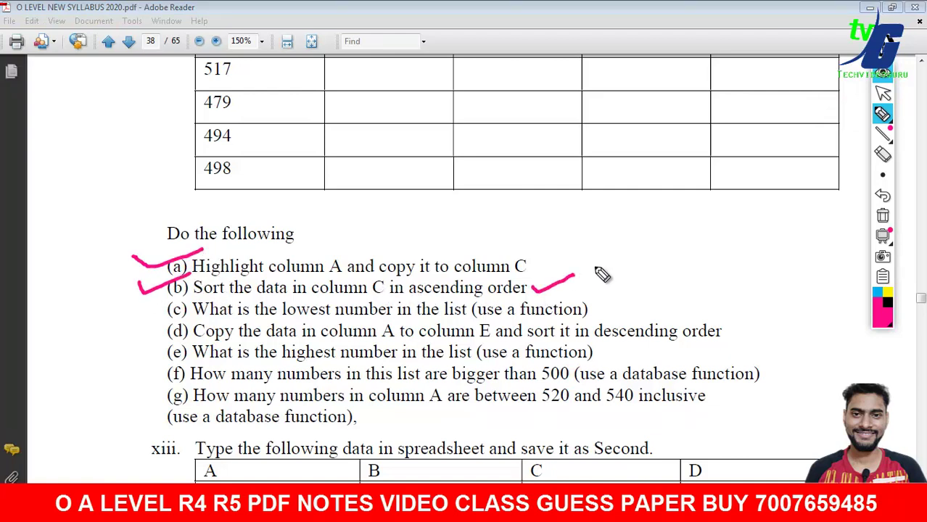
{"action": "left_click_drag", "start_coordinate": [679, 239], "coordinate": [783, 208]}
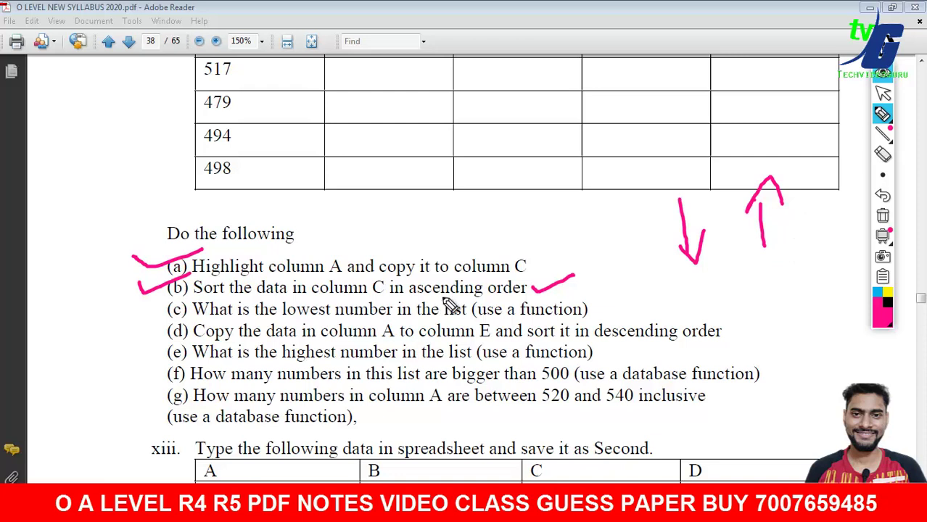
{"action": "left_click", "coordinate": [883, 217]}
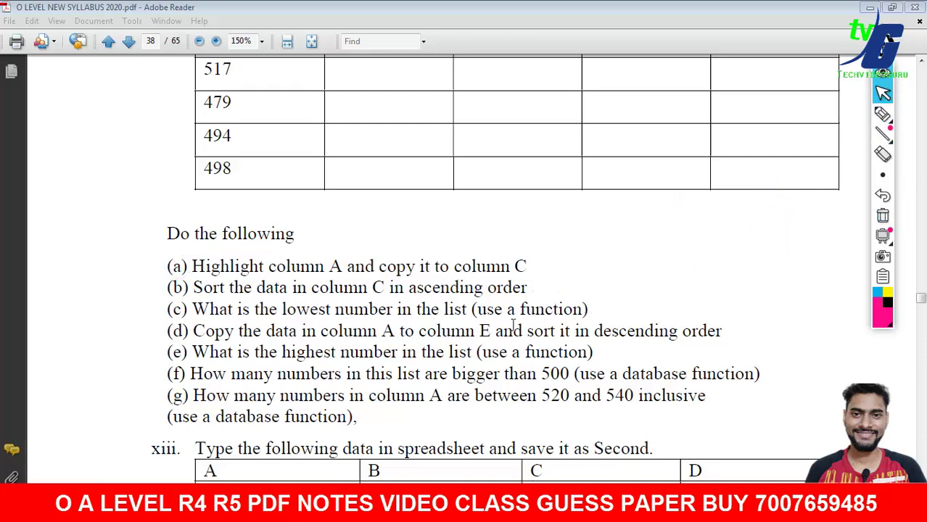
Briefly highlight 'descending order' in task (d) and the text of task (b), then clear both.
{"action": "left_click_drag", "start_coordinate": [595, 331], "coordinate": [758, 335]}
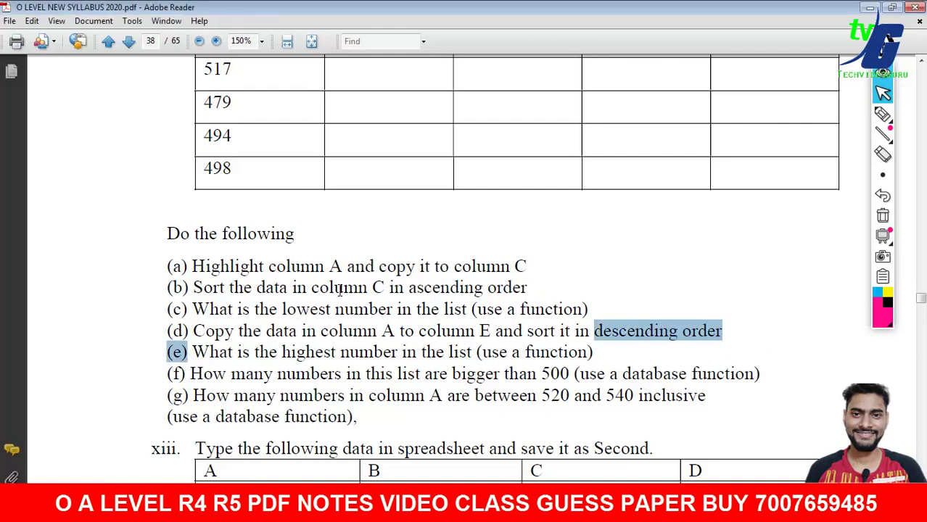
{"action": "left_click", "coordinate": [344, 289]}
{"action": "left_click_drag", "start_coordinate": [194, 288], "coordinate": [506, 290]}
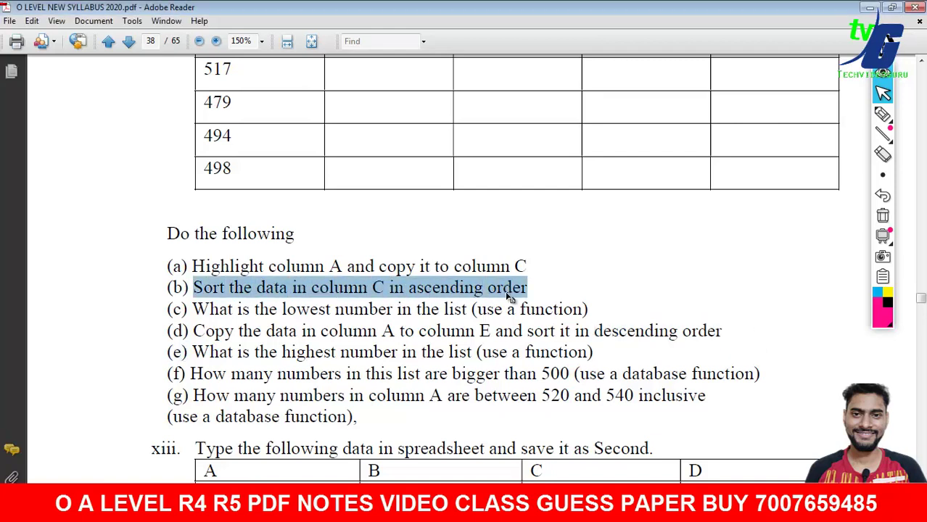
{"action": "left_click", "coordinate": [505, 291]}
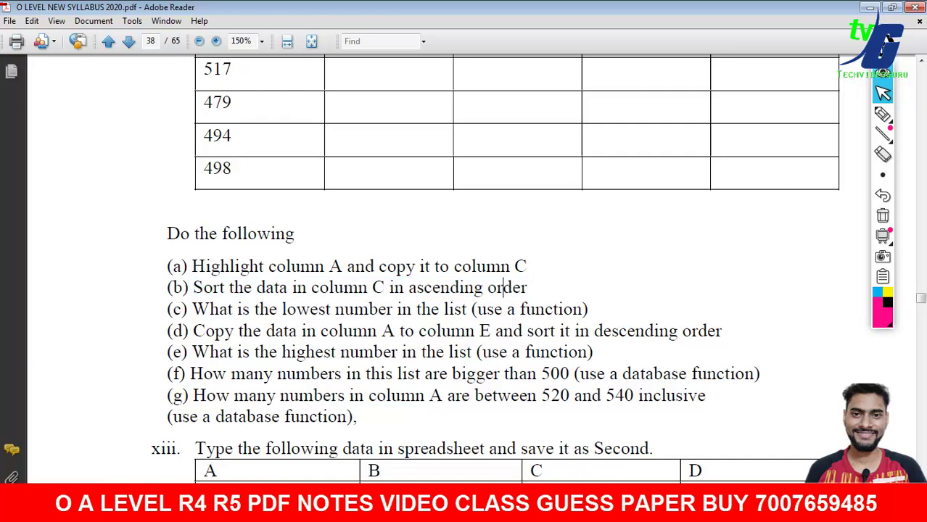
Sort C1:C15, trying both directions, and leave it ascending from 432 to 532.
{"action": "key", "text": "alt+Tab"}
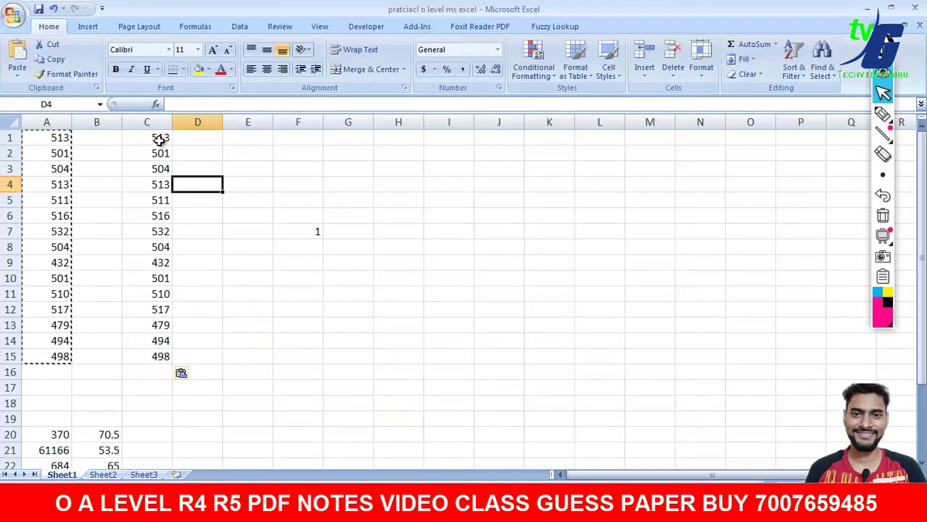
{"action": "mouse_move", "coordinate": [160, 141]}
{"action": "left_mouse_down"}
{"action": "mouse_move", "coordinate": [148, 279]}
{"action": "mouse_move", "coordinate": [156, 356]}
{"action": "left_mouse_up"}
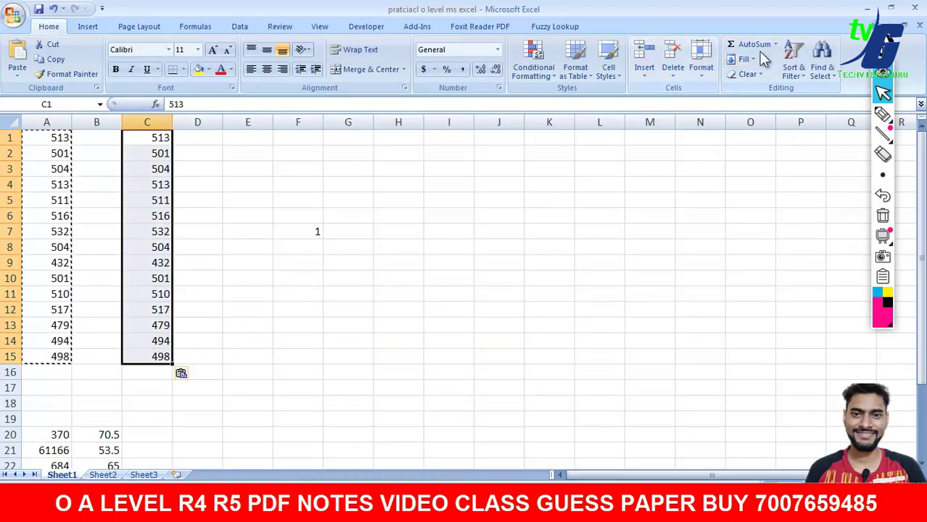
{"action": "left_click", "coordinate": [799, 76]}
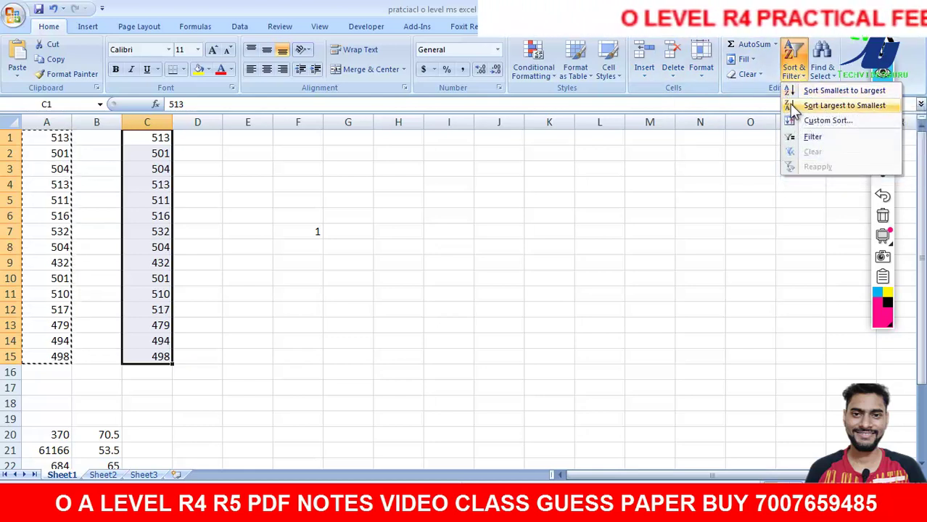
{"action": "left_click", "coordinate": [834, 91]}
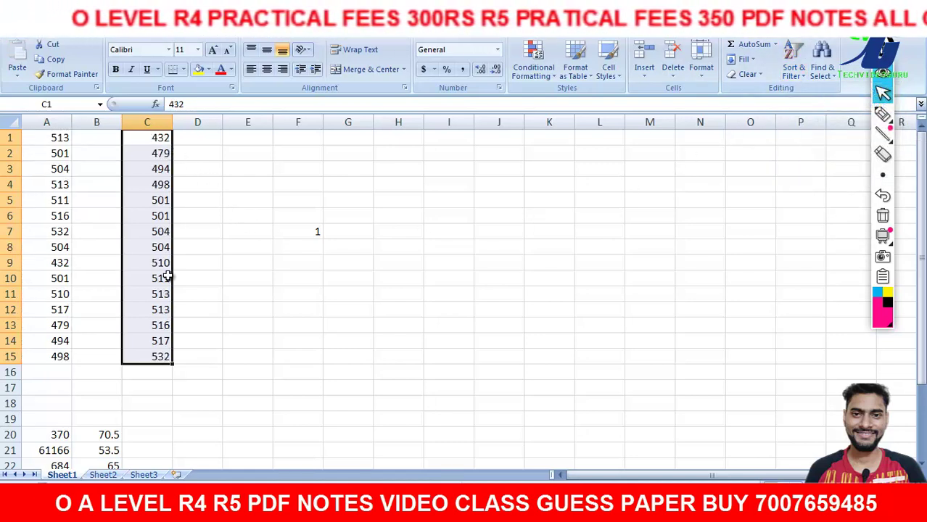
{"action": "left_click", "coordinate": [805, 75]}
{"action": "left_click", "coordinate": [843, 105]}
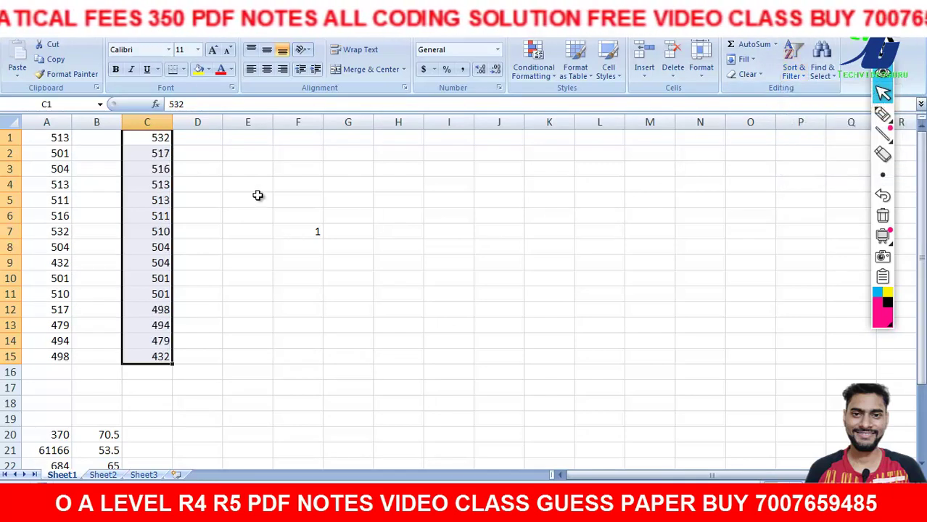
{"action": "left_click", "coordinate": [805, 81]}
{"action": "left_click", "coordinate": [826, 89]}
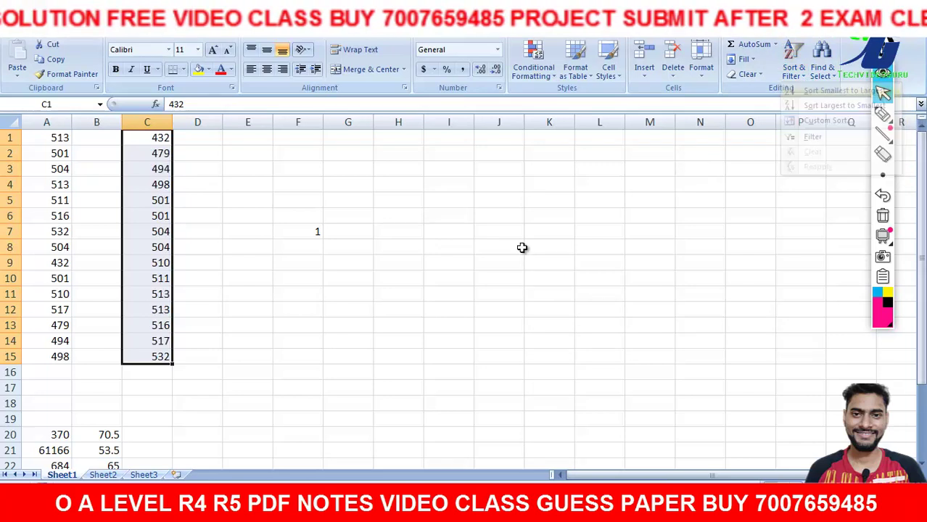
{"action": "left_click", "coordinate": [412, 294]}
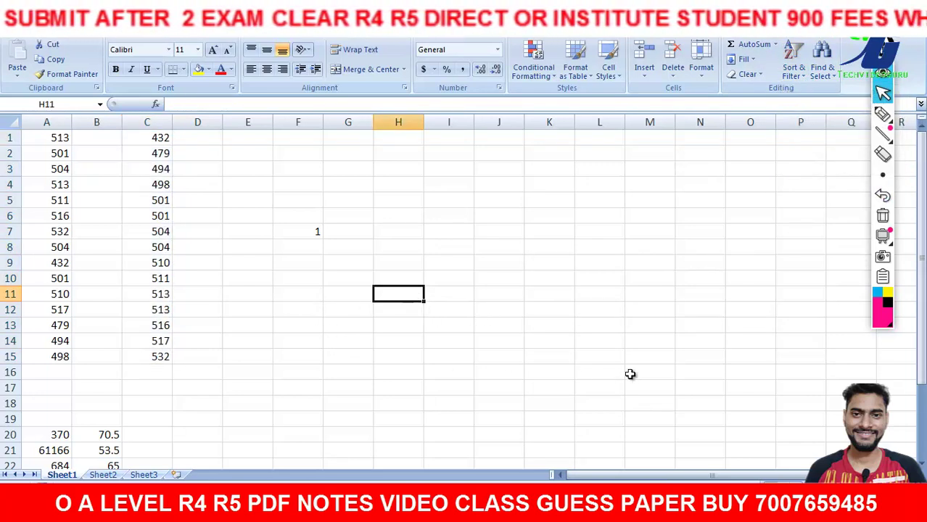
{"action": "key", "text": "alt+Tab"}
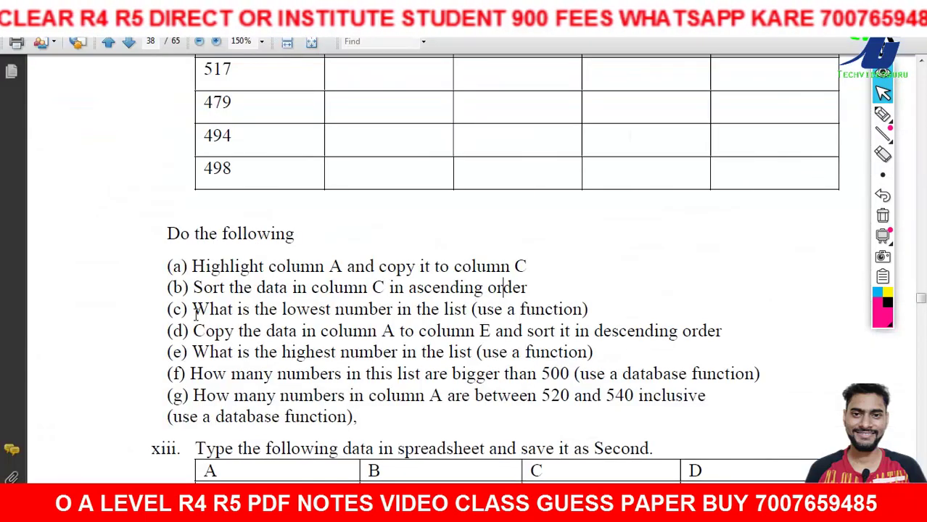
{"action": "left_click_drag", "start_coordinate": [192, 309], "coordinate": [583, 310]}
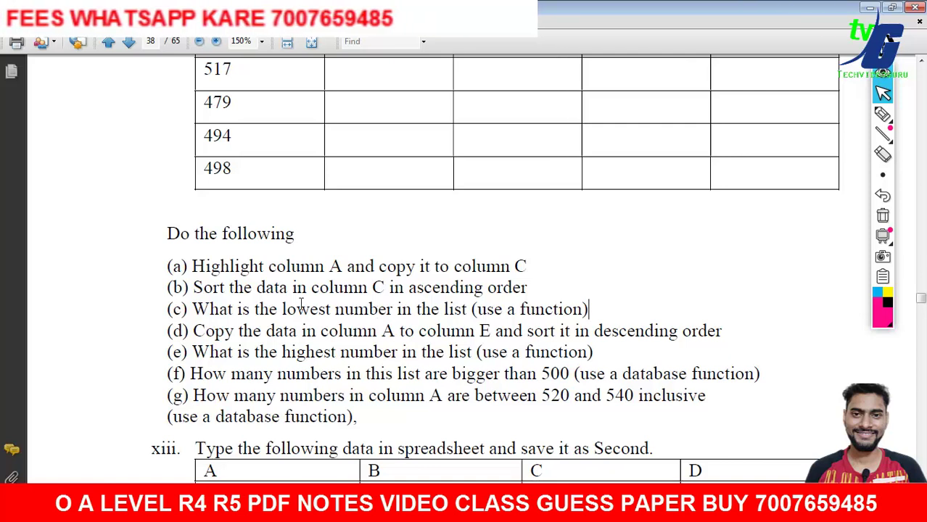
{"action": "left_click_drag", "start_coordinate": [282, 308], "coordinate": [466, 310]}
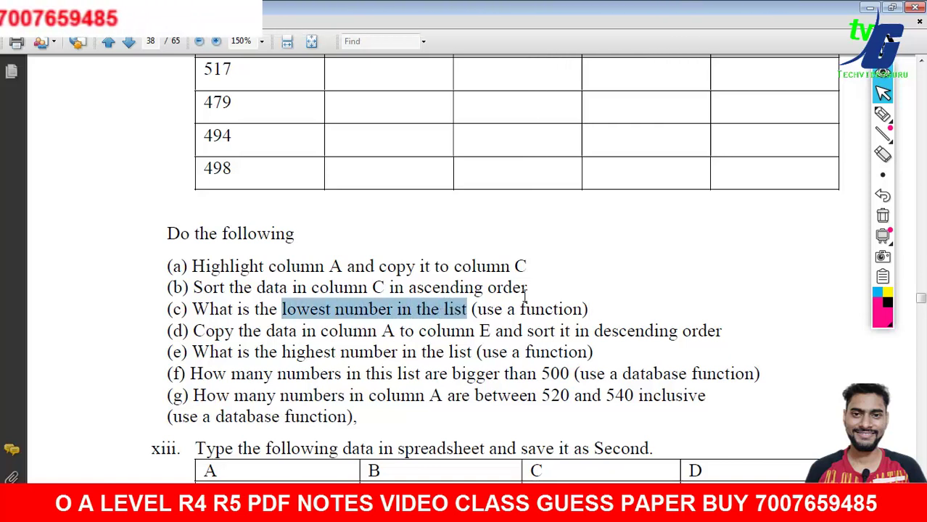
{"action": "left_click", "coordinate": [284, 310]}
{"action": "left_click_drag", "start_coordinate": [308, 310], "coordinate": [330, 309]}
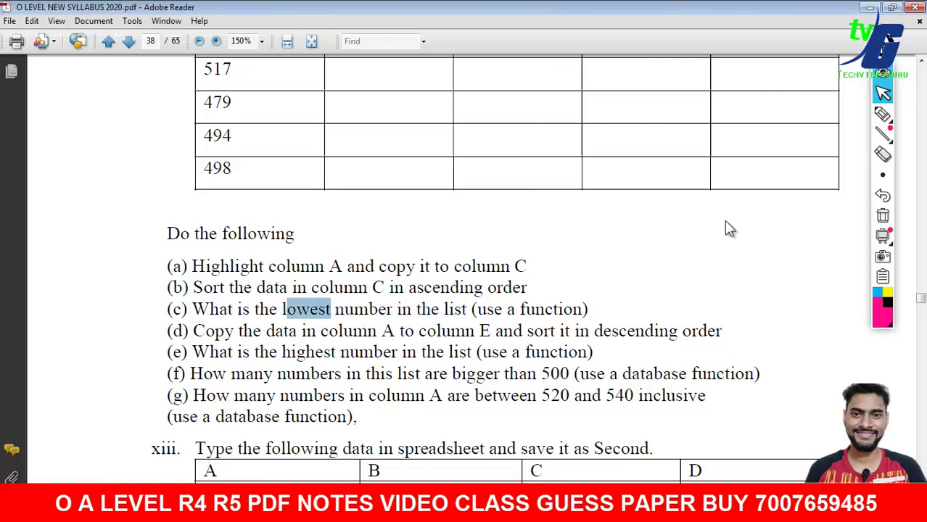
{"action": "left_click", "coordinate": [883, 114]}
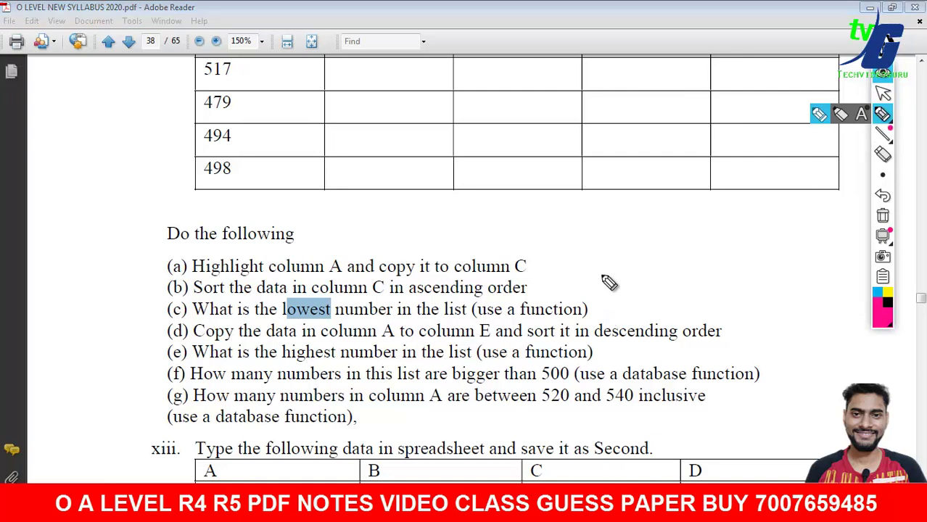
{"action": "mouse_move", "coordinate": [592, 241]}
{"action": "left_mouse_down"}
{"action": "mouse_move", "coordinate": [596, 259]}
{"action": "mouse_move", "coordinate": [639, 275]}
{"action": "mouse_move", "coordinate": [680, 239]}
{"action": "mouse_move", "coordinate": [672, 235]}
{"action": "left_mouse_up"}
{"action": "left_click_drag", "start_coordinate": [708, 242], "coordinate": [749, 229]}
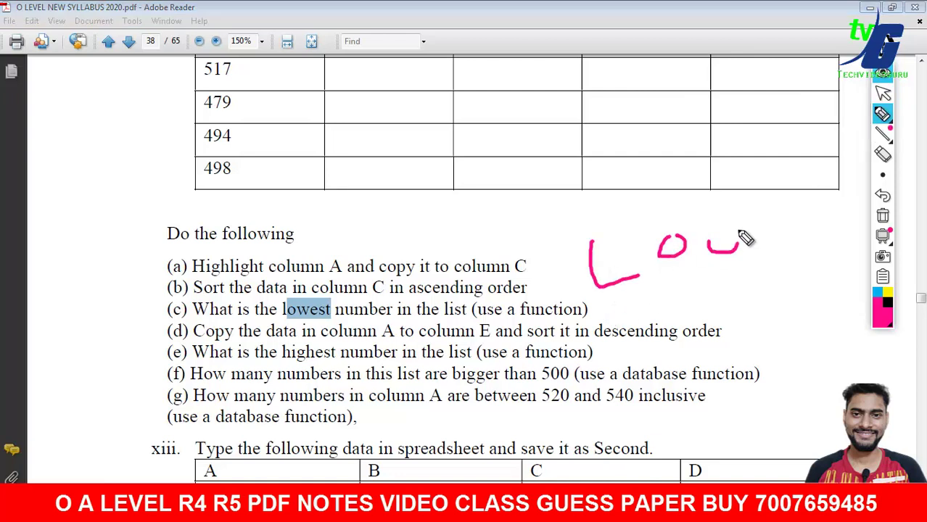
{"action": "left_click_drag", "start_coordinate": [568, 180], "coordinate": [632, 150]}
{"action": "left_click", "coordinate": [597, 95]}
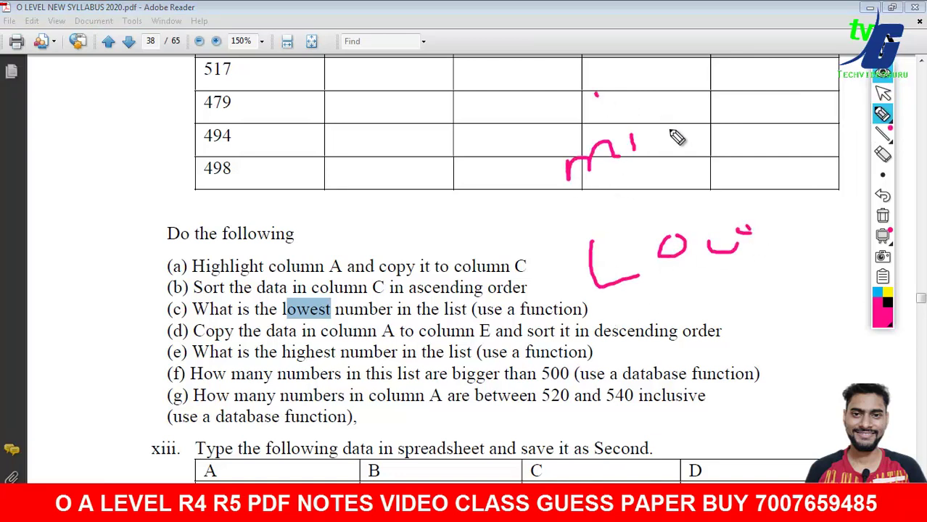
{"action": "left_click_drag", "start_coordinate": [652, 96], "coordinate": [689, 138]}
{"action": "mouse_move", "coordinate": [282, 150]}
{"action": "left_mouse_down"}
{"action": "mouse_move", "coordinate": [346, 187]}
{"action": "mouse_move", "coordinate": [357, 172]}
{"action": "left_mouse_up"}
{"action": "left_click_drag", "start_coordinate": [341, 140], "coordinate": [354, 140]}
{"action": "left_click_drag", "start_coordinate": [408, 134], "coordinate": [418, 167]}
{"action": "mouse_move", "coordinate": [342, 248]}
{"action": "left_mouse_down"}
{"action": "mouse_move", "coordinate": [387, 226]}
{"action": "mouse_move", "coordinate": [512, 222]}
{"action": "left_mouse_up"}
{"action": "left_click_drag", "start_coordinate": [499, 208], "coordinate": [492, 228]}
{"action": "left_click", "coordinate": [882, 216]}
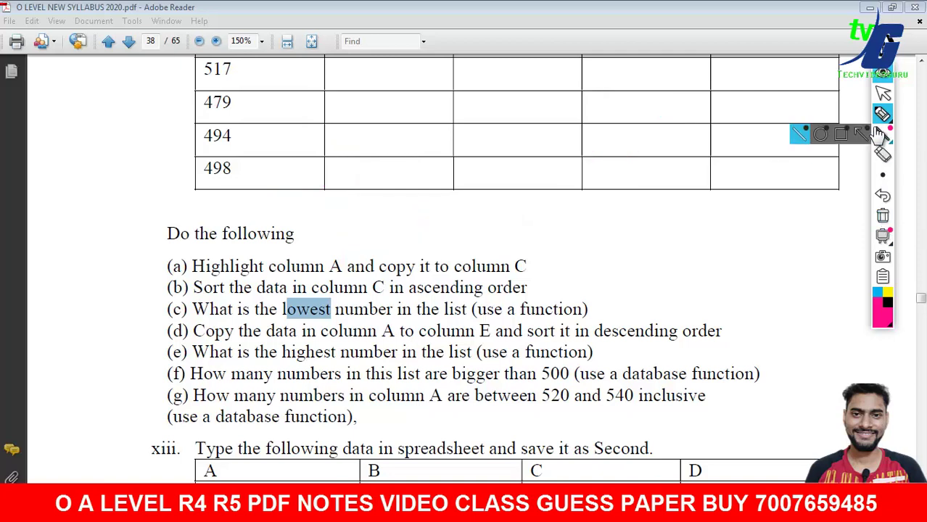
{"action": "left_click", "coordinate": [882, 93]}
Enter =MIN(C1:C15) in I7 to get 432, then return to the PDF task list.
{"action": "key", "text": "alt+Tab"}
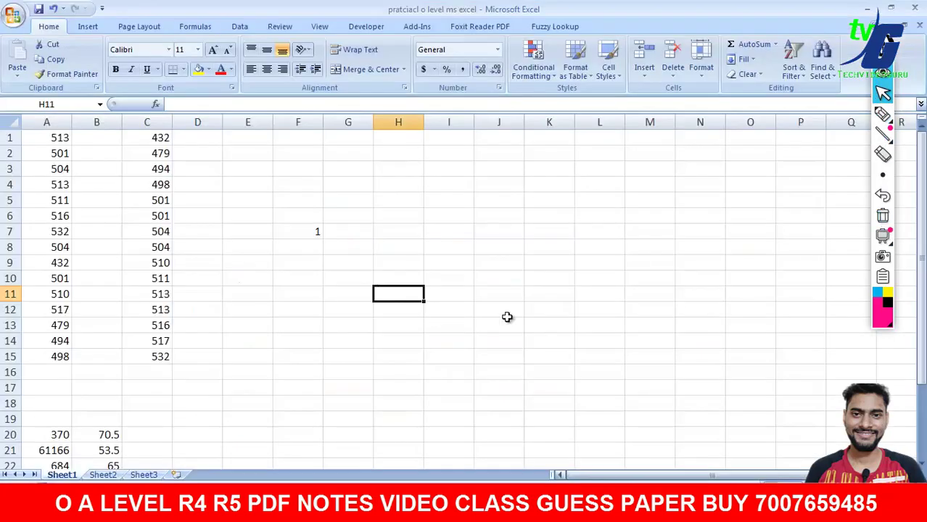
{"action": "left_click", "coordinate": [241, 188]}
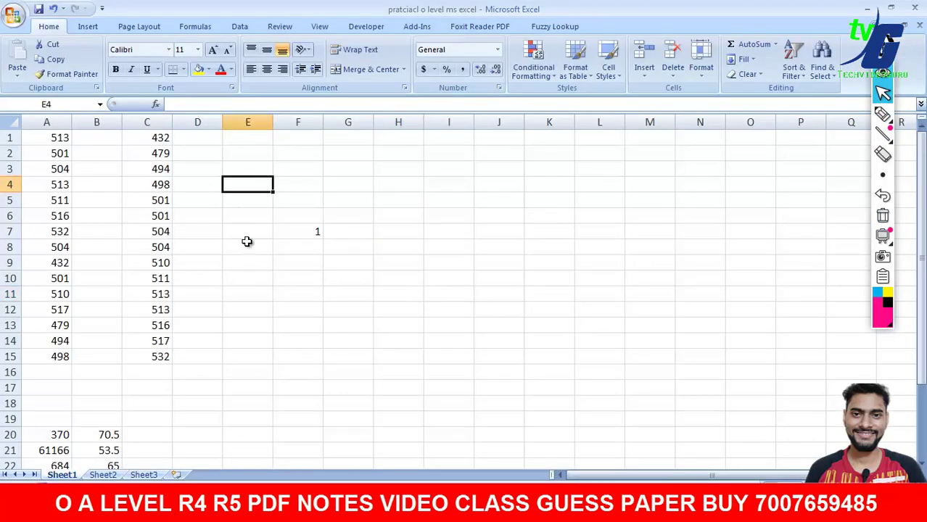
{"action": "left_click", "coordinate": [434, 231]}
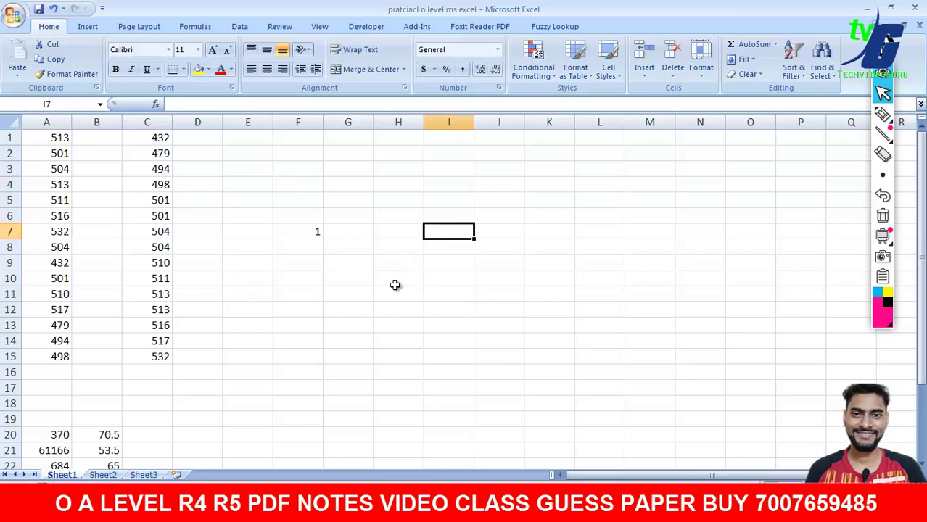
{"action": "type", "text": "="}
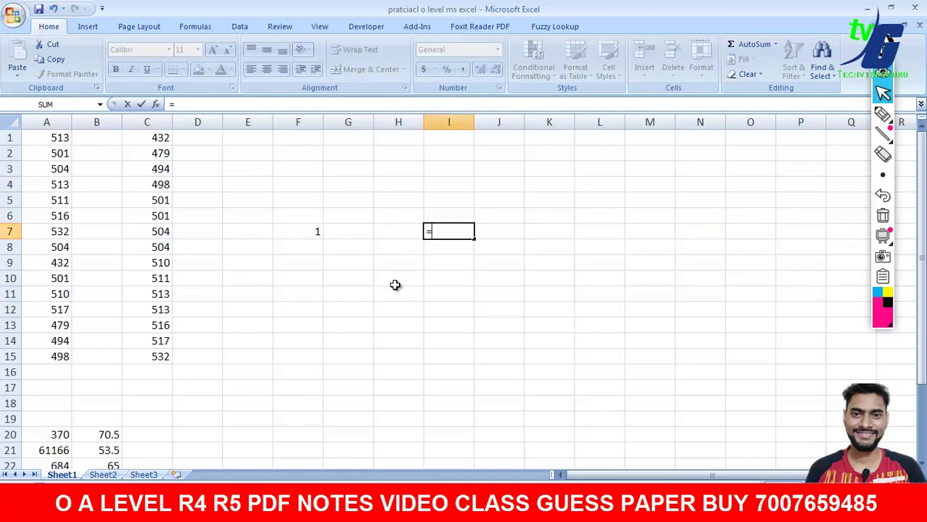
{"action": "type", "text": "min"}
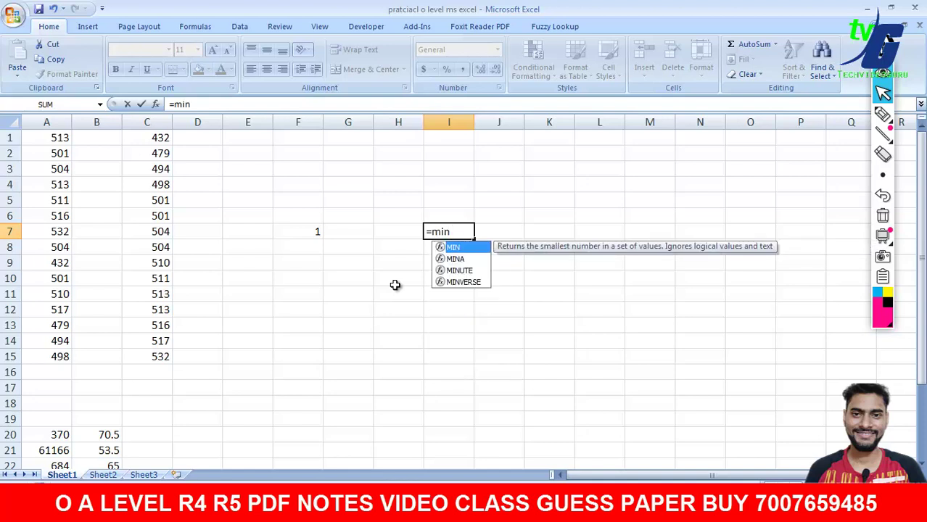
{"action": "type", "text": "("}
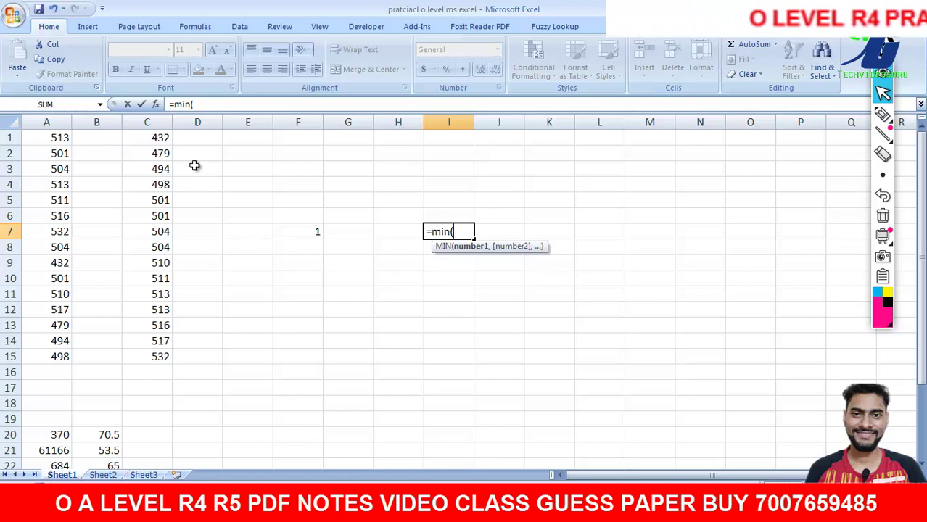
{"action": "left_click_drag", "start_coordinate": [160, 137], "coordinate": [160, 358]}
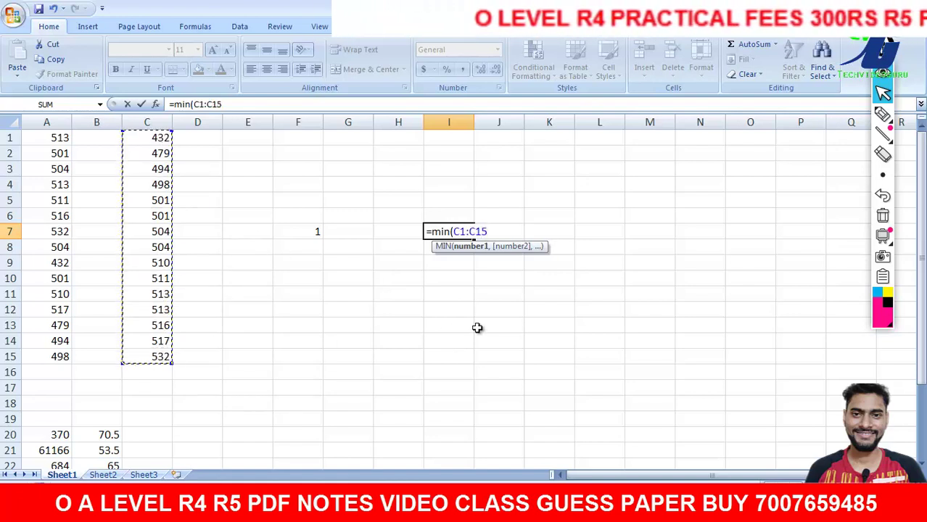
{"action": "type", "text": ")"}
{"action": "key", "text": "Return"}
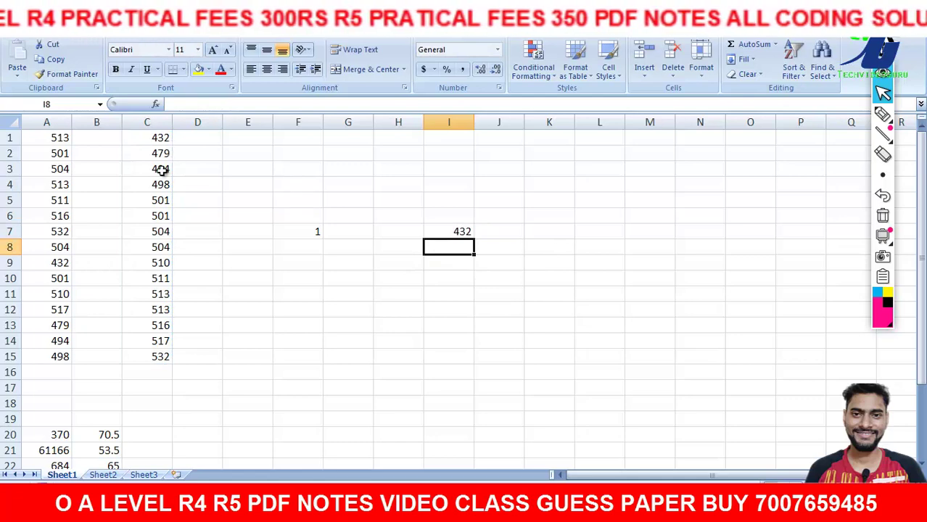
{"action": "key", "text": "alt+Tab"}
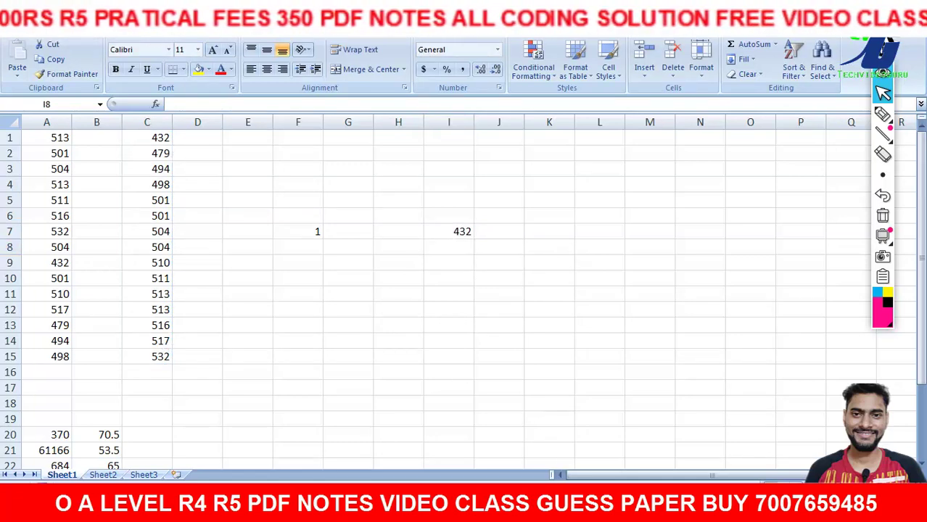
{"action": "left_click", "coordinate": [393, 307]}
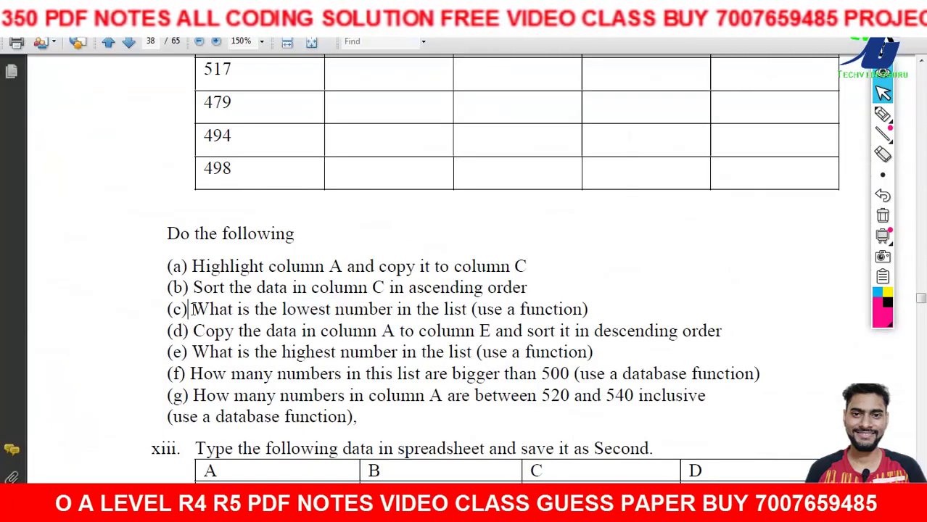
Mark question (c), enter =MIN(A1:A15) in H10 giving 432, and begin =MAX( in H5.
{"action": "left_click_drag", "start_coordinate": [191, 309], "coordinate": [550, 307]}
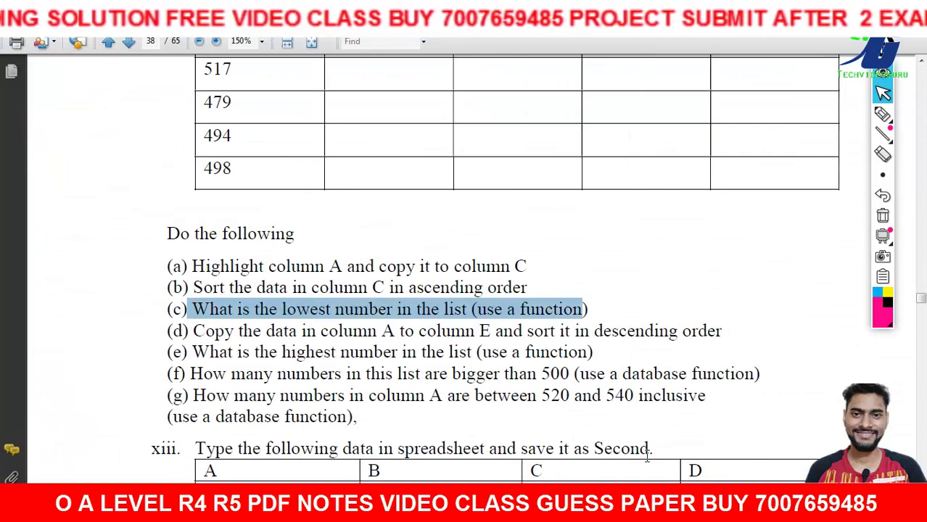
{"action": "key", "text": "alt+Tab"}
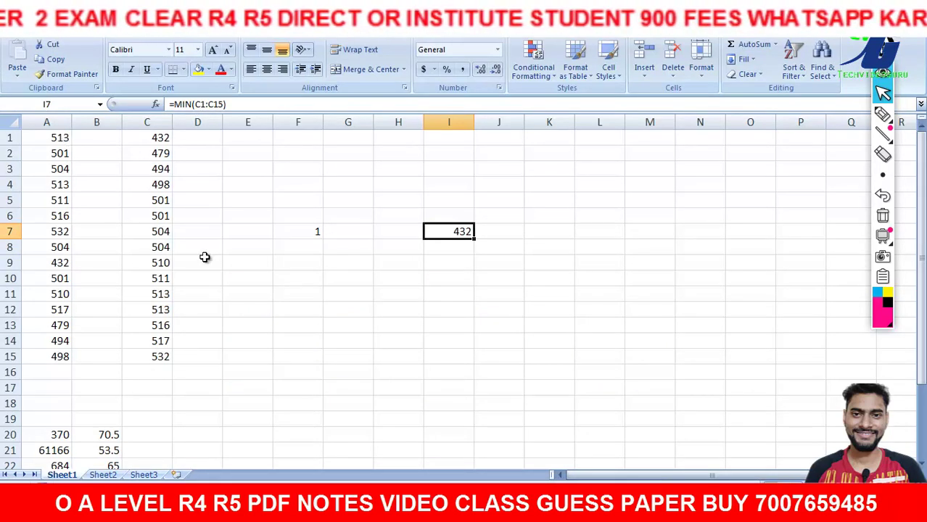
{"action": "left_click", "coordinate": [378, 282]}
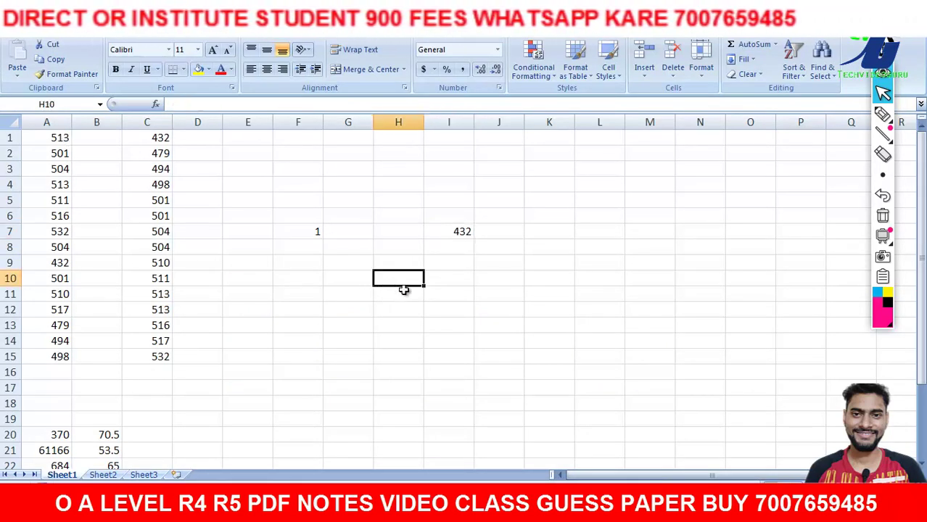
{"action": "type", "text": "=min"}
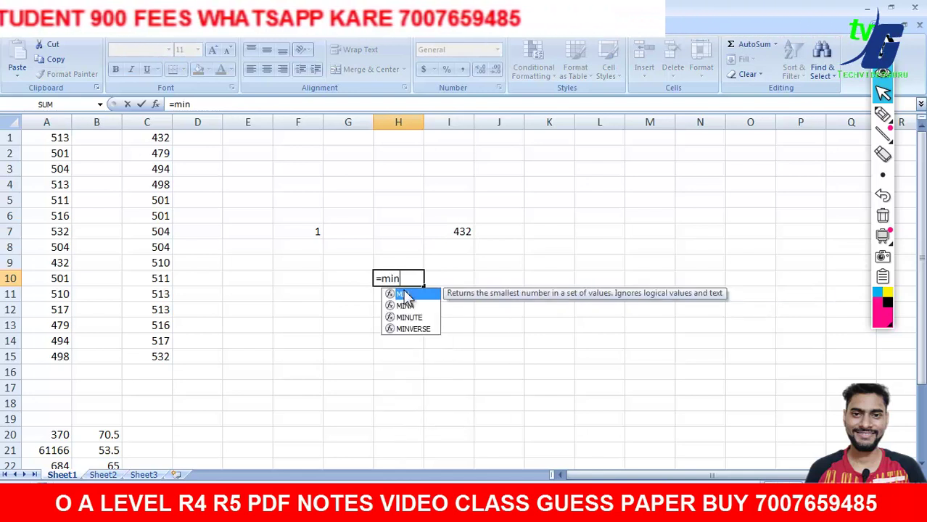
{"action": "type", "text": "("}
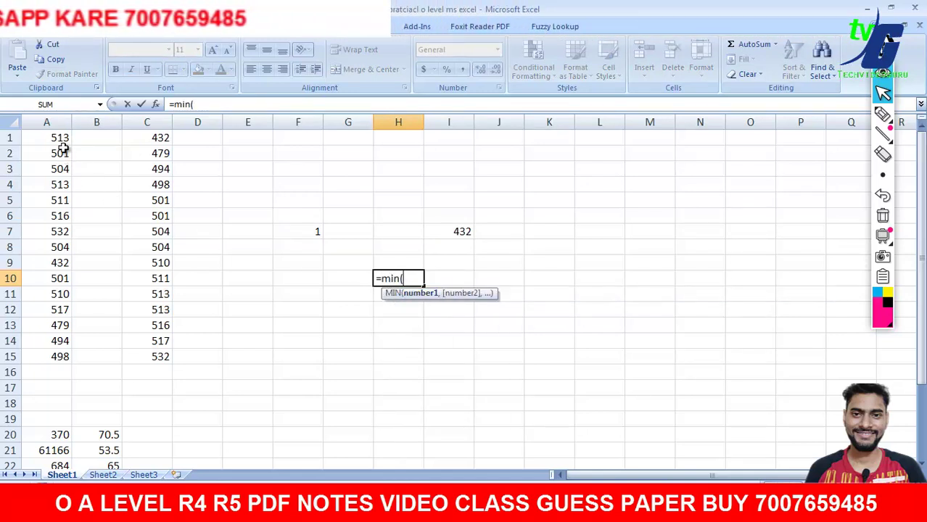
{"action": "left_click_drag", "start_coordinate": [63, 137], "coordinate": [85, 353]}
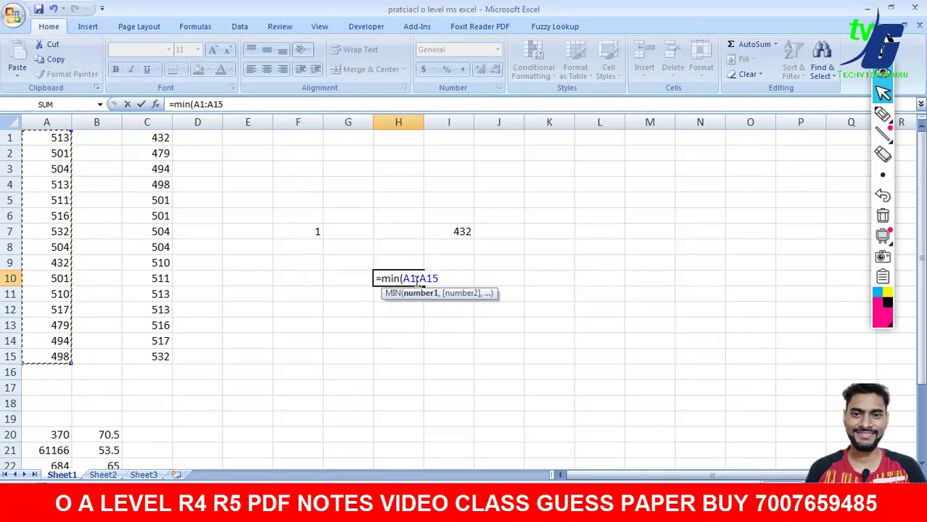
{"action": "type", "text": ")"}
{"action": "key", "text": "Return"}
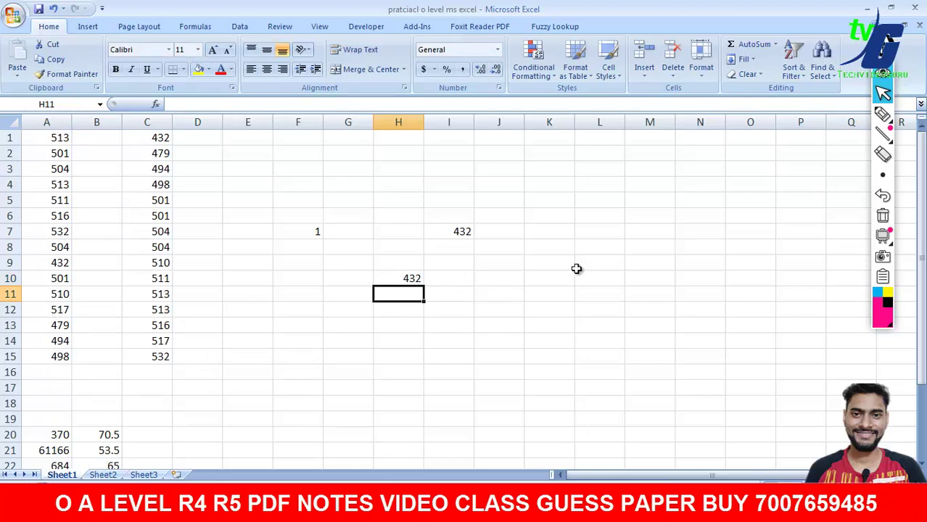
{"action": "left_click", "coordinate": [404, 199]}
{"action": "type", "text": "=m"}
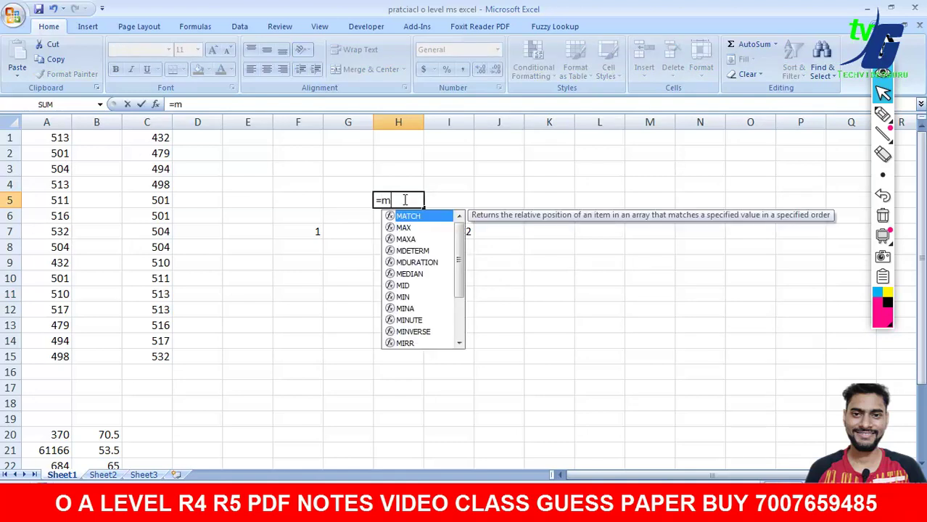
{"action": "type", "text": "ax"}
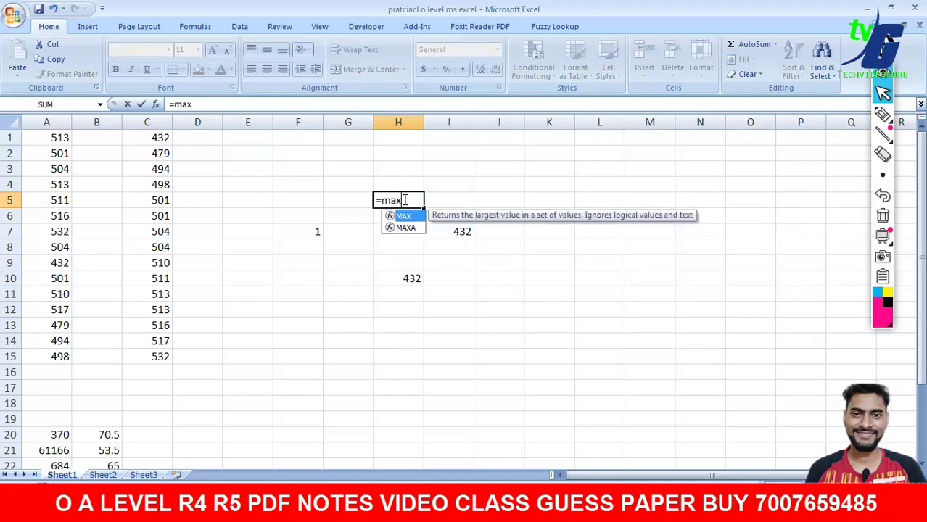
{"action": "type", "text": "("}
Complete =MAX(C1:C15) in H5 and enter =MAX(A1:A15) in H9.
{"action": "left_click_drag", "start_coordinate": [141, 139], "coordinate": [148, 355]}
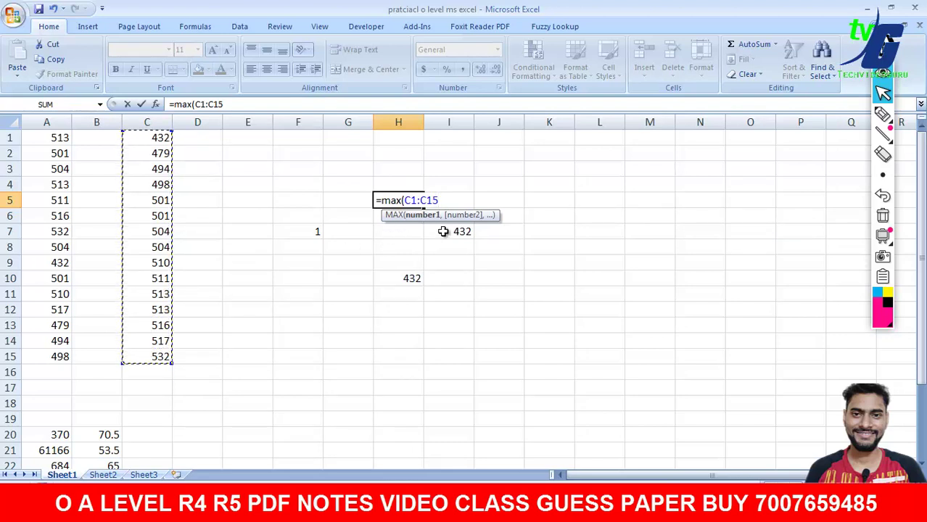
{"action": "key", "text": "Return"}
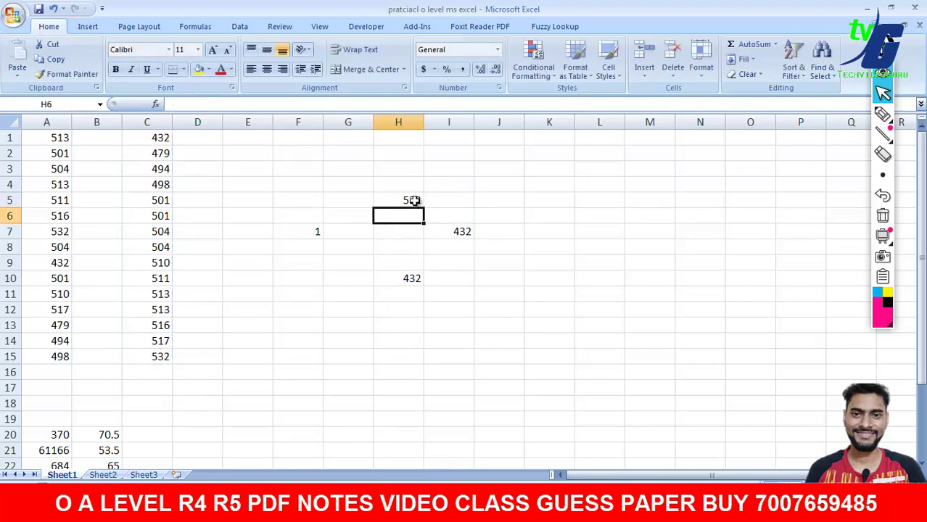
{"action": "left_click", "coordinate": [409, 256]}
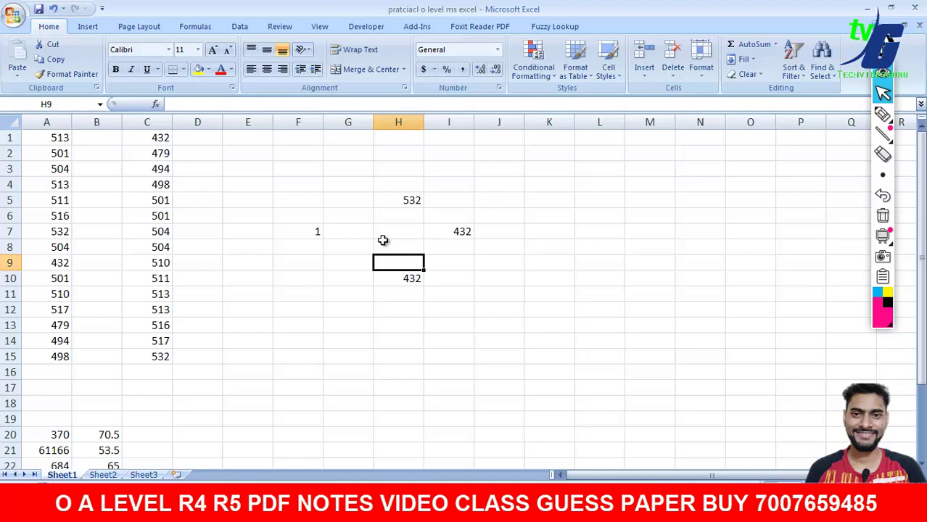
{"action": "type", "text": "=m"}
{"action": "key", "text": "BackSpace"}
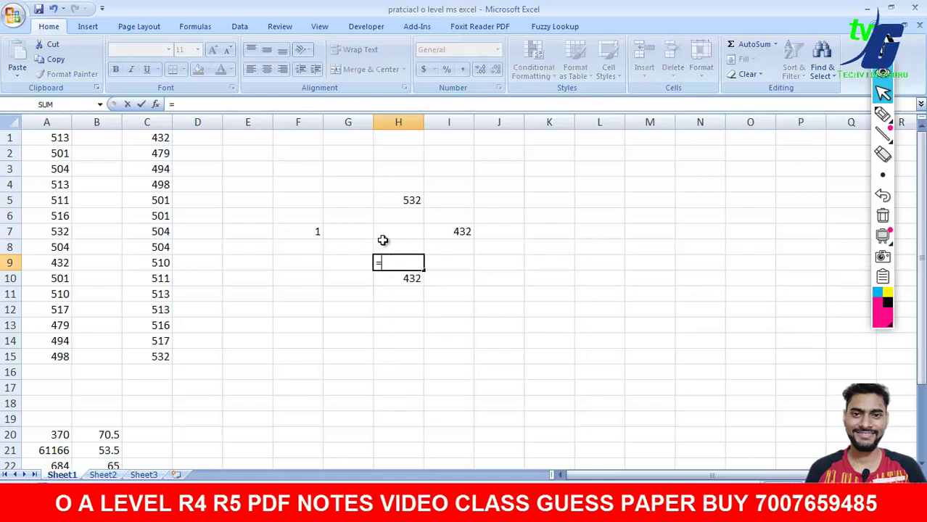
{"action": "type", "text": "max("}
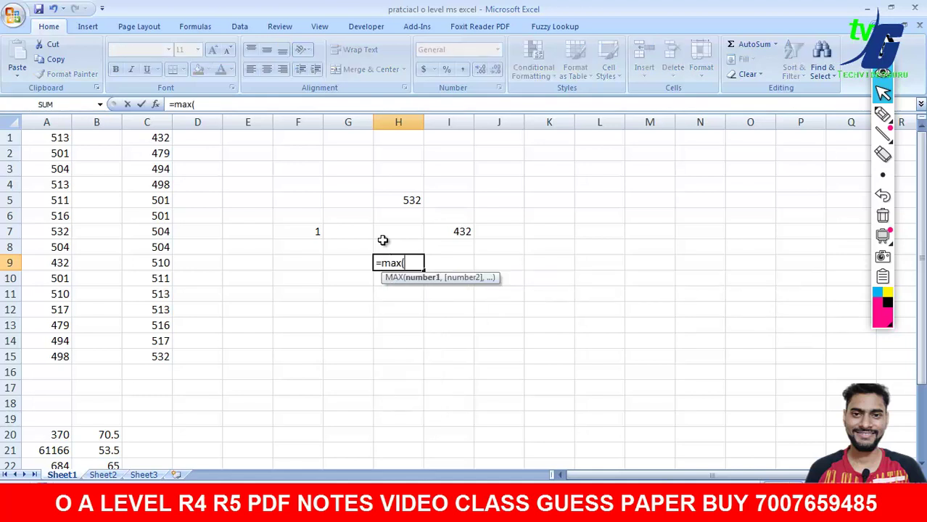
{"action": "left_click_drag", "start_coordinate": [51, 140], "coordinate": [60, 356]}
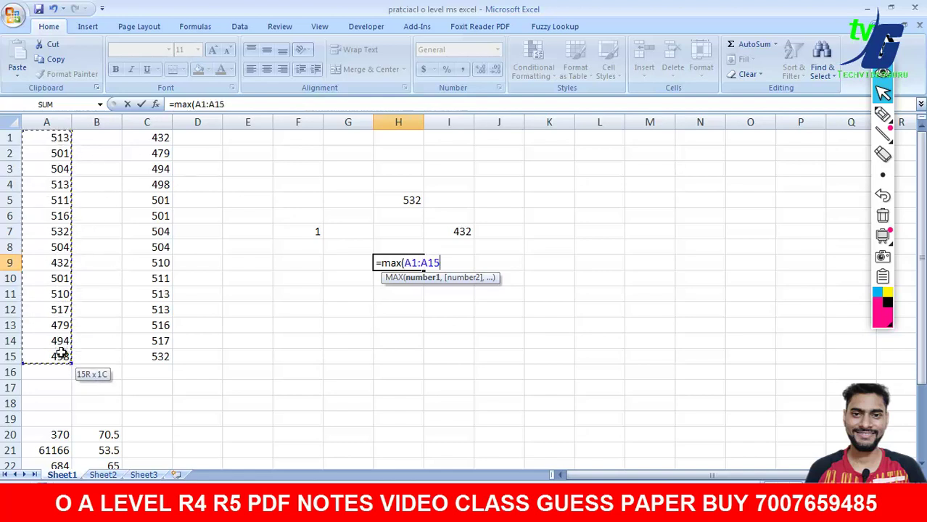
{"action": "key", "text": "Return"}
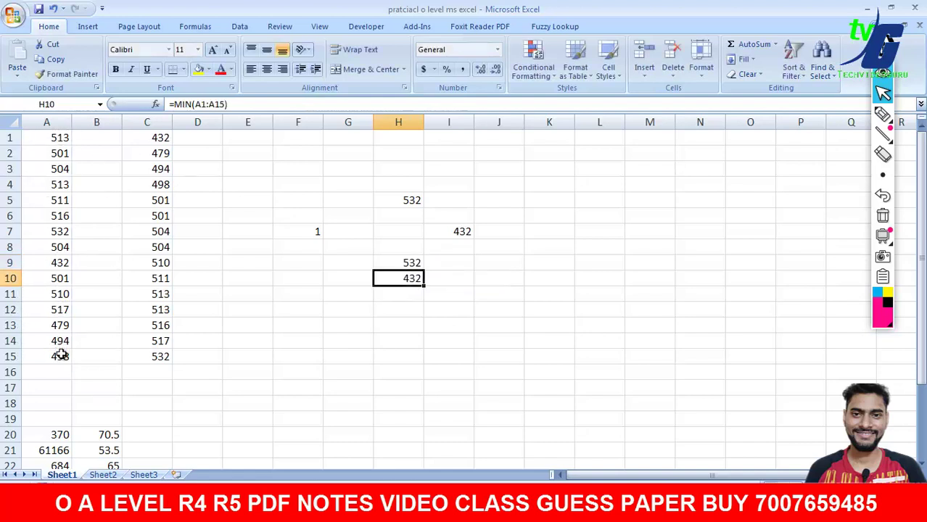
Delete the trial results in H5:H10 and the 432 in I7.
{"action": "left_click", "coordinate": [503, 279]}
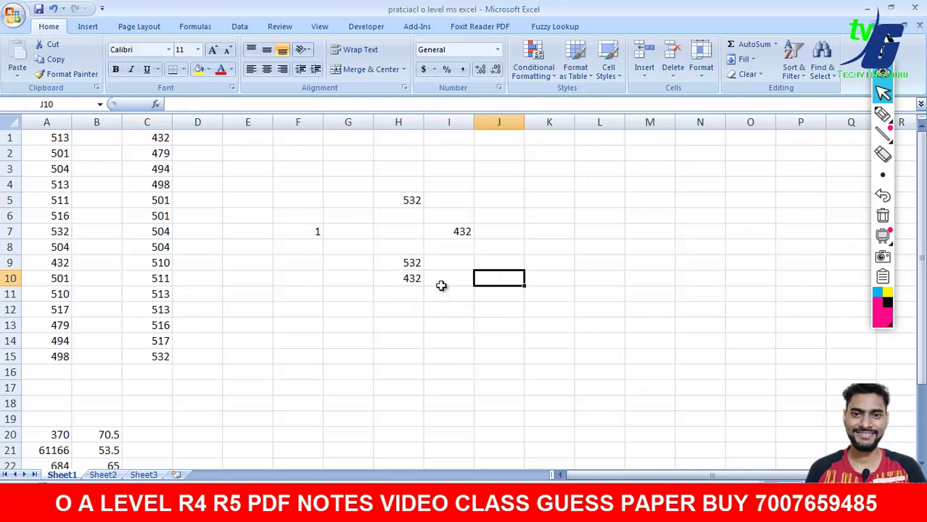
{"action": "left_click_drag", "start_coordinate": [409, 200], "coordinate": [412, 275]}
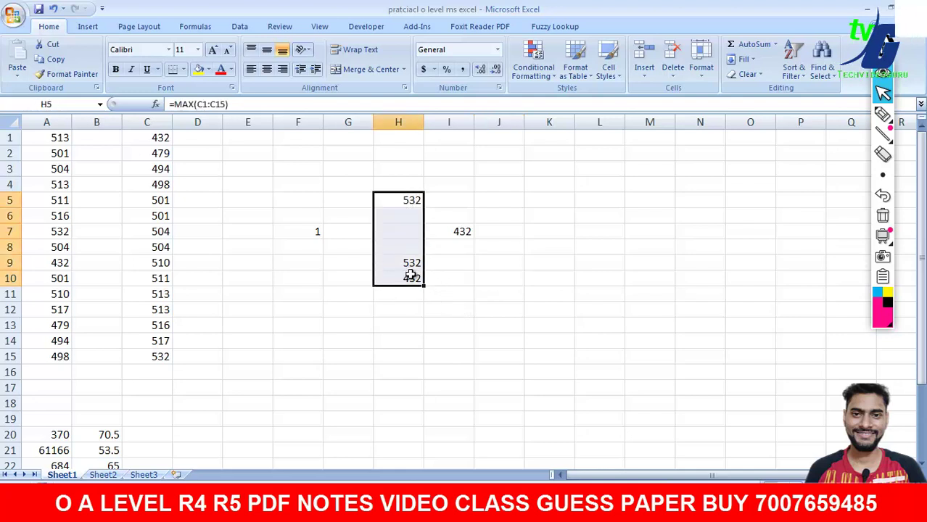
{"action": "key", "text": "Delete"}
{"action": "left_click", "coordinate": [453, 231]}
{"action": "key", "text": "Delete"}
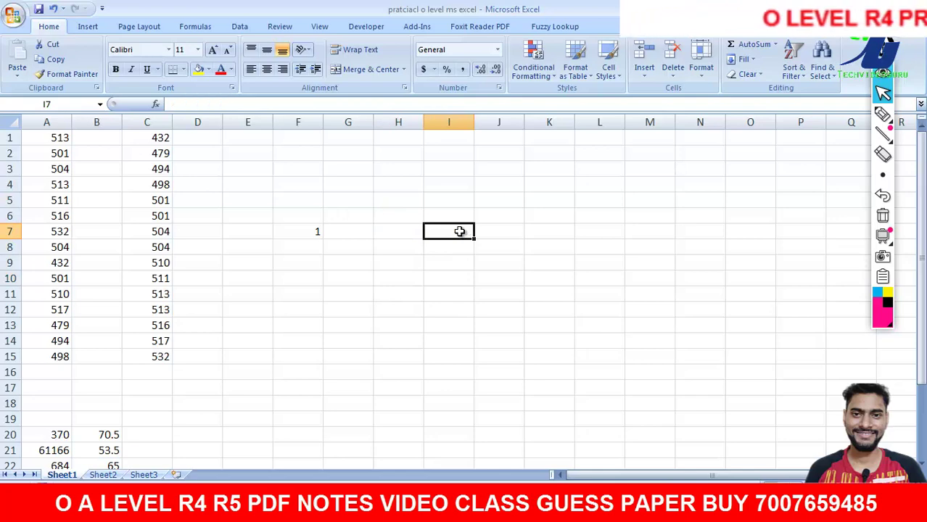
Mark task (d) in the PDF, then copy A1:A15 into column E starting at E1.
{"action": "key", "text": "alt+Tab"}
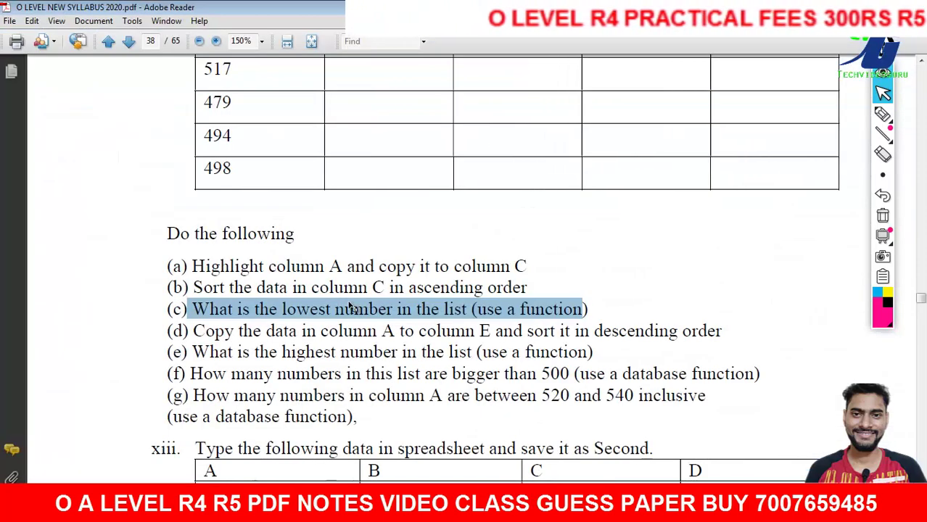
{"action": "left_click_drag", "start_coordinate": [190, 330], "coordinate": [708, 335]}
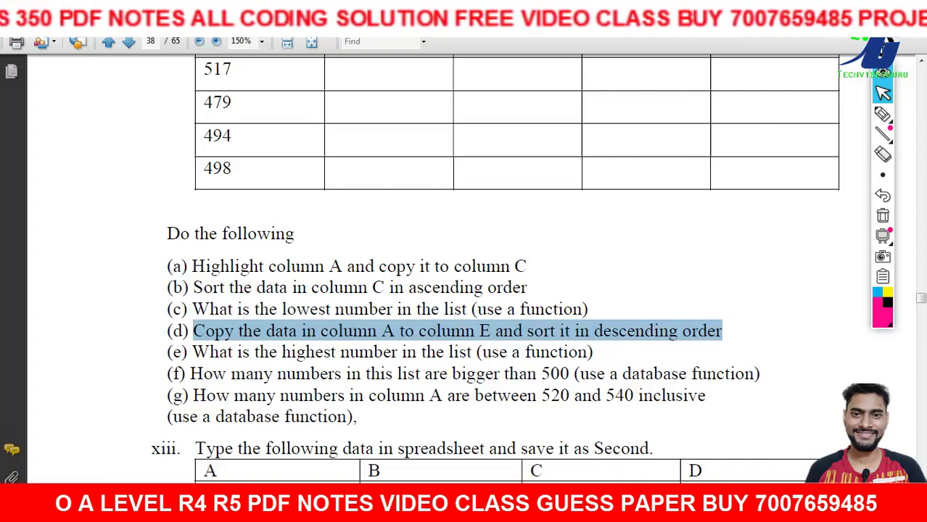
{"action": "key", "text": "alt+Tab"}
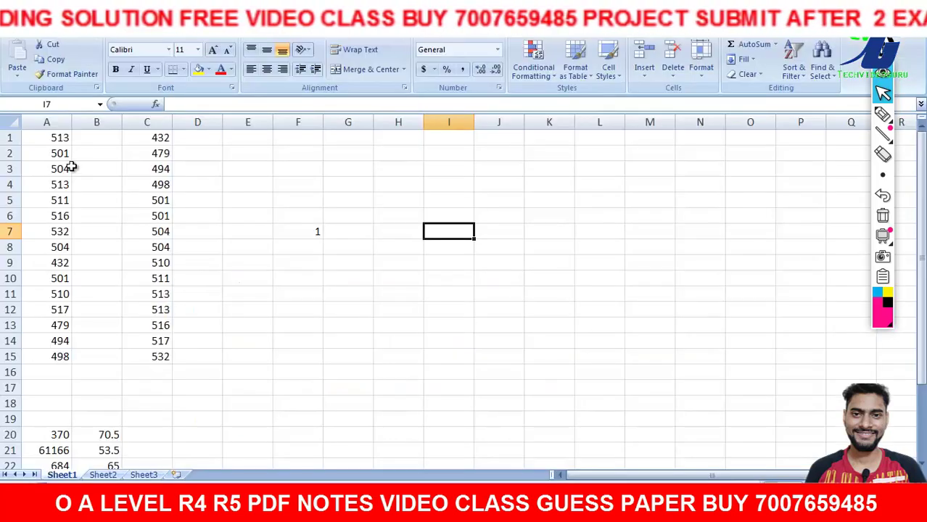
{"action": "left_click_drag", "start_coordinate": [65, 141], "coordinate": [62, 354]}
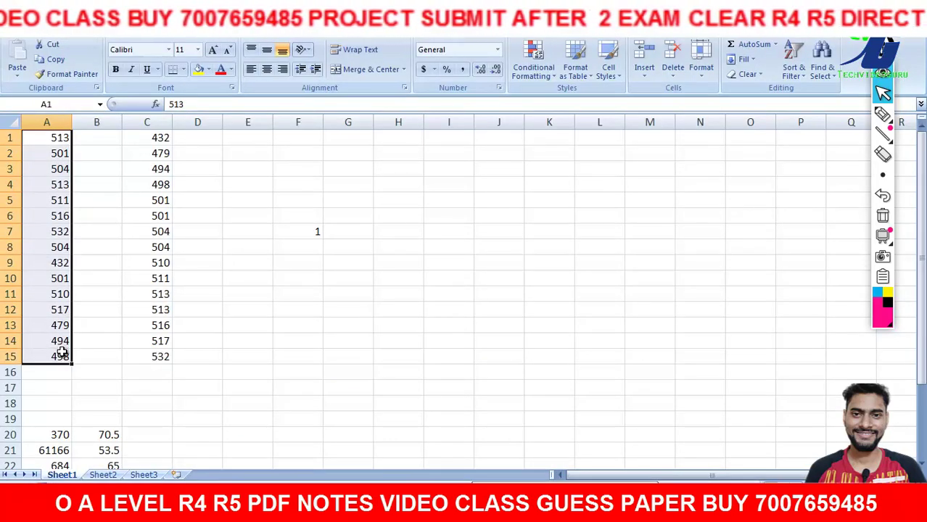
{"action": "key", "text": "ctrl+c"}
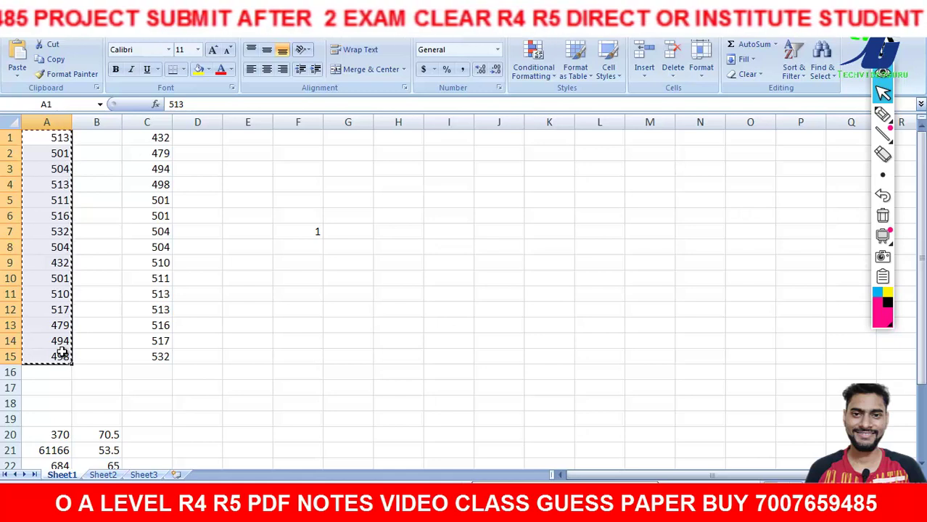
{"action": "left_click", "coordinate": [257, 140]}
{"action": "key", "text": "ctrl+v"}
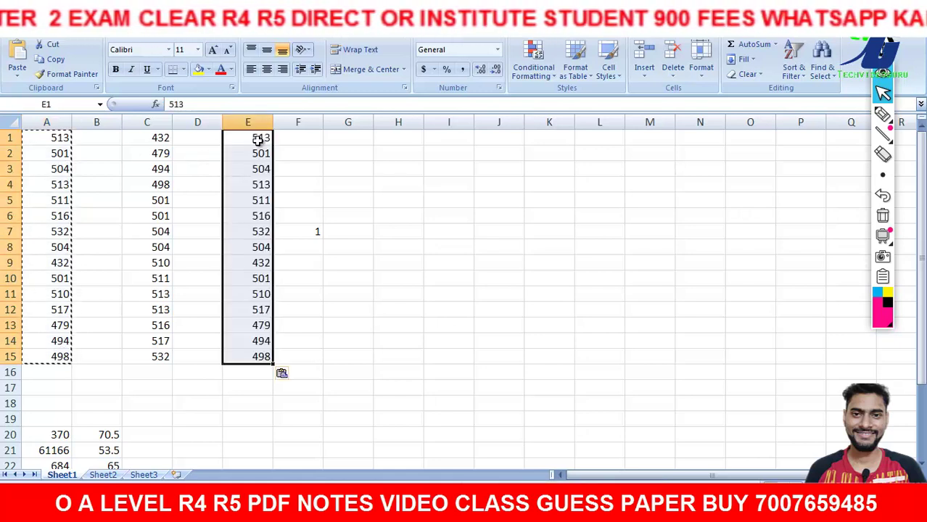
Sort column E alone from largest to smallest, 532 down to 432.
{"action": "left_click", "coordinate": [802, 76]}
{"action": "left_click", "coordinate": [844, 105]}
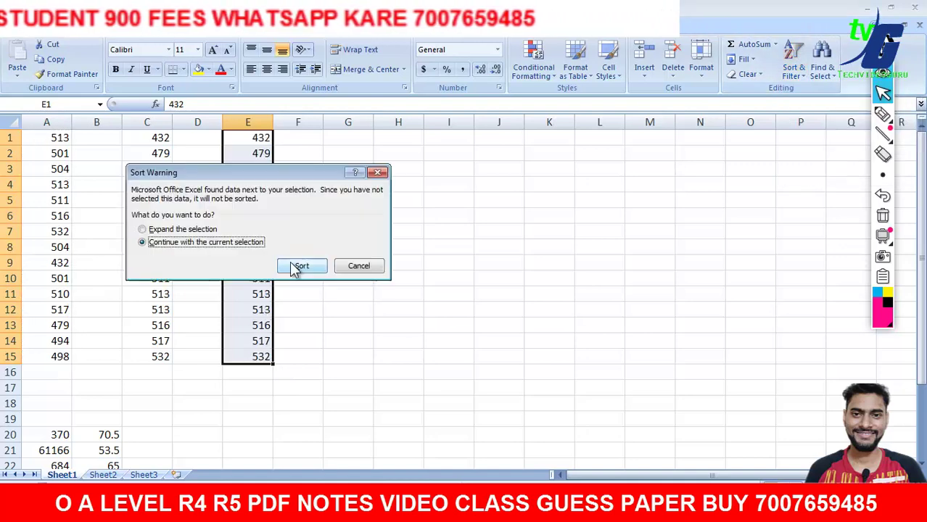
{"action": "left_click", "coordinate": [298, 266]}
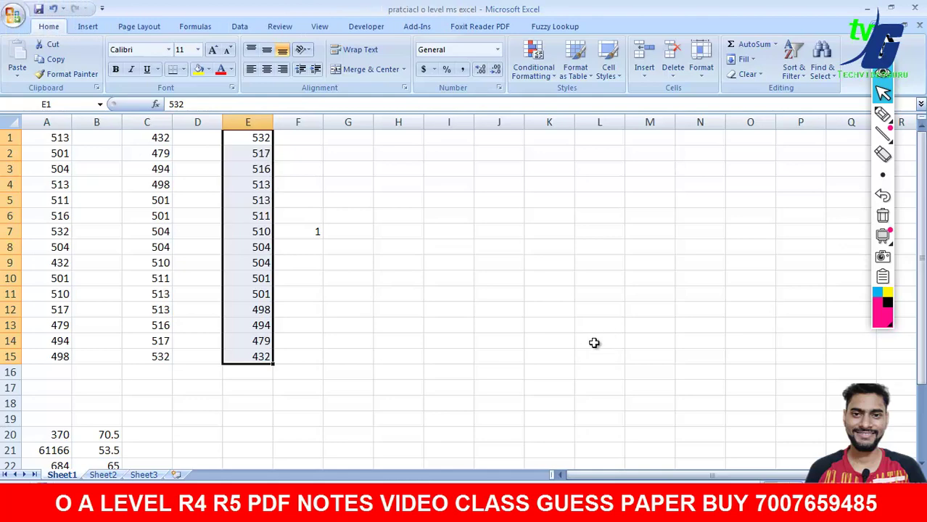
{"action": "key", "text": "alt+Tab"}
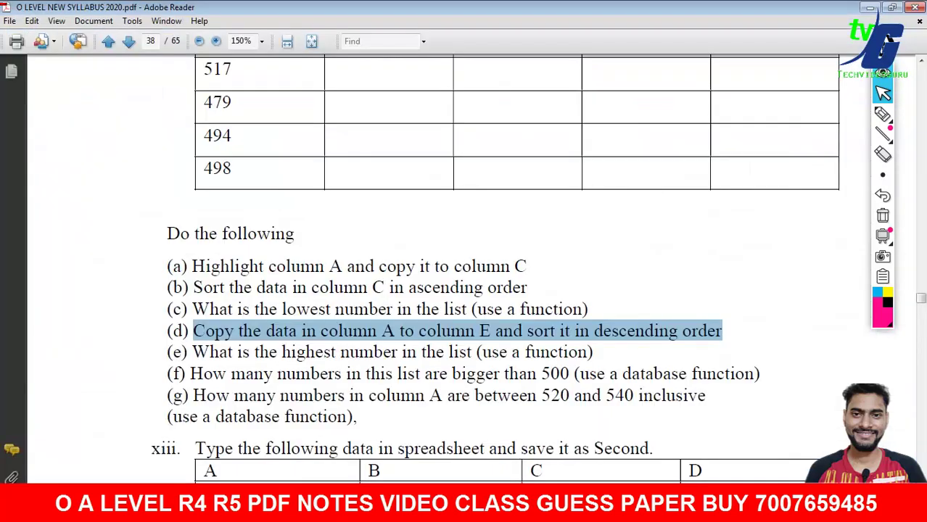
Mark task (e), check sorted column E in Excel, then select task lines (a)–(e) in the PDF.
{"action": "left_click", "coordinate": [530, 330]}
{"action": "left_click_drag", "start_coordinate": [191, 352], "coordinate": [575, 352]}
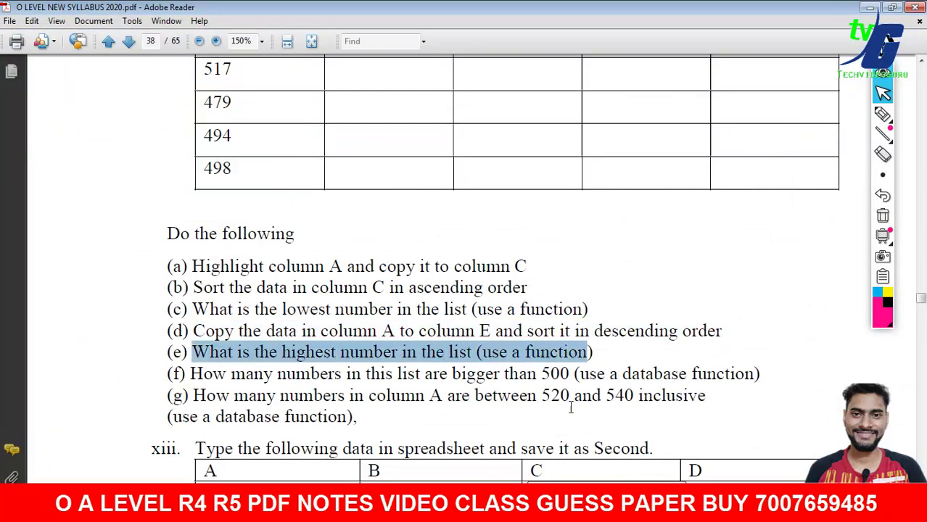
{"action": "key", "text": "alt+Tab"}
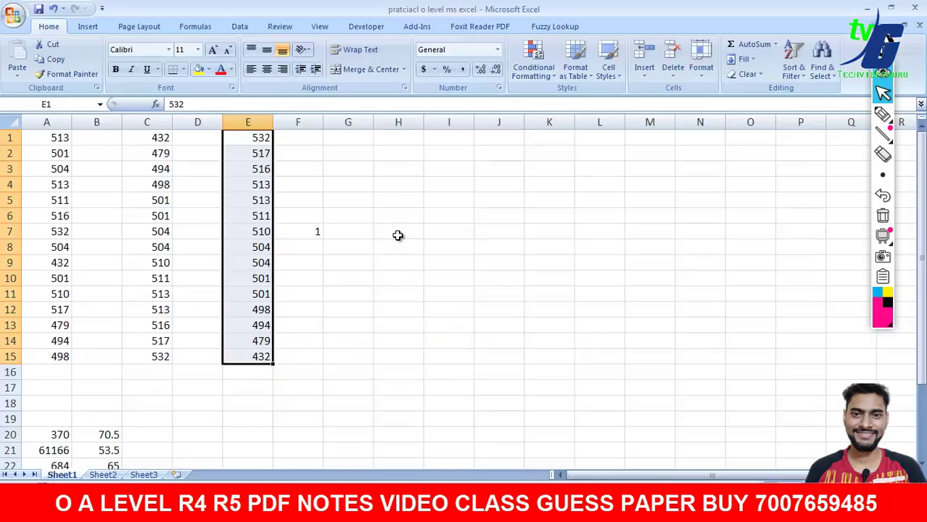
{"action": "left_click", "coordinate": [398, 235]}
{"action": "left_click_drag", "start_coordinate": [260, 137], "coordinate": [275, 351]}
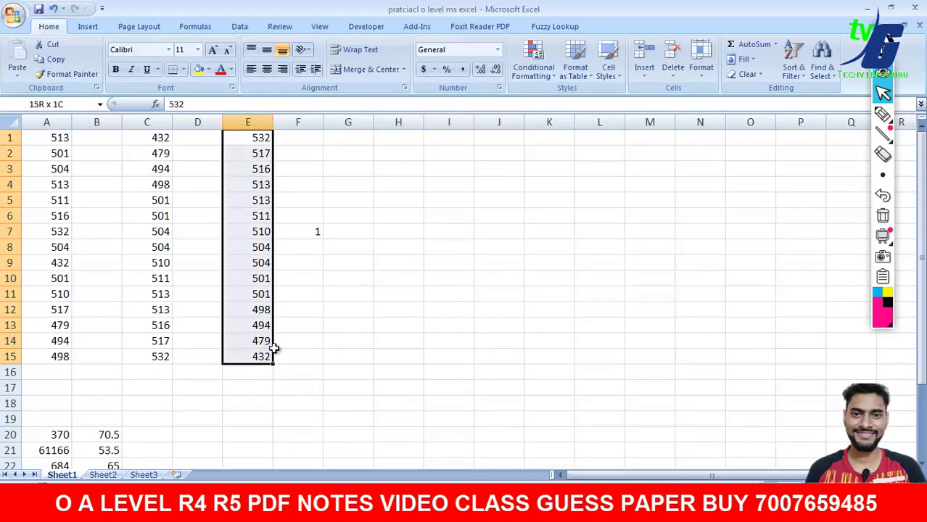
{"action": "left_click", "coordinate": [321, 231]}
{"action": "left_click", "coordinate": [683, 211]}
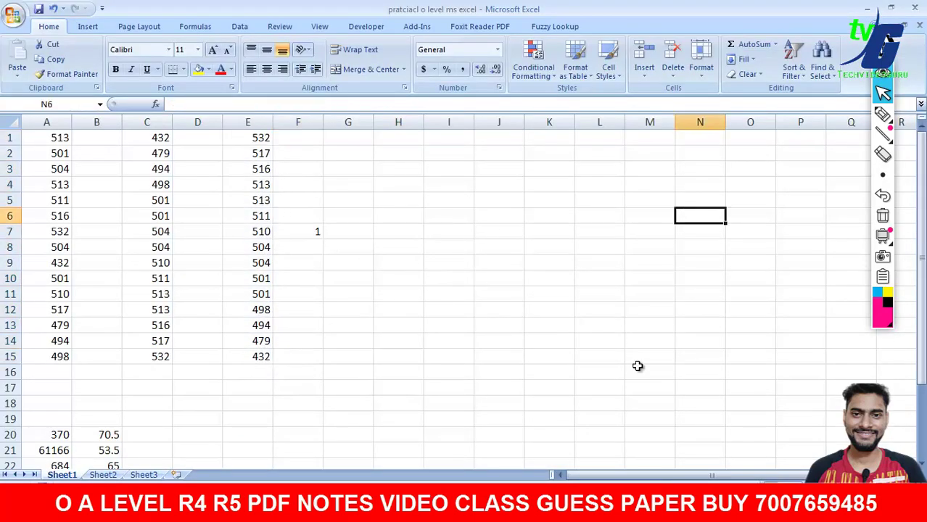
{"action": "left_click", "coordinate": [566, 507]}
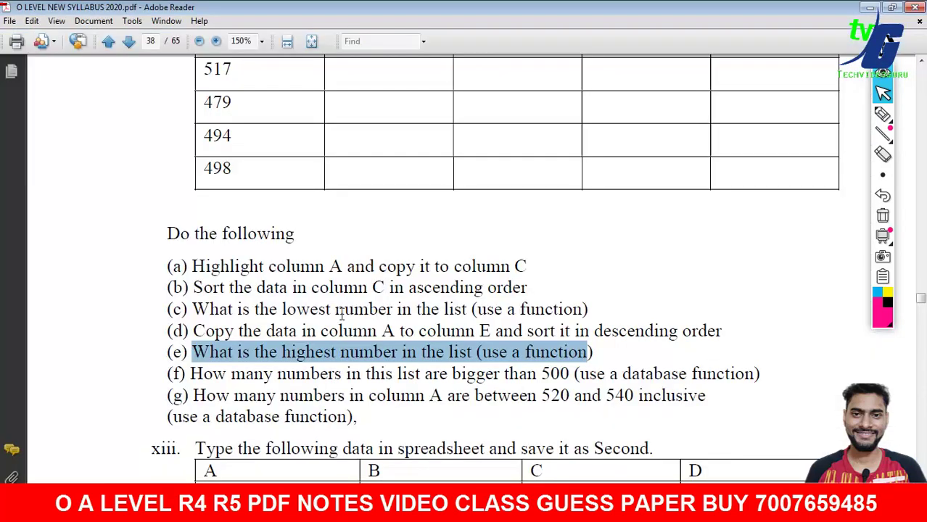
{"action": "left_click_drag", "start_coordinate": [166, 266], "coordinate": [592, 352]}
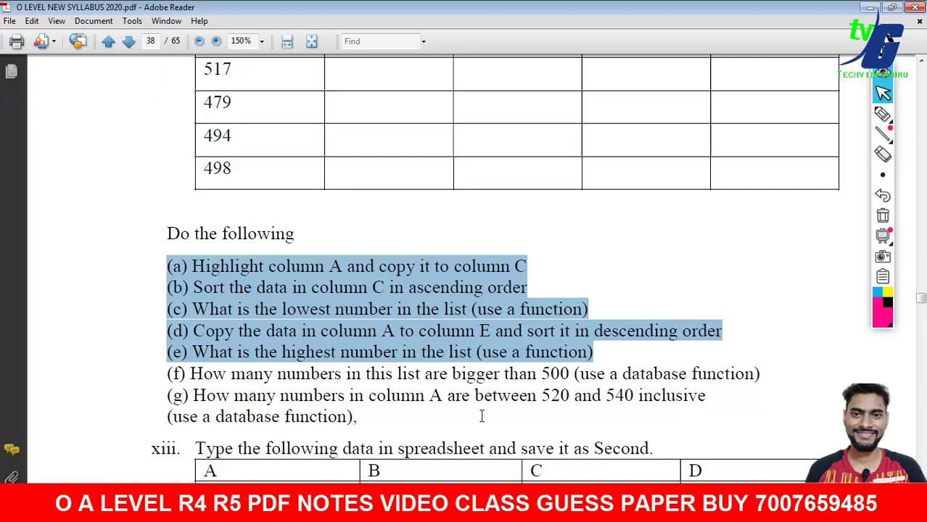
Handwrite the note 'Countifs' beside the task list in pen, then erase it.
{"action": "left_click", "coordinate": [883, 114]}
{"action": "left_click_drag", "start_coordinate": [597, 233], "coordinate": [599, 276]}
{"action": "mouse_move", "coordinate": [618, 245]}
{"action": "left_mouse_down"}
{"action": "mouse_move", "coordinate": [621, 265]}
{"action": "mouse_move", "coordinate": [657, 226]}
{"action": "mouse_move", "coordinate": [698, 252]}
{"action": "left_mouse_up"}
{"action": "mouse_move", "coordinate": [712, 186]}
{"action": "left_mouse_down"}
{"action": "mouse_move", "coordinate": [731, 227]}
{"action": "mouse_move", "coordinate": [727, 200]}
{"action": "mouse_move", "coordinate": [763, 206]}
{"action": "mouse_move", "coordinate": [813, 153]}
{"action": "left_mouse_up"}
{"action": "mouse_move", "coordinate": [775, 175]}
{"action": "left_mouse_down"}
{"action": "mouse_move", "coordinate": [803, 172]}
{"action": "mouse_move", "coordinate": [814, 215]}
{"action": "left_mouse_up"}
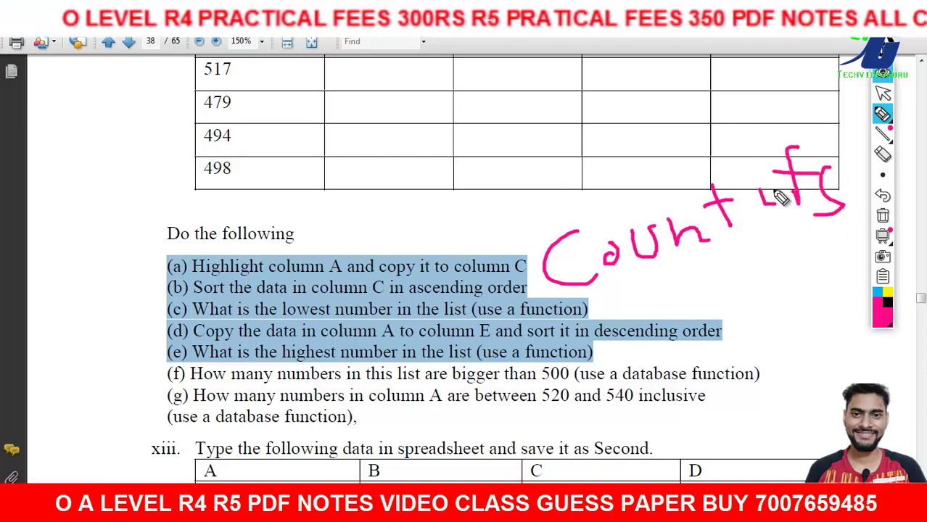
{"action": "left_click", "coordinate": [883, 216]}
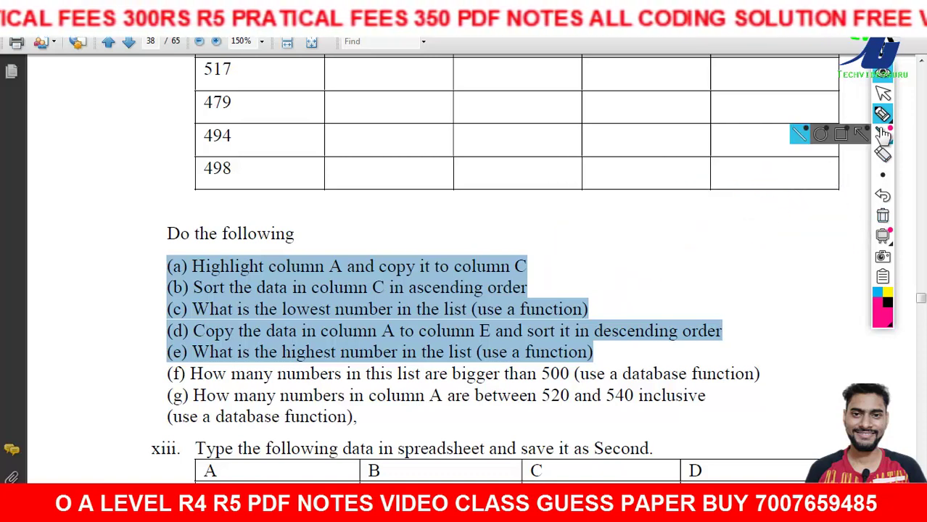
{"action": "left_click", "coordinate": [883, 92]}
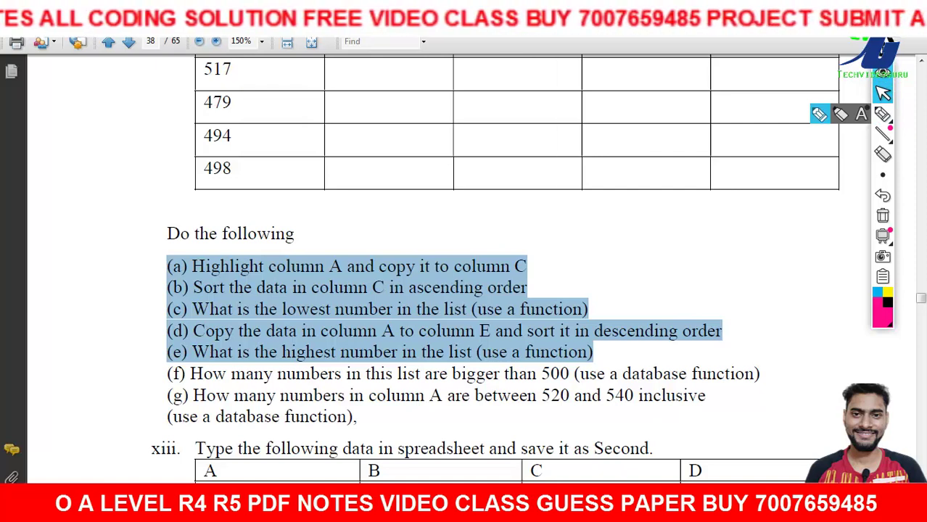
Check the COUNTIFS formula in F7, select H8, and highlight task (f) about numbers above 500.
{"action": "key", "text": "alt+Tab"}
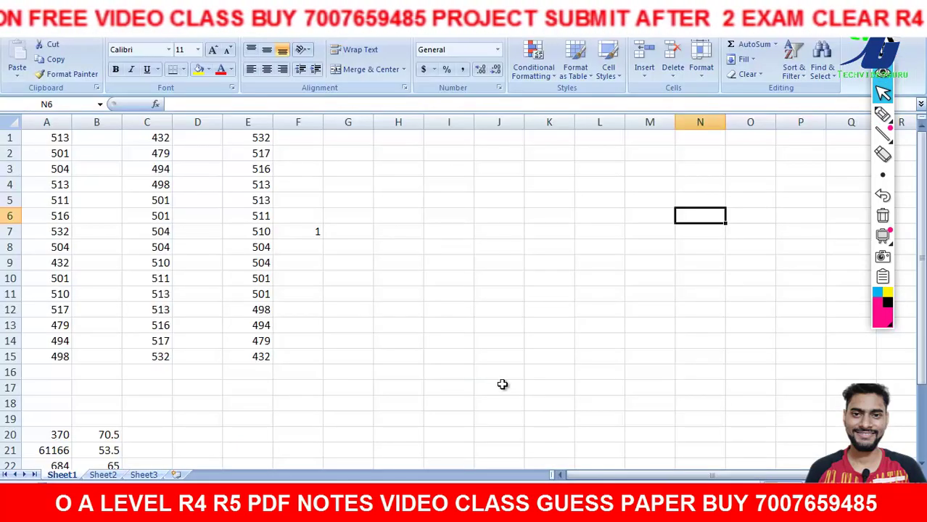
{"action": "left_click", "coordinate": [317, 232]}
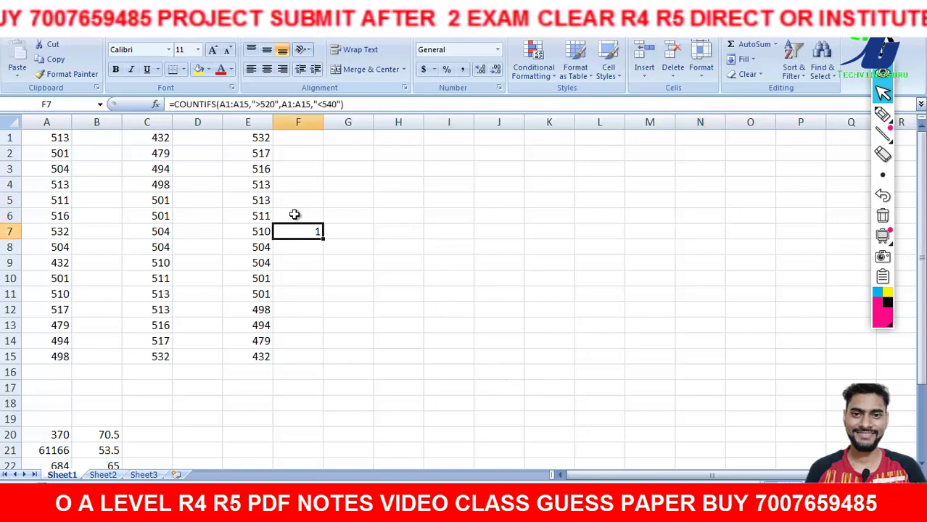
{"action": "left_click", "coordinate": [399, 250]}
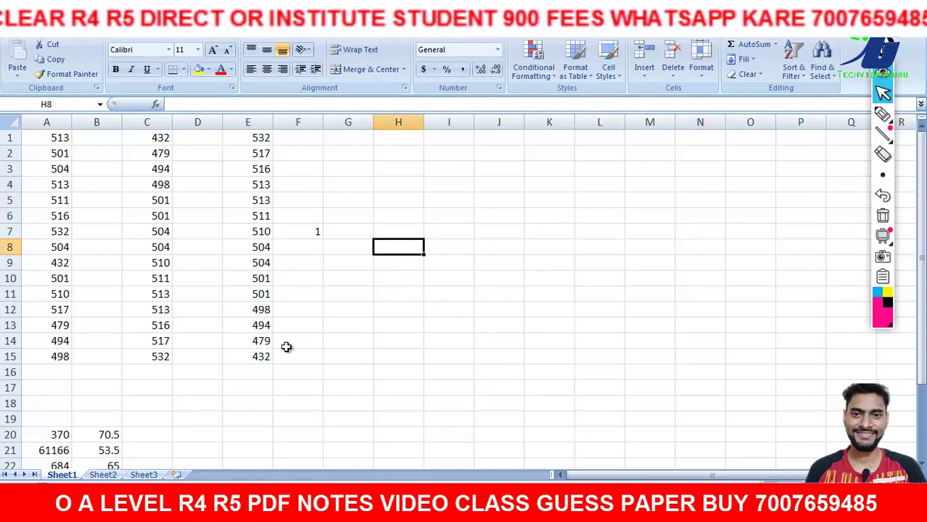
{"action": "key", "text": "alt+Tab"}
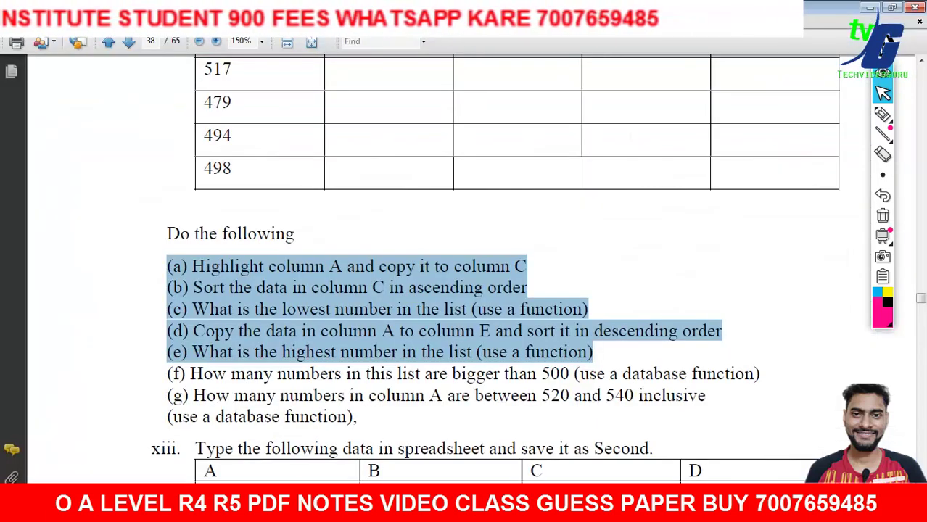
{"action": "left_click", "coordinate": [463, 368]}
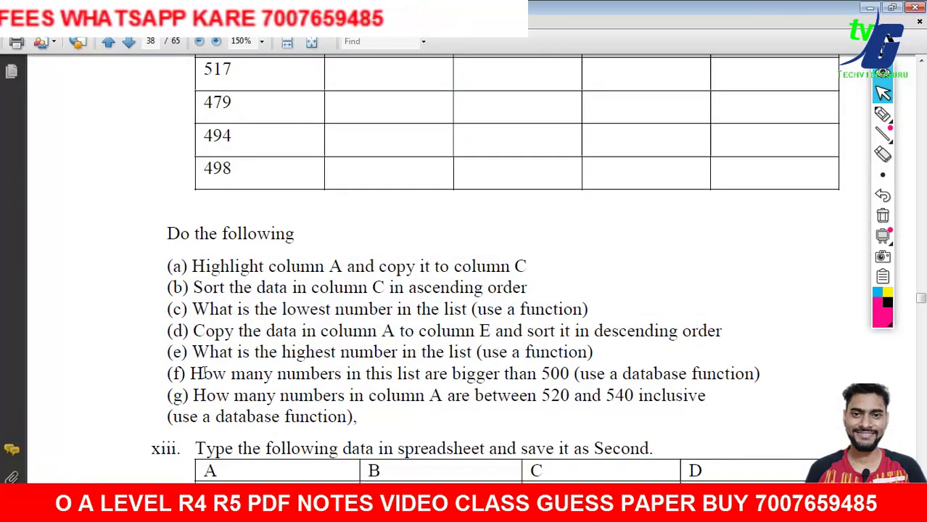
{"action": "mouse_move", "coordinate": [190, 374]}
{"action": "left_mouse_down"}
{"action": "mouse_move", "coordinate": [599, 358]}
{"action": "mouse_move", "coordinate": [745, 372]}
{"action": "left_mouse_up"}
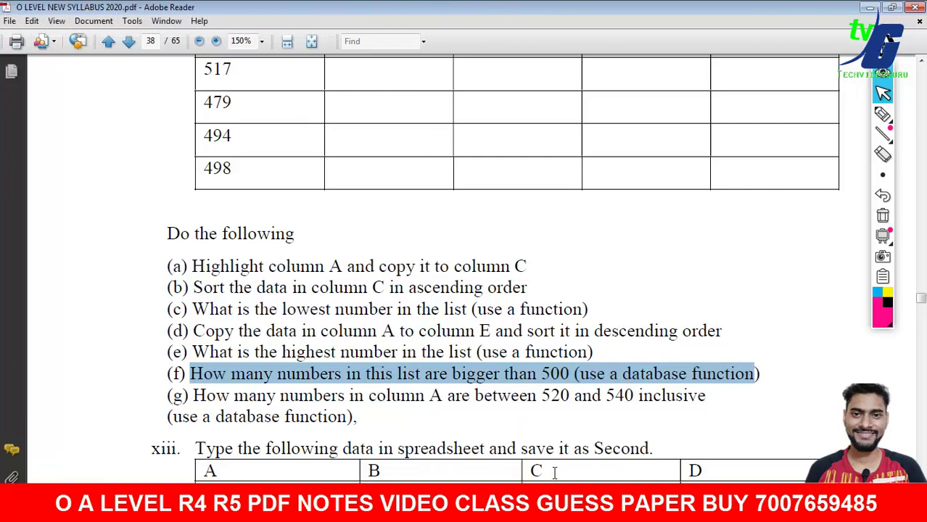
{"action": "key", "text": "alt+Tab"}
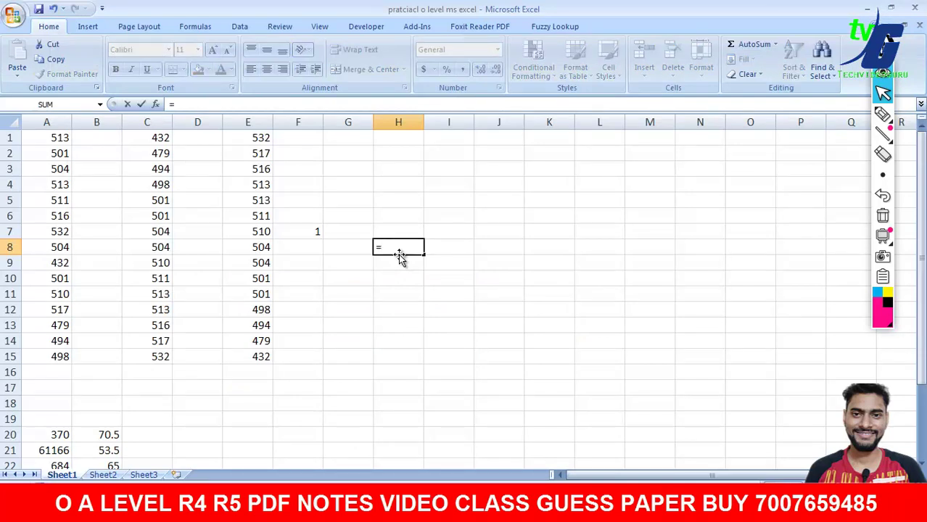
Enter =COUNTIFS(A1:A15,">500") in H8, retyping after a first attempt, to return 11.
{"action": "type", "text": "coun"}
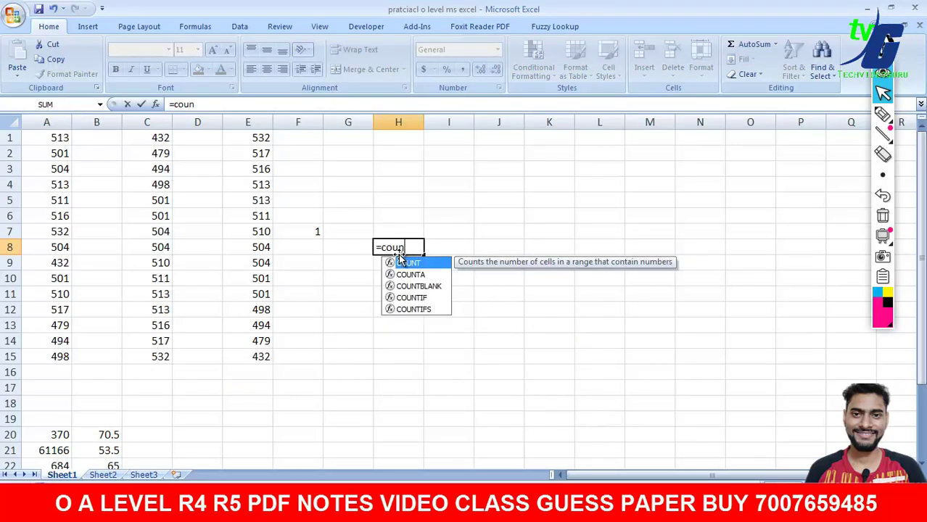
{"action": "type", "text": "tifs"}
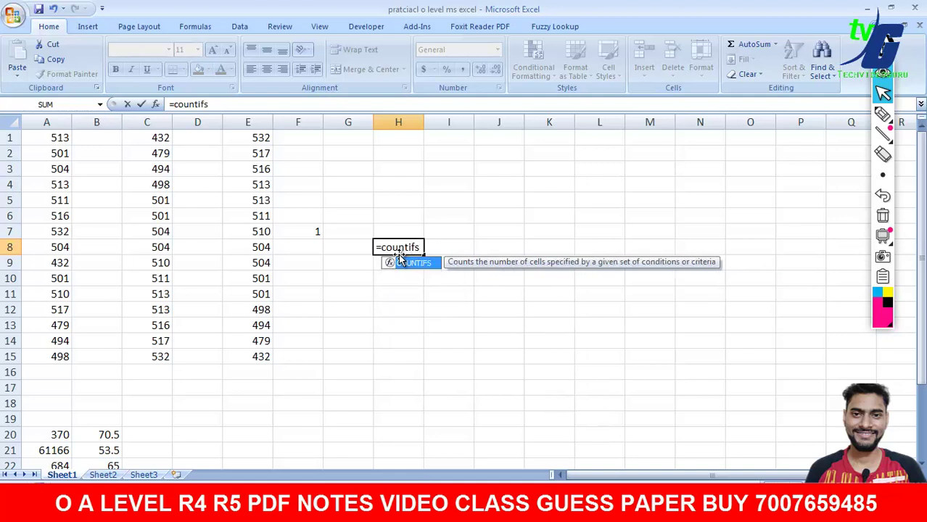
{"action": "type", "text": "("}
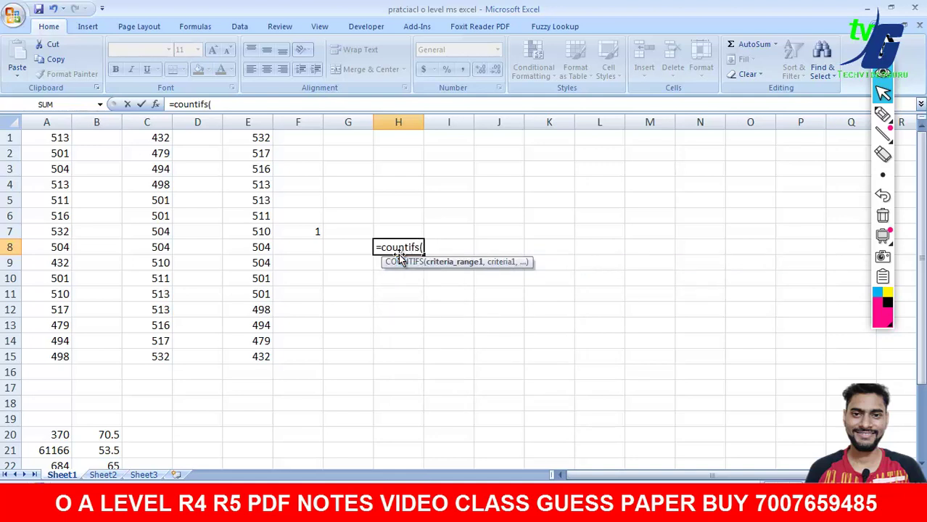
{"action": "type", "text": "a1:"}
{"action": "type", "text": "a15"}
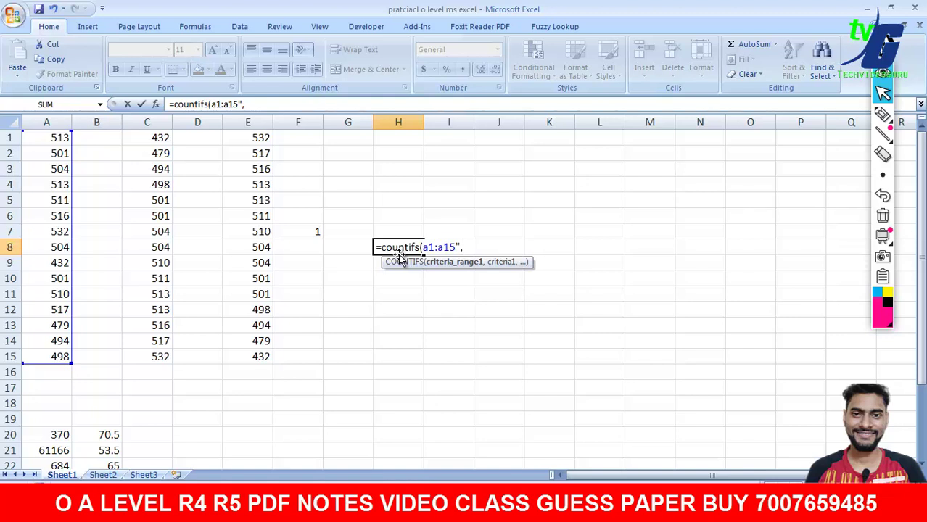
{"action": "type", "text": ",\""}
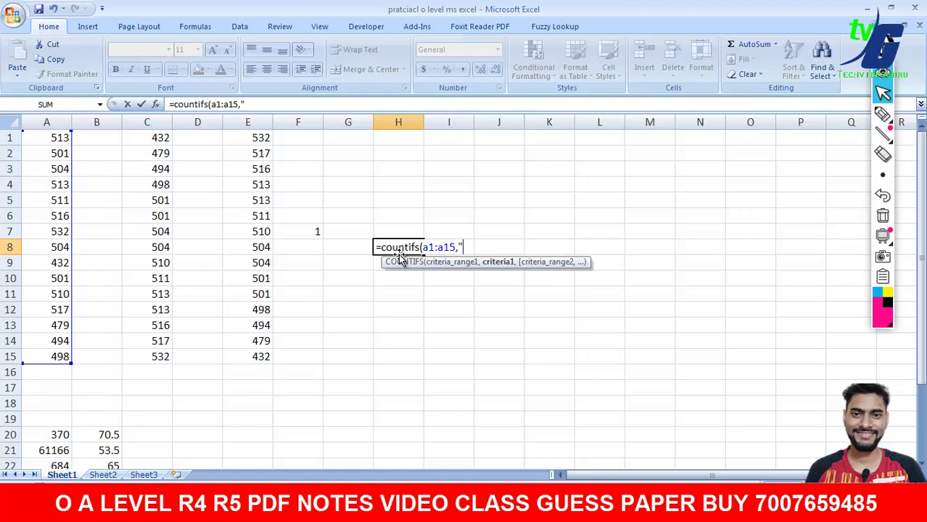
{"action": "type", "text": ">500"}
{"action": "key", "text": "Return"}
{"action": "key", "text": "Return"}
{"action": "left_click", "coordinate": [400, 250]}
{"action": "type", "text": "=COUNTIFS("}
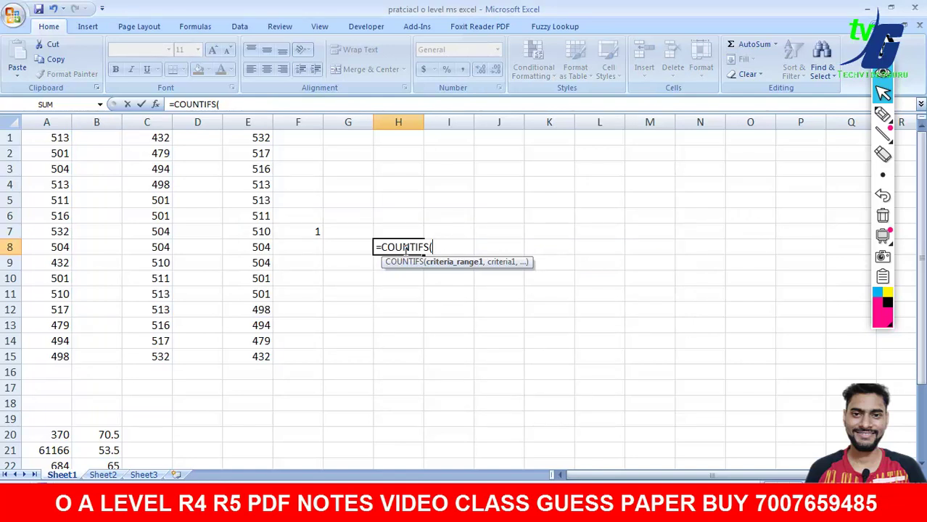
{"action": "type", "text": "A1:"}
{"action": "type", "text": "A1"}
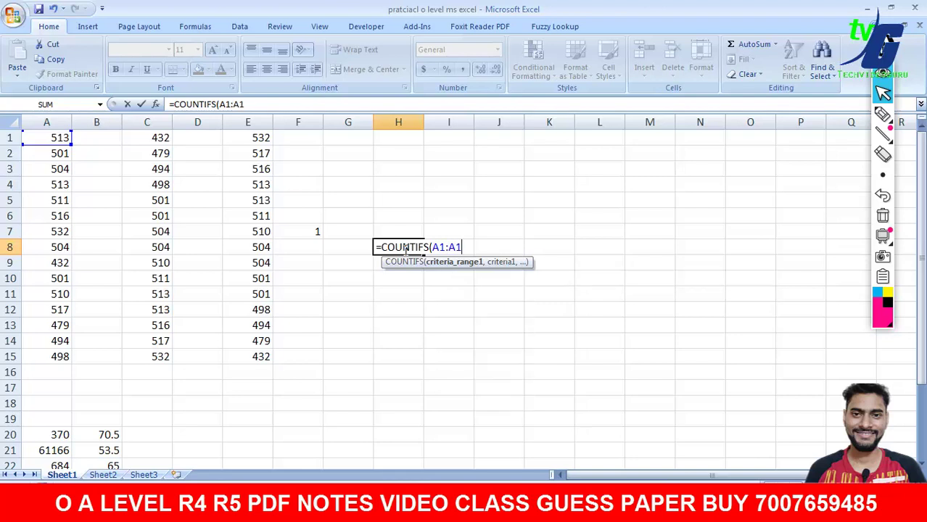
{"action": "type", "text": "5"}
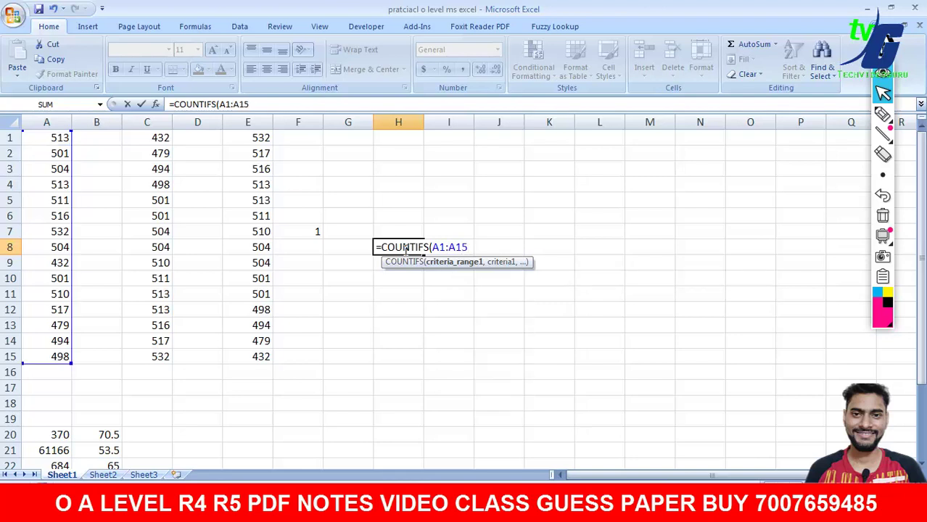
{"action": "type", "text": ",\">500"}
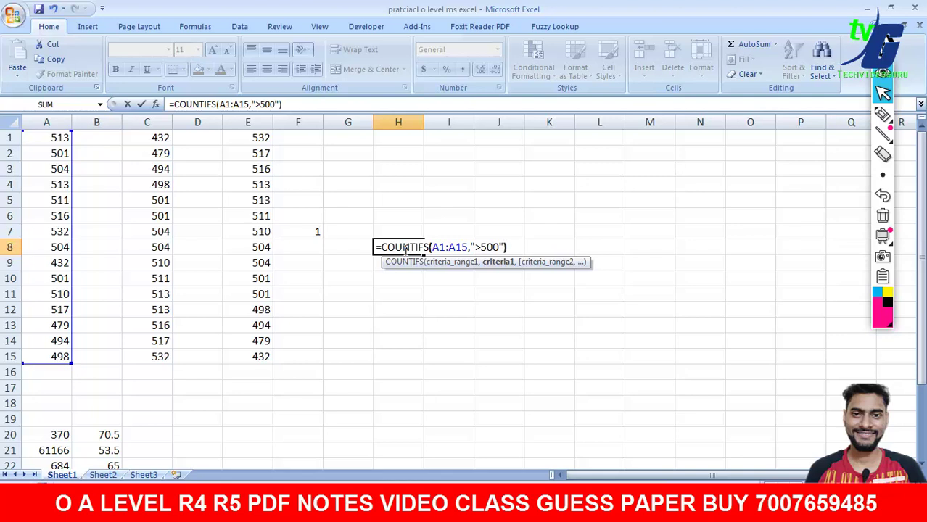
{"action": "key", "text": "Return"}
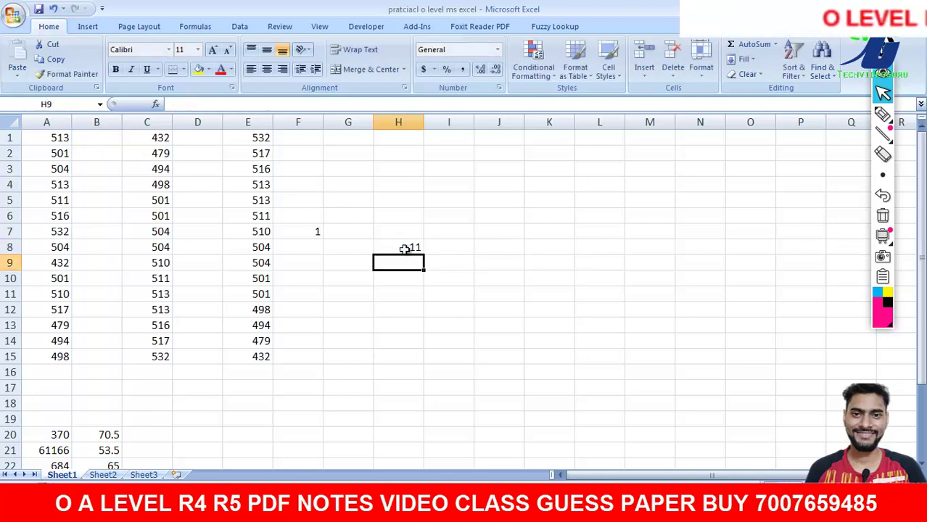
{"action": "left_click", "coordinate": [417, 250]}
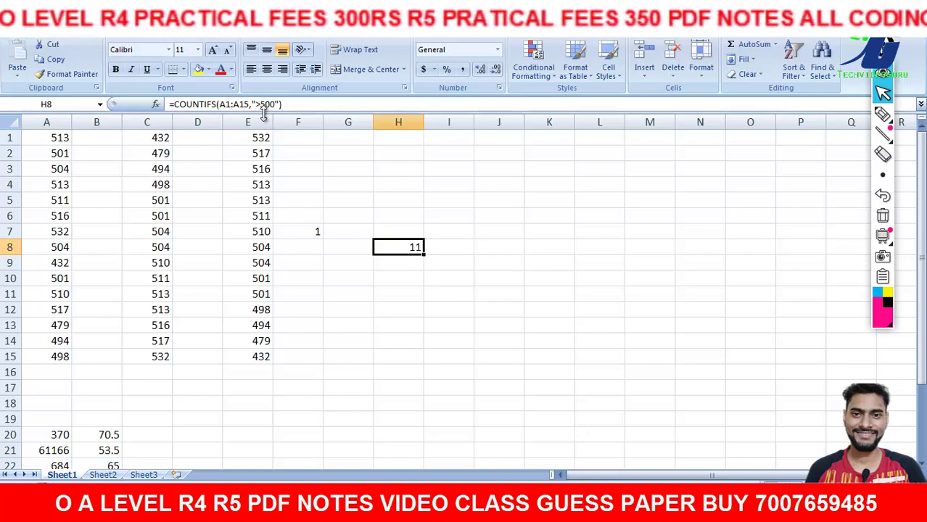
Circle 11 in H8, tick the column A values above 500 and write 500 in pen.
{"action": "left_click", "coordinate": [883, 114]}
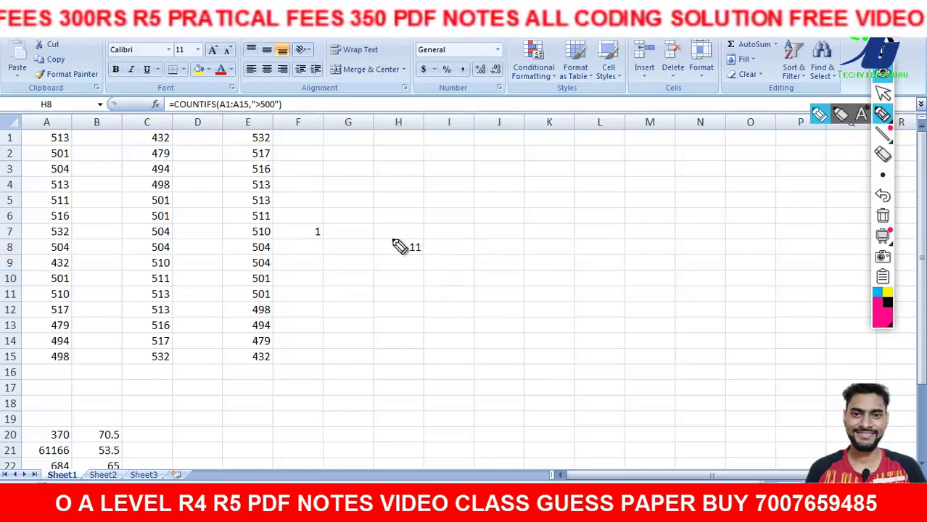
{"action": "left_click_drag", "start_coordinate": [392, 240], "coordinate": [406, 233]}
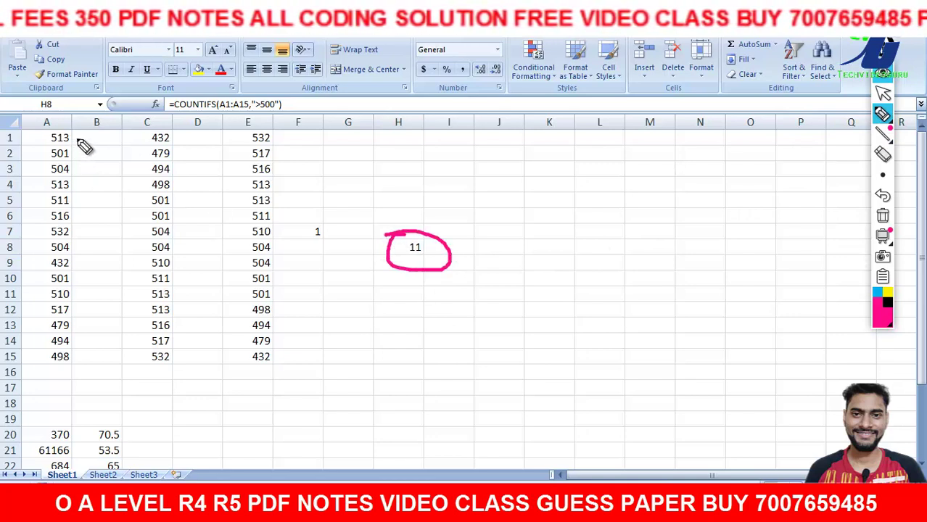
{"action": "mouse_move", "coordinate": [72, 153]}
{"action": "left_mouse_down"}
{"action": "mouse_move", "coordinate": [93, 153]}
{"action": "mouse_move", "coordinate": [95, 137]}
{"action": "left_mouse_up"}
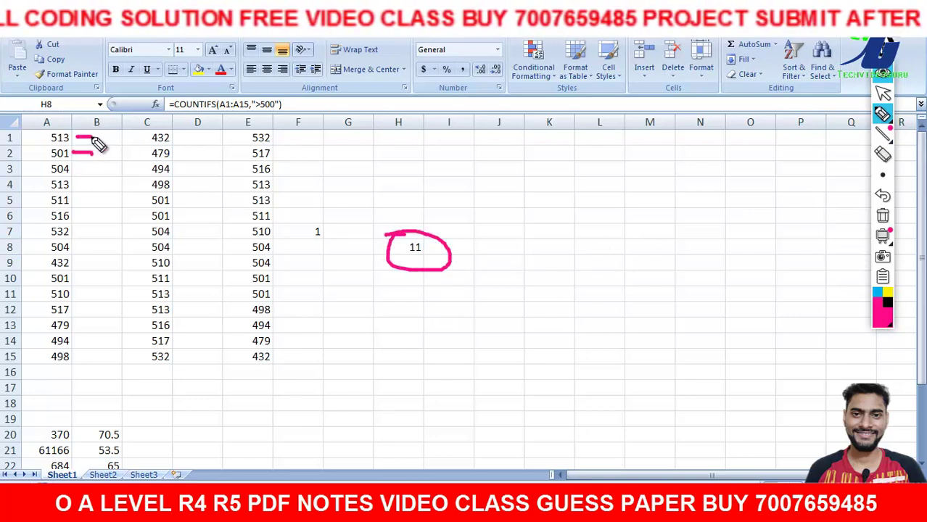
{"action": "mouse_move", "coordinate": [73, 167]}
{"action": "left_mouse_down"}
{"action": "mouse_move", "coordinate": [89, 171]}
{"action": "mouse_move", "coordinate": [88, 277]}
{"action": "mouse_move", "coordinate": [119, 314]}
{"action": "left_mouse_up"}
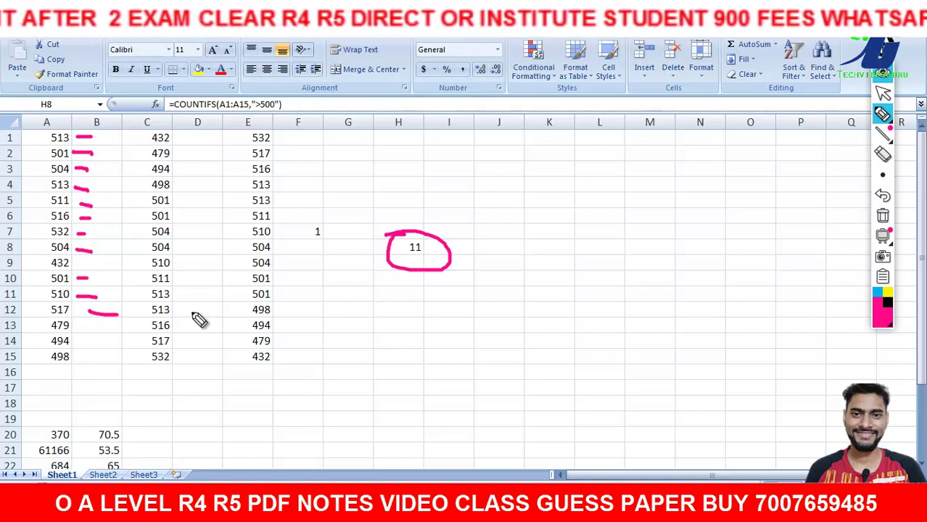
{"action": "mouse_move", "coordinate": [528, 238]}
{"action": "left_mouse_down"}
{"action": "mouse_move", "coordinate": [569, 215]}
{"action": "mouse_move", "coordinate": [549, 268]}
{"action": "left_mouse_up"}
{"action": "left_click_drag", "start_coordinate": [610, 233], "coordinate": [693, 229]}
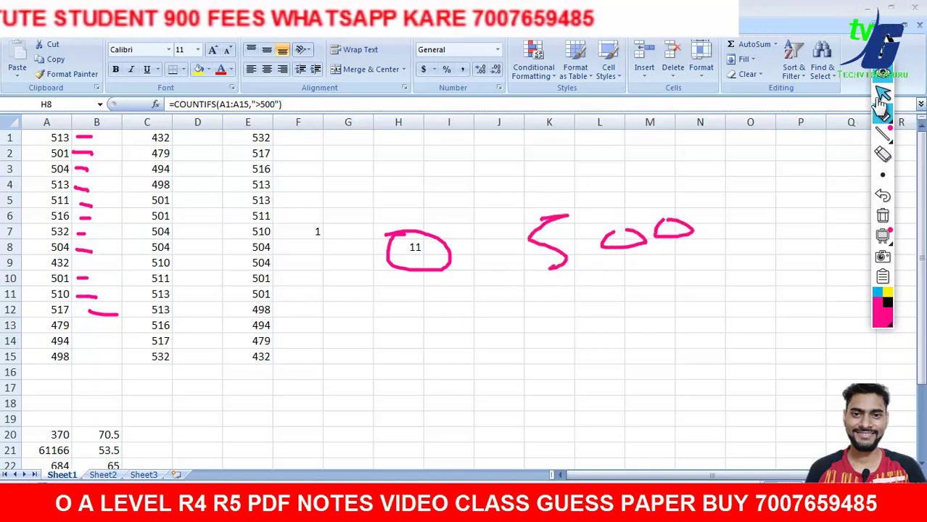
{"action": "left_click", "coordinate": [882, 96]}
{"action": "key", "text": "alt+Tab"}
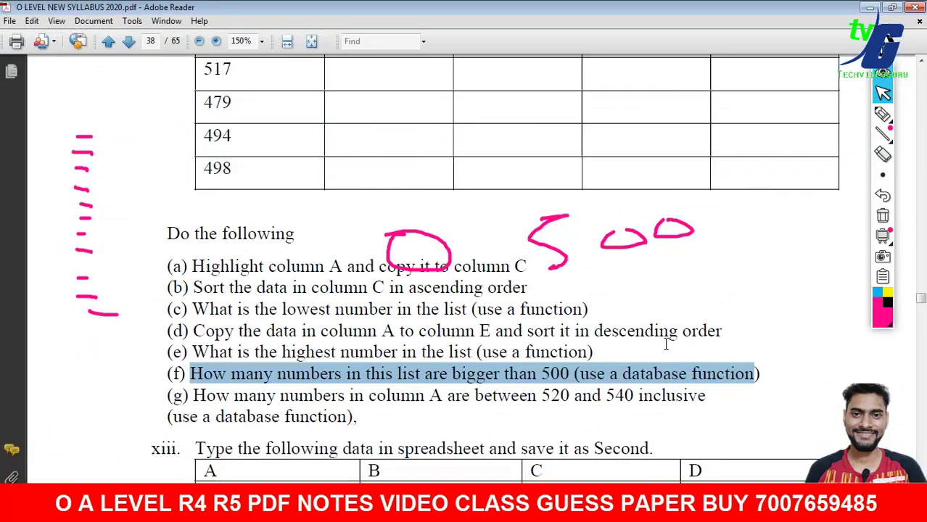
Clear the pink pen annotations from the screen.
{"action": "key", "text": "alt+Tab"}
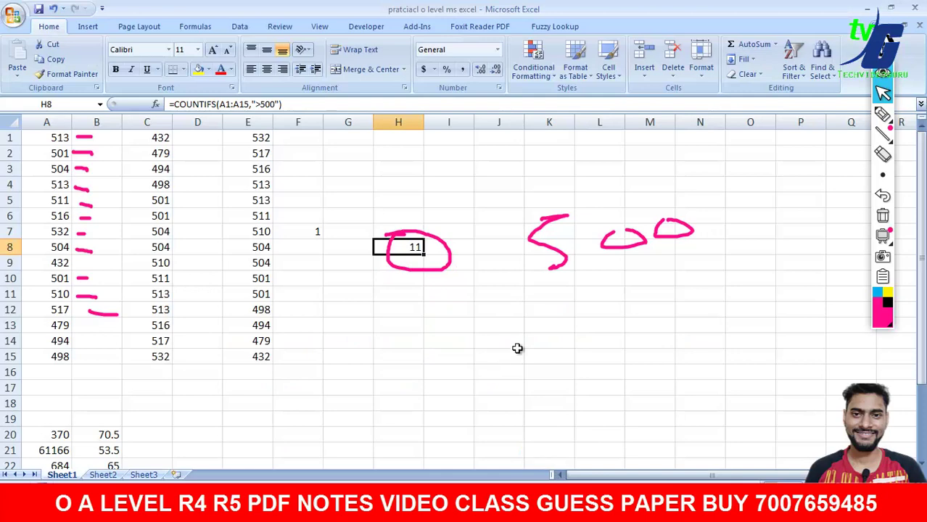
{"action": "left_click", "coordinate": [517, 348]}
{"action": "left_click", "coordinate": [883, 215]}
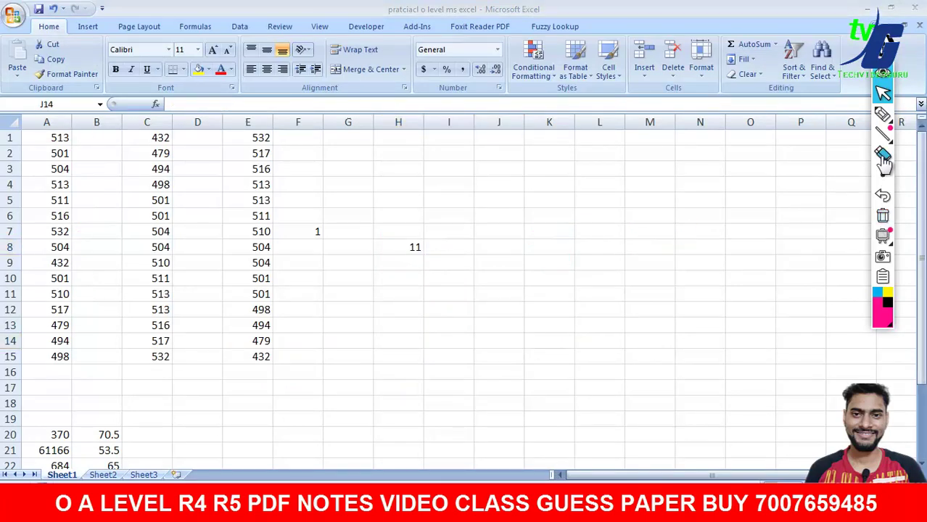
{"action": "left_click", "coordinate": [883, 133]}
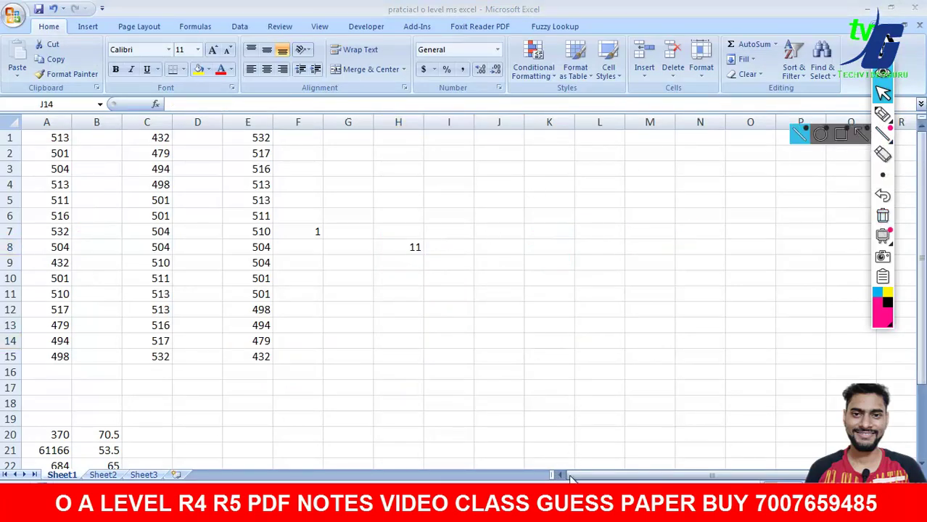
In the PDF, highlight task (g)'s 520 and 540 bounds and handwrite 521–539 beside it.
{"action": "key", "text": "alt+Tab"}
{"action": "left_click", "coordinate": [449, 395]}
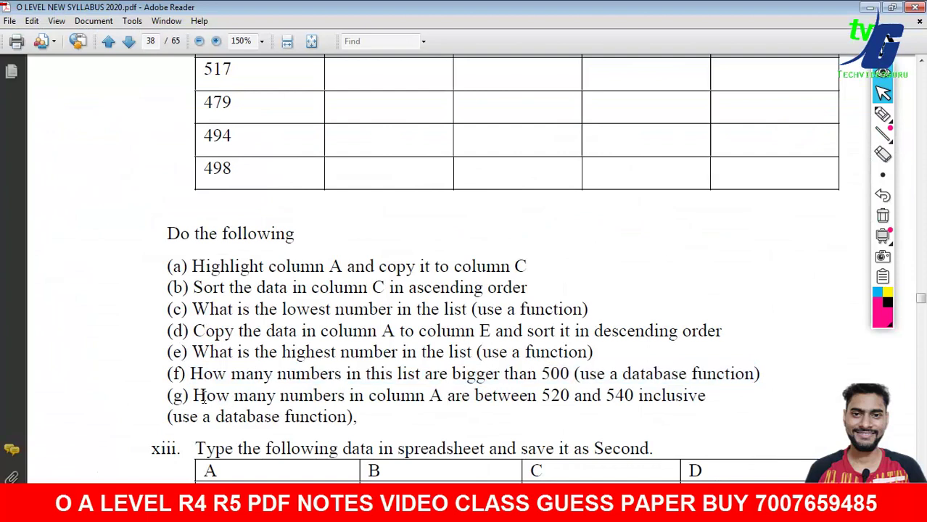
{"action": "left_click_drag", "start_coordinate": [194, 395], "coordinate": [448, 398]}
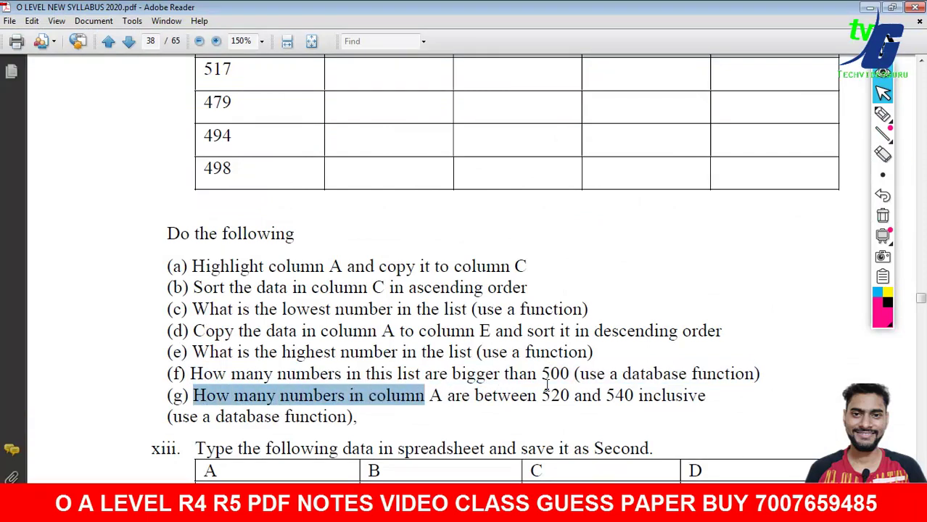
{"action": "left_click_drag", "start_coordinate": [542, 395], "coordinate": [623, 392]}
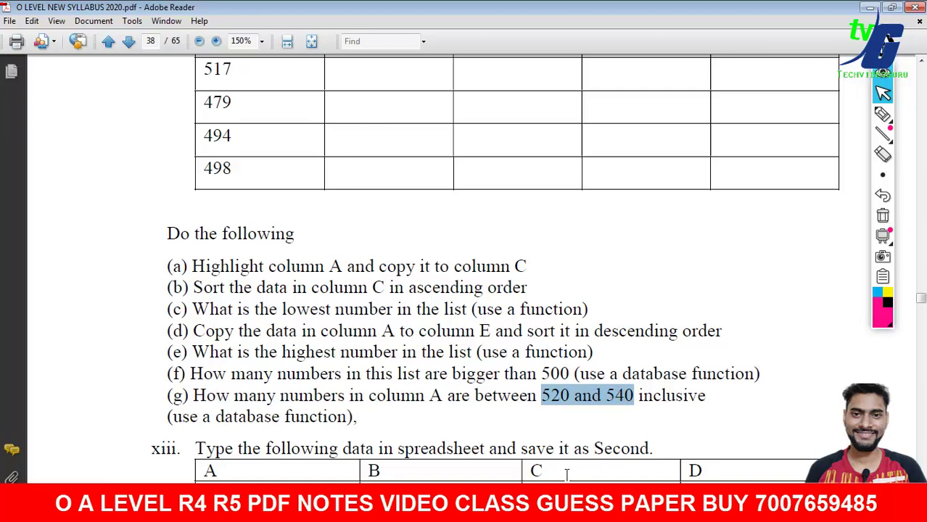
{"action": "left_click", "coordinate": [569, 405]}
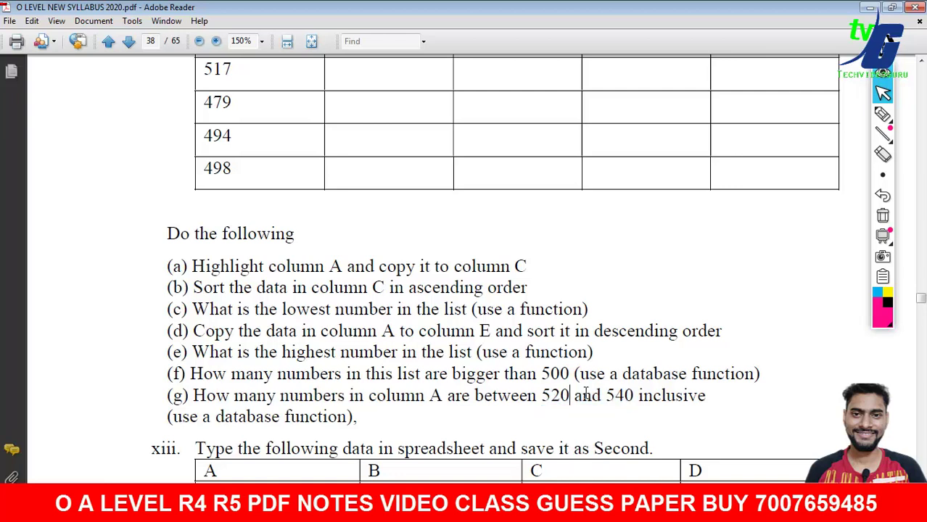
{"action": "left_click", "coordinate": [882, 114]}
{"action": "mouse_move", "coordinate": [570, 222]}
{"action": "left_mouse_down"}
{"action": "mouse_move", "coordinate": [535, 238]}
{"action": "mouse_move", "coordinate": [535, 282]}
{"action": "mouse_move", "coordinate": [605, 247]}
{"action": "left_mouse_up"}
{"action": "mouse_move", "coordinate": [619, 212]}
{"action": "left_mouse_down"}
{"action": "mouse_move", "coordinate": [620, 254]}
{"action": "mouse_move", "coordinate": [658, 227]}
{"action": "left_mouse_up"}
{"action": "left_click_drag", "start_coordinate": [679, 267], "coordinate": [686, 316]}
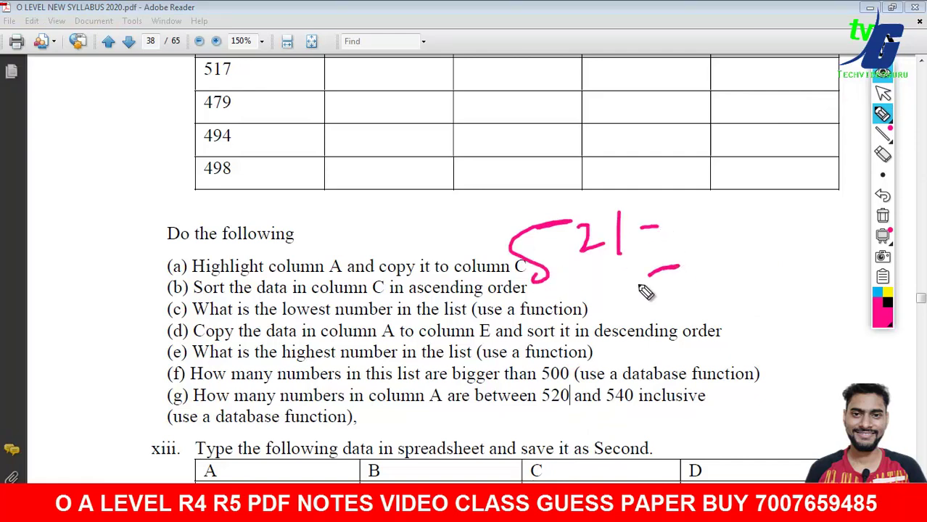
{"action": "left_click_drag", "start_coordinate": [718, 277], "coordinate": [747, 307]}
{"action": "left_click_drag", "start_coordinate": [799, 268], "coordinate": [792, 310]}
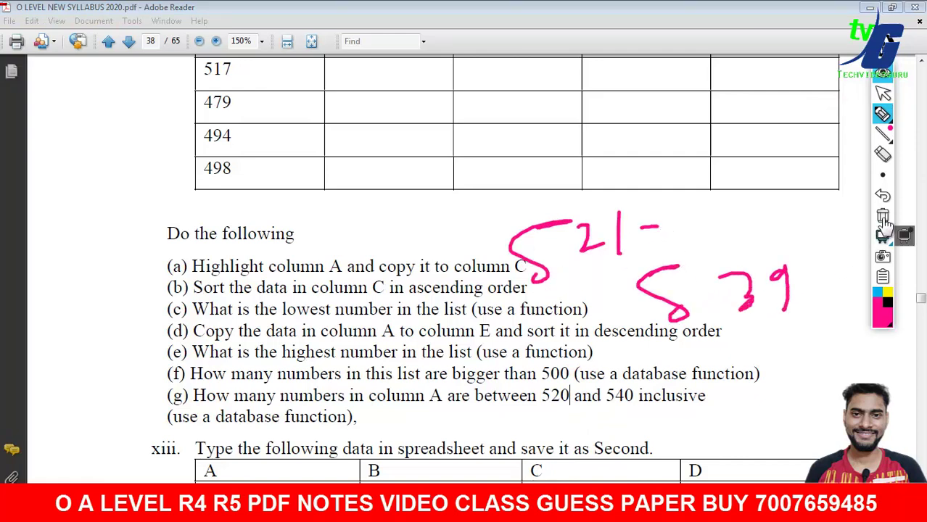
Erase the ink, then show F7's COUNTIFS formula in Excel.
{"action": "left_click", "coordinate": [882, 216]}
{"action": "left_click", "coordinate": [883, 93]}
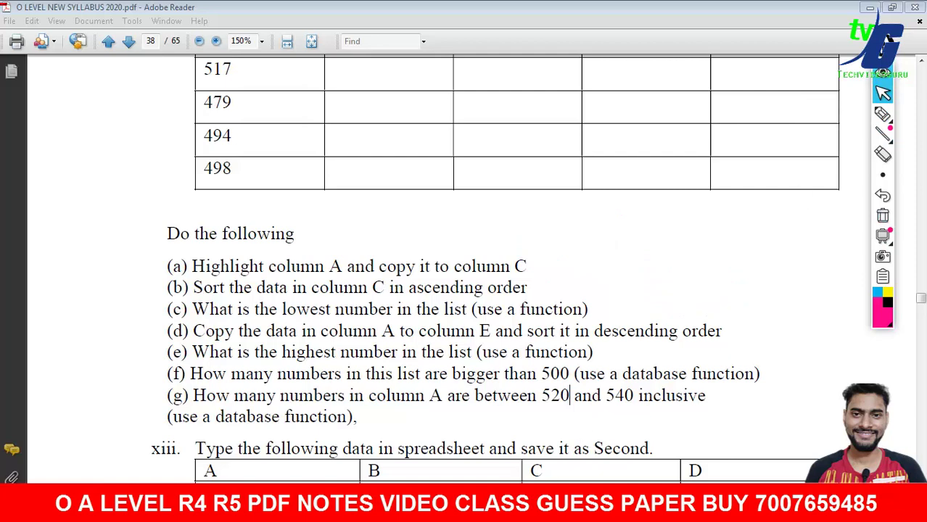
{"action": "key", "text": "alt+Tab"}
{"action": "left_click", "coordinate": [316, 232]}
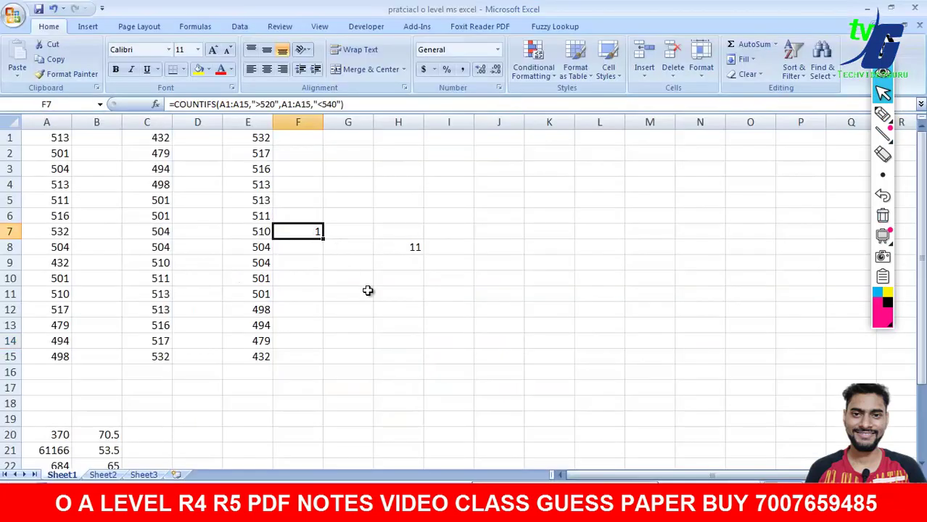
{"action": "left_click", "coordinate": [883, 114]}
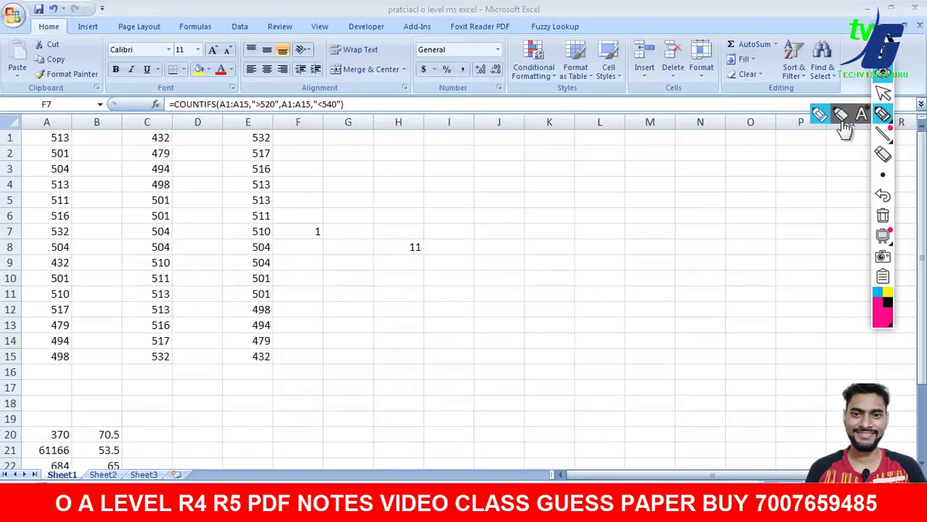
{"action": "left_click_drag", "start_coordinate": [253, 115], "coordinate": [274, 112]}
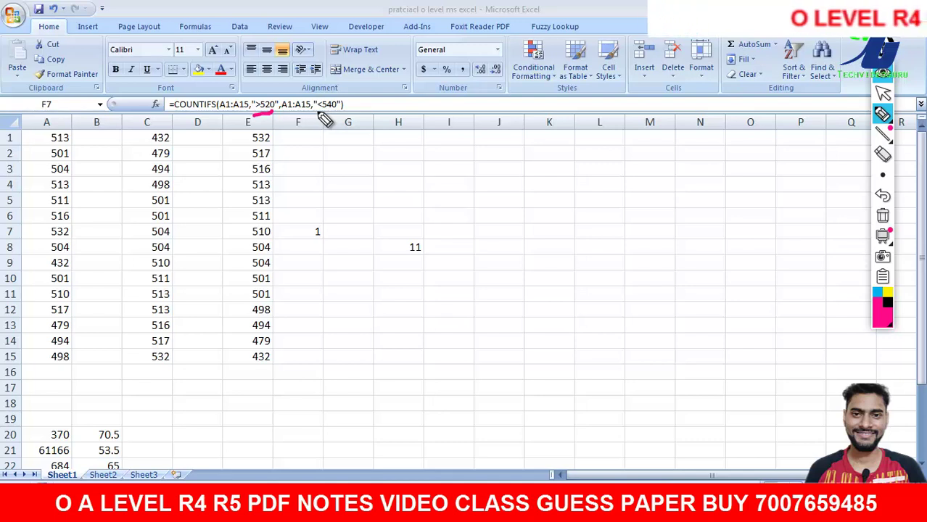
{"action": "mouse_move", "coordinate": [317, 114]}
{"action": "left_mouse_down"}
{"action": "mouse_move", "coordinate": [352, 113]}
{"action": "mouse_move", "coordinate": [301, 86]}
{"action": "mouse_move", "coordinate": [145, 101]}
{"action": "mouse_move", "coordinate": [293, 129]}
{"action": "mouse_move", "coordinate": [341, 120]}
{"action": "left_mouse_up"}
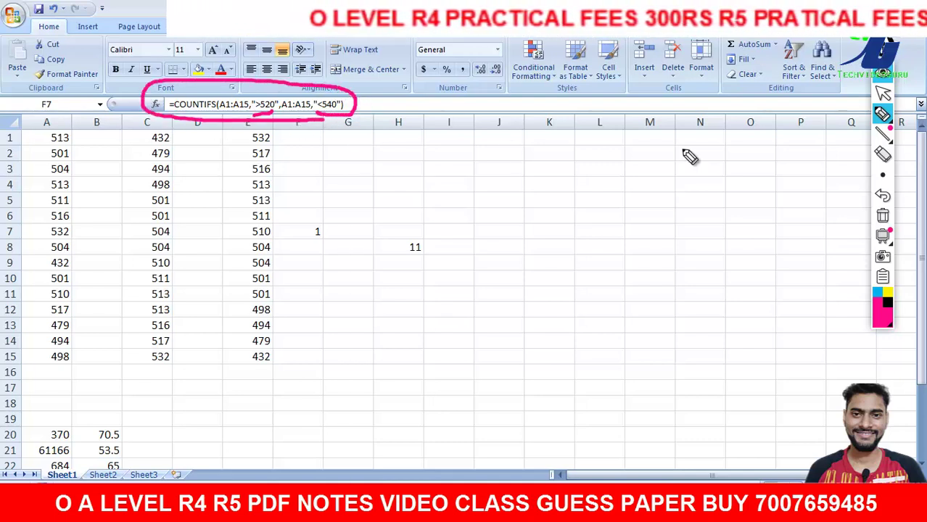
{"action": "left_click", "coordinate": [883, 216]}
{"action": "left_click", "coordinate": [882, 93]}
{"action": "left_click", "coordinate": [314, 233]}
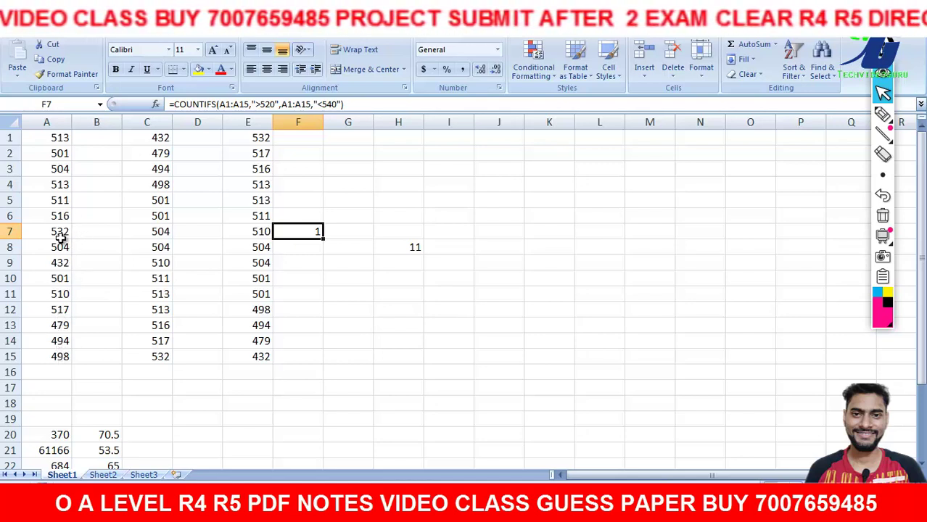
Test F7's COUNTIFS lower bound at >500, then at >400.
{"action": "left_click", "coordinate": [270, 104]}
{"action": "key", "text": "BackSpace"}
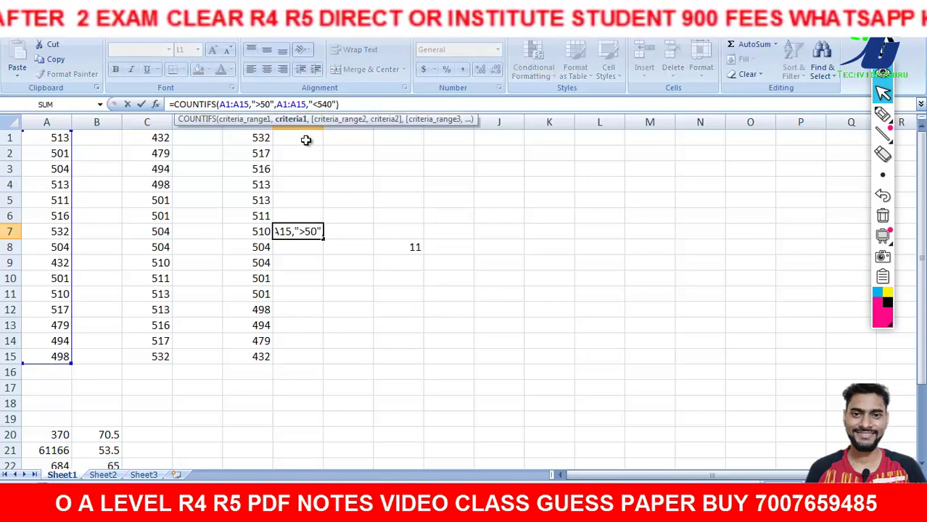
{"action": "type", "text": "0"}
{"action": "key", "text": "Return"}
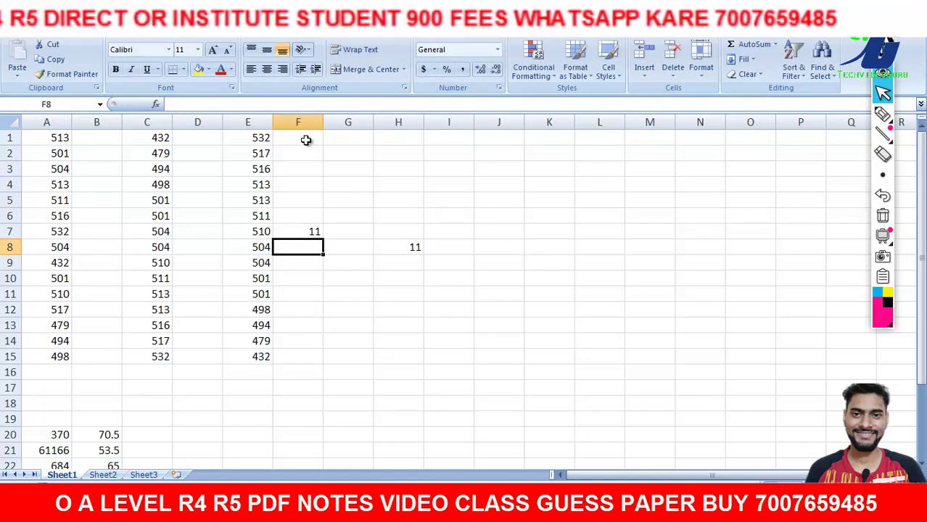
{"action": "left_click", "coordinate": [310, 233]}
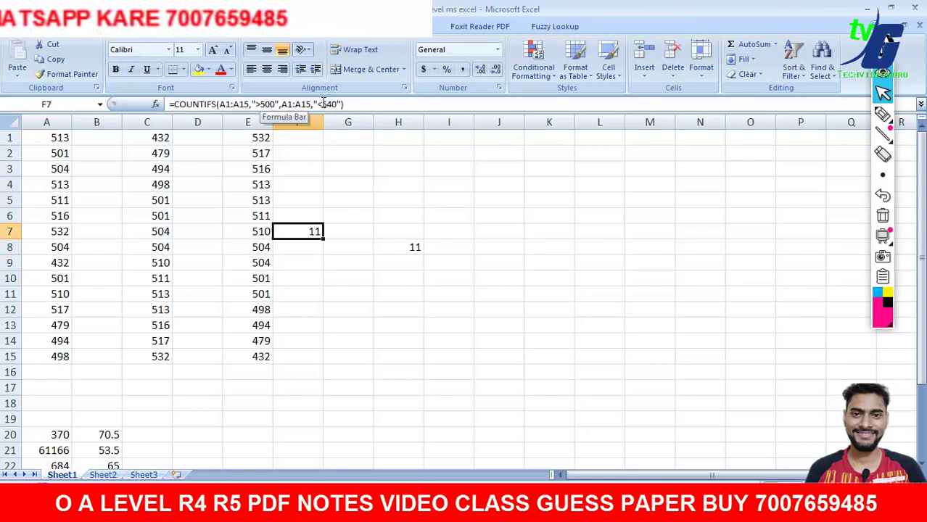
{"action": "left_click", "coordinate": [266, 104]}
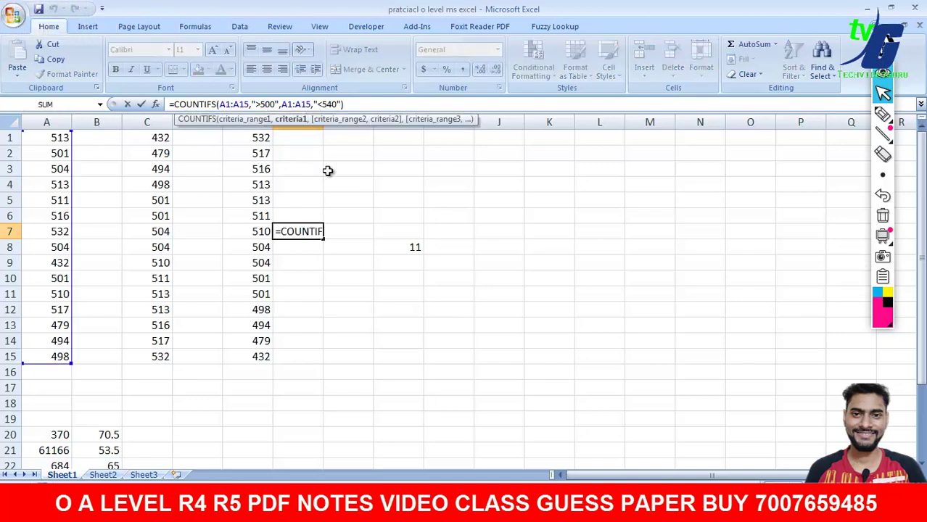
{"action": "key", "text": "BackSpace"}
{"action": "type", "text": "4"}
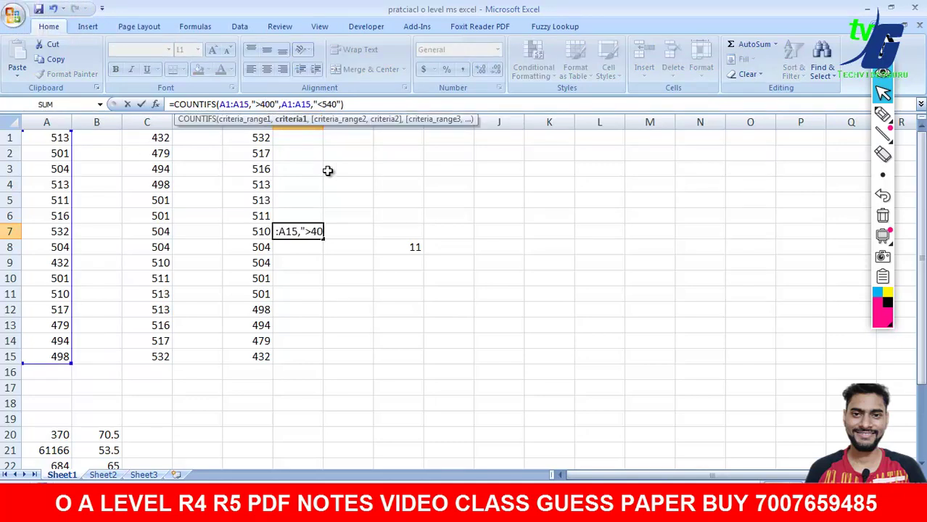
{"action": "key", "text": "Return"}
{"action": "left_click", "coordinate": [312, 233]}
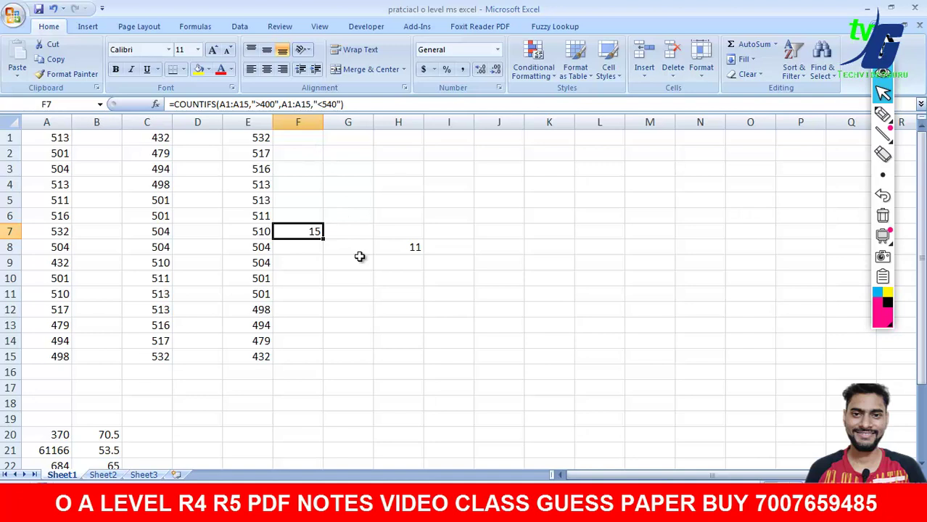
Undo back to the >520 bound, circle the formula, then erase the circle.
{"action": "key", "text": "ctrl+z"}
{"action": "key", "text": "ctrl+z"}
{"action": "left_click", "coordinate": [883, 113]}
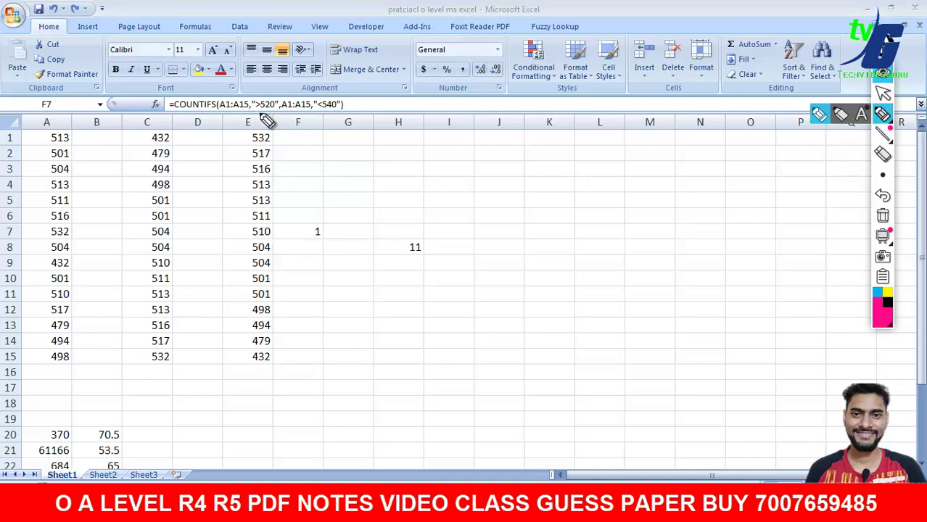
{"action": "left_click_drag", "start_coordinate": [179, 86], "coordinate": [174, 81]}
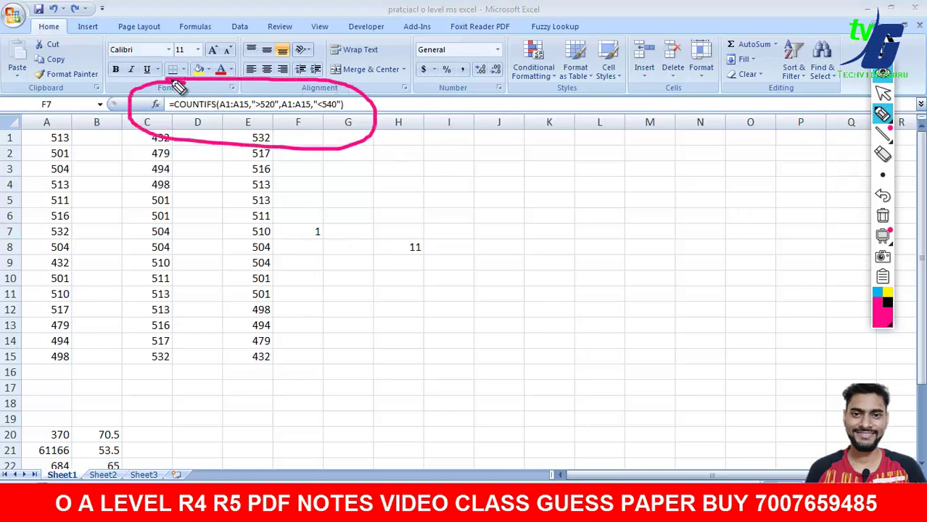
{"action": "left_click", "coordinate": [882, 215]}
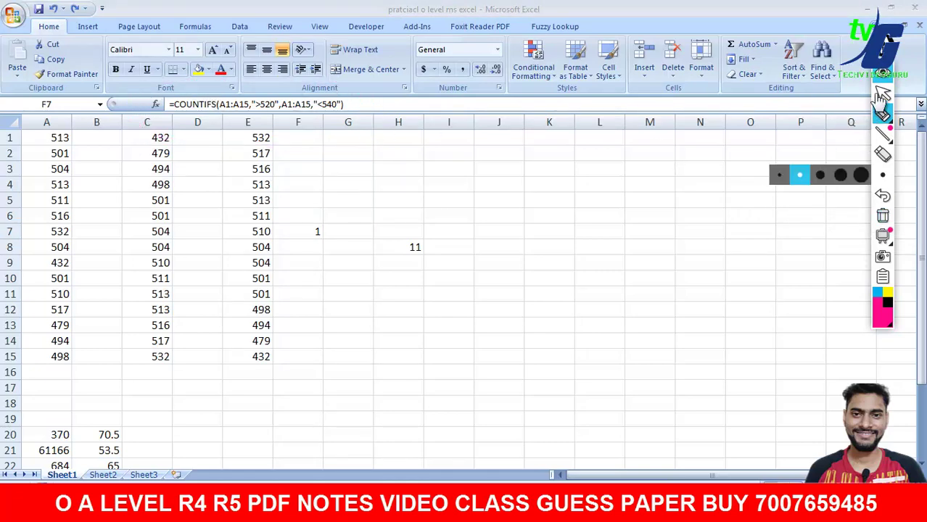
{"action": "left_click", "coordinate": [882, 93]}
{"action": "key", "text": "alt+Tab"}
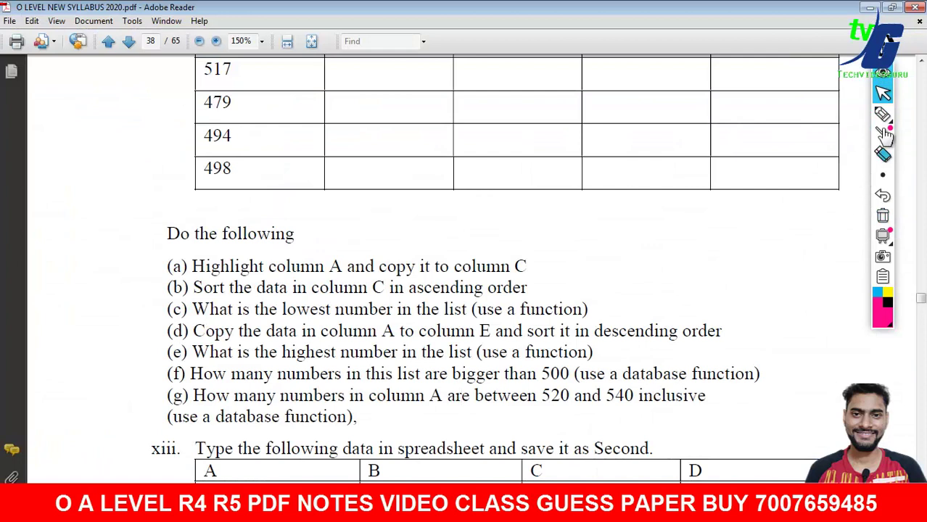
Handwrite and circle the numbers 20, 25 and 30 beside the tasks, then erase them.
{"action": "left_click", "coordinate": [882, 114]}
{"action": "mouse_move", "coordinate": [694, 220]}
{"action": "left_mouse_down"}
{"action": "mouse_move", "coordinate": [672, 265]}
{"action": "mouse_move", "coordinate": [729, 245]}
{"action": "left_mouse_up"}
{"action": "left_click_drag", "start_coordinate": [751, 197], "coordinate": [747, 196]}
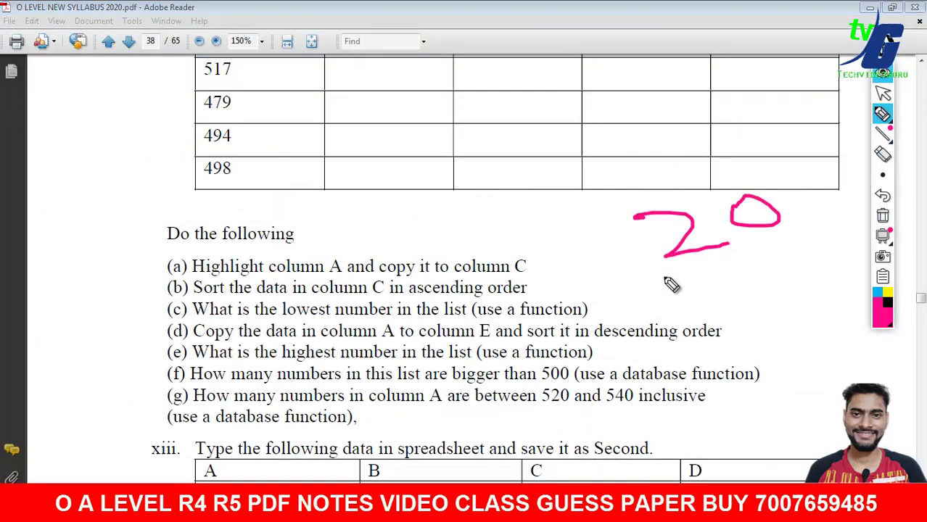
{"action": "left_click_drag", "start_coordinate": [663, 275], "coordinate": [772, 296]}
{"action": "left_click_drag", "start_coordinate": [783, 254], "coordinate": [777, 294]}
{"action": "left_click_drag", "start_coordinate": [750, 325], "coordinate": [798, 352]}
{"action": "left_click_drag", "start_coordinate": [830, 323], "coordinate": [823, 335]}
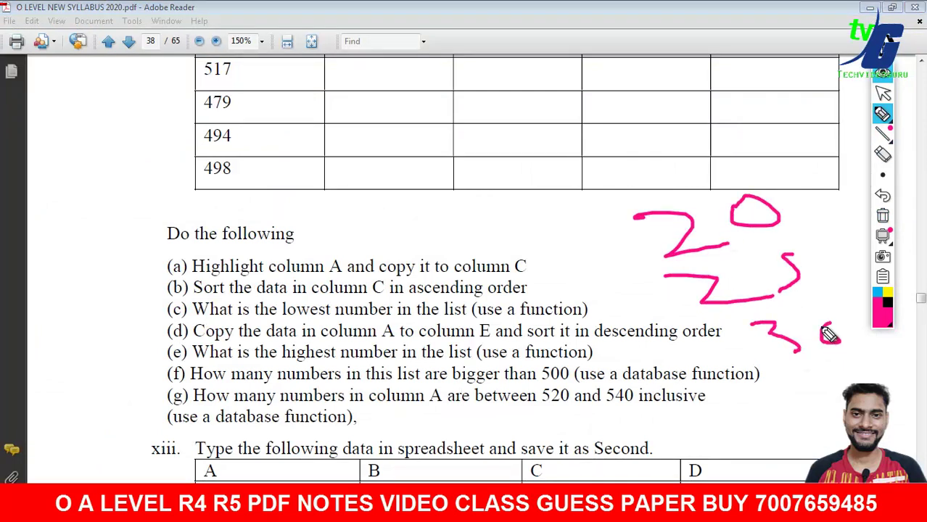
{"action": "mouse_move", "coordinate": [725, 147]}
{"action": "left_mouse_down"}
{"action": "mouse_move", "coordinate": [625, 355]}
{"action": "mouse_move", "coordinate": [844, 314]}
{"action": "left_mouse_up"}
{"action": "left_click_drag", "start_coordinate": [817, 263], "coordinate": [718, 151]}
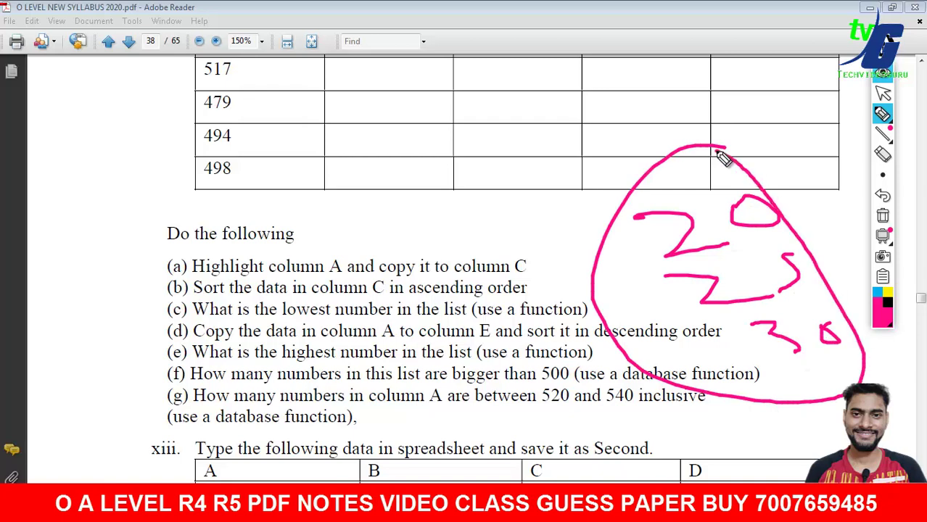
{"action": "left_click", "coordinate": [883, 216]}
{"action": "left_click", "coordinate": [883, 92]}
Select tasks (a) and (e)–(g), then scroll down to task xiv's instruction line.
{"action": "left_click", "coordinate": [407, 308]}
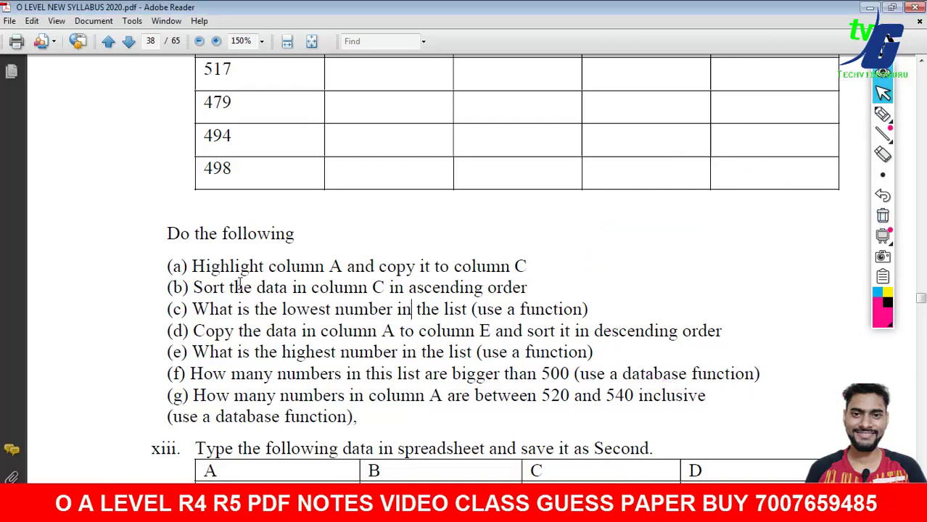
{"action": "left_click_drag", "start_coordinate": [192, 266], "coordinate": [511, 266]}
{"action": "left_click_drag", "start_coordinate": [227, 351], "coordinate": [433, 395]}
{"action": "left_click", "coordinate": [359, 418]}
{"action": "scroll", "coordinate": [409, 341], "scroll_direction": "down", "scroll_amount": 2}
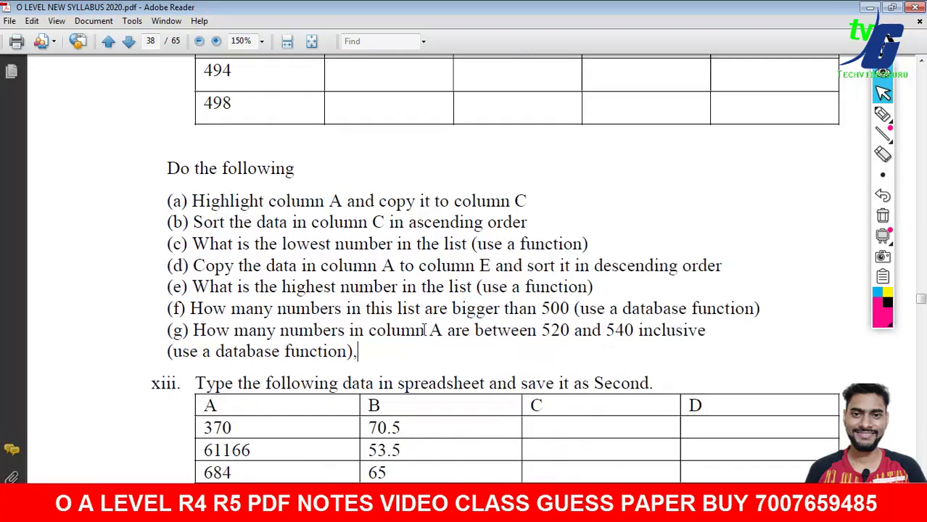
{"action": "scroll", "coordinate": [414, 338], "scroll_direction": "down", "scroll_amount": 5}
{"action": "scroll", "coordinate": [425, 330], "scroll_direction": "down", "scroll_amount": 4}
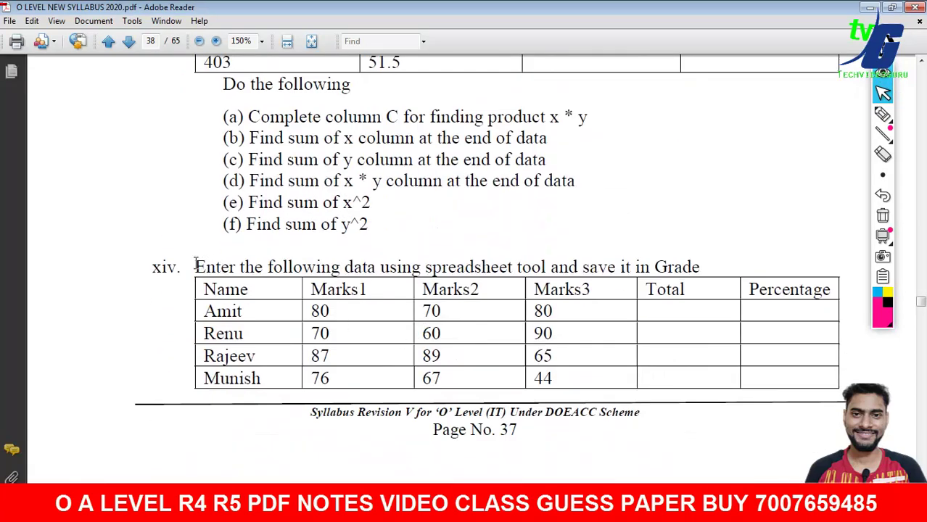
{"action": "left_click_drag", "start_coordinate": [193, 267], "coordinate": [687, 270]}
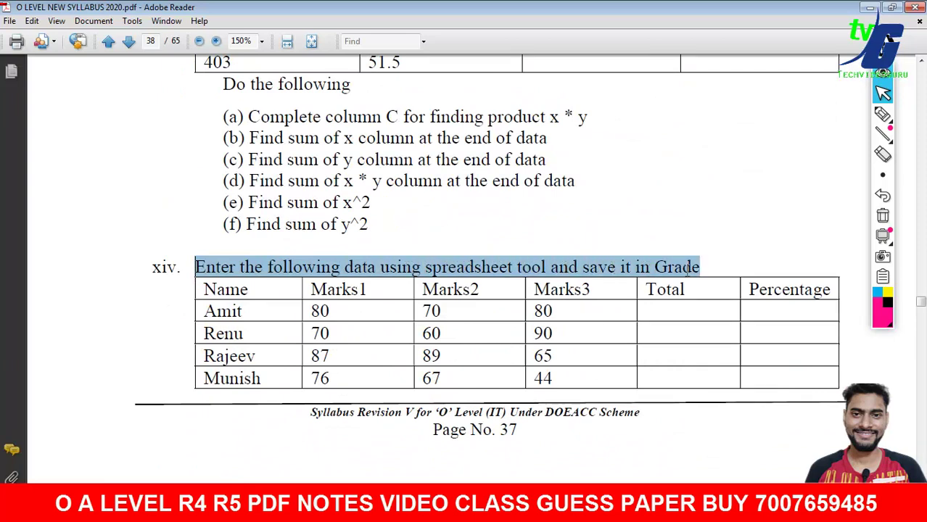
Select the names and marks in task xiv's table and scroll to page 39.
{"action": "left_click_drag", "start_coordinate": [209, 311], "coordinate": [323, 370]}
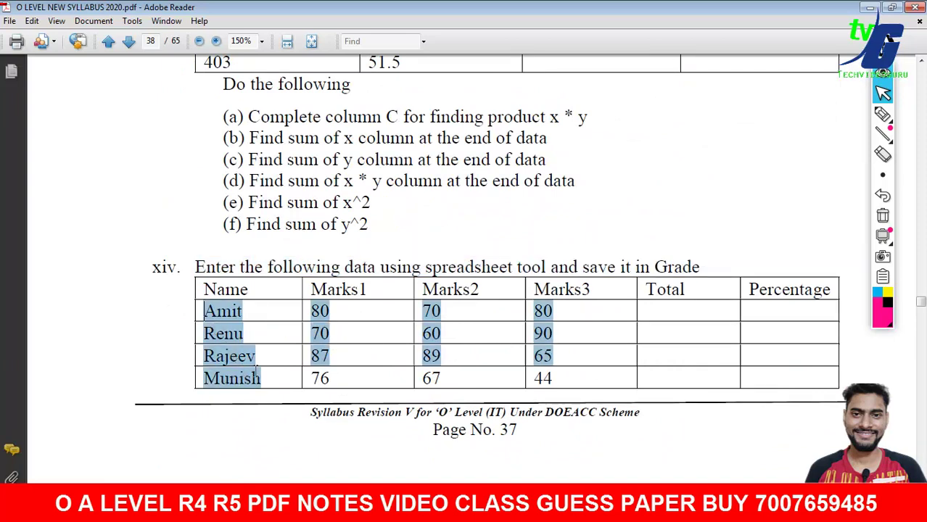
{"action": "left_click", "coordinate": [328, 311]}
{"action": "left_click_drag", "start_coordinate": [319, 328], "coordinate": [323, 377]}
{"action": "left_click", "coordinate": [430, 356]}
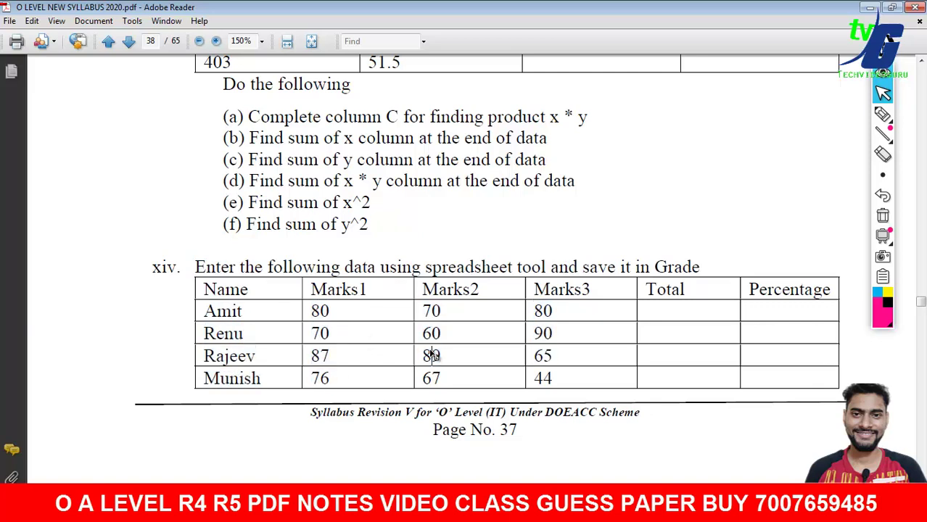
{"action": "scroll", "coordinate": [429, 356], "scroll_direction": "down", "scroll_amount": 2}
{"action": "scroll", "coordinate": [428, 349], "scroll_direction": "down", "scroll_amount": 3}
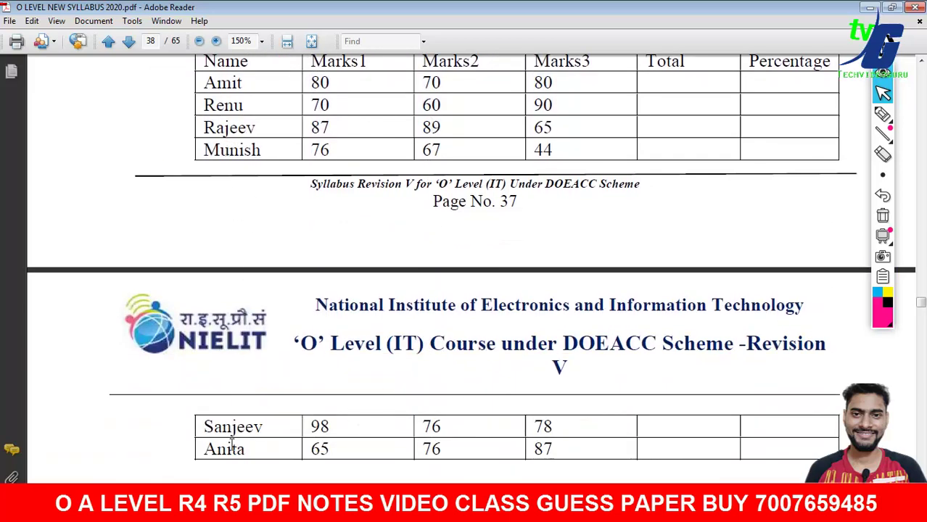
{"action": "scroll", "coordinate": [331, 420], "scroll_direction": "up", "scroll_amount": 2}
{"action": "scroll", "coordinate": [332, 421], "scroll_direction": "up", "scroll_amount": 1}
{"action": "left_click_drag", "start_coordinate": [675, 180], "coordinate": [809, 192]}
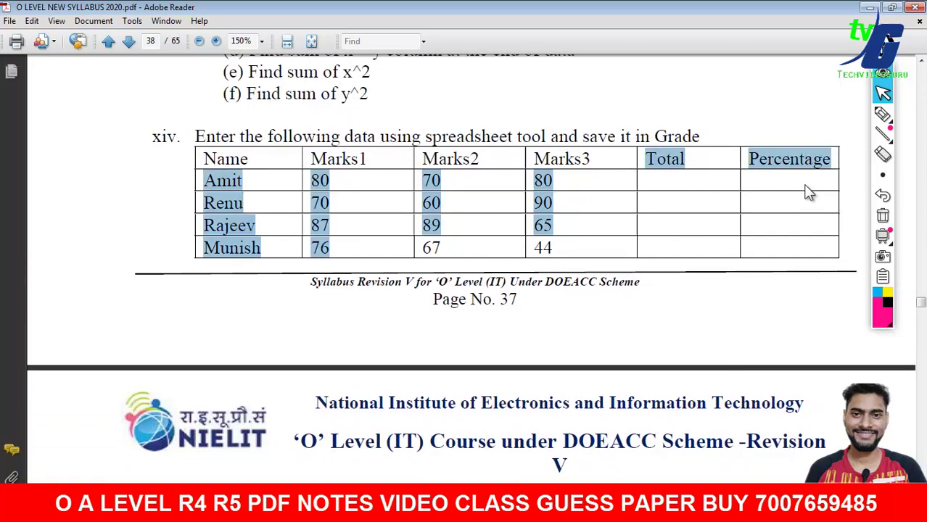
{"action": "scroll", "coordinate": [791, 228], "scroll_direction": "down", "scroll_amount": 5}
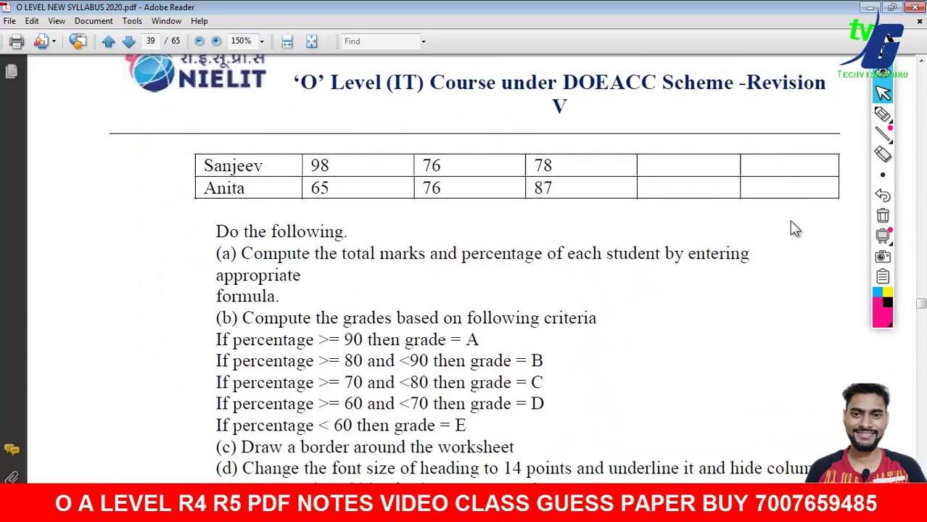
{"action": "scroll", "coordinate": [792, 228], "scroll_direction": "down", "scroll_amount": 3}
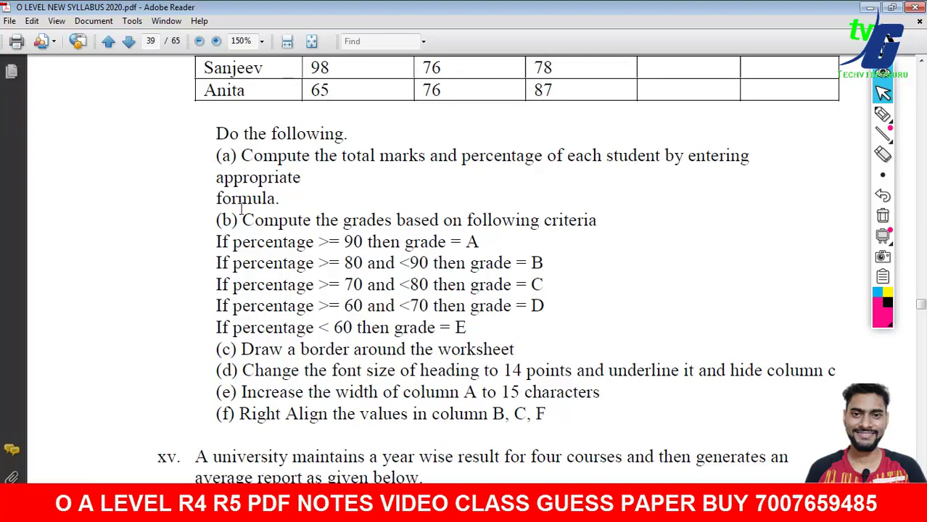
Point out instruction (a)'s total marks and percentage requirement.
{"action": "left_click_drag", "start_coordinate": [234, 166], "coordinate": [279, 202]}
{"action": "left_click", "coordinate": [407, 174]}
{"action": "left_click_drag", "start_coordinate": [342, 158], "coordinate": [563, 158]}
{"action": "left_click", "coordinate": [497, 201]}
Mark the grade rules: A for 90 and above, B, C for 70–80, D for 60–70.
{"action": "left_click_drag", "start_coordinate": [345, 241], "coordinate": [479, 241]}
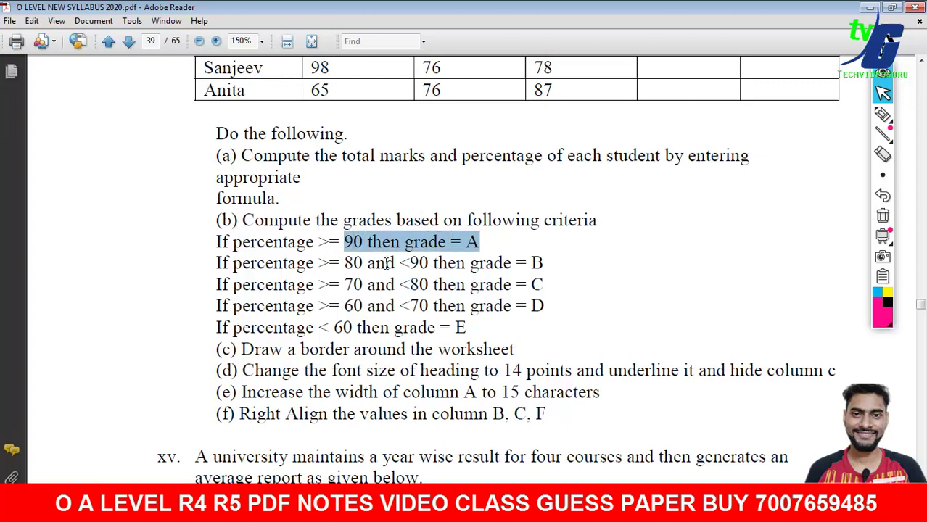
{"action": "left_click_drag", "start_coordinate": [345, 263], "coordinate": [543, 263]}
{"action": "left_click_drag", "start_coordinate": [344, 285], "coordinate": [546, 285]}
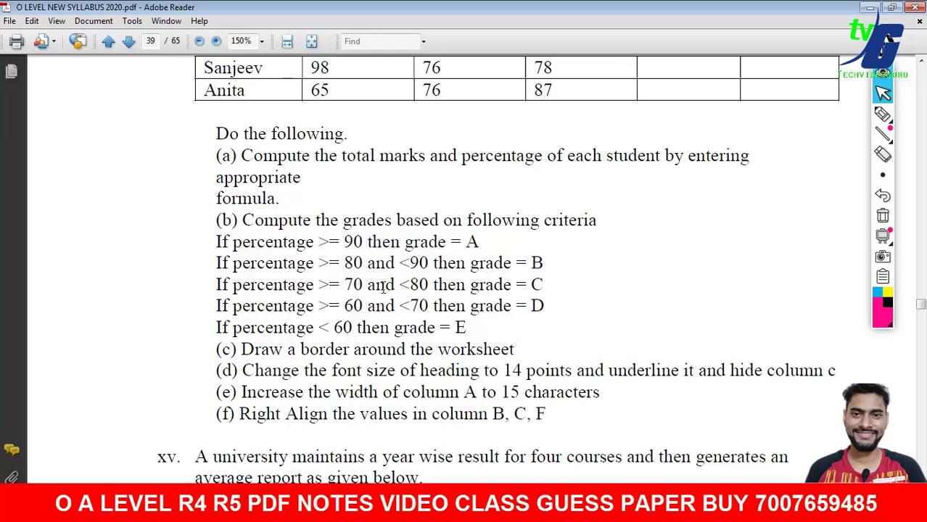
{"action": "left_click_drag", "start_coordinate": [345, 305], "coordinate": [544, 305]}
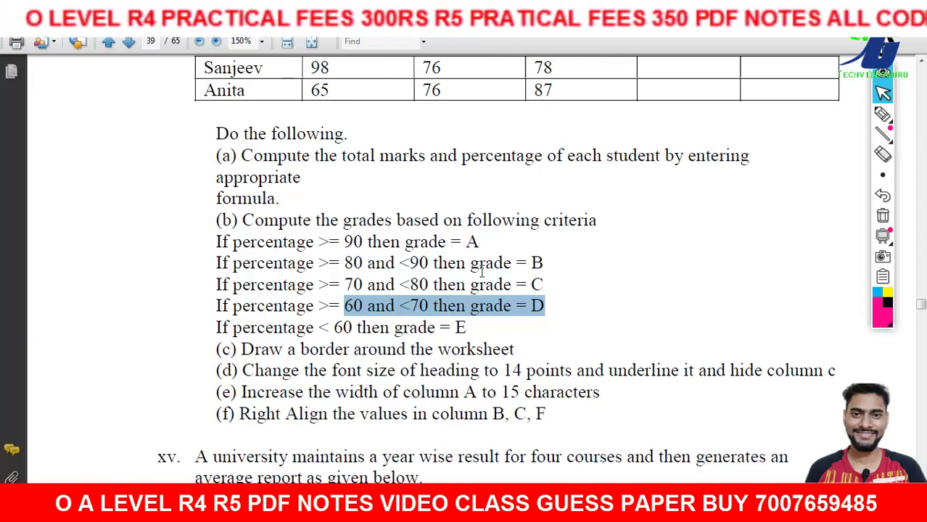
{"action": "scroll", "coordinate": [481, 271], "scroll_direction": "up", "scroll_amount": 3}
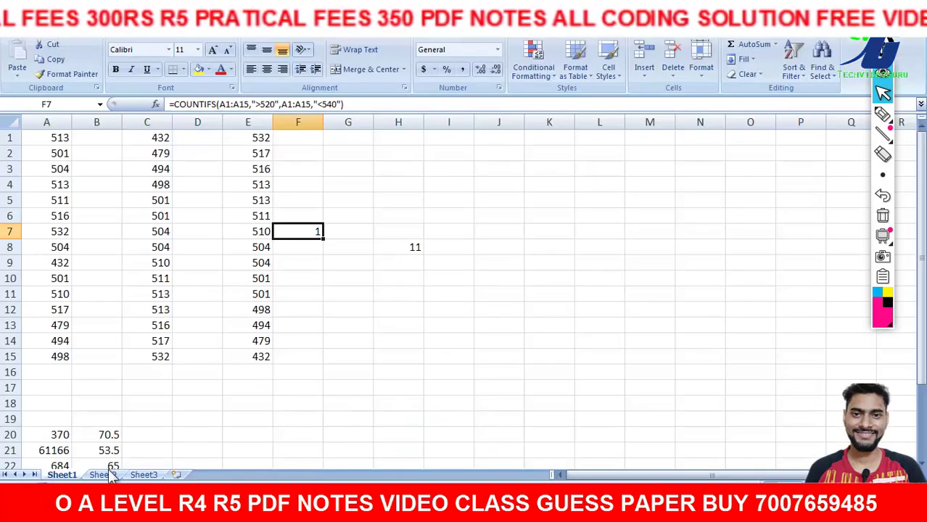
Open Sheet2's marks table, review the PDF task, and select header row A1:G1.
{"action": "left_click", "coordinate": [109, 475]}
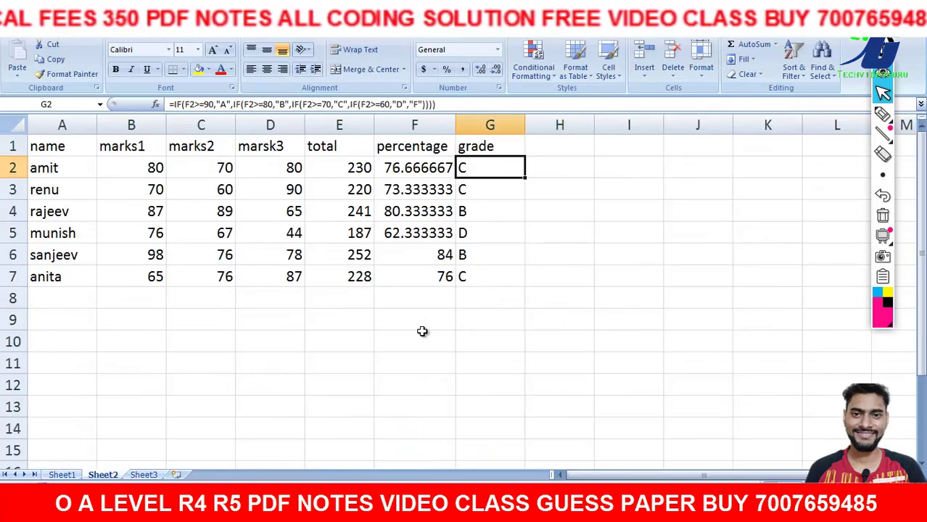
{"action": "left_click", "coordinate": [671, 279]}
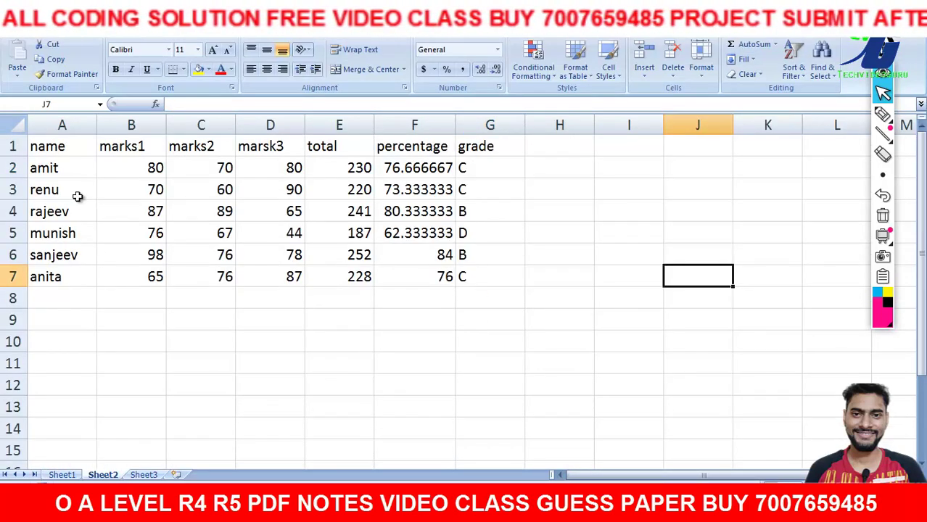
{"action": "key", "text": "alt+Tab"}
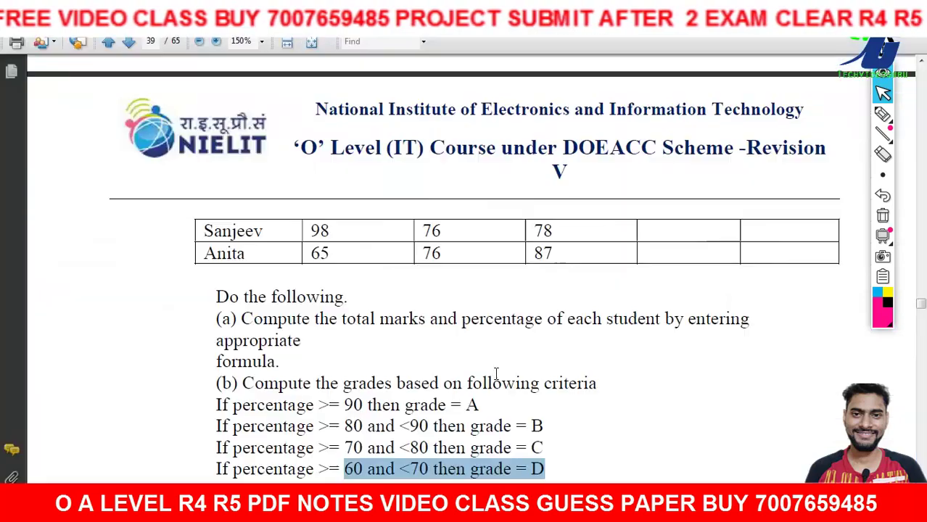
{"action": "scroll", "coordinate": [495, 363], "scroll_direction": "up", "scroll_amount": 4}
{"action": "scroll", "coordinate": [495, 356], "scroll_direction": "up", "scroll_amount": 4}
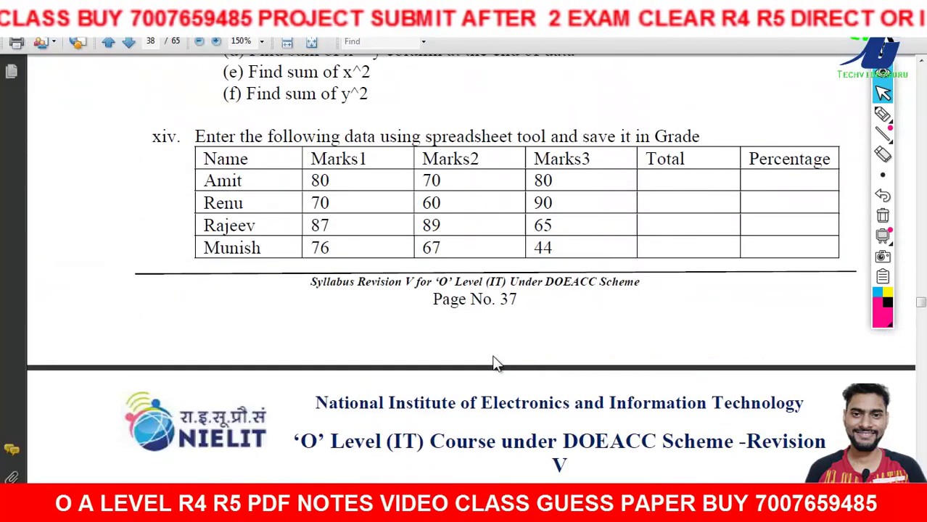
{"action": "left_click", "coordinate": [203, 43]}
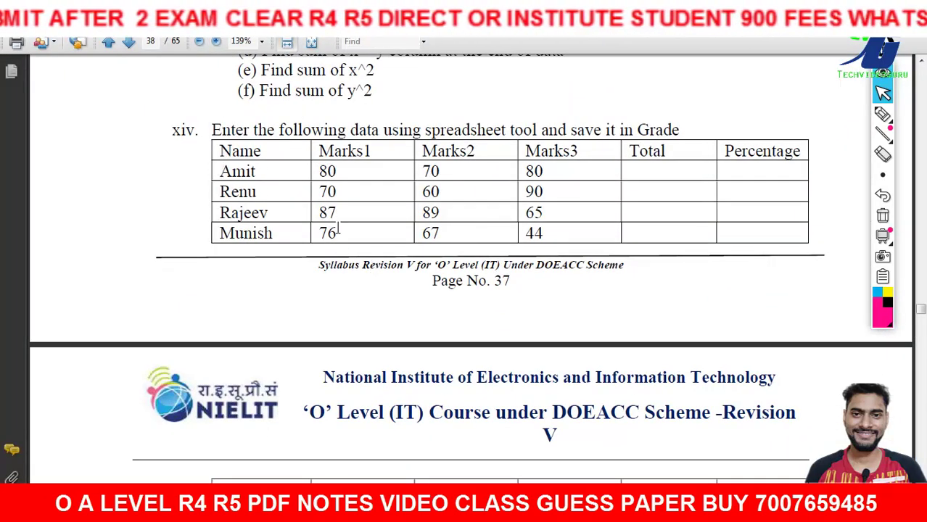
{"action": "key", "text": "alt+Tab"}
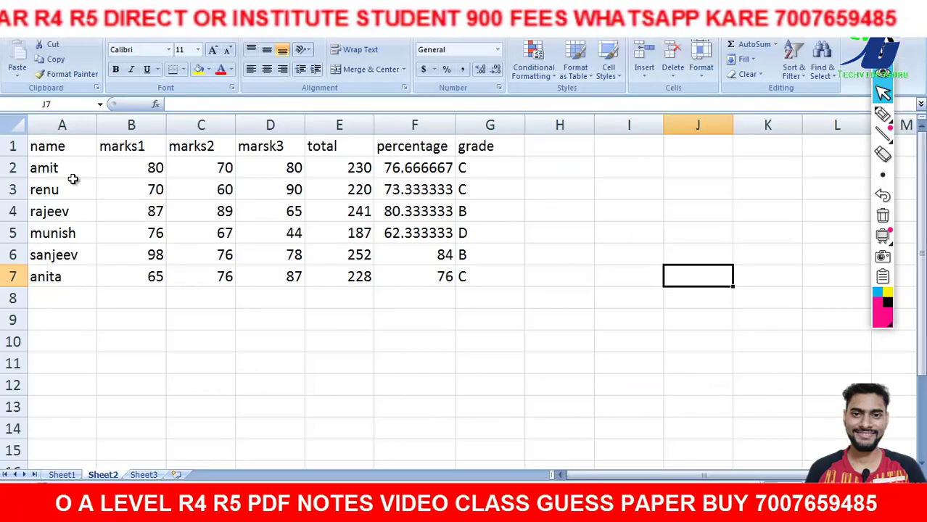
{"action": "left_click_drag", "start_coordinate": [72, 146], "coordinate": [490, 146]}
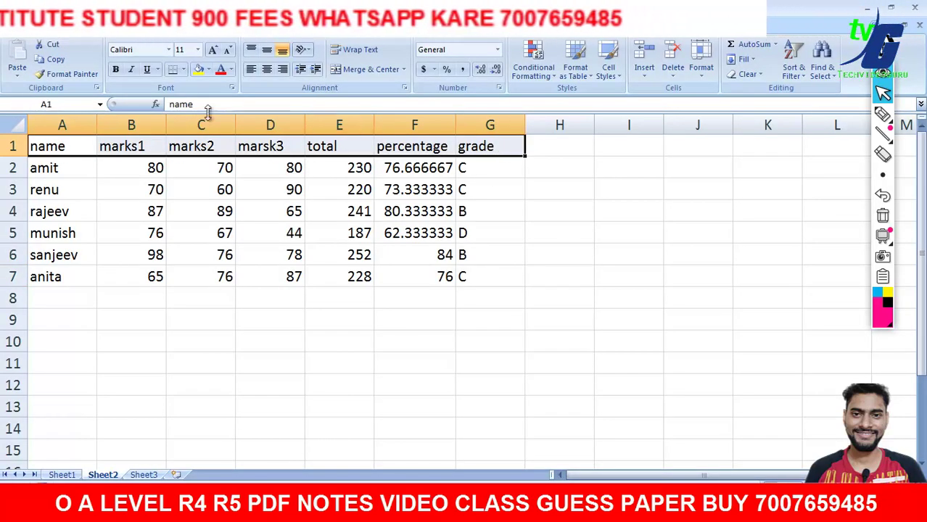
Format header row A1:G1 as bold, centred text in red font.
{"action": "left_click", "coordinate": [115, 69]}
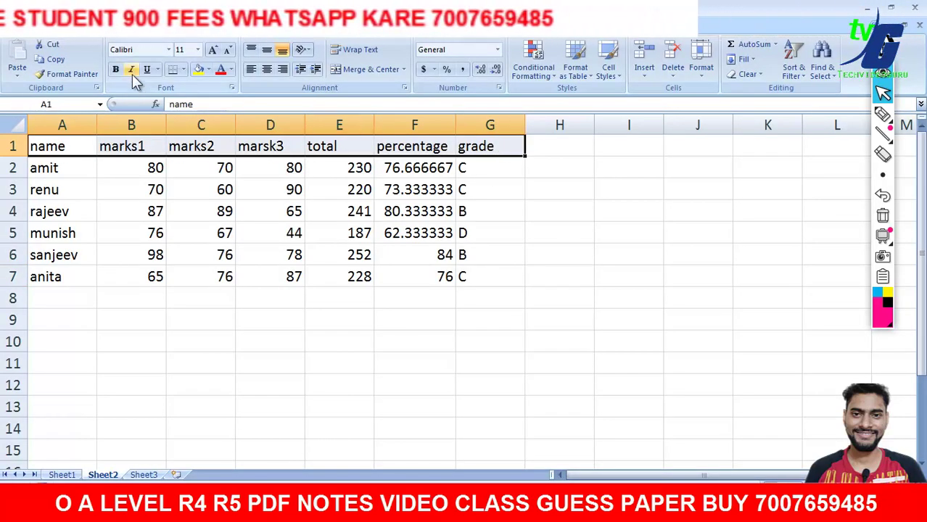
{"action": "left_click", "coordinate": [267, 69]}
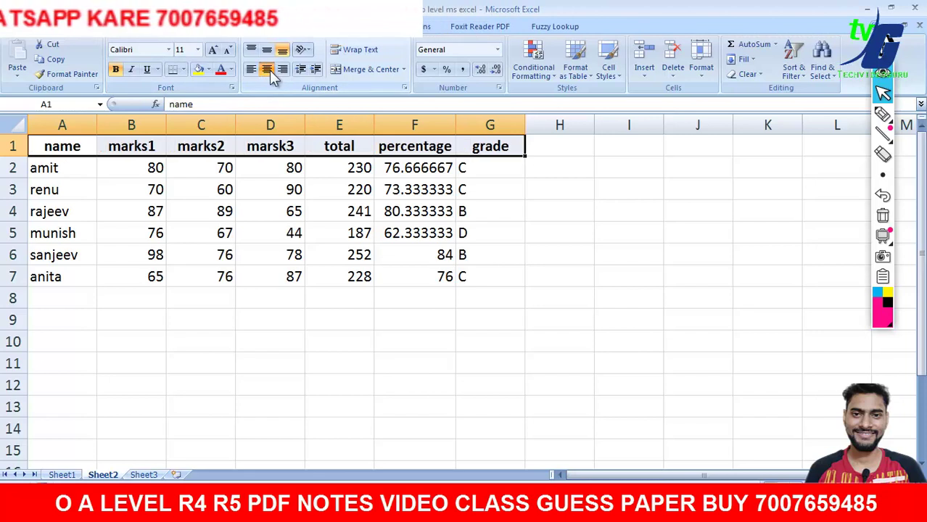
{"action": "left_click", "coordinate": [231, 70]}
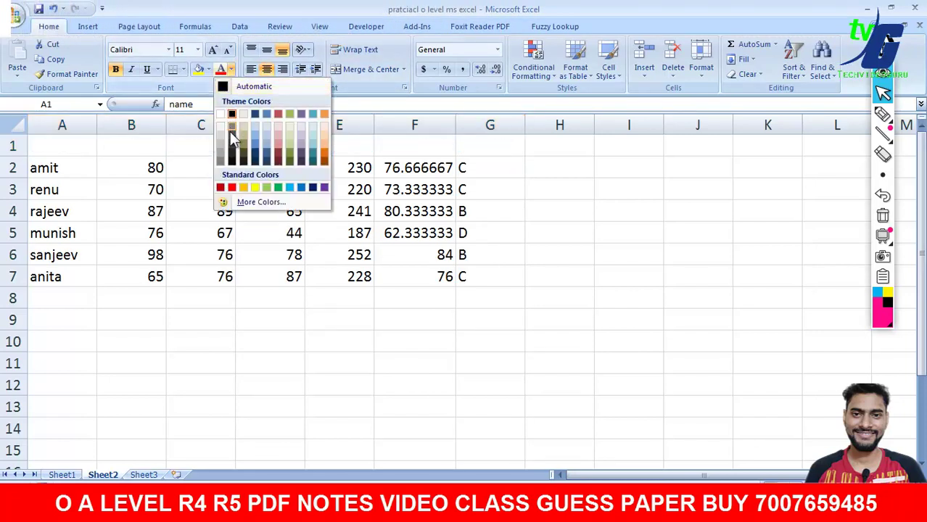
{"action": "left_click", "coordinate": [233, 188]}
{"action": "left_click", "coordinate": [567, 215]}
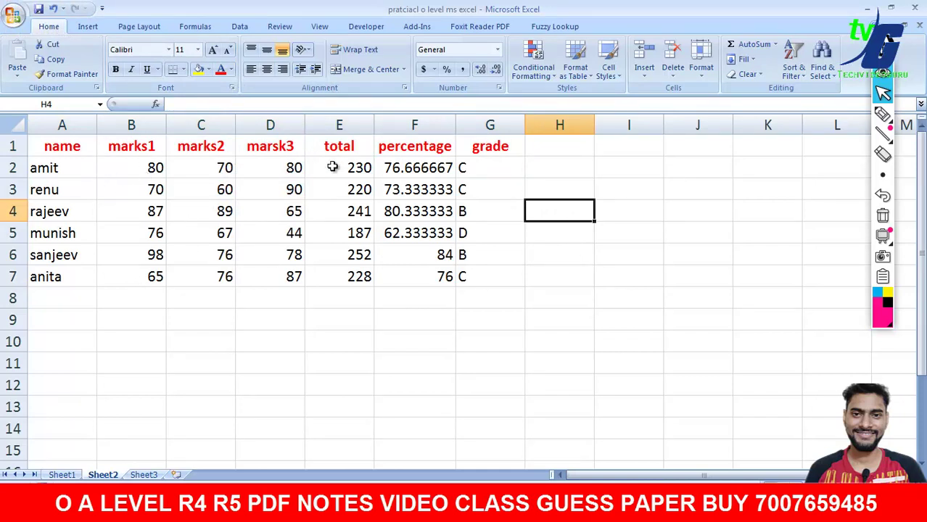
{"action": "left_click_drag", "start_coordinate": [351, 167], "coordinate": [342, 278]}
Clear E2:E7 and refill it with AutoSum =SUM(B2:D2), filled down to row 7.
{"action": "left_click", "coordinate": [330, 310]}
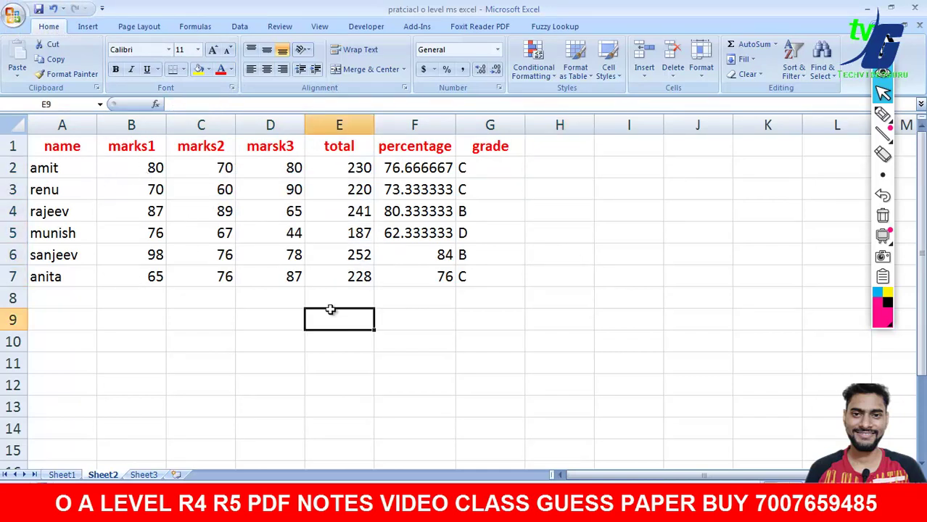
{"action": "left_click_drag", "start_coordinate": [352, 168], "coordinate": [344, 282]}
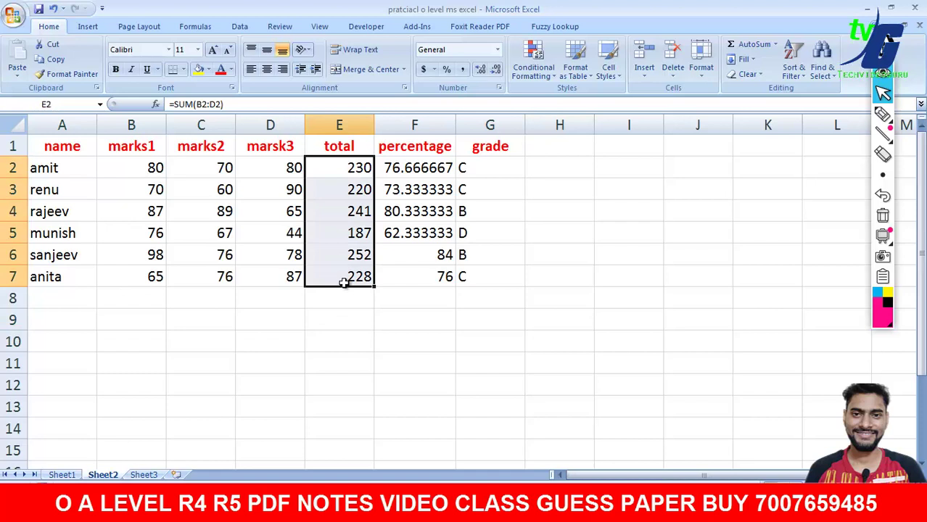
{"action": "key", "text": "Delete"}
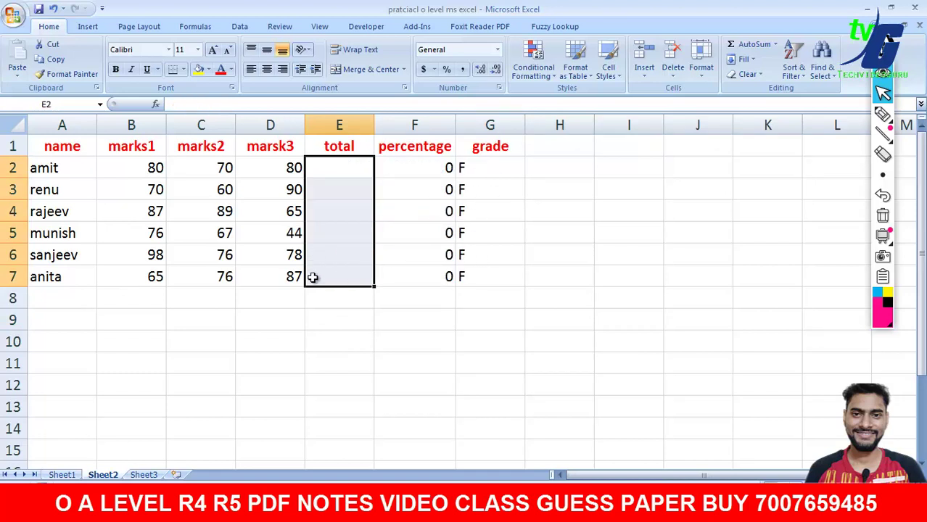
{"action": "left_click_drag", "start_coordinate": [146, 171], "coordinate": [329, 175]}
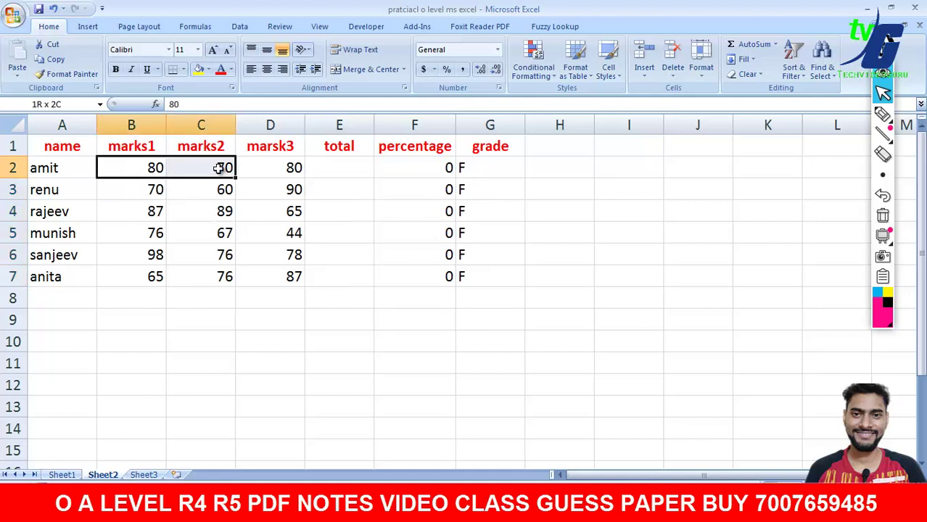
{"action": "left_click", "coordinate": [751, 43]}
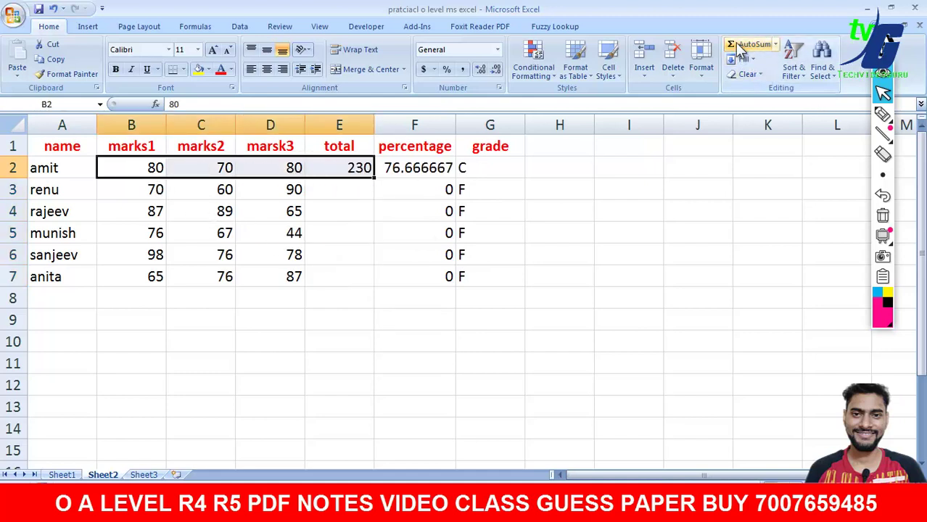
{"action": "left_click", "coordinate": [381, 199]}
{"action": "left_click", "coordinate": [367, 172]}
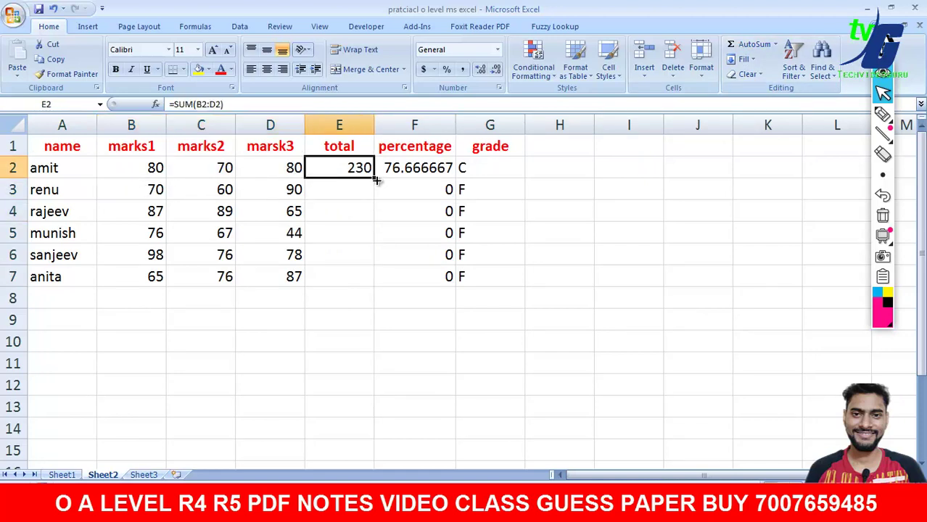
{"action": "left_click_drag", "start_coordinate": [372, 191], "coordinate": [371, 282]}
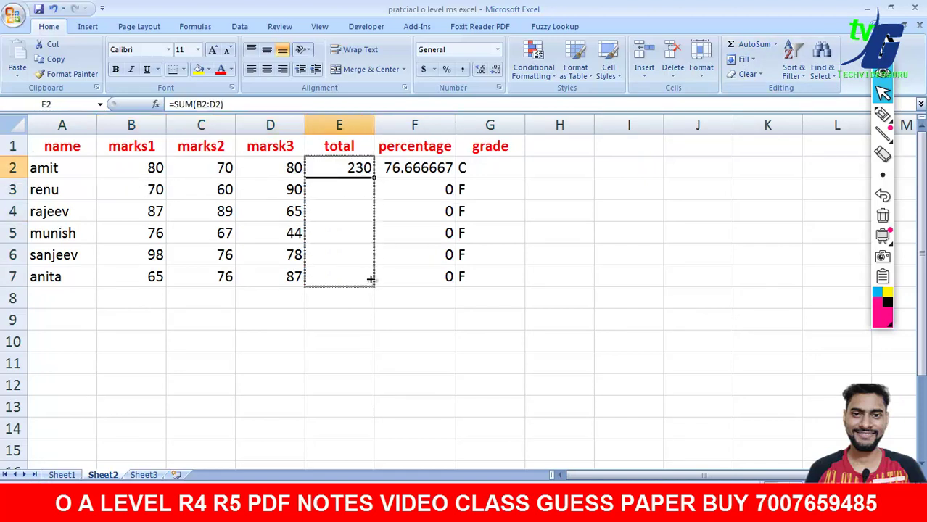
{"action": "left_click", "coordinate": [626, 324]}
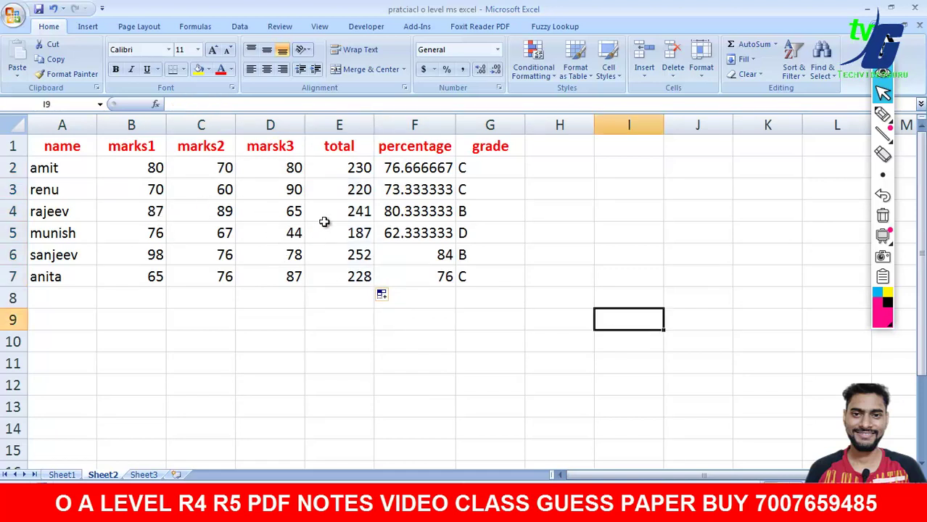
Inspect the SUM formulas in the total cells and circle the total column.
{"action": "left_click_drag", "start_coordinate": [144, 173], "coordinate": [335, 171]}
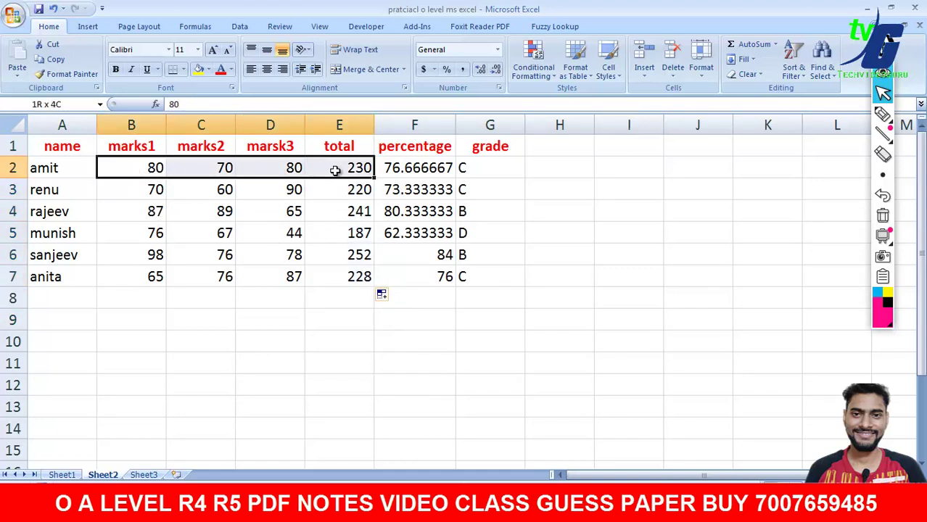
{"action": "left_click", "coordinate": [366, 168]}
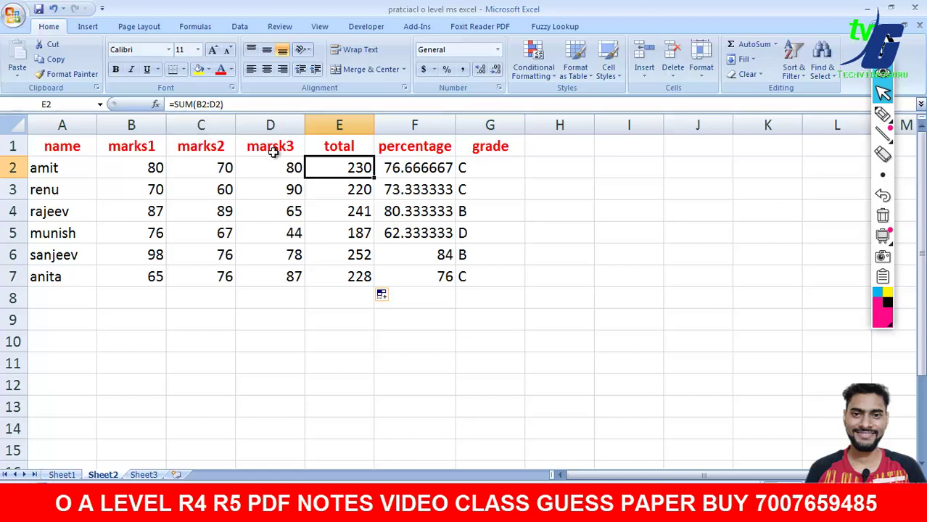
{"action": "left_click", "coordinate": [360, 189]}
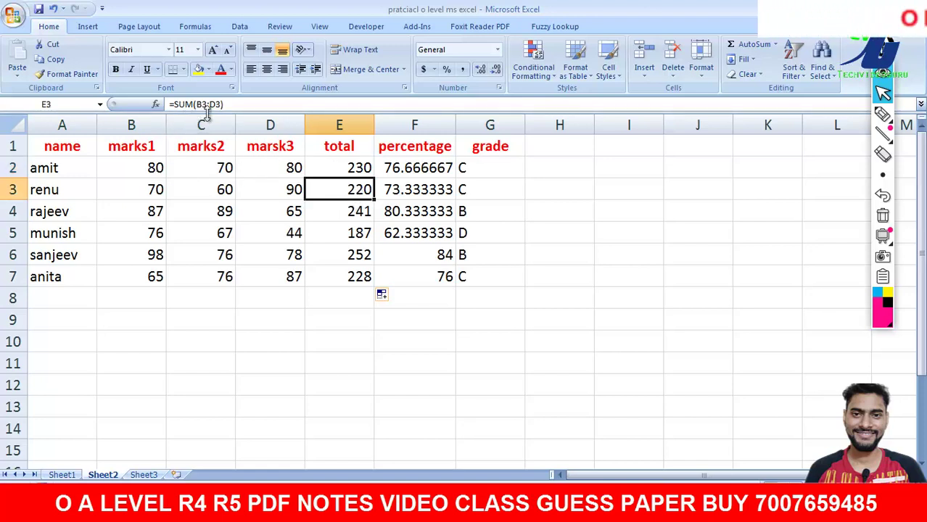
{"action": "left_click", "coordinate": [331, 211]}
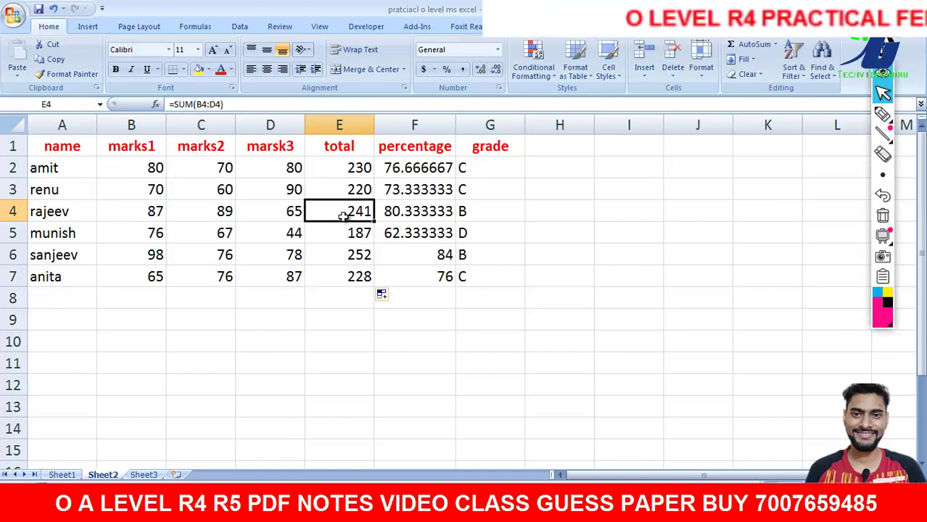
{"action": "left_click", "coordinate": [343, 229]}
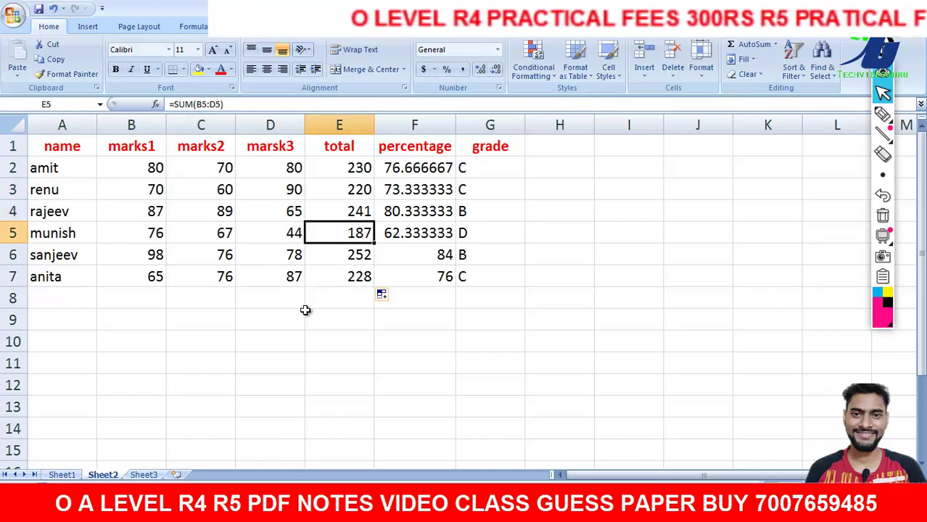
{"action": "left_click", "coordinate": [306, 336]}
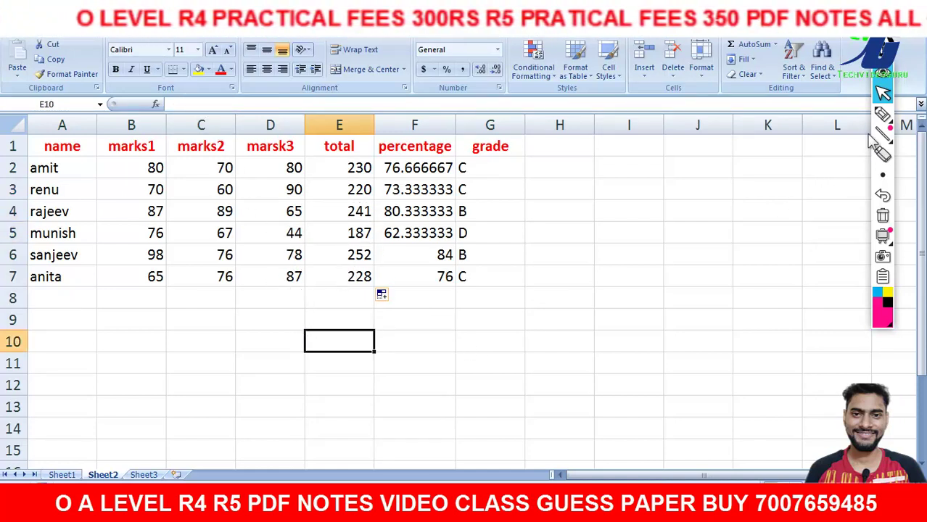
{"action": "left_click", "coordinate": [882, 114]}
{"action": "mouse_move", "coordinate": [332, 164]}
{"action": "left_mouse_down"}
{"action": "mouse_move", "coordinate": [335, 297]}
{"action": "mouse_move", "coordinate": [330, 166]}
{"action": "left_mouse_up"}
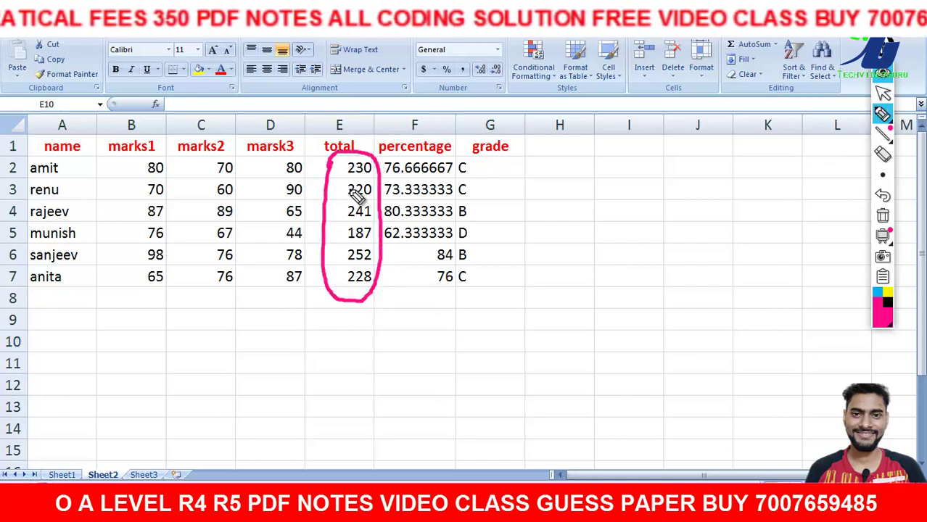
{"action": "left_click", "coordinate": [883, 215]}
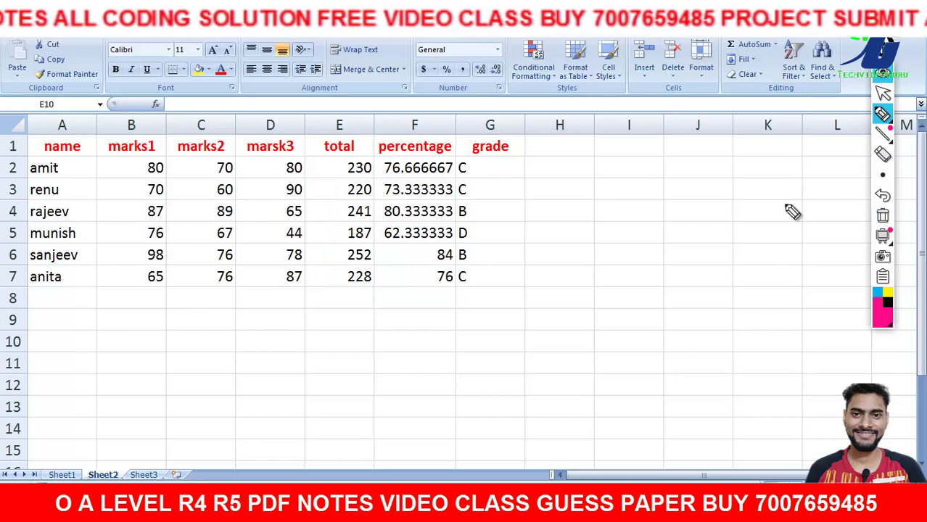
{"action": "left_click", "coordinate": [883, 95]}
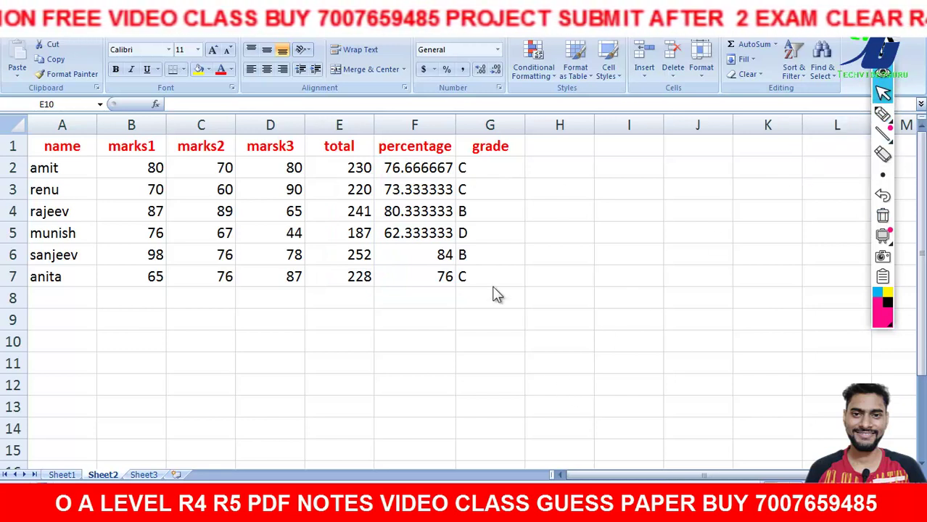
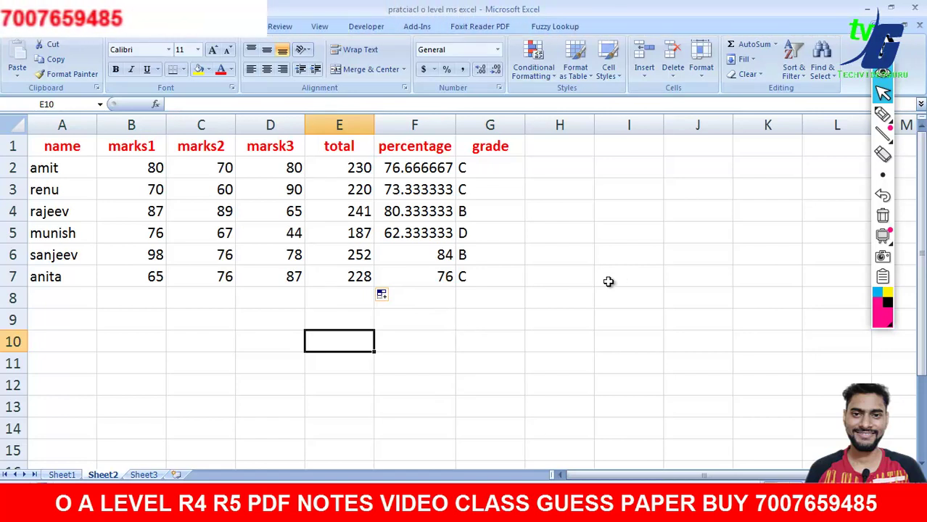
Ink an equals sign and E2/300 below the marks table as a formula sketch.
{"action": "left_click", "coordinate": [883, 114]}
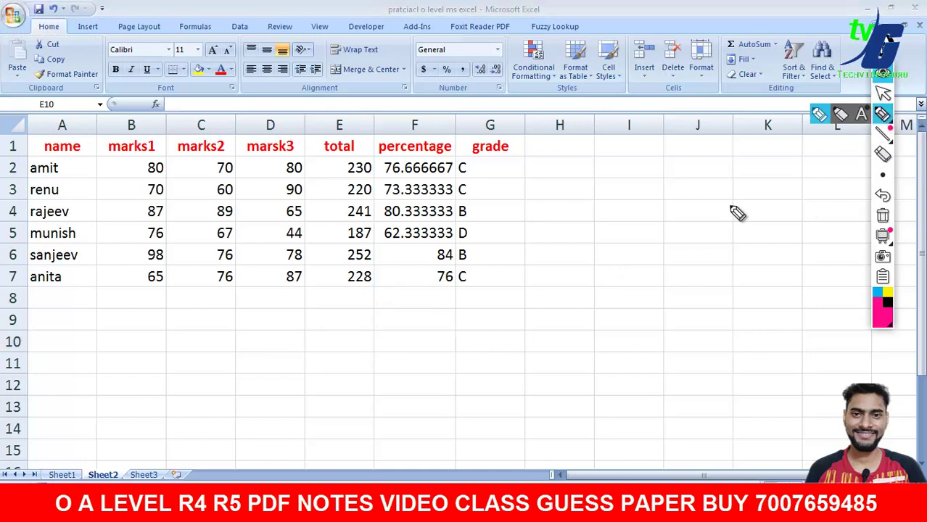
{"action": "left_click_drag", "start_coordinate": [172, 369], "coordinate": [239, 370]}
{"action": "left_click_drag", "start_coordinate": [160, 404], "coordinate": [266, 403]}
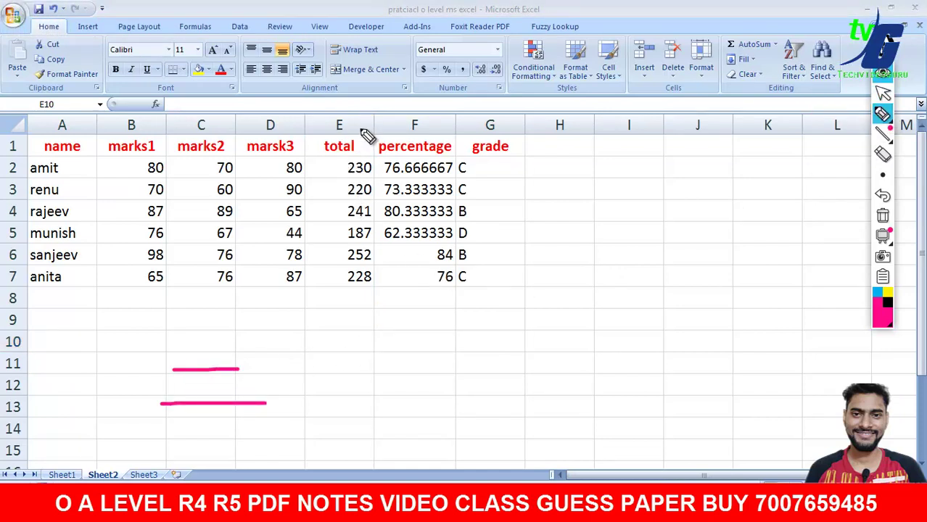
{"action": "left_click_drag", "start_coordinate": [362, 118], "coordinate": [362, 155]}
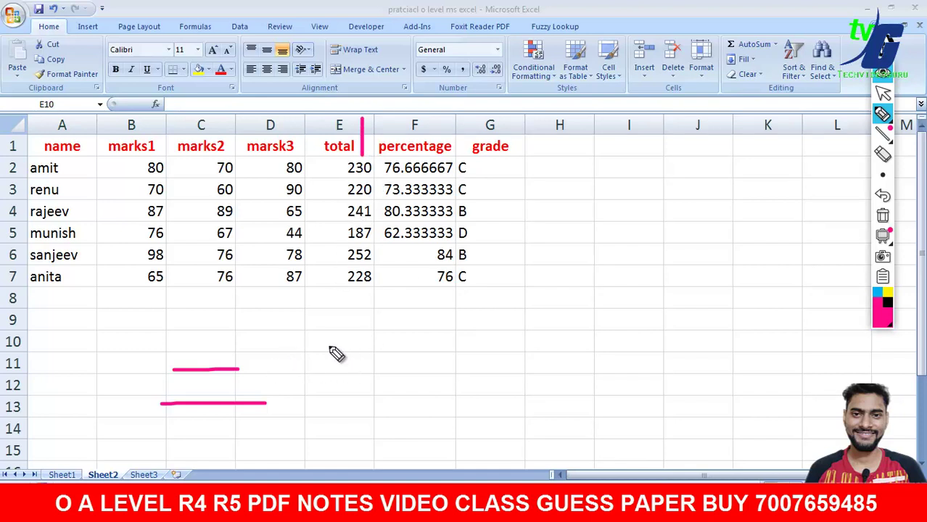
{"action": "left_click_drag", "start_coordinate": [338, 346], "coordinate": [359, 395]}
{"action": "left_click_drag", "start_coordinate": [295, 375], "coordinate": [343, 373]}
{"action": "mouse_move", "coordinate": [367, 343]}
{"action": "left_mouse_down"}
{"action": "mouse_move", "coordinate": [388, 386]}
{"action": "mouse_move", "coordinate": [405, 388]}
{"action": "left_mouse_up"}
{"action": "left_click_drag", "start_coordinate": [457, 319], "coordinate": [407, 414]}
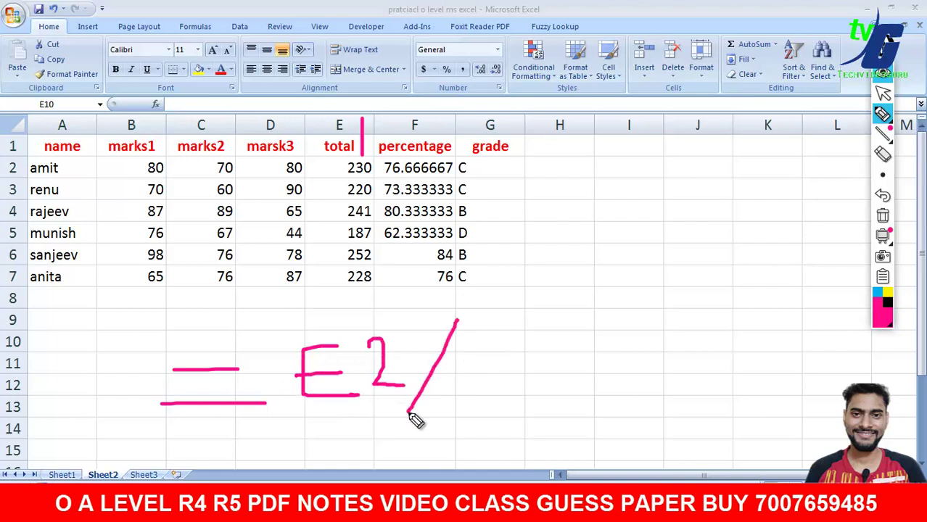
{"action": "mouse_move", "coordinate": [465, 351]}
{"action": "left_mouse_down"}
{"action": "mouse_move", "coordinate": [510, 378]}
{"action": "mouse_move", "coordinate": [465, 384]}
{"action": "left_mouse_up"}
{"action": "left_click_drag", "start_coordinate": [542, 354], "coordinate": [544, 352]}
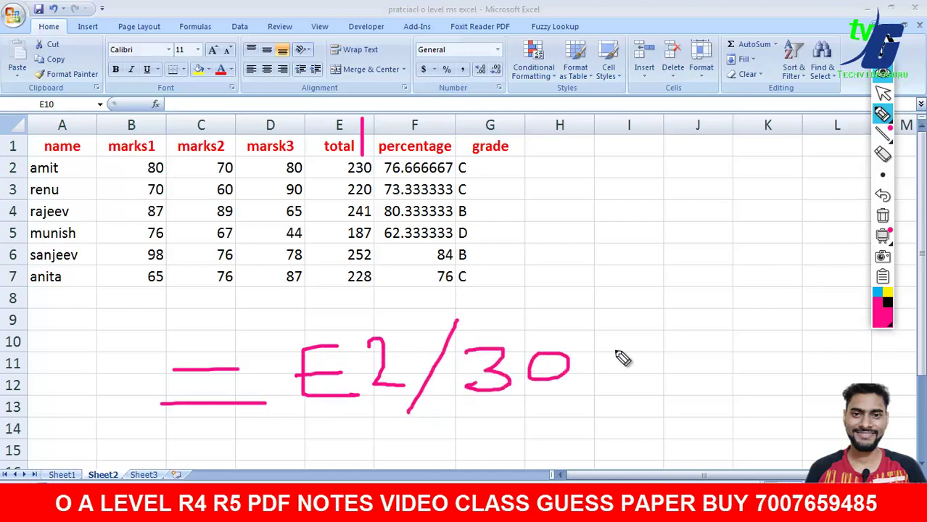
{"action": "mouse_move", "coordinate": [599, 332]}
{"action": "left_mouse_down"}
{"action": "mouse_move", "coordinate": [611, 335]}
{"action": "mouse_move", "coordinate": [598, 331]}
{"action": "left_mouse_up"}
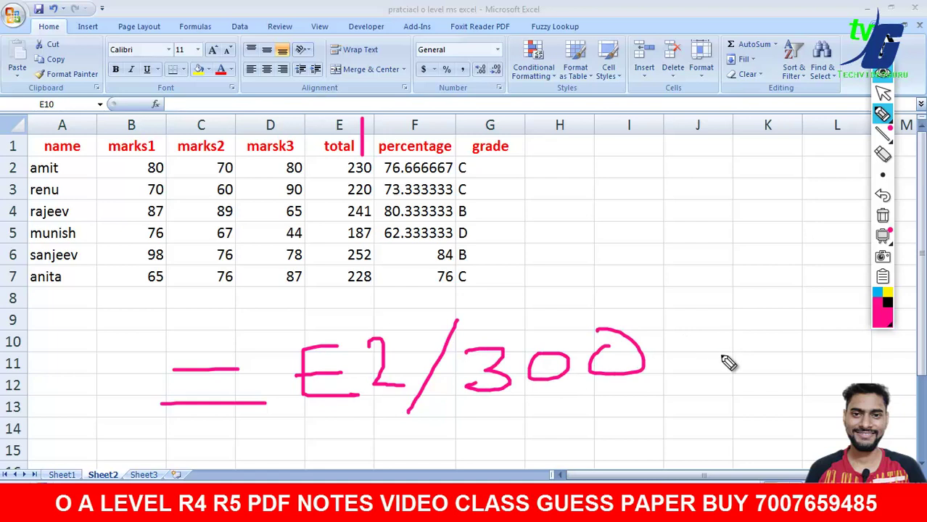
Complete the ink sketch as (E2/300)x100, then erase all ink and return to the pointer.
{"action": "left_click_drag", "start_coordinate": [679, 307], "coordinate": [695, 408]}
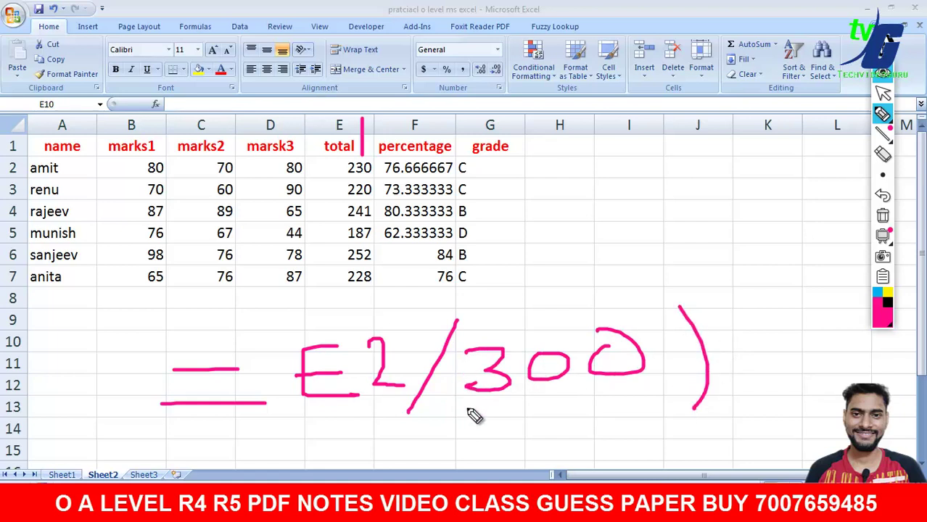
{"action": "left_click_drag", "start_coordinate": [287, 322], "coordinate": [305, 433]}
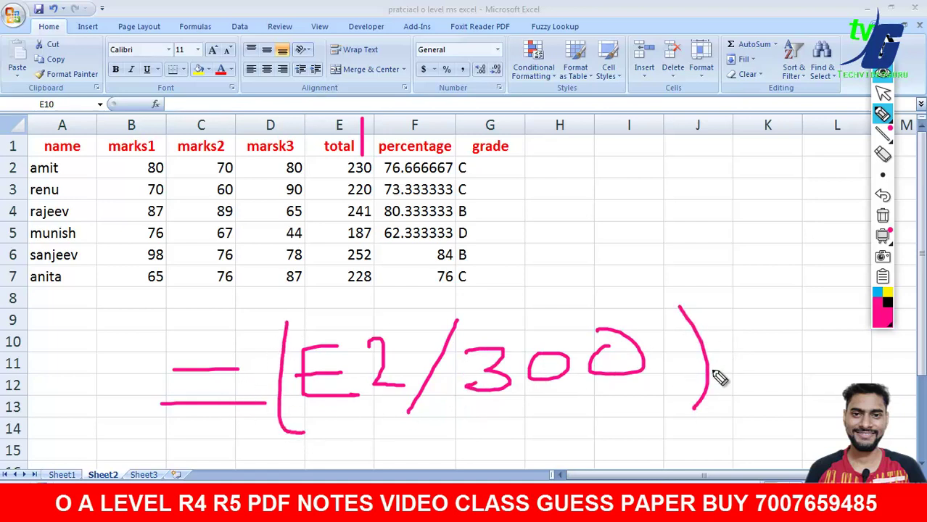
{"action": "left_click_drag", "start_coordinate": [722, 328], "coordinate": [769, 355]}
{"action": "left_click_drag", "start_coordinate": [742, 308], "coordinate": [723, 366]}
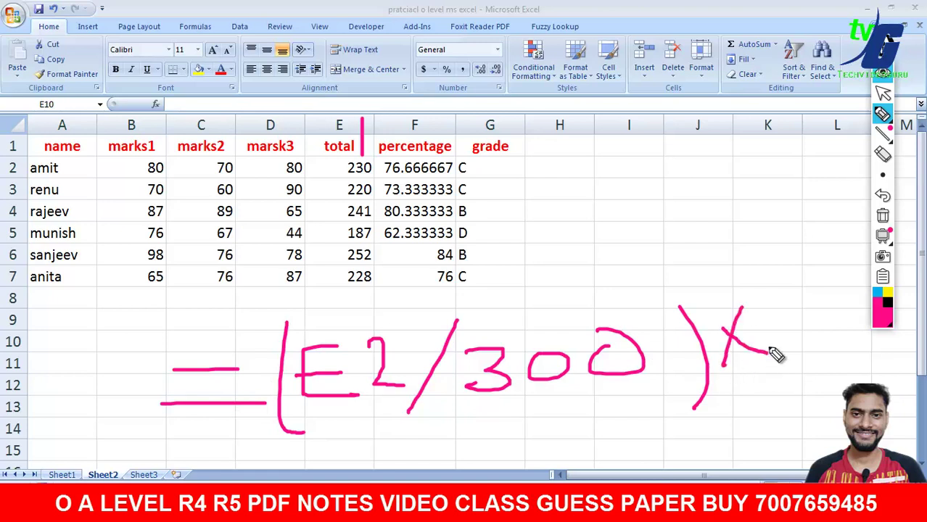
{"action": "left_click_drag", "start_coordinate": [771, 342], "coordinate": [777, 363]}
{"action": "left_click_drag", "start_coordinate": [818, 333], "coordinate": [843, 326]}
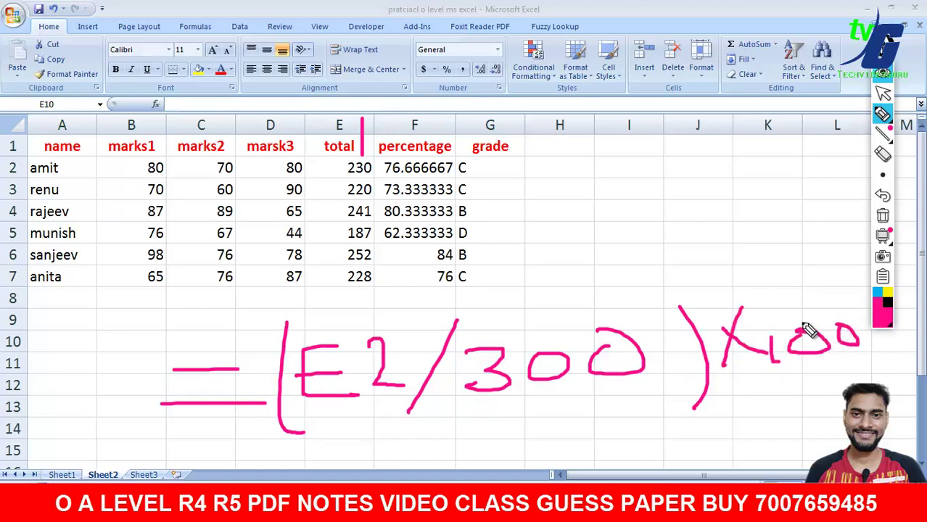
{"action": "left_click", "coordinate": [882, 215]}
{"action": "left_click", "coordinate": [882, 93]}
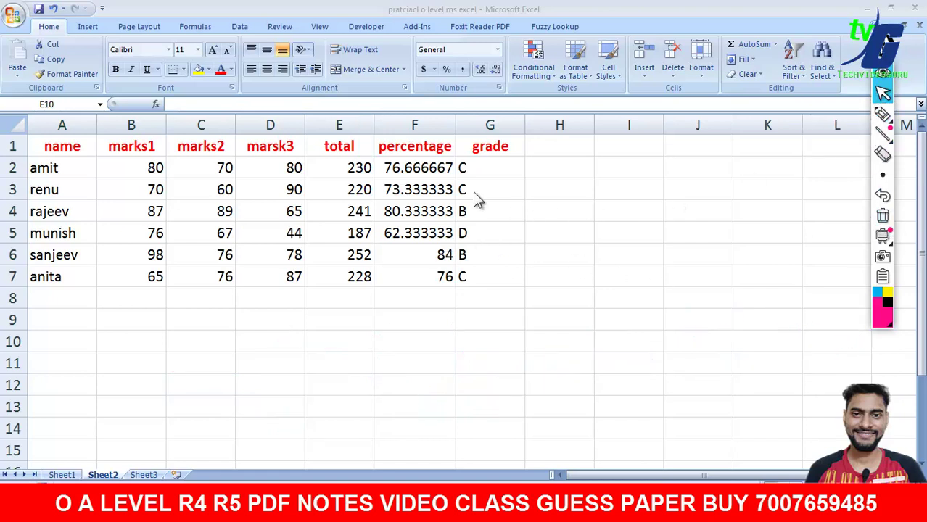
Review the percentage formulas in cells F2 through F7.
{"action": "left_click", "coordinate": [412, 167]}
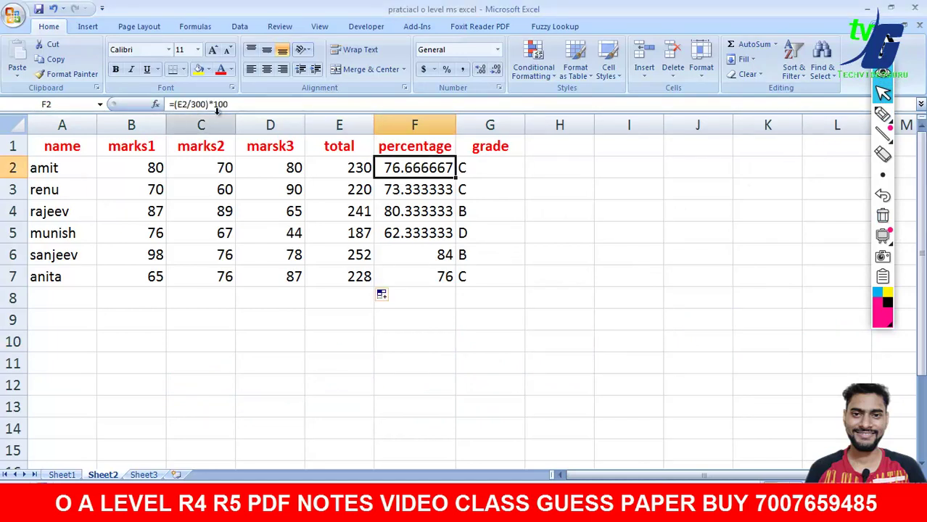
{"action": "left_click", "coordinate": [400, 189]}
{"action": "left_click", "coordinate": [403, 210]}
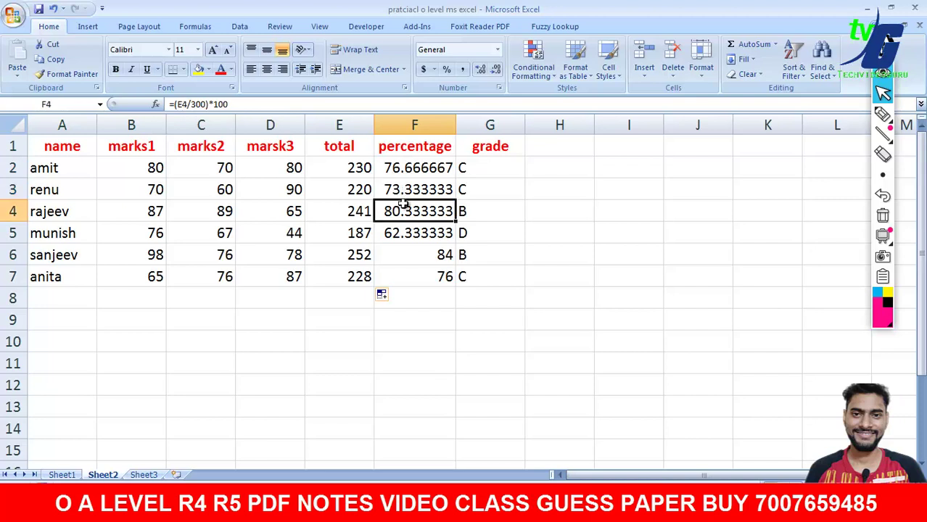
{"action": "left_click", "coordinate": [412, 236]}
{"action": "left_click", "coordinate": [427, 255]}
{"action": "left_click", "coordinate": [423, 277]}
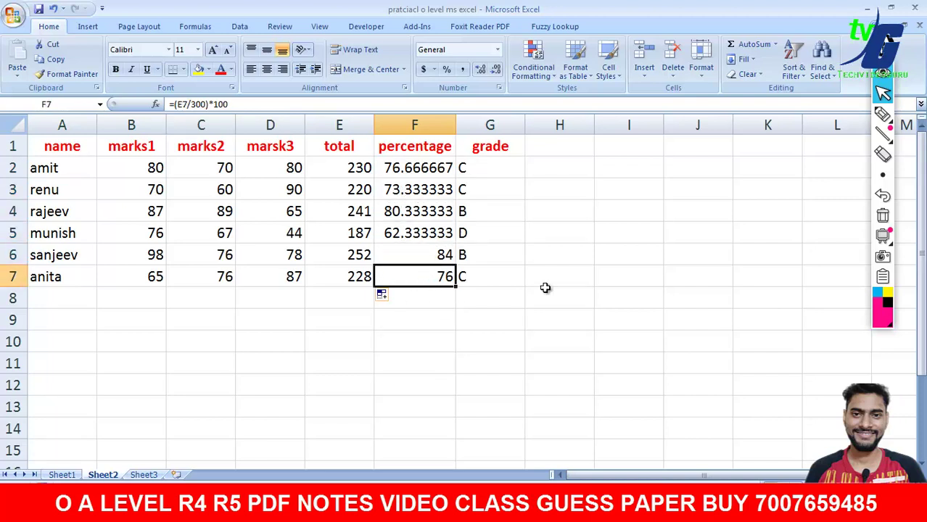
{"action": "left_click", "coordinate": [437, 190]}
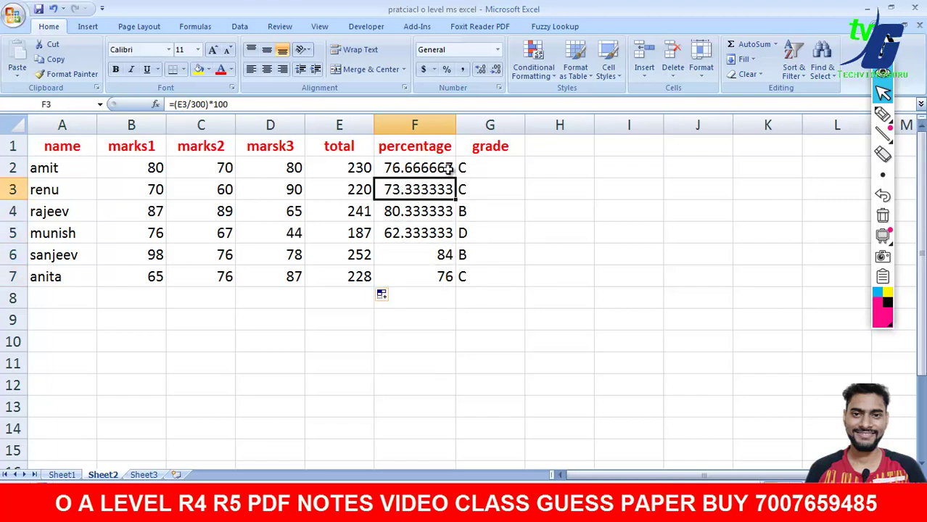
{"action": "left_click", "coordinate": [448, 169]}
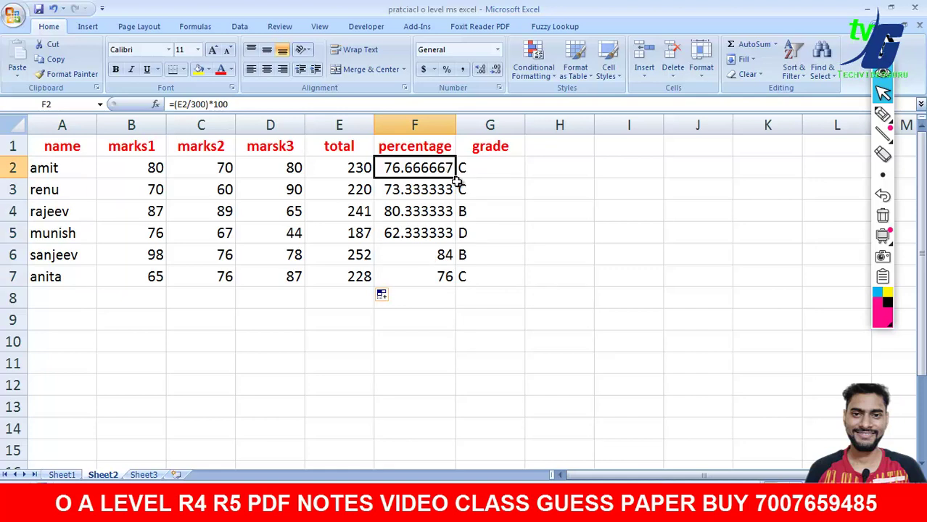
Copy F2's percentage formula down through F7 and recheck F2's formula.
{"action": "left_click_drag", "start_coordinate": [456, 192], "coordinate": [456, 278]}
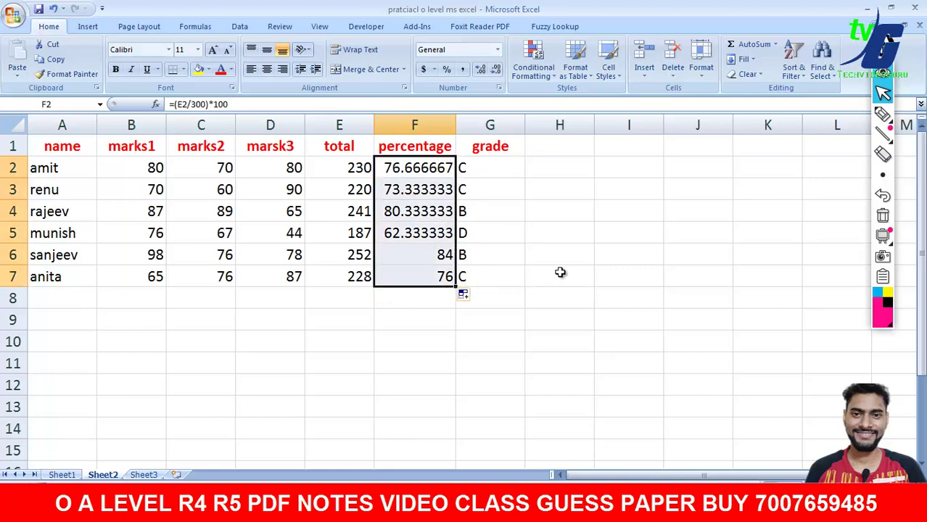
{"action": "left_click", "coordinate": [642, 271]}
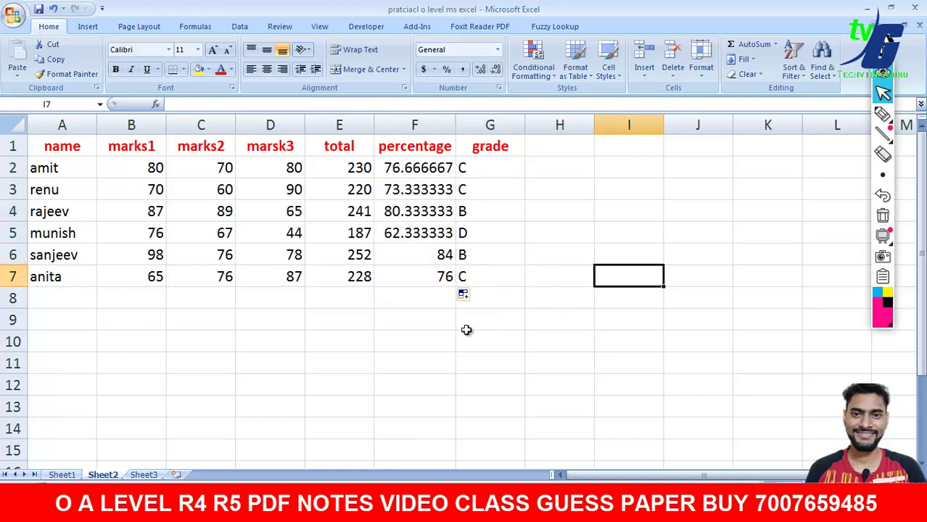
{"action": "left_click", "coordinate": [564, 231]}
{"action": "left_click", "coordinate": [703, 320]}
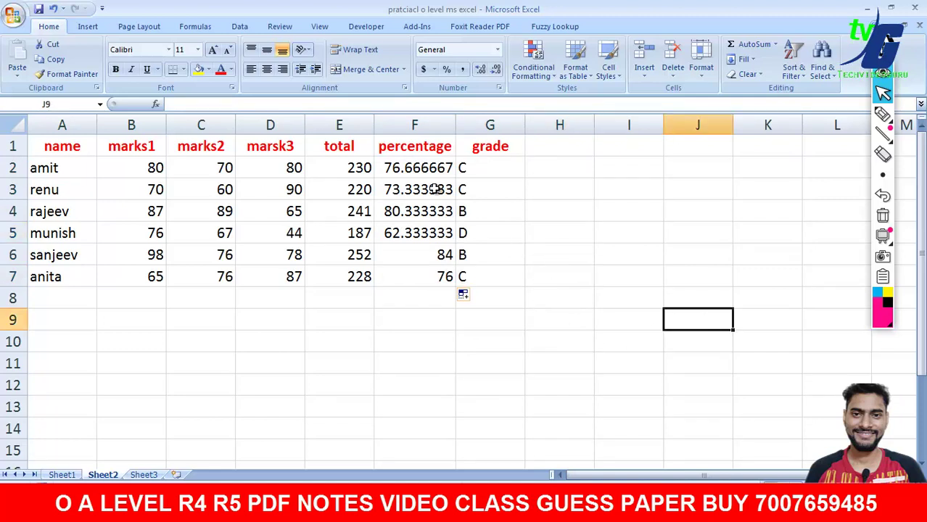
{"action": "left_click", "coordinate": [442, 168]}
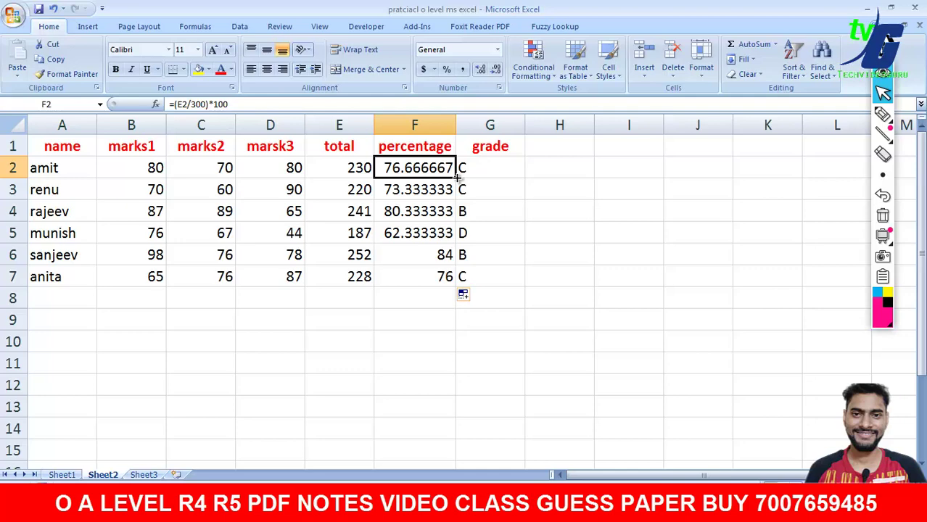
{"action": "left_click", "coordinate": [665, 241]}
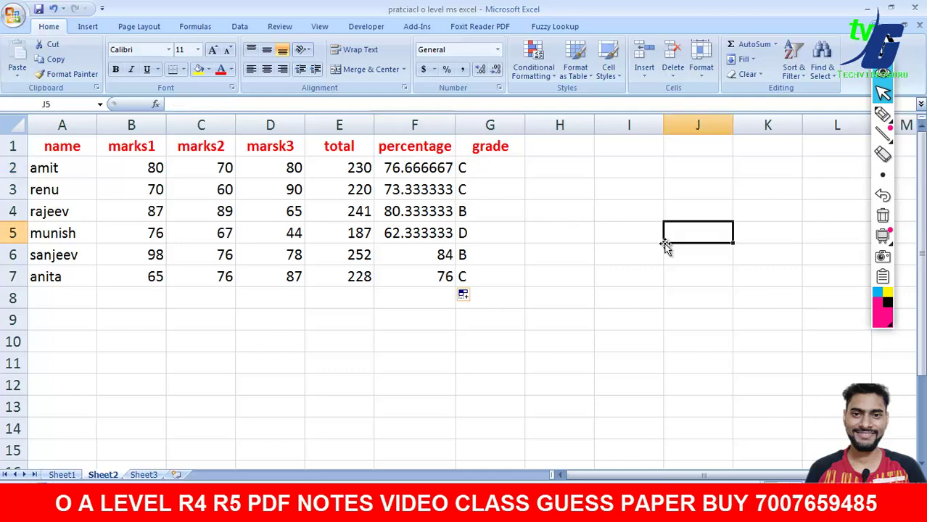
Highlight the percentage wording and part (b) grading criteria on PDF page 39, then return to Excel.
{"action": "key", "text": "alt+Tab"}
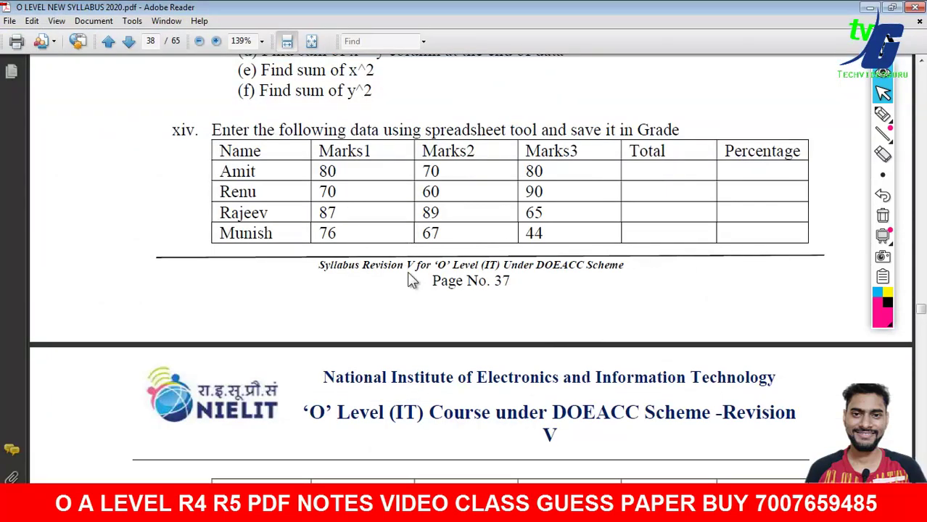
{"action": "scroll", "coordinate": [410, 281], "scroll_direction": "down", "scroll_amount": 5}
{"action": "scroll", "coordinate": [251, 285], "scroll_direction": "down", "scroll_amount": 2}
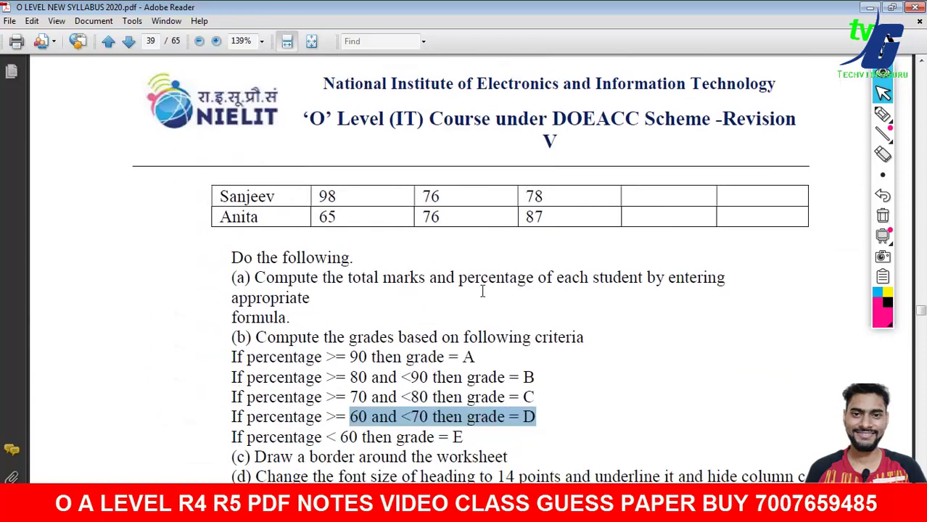
{"action": "left_click_drag", "start_coordinate": [460, 279], "coordinate": [694, 269]}
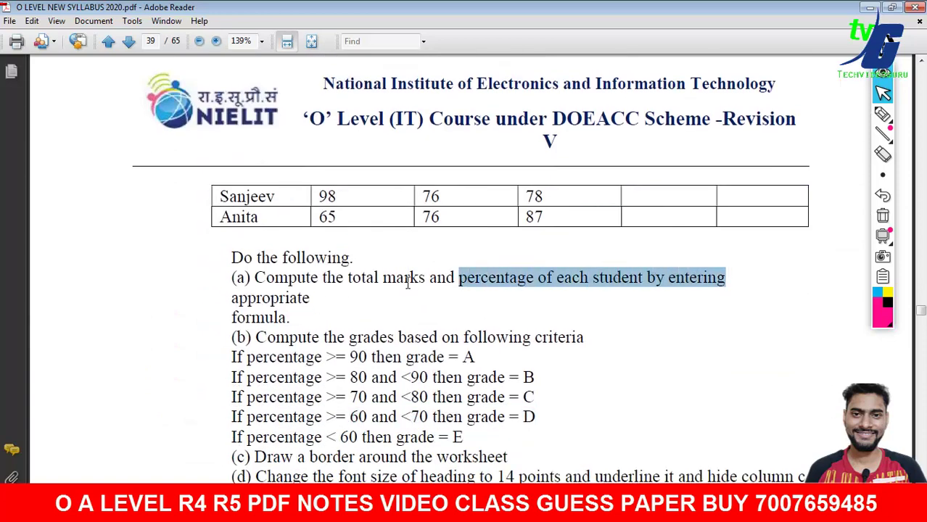
{"action": "left_click", "coordinate": [408, 283]}
{"action": "left_click_drag", "start_coordinate": [322, 279], "coordinate": [504, 277]}
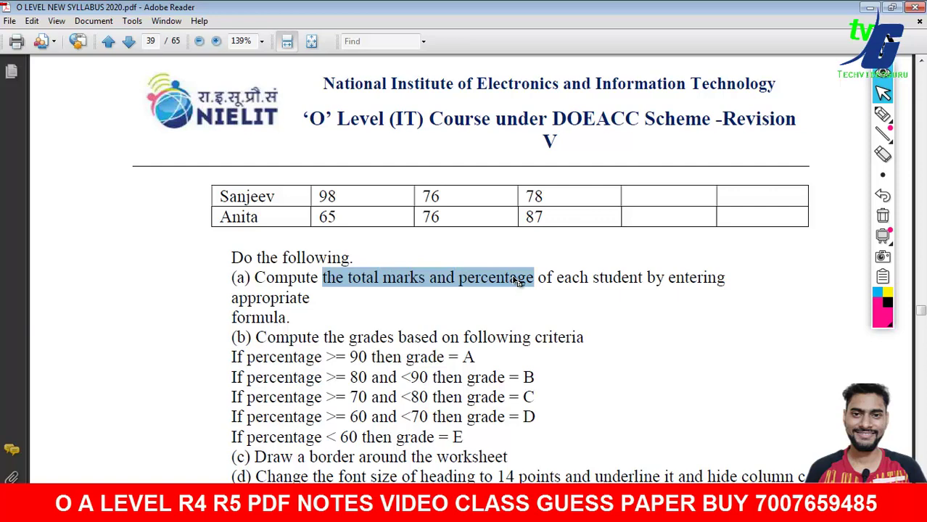
{"action": "left_click", "coordinate": [510, 278]}
{"action": "scroll", "coordinate": [512, 274], "scroll_direction": "down", "scroll_amount": 2}
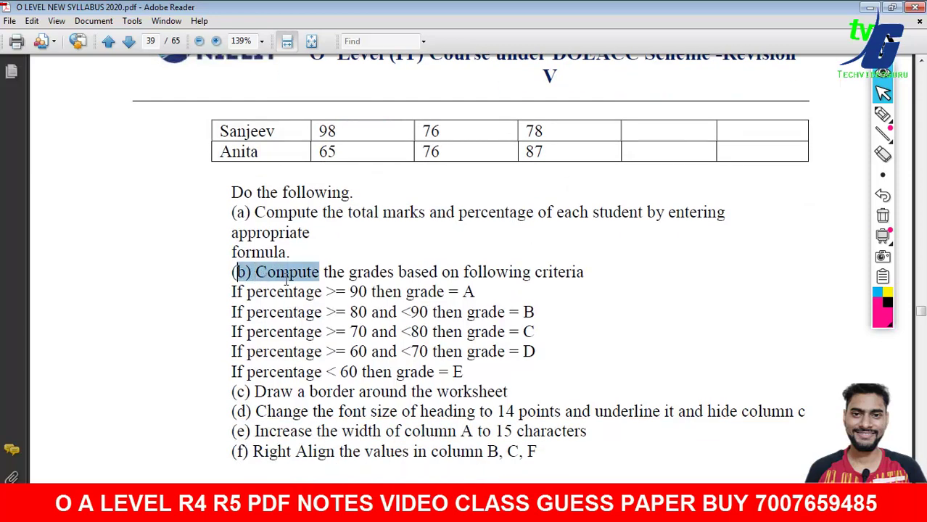
{"action": "left_click_drag", "start_coordinate": [259, 280], "coordinate": [462, 373]}
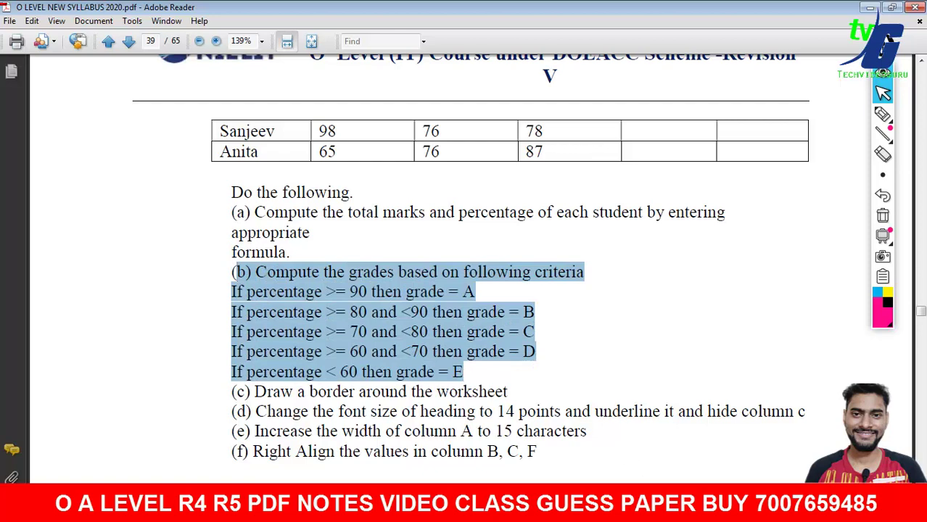
{"action": "key", "text": "alt+Tab"}
{"action": "left_click", "coordinate": [560, 366]}
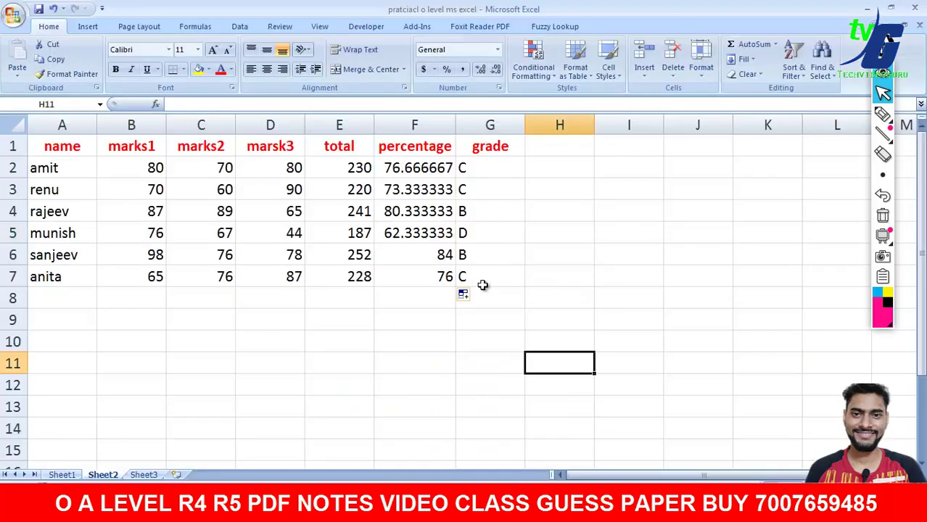
{"action": "left_click", "coordinate": [699, 292]}
{"action": "left_click", "coordinate": [473, 172]}
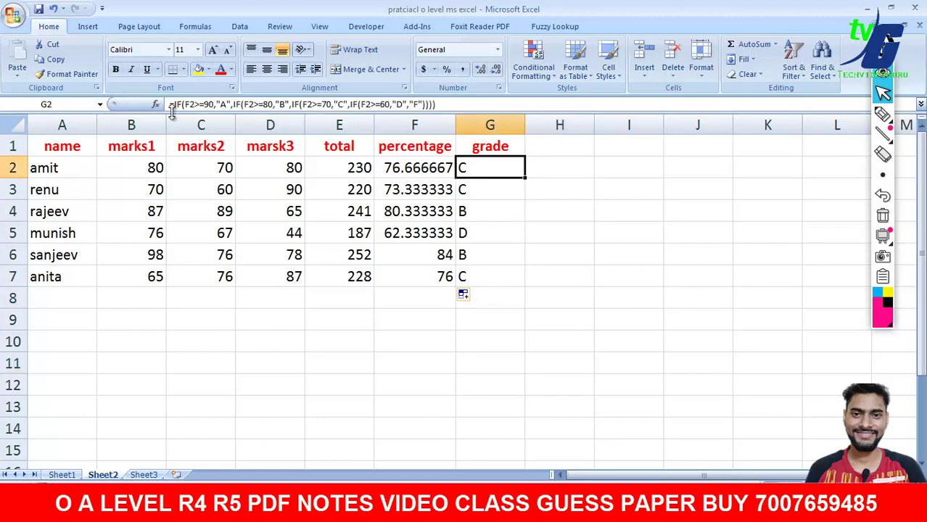
{"action": "left_click_drag", "start_coordinate": [442, 103], "coordinate": [168, 104]}
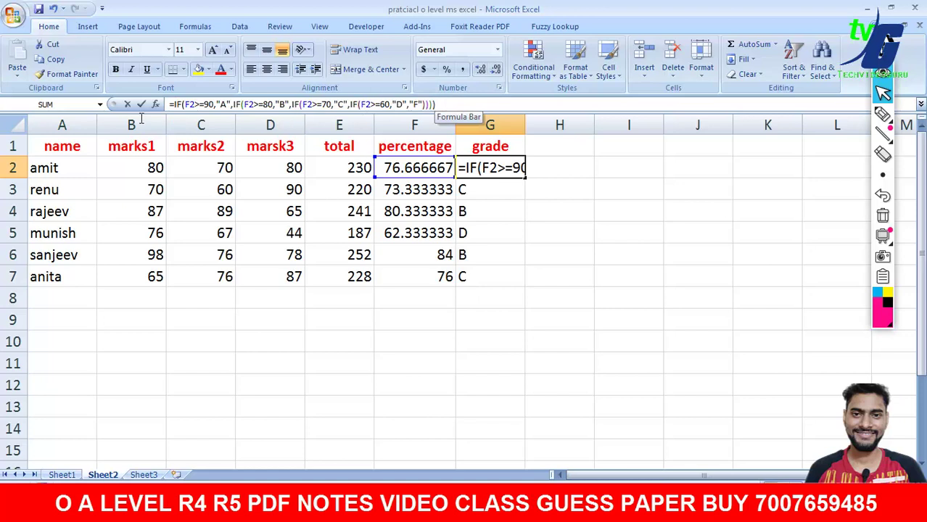
{"action": "left_click", "coordinate": [667, 297]}
{"action": "left_click", "coordinate": [573, 319]}
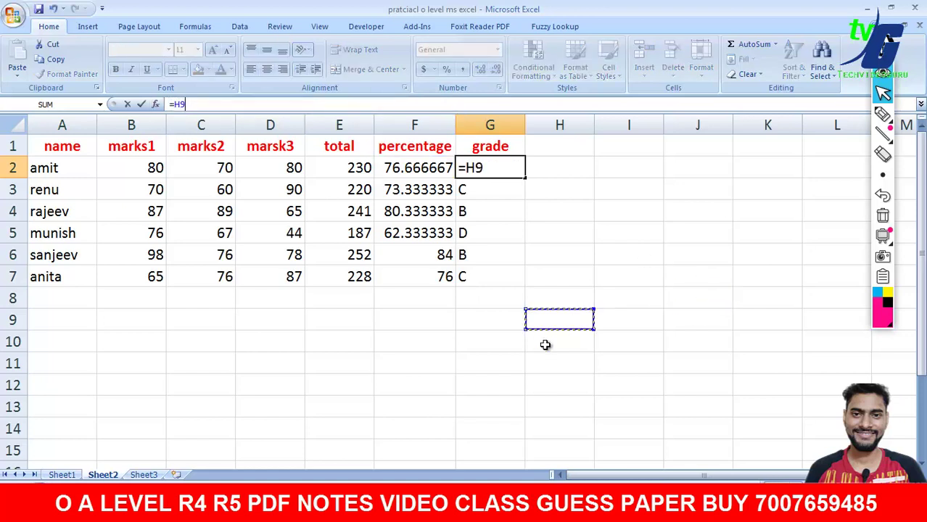
{"action": "left_click", "coordinate": [359, 367]}
{"action": "key", "text": "Escape"}
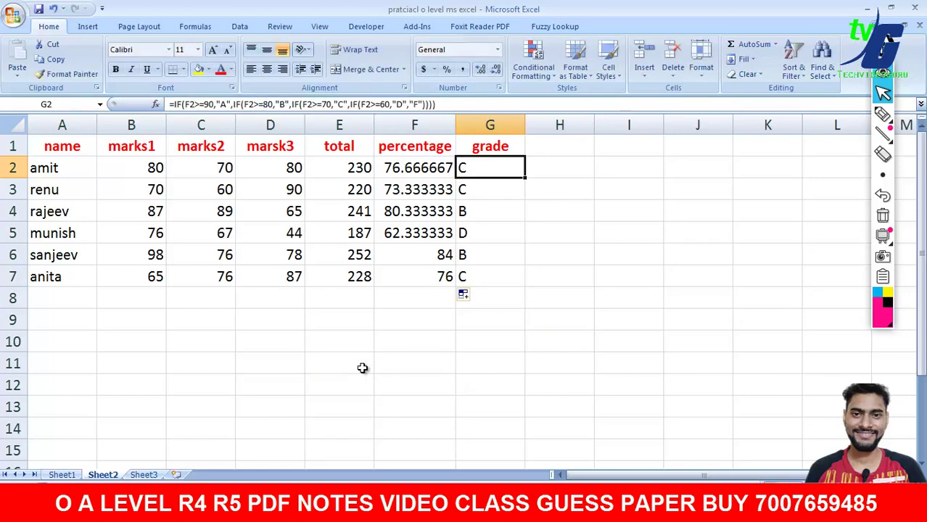
{"action": "left_click", "coordinate": [361, 367]}
{"action": "left_click", "coordinate": [458, 345]}
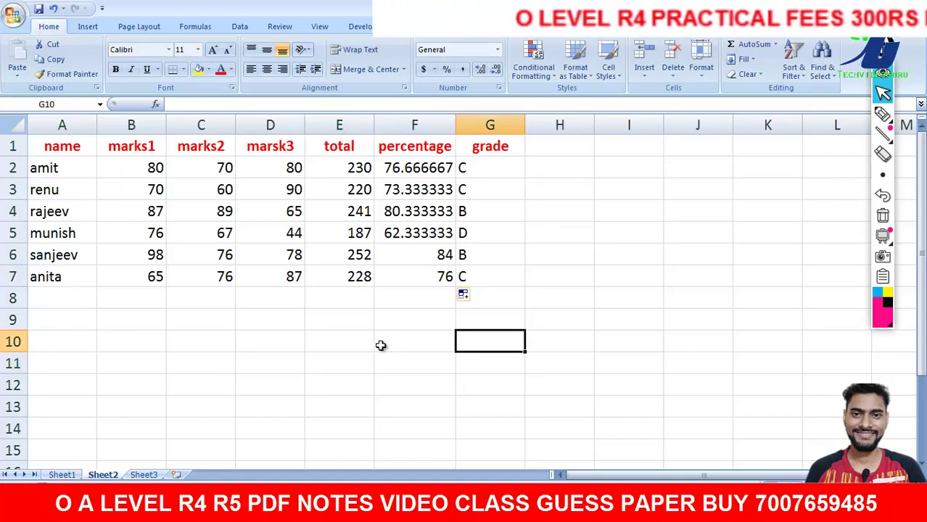
{"action": "left_click_drag", "start_coordinate": [493, 171], "coordinate": [502, 285]}
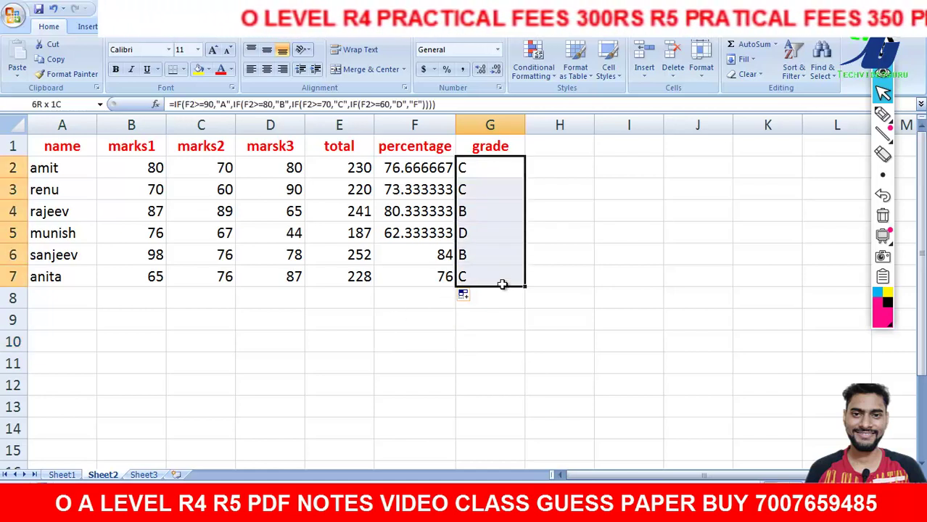
Clear G2:G7 and begin retyping G2 as =if(f2>=90,"A",if(f2>=80,"B",if(f2>=70,"C".
{"action": "key", "text": "Delete"}
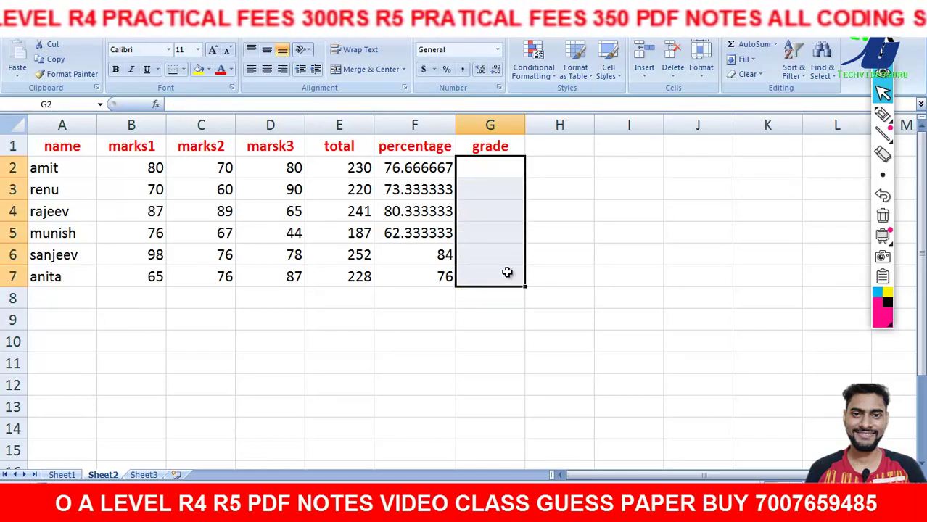
{"action": "left_click", "coordinate": [519, 179]}
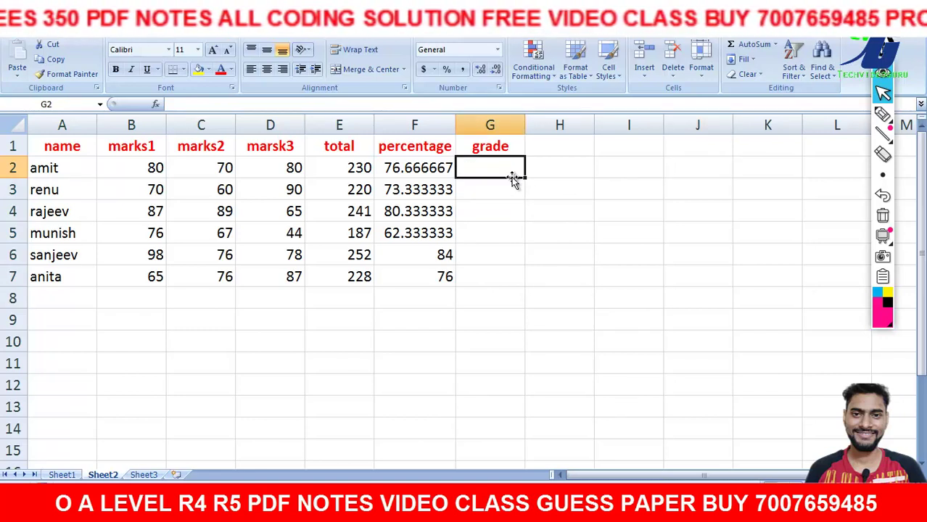
{"action": "type", "text": "="}
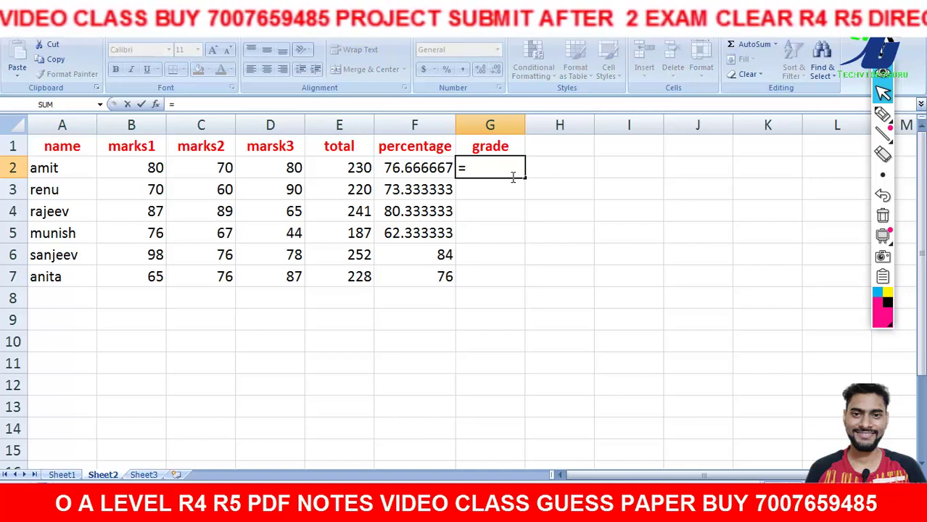
{"action": "type", "text": "if"}
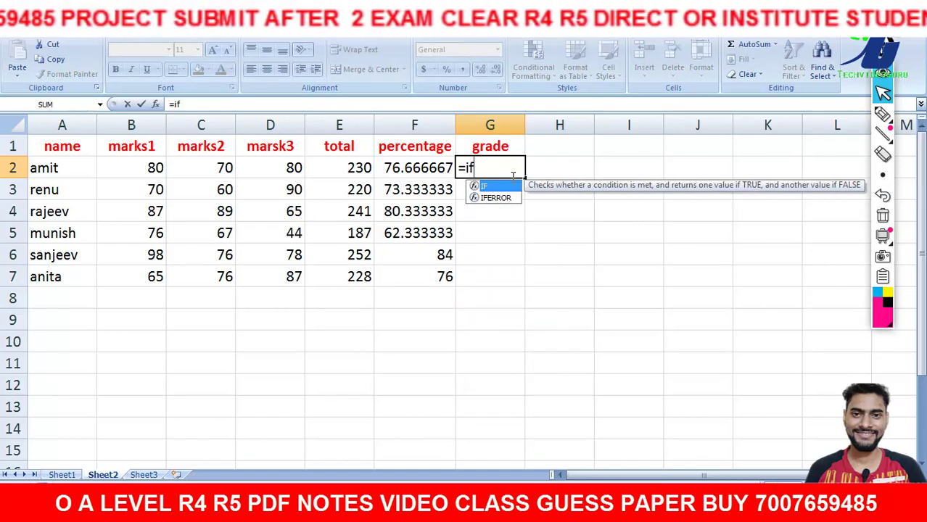
{"action": "type", "text": "("}
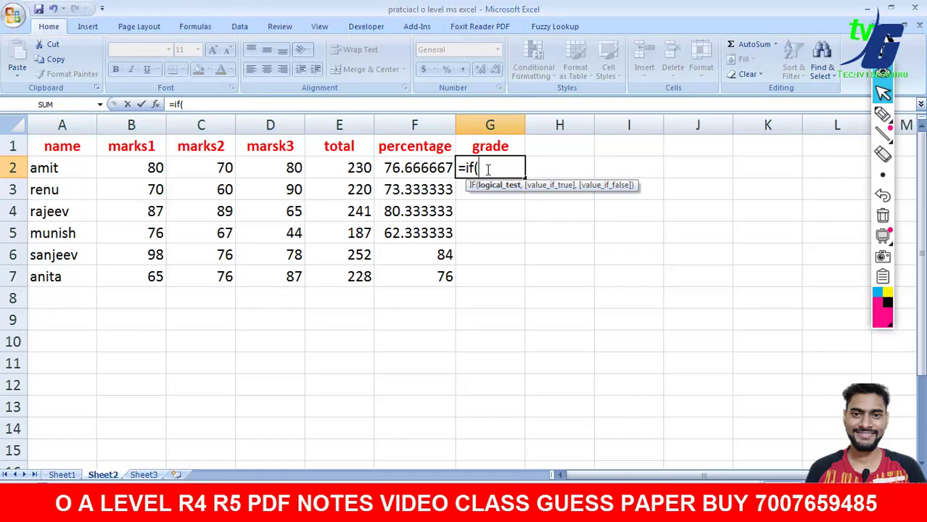
{"action": "type", "text": "f2"}
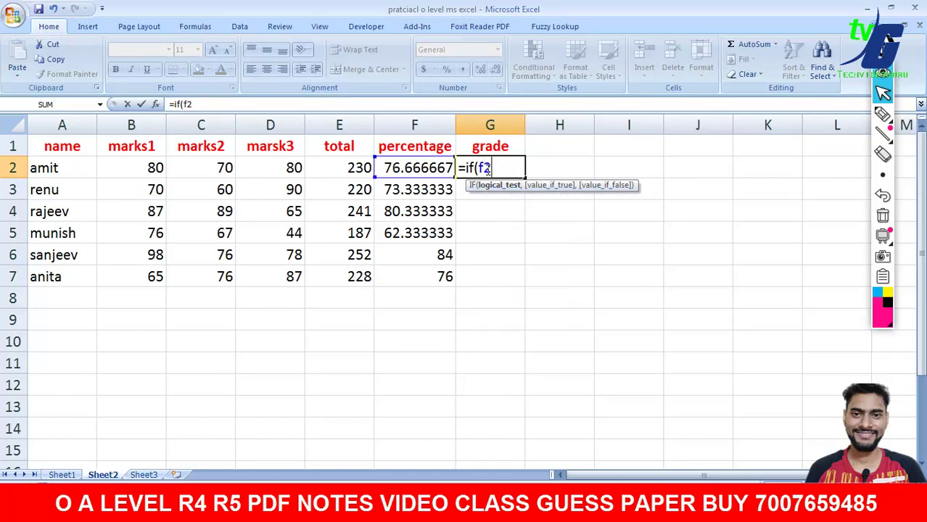
{"action": "type", "text": ">="}
{"action": "type", "text": "90"}
{"action": "type", "text": ",\""}
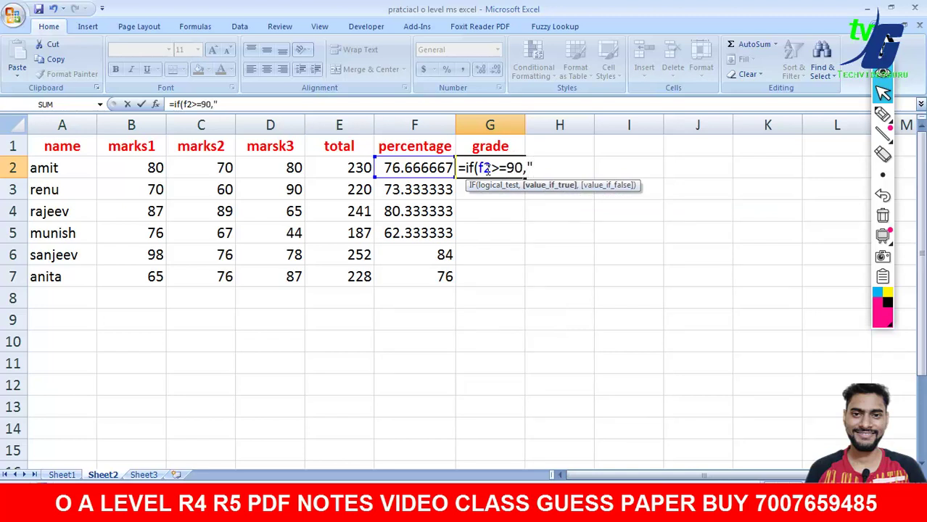
{"action": "type", "text": "A\""}
{"action": "type", "text": ","}
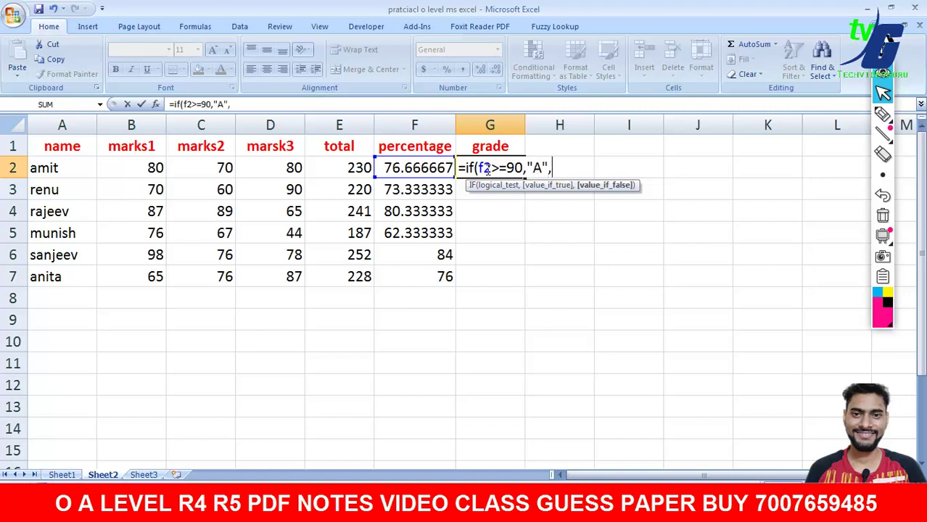
{"action": "type", "text": "if"}
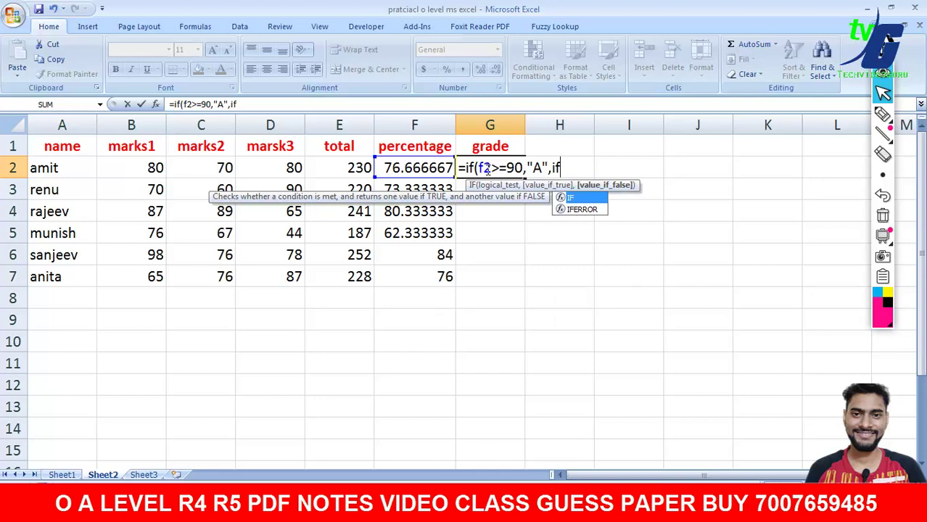
{"action": "type", "text": "(f"}
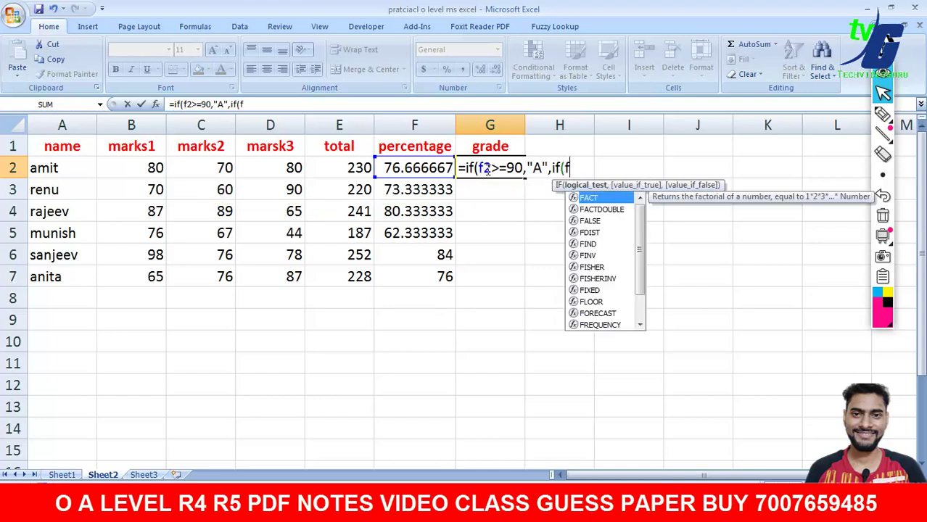
{"action": "type", "text": "2"}
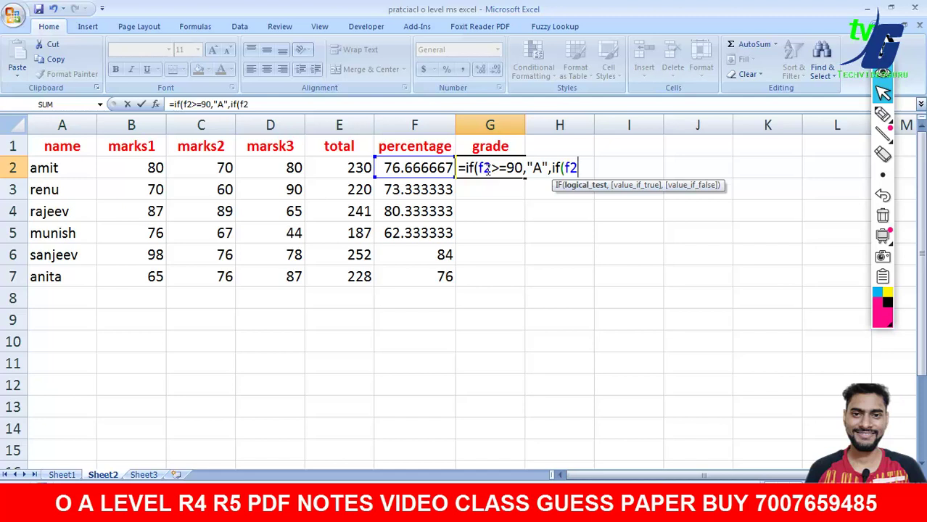
{"action": "type", "text": ">="}
{"action": "type", "text": "80,"}
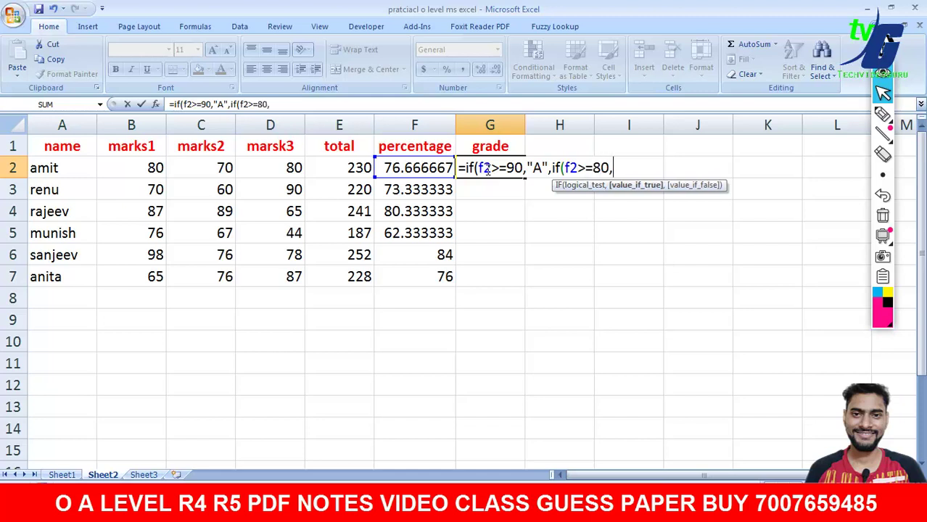
{"action": "type", "text": "\""}
{"action": "type", "text": "B"}
{"action": "type", "text": "\""}
{"action": "type", "text": ",if"}
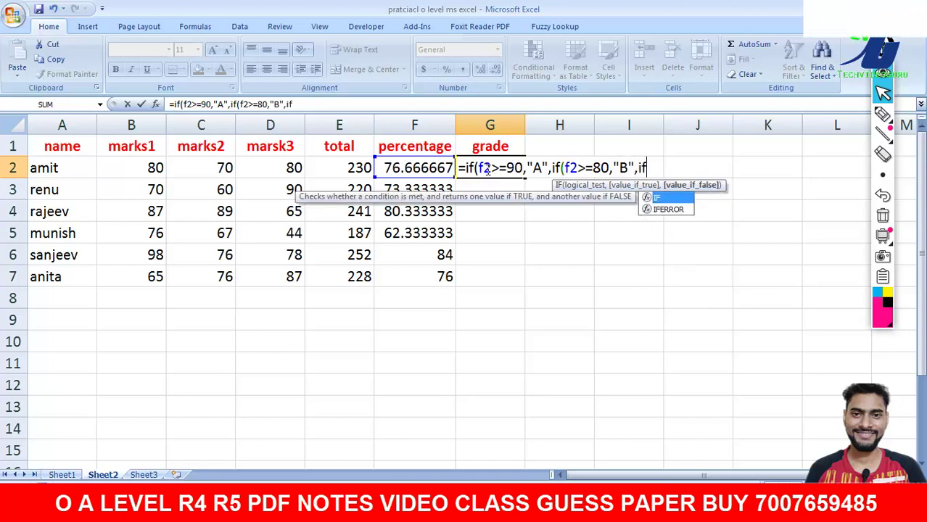
{"action": "type", "text": "(f"}
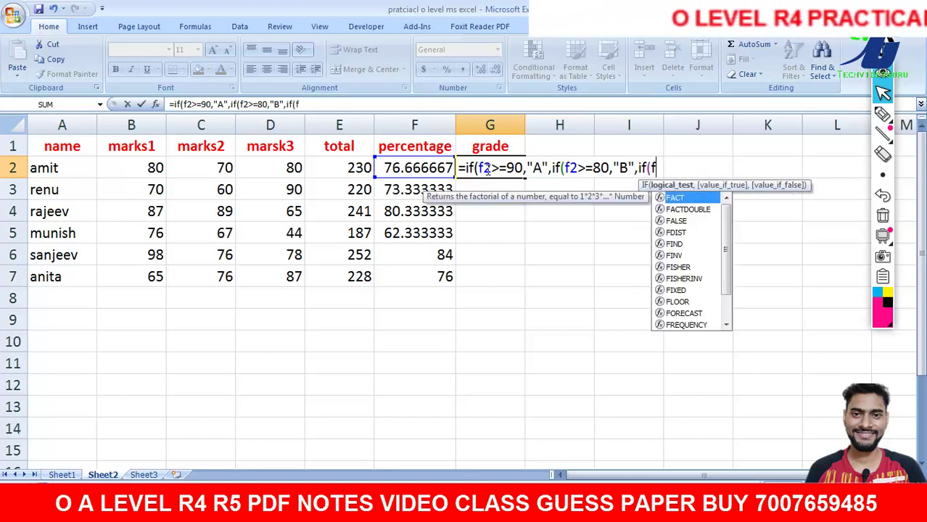
{"action": "type", "text": "2"}
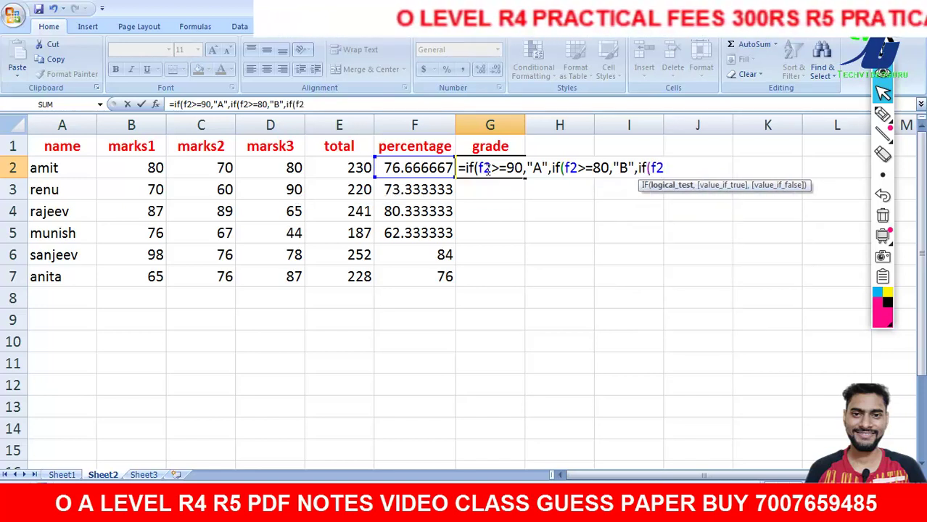
{"action": "type", "text": ">="}
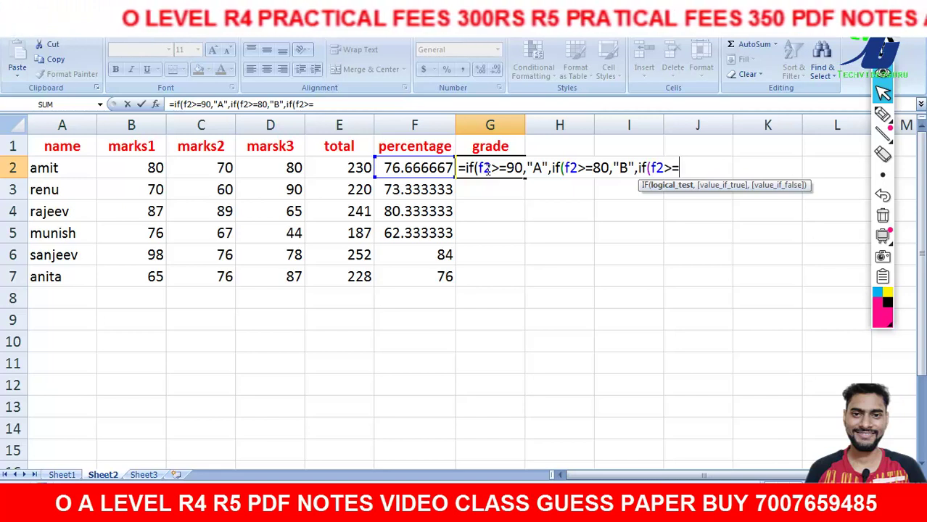
{"action": "type", "text": "70"}
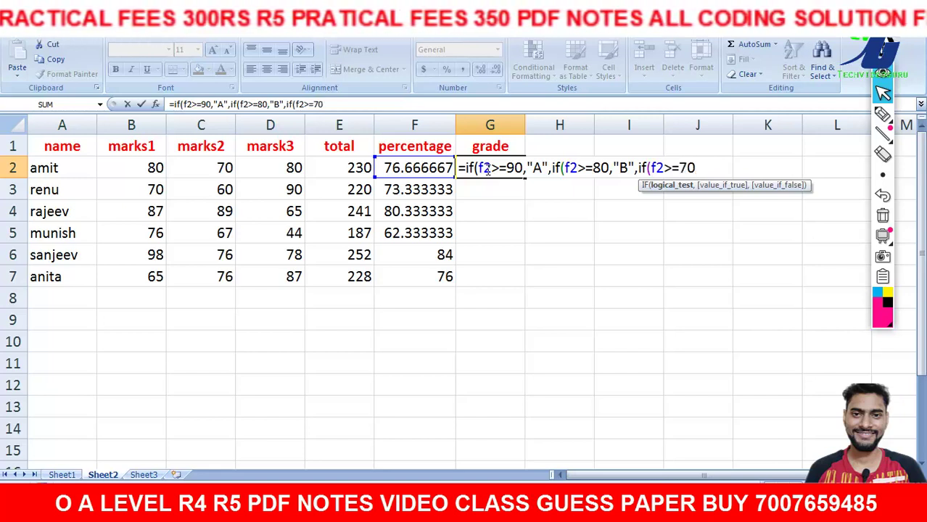
{"action": "type", "text": ",\""}
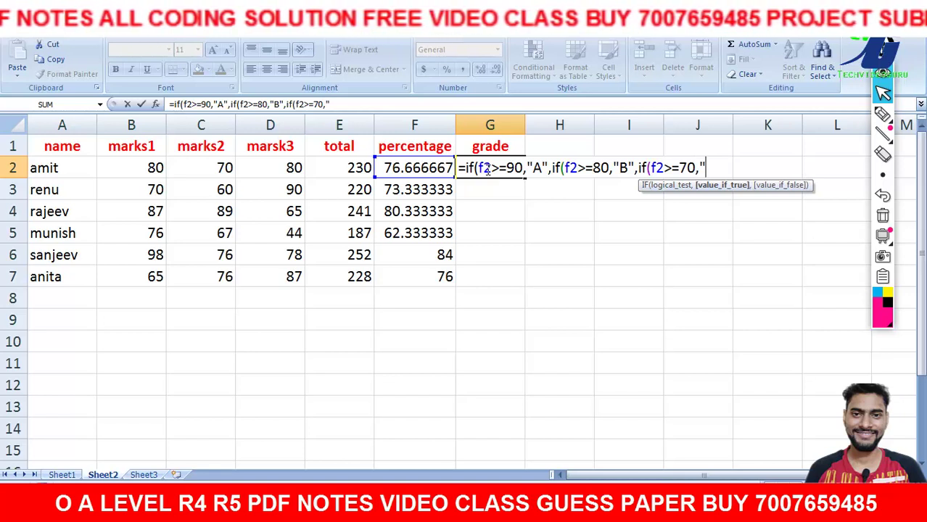
{"action": "type", "text": "C"}
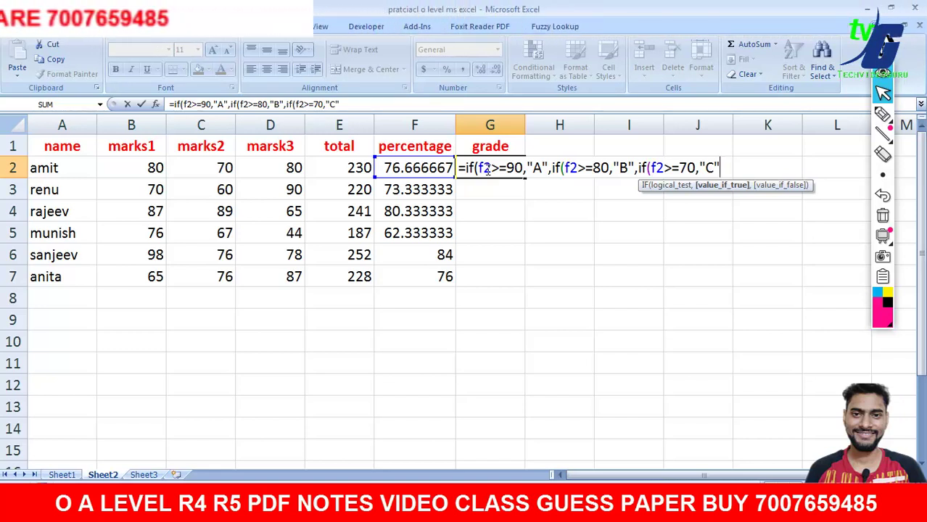
Finish G2's formula with ,if(f2>=60,"D","F"))))) so amit's grade shows C.
{"action": "type", "text": ",if"}
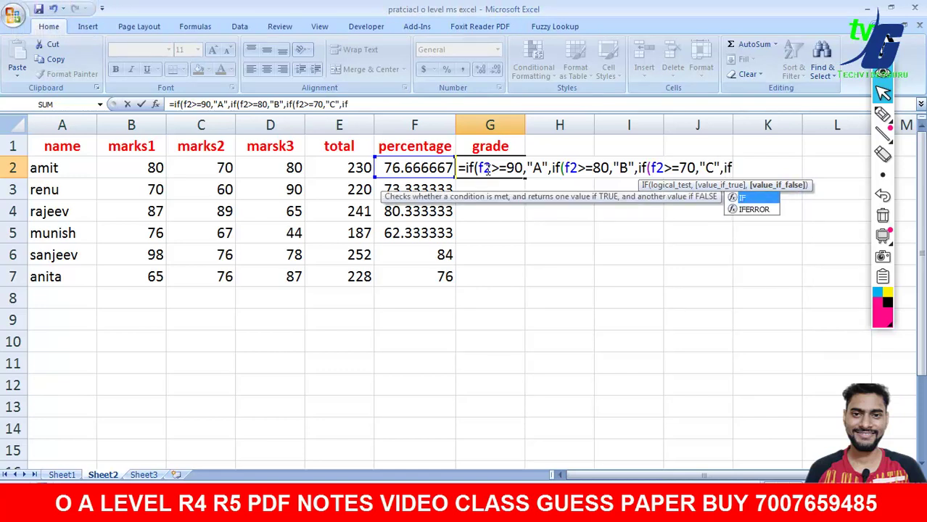
{"action": "type", "text": "(f2"}
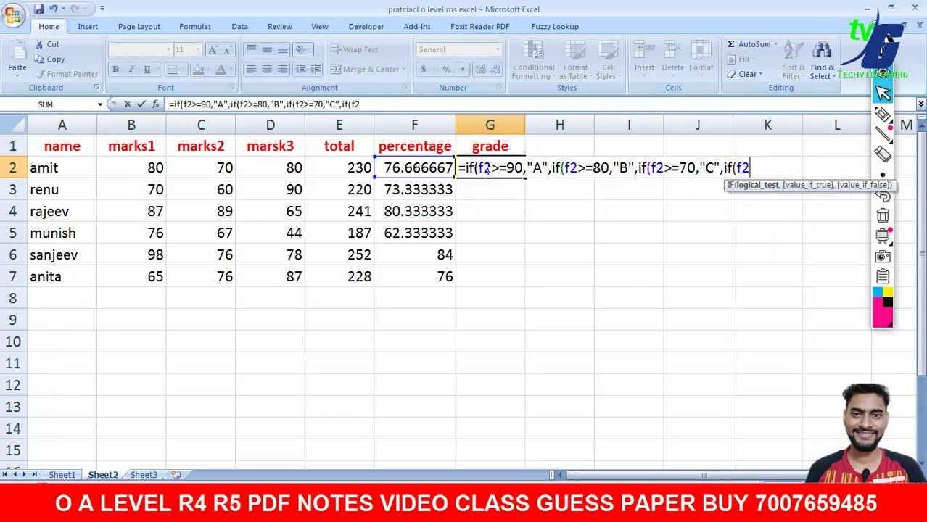
{"action": "type", "text": ">=60"}
{"action": "type", "text": ","}
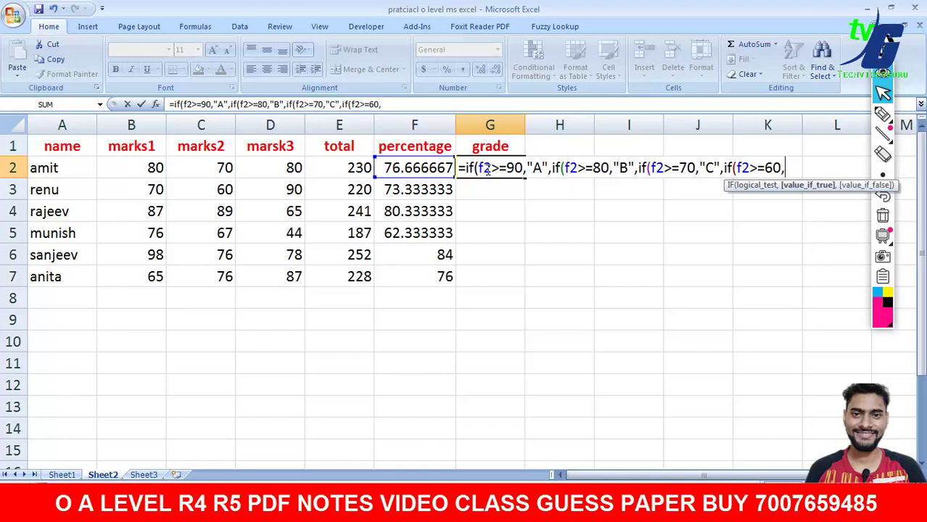
{"action": "type", "text": "\"D"}
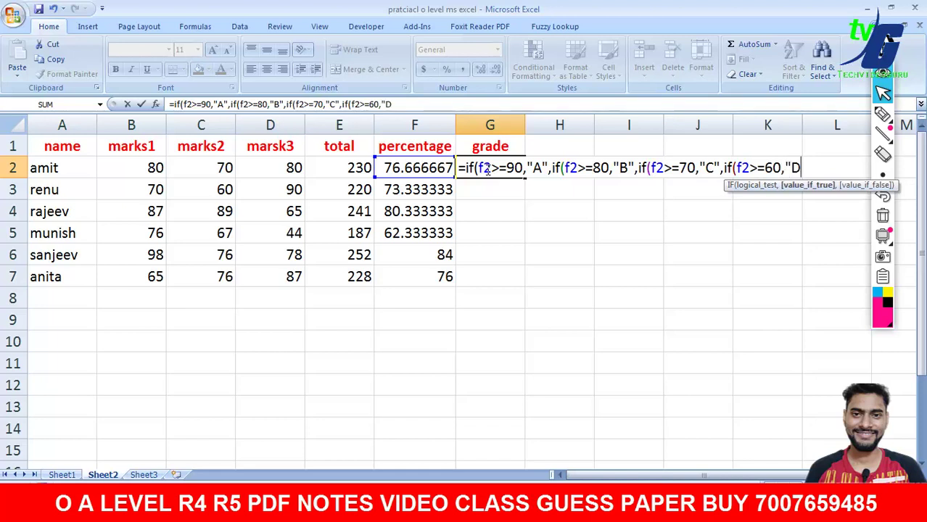
{"action": "type", "text": "\""}
{"action": "type", "text": ","}
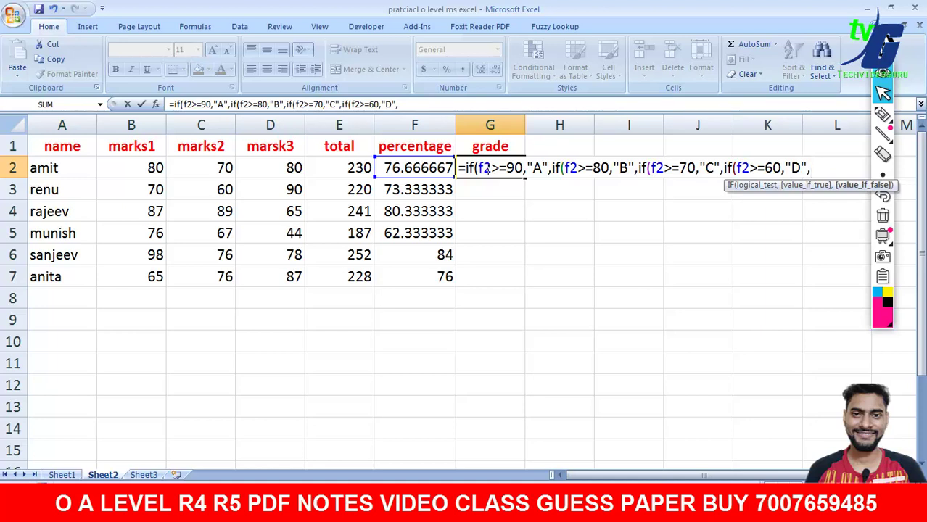
{"action": "type", "text": "\""}
{"action": "type", "text": "F\""}
{"action": "type", "text": ")))"}
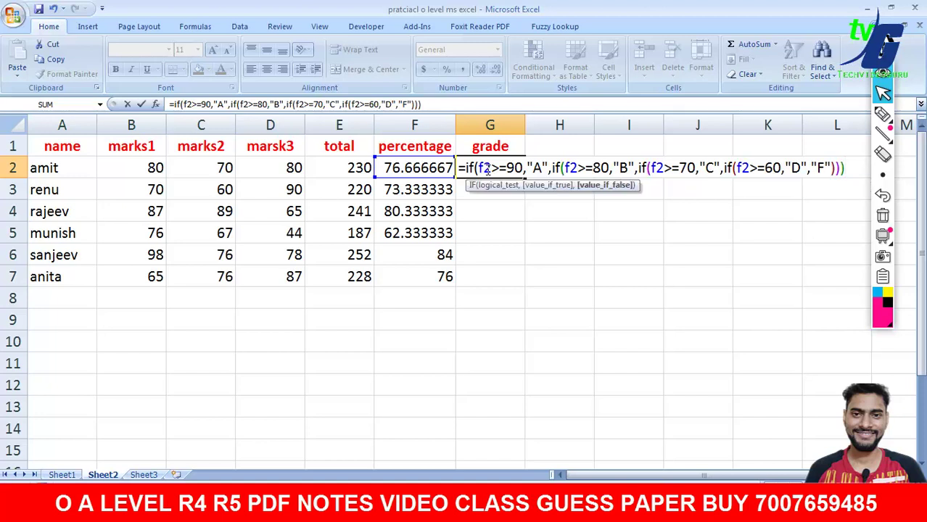
{"action": "type", "text": ")"}
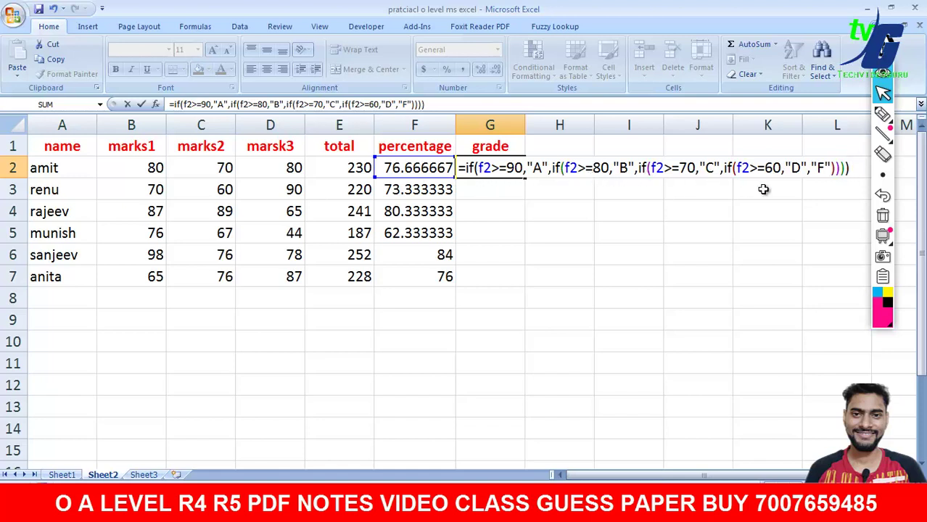
{"action": "key", "text": "Return"}
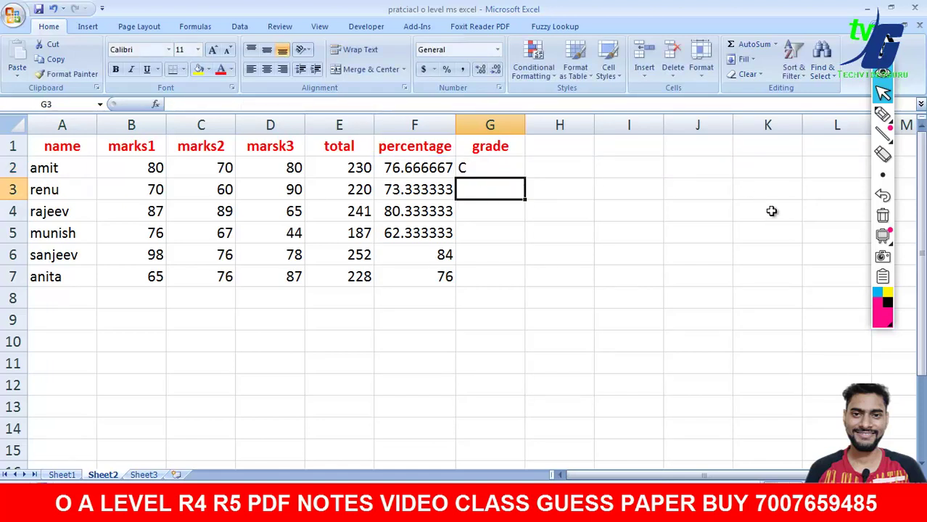
Circle amit's 76.666667 percentage in F2 with pen ink.
{"action": "left_click", "coordinate": [883, 113]}
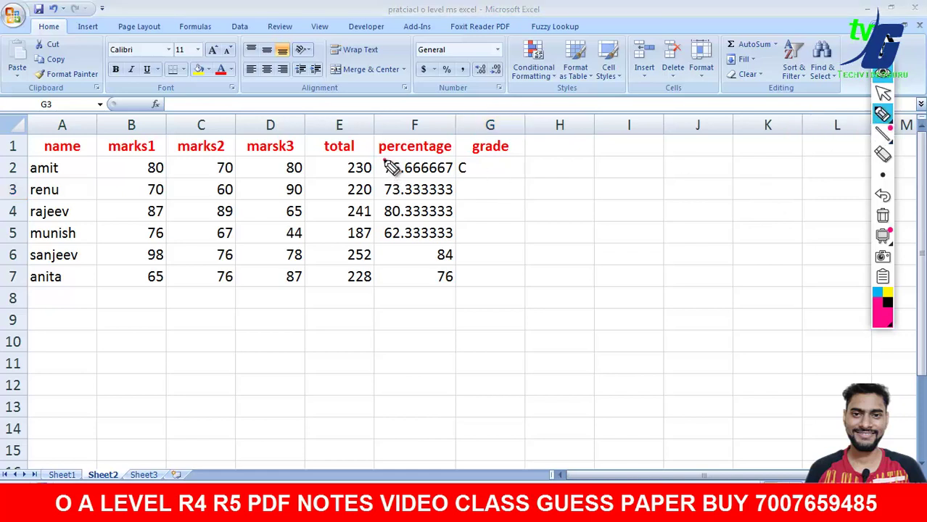
{"action": "mouse_move", "coordinate": [387, 161]}
{"action": "left_mouse_down"}
{"action": "mouse_move", "coordinate": [451, 179]}
{"action": "mouse_move", "coordinate": [457, 167]}
{"action": "left_mouse_up"}
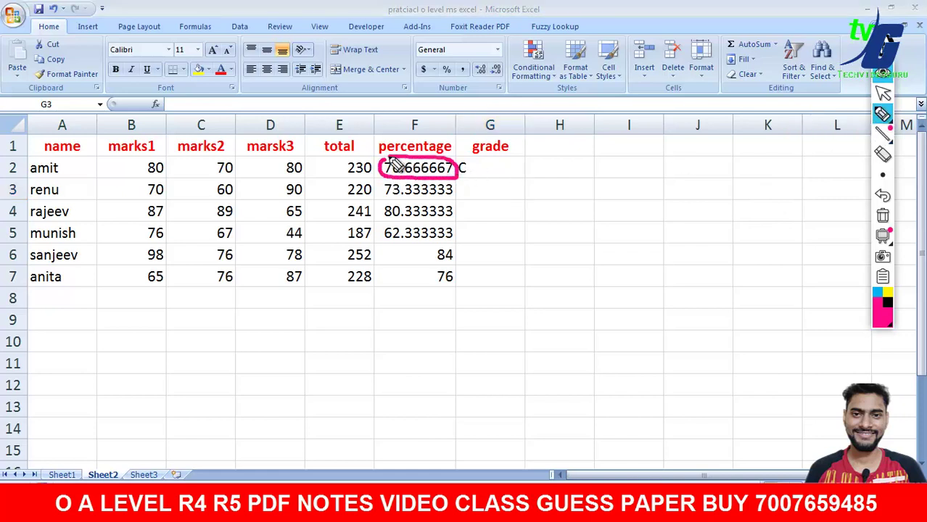
{"action": "left_click", "coordinate": [883, 94]}
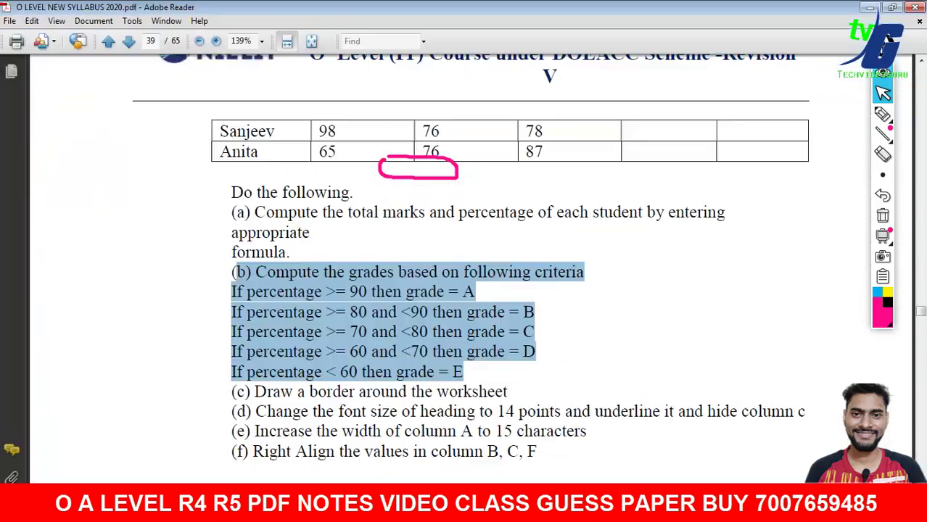
Highlight the '70 and <80' grade C range in the PDF criteria, then return to Excel.
{"action": "key", "text": "alt+Tab"}
{"action": "left_click", "coordinate": [401, 337]}
{"action": "left_click_drag", "start_coordinate": [351, 331], "coordinate": [462, 333]}
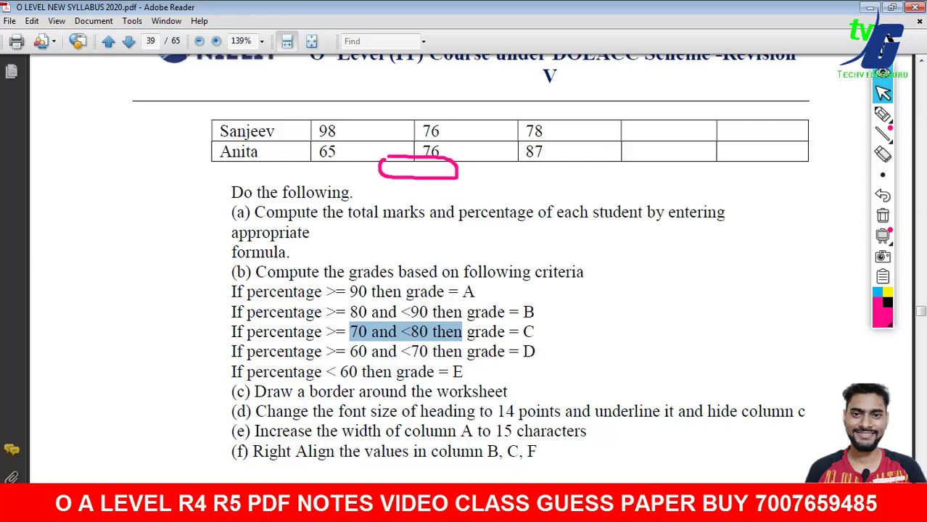
{"action": "key", "text": "alt+Tab"}
{"action": "left_click", "coordinate": [597, 314]}
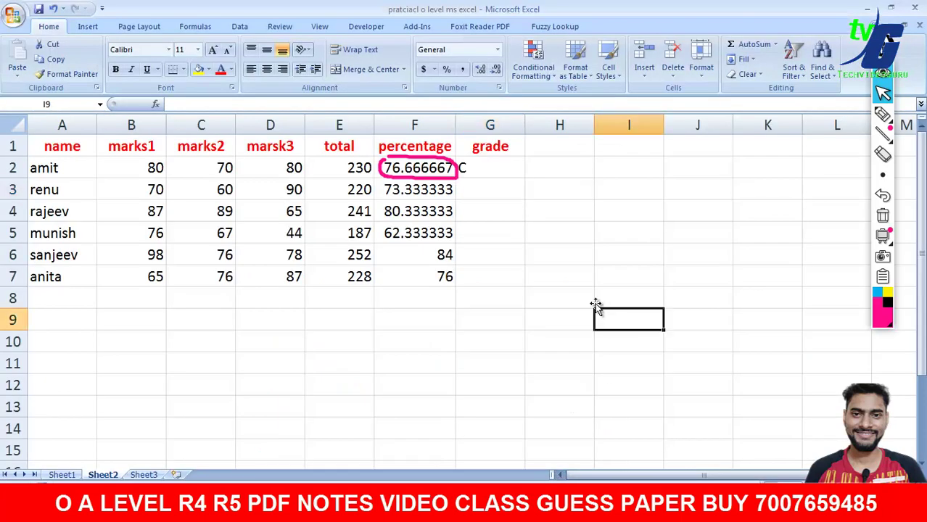
Center G2's grade and fill its formula down to G7, giving C, C, B, D, B, C.
{"action": "left_click", "coordinate": [883, 215]}
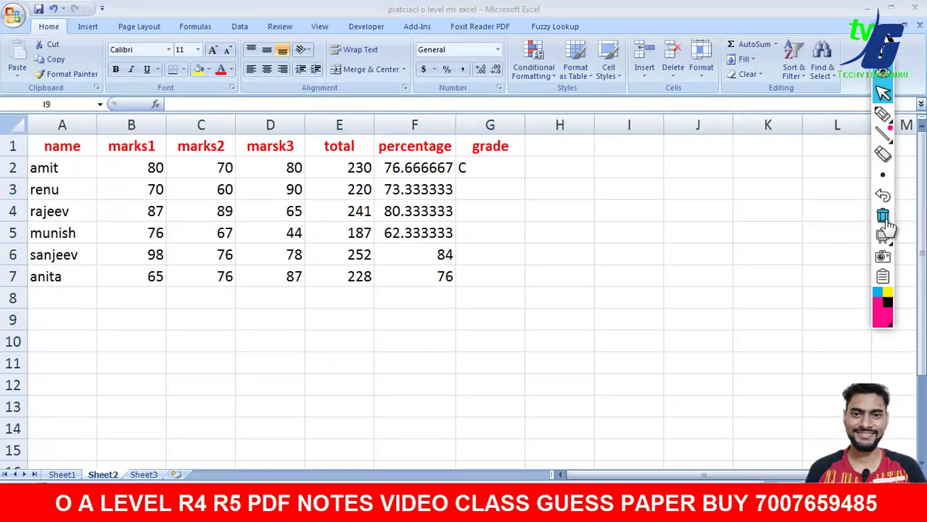
{"action": "left_click", "coordinate": [502, 169]}
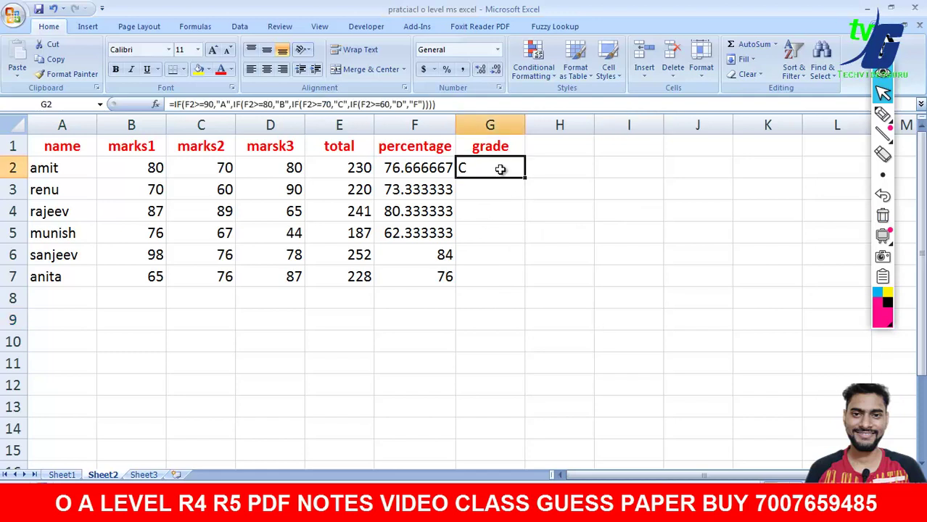
{"action": "left_click", "coordinate": [267, 69]}
{"action": "left_click", "coordinate": [666, 205]}
{"action": "left_click", "coordinate": [500, 178]}
{"action": "left_click_drag", "start_coordinate": [523, 179], "coordinate": [525, 287]}
{"action": "left_click", "coordinate": [613, 297]}
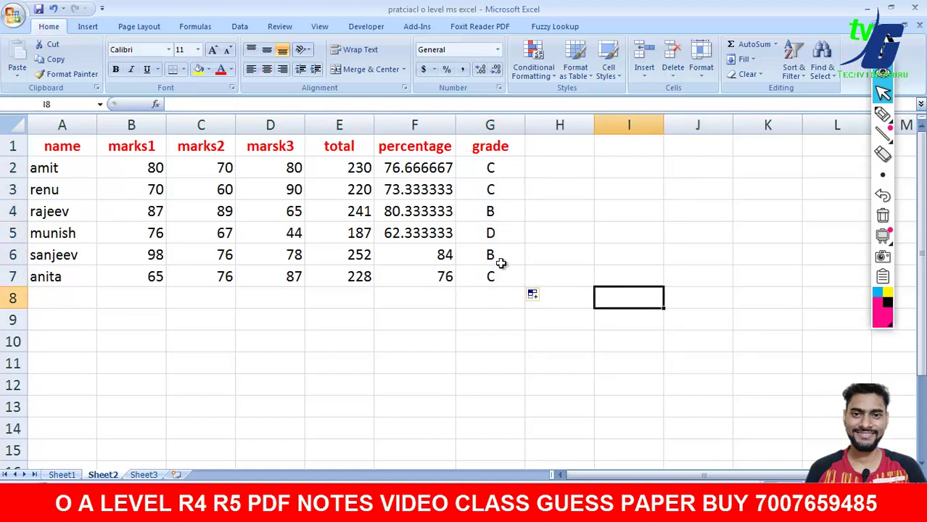
{"action": "left_click", "coordinate": [443, 259]}
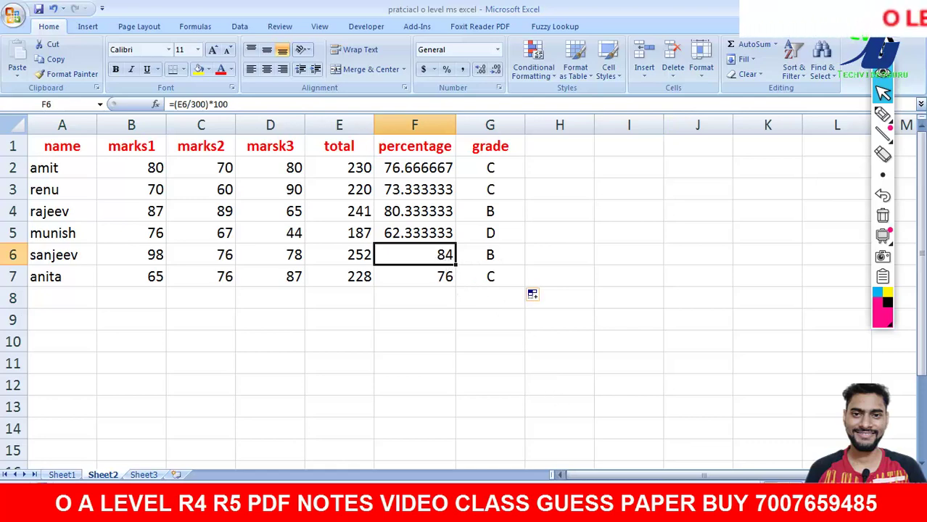
Highlight the '80 and <90' grade B range in the PDF, then return to Excel.
{"action": "key", "text": "alt+Tab"}
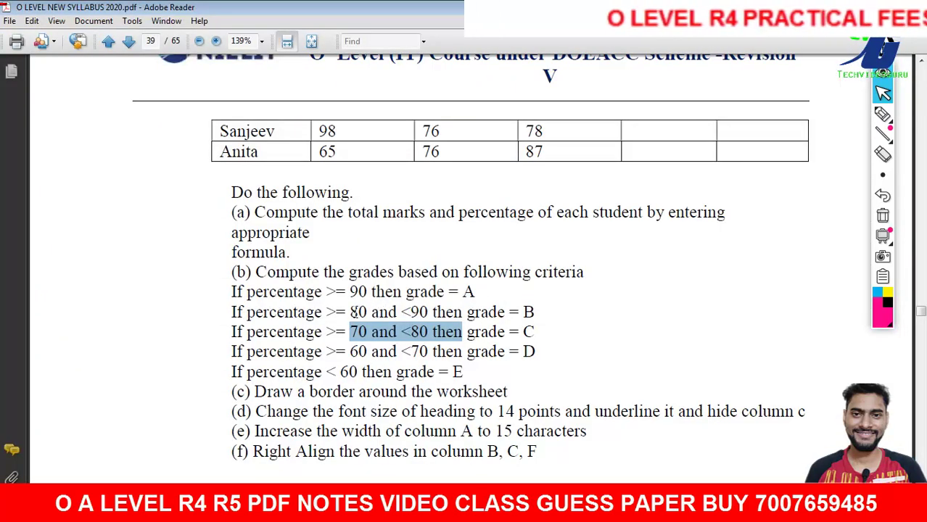
{"action": "left_click_drag", "start_coordinate": [350, 312], "coordinate": [428, 312]}
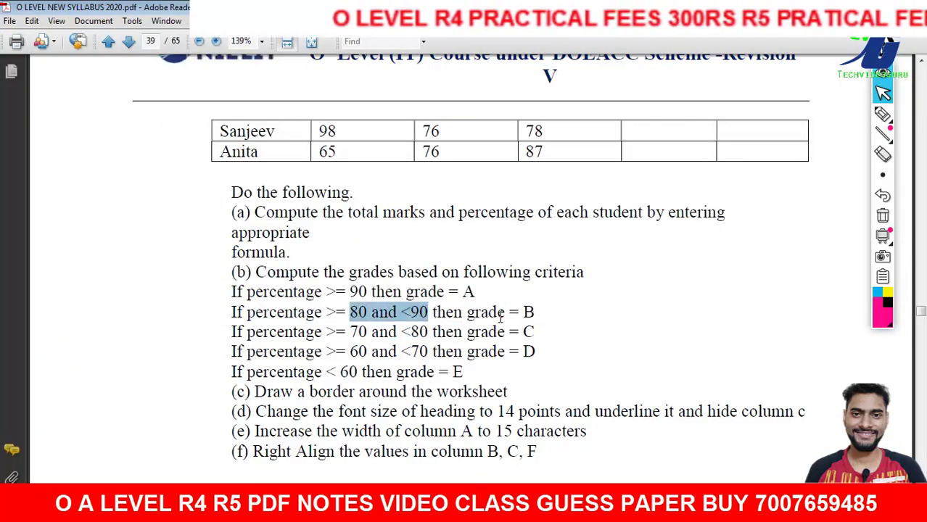
{"action": "left_click_drag", "start_coordinate": [350, 312], "coordinate": [462, 313]}
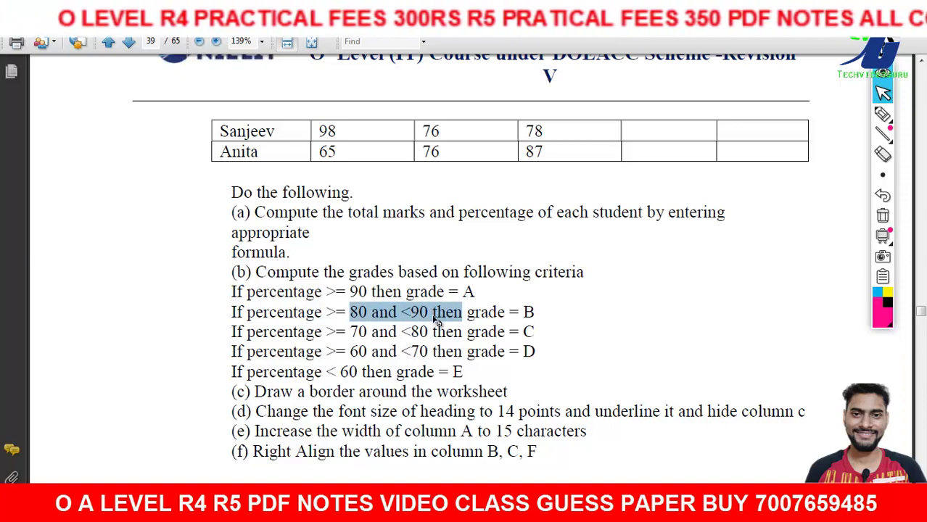
{"action": "key", "text": "alt+Tab"}
{"action": "left_click", "coordinate": [602, 334]}
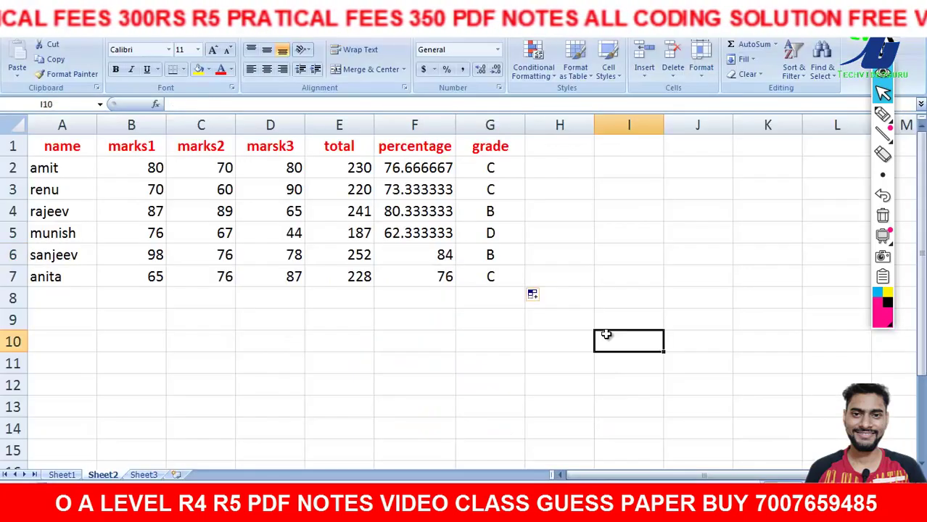
{"action": "left_click", "coordinate": [431, 301]}
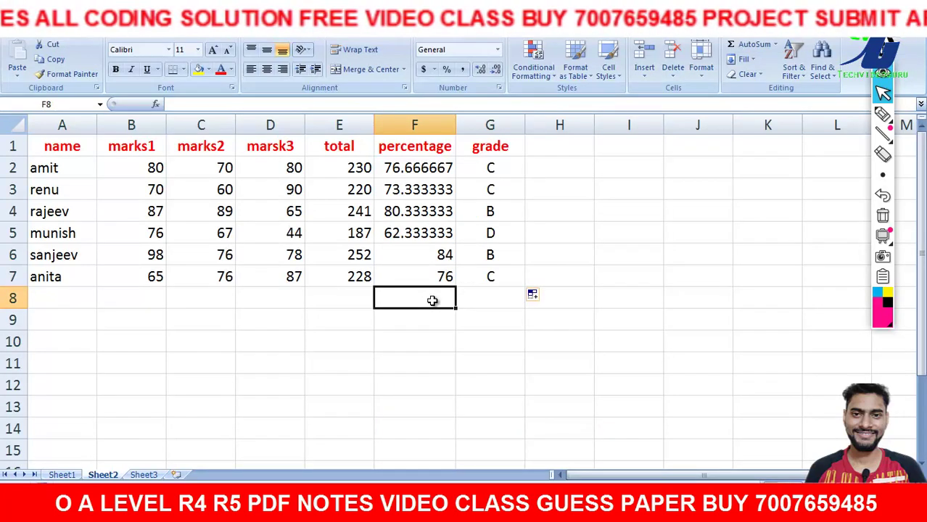
{"action": "type", "text": "9"}
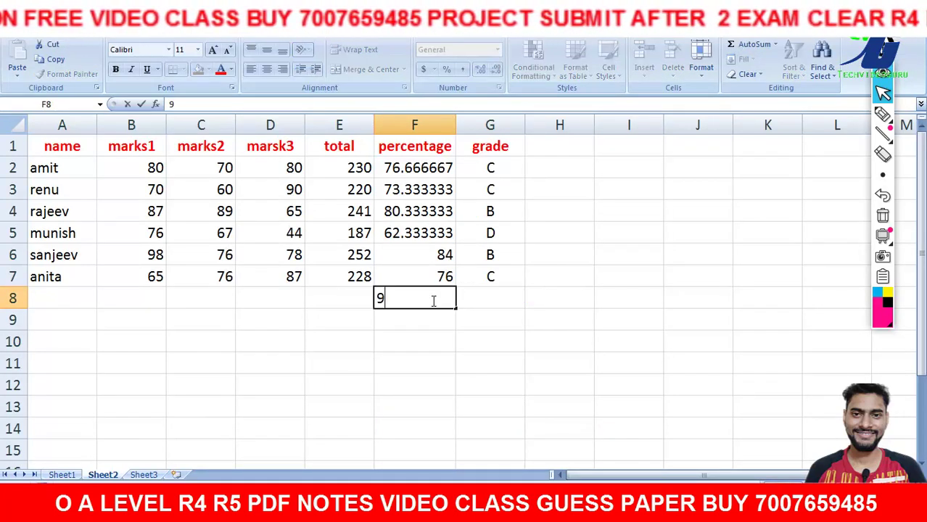
{"action": "type", "text": "1"}
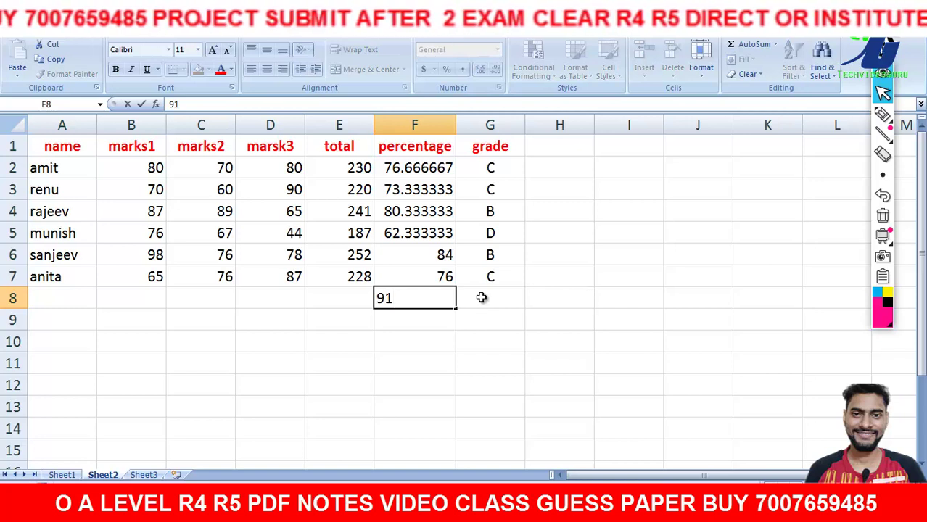
{"action": "left_click", "coordinate": [481, 298]}
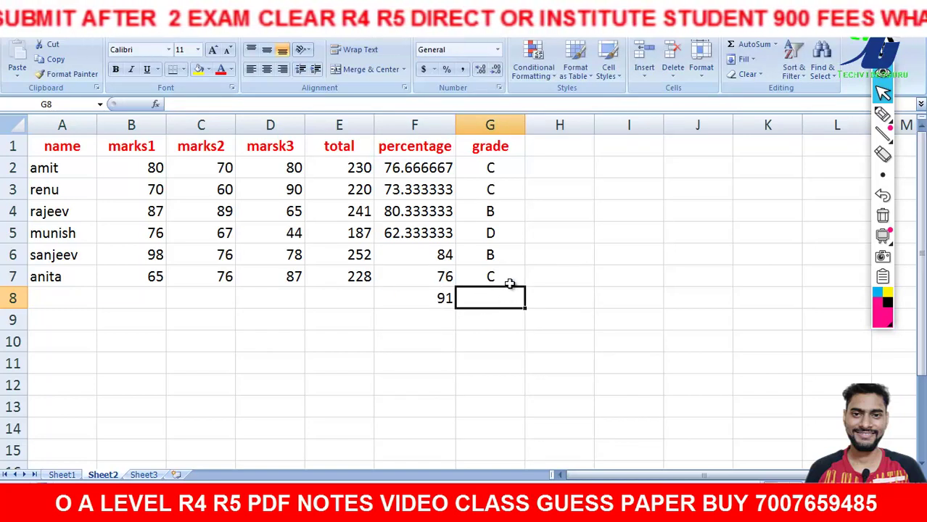
{"action": "left_click", "coordinate": [510, 283]}
{"action": "left_click_drag", "start_coordinate": [525, 287], "coordinate": [528, 300]}
{"action": "left_click", "coordinate": [548, 300]}
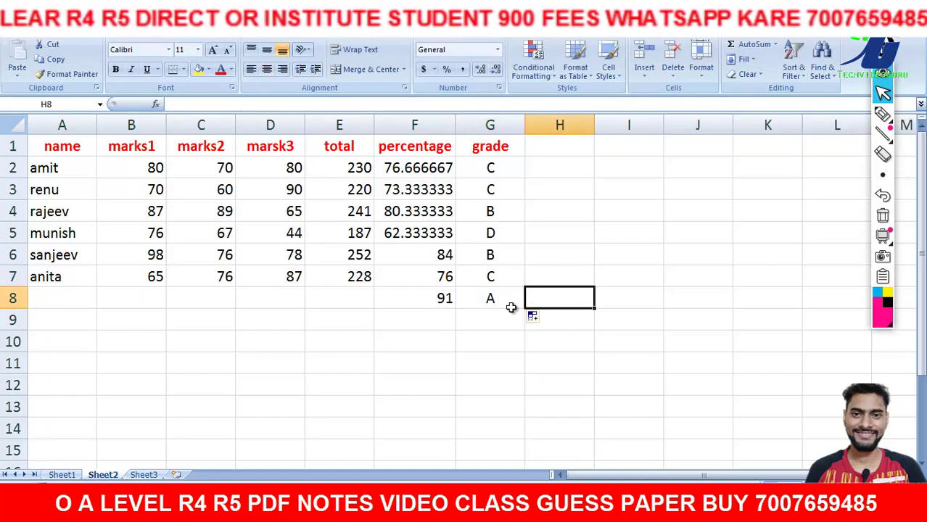
{"action": "left_click", "coordinate": [442, 297]}
{"action": "left_click", "coordinate": [501, 302]}
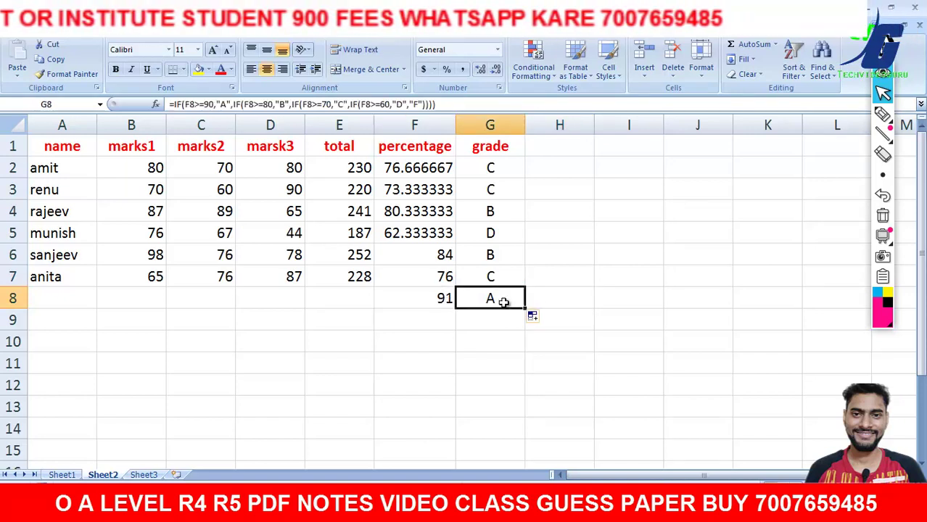
{"action": "left_click", "coordinate": [443, 298]}
{"action": "left_click", "coordinate": [493, 297]}
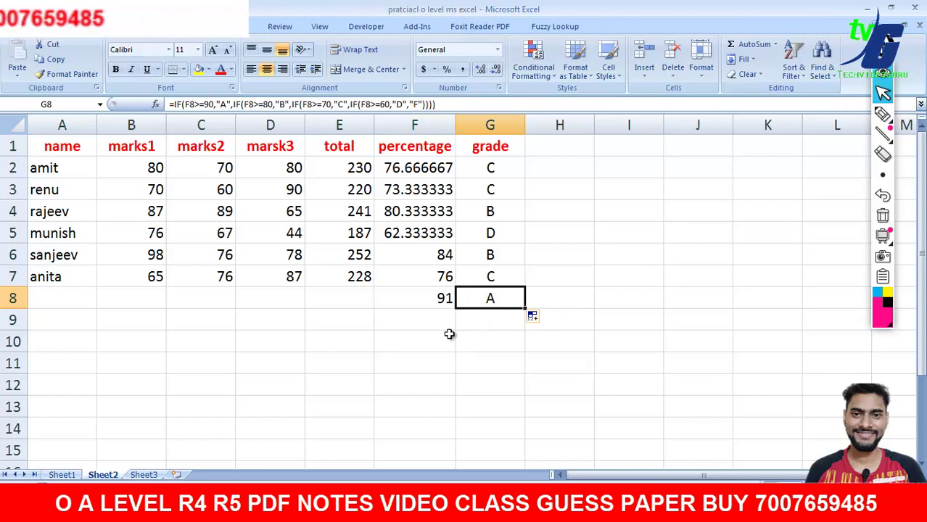
{"action": "left_click_drag", "start_coordinate": [440, 298], "coordinate": [491, 305]}
{"action": "key", "text": "Delete"}
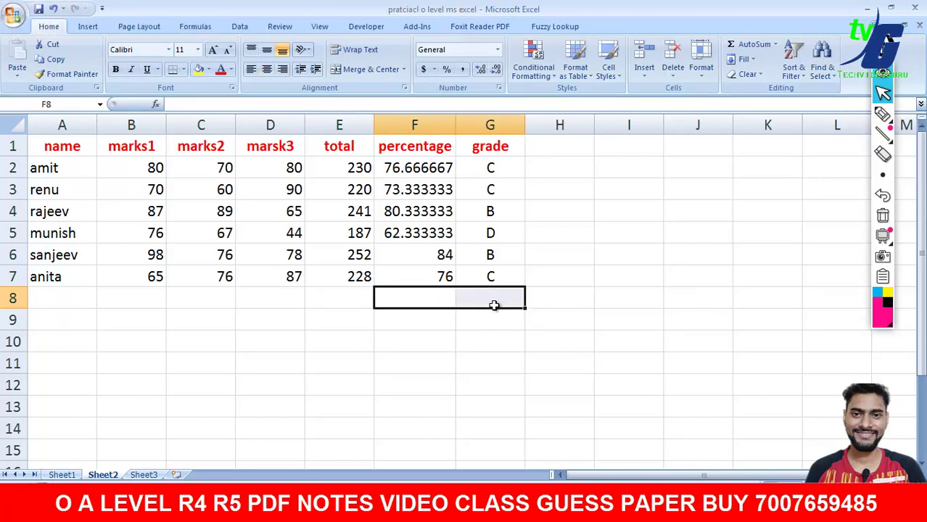
Inspect E2's SUM and F2's percentage formulas without changes, then switch to the assignment PDF.
{"action": "left_click", "coordinate": [337, 169]}
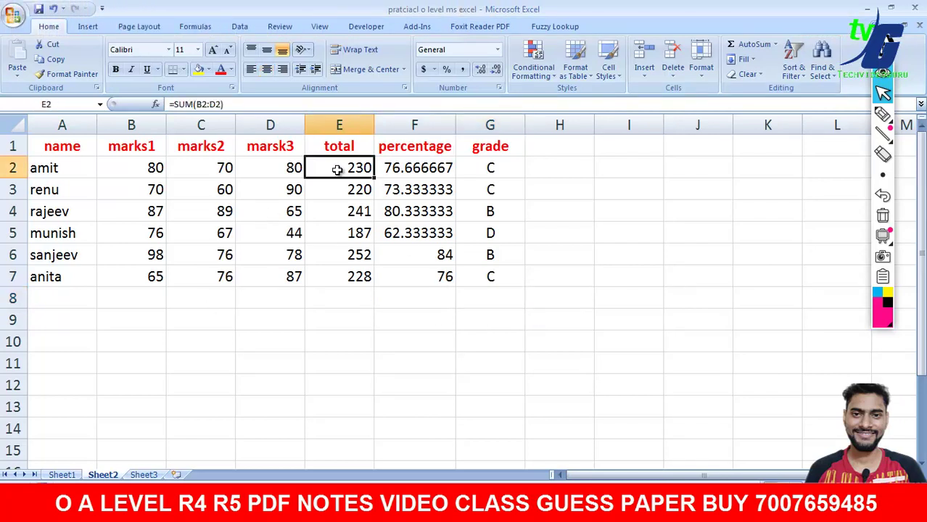
{"action": "double_click", "coordinate": [338, 169]}
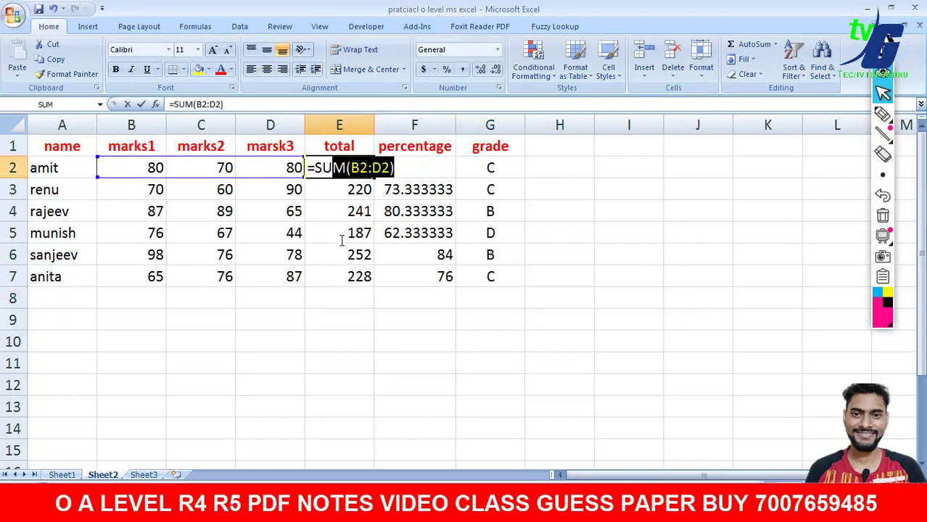
{"action": "left_click", "coordinate": [411, 188]}
{"action": "double_click", "coordinate": [410, 168]}
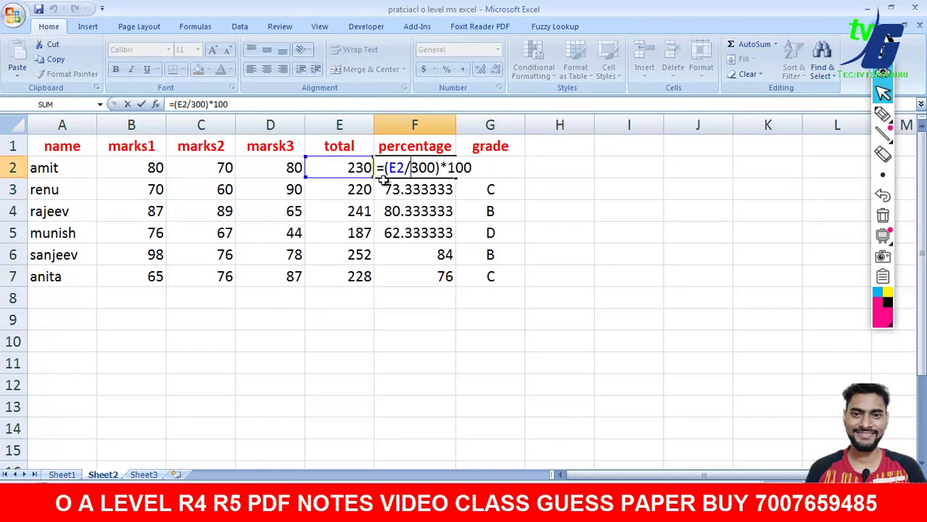
{"action": "left_click", "coordinate": [612, 223]}
{"action": "left_click", "coordinate": [415, 355]}
{"action": "key", "text": "Escape"}
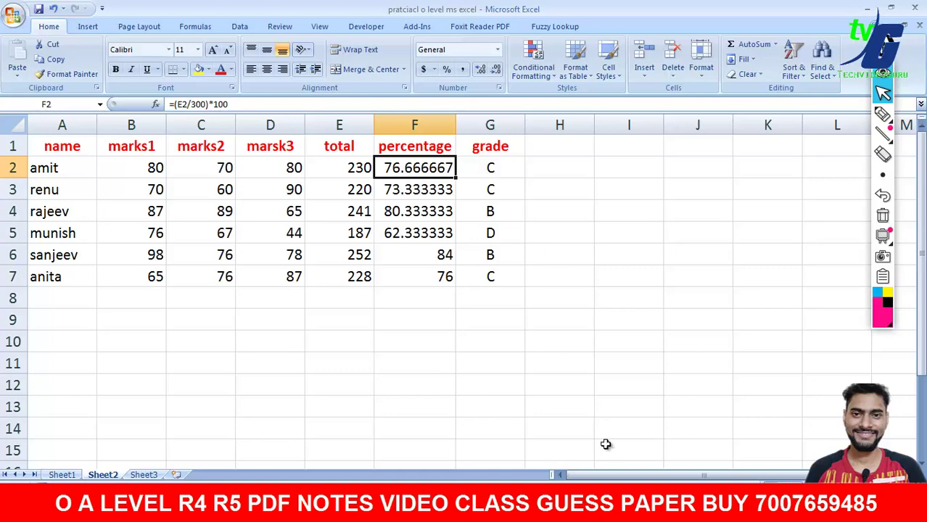
{"action": "key", "text": "alt+Tab"}
{"action": "scroll", "coordinate": [425, 252], "scroll_direction": "up", "scroll_amount": 2}
Scroll the PDF up to the page 37 marks table, then return to Excel.
{"action": "scroll", "coordinate": [428, 248], "scroll_direction": "up", "scroll_amount": 5}
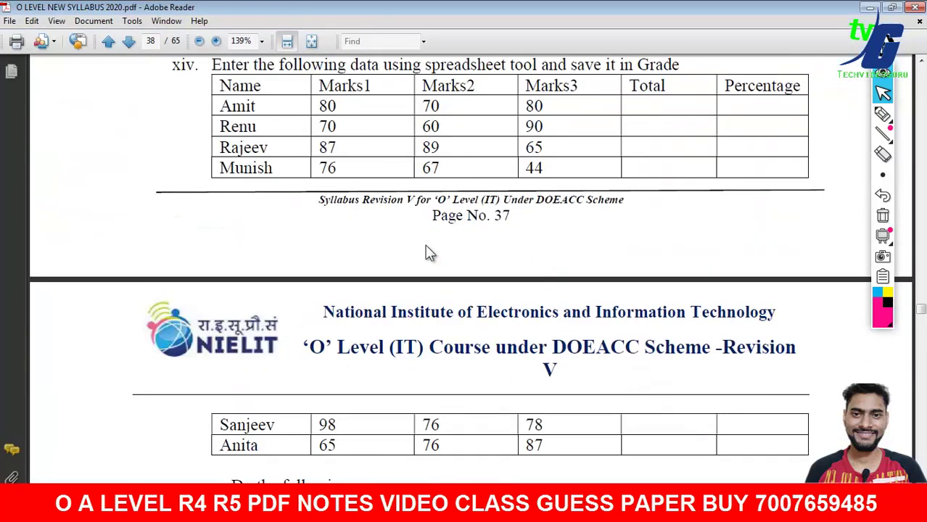
{"action": "scroll", "coordinate": [428, 250], "scroll_direction": "up", "scroll_amount": 4}
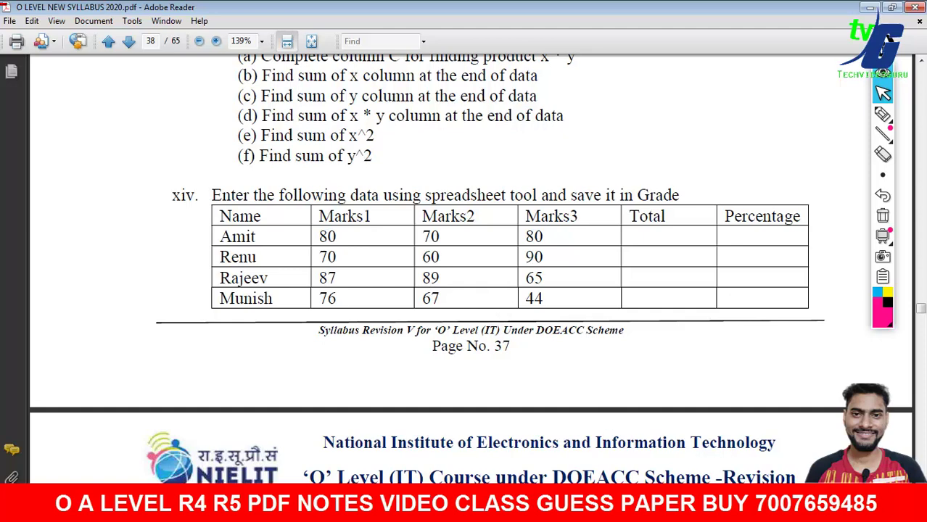
{"action": "key", "text": "alt+Tab"}
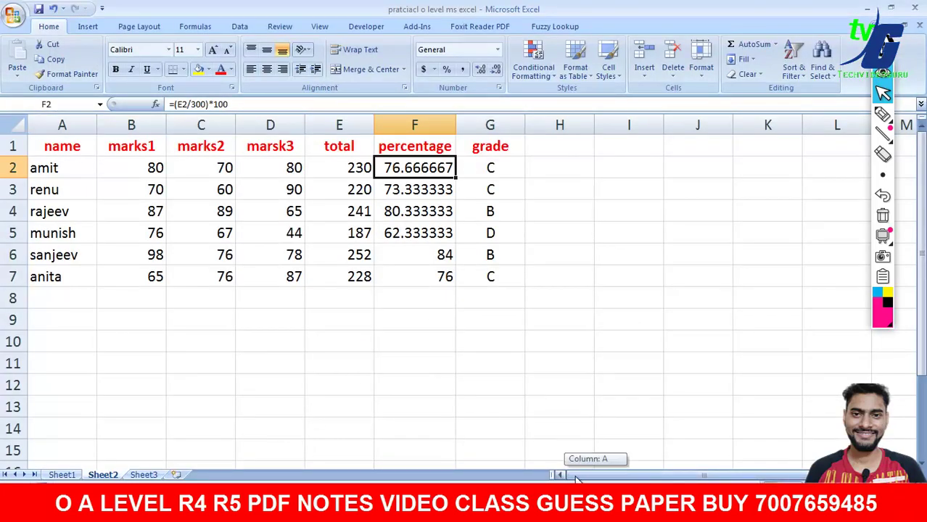
Correct renu's percentage formula in F3 to divide by 300, giving 73.333333.
{"action": "left_click", "coordinate": [427, 191]}
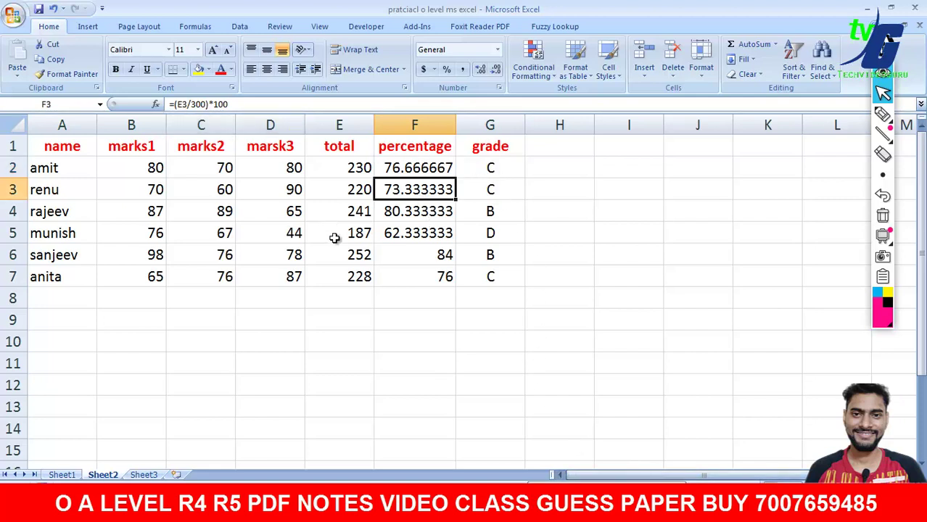
{"action": "left_click", "coordinate": [207, 104]}
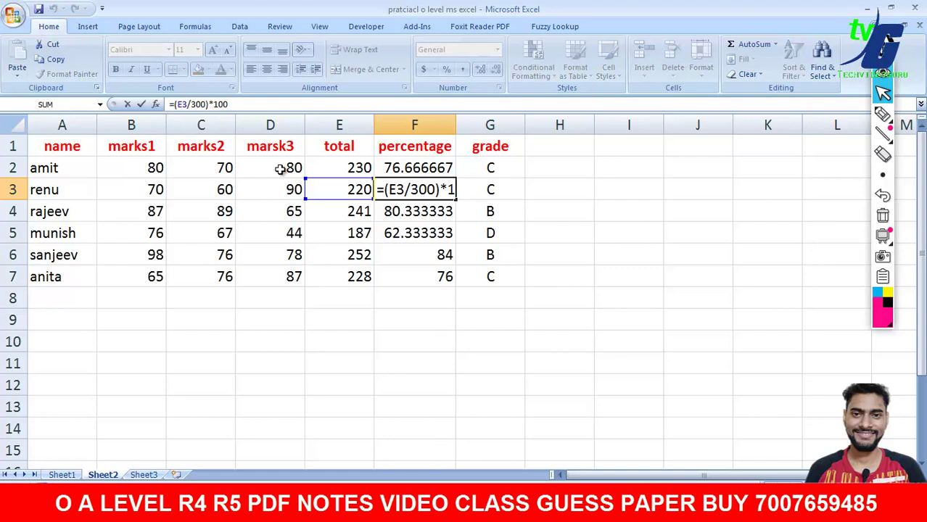
{"action": "key", "text": "BackSpace"}
{"action": "key", "text": "BackSpace"}
{"action": "key", "text": "BackSpace"}
{"action": "type", "text": "50"}
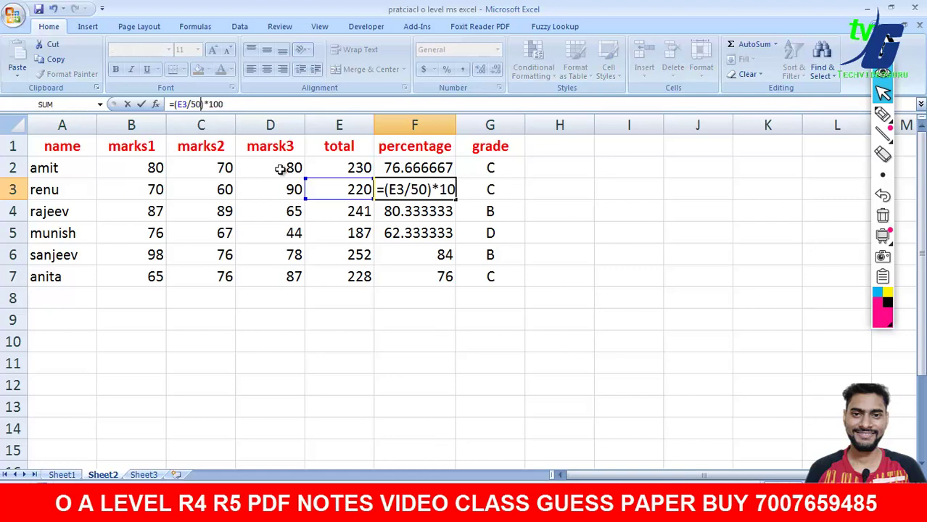
{"action": "type", "text": "0"}
{"action": "key", "text": "Return"}
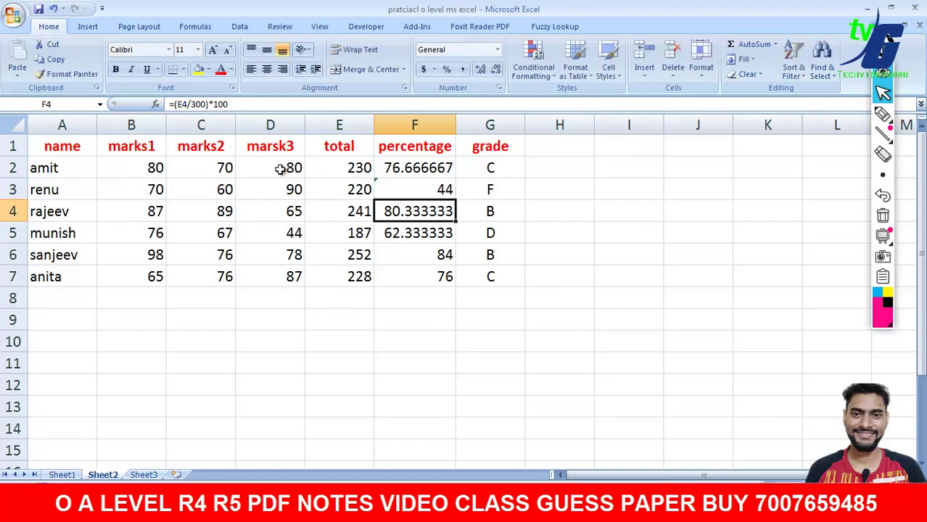
{"action": "left_click", "coordinate": [676, 246]}
{"action": "left_click", "coordinate": [438, 193]}
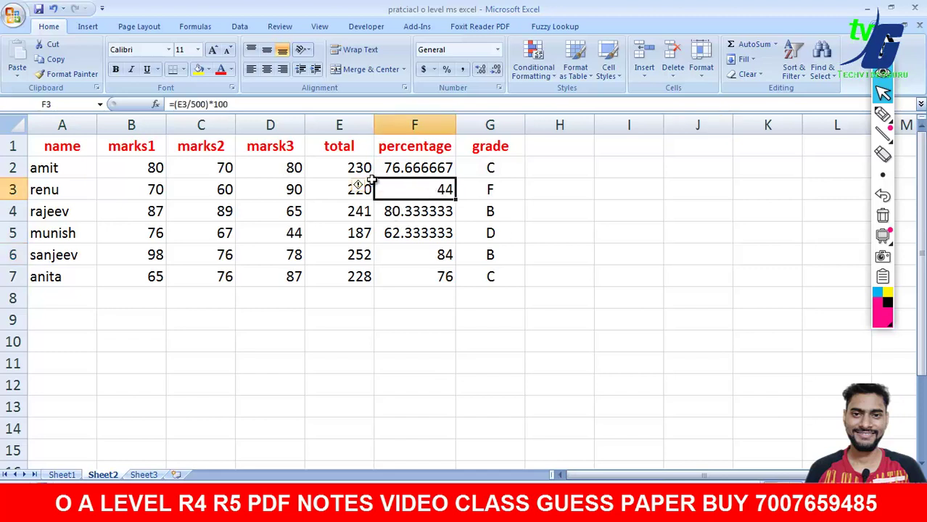
{"action": "key", "text": "Home"}
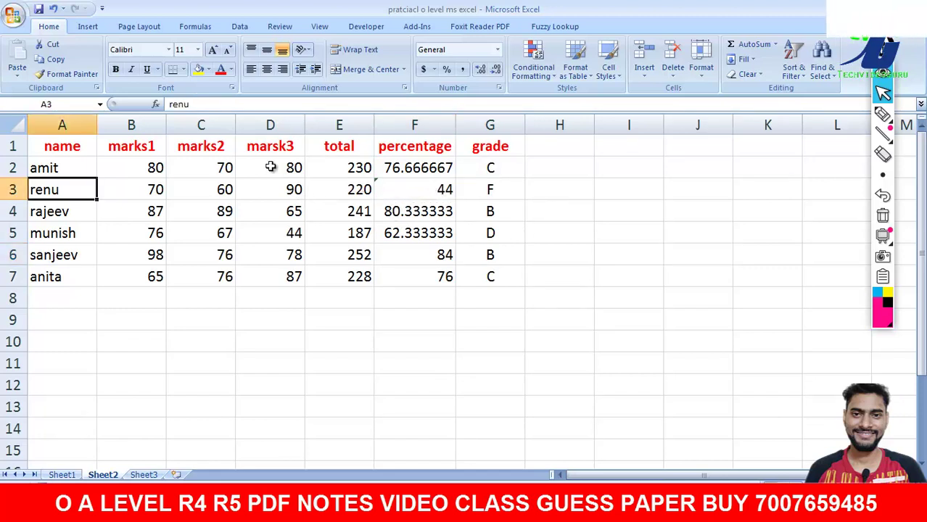
{"action": "left_click", "coordinate": [412, 199]}
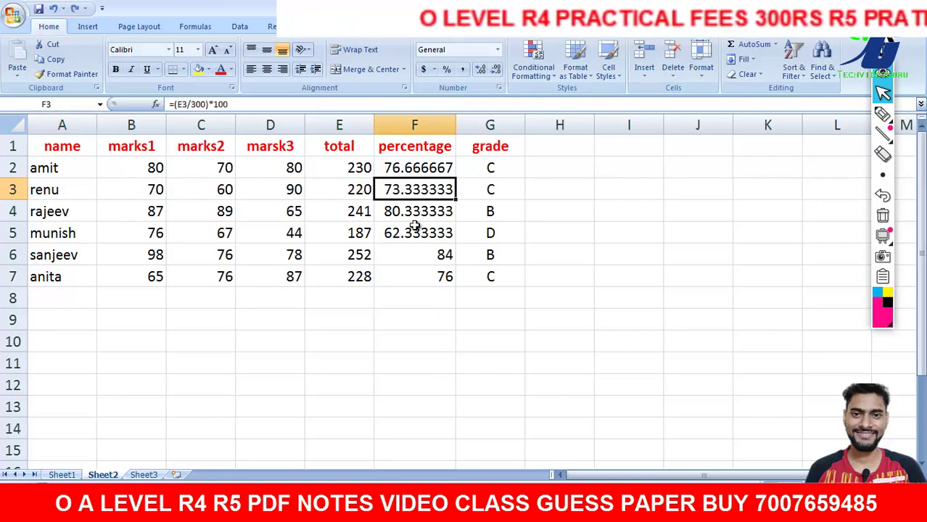
{"action": "left_click", "coordinate": [587, 270]}
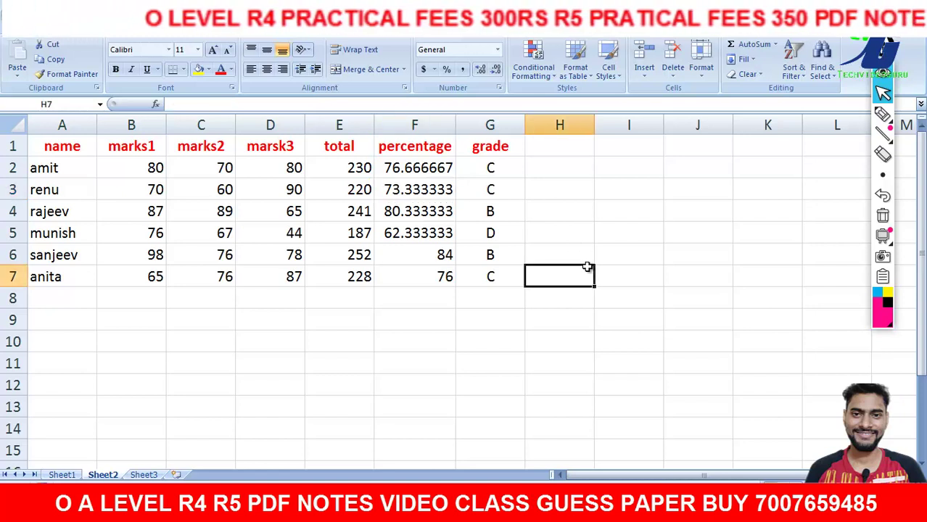
{"action": "left_click", "coordinate": [559, 356]}
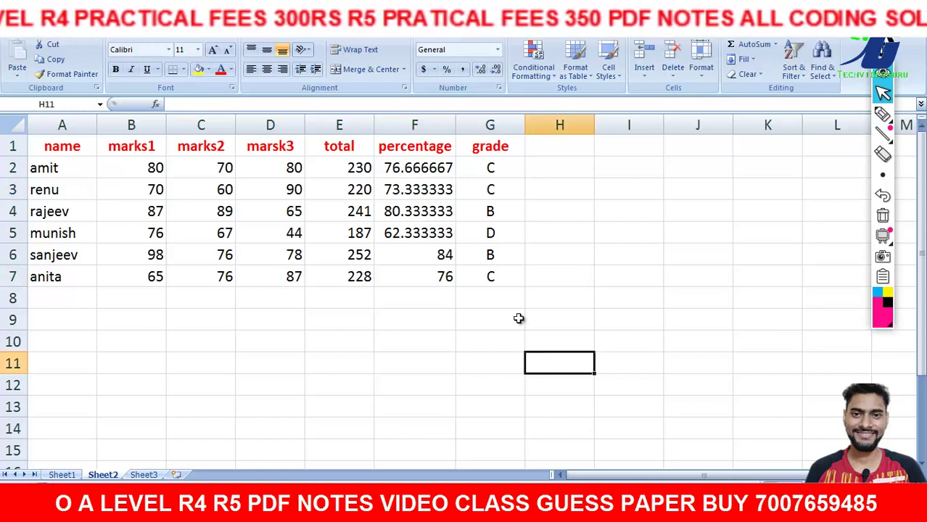
Check the nested IF grade formulas down column G, leaving G2 unchanged.
{"action": "left_click", "coordinate": [505, 167]}
{"action": "left_click", "coordinate": [502, 190]}
{"action": "left_click", "coordinate": [502, 208]}
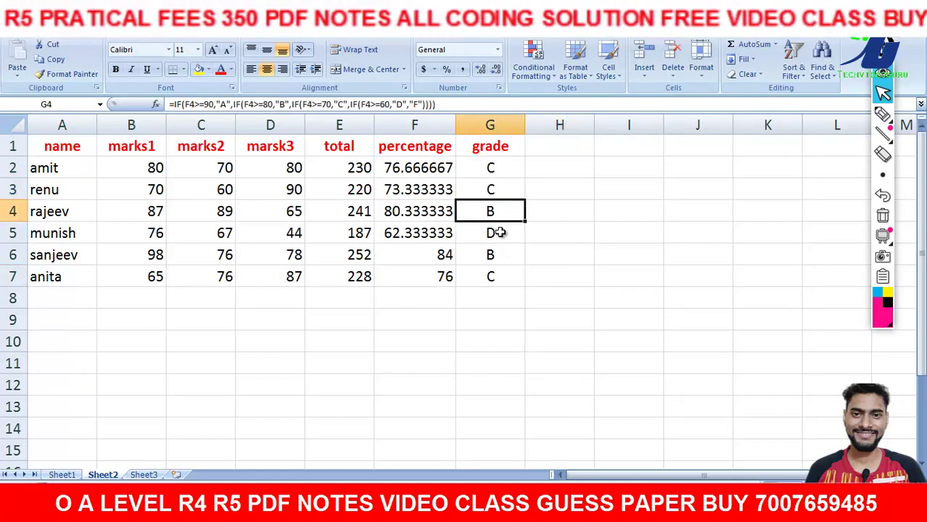
{"action": "left_click", "coordinate": [497, 235]}
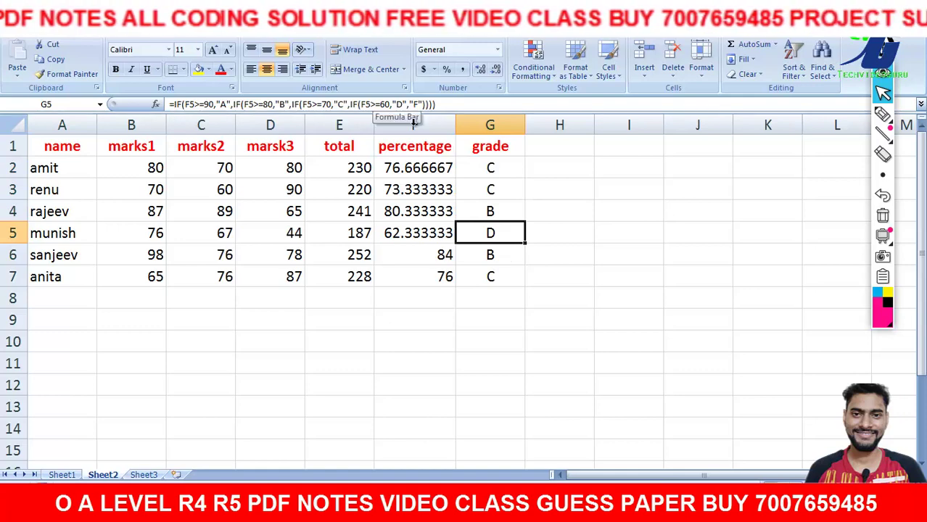
{"action": "left_click", "coordinate": [498, 174]}
{"action": "double_click", "coordinate": [498, 171]}
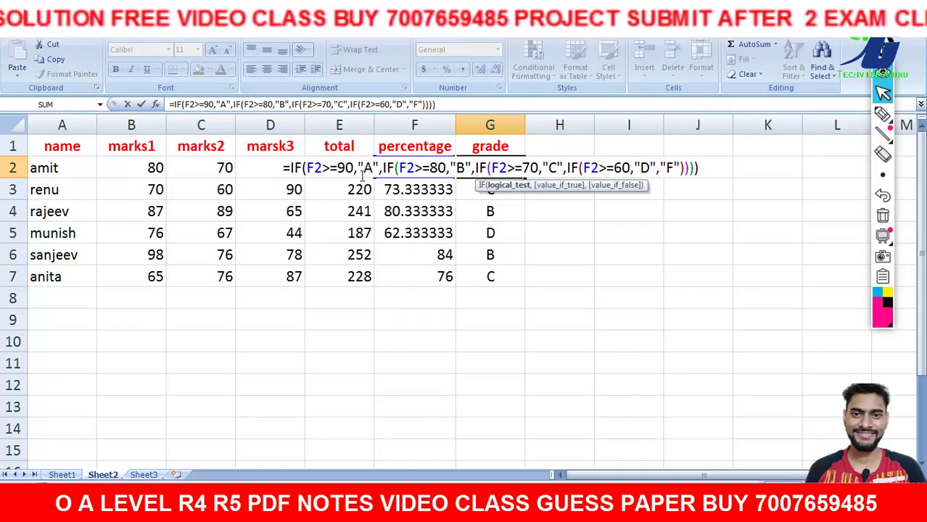
{"action": "left_click", "coordinate": [702, 283]}
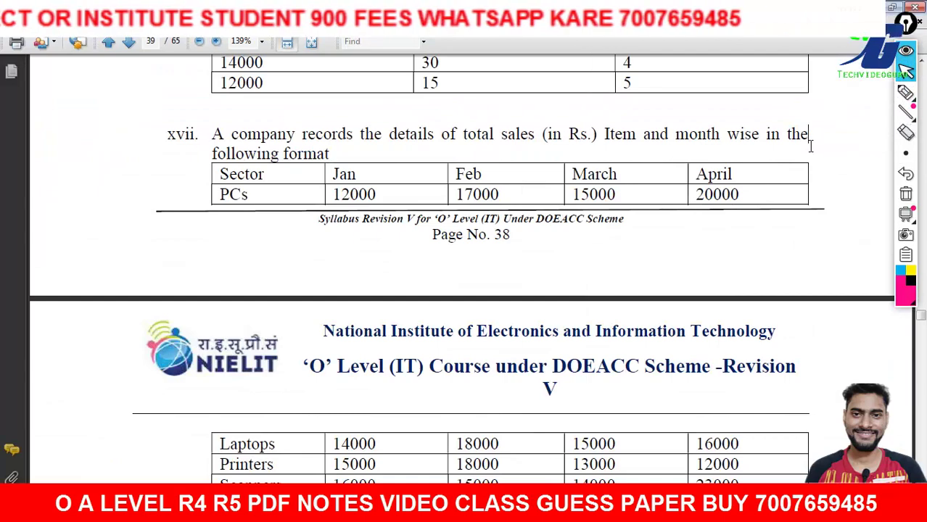
Scroll to question xv and pen-mark it, bracketing the results table and underlining its Total row.
{"action": "scroll", "coordinate": [508, 217], "scroll_direction": "up", "scroll_amount": 1}
{"action": "scroll", "coordinate": [369, 231], "scroll_direction": "up", "scroll_amount": 2}
{"action": "scroll", "coordinate": [370, 230], "scroll_direction": "up", "scroll_amount": 4}
{"action": "scroll", "coordinate": [370, 230], "scroll_direction": "up", "scroll_amount": 5}
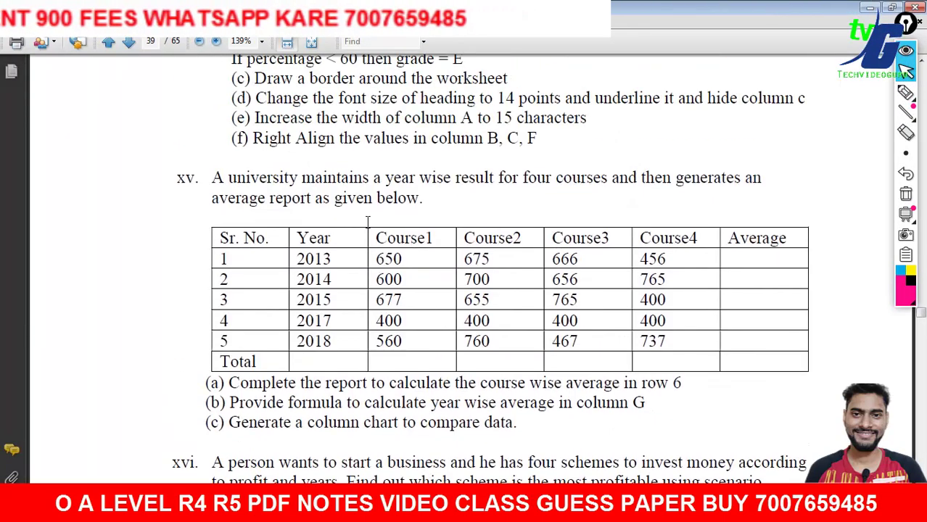
{"action": "scroll", "coordinate": [370, 229], "scroll_direction": "up", "scroll_amount": 3}
{"action": "scroll", "coordinate": [368, 222], "scroll_direction": "down", "scroll_amount": 1}
{"action": "scroll", "coordinate": [367, 223], "scroll_direction": "down", "scroll_amount": 5}
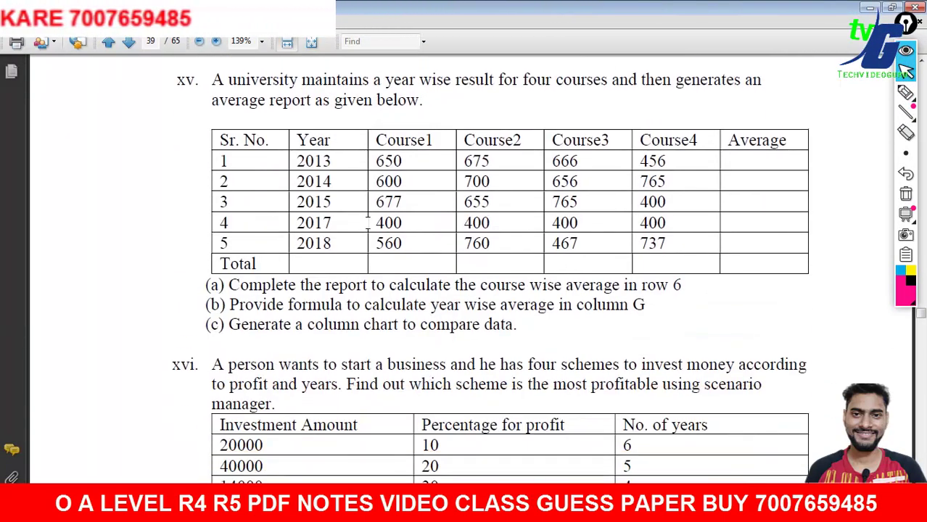
{"action": "left_click", "coordinate": [904, 94]}
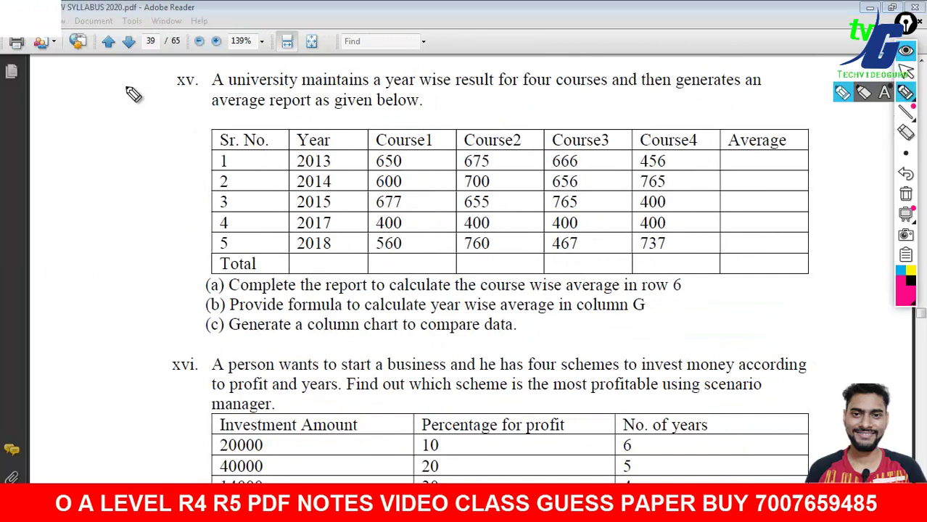
{"action": "left_click_drag", "start_coordinate": [125, 88], "coordinate": [241, 76]}
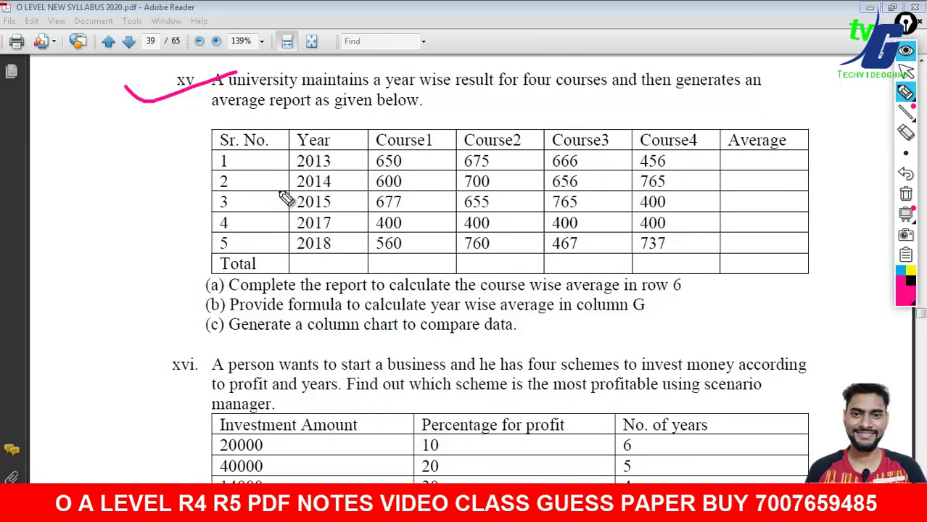
{"action": "left_click_drag", "start_coordinate": [201, 126], "coordinate": [166, 258]}
{"action": "left_click", "coordinate": [831, 136]}
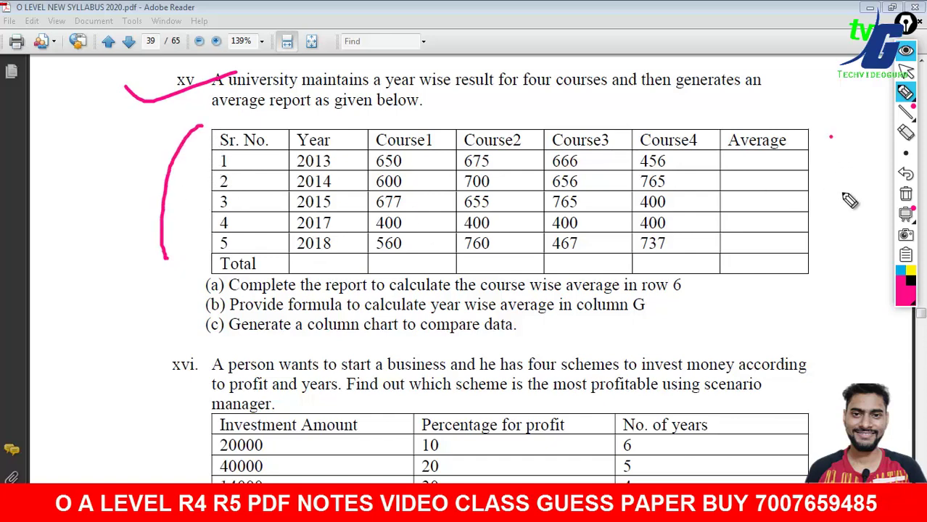
{"action": "left_click_drag", "start_coordinate": [849, 201], "coordinate": [835, 264]}
{"action": "left_click_drag", "start_coordinate": [377, 264], "coordinate": [681, 267]}
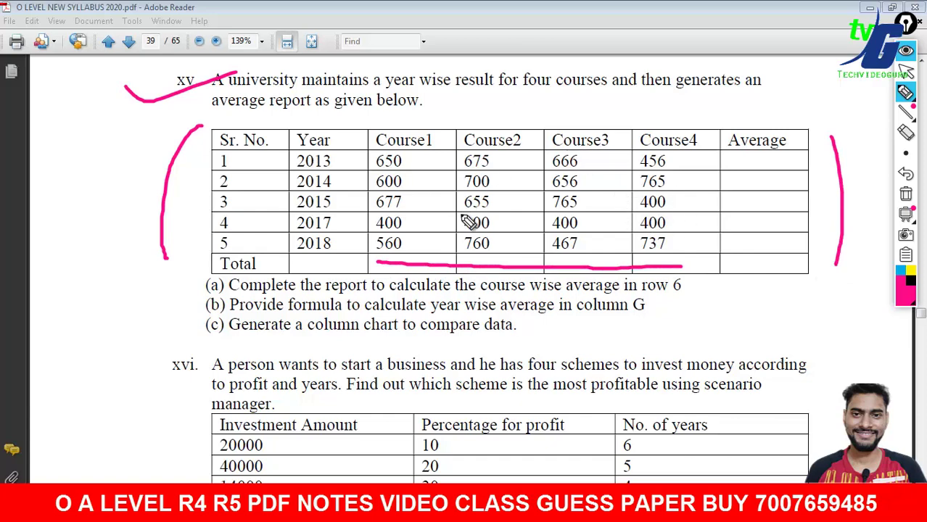
Mark the Average column, part (a) and the column chart requirement, then clear all pen marks.
{"action": "left_click_drag", "start_coordinate": [757, 156], "coordinate": [767, 248]}
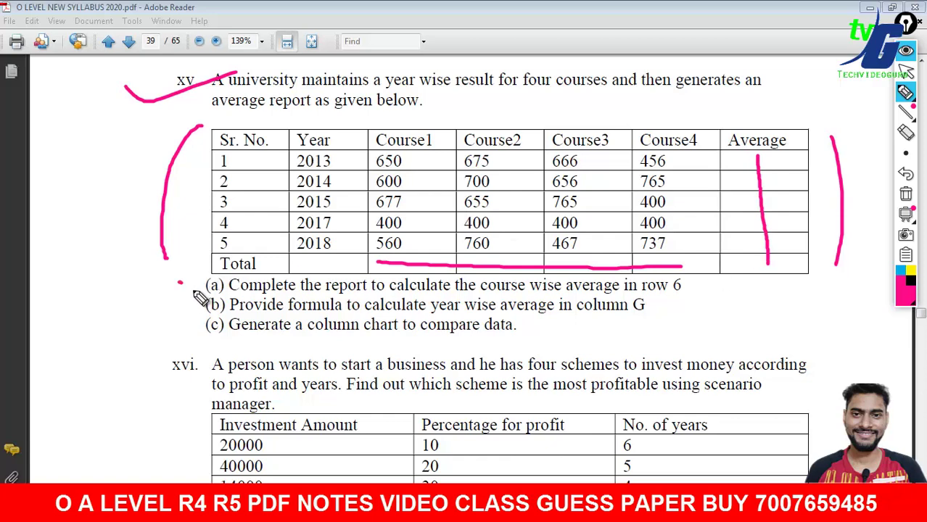
{"action": "left_click_drag", "start_coordinate": [180, 286], "coordinate": [230, 278]}
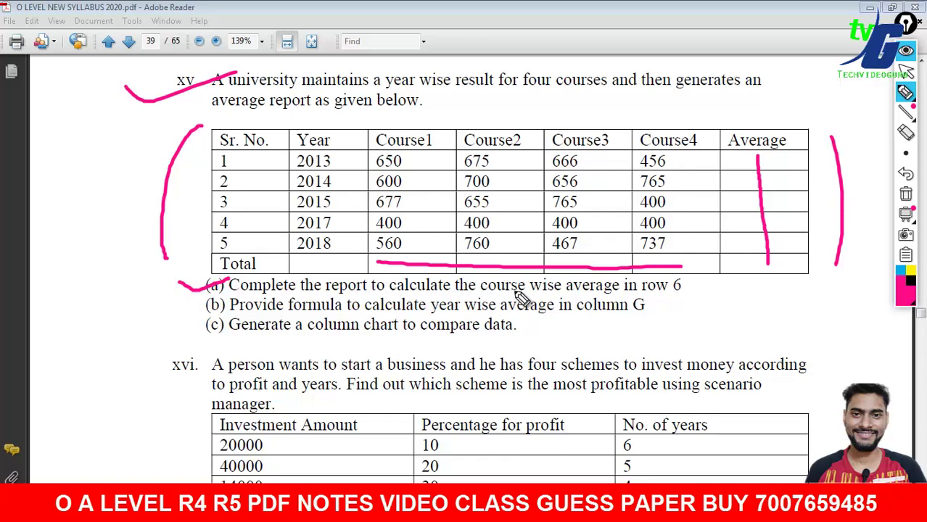
{"action": "left_click_drag", "start_coordinate": [771, 155], "coordinate": [780, 246]}
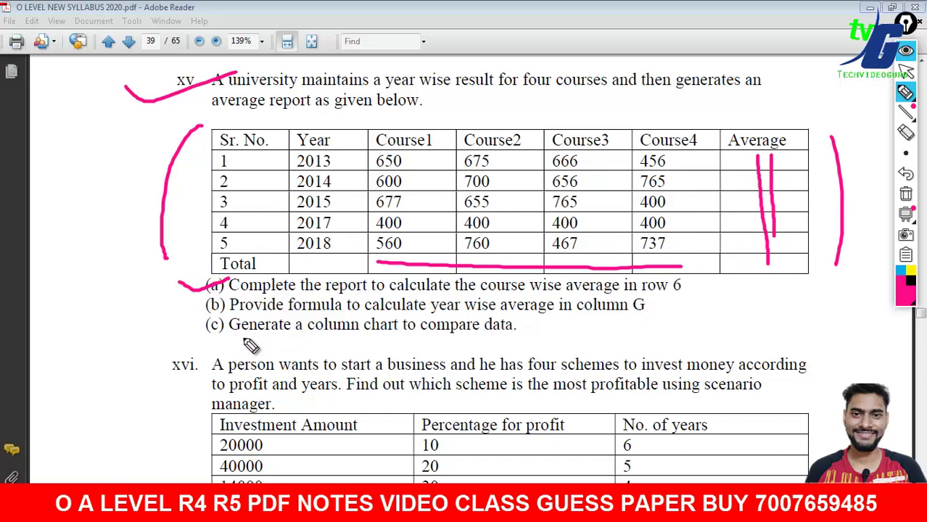
{"action": "left_click_drag", "start_coordinate": [240, 338], "coordinate": [510, 339]}
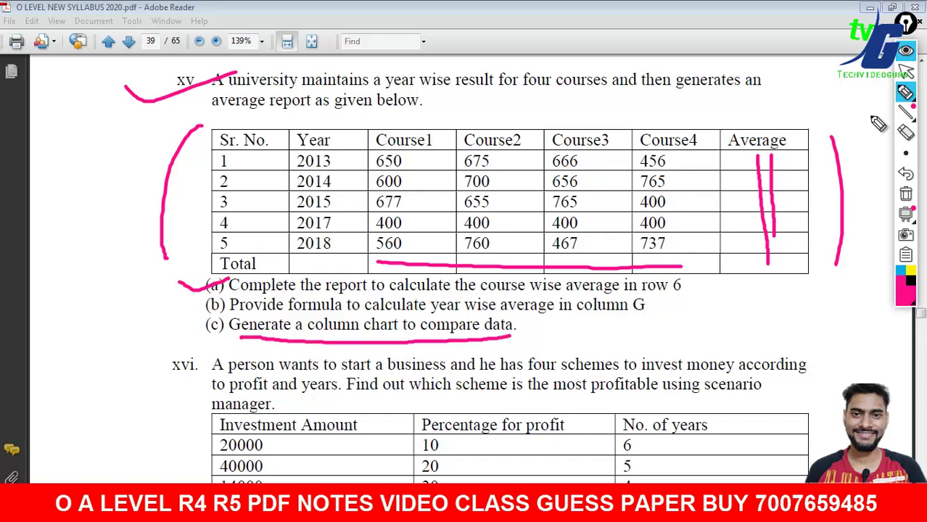
{"action": "left_click", "coordinate": [905, 71]}
{"action": "left_click", "coordinate": [907, 194]}
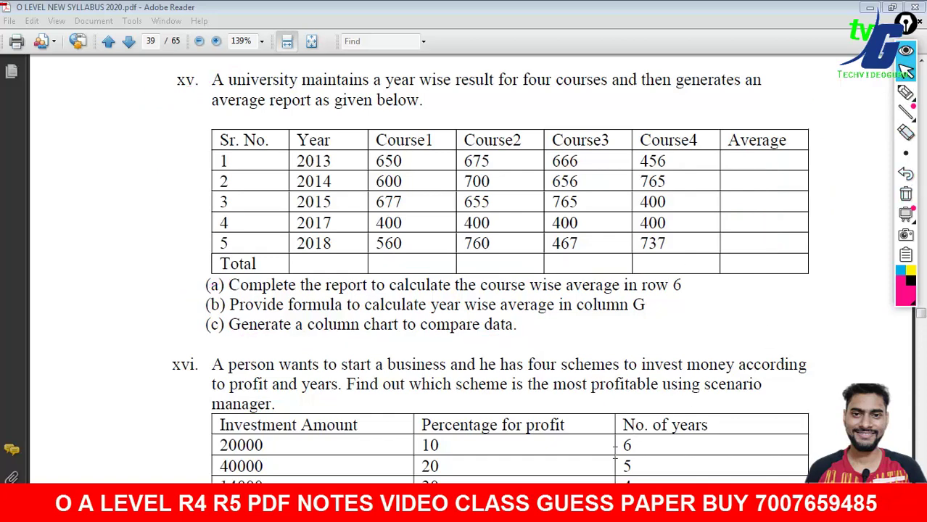
Delete the Sheet3 pie chart and insert a clustered column chart of A1:G7.
{"action": "key", "text": "alt+Tab"}
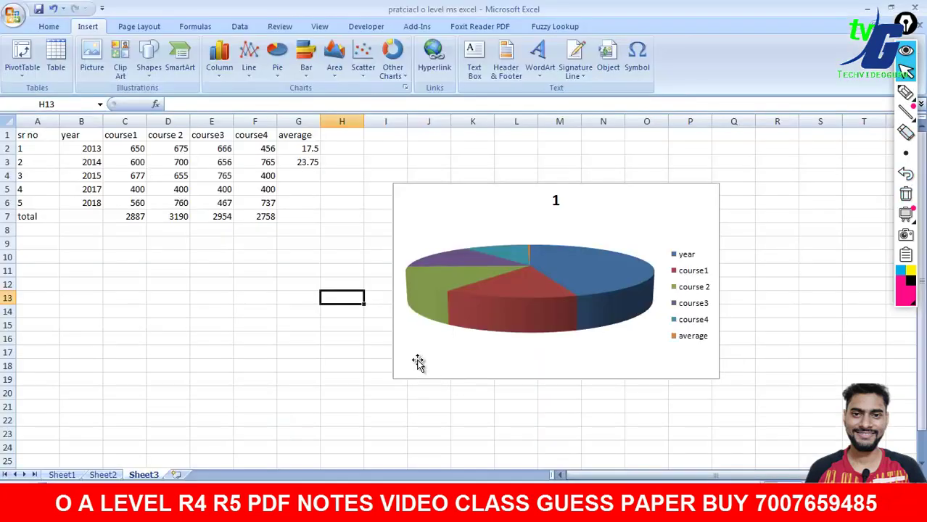
{"action": "left_click", "coordinate": [493, 275]}
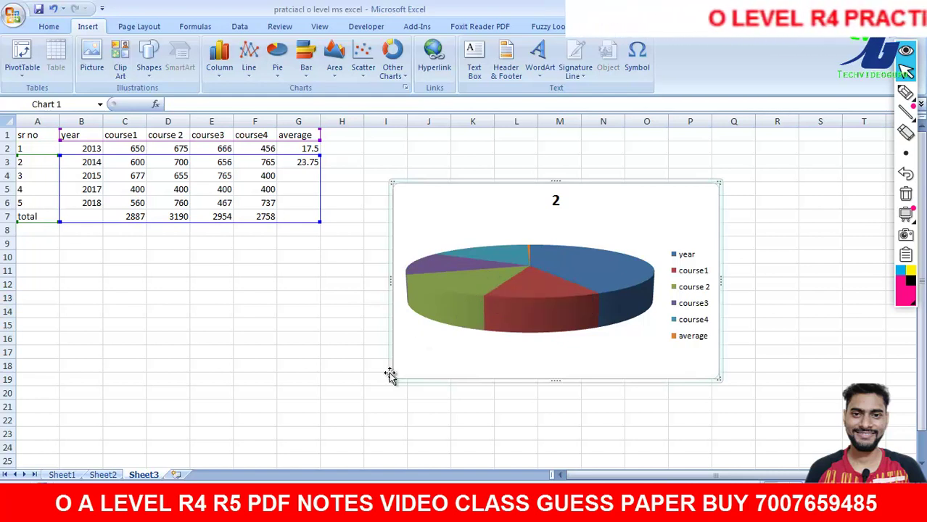
{"action": "key", "text": "Delete"}
{"action": "left_click_drag", "start_coordinate": [25, 134], "coordinate": [290, 215]}
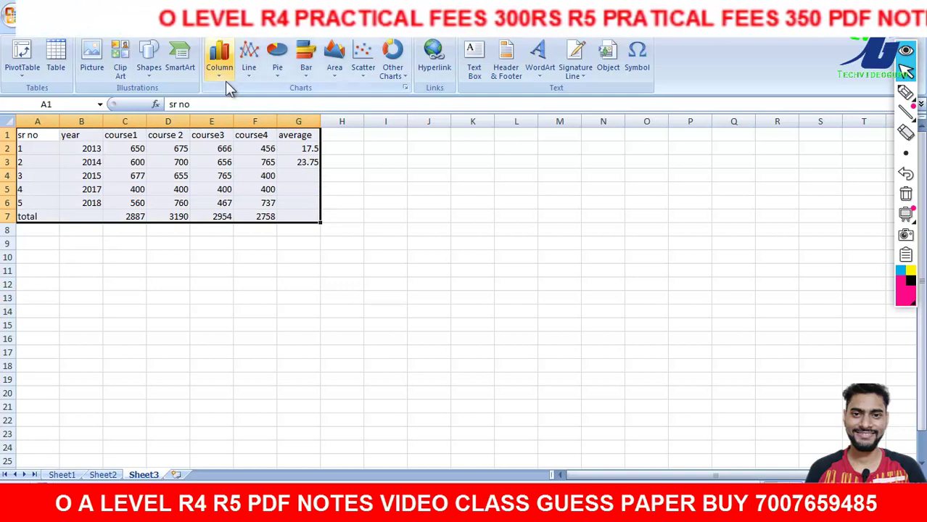
{"action": "left_click", "coordinate": [219, 58]}
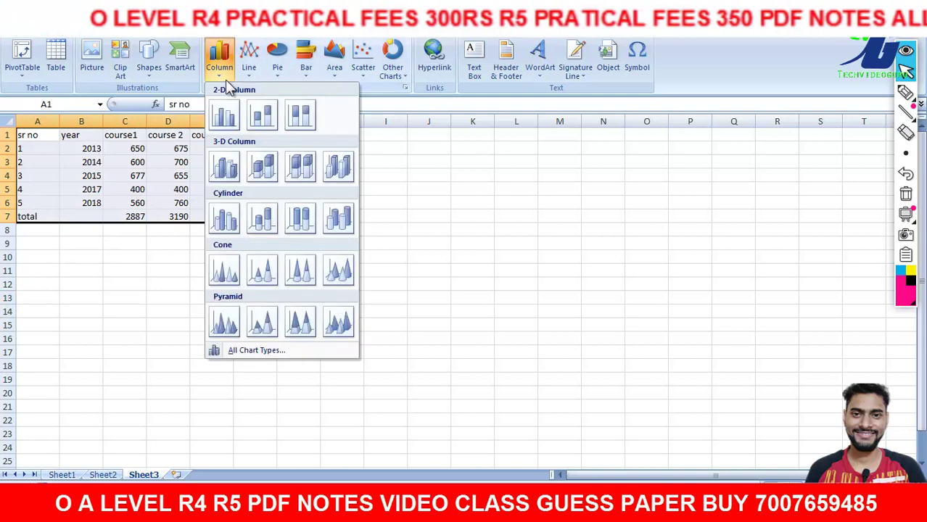
{"action": "left_click", "coordinate": [225, 116]}
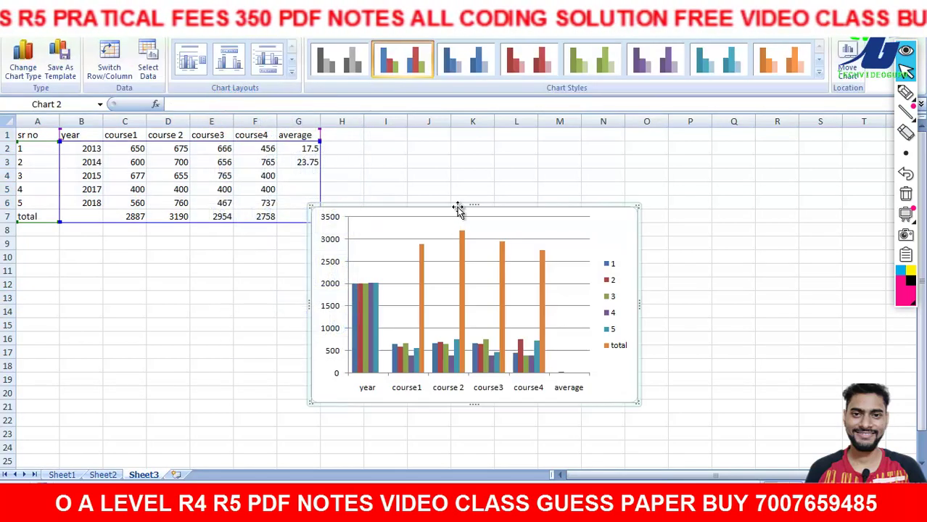
Move the column chart right of the table, trying red and grey styles before multicolour.
{"action": "left_click_drag", "start_coordinate": [459, 206], "coordinate": [553, 201]}
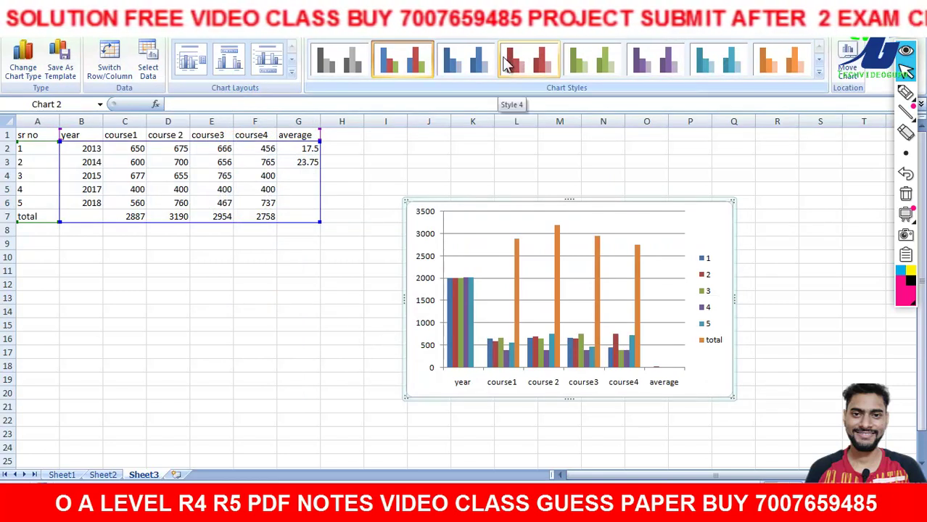
{"action": "left_click", "coordinate": [513, 64]}
{"action": "left_click", "coordinate": [347, 69]}
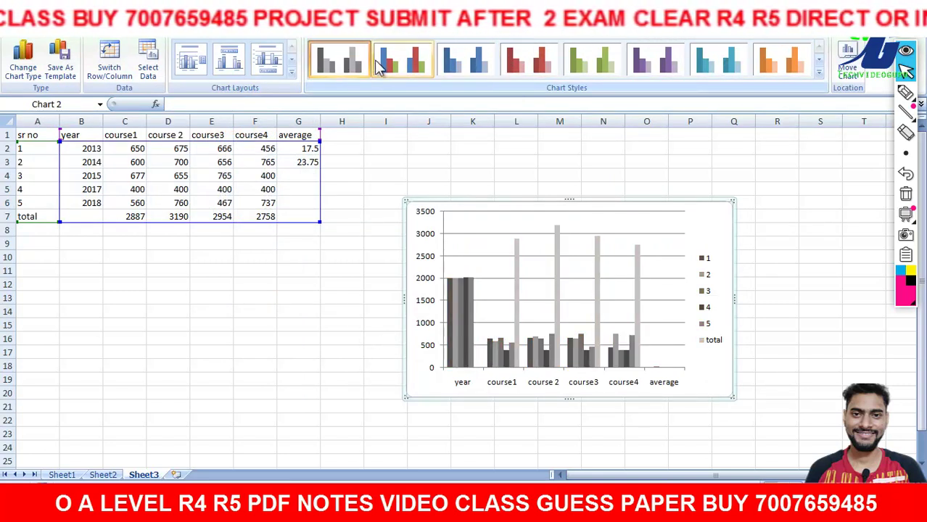
{"action": "left_click", "coordinate": [398, 64]}
{"action": "left_click", "coordinate": [351, 314]}
Back in the PDF, select question xv's text and table, then clear the selection.
{"action": "key", "text": "alt+Tab"}
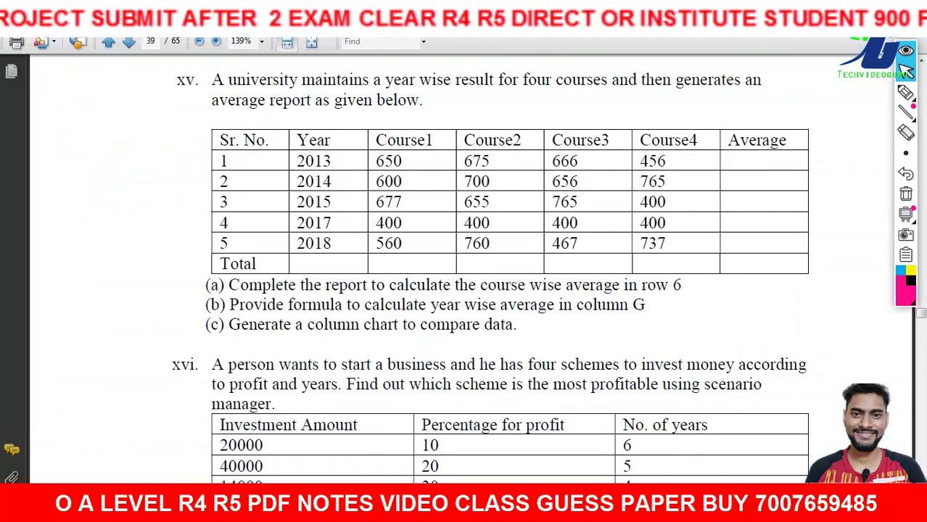
{"action": "left_click_drag", "start_coordinate": [211, 80], "coordinate": [266, 100]}
{"action": "left_click_drag", "start_coordinate": [255, 161], "coordinate": [570, 331]}
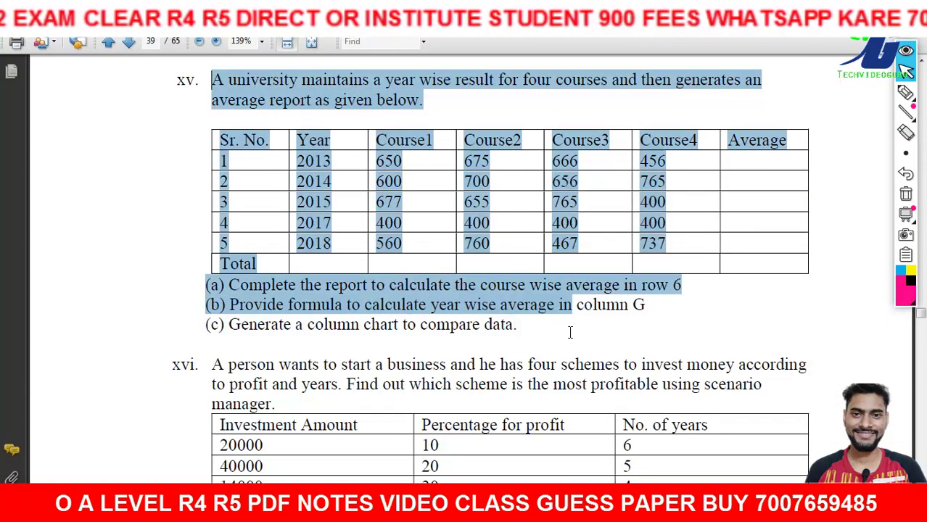
{"action": "left_click", "coordinate": [459, 315]}
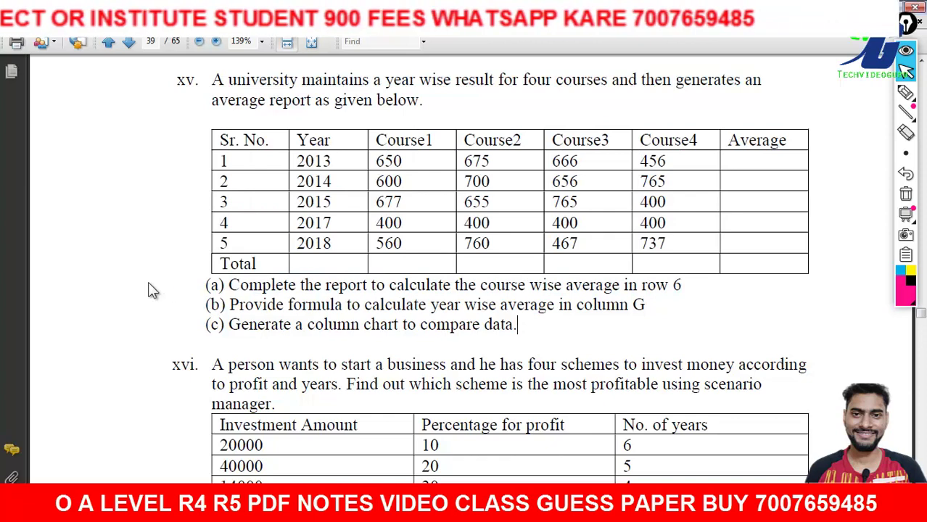
Scroll down to question xvii and select its opening sentence and text.
{"action": "scroll", "coordinate": [209, 288], "scroll_direction": "down", "scroll_amount": 3}
{"action": "scroll", "coordinate": [150, 287], "scroll_direction": "down", "scroll_amount": 3}
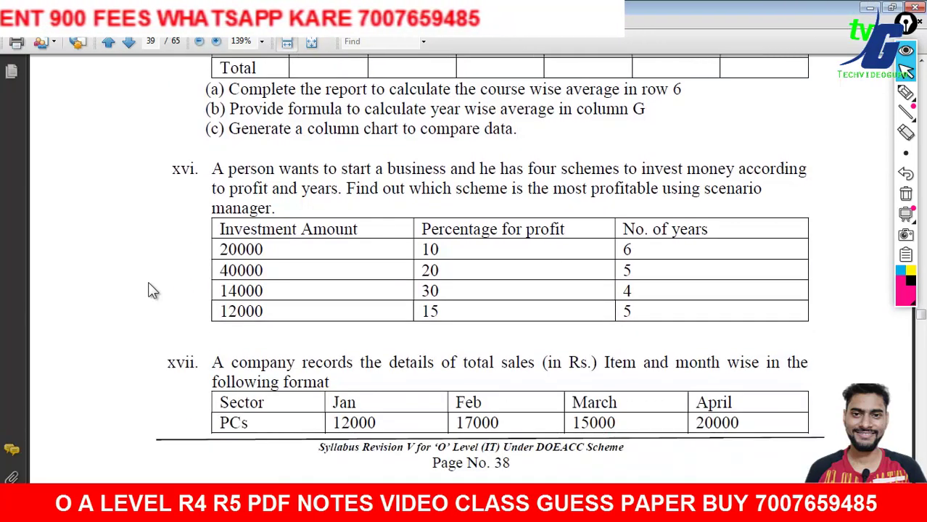
{"action": "scroll", "coordinate": [150, 285], "scroll_direction": "down", "scroll_amount": 6}
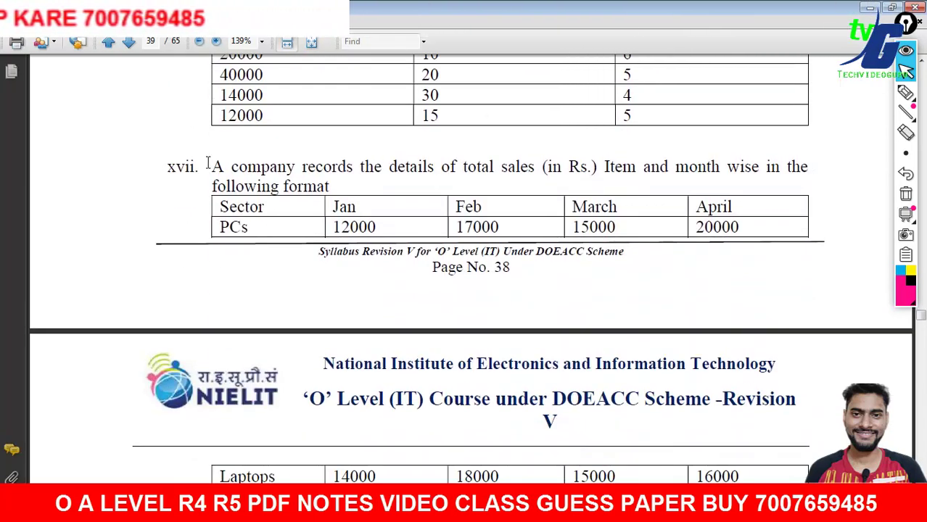
{"action": "left_click_drag", "start_coordinate": [223, 167], "coordinate": [780, 170]}
{"action": "scroll", "coordinate": [281, 201], "scroll_direction": "down", "scroll_amount": 2}
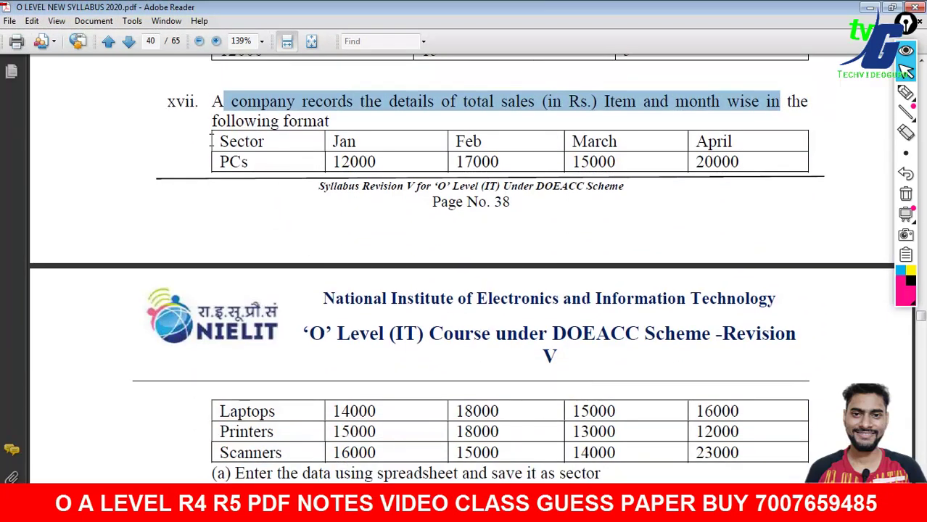
{"action": "left_click_drag", "start_coordinate": [212, 140], "coordinate": [363, 136]}
{"action": "left_click", "coordinate": [383, 135]}
{"action": "scroll", "coordinate": [725, 138], "scroll_direction": "down", "scroll_amount": 1}
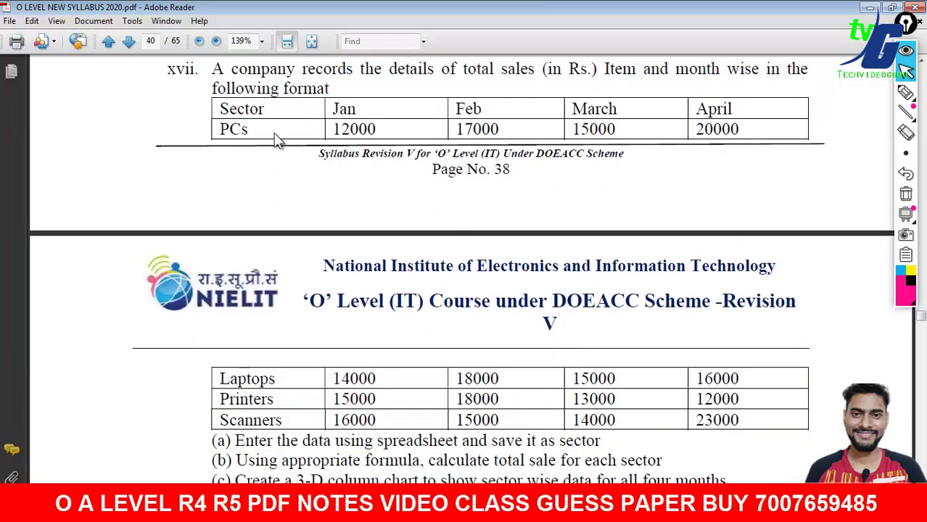
{"action": "left_click_drag", "start_coordinate": [328, 123], "coordinate": [677, 155]}
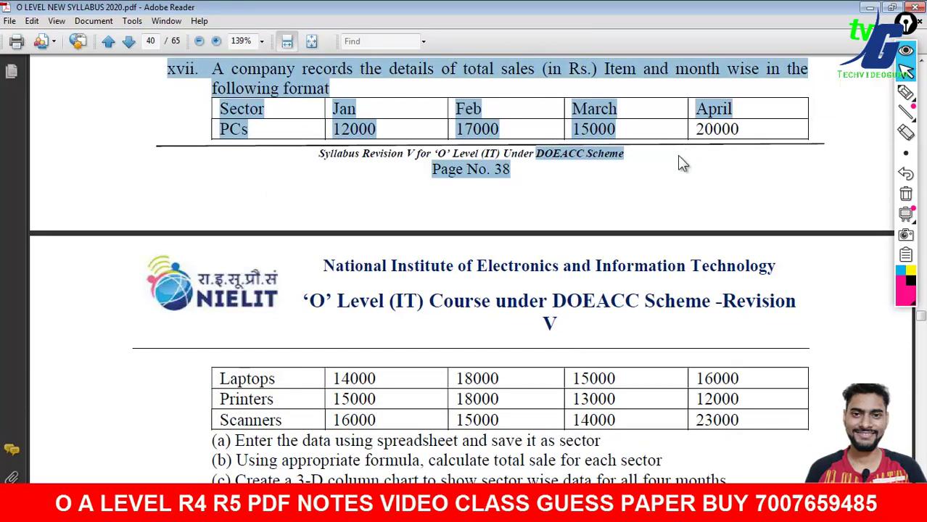
{"action": "scroll", "coordinate": [402, 296], "scroll_direction": "down", "scroll_amount": 2}
{"action": "scroll", "coordinate": [401, 296], "scroll_direction": "down", "scroll_amount": 1}
{"action": "scroll", "coordinate": [219, 341], "scroll_direction": "down", "scroll_amount": 2}
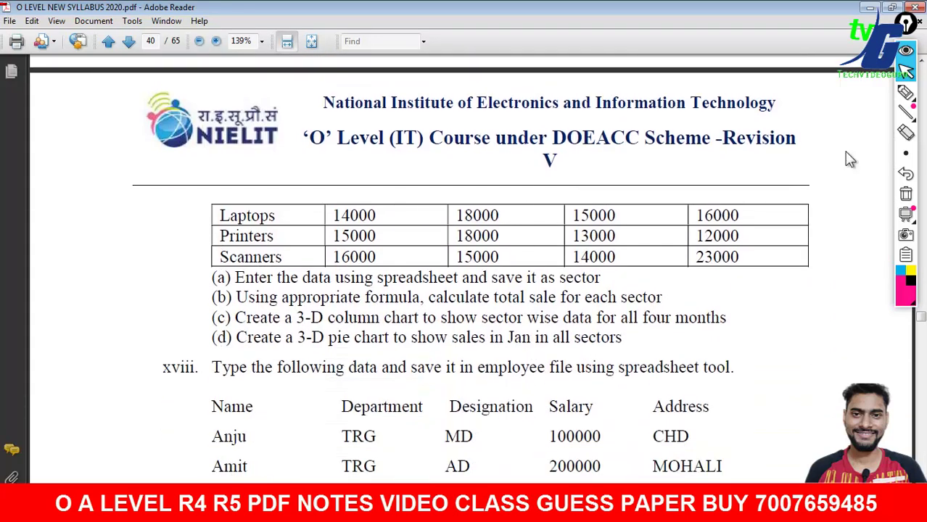
Mark task (a) and the word sector with the pink highlighter pen, then erase the marks.
{"action": "left_click", "coordinate": [905, 92]}
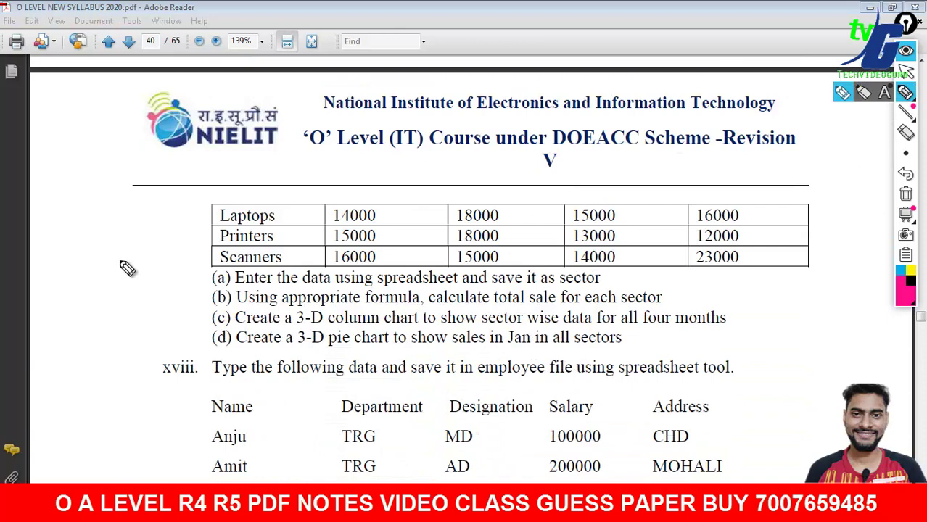
{"action": "left_click_drag", "start_coordinate": [173, 276], "coordinate": [226, 268]}
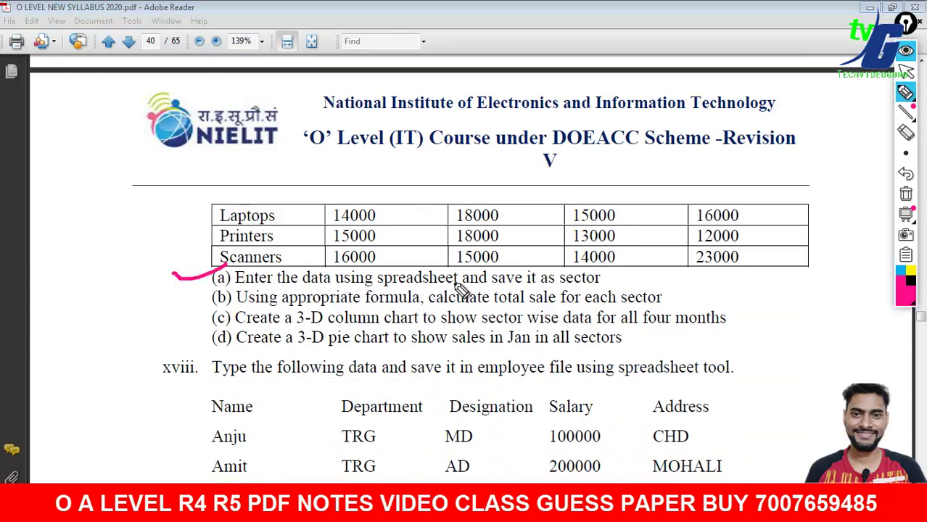
{"action": "left_click_drag", "start_coordinate": [603, 278], "coordinate": [637, 273]}
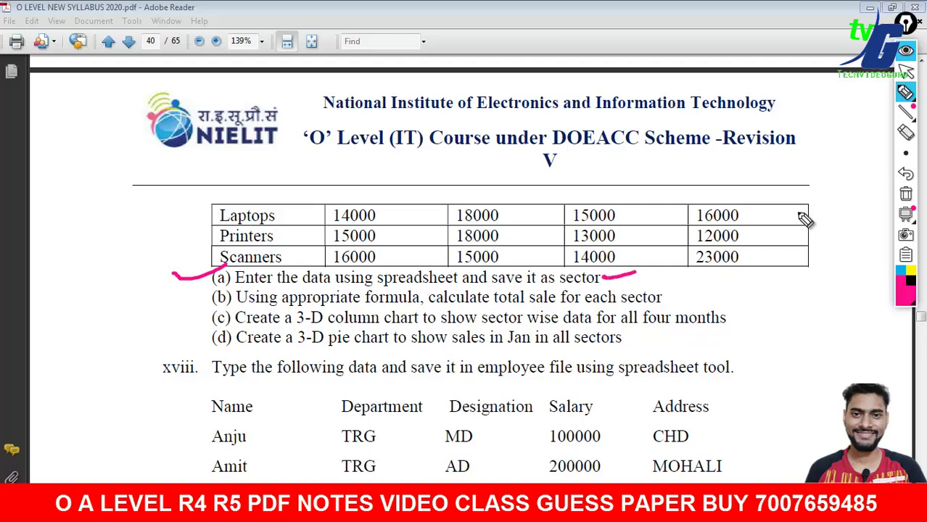
{"action": "left_click", "coordinate": [906, 194]}
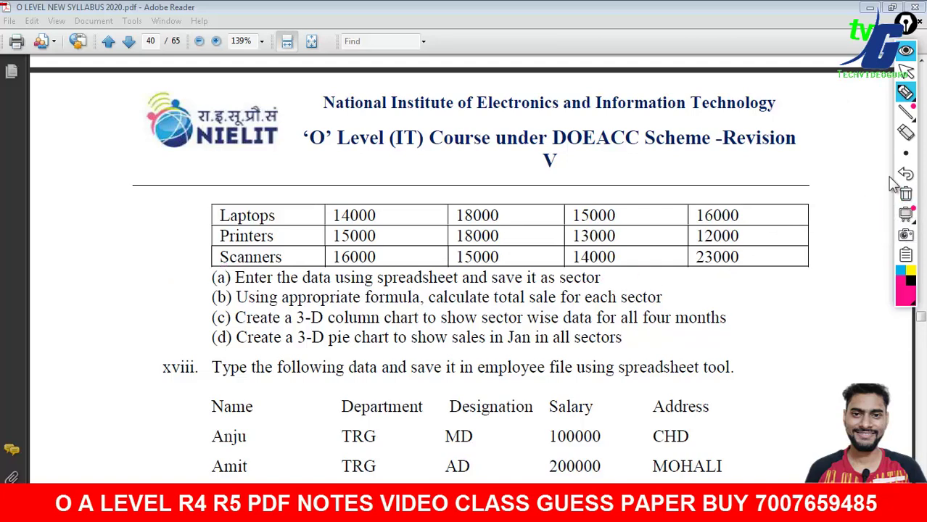
{"action": "left_click", "coordinate": [905, 70]}
Delete the course column chart from Excel's Sheet3 and bring up the Start menu.
{"action": "key", "text": "alt+Tab"}
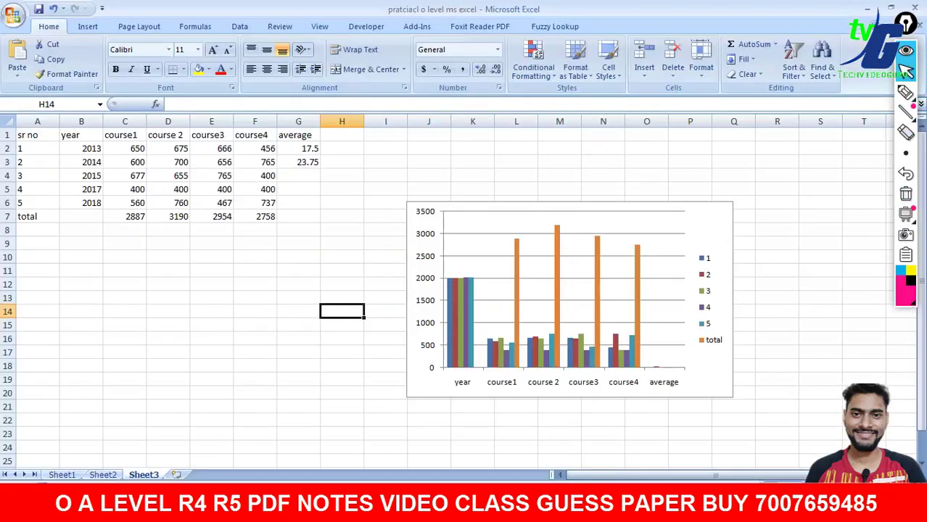
{"action": "left_click", "coordinate": [308, 283]}
{"action": "left_click", "coordinate": [433, 223]}
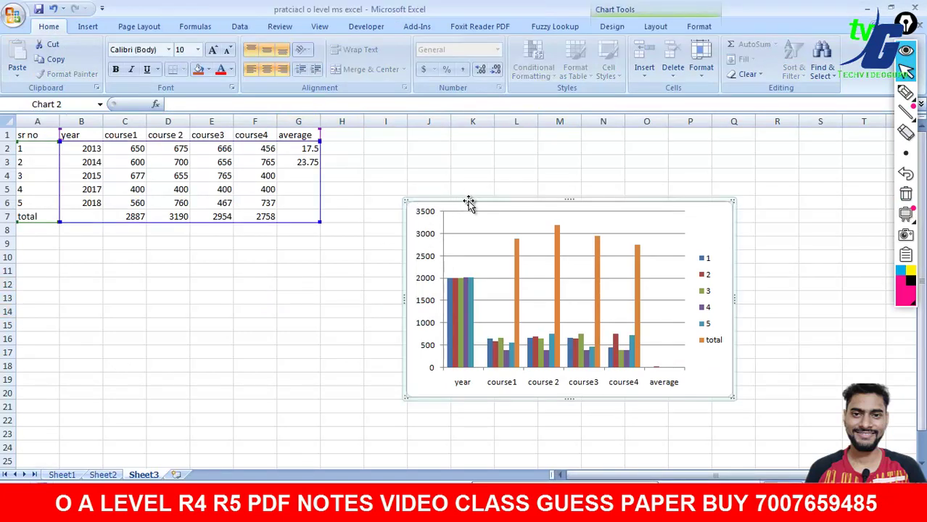
{"action": "key", "text": "Delete"}
{"action": "left_click", "coordinate": [22, 500]}
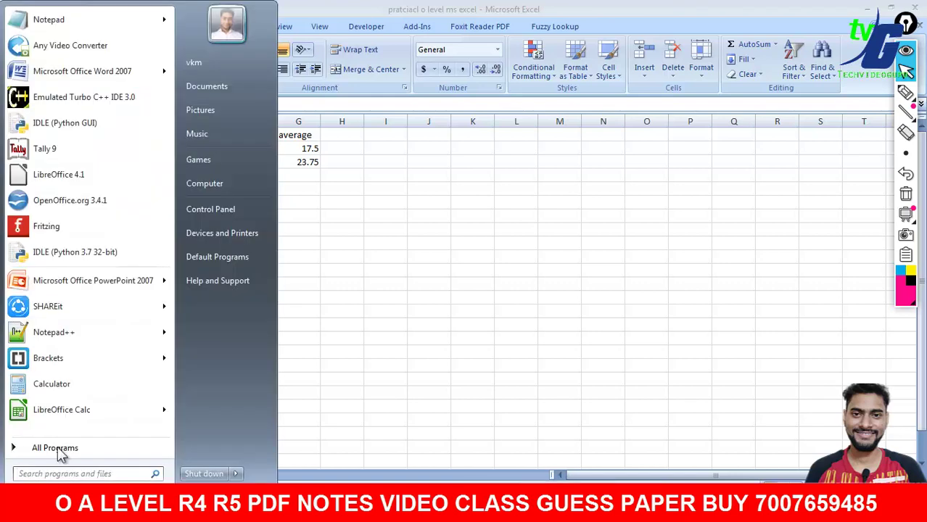
{"action": "mouse_move", "coordinate": [58, 410]}
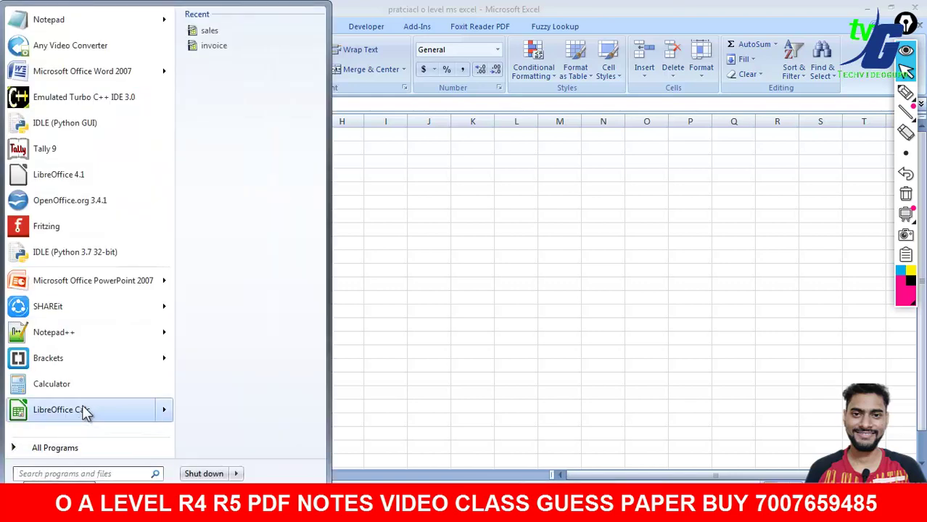
Launch LibreOffice Calc and insert a Net chart through the Chart Wizard.
{"action": "left_click", "coordinate": [372, 337]}
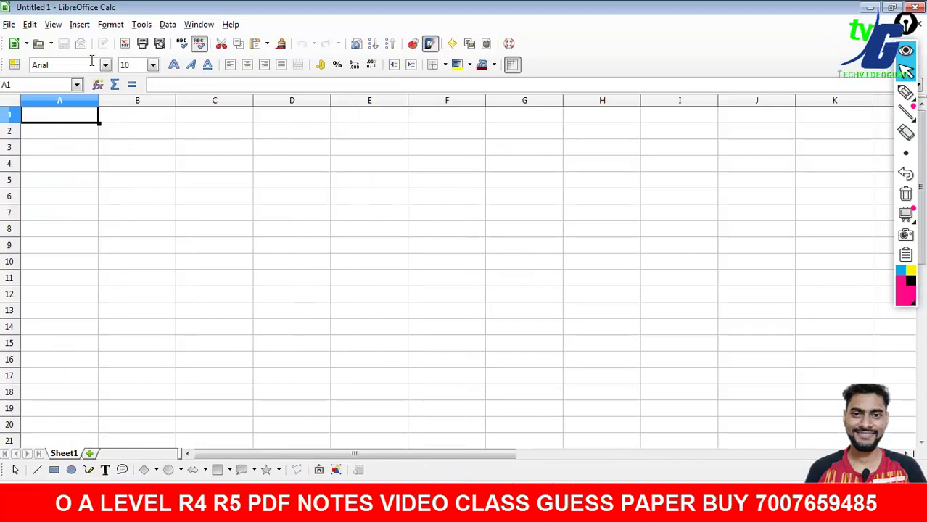
{"action": "left_click", "coordinate": [80, 24]}
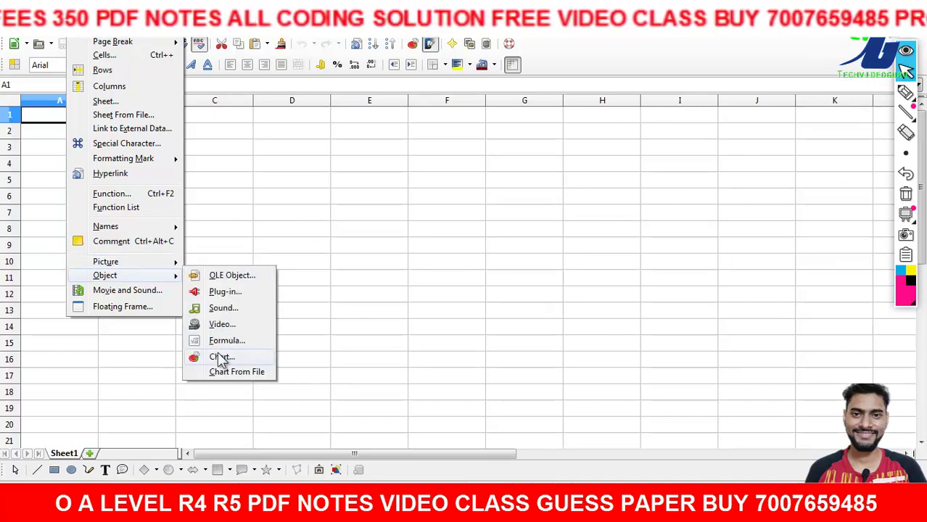
{"action": "mouse_move", "coordinate": [105, 276]}
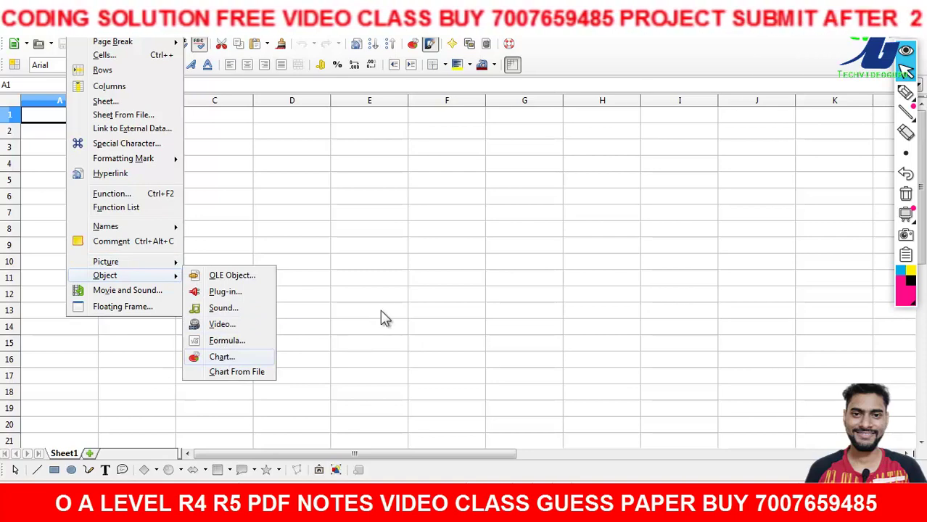
{"action": "key", "text": "Return"}
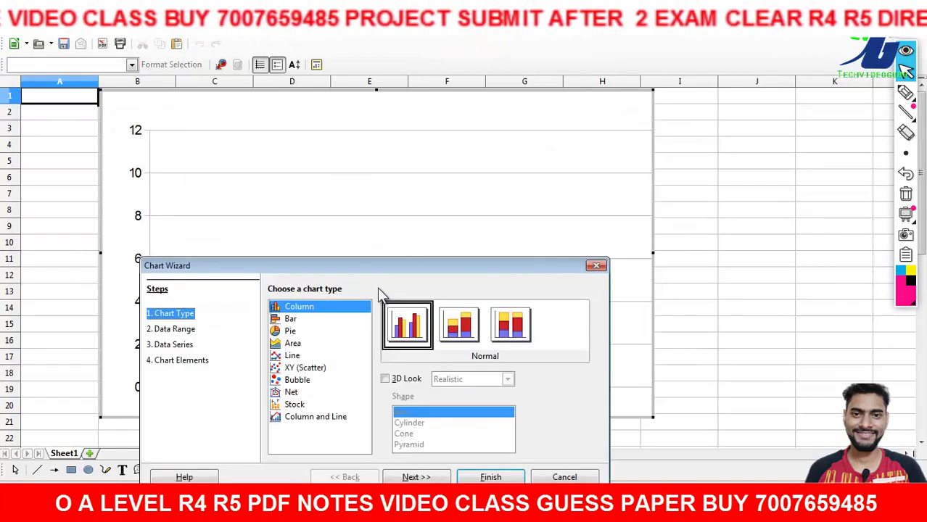
{"action": "left_click_drag", "start_coordinate": [370, 259], "coordinate": [370, 140]}
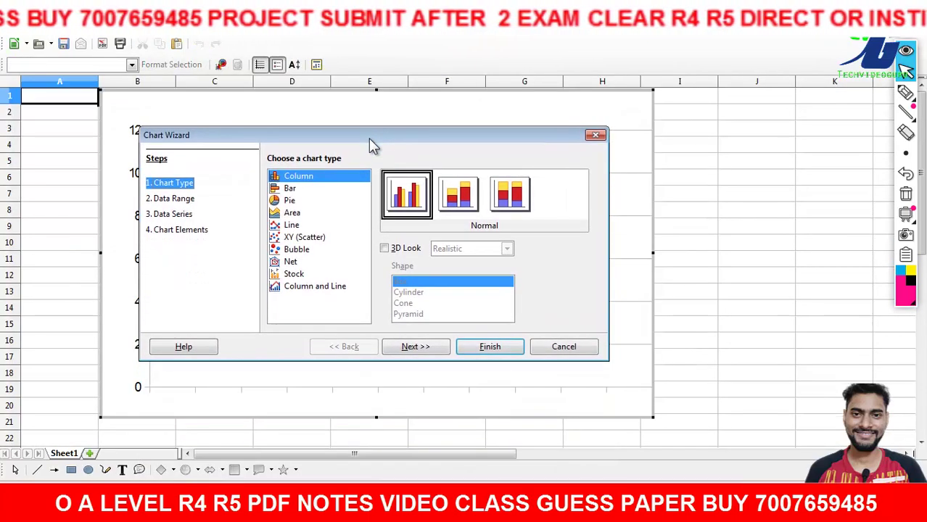
{"action": "left_click", "coordinate": [290, 200]}
{"action": "left_click", "coordinate": [290, 188]}
{"action": "left_click", "coordinate": [292, 212]}
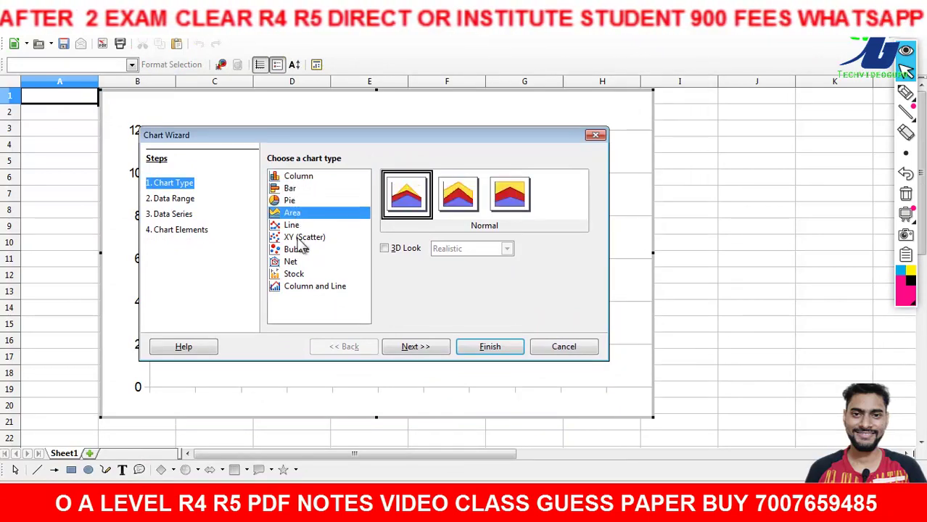
{"action": "left_click", "coordinate": [294, 261]}
{"action": "left_click", "coordinate": [490, 346]}
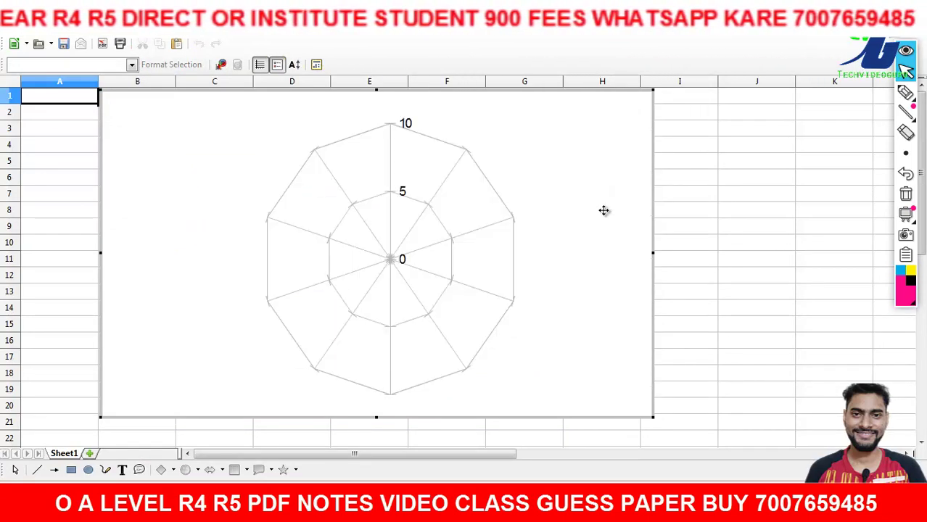
Delete the trial net chart and return to cell A1.
{"action": "left_click", "coordinate": [734, 227]}
{"action": "left_click", "coordinate": [418, 323]}
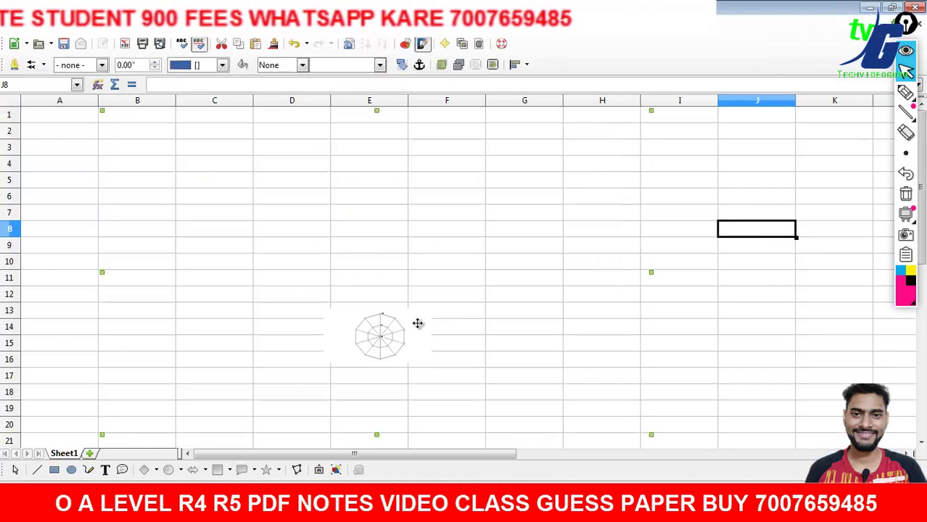
{"action": "key", "text": "Delete"}
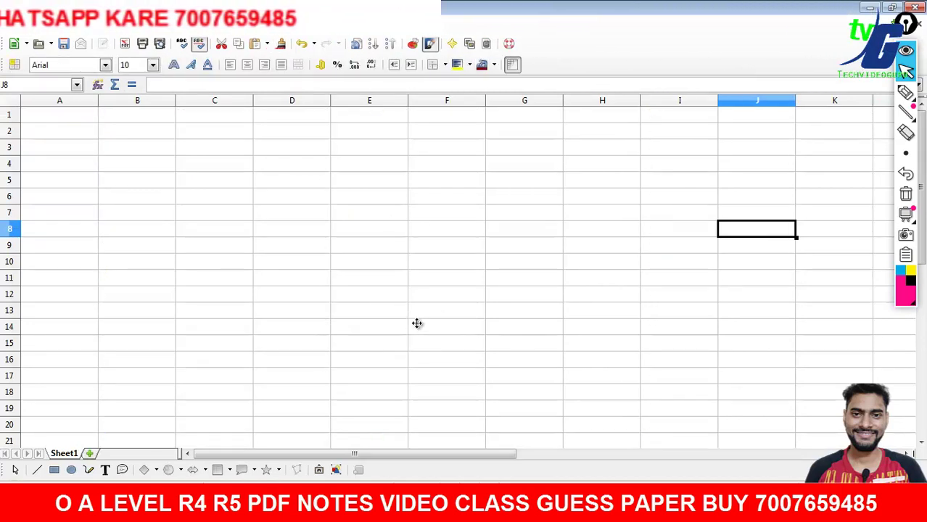
{"action": "left_click", "coordinate": [78, 121]}
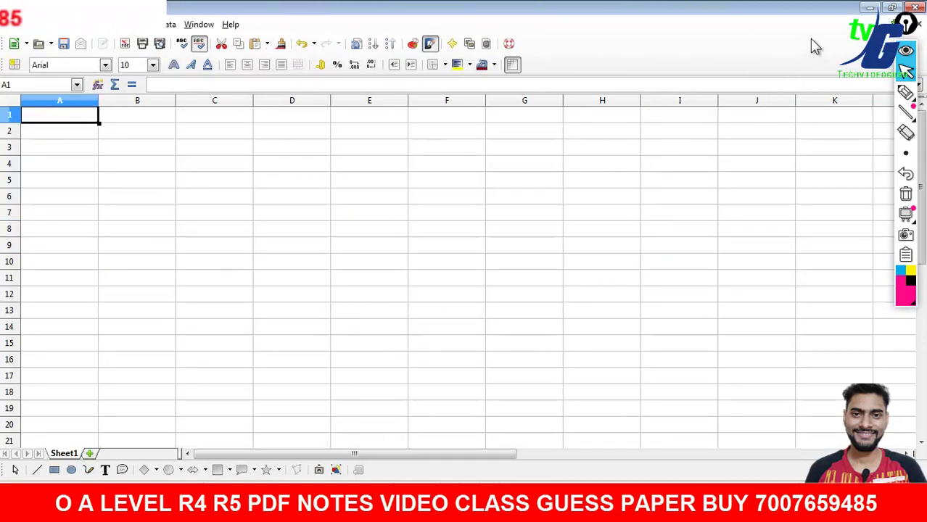
Close Calc and, in the PDF, select task (a) and its word sector.
{"action": "left_click", "coordinate": [870, 9]}
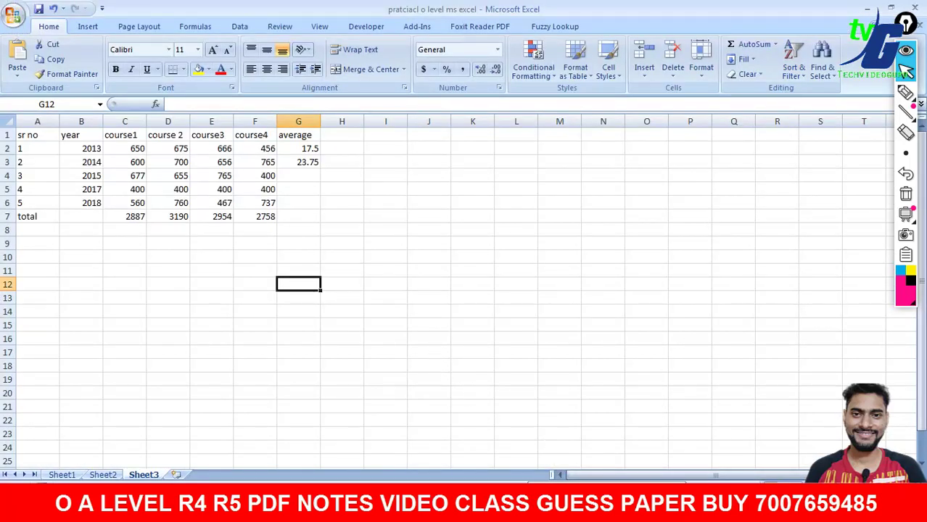
{"action": "key", "text": "alt+Tab"}
{"action": "scroll", "coordinate": [377, 270], "scroll_direction": "down", "scroll_amount": 2}
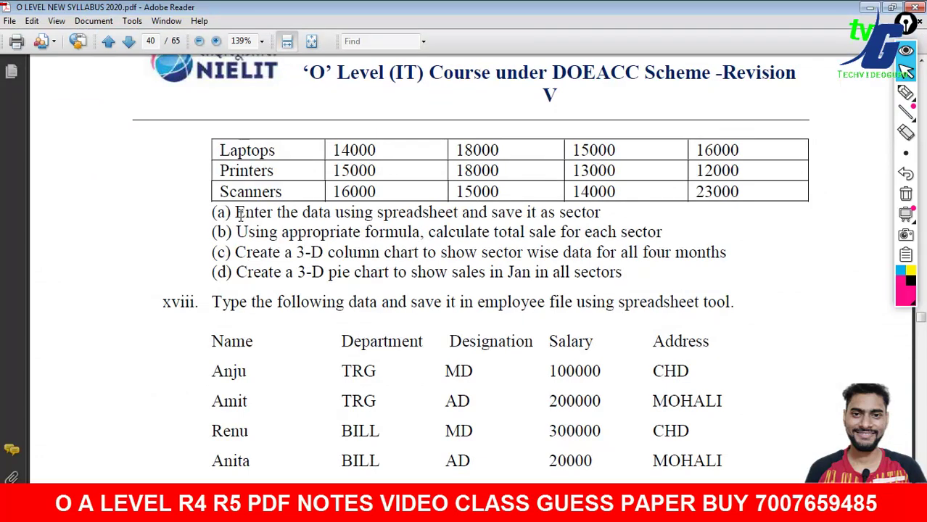
{"action": "left_click_drag", "start_coordinate": [237, 212], "coordinate": [608, 211]}
{"action": "left_click", "coordinate": [608, 211]}
{"action": "left_click_drag", "start_coordinate": [558, 211], "coordinate": [597, 211]}
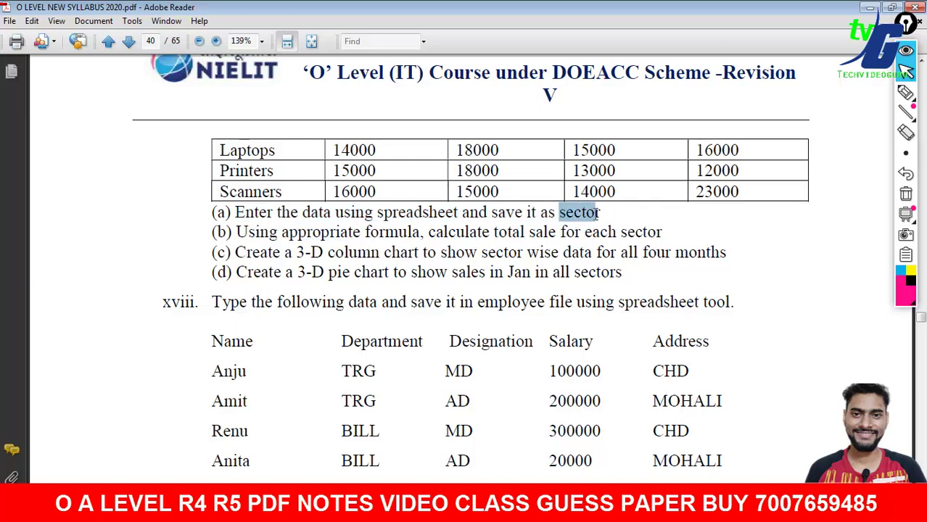
Glance at Excel, then select and review task (b) in the PDF.
{"action": "key", "text": "alt+Tab"}
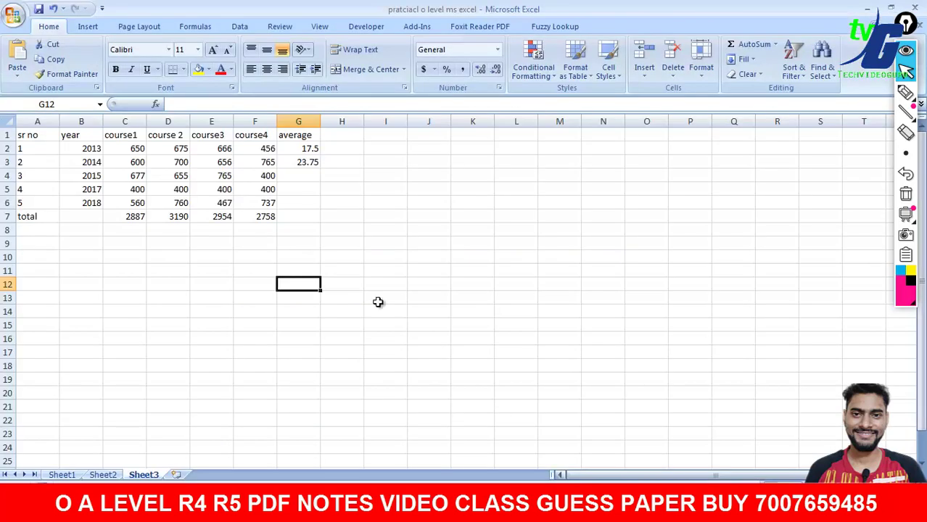
{"action": "key", "text": "alt+Tab"}
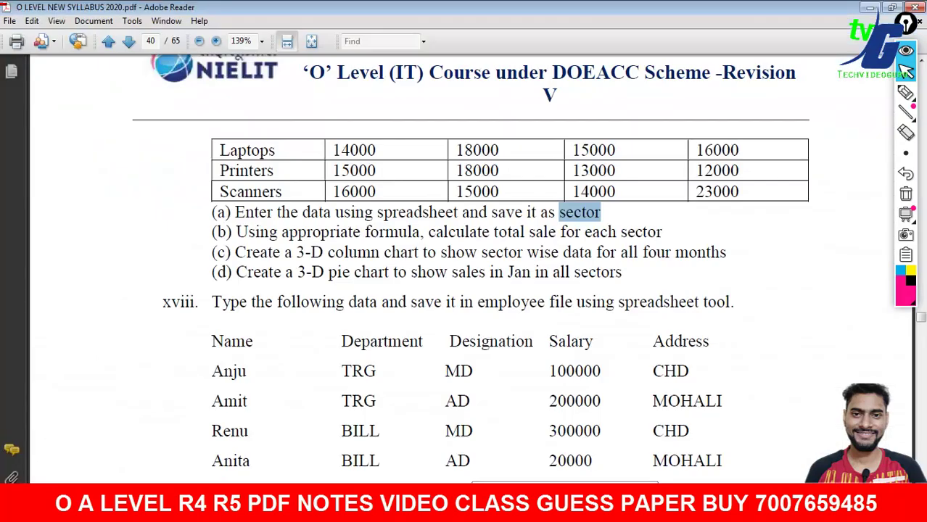
{"action": "left_click_drag", "start_coordinate": [238, 232], "coordinate": [655, 234]}
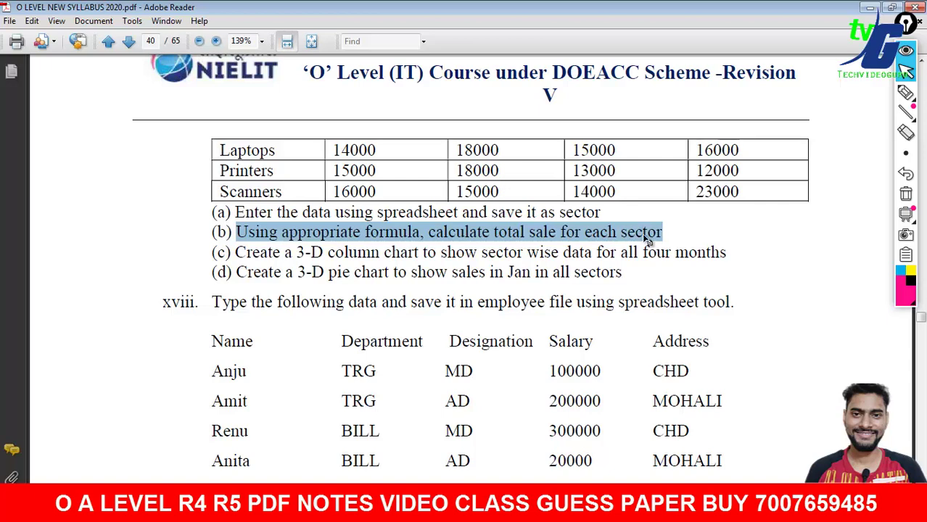
{"action": "scroll", "coordinate": [642, 244], "scroll_direction": "up", "scroll_amount": 2}
{"action": "scroll", "coordinate": [642, 244], "scroll_direction": "up", "scroll_amount": 3}
{"action": "scroll", "coordinate": [642, 245], "scroll_direction": "up", "scroll_amount": 3}
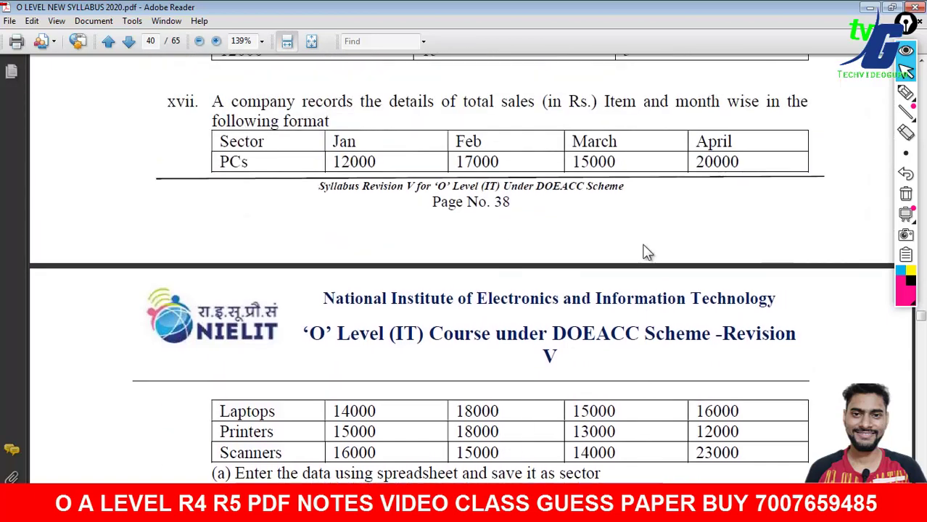
{"action": "scroll", "coordinate": [754, 210], "scroll_direction": "down", "scroll_amount": 2}
{"action": "scroll", "coordinate": [745, 213], "scroll_direction": "down", "scroll_amount": 3}
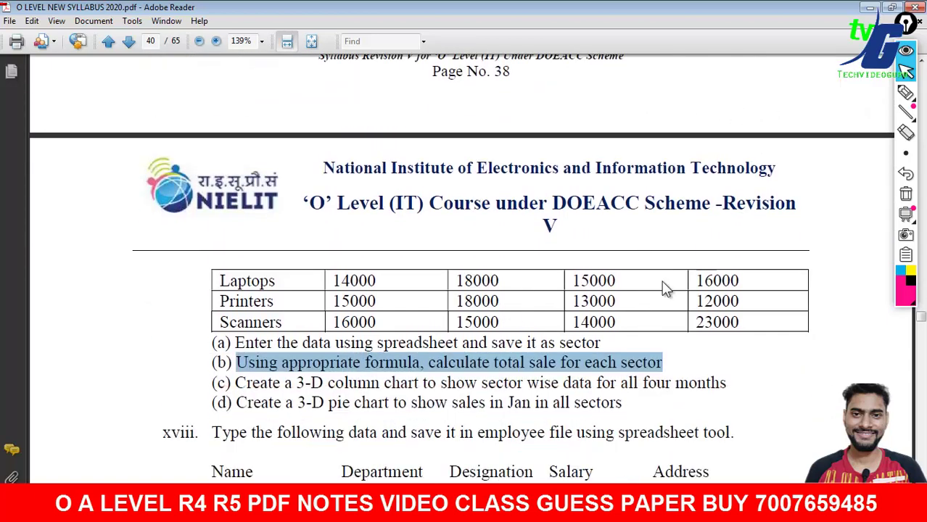
{"action": "left_click", "coordinate": [318, 309]}
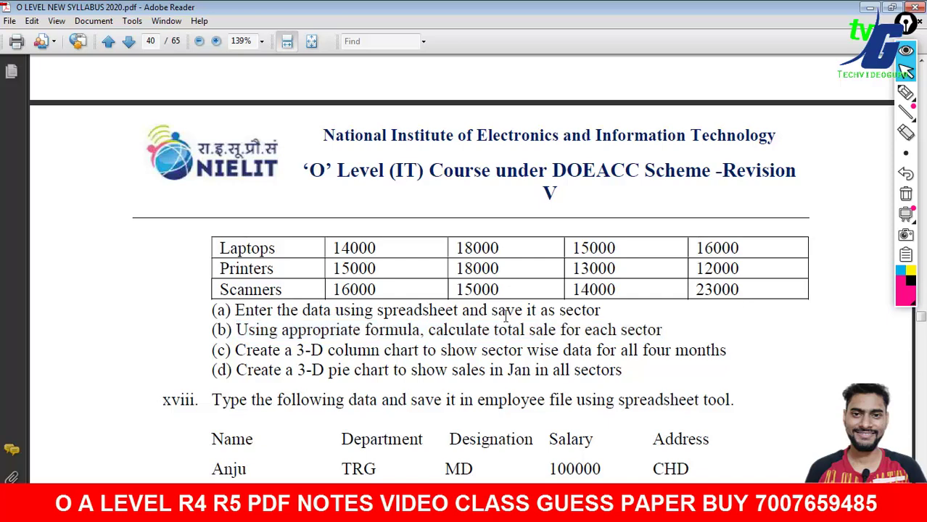
Highlight the 3-D column chart task (c) and 3-D pie chart task (d), then return to Excel.
{"action": "scroll", "coordinate": [506, 317], "scroll_direction": "down", "scroll_amount": 1}
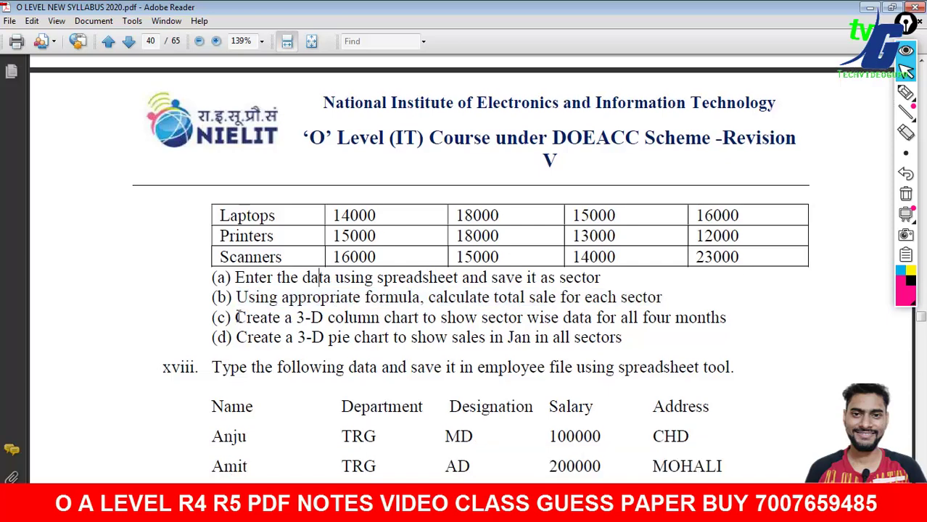
{"action": "left_click_drag", "start_coordinate": [236, 319], "coordinate": [718, 324]}
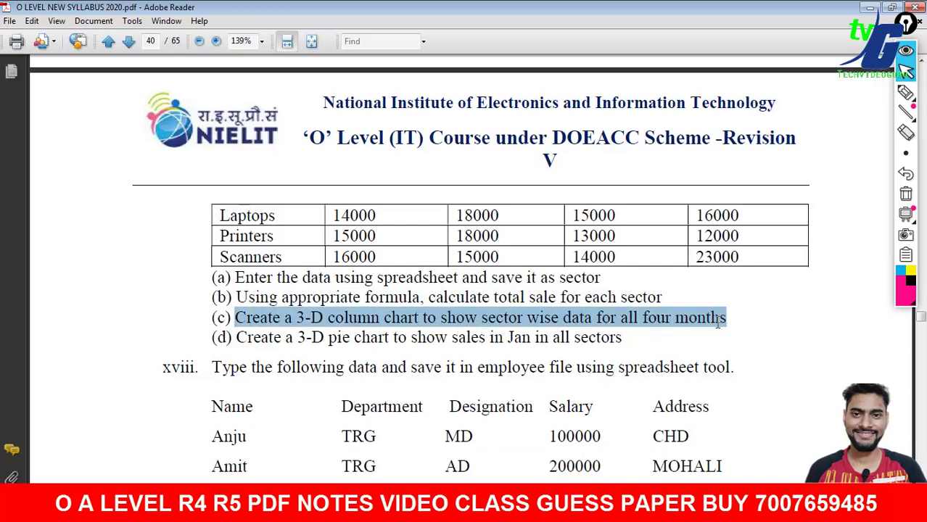
{"action": "scroll", "coordinate": [456, 292], "scroll_direction": "up", "scroll_amount": 3}
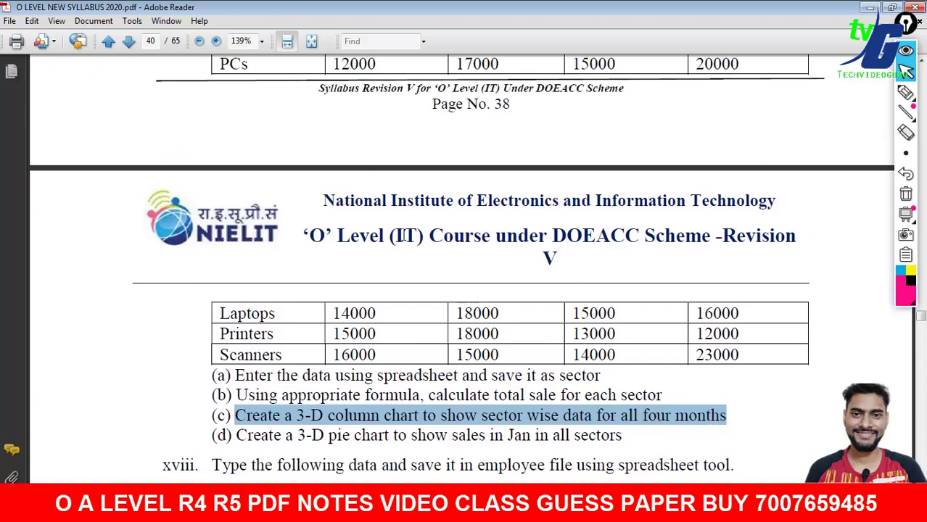
{"action": "scroll", "coordinate": [377, 178], "scroll_direction": "up", "scroll_amount": 2}
{"action": "scroll", "coordinate": [374, 167], "scroll_direction": "down", "scroll_amount": 4}
{"action": "scroll", "coordinate": [366, 254], "scroll_direction": "down", "scroll_amount": 2}
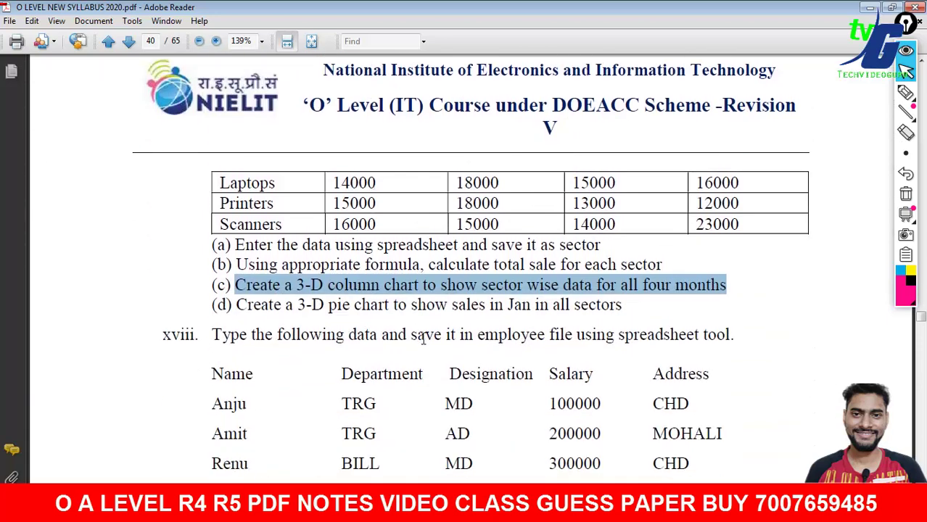
{"action": "left_click_drag", "start_coordinate": [236, 305], "coordinate": [368, 309]}
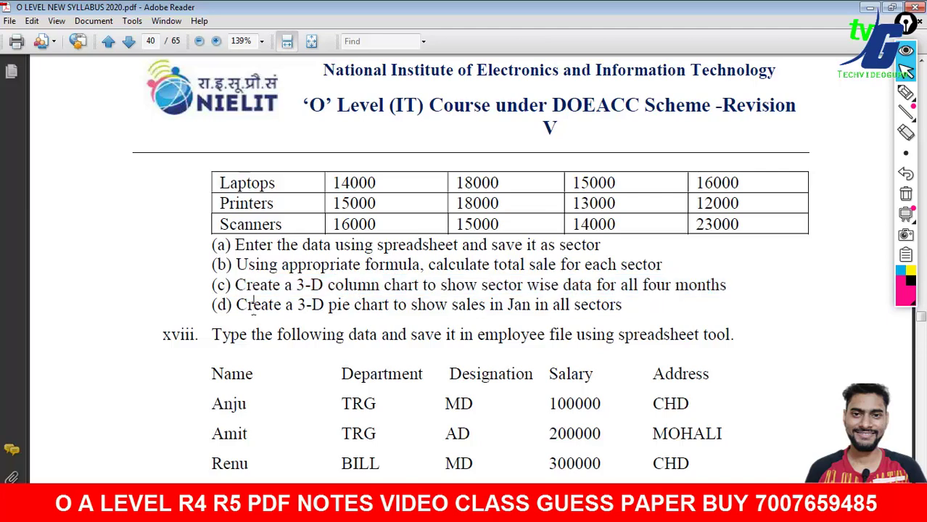
{"action": "left_click", "coordinate": [329, 305]}
{"action": "left_click_drag", "start_coordinate": [420, 287], "coordinate": [726, 287]}
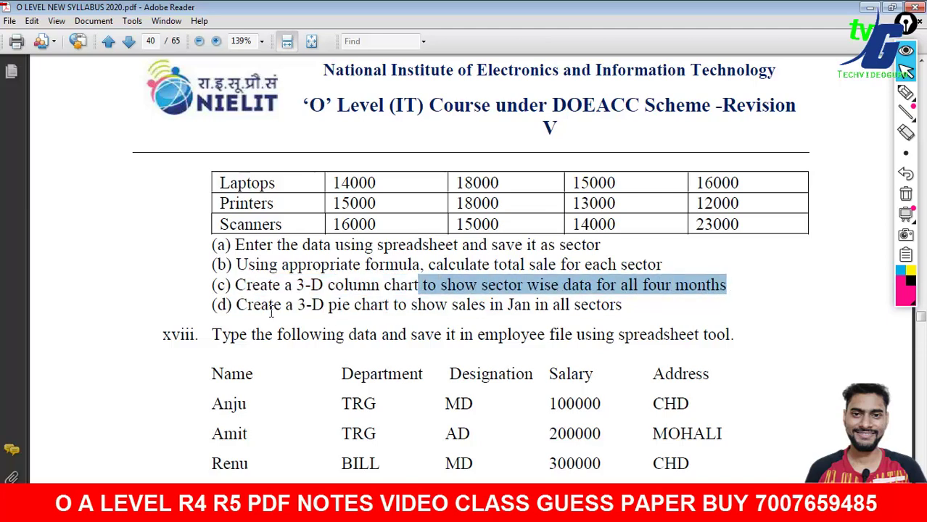
{"action": "left_click_drag", "start_coordinate": [238, 306], "coordinate": [543, 312]}
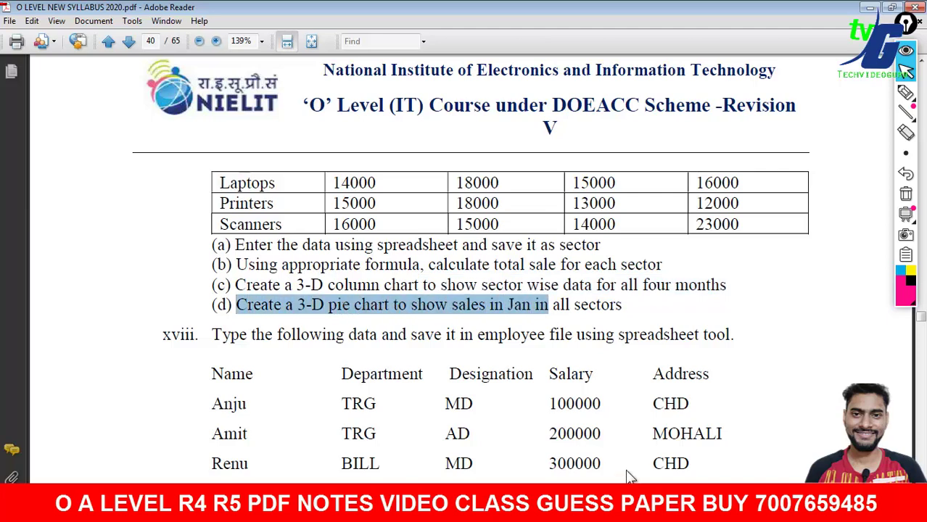
{"action": "key", "text": "alt+Tab"}
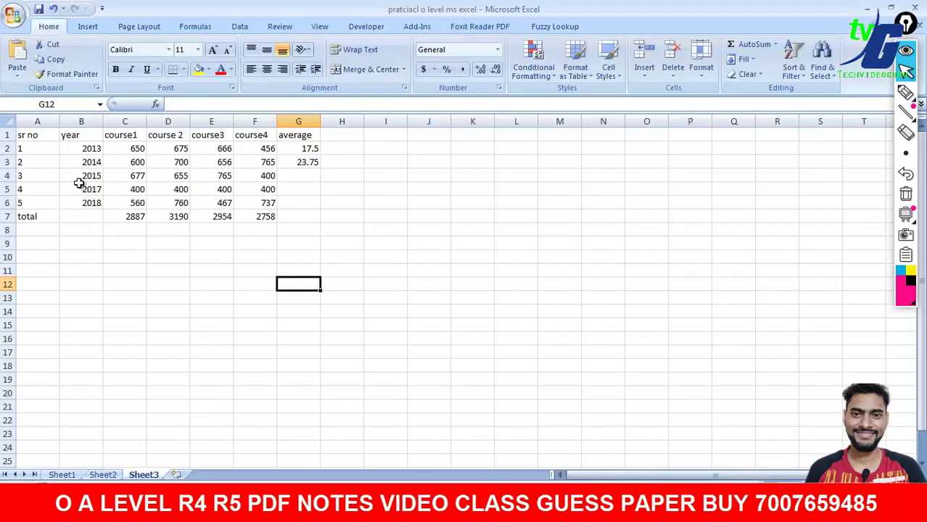
Insert a 3-D clustered column chart of A1:G7 and move it right of the table.
{"action": "left_click_drag", "start_coordinate": [28, 135], "coordinate": [301, 217]}
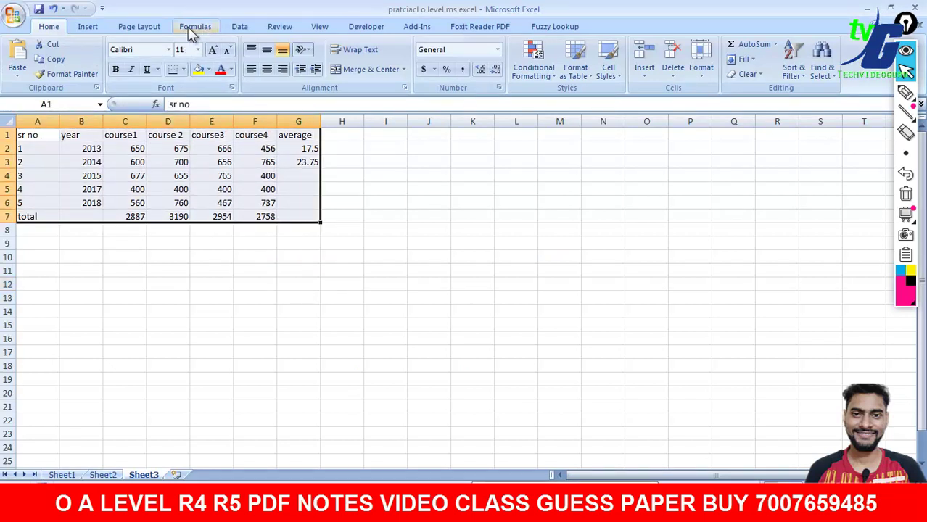
{"action": "left_click", "coordinate": [90, 26]}
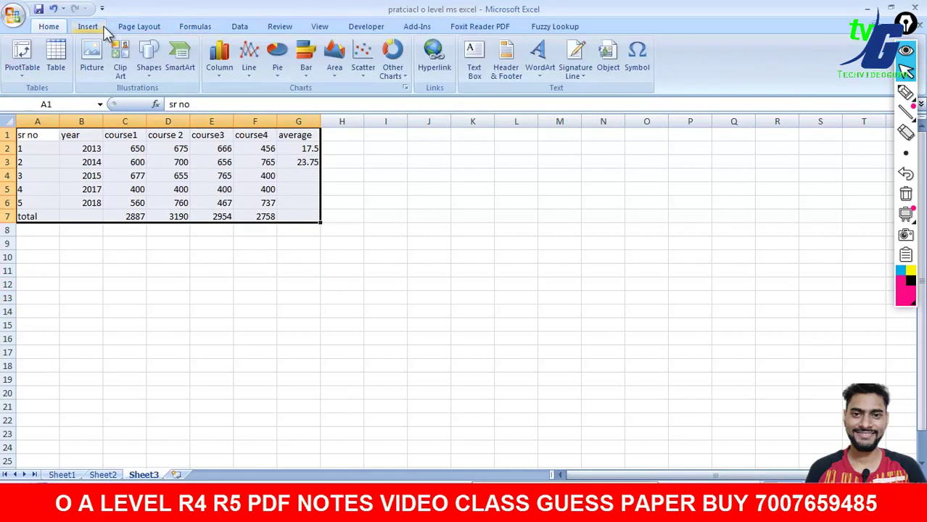
{"action": "left_click", "coordinate": [220, 72]}
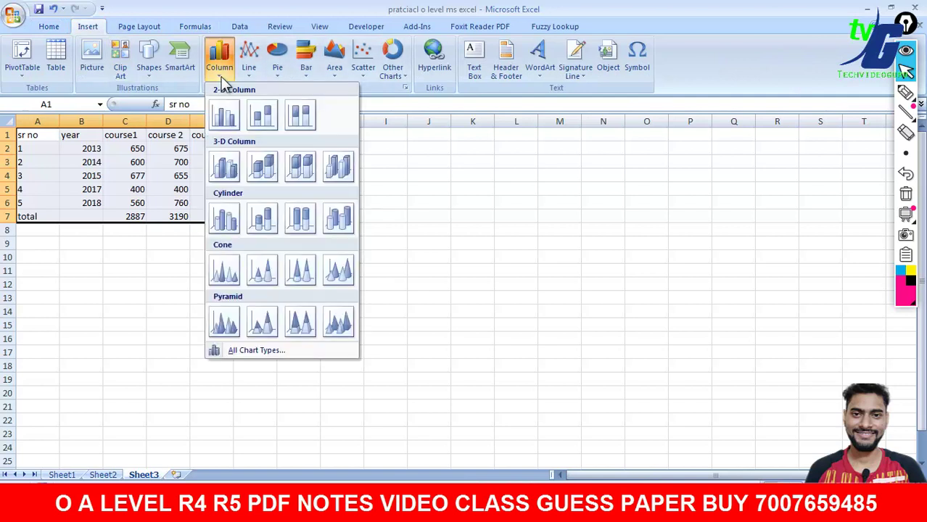
{"action": "left_click", "coordinate": [231, 168]}
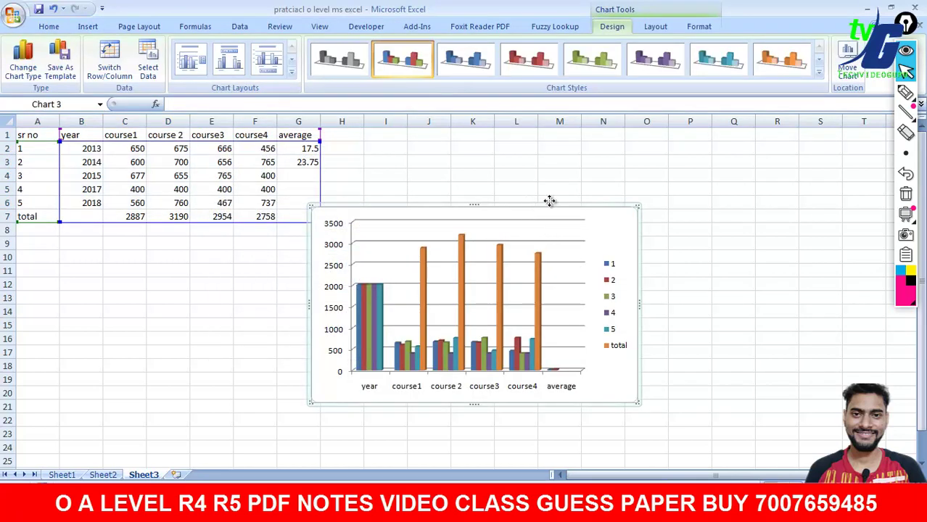
{"action": "left_click_drag", "start_coordinate": [526, 205], "coordinate": [645, 187]}
{"action": "left_click", "coordinate": [412, 276]}
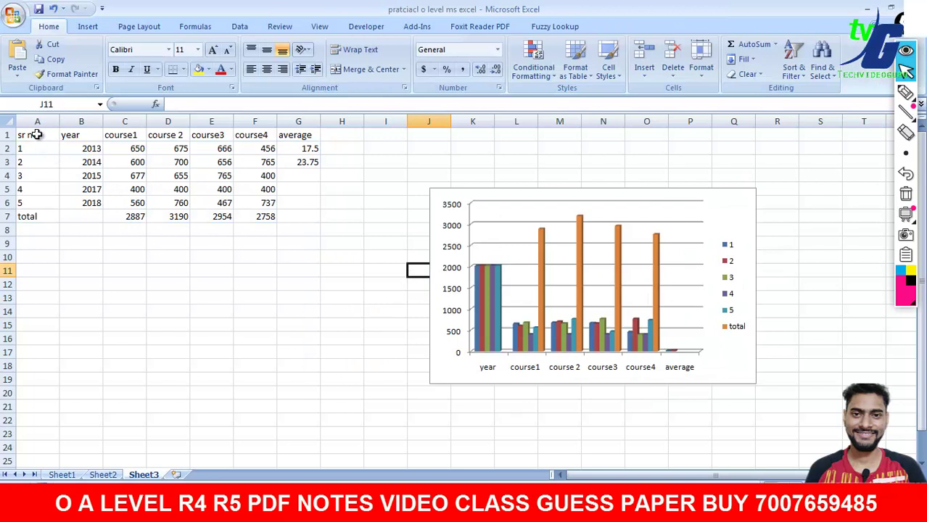
{"action": "mouse_move", "coordinate": [36, 138]}
{"action": "left_mouse_down"}
{"action": "mouse_move", "coordinate": [106, 186]}
{"action": "mouse_move", "coordinate": [131, 216]}
{"action": "left_mouse_up"}
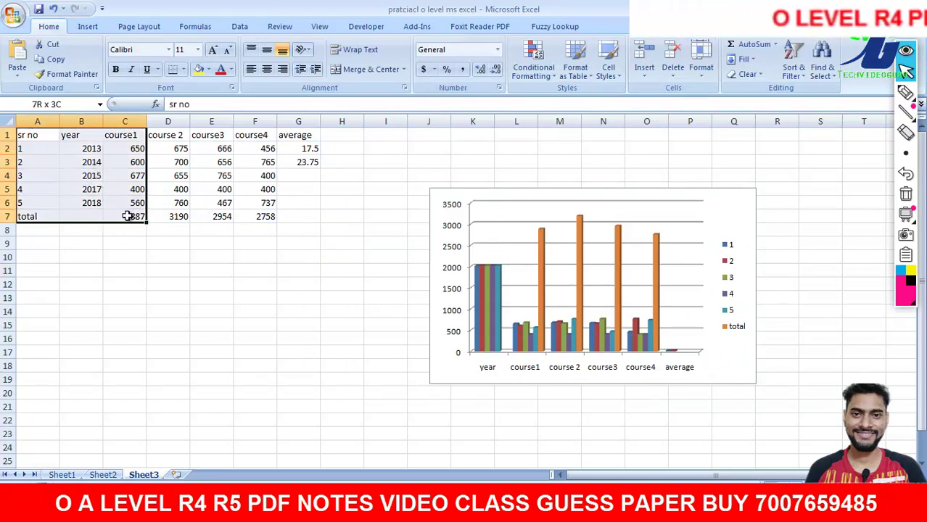
Insert a 3-D pie chart, drag it below the table, then return to the PDF.
{"action": "left_click", "coordinate": [87, 27]}
{"action": "left_click", "coordinate": [278, 69]}
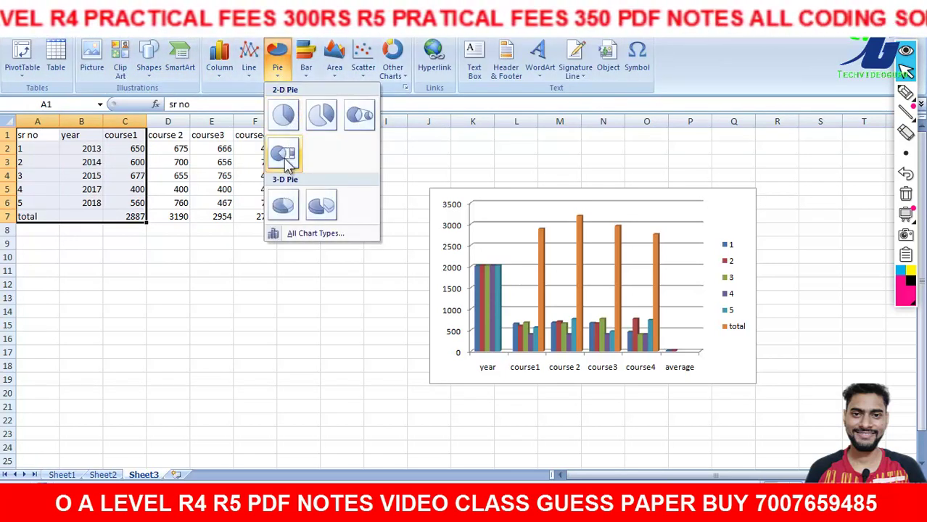
{"action": "left_click", "coordinate": [283, 205]}
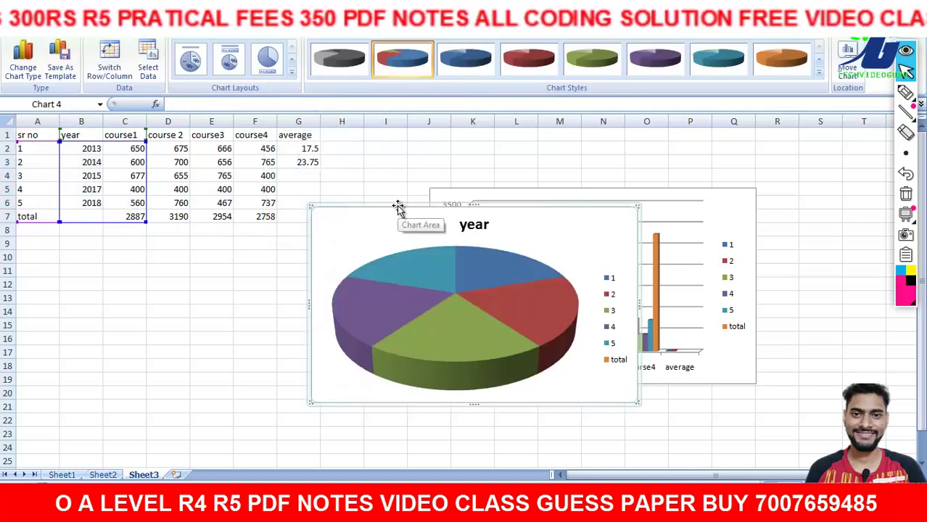
{"action": "left_click_drag", "start_coordinate": [396, 206], "coordinate": [195, 231]}
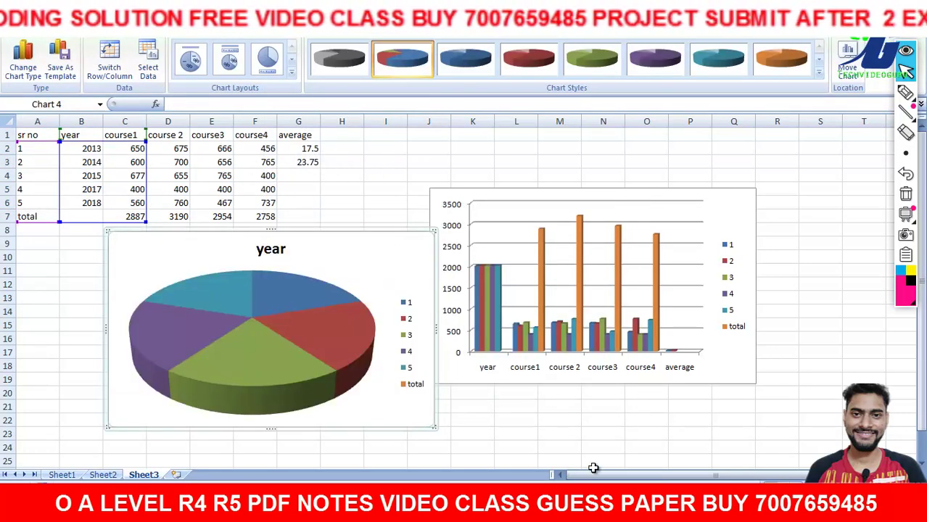
{"action": "key", "text": "alt+Tab"}
{"action": "left_click", "coordinate": [305, 261]}
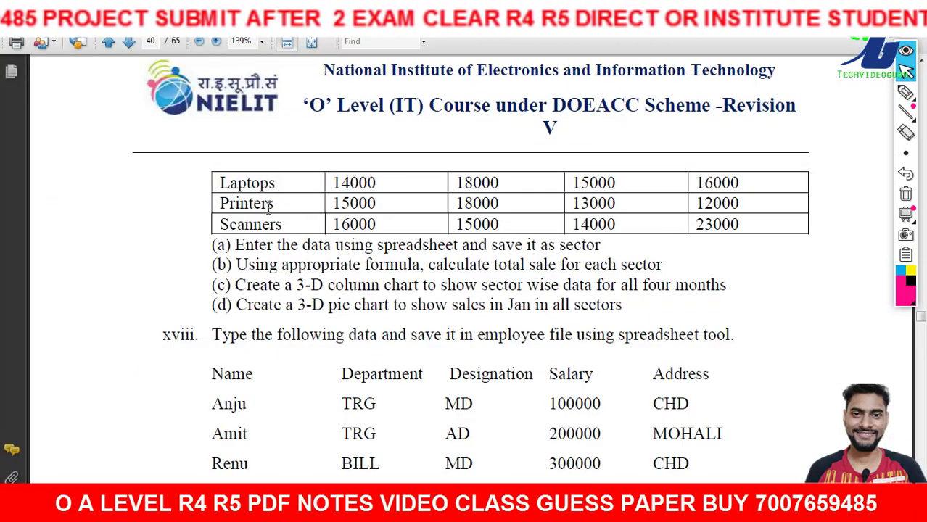
Highlight question xvii's tasks (a)–(d) and the sector sales table, then switch back to Excel.
{"action": "scroll", "coordinate": [270, 210], "scroll_direction": "up", "scroll_amount": 1}
{"action": "scroll", "coordinate": [271, 214], "scroll_direction": "up", "scroll_amount": 2}
{"action": "scroll", "coordinate": [272, 217], "scroll_direction": "up", "scroll_amount": 2}
{"action": "scroll", "coordinate": [271, 219], "scroll_direction": "down", "scroll_amount": 1}
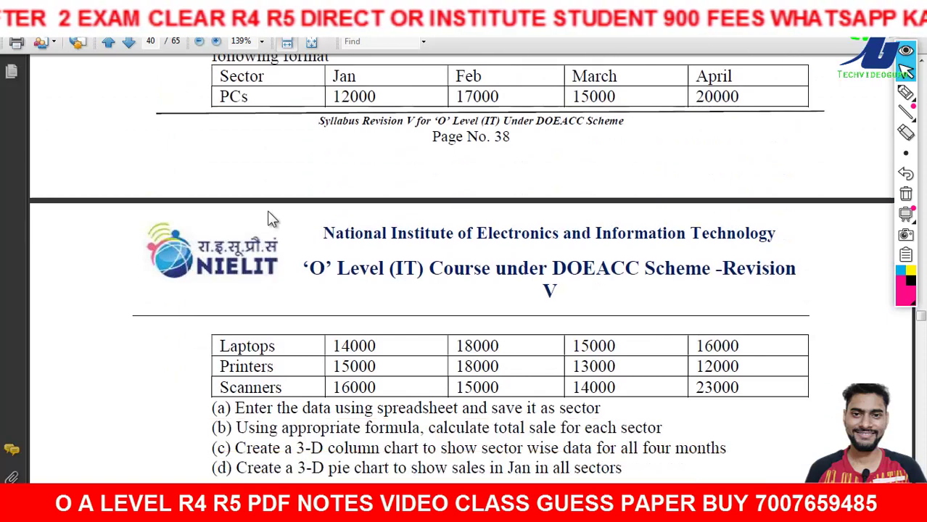
{"action": "scroll", "coordinate": [269, 216], "scroll_direction": "down", "scroll_amount": 1}
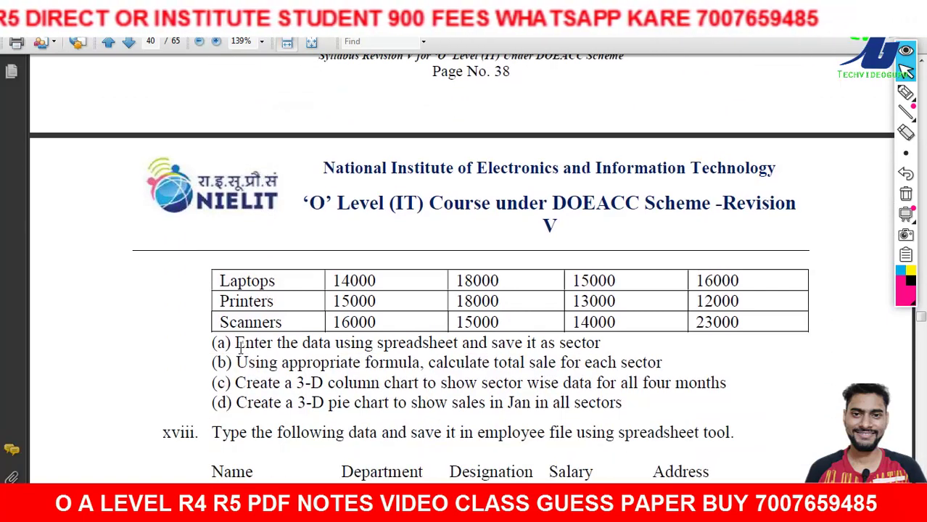
{"action": "left_click_drag", "start_coordinate": [235, 342], "coordinate": [641, 384]}
{"action": "left_click", "coordinate": [592, 410]}
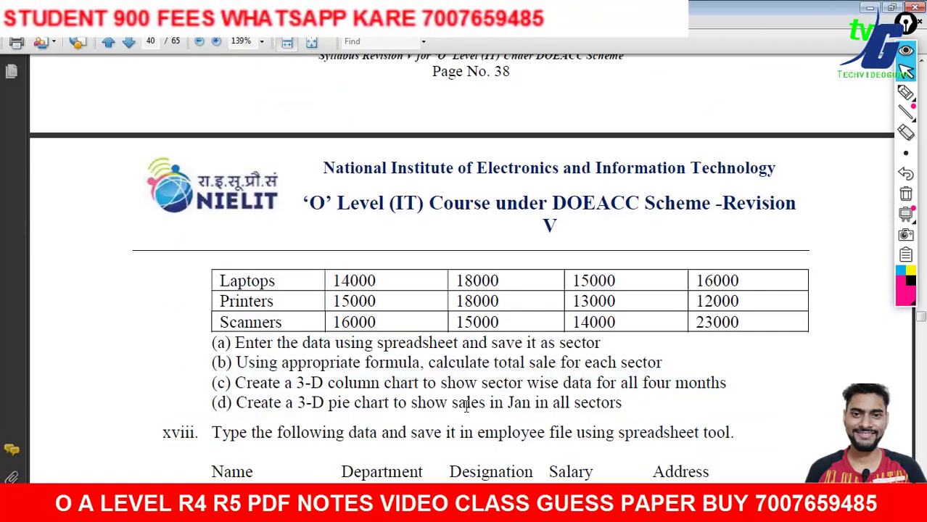
{"action": "left_click_drag", "start_coordinate": [489, 403], "coordinate": [624, 406]}
{"action": "scroll", "coordinate": [508, 348], "scroll_direction": "up", "scroll_amount": 2}
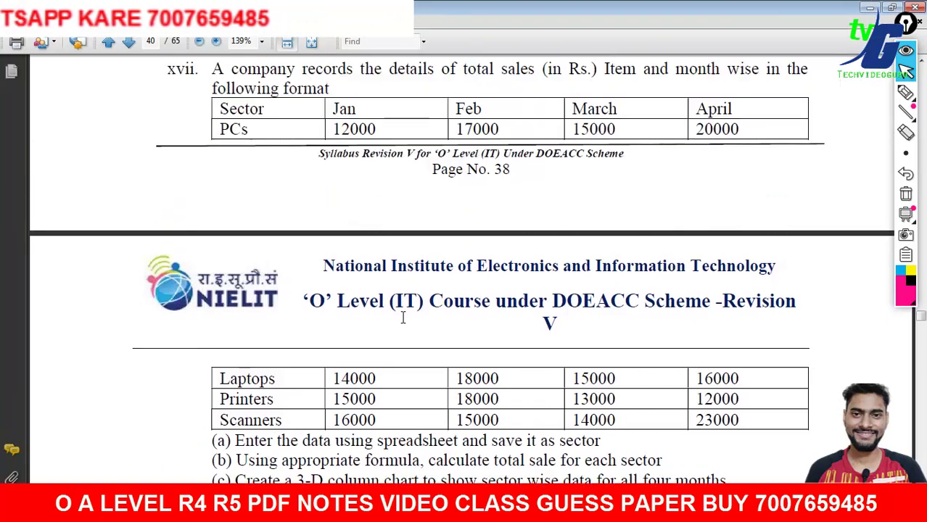
{"action": "left_click_drag", "start_coordinate": [337, 163], "coordinate": [395, 462]}
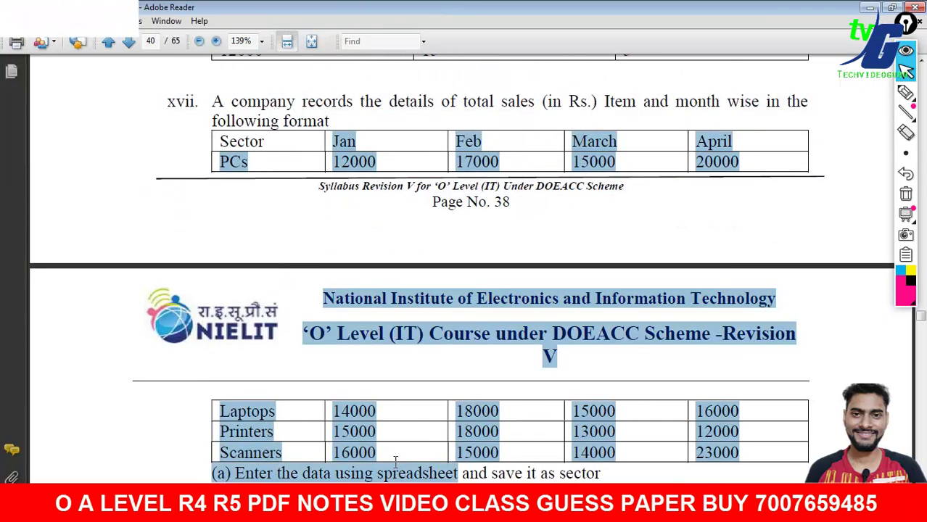
{"action": "key", "text": "alt+Tab"}
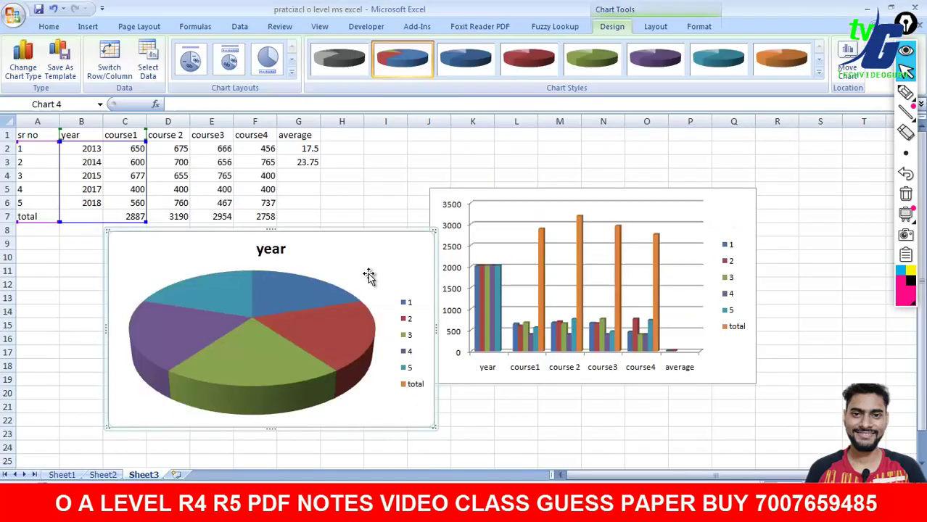
Insert another 3-D pie chart and inspect its year data series before returning to the PDF.
{"action": "left_click", "coordinate": [87, 26]}
{"action": "left_click", "coordinate": [277, 62]}
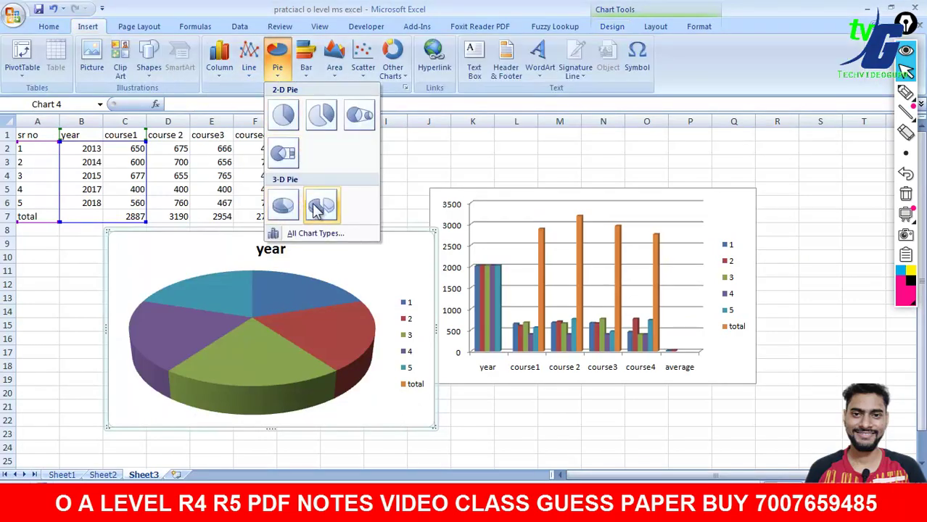
{"action": "left_click", "coordinate": [283, 206]}
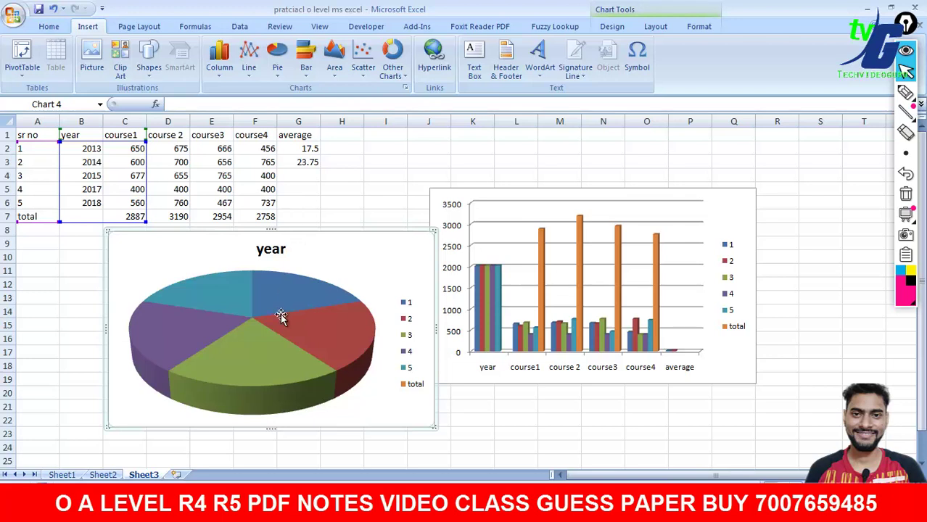
{"action": "left_click", "coordinate": [201, 337]}
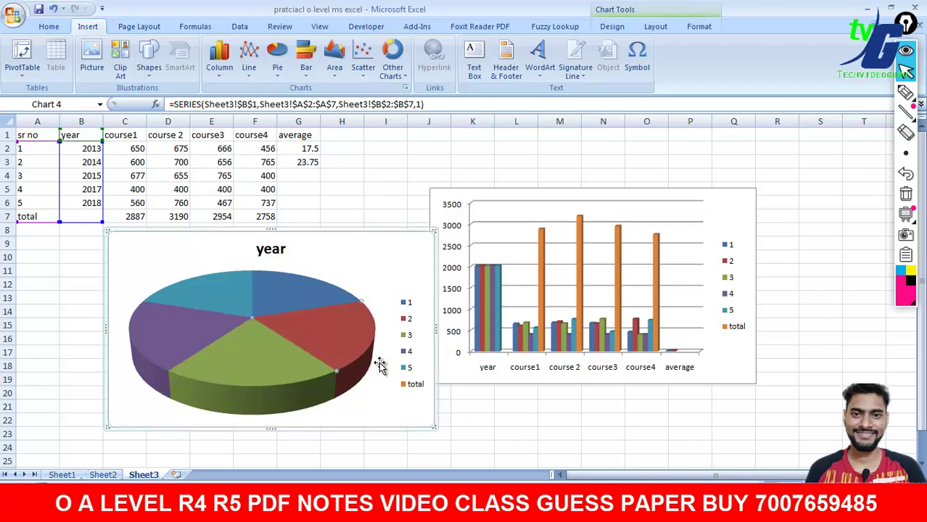
{"action": "left_click", "coordinate": [225, 187]}
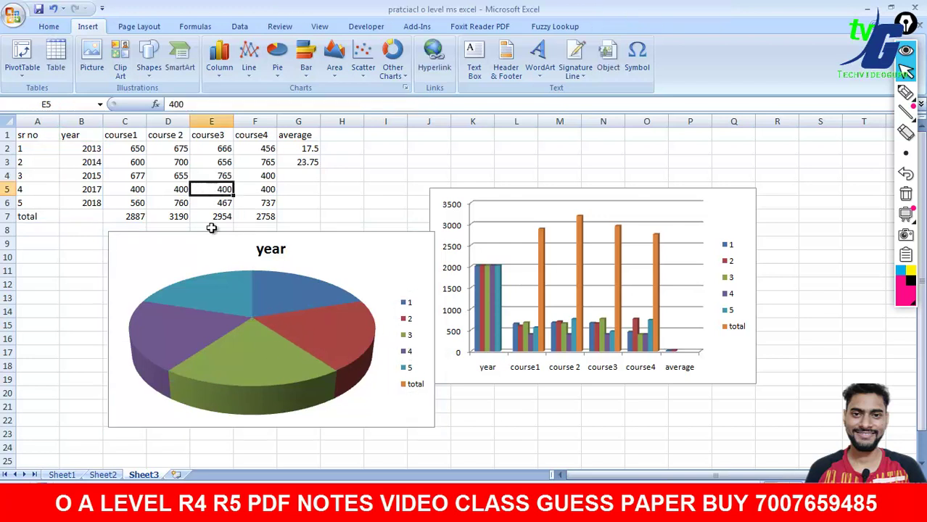
{"action": "left_click", "coordinate": [264, 321]}
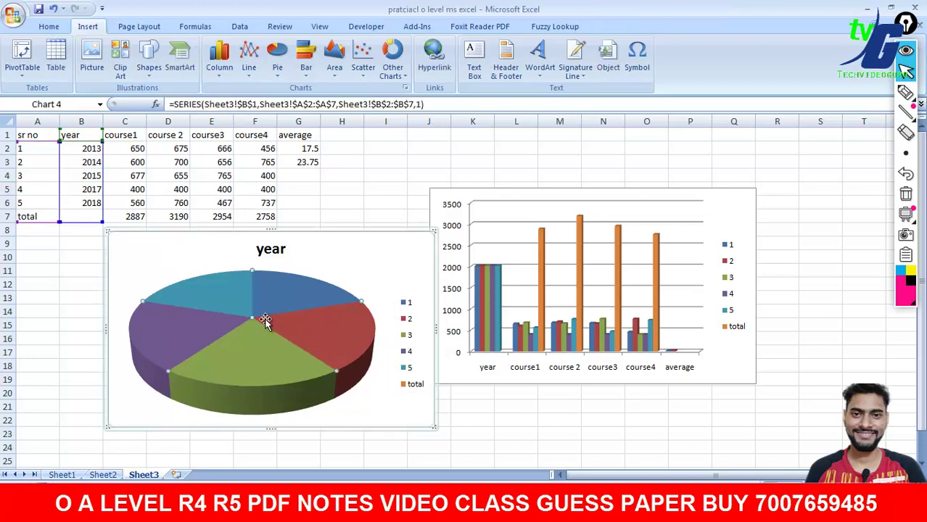
{"action": "left_click", "coordinate": [398, 237]}
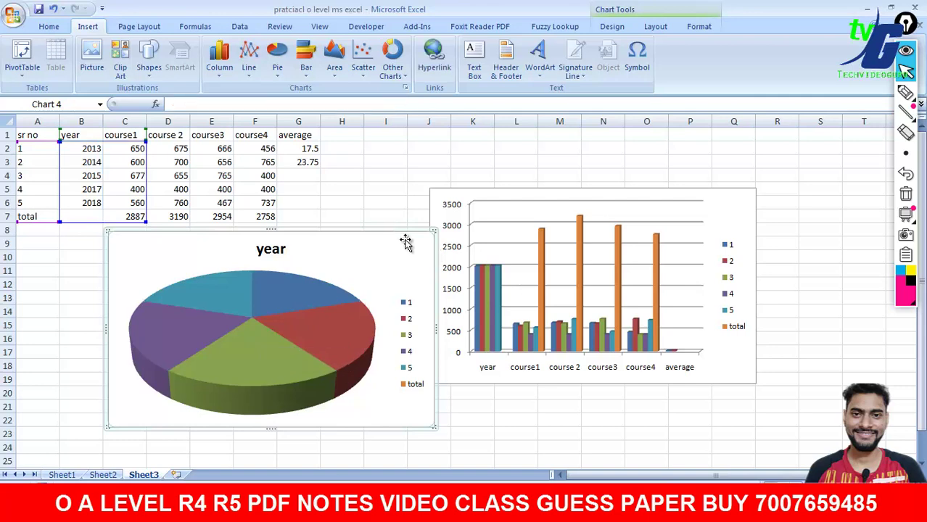
{"action": "left_click", "coordinate": [551, 474]}
{"action": "scroll", "coordinate": [418, 300], "scroll_direction": "down", "scroll_amount": 5}
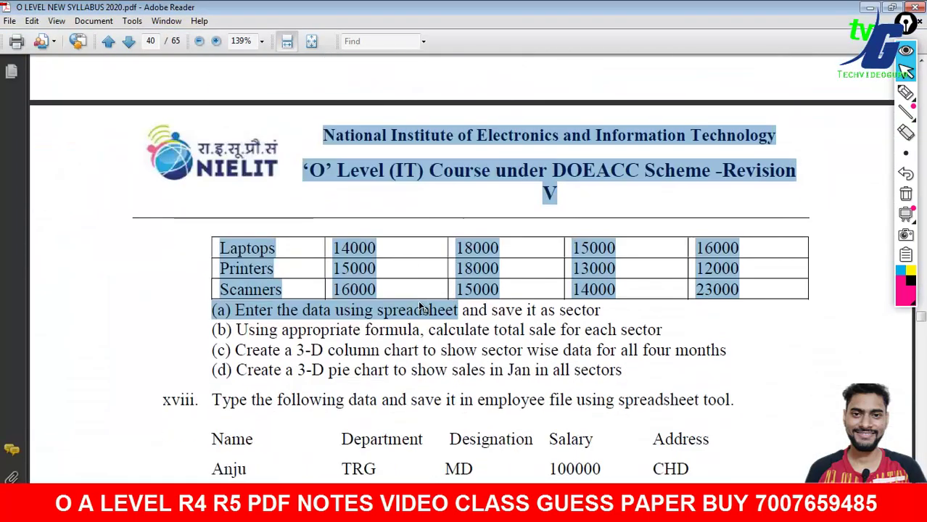
Highlight question xviii's instruction, employee table and department-wise count task.
{"action": "scroll", "coordinate": [418, 301], "scroll_direction": "down", "scroll_amount": 3}
{"action": "scroll", "coordinate": [418, 302], "scroll_direction": "down", "scroll_amount": 3}
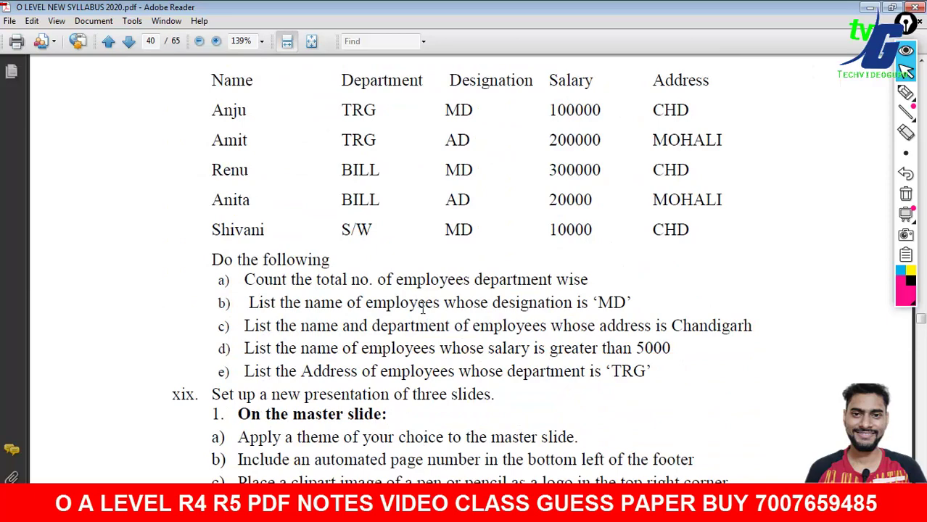
{"action": "scroll", "coordinate": [377, 321], "scroll_direction": "up", "scroll_amount": 2}
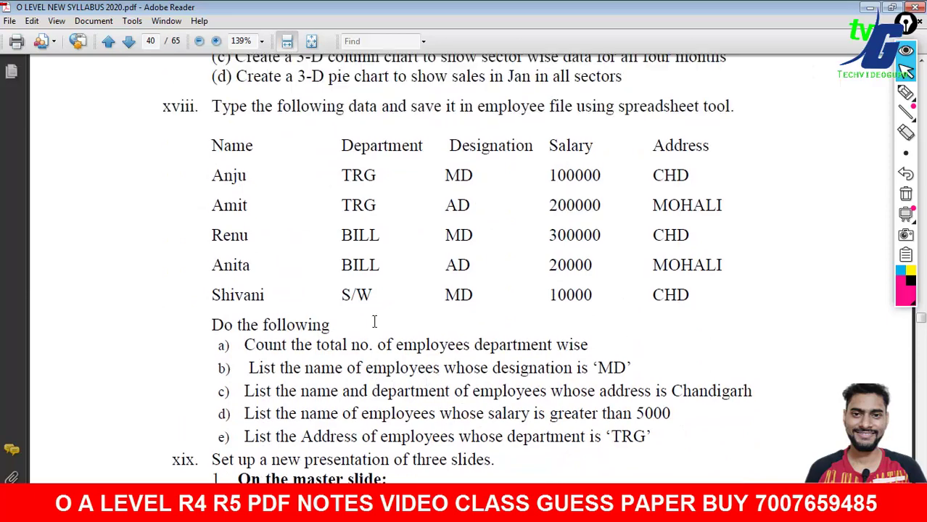
{"action": "left_click_drag", "start_coordinate": [215, 106], "coordinate": [739, 106]}
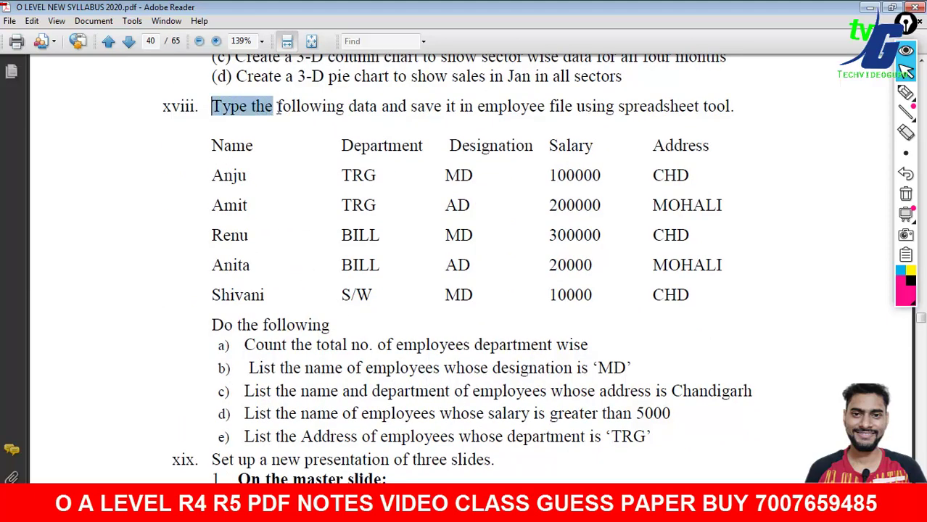
{"action": "left_click", "coordinate": [747, 183]}
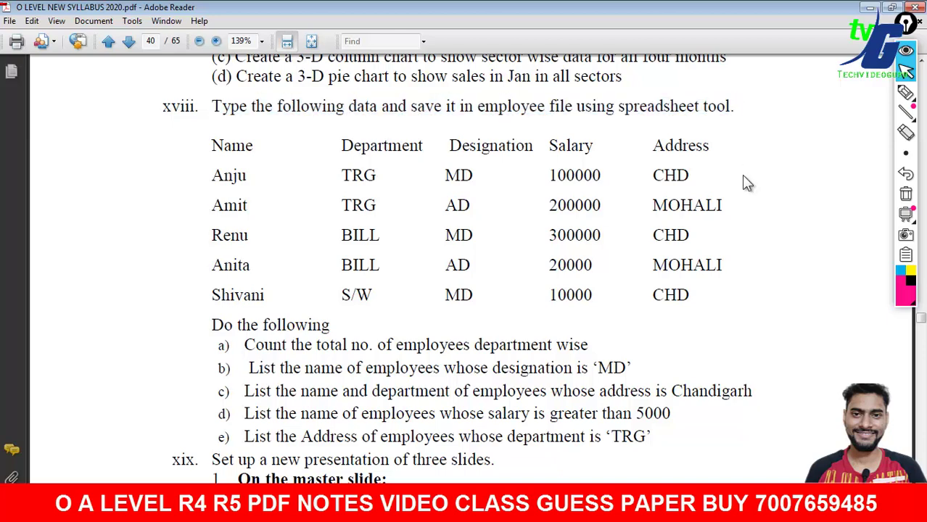
{"action": "left_click_drag", "start_coordinate": [241, 173], "coordinate": [689, 291]}
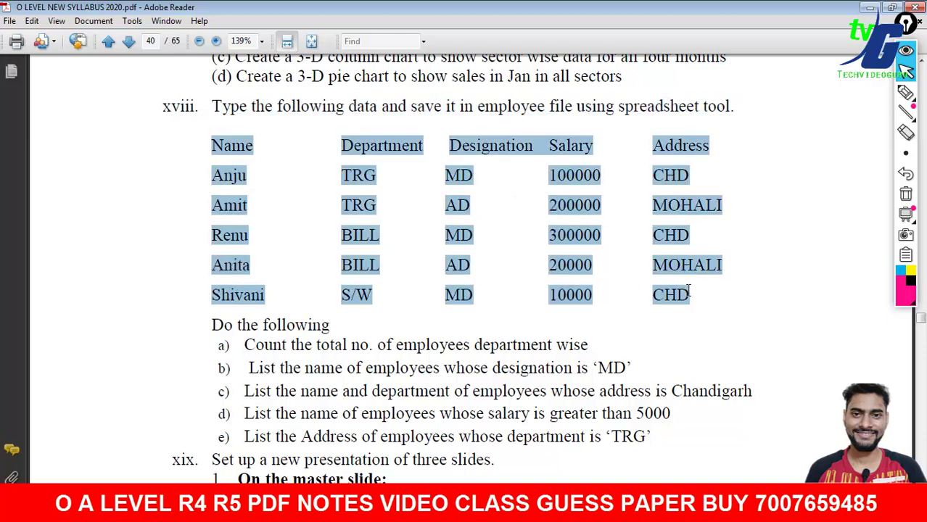
{"action": "left_click", "coordinate": [476, 293]}
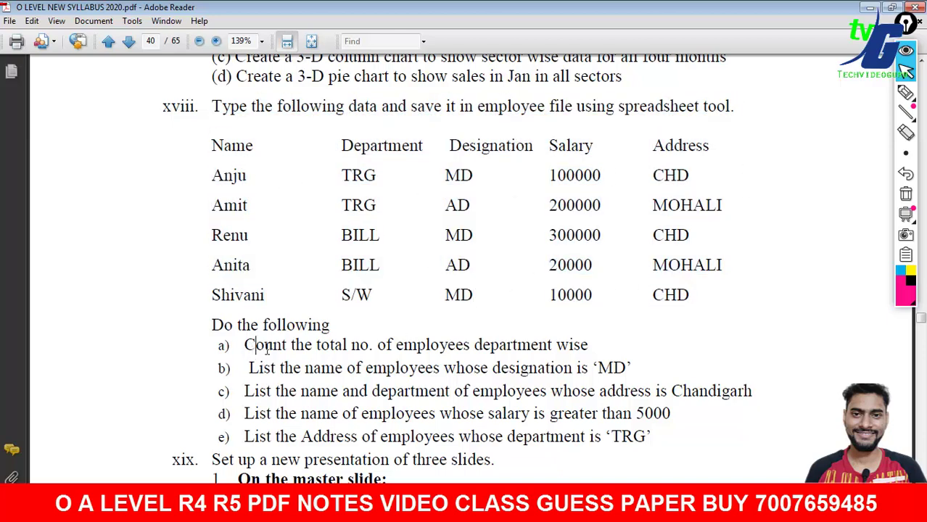
{"action": "left_click_drag", "start_coordinate": [255, 347], "coordinate": [609, 353]}
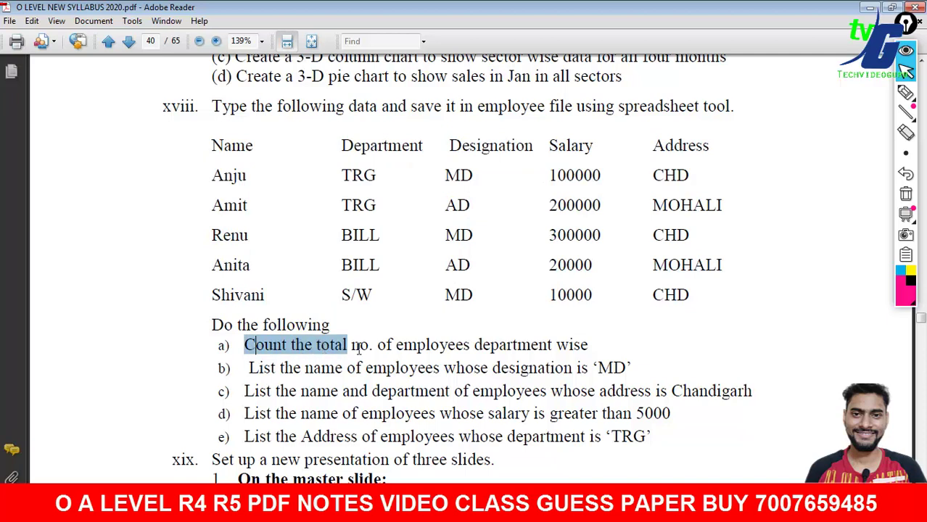
Circle the Department and Name columns and mark Address in pink ink, then erase it.
{"action": "left_click", "coordinate": [618, 344]}
{"action": "left_click", "coordinate": [905, 92]}
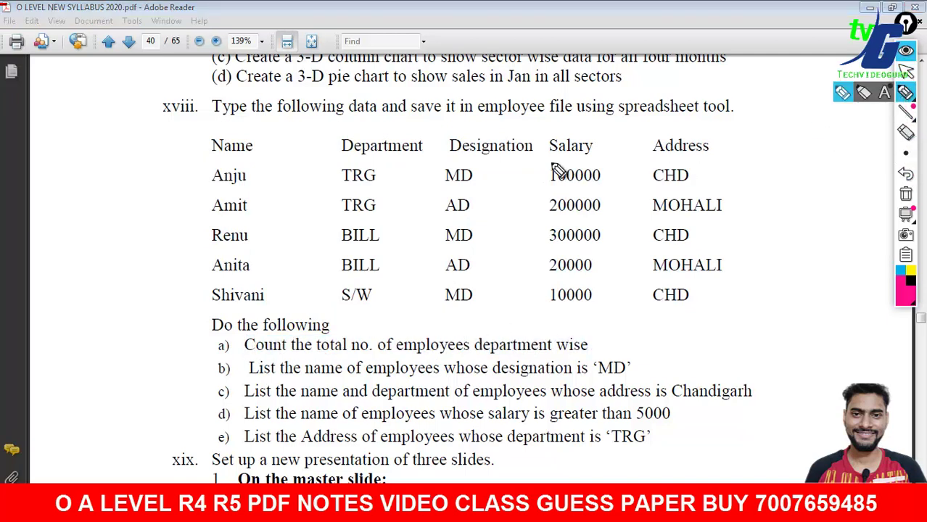
{"action": "mouse_move", "coordinate": [355, 141]}
{"action": "left_mouse_down"}
{"action": "mouse_move", "coordinate": [317, 283]}
{"action": "mouse_move", "coordinate": [435, 317]}
{"action": "mouse_move", "coordinate": [435, 145]}
{"action": "mouse_move", "coordinate": [348, 142]}
{"action": "left_mouse_up"}
{"action": "mouse_move", "coordinate": [205, 158]}
{"action": "left_mouse_down"}
{"action": "mouse_move", "coordinate": [312, 263]}
{"action": "mouse_move", "coordinate": [214, 131]}
{"action": "left_mouse_up"}
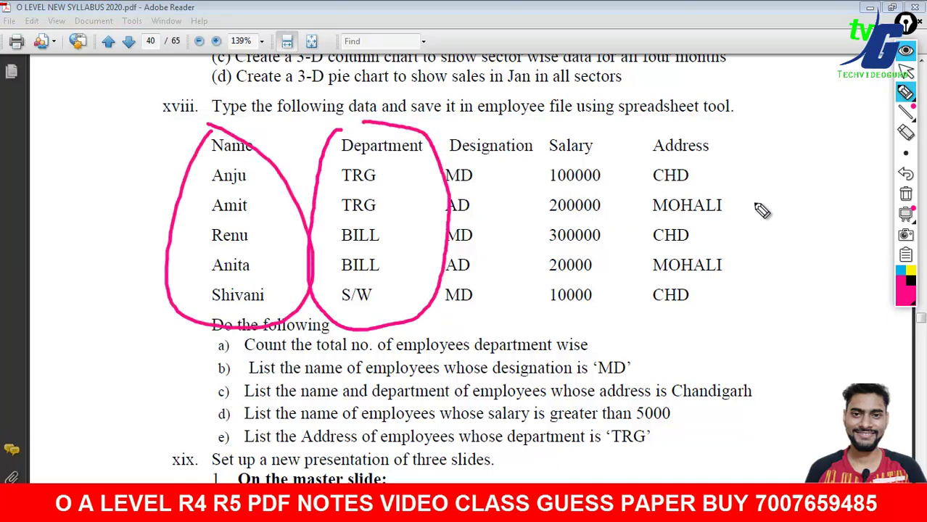
{"action": "mouse_move", "coordinate": [783, 206]}
{"action": "left_mouse_down"}
{"action": "mouse_move", "coordinate": [785, 260]}
{"action": "mouse_move", "coordinate": [805, 239]}
{"action": "mouse_move", "coordinate": [836, 244]}
{"action": "left_mouse_up"}
{"action": "left_click", "coordinate": [905, 194]}
{"action": "left_click", "coordinate": [905, 70]}
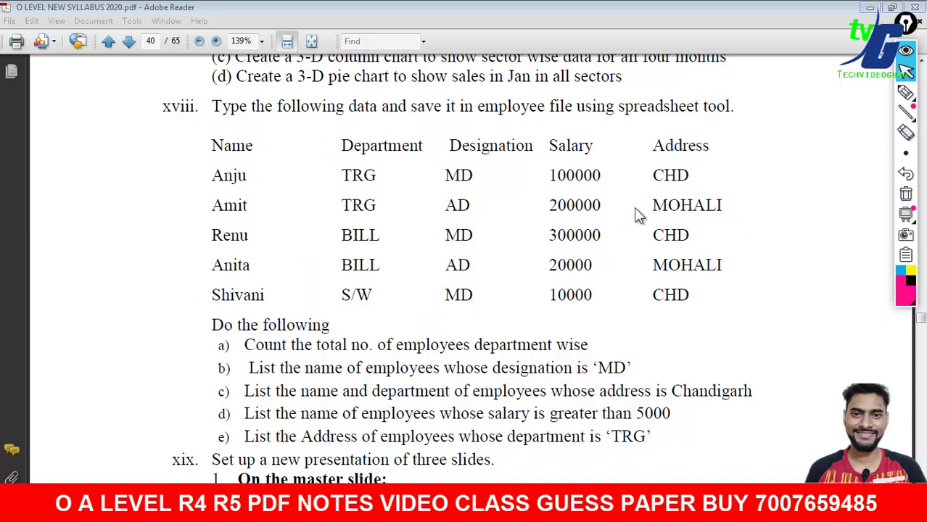
Highlight task b on MD designation with the Designation values, then task c on Chandigarh addresses.
{"action": "left_click_drag", "start_coordinate": [248, 368], "coordinate": [559, 368]}
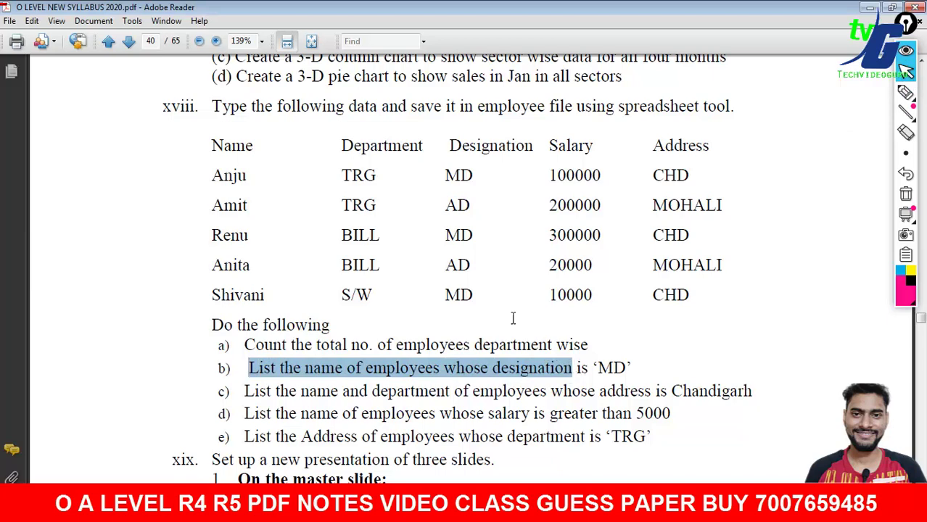
{"action": "left_click_drag", "start_coordinate": [448, 145], "coordinate": [534, 145]}
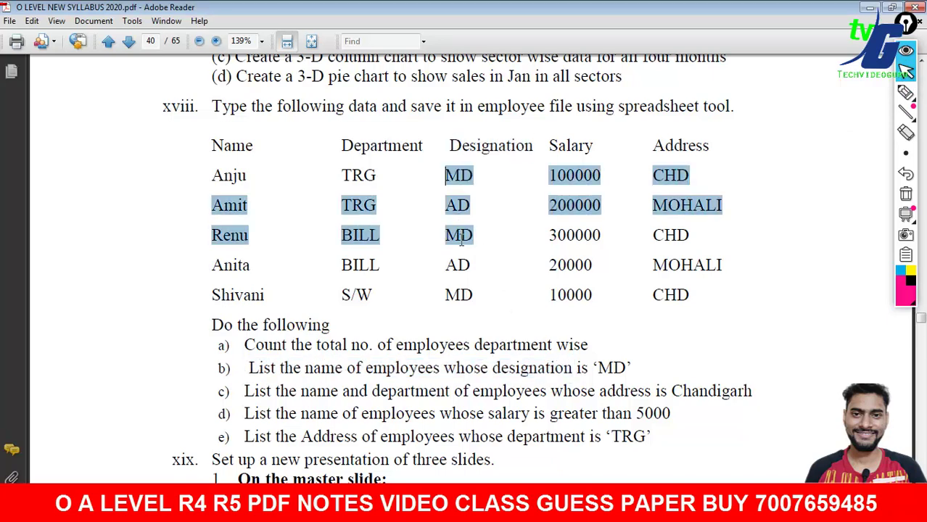
{"action": "left_click_drag", "start_coordinate": [445, 174], "coordinate": [470, 303]}
{"action": "left_click", "coordinate": [478, 362]}
{"action": "left_click_drag", "start_coordinate": [244, 391], "coordinate": [650, 392]}
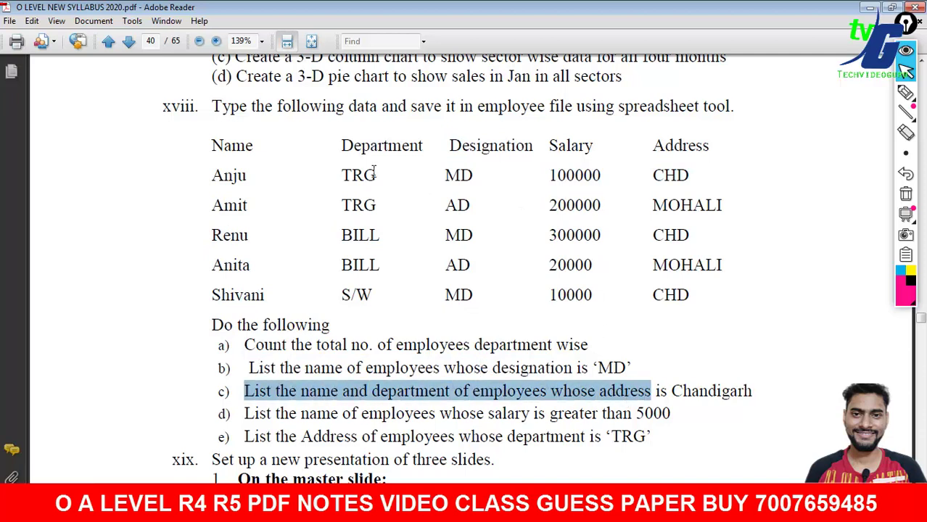
{"action": "left_click", "coordinate": [625, 316]}
Highlight task d with the Salary values and task e with the Department values, then return to Excel.
{"action": "left_click_drag", "start_coordinate": [246, 414], "coordinate": [597, 415]}
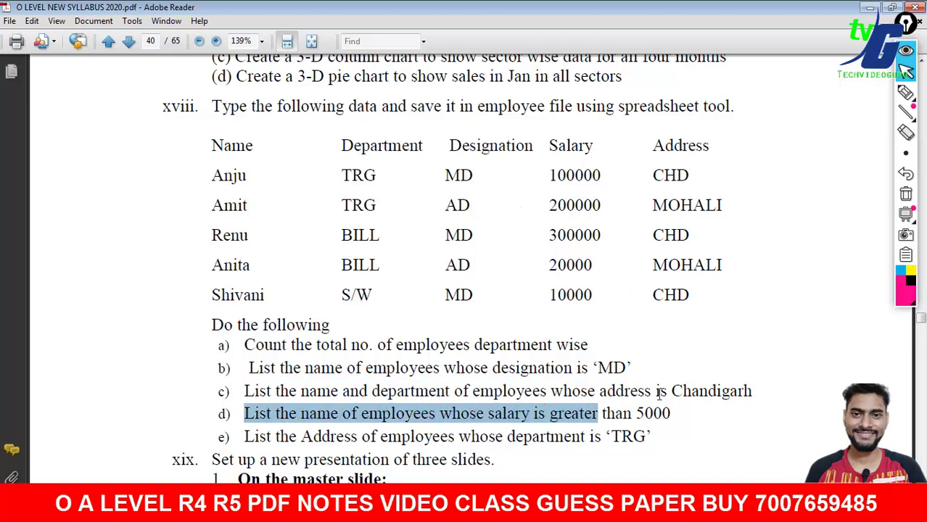
{"action": "left_click", "coordinate": [659, 391]}
{"action": "mouse_move", "coordinate": [561, 172]}
{"action": "left_mouse_down"}
{"action": "mouse_move", "coordinate": [562, 233]}
{"action": "mouse_move", "coordinate": [588, 296]}
{"action": "left_mouse_up"}
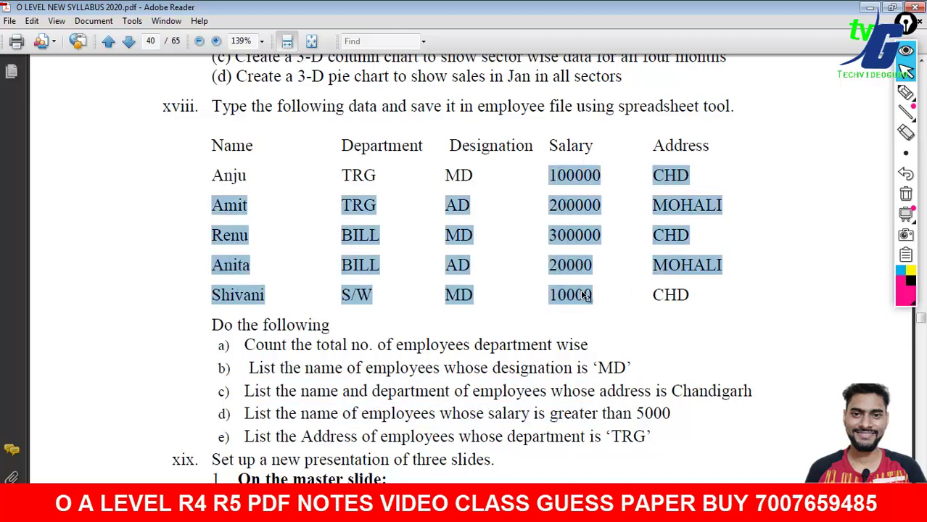
{"action": "left_click", "coordinate": [521, 348]}
{"action": "left_click_drag", "start_coordinate": [245, 438], "coordinate": [636, 442]}
{"action": "left_click", "coordinate": [593, 379]}
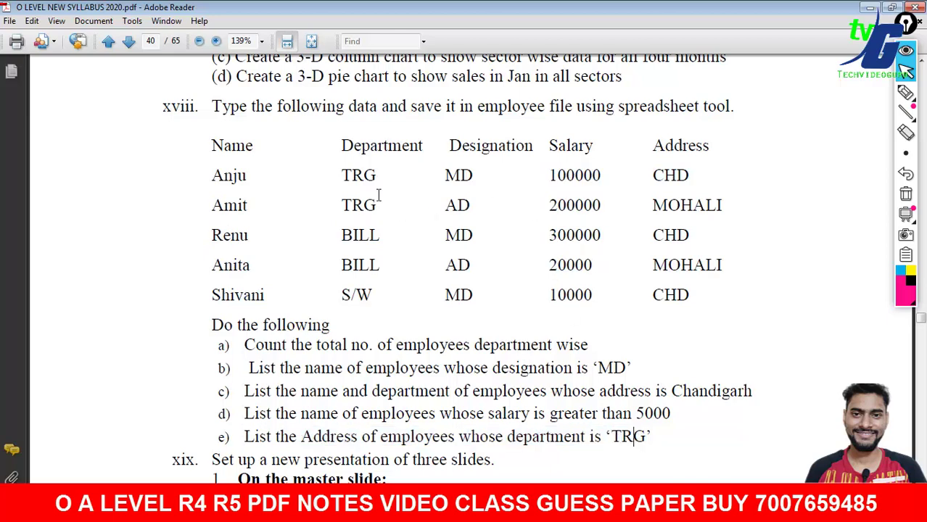
{"action": "left_click_drag", "start_coordinate": [338, 177], "coordinate": [451, 294]}
{"action": "left_click", "coordinate": [399, 310]}
{"action": "key", "text": "alt+Tab"}
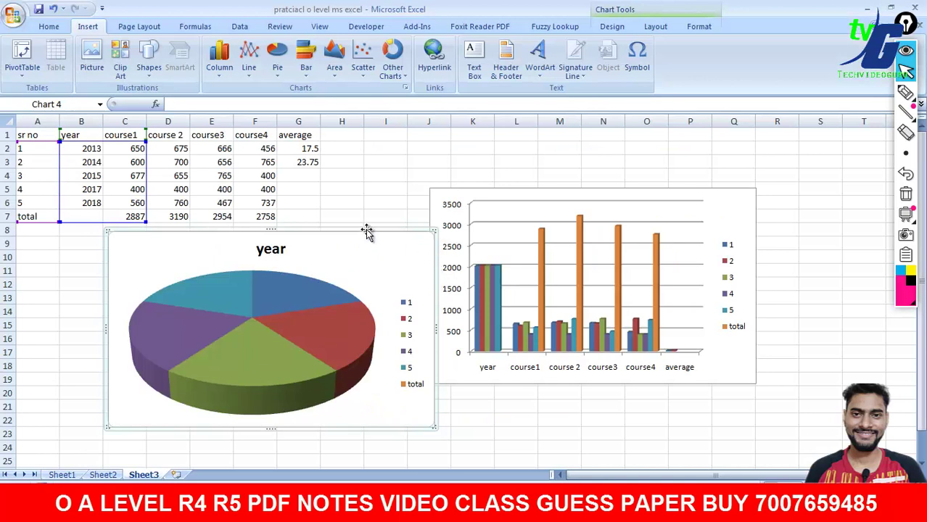
Delete the 3-D pie chart from Sheet3, then briefly check the Home tab's Sort & Filter options.
{"action": "key", "text": "Delete"}
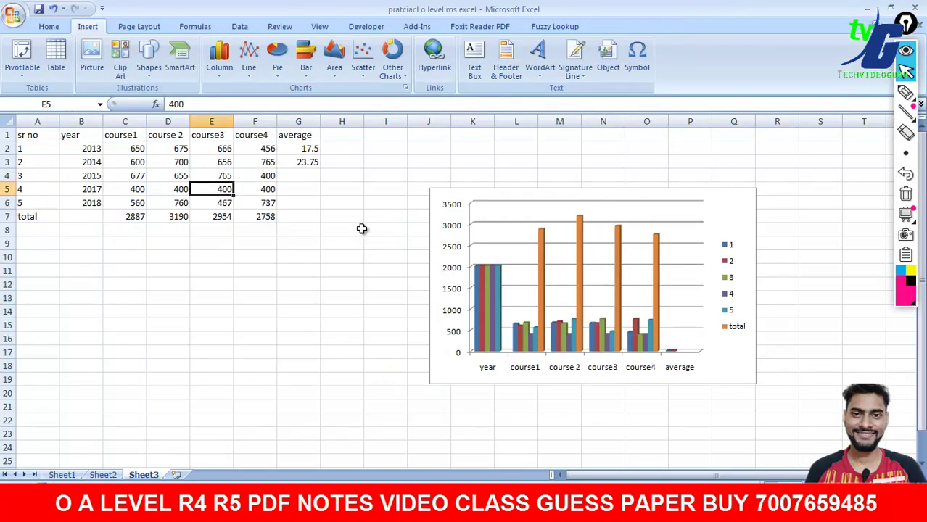
{"action": "left_click", "coordinate": [48, 27]}
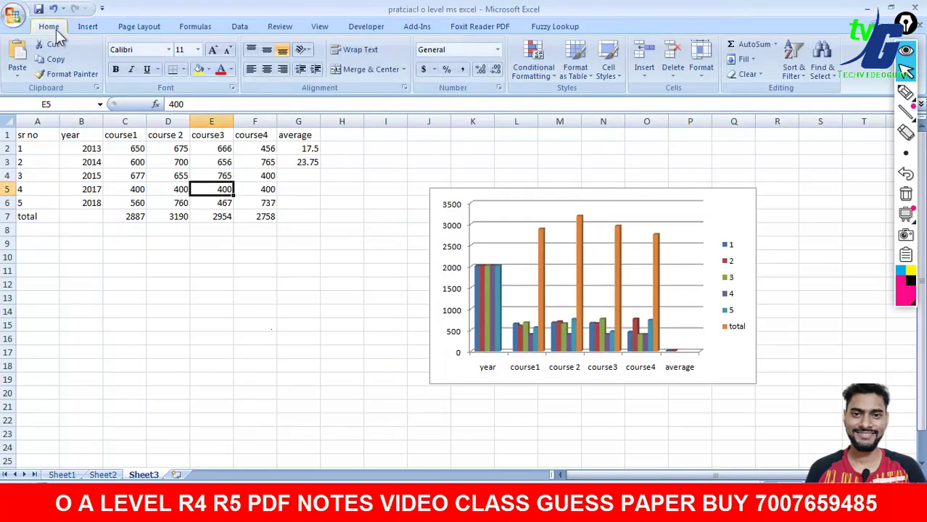
{"action": "left_click", "coordinate": [804, 82]}
{"action": "left_click", "coordinate": [804, 81]}
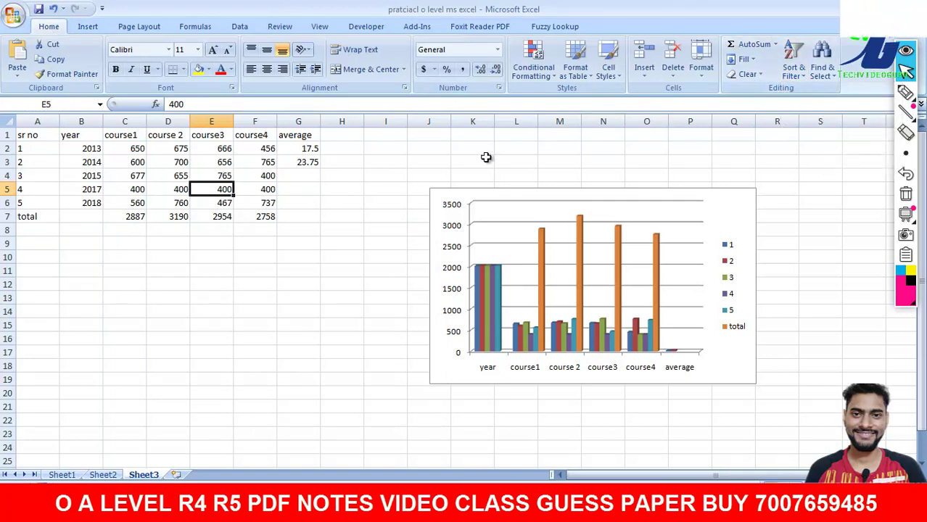
Start an AutoSum in cell E5, then return to the exercise PDF at task xix.
{"action": "left_click", "coordinate": [647, 78]}
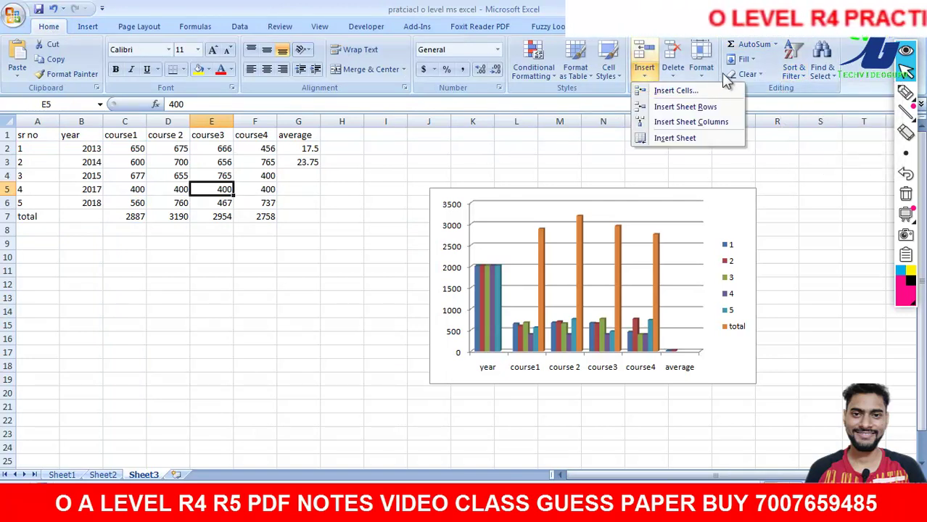
{"action": "left_click", "coordinate": [754, 44]}
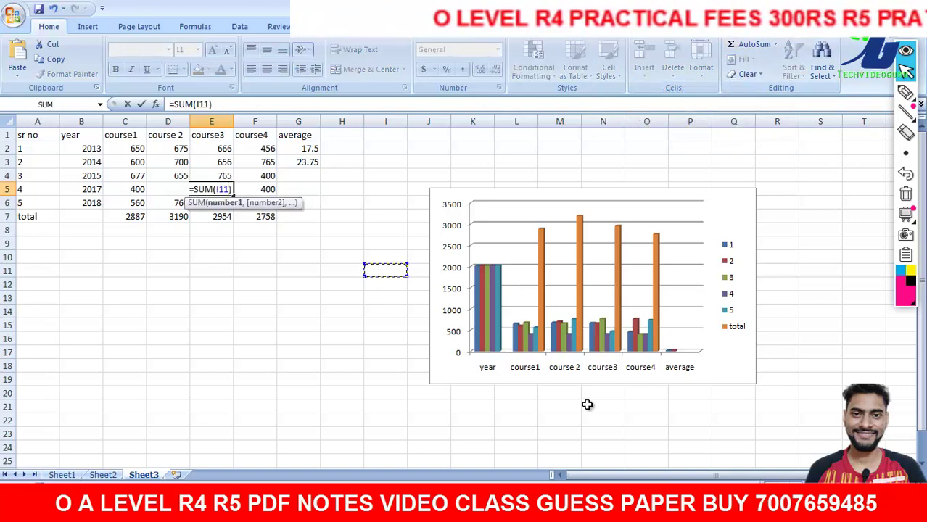
{"action": "key", "text": "alt+Tab"}
{"action": "scroll", "coordinate": [338, 250], "scroll_direction": "down", "scroll_amount": 3}
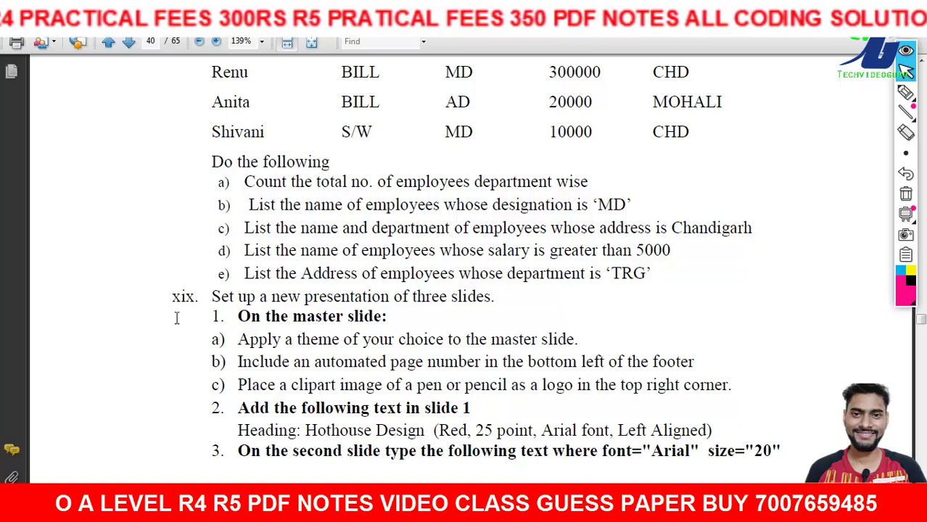
{"action": "scroll", "coordinate": [171, 310], "scroll_direction": "down", "scroll_amount": 3}
{"action": "left_click_drag", "start_coordinate": [200, 198], "coordinate": [370, 310]}
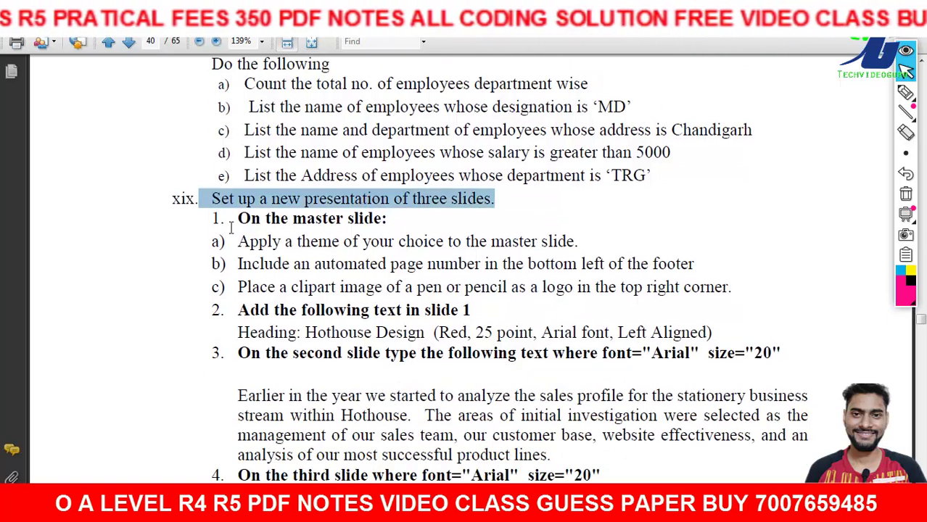
{"action": "left_click", "coordinate": [484, 264]}
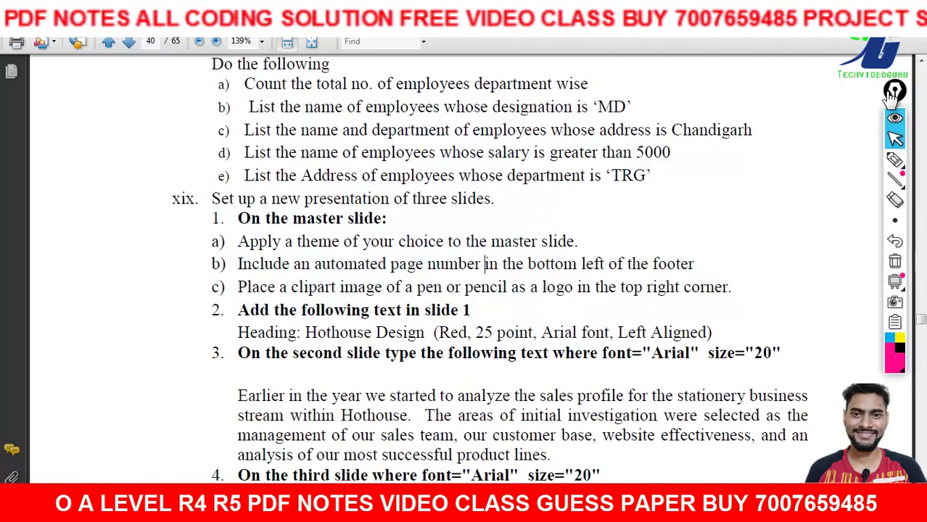
{"action": "left_click", "coordinate": [893, 160]}
{"action": "mouse_move", "coordinate": [75, 142]}
{"action": "left_mouse_down"}
{"action": "mouse_move", "coordinate": [73, 185]}
{"action": "mouse_move", "coordinate": [62, 166]}
{"action": "mouse_move", "coordinate": [87, 180]}
{"action": "mouse_move", "coordinate": [93, 166]}
{"action": "left_mouse_up"}
{"action": "mouse_move", "coordinate": [144, 132]}
{"action": "left_mouse_down"}
{"action": "mouse_move", "coordinate": [216, 124]}
{"action": "mouse_move", "coordinate": [175, 145]}
{"action": "left_mouse_up"}
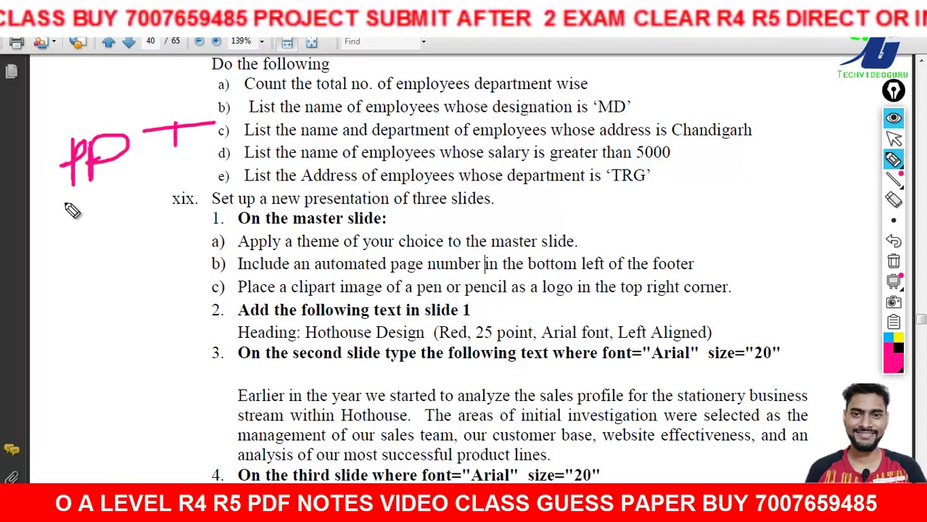
{"action": "left_click_drag", "start_coordinate": [55, 206], "coordinate": [221, 178]}
{"action": "left_click_drag", "start_coordinate": [77, 217], "coordinate": [77, 269]}
{"action": "left_click_drag", "start_coordinate": [54, 214], "coordinate": [79, 213]}
{"action": "left_click_drag", "start_coordinate": [45, 275], "coordinate": [93, 274]}
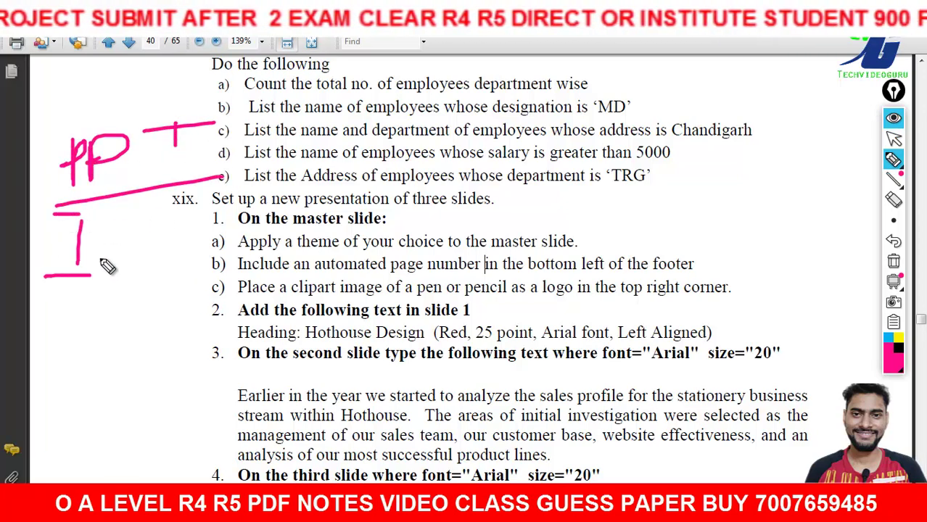
{"action": "left_click_drag", "start_coordinate": [103, 229], "coordinate": [149, 248]}
{"action": "left_click_drag", "start_coordinate": [219, 138], "coordinate": [244, 129]}
{"action": "mouse_move", "coordinate": [279, 103]}
{"action": "left_mouse_down"}
{"action": "mouse_move", "coordinate": [278, 149]}
{"action": "mouse_move", "coordinate": [316, 137]}
{"action": "left_mouse_up"}
{"action": "mouse_move", "coordinate": [324, 103]}
{"action": "left_mouse_down"}
{"action": "mouse_move", "coordinate": [377, 100]}
{"action": "mouse_move", "coordinate": [377, 116]}
{"action": "left_mouse_up"}
{"action": "left_click_drag", "start_coordinate": [179, 238], "coordinate": [190, 235]}
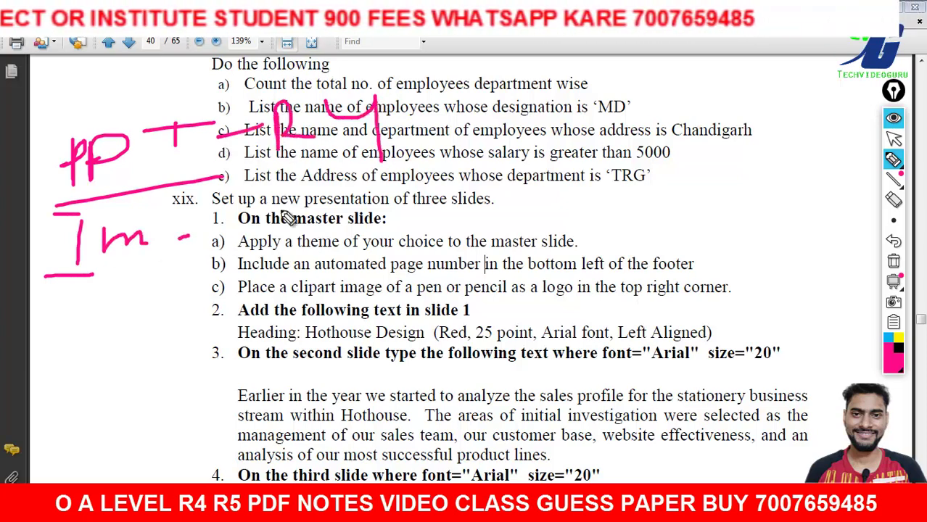
{"action": "left_click_drag", "start_coordinate": [280, 183], "coordinate": [280, 226]}
{"action": "left_click_drag", "start_coordinate": [281, 186], "coordinate": [298, 207]}
{"action": "mouse_move", "coordinate": [893, 160]}
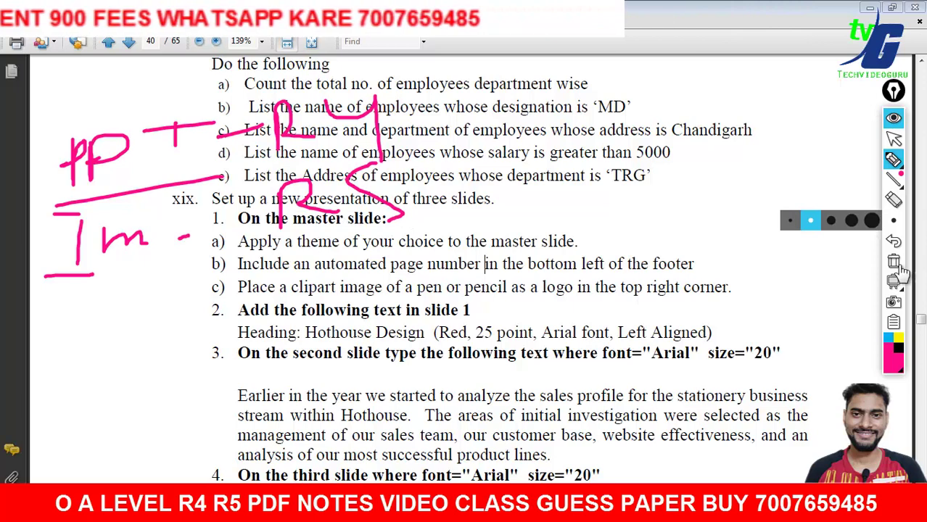
{"action": "left_click", "coordinate": [893, 262]}
{"action": "left_click", "coordinate": [894, 138]}
{"action": "left_click", "coordinate": [523, 264]}
{"action": "scroll", "coordinate": [435, 254], "scroll_direction": "down", "scroll_amount": 1}
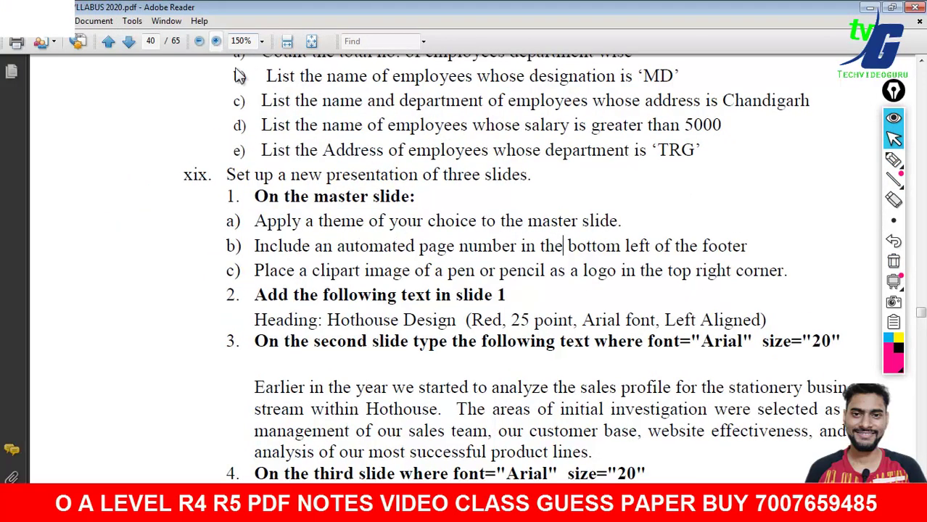
Zoom the PDF to 150% and go over the master slide theme, page number and clipart requirements.
{"action": "key", "text": "ctrl+plus"}
{"action": "scroll", "coordinate": [366, 310], "scroll_direction": "right", "scroll_amount": 2}
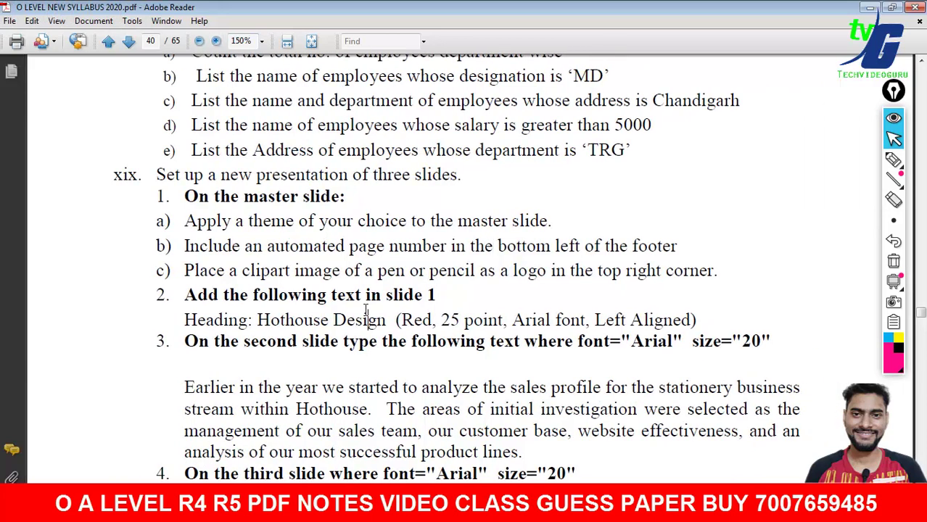
{"action": "scroll", "coordinate": [367, 310], "scroll_direction": "down", "scroll_amount": 1}
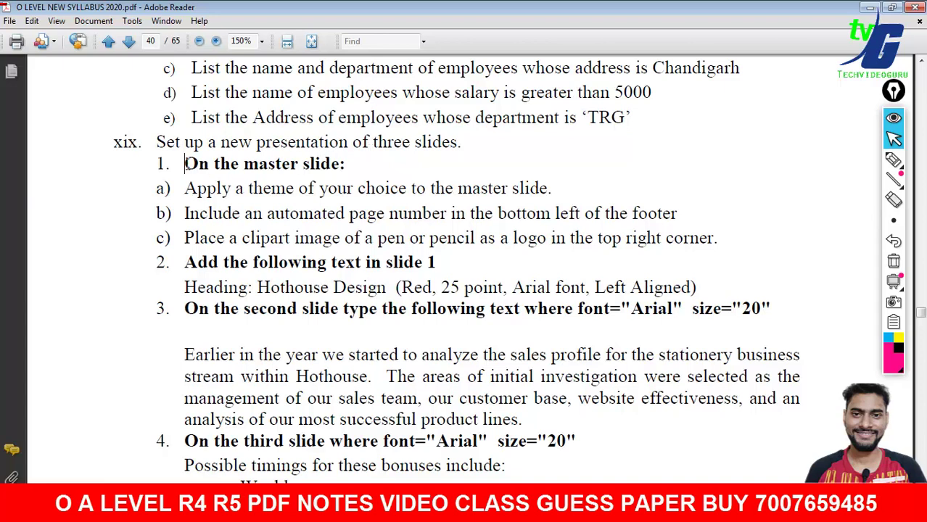
{"action": "left_click_drag", "start_coordinate": [185, 164], "coordinate": [346, 171]}
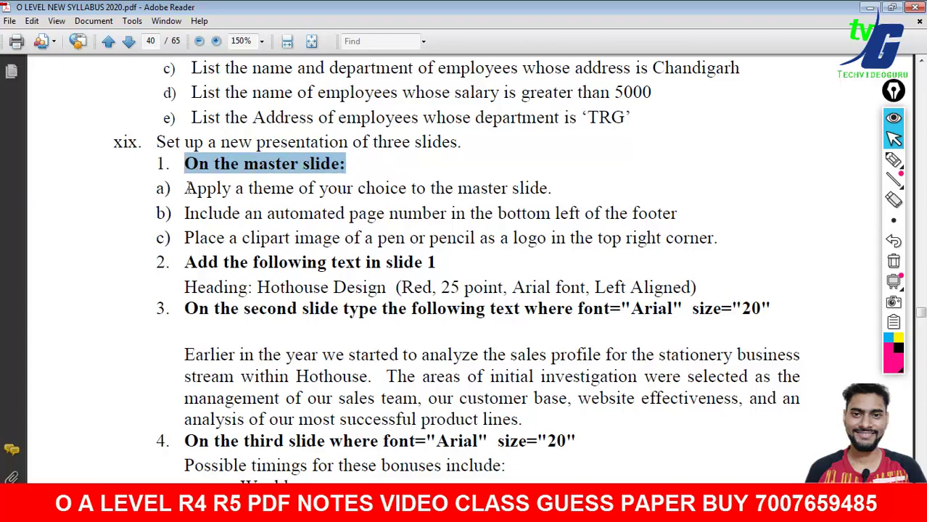
{"action": "left_click_drag", "start_coordinate": [186, 189], "coordinate": [356, 192]}
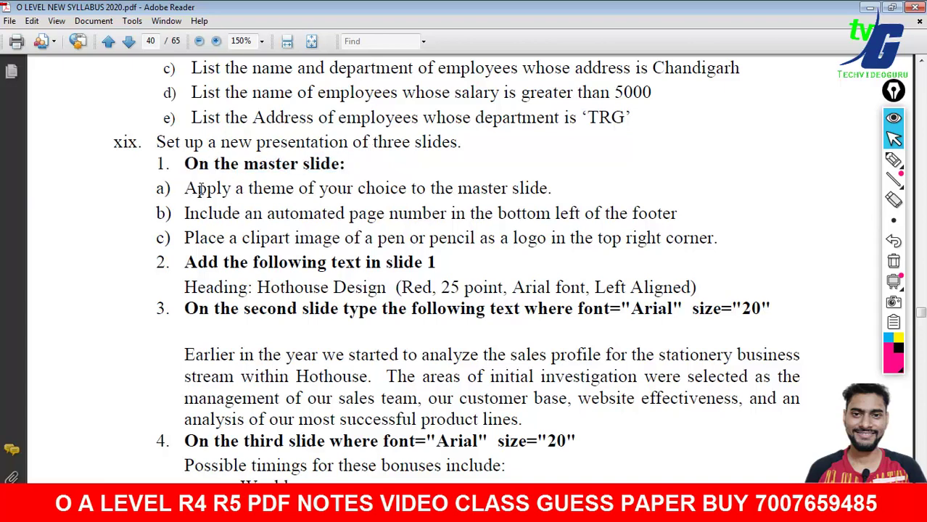
{"action": "left_click", "coordinate": [358, 196]}
{"action": "left_click_drag", "start_coordinate": [438, 189], "coordinate": [545, 189]}
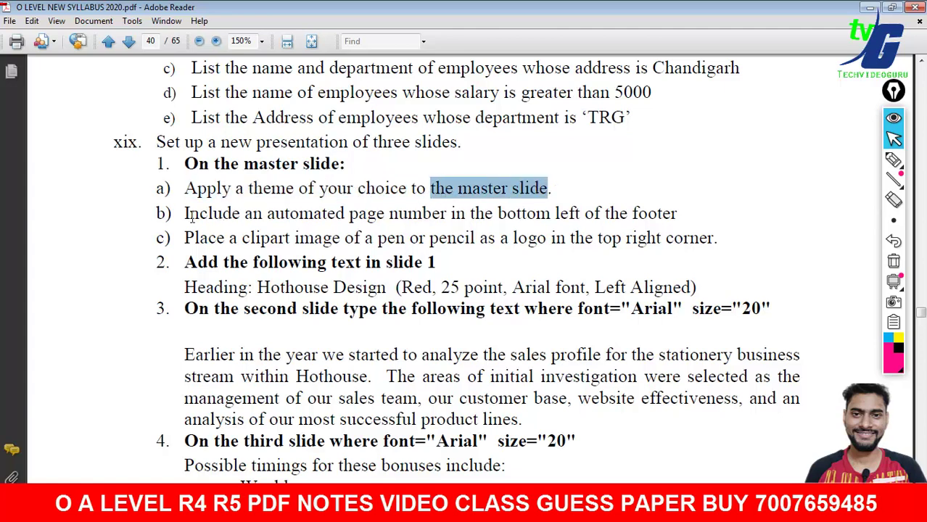
{"action": "left_click_drag", "start_coordinate": [185, 213], "coordinate": [573, 213]}
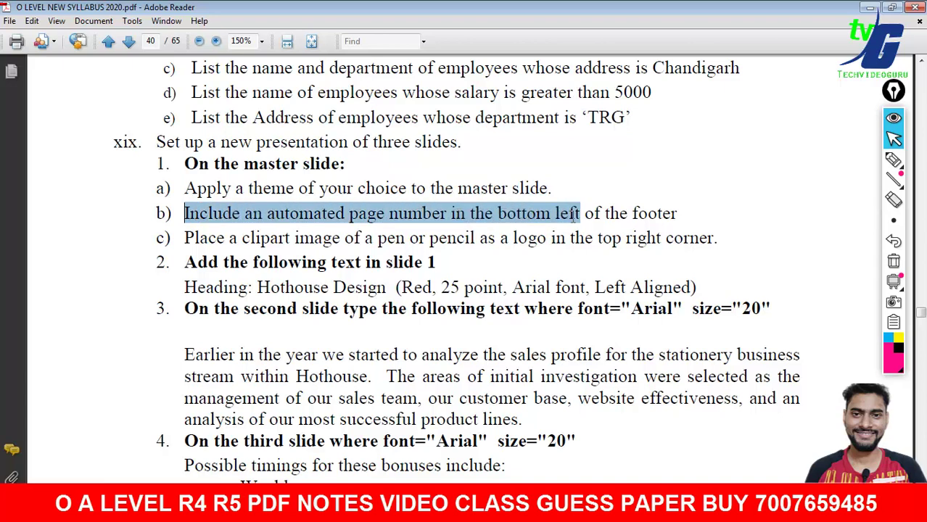
{"action": "left_click_drag", "start_coordinate": [185, 240], "coordinate": [500, 238]}
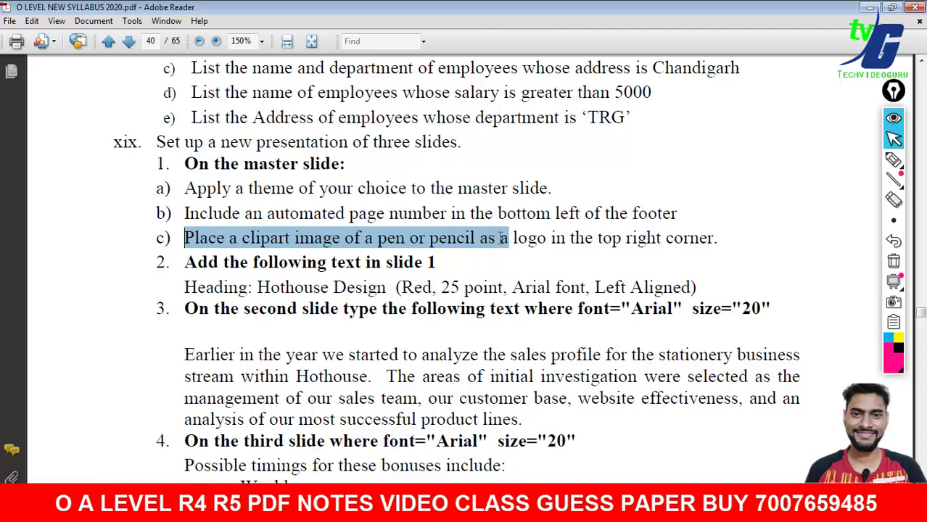
{"action": "left_click", "coordinate": [260, 268]}
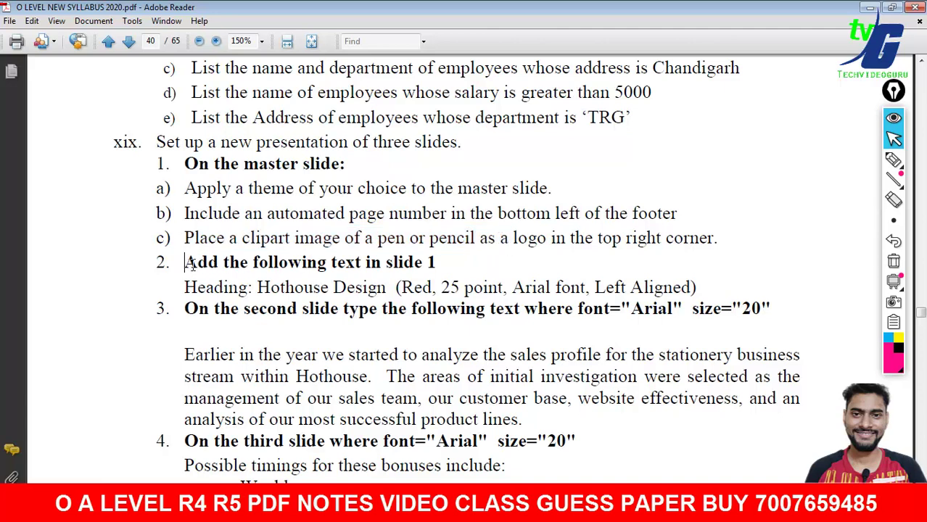
Review slide 1's Hothouse Design heading spec (Arial, Left Aligned), then bring up the Start menu.
{"action": "left_click_drag", "start_coordinate": [190, 265], "coordinate": [432, 265]}
{"action": "left_click_drag", "start_coordinate": [186, 288], "coordinate": [236, 288]}
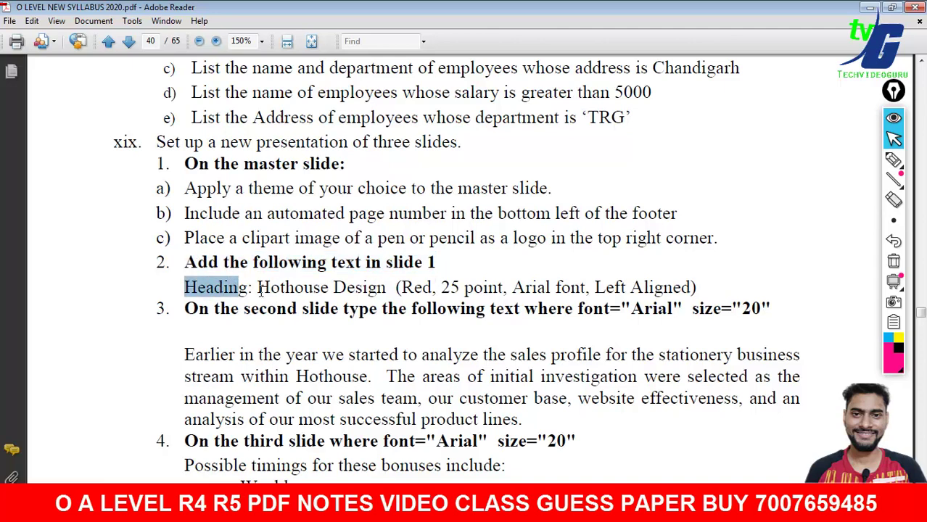
{"action": "mouse_move", "coordinate": [258, 287]}
{"action": "left_mouse_down"}
{"action": "mouse_move", "coordinate": [305, 288]}
{"action": "mouse_move", "coordinate": [277, 297]}
{"action": "mouse_move", "coordinate": [372, 308]}
{"action": "mouse_move", "coordinate": [317, 288]}
{"action": "mouse_move", "coordinate": [456, 288]}
{"action": "left_mouse_up"}
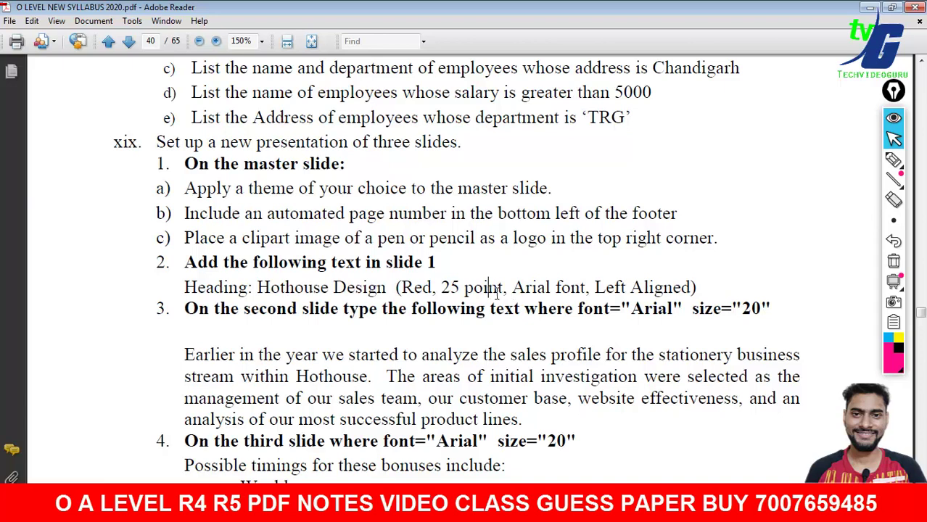
{"action": "double_click", "coordinate": [532, 290]}
{"action": "left_click_drag", "start_coordinate": [553, 289], "coordinate": [691, 288]}
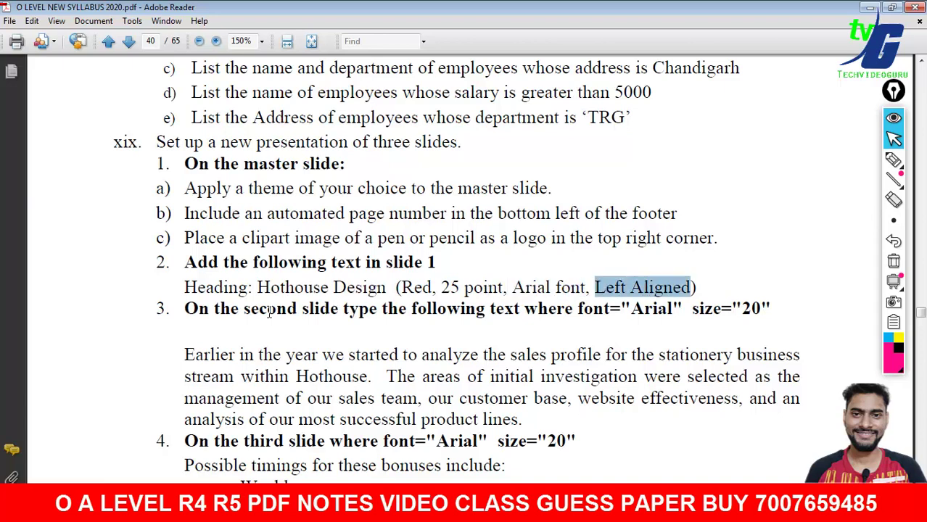
{"action": "left_click", "coordinate": [317, 249]}
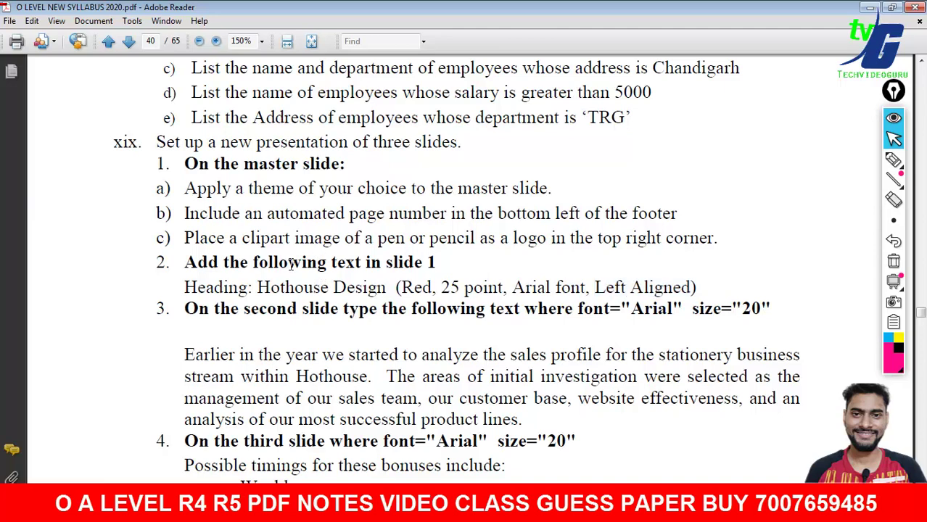
{"action": "key", "text": "super"}
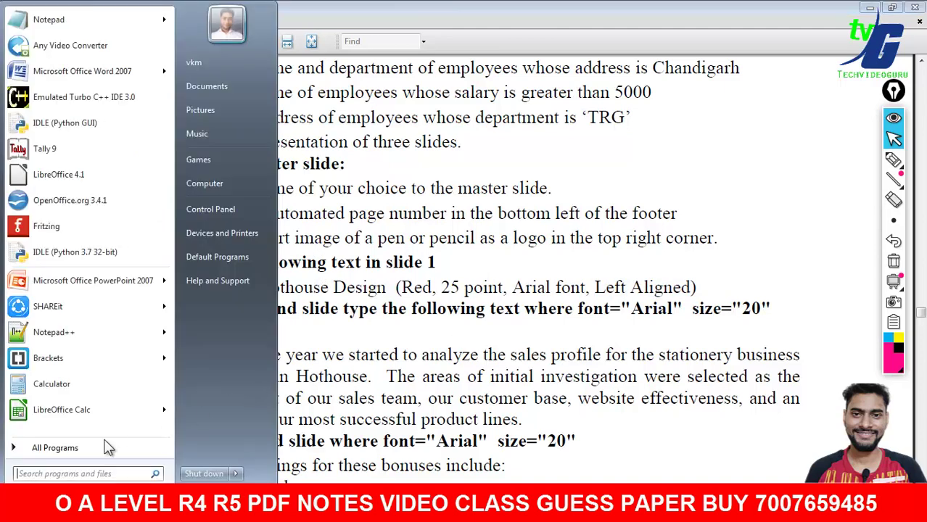
Launch Microsoft Office PowerPoint 2007 from All Programs in the Start menu.
{"action": "left_click", "coordinate": [58, 448]}
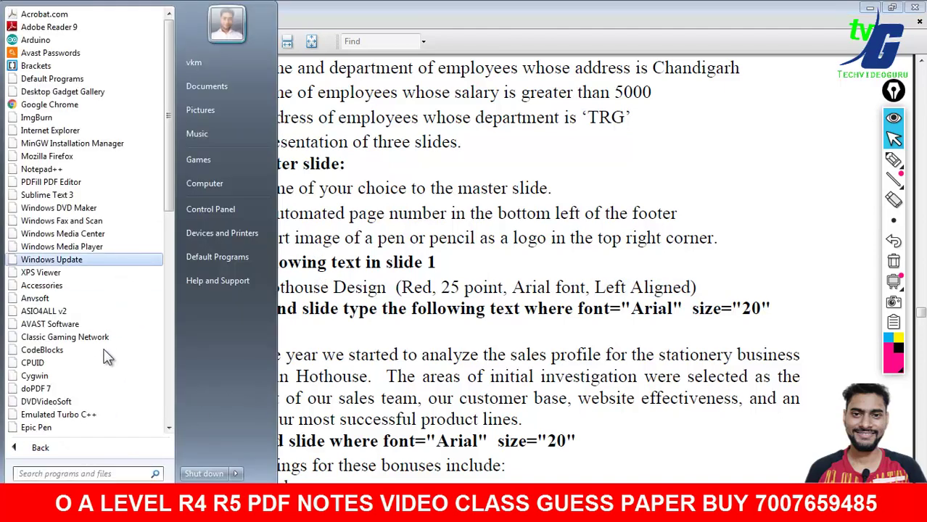
{"action": "scroll", "coordinate": [107, 357], "scroll_direction": "down", "scroll_amount": 5}
{"action": "scroll", "coordinate": [99, 252], "scroll_direction": "down", "scroll_amount": 3}
{"action": "scroll", "coordinate": [94, 276], "scroll_direction": "down", "scroll_amount": 3}
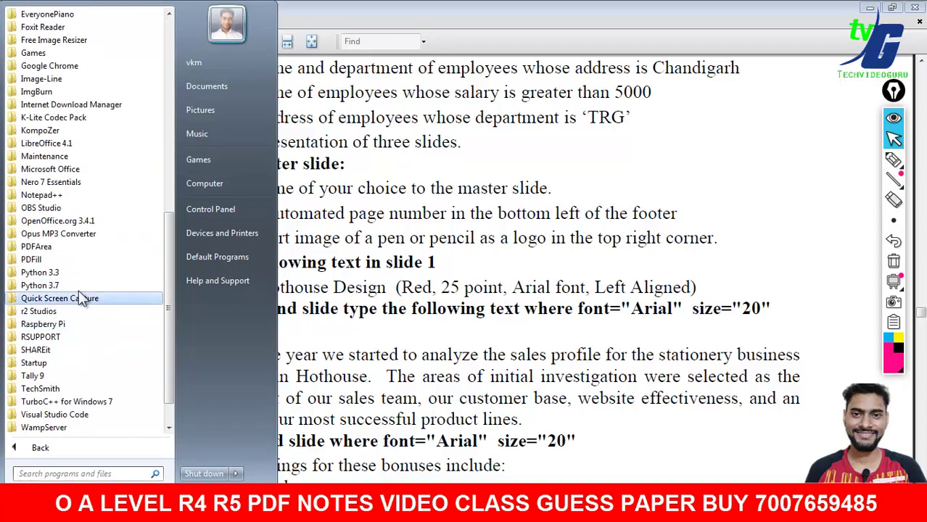
{"action": "left_click", "coordinate": [70, 172]}
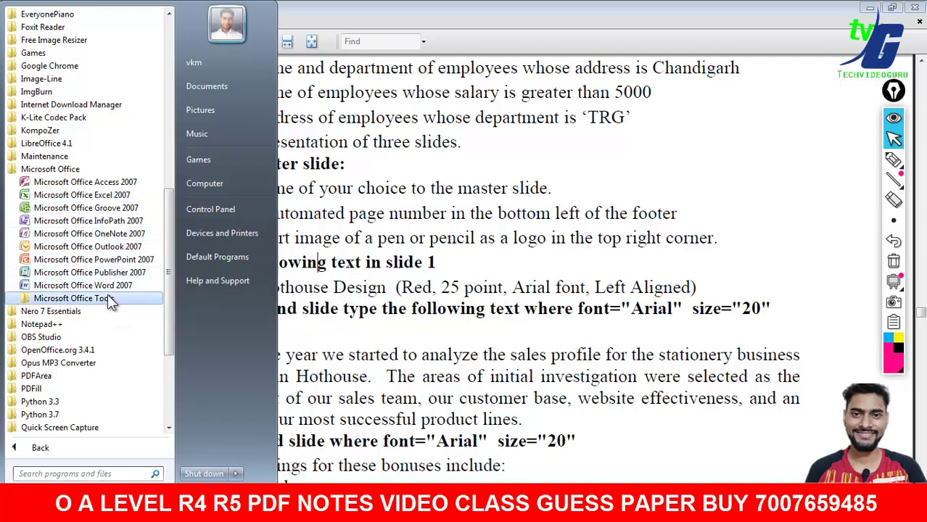
{"action": "left_click", "coordinate": [119, 259]}
Launch LibreOffice Impress from the LibreOffice 4.1 program folder.
{"action": "key", "text": "super"}
{"action": "left_click", "coordinate": [45, 446]}
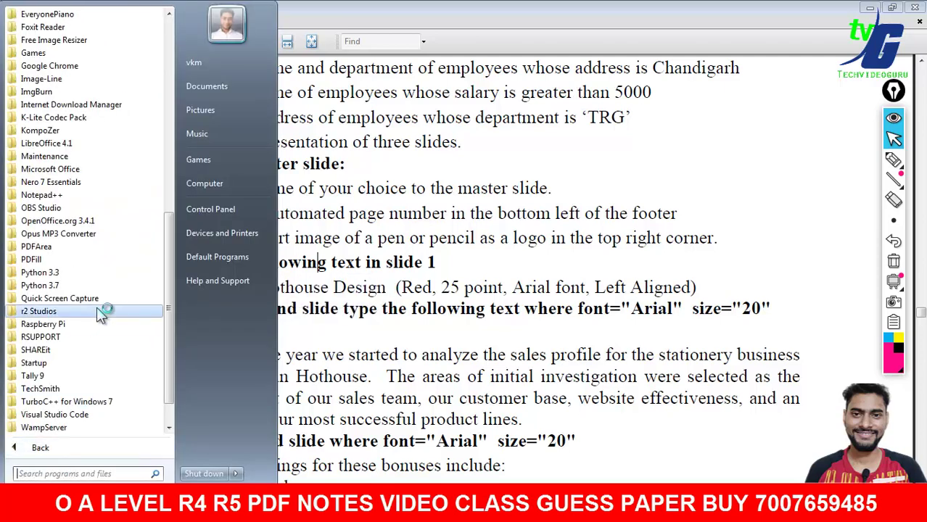
{"action": "scroll", "coordinate": [97, 315], "scroll_direction": "down", "scroll_amount": 1}
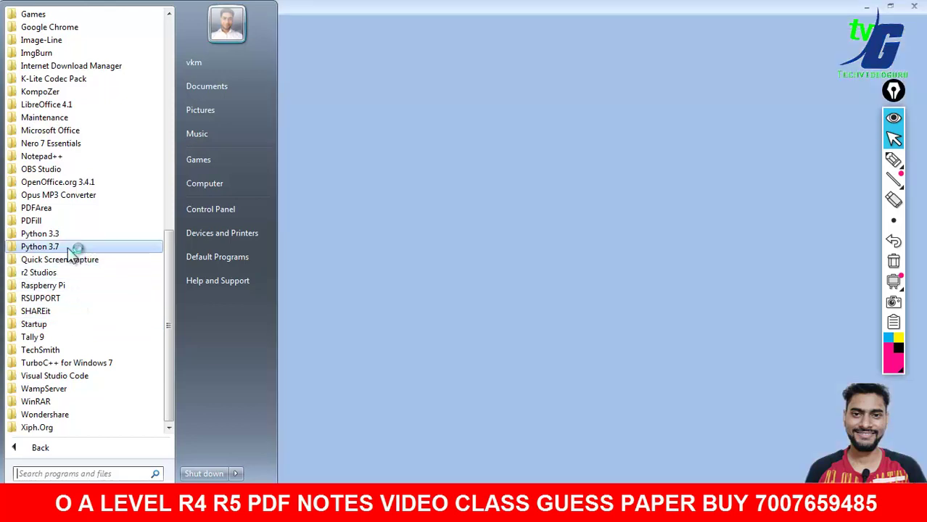
{"action": "scroll", "coordinate": [44, 200], "scroll_direction": "up", "scroll_amount": 2}
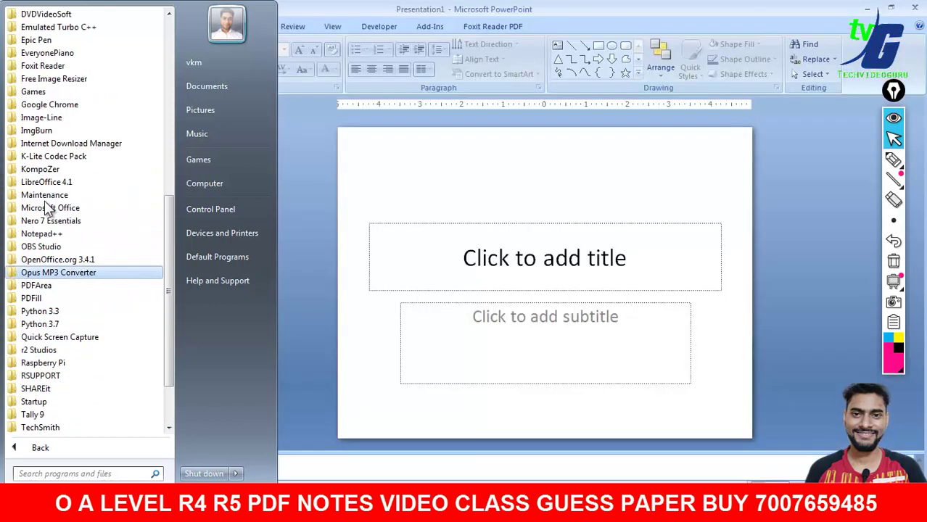
{"action": "left_click", "coordinate": [61, 182]}
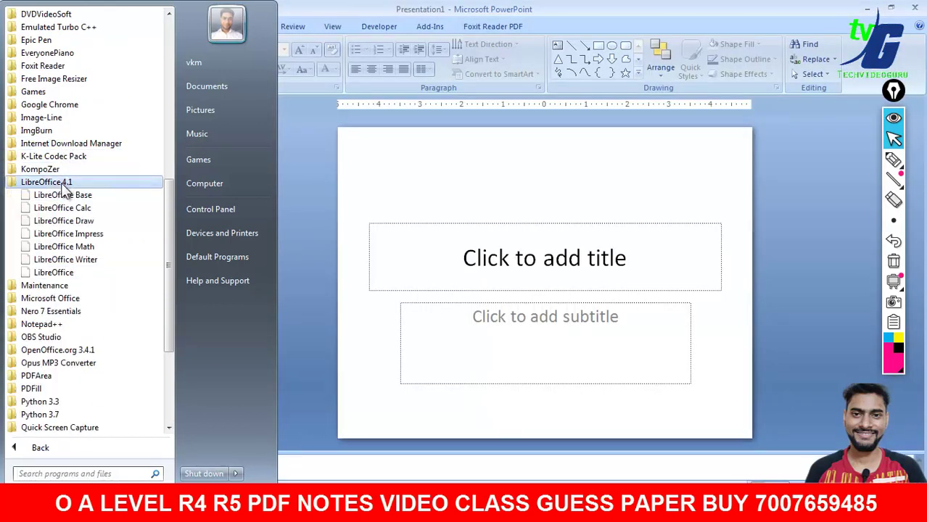
{"action": "left_click", "coordinate": [90, 233]}
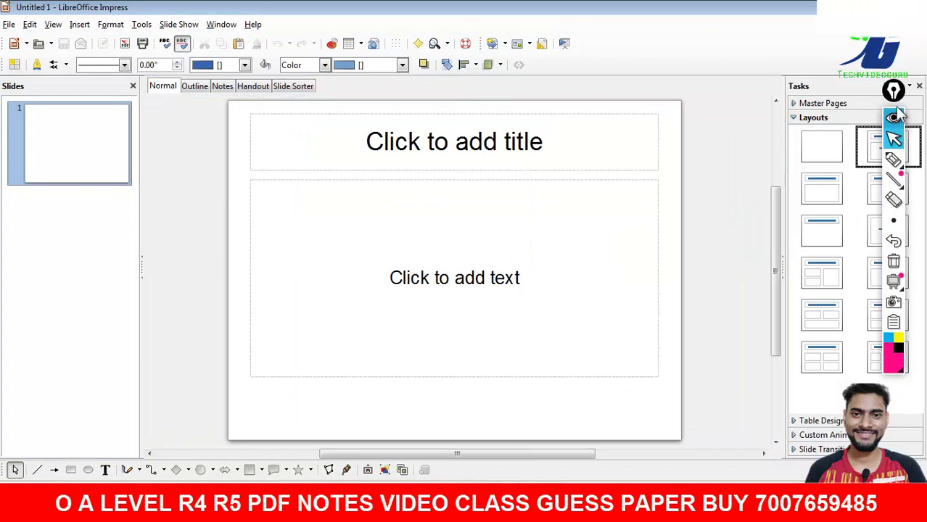
Expand Master Pages in the Tasks pane to view Used, Recently Used and Available designs.
{"action": "left_click_drag", "start_coordinate": [894, 92], "coordinate": [737, 100]}
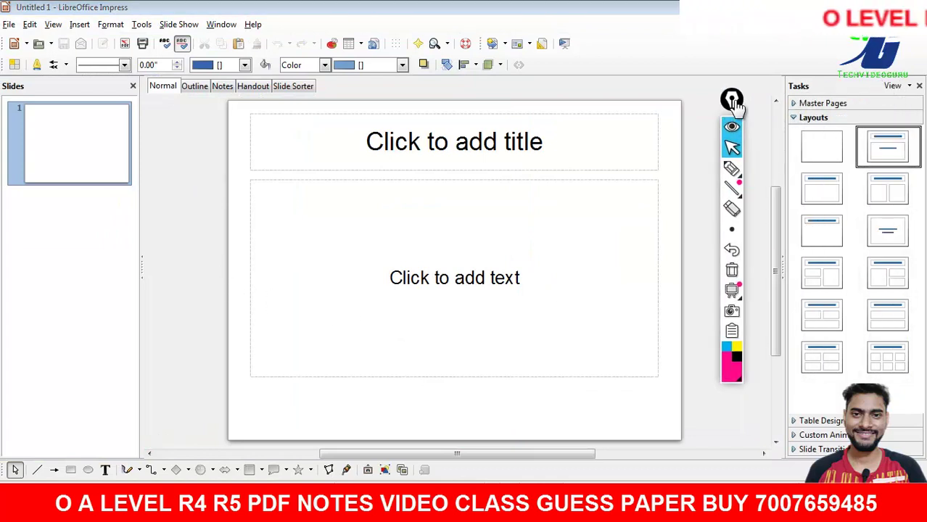
{"action": "left_click", "coordinate": [801, 104]}
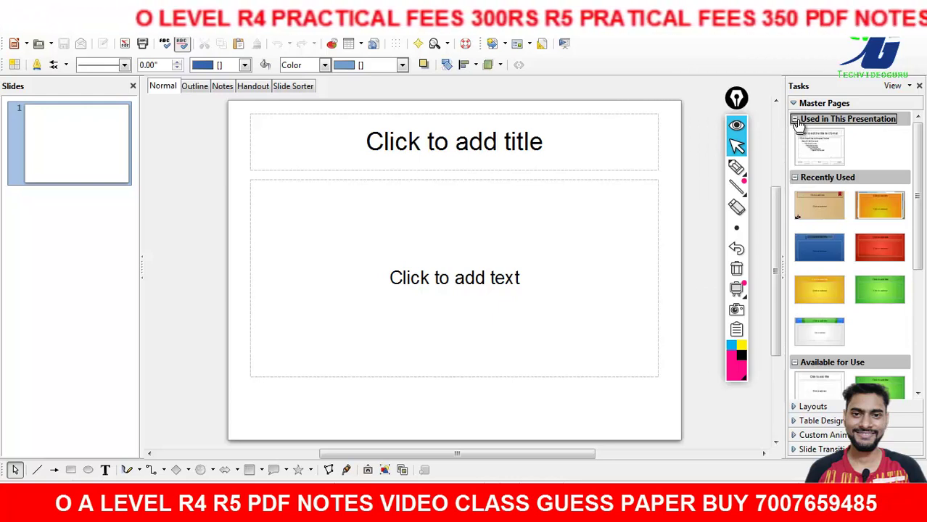
{"action": "left_click", "coordinate": [795, 120]}
{"action": "left_click", "coordinate": [795, 135]}
{"action": "left_click", "coordinate": [795, 136]}
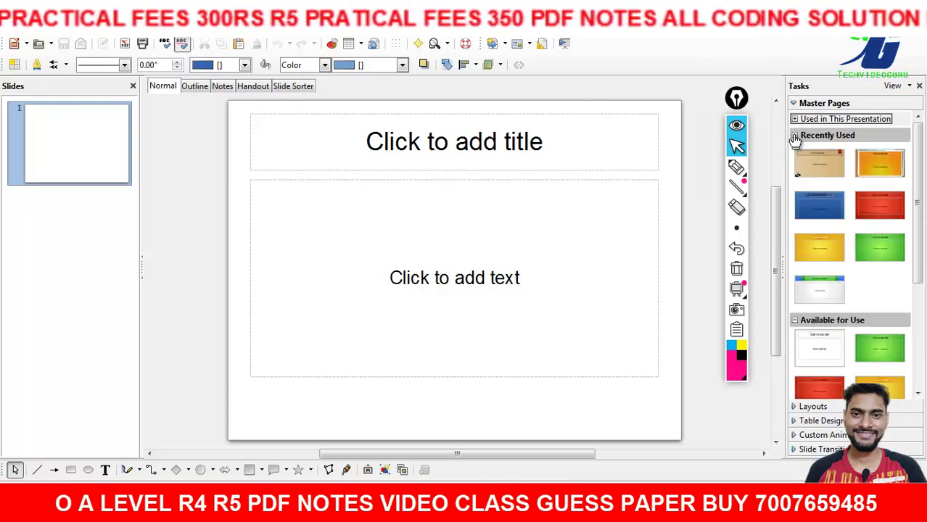
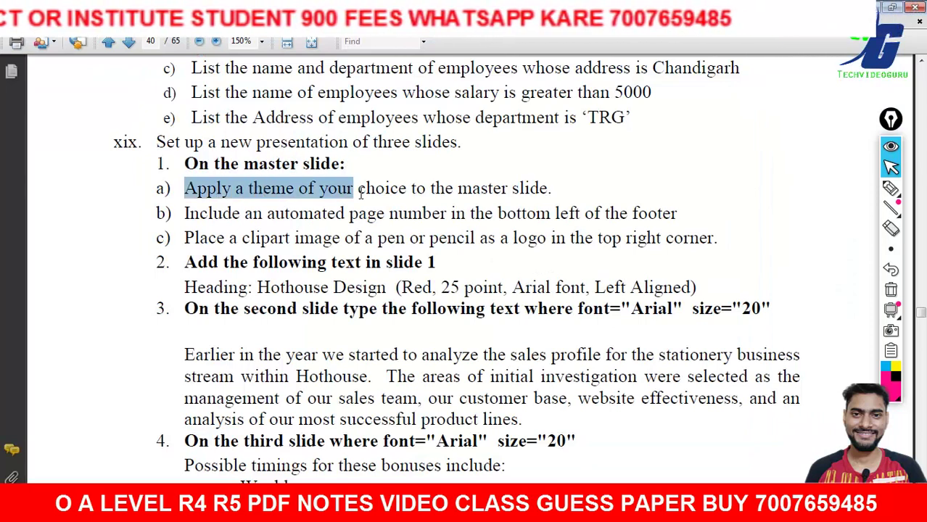
Check the theme instruction, then add two new slides so the presentation has three.
{"action": "left_click_drag", "start_coordinate": [185, 189], "coordinate": [551, 190]}
{"action": "left_click", "coordinate": [584, 287]}
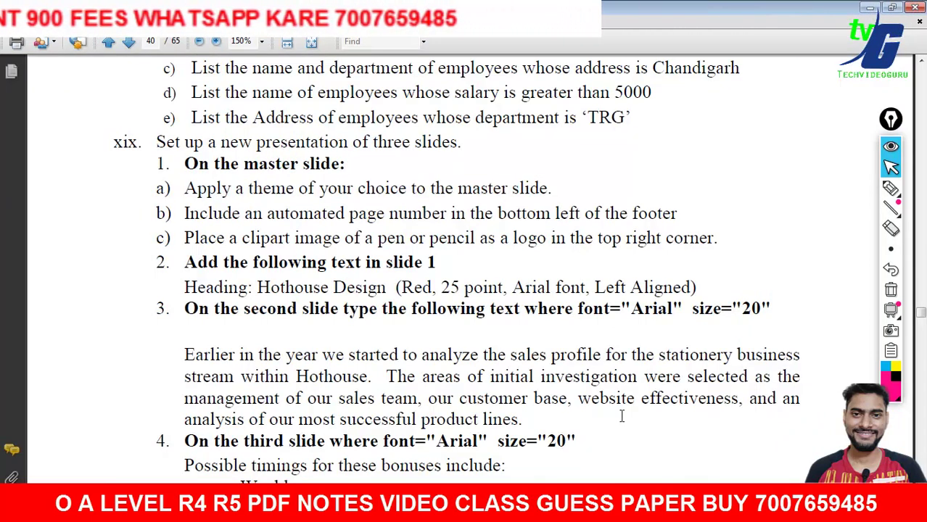
{"action": "key", "text": "alt+Tab"}
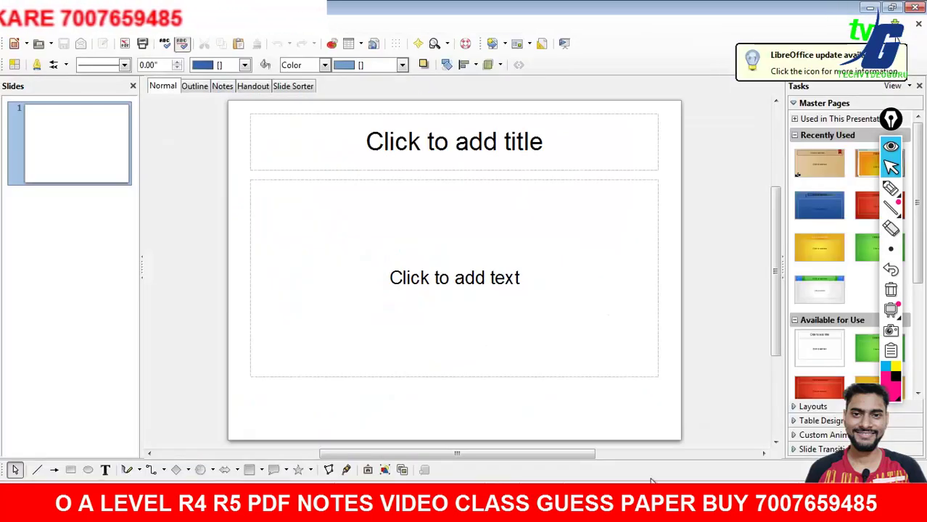
{"action": "right_click", "coordinate": [76, 142]}
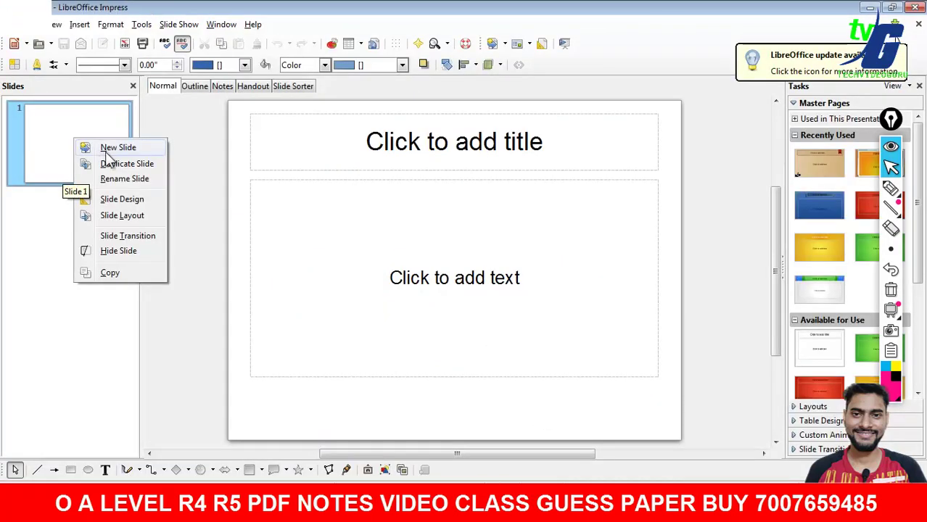
{"action": "left_click", "coordinate": [109, 149]}
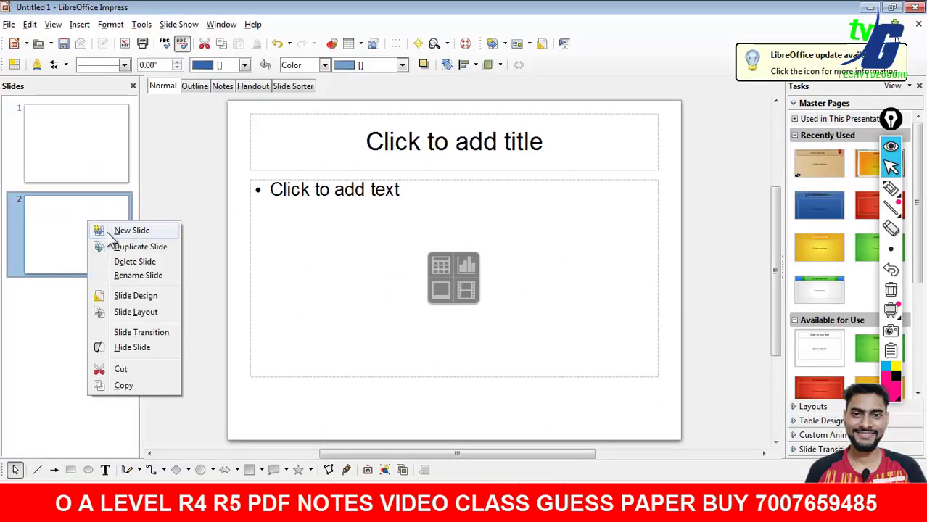
{"action": "left_click", "coordinate": [105, 230]}
Apply the Vintage master design to the slides.
{"action": "left_click", "coordinate": [9, 25]}
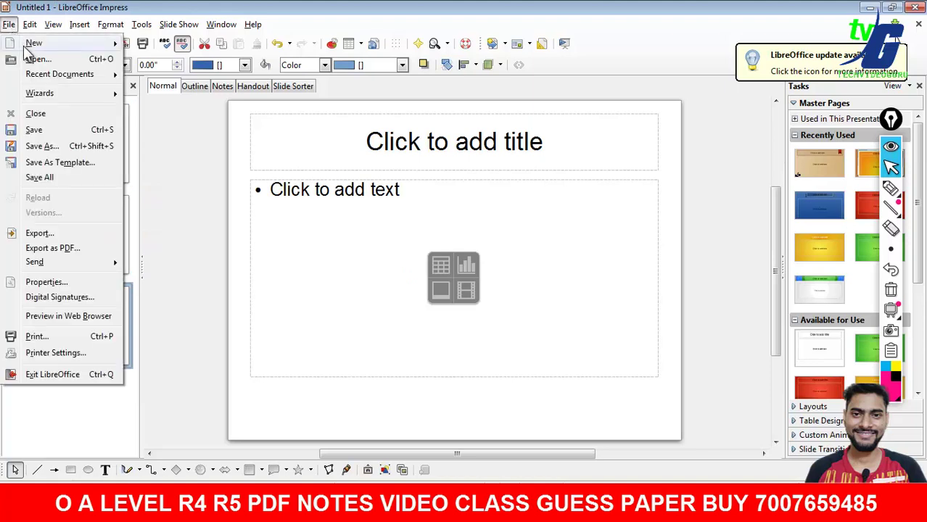
{"action": "left_click", "coordinate": [188, 313]}
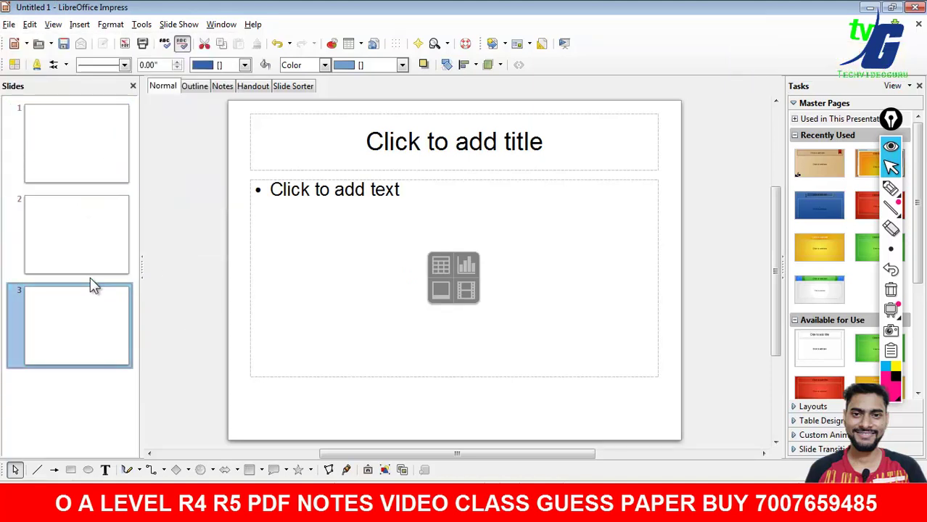
{"action": "left_click_drag", "start_coordinate": [891, 119], "coordinate": [758, 140]}
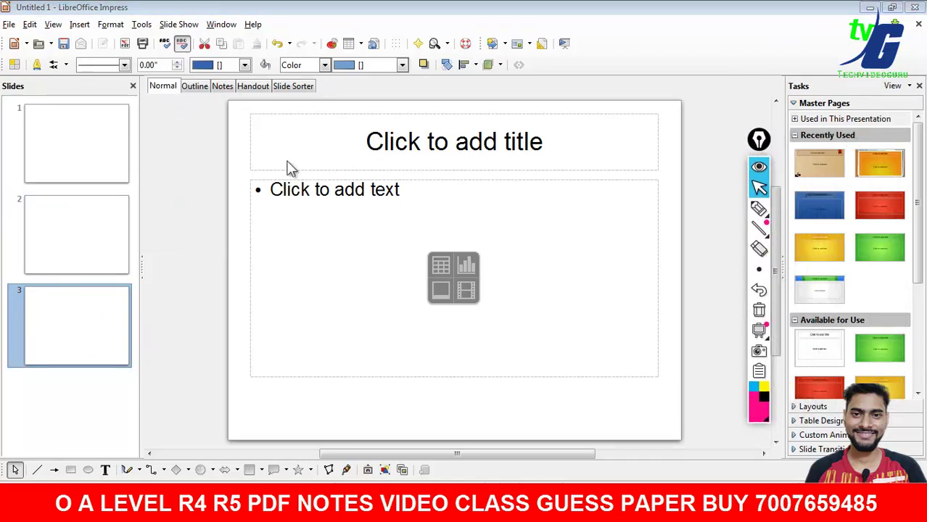
{"action": "left_click", "coordinate": [89, 166]}
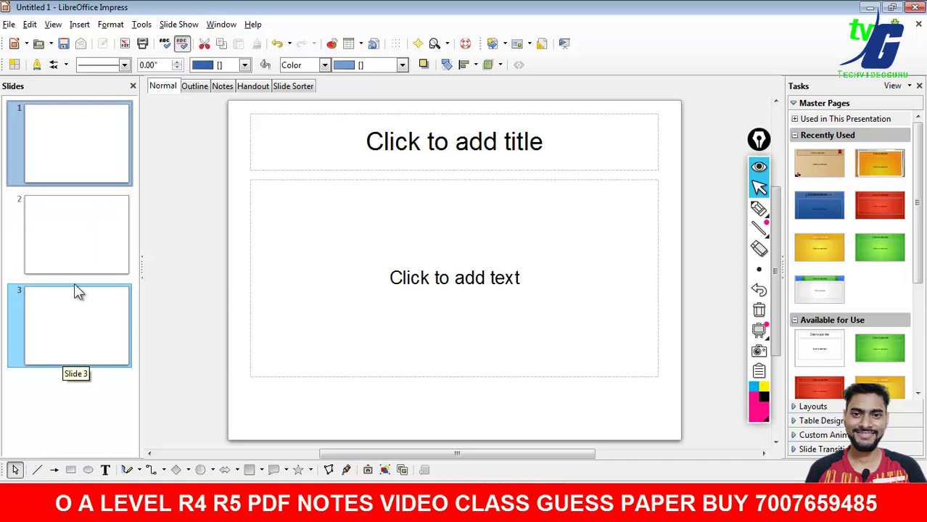
{"action": "left_click", "coordinate": [796, 106]}
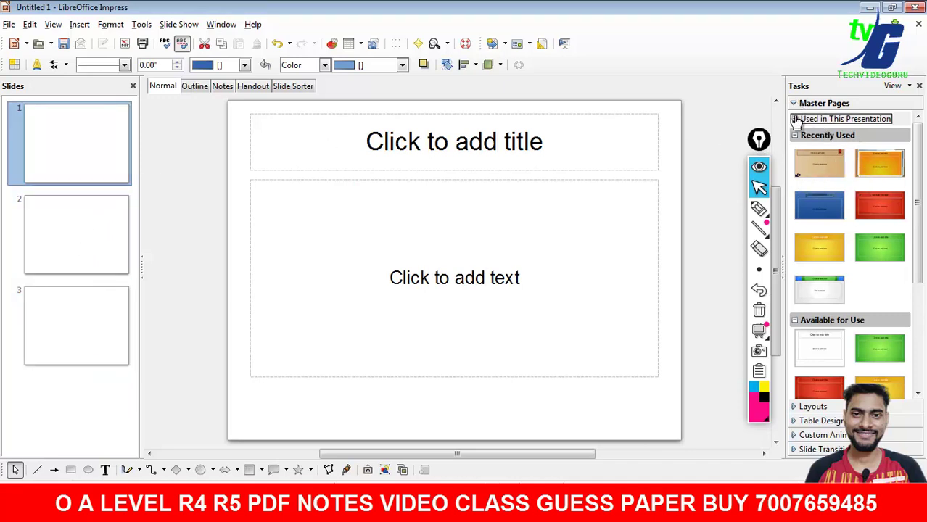
{"action": "left_click", "coordinate": [794, 119]}
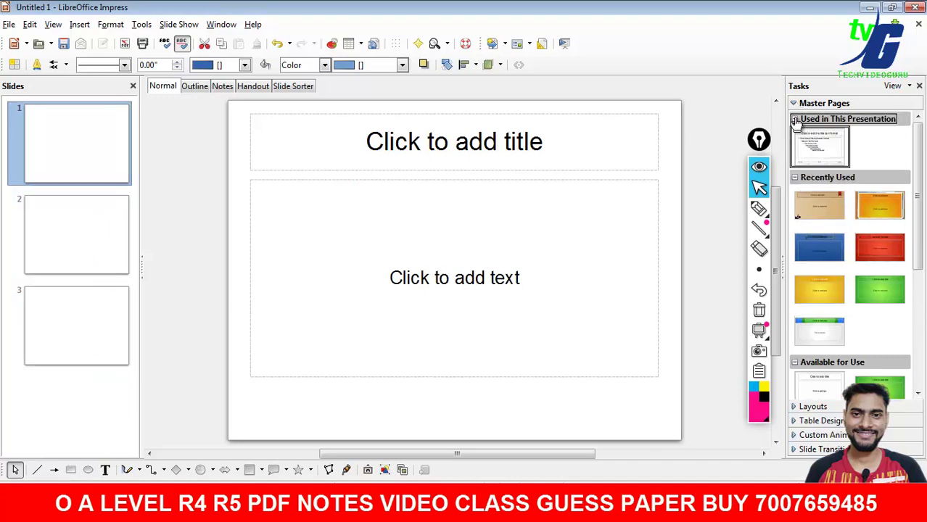
{"action": "left_click", "coordinate": [827, 211]}
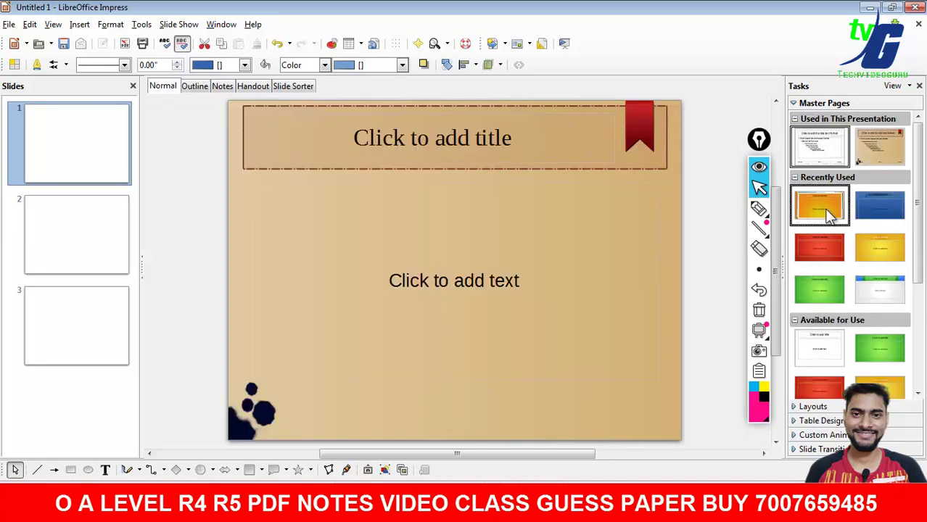
Review slides 2 and 3 with the Vintage design applied.
{"action": "left_click", "coordinate": [91, 224]}
{"action": "left_click", "coordinate": [79, 291]}
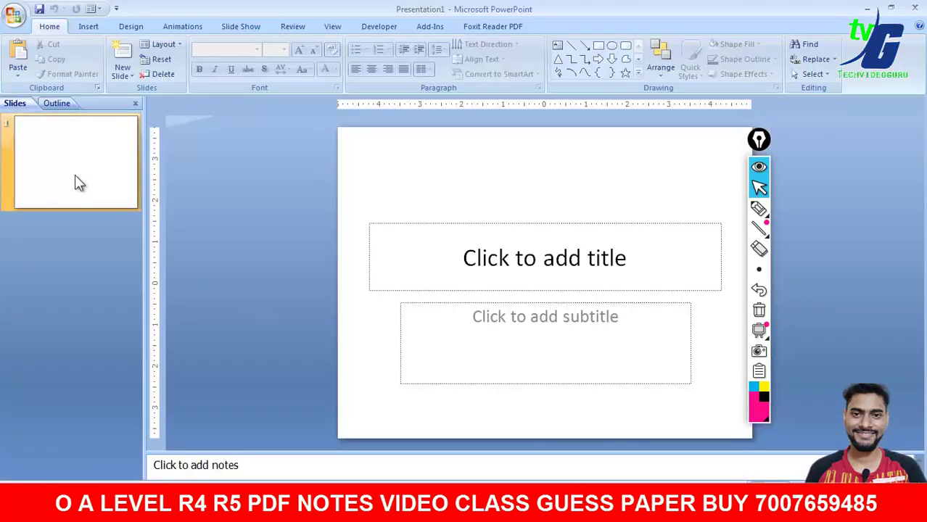
{"action": "right_click", "coordinate": [75, 175]}
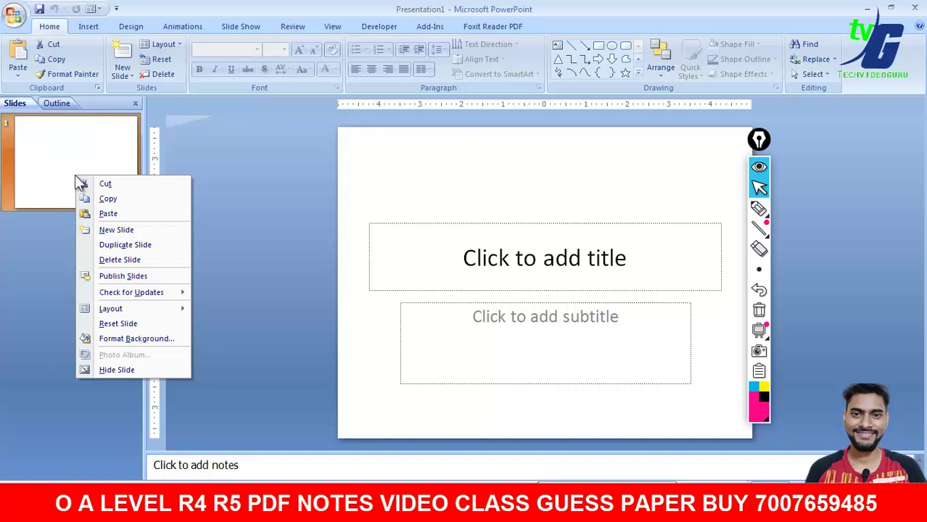
Add a second and a third slide to the PowerPoint presentation.
{"action": "left_click", "coordinate": [116, 231]}
{"action": "right_click", "coordinate": [92, 243]}
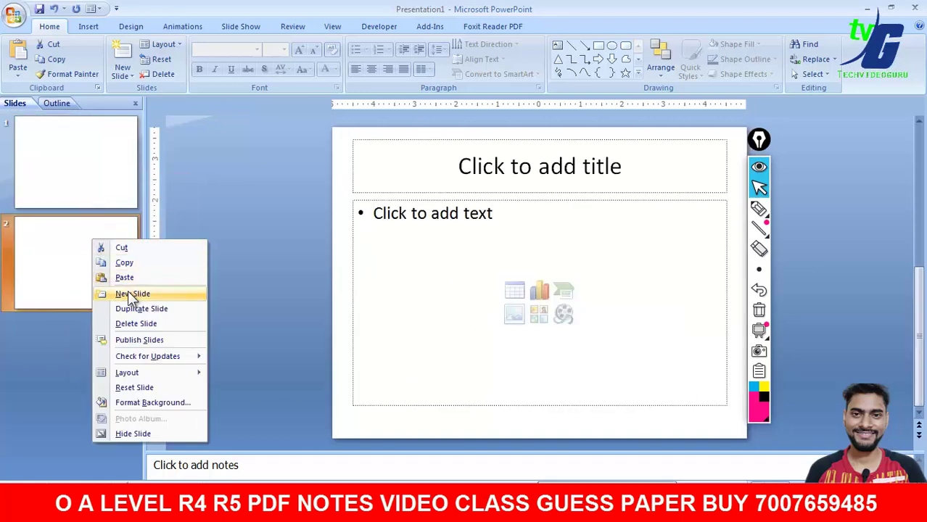
{"action": "left_click", "coordinate": [124, 292]}
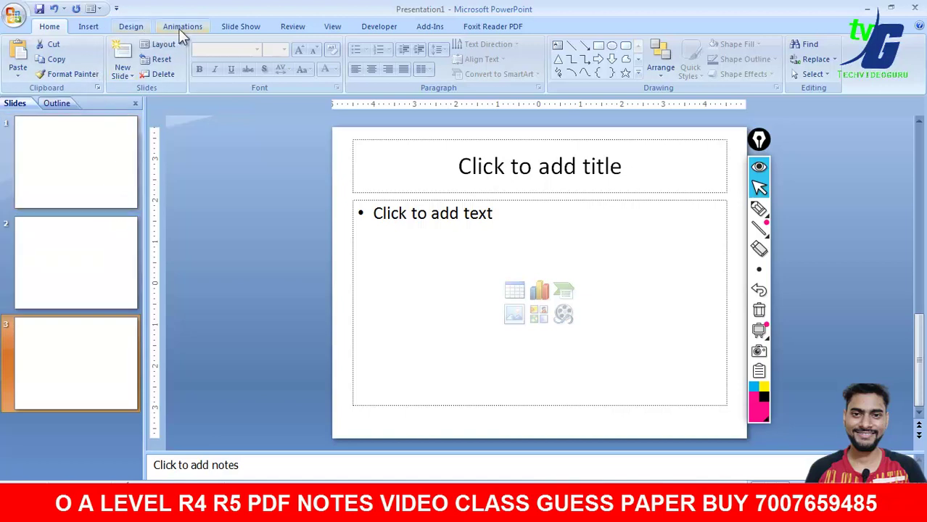
Apply the white theme with the blue-and-black swoosh to all three slides.
{"action": "left_click", "coordinate": [131, 27]}
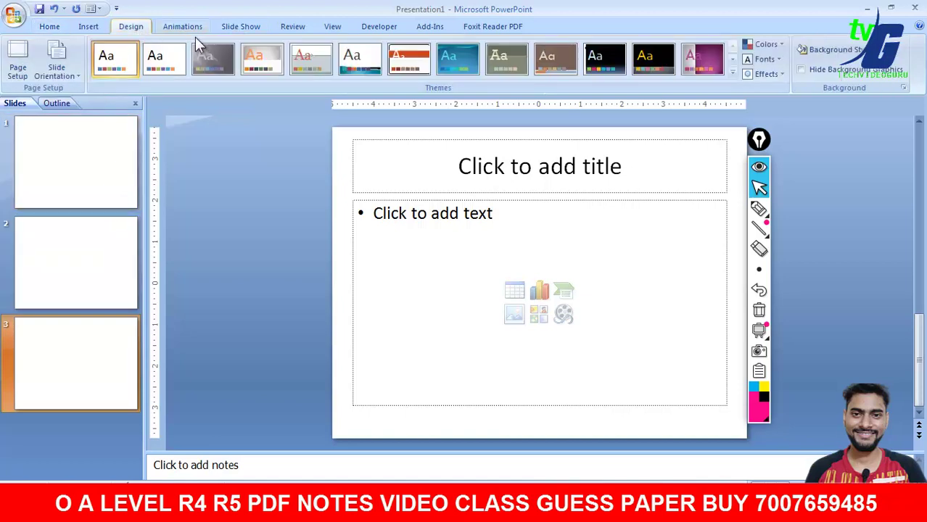
{"action": "left_click", "coordinate": [224, 54]}
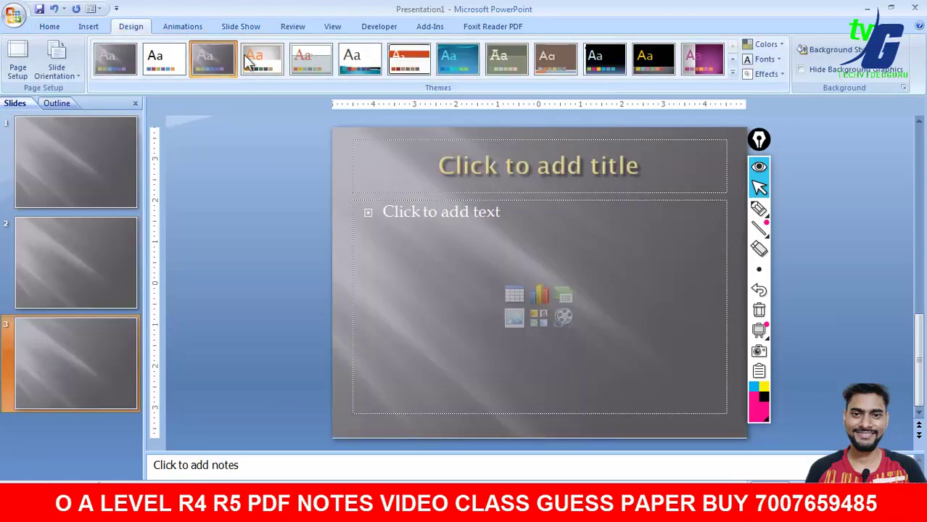
{"action": "left_click", "coordinate": [355, 69]}
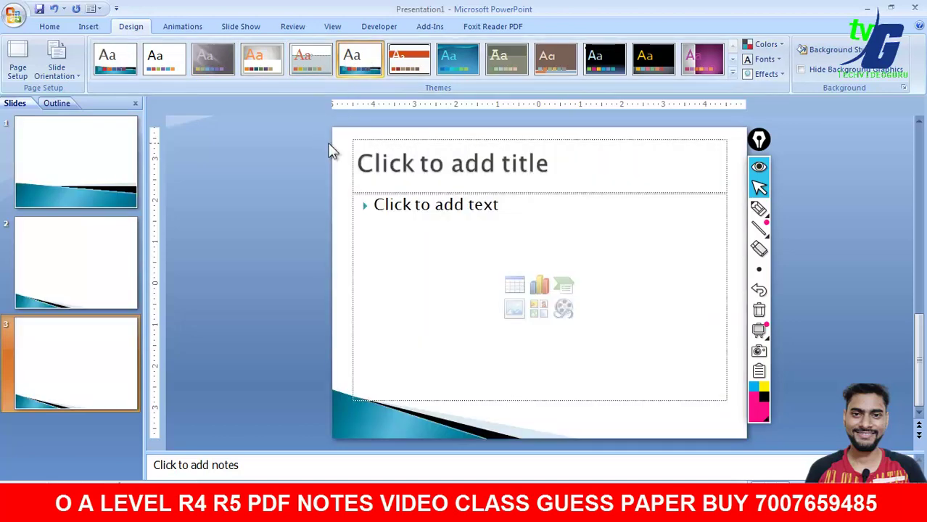
{"action": "left_click", "coordinate": [59, 203]}
{"action": "left_click", "coordinate": [63, 299]}
{"action": "left_click", "coordinate": [66, 337]}
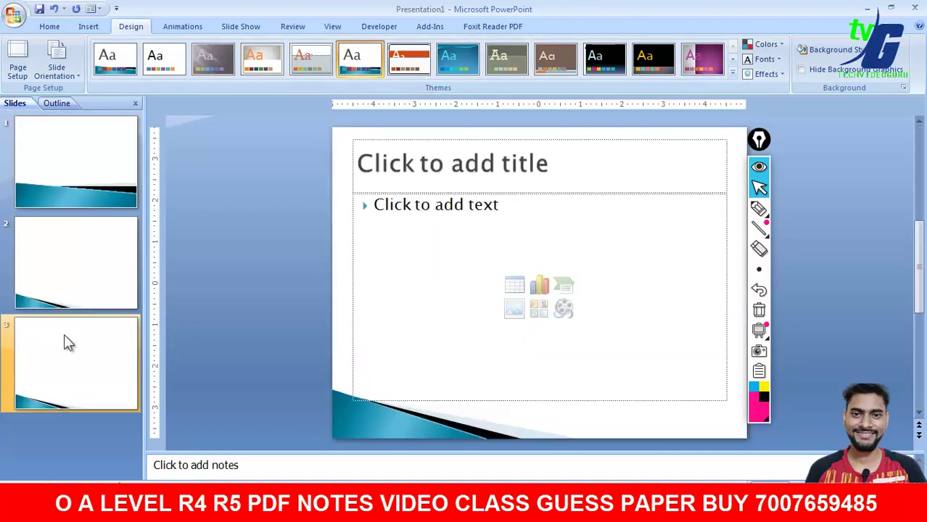
{"action": "left_click", "coordinate": [82, 176]}
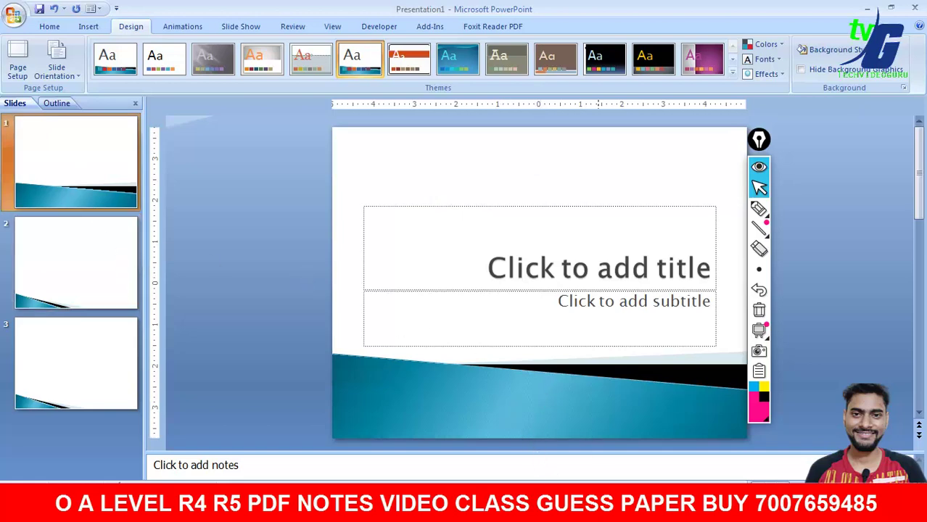
Highlight the page-number footer instruction in the assignment PDF.
{"action": "key", "text": "alt+Tab"}
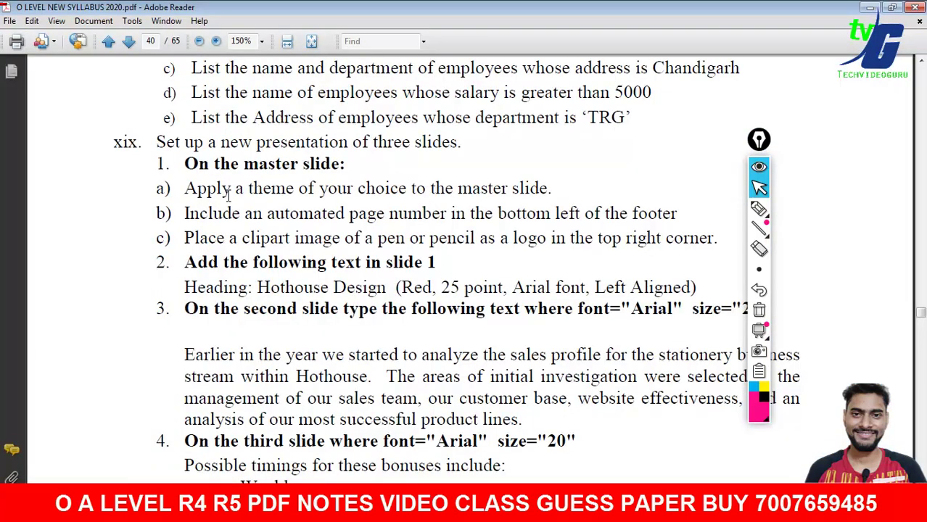
{"action": "left_click_drag", "start_coordinate": [186, 213], "coordinate": [668, 223]}
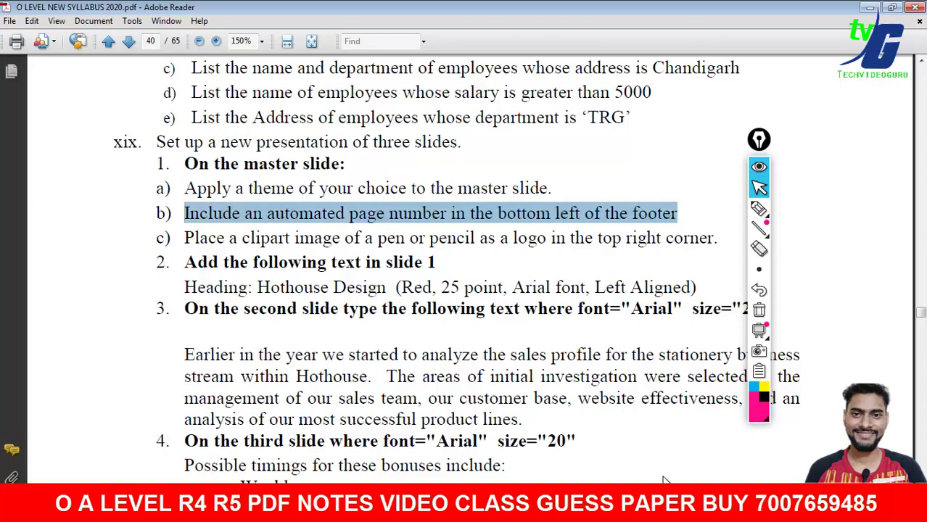
{"action": "key", "text": "alt+Tab"}
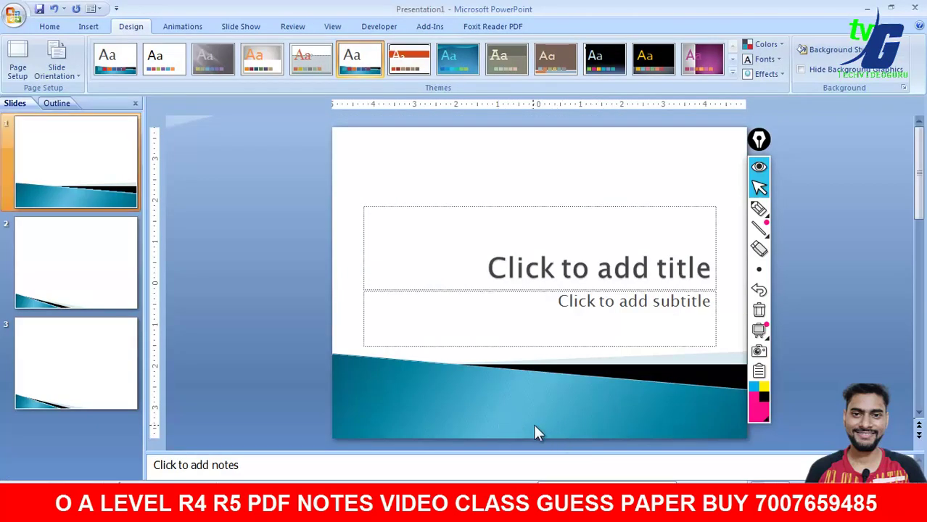
{"action": "left_click", "coordinate": [87, 326]}
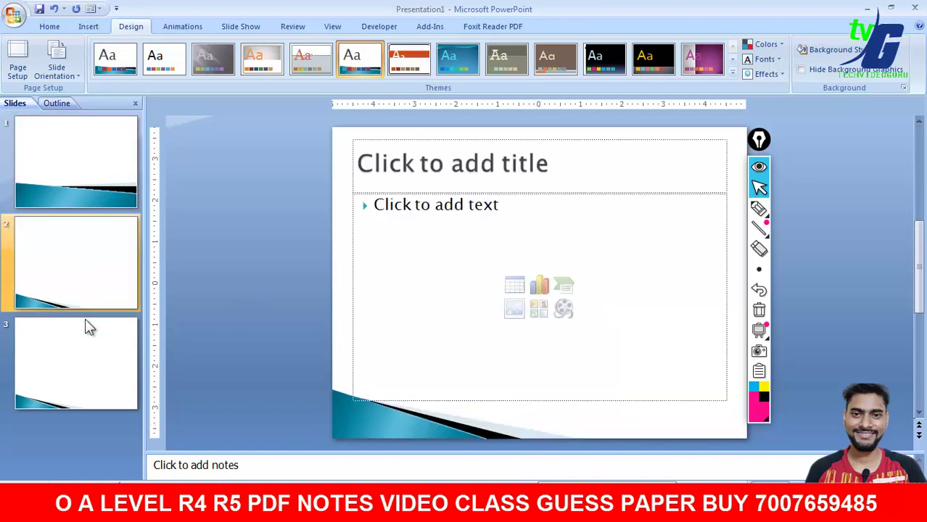
{"action": "left_click", "coordinate": [105, 163]}
{"action": "left_click", "coordinate": [89, 28]}
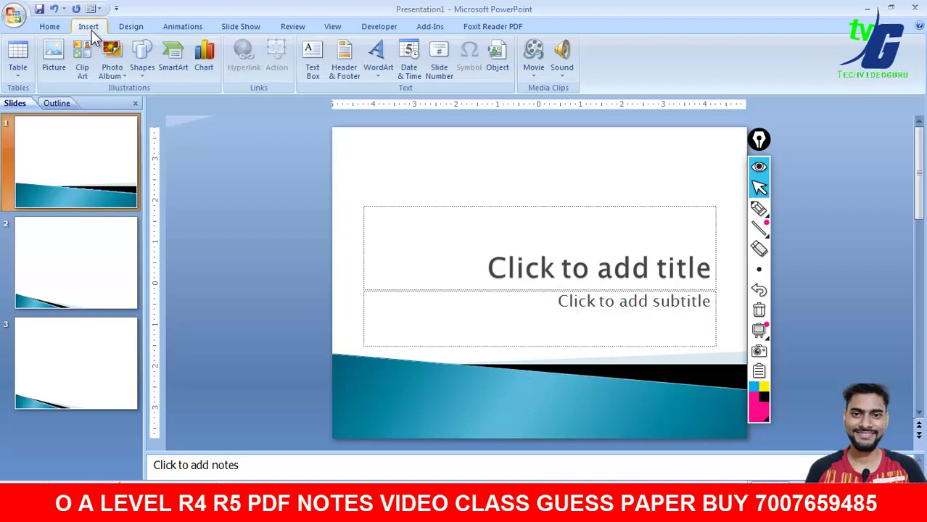
{"action": "left_click", "coordinate": [344, 61]}
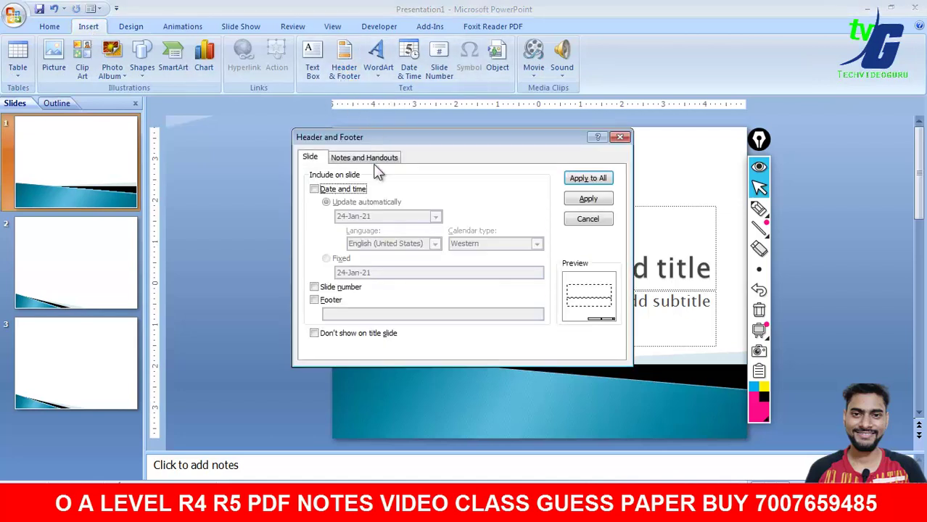
{"action": "left_click", "coordinate": [314, 301]}
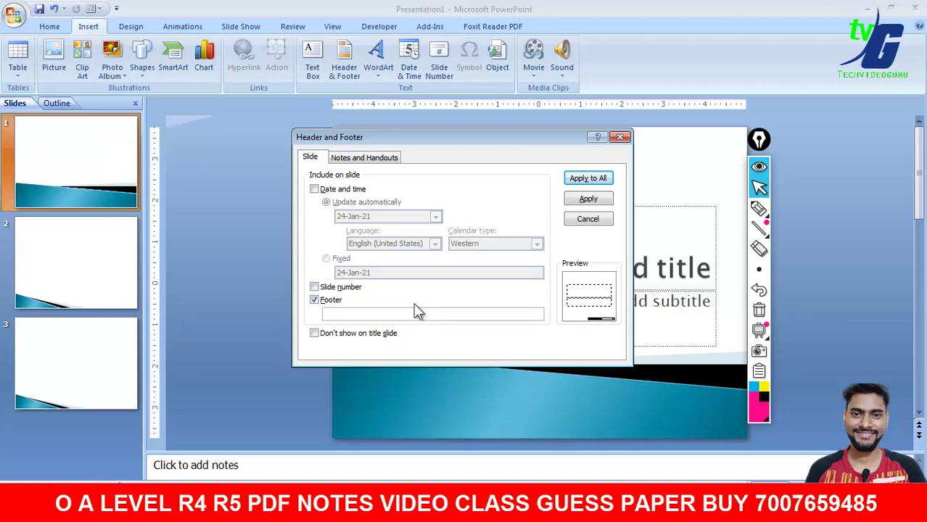
{"action": "left_click", "coordinate": [376, 161]}
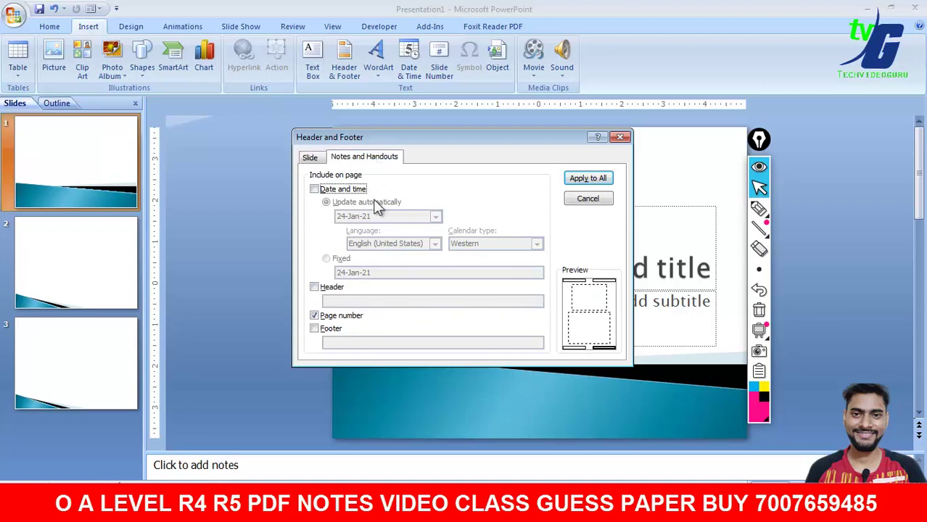
{"action": "left_click", "coordinate": [316, 330]}
{"action": "type", "text": "1"}
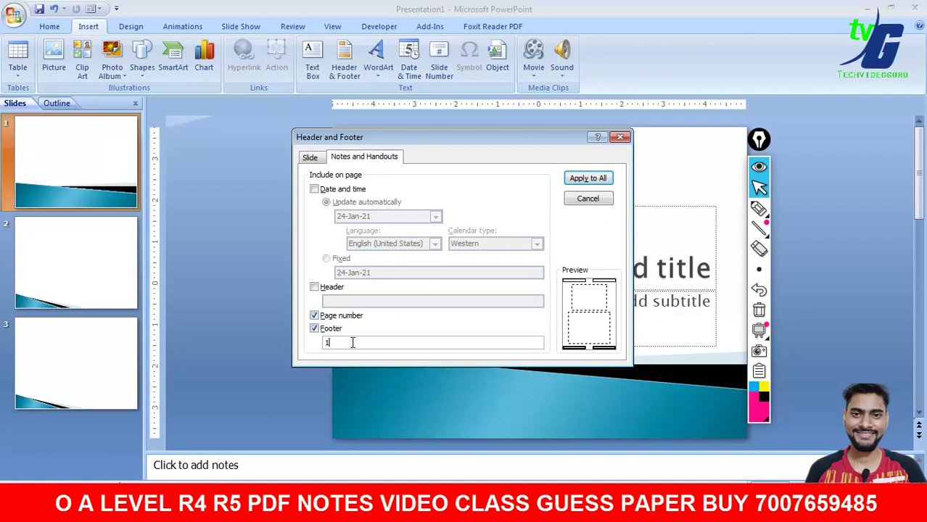
{"action": "left_click", "coordinate": [592, 180]}
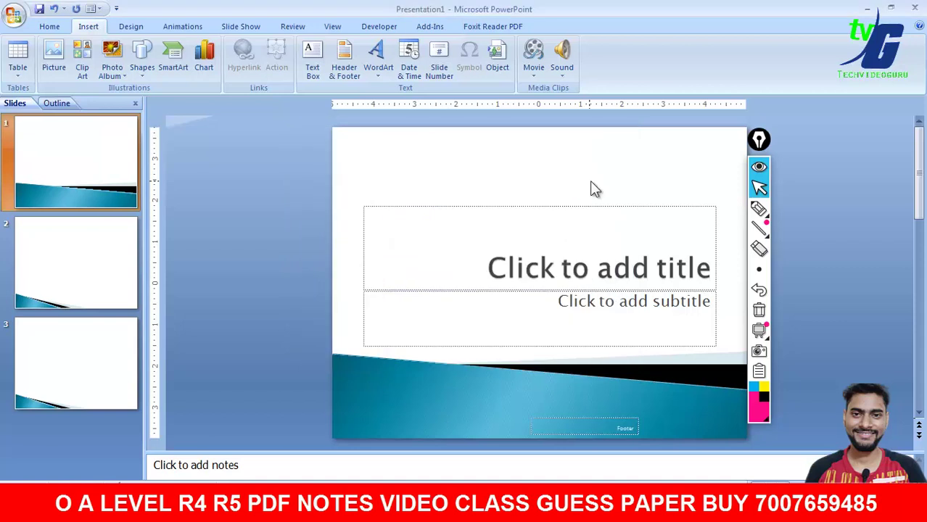
{"action": "left_click", "coordinate": [625, 429]}
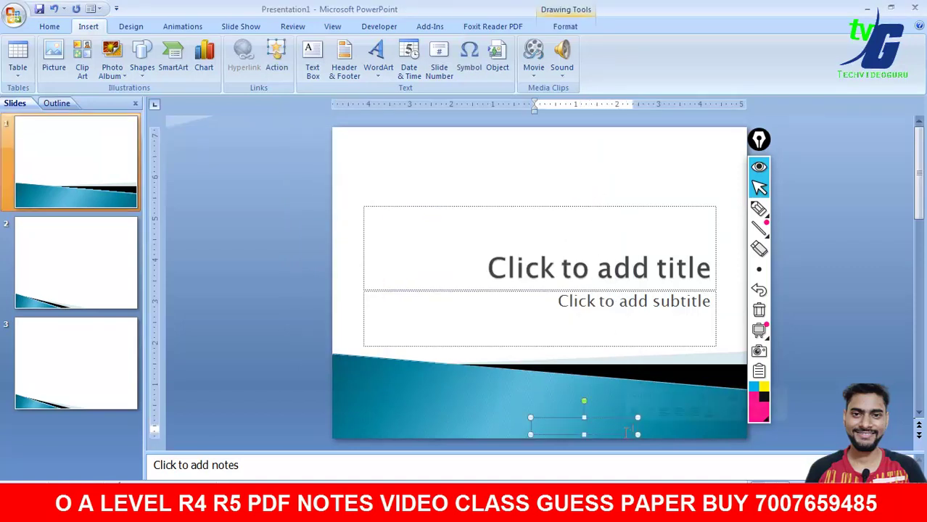
{"action": "left_click", "coordinate": [486, 433]}
{"action": "left_click", "coordinate": [79, 265]}
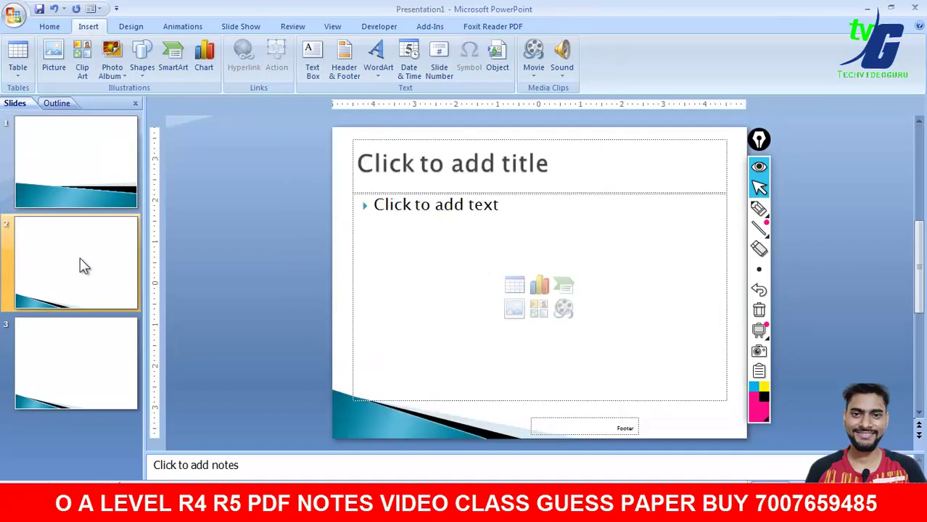
{"action": "left_click", "coordinate": [84, 371]}
{"action": "left_click", "coordinate": [101, 274]}
{"action": "left_click", "coordinate": [108, 199]}
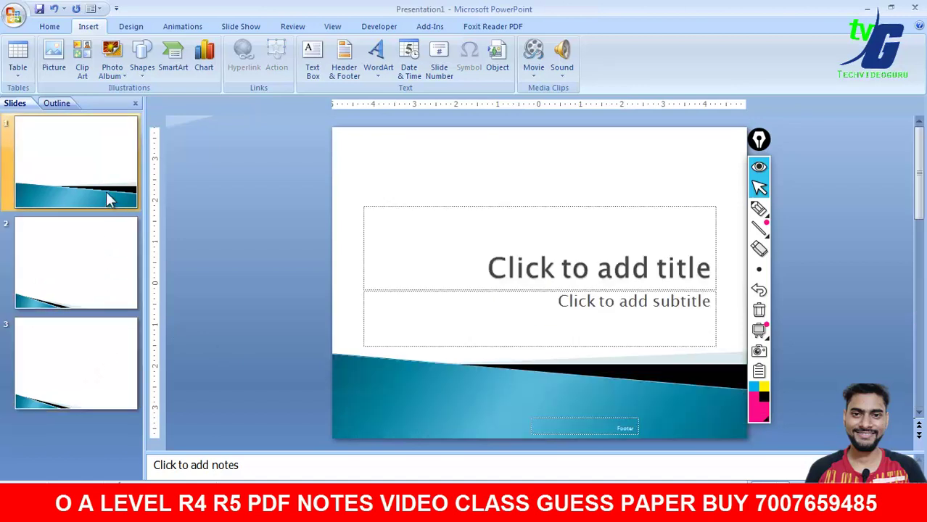
{"action": "left_click", "coordinate": [630, 428]}
{"action": "type", "text": "1"}
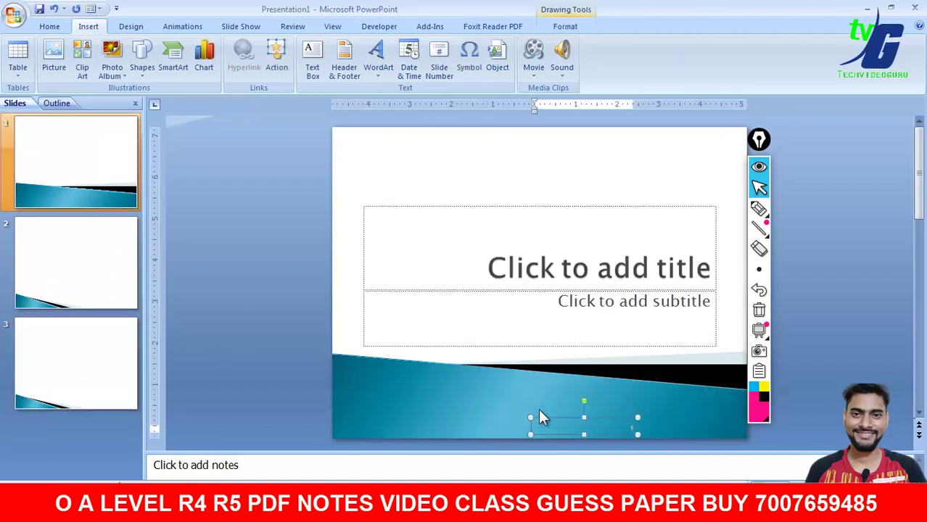
{"action": "left_click", "coordinate": [109, 287]}
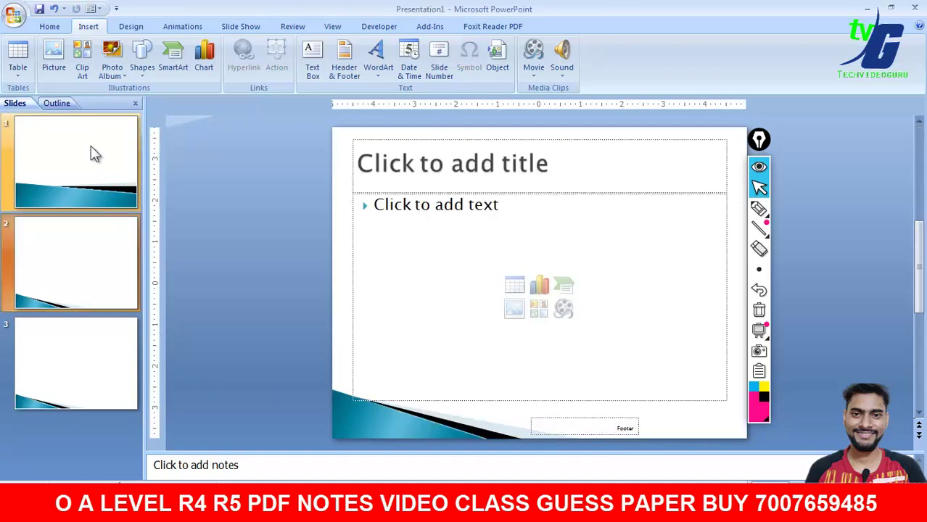
{"action": "left_click", "coordinate": [93, 153]}
Turn on slide numbers with no footer text and apply to all slides.
{"action": "left_click", "coordinate": [343, 73]}
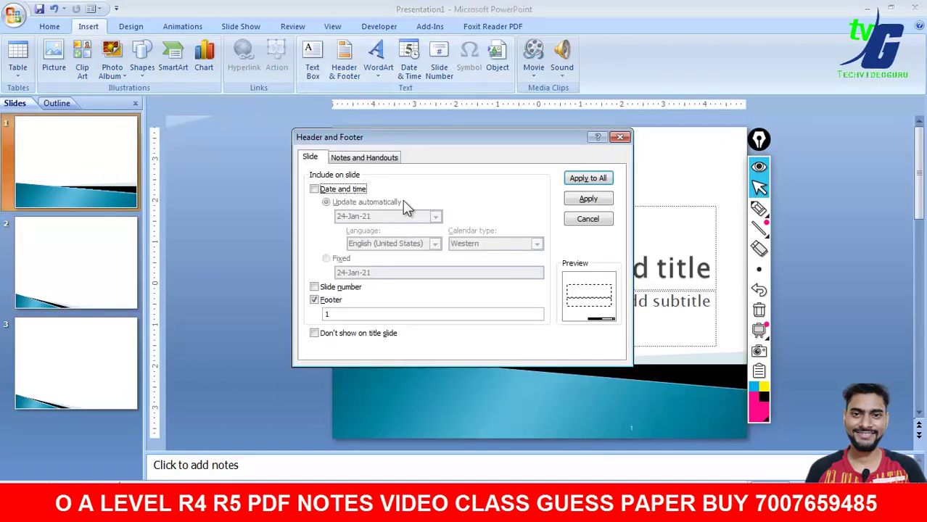
{"action": "left_click", "coordinate": [314, 288]}
{"action": "left_click", "coordinate": [314, 300]}
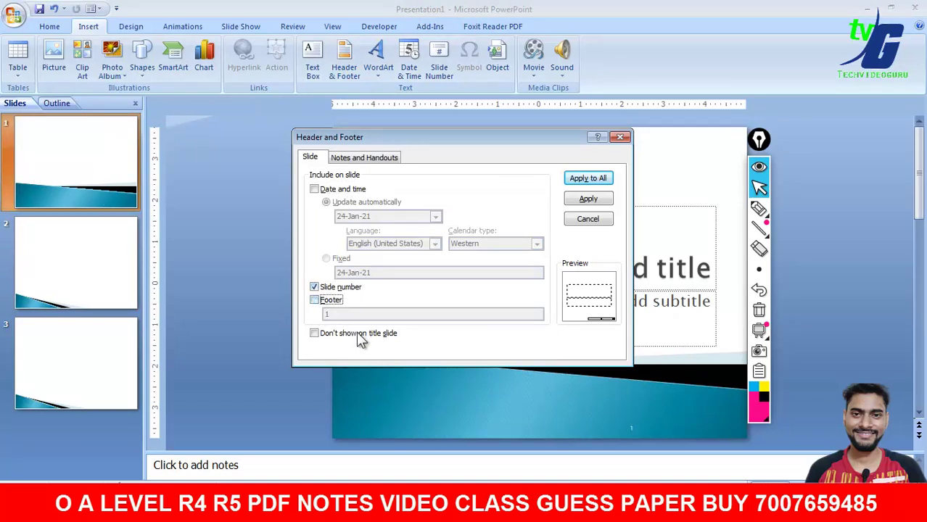
{"action": "left_click", "coordinate": [589, 180]}
Check the slide number shown on each of the three slides.
{"action": "left_click", "coordinate": [79, 262]}
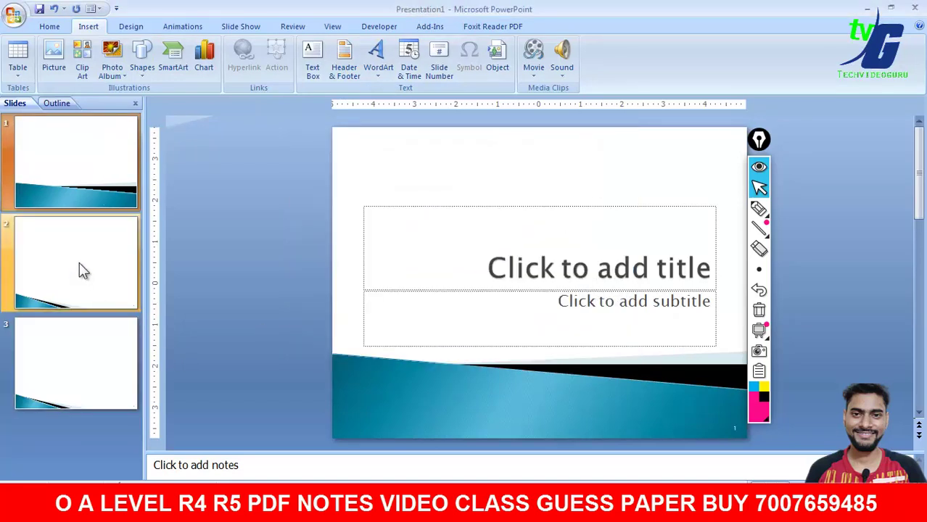
{"action": "left_click", "coordinate": [104, 375]}
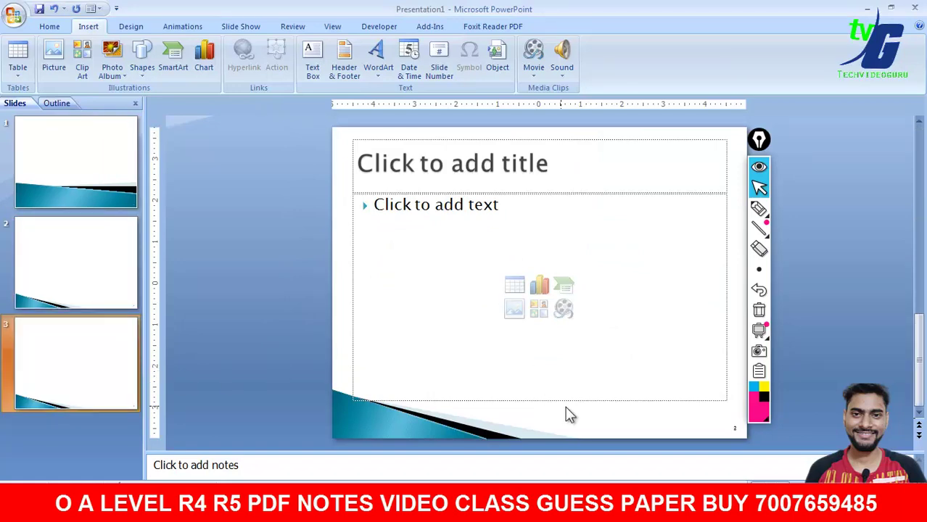
{"action": "left_click", "coordinate": [87, 161]}
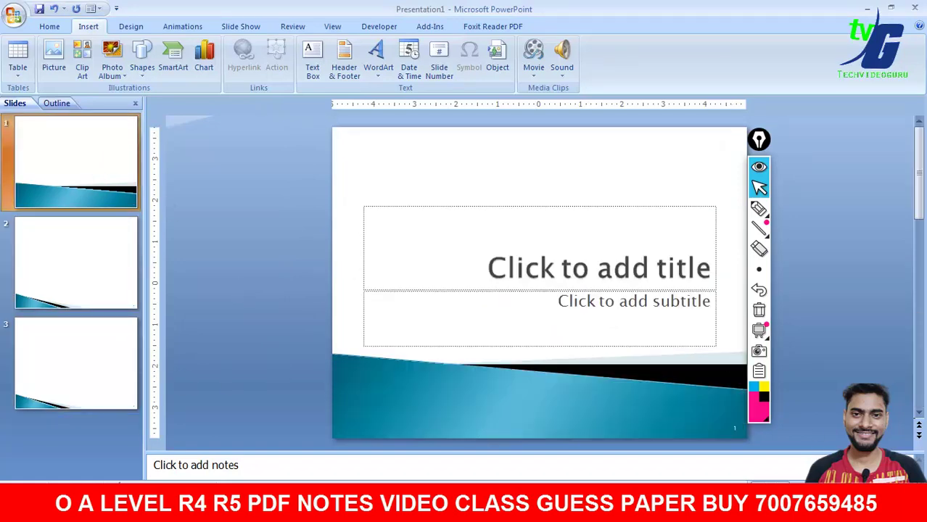
{"action": "scroll", "coordinate": [820, 406], "scroll_direction": "up", "scroll_amount": 2, "text": "ctrl"}
{"action": "scroll", "coordinate": [820, 406], "scroll_direction": "up", "scroll_amount": 2, "text": "ctrl"}
{"action": "scroll", "coordinate": [818, 399], "scroll_direction": "down", "scroll_amount": 2}
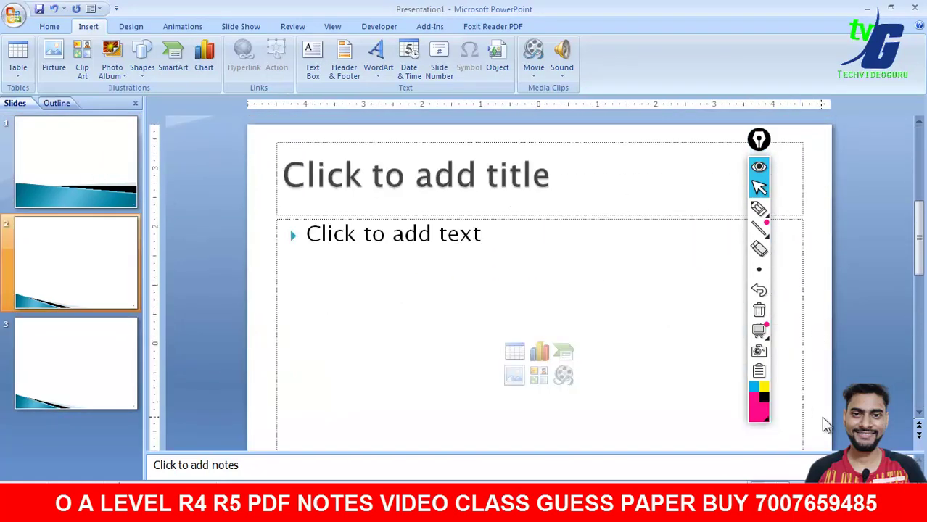
{"action": "scroll", "coordinate": [823, 418], "scroll_direction": "up", "scroll_amount": 3}
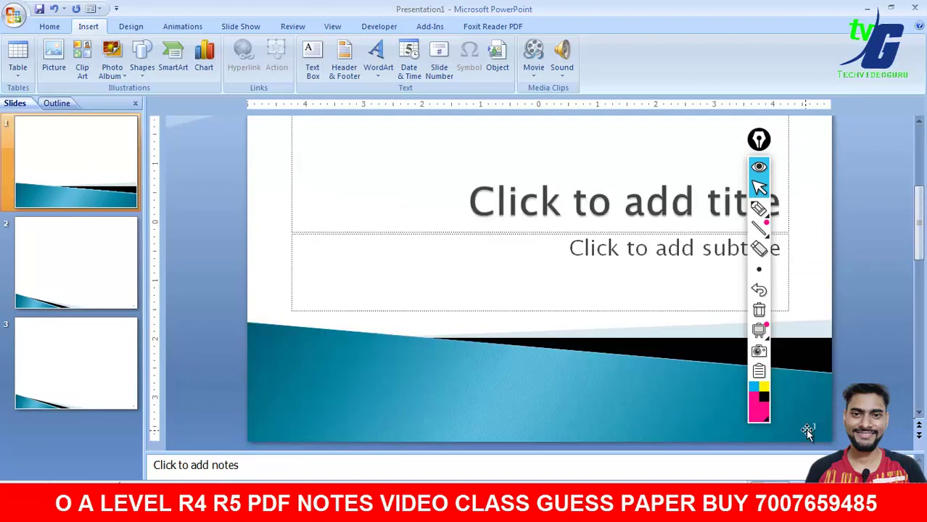
{"action": "left_click", "coordinate": [74, 388]}
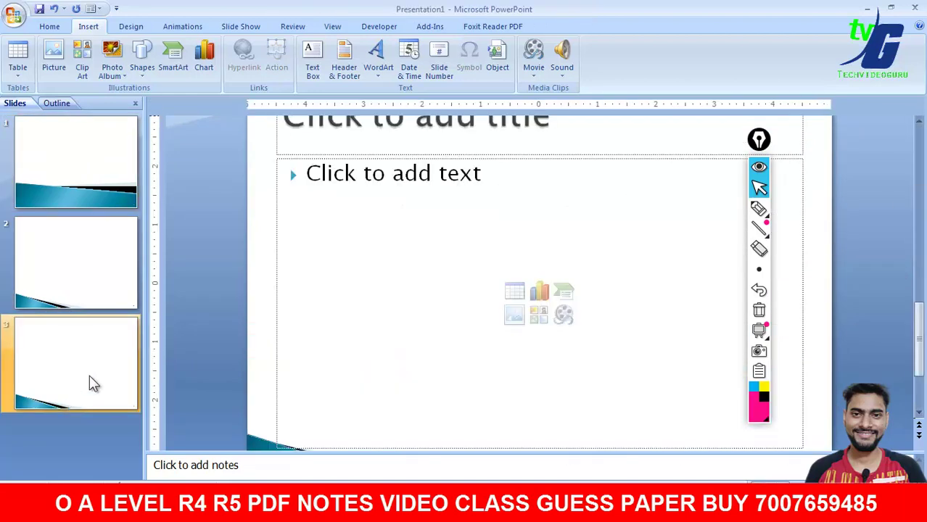
{"action": "scroll", "coordinate": [782, 369], "scroll_direction": "down", "scroll_amount": 2}
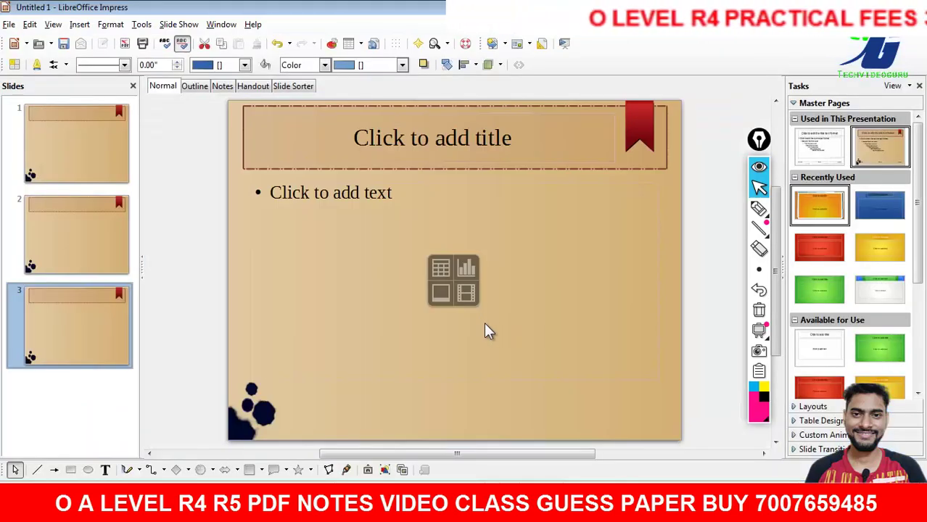
Enable automatic slide numbers in Header and Footer for all slides.
{"action": "left_click", "coordinate": [80, 25]}
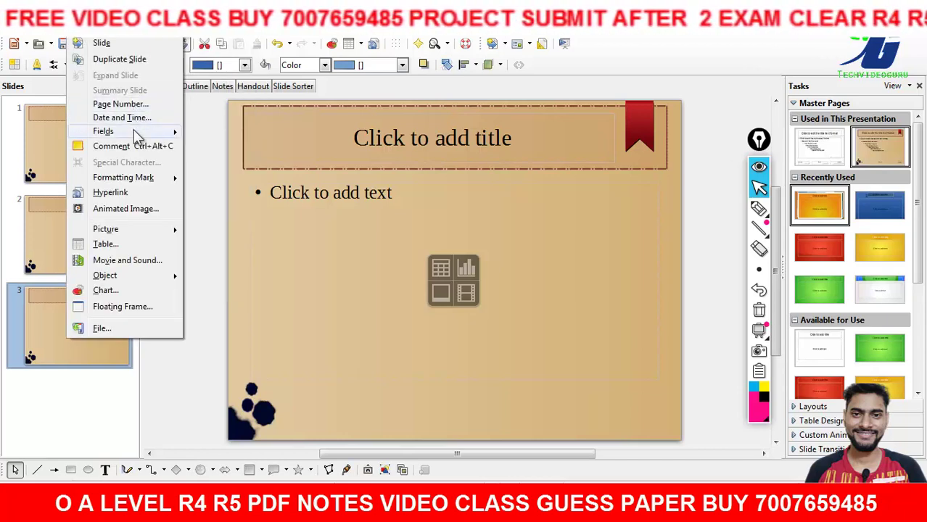
{"action": "mouse_move", "coordinate": [123, 178]}
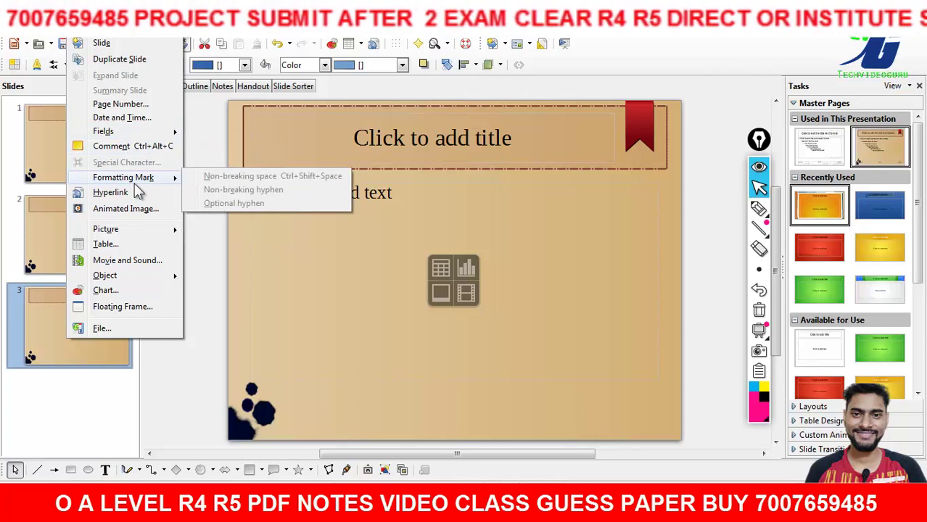
{"action": "left_click", "coordinate": [127, 117]}
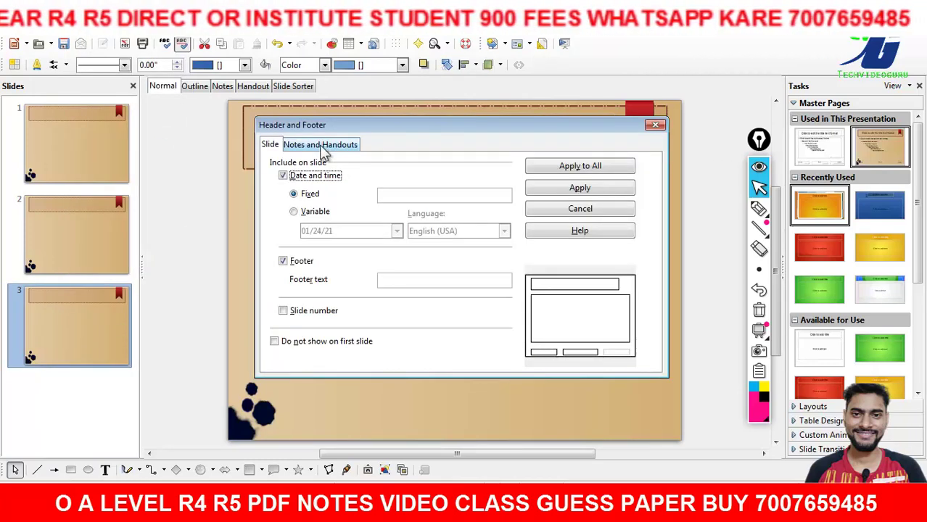
{"action": "left_click", "coordinate": [283, 310]}
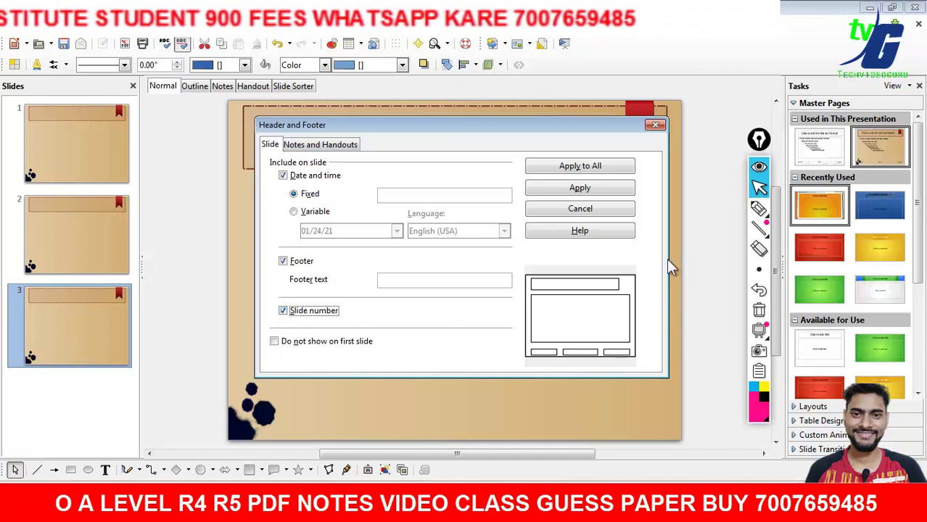
{"action": "left_click", "coordinate": [587, 169]}
Verify the numbers on slides 1–3 and recheck the Header and Footer settings.
{"action": "left_click", "coordinate": [85, 165]}
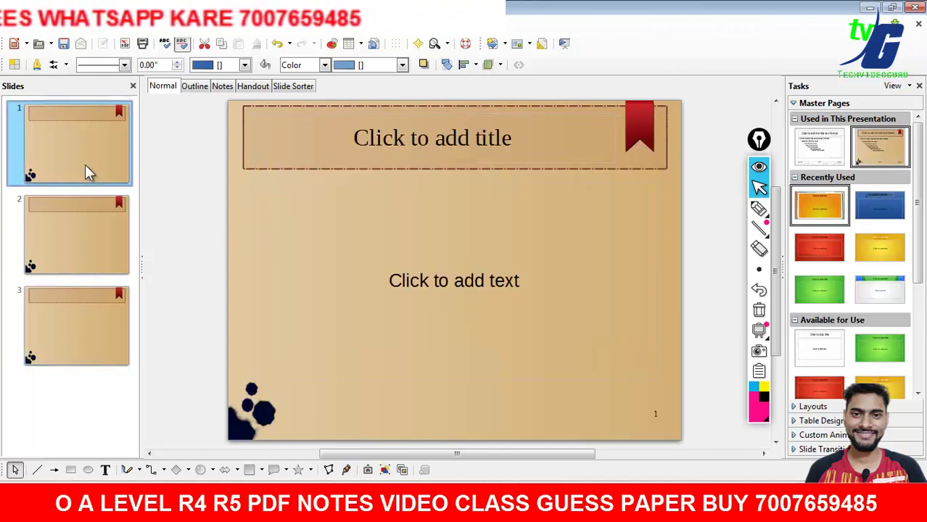
{"action": "left_click", "coordinate": [88, 232]}
{"action": "left_click", "coordinate": [87, 299]}
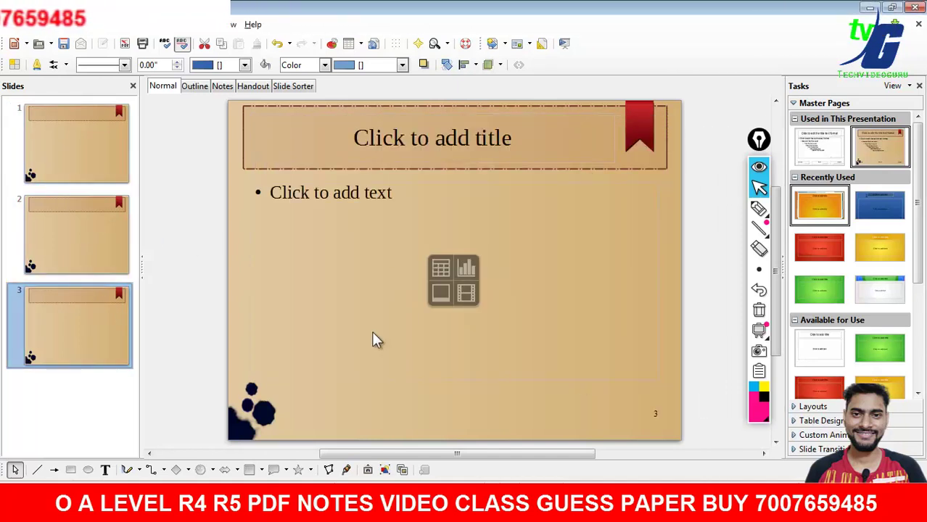
{"action": "left_click", "coordinate": [80, 24]}
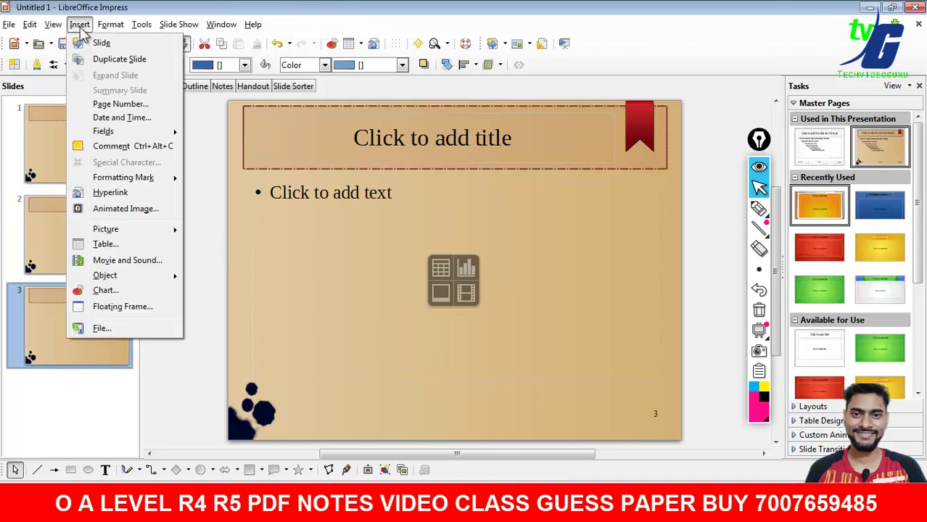
{"action": "left_click", "coordinate": [134, 109]}
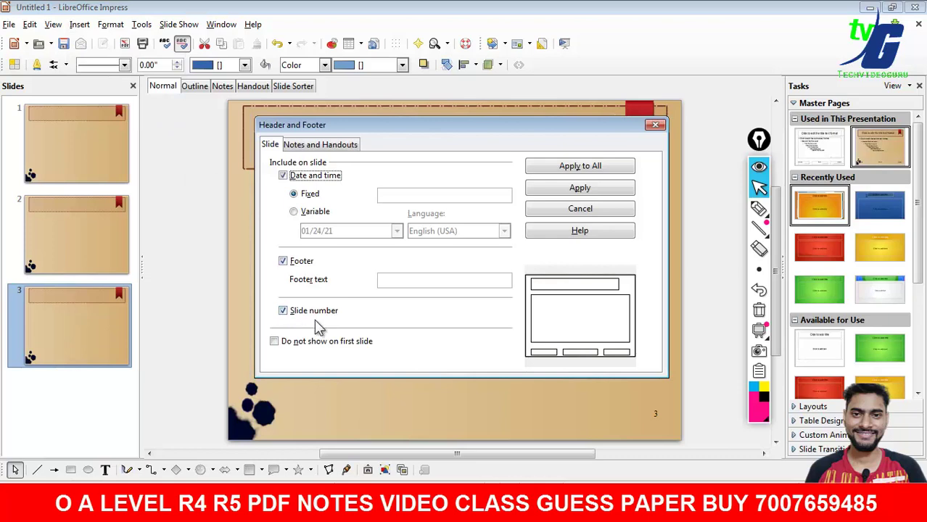
{"action": "left_click", "coordinate": [655, 125]}
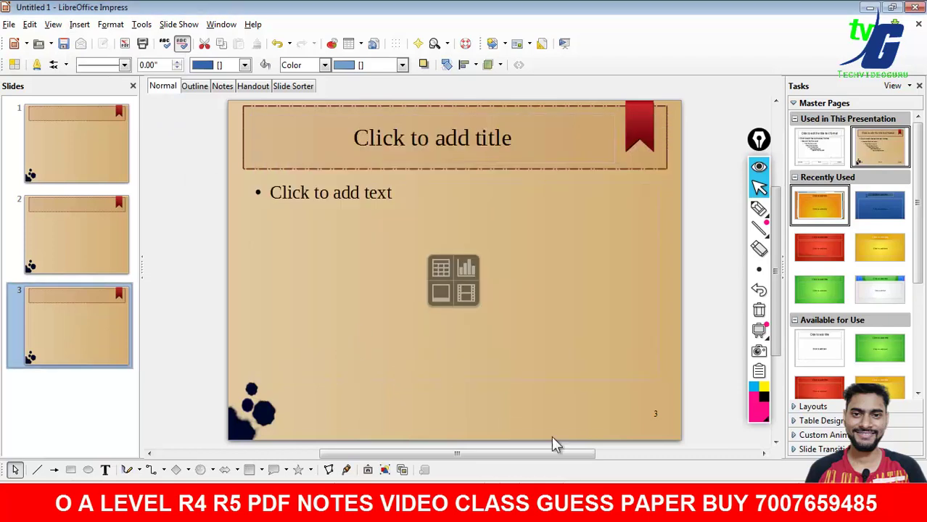
Clear the highlight on instruction b) in the assignment PDF.
{"action": "key", "text": "alt+Tab"}
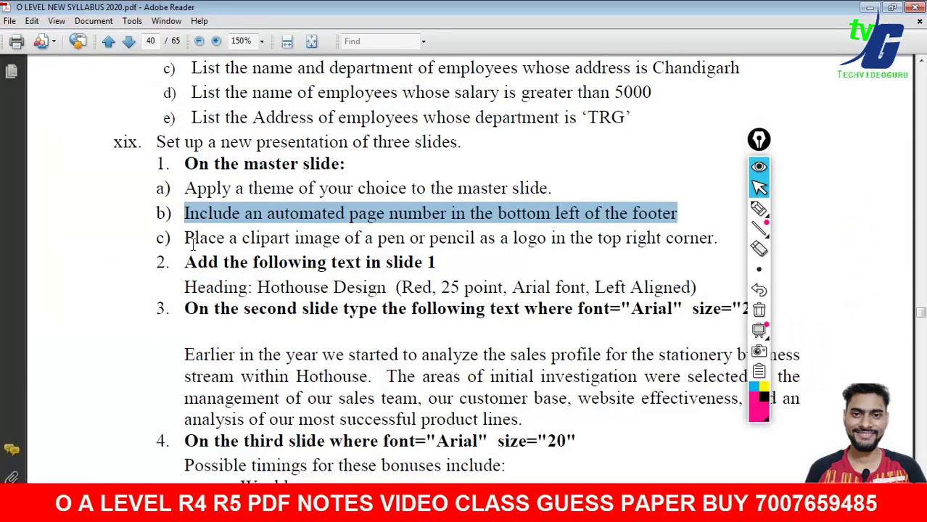
{"action": "left_click", "coordinate": [333, 231]}
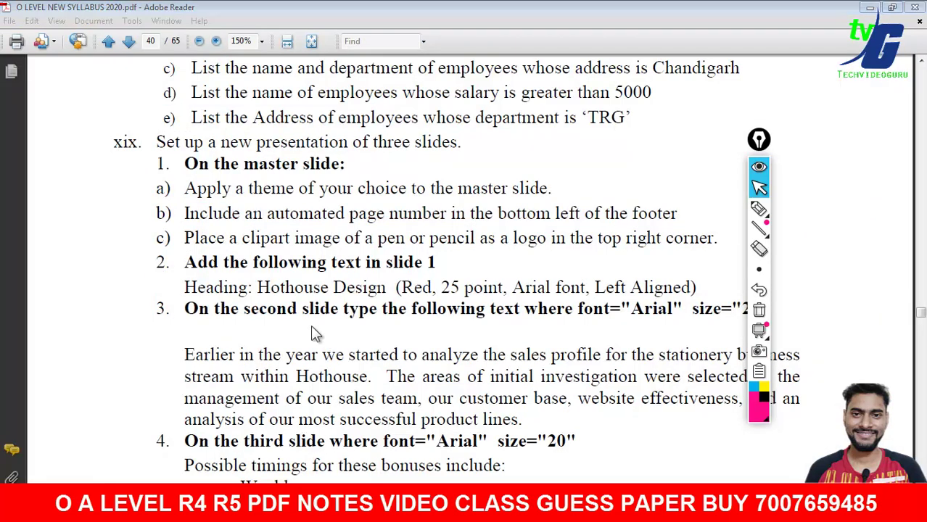
{"action": "key", "text": "alt+Tab"}
{"action": "key", "text": "alt+Tab"}
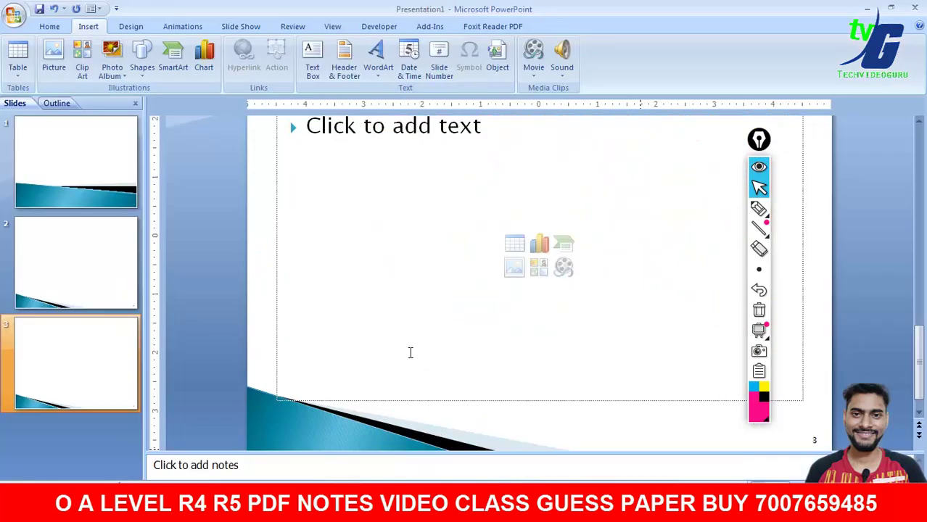
Insert a new Title and Content slide as slide 4.
{"action": "right_click", "coordinate": [105, 354]}
{"action": "left_click", "coordinate": [143, 201]}
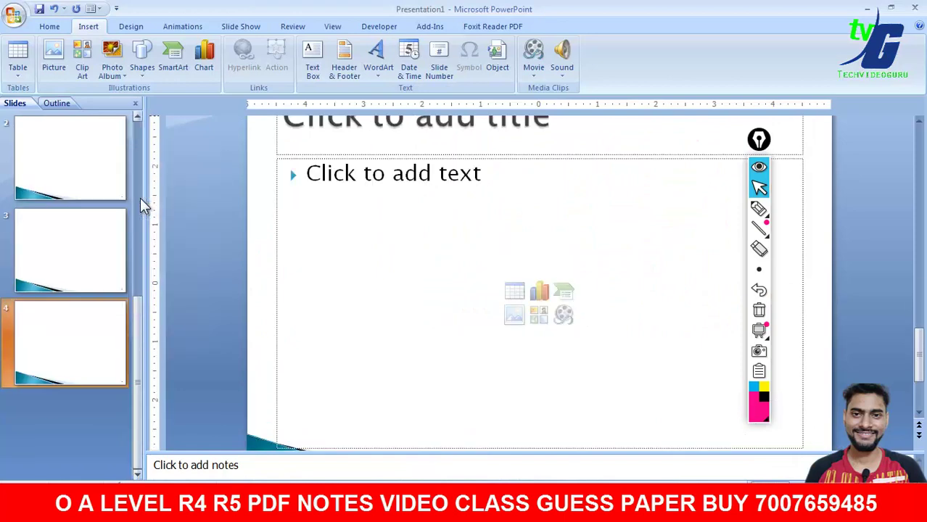
{"action": "scroll", "coordinate": [351, 280], "scroll_direction": "down", "scroll_amount": 1}
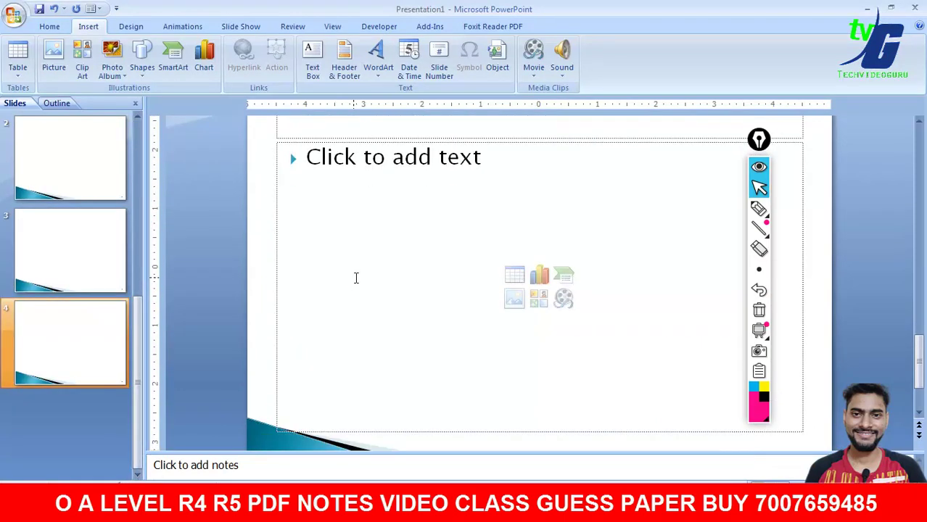
{"action": "scroll", "coordinate": [353, 279], "scroll_direction": "down", "scroll_amount": 1}
{"action": "scroll", "coordinate": [356, 278], "scroll_direction": "down", "scroll_amount": 1}
{"action": "scroll", "coordinate": [356, 277], "scroll_direction": "down", "scroll_amount": 1}
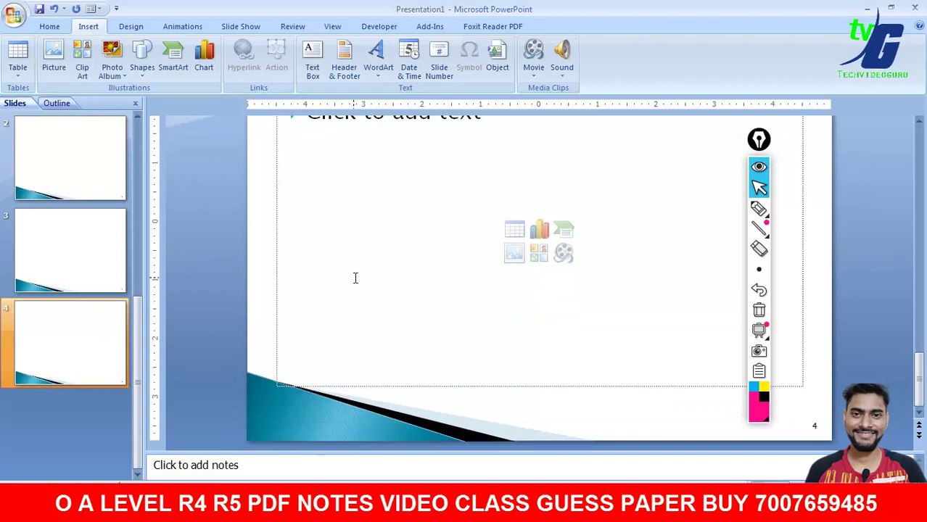
Insert another slide as slide 5 and return to slide 1.
{"action": "right_click", "coordinate": [52, 330]}
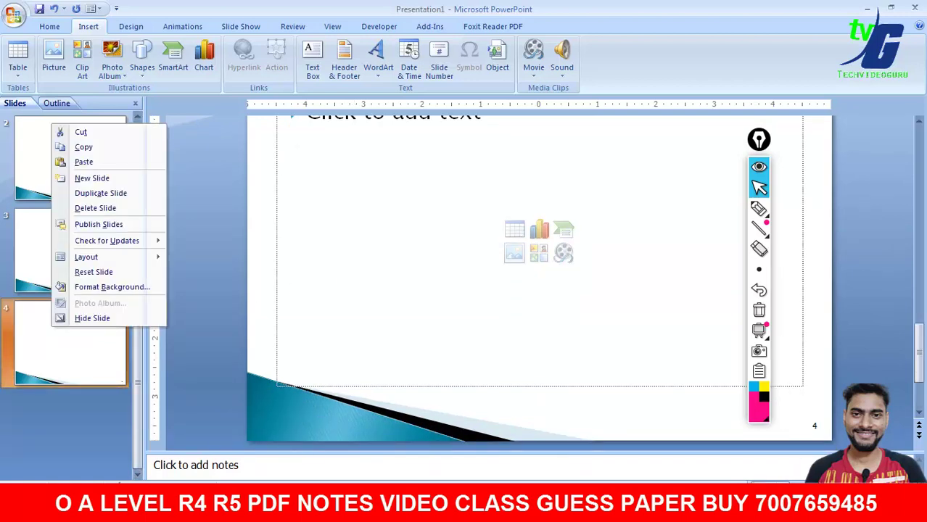
{"action": "key", "text": "Escape"}
{"action": "scroll", "coordinate": [540, 283], "scroll_direction": "down", "scroll_amount": 1}
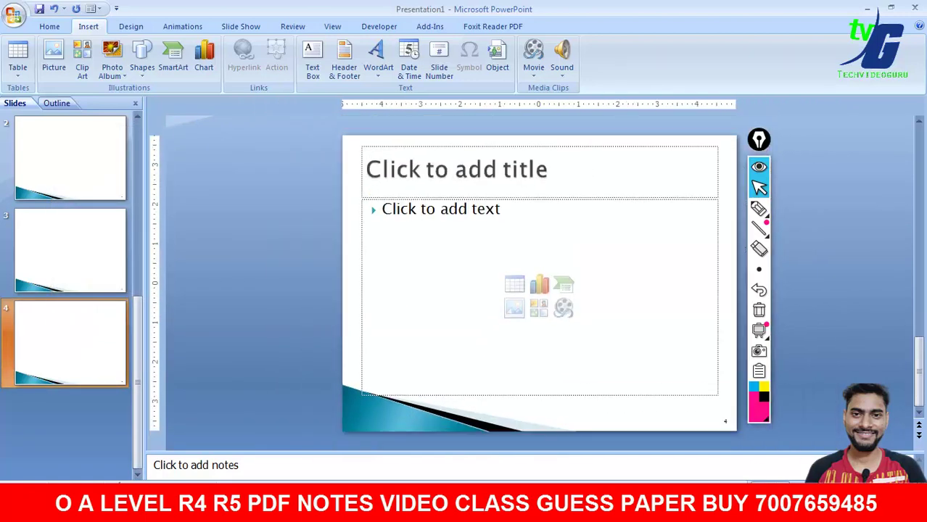
{"action": "scroll", "coordinate": [541, 283], "scroll_direction": "up", "scroll_amount": 1}
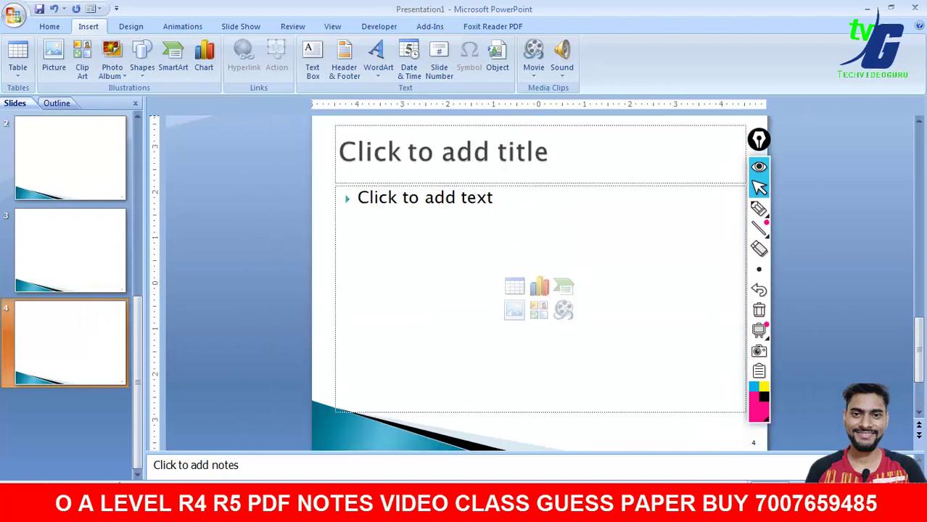
{"action": "right_click", "coordinate": [69, 348]}
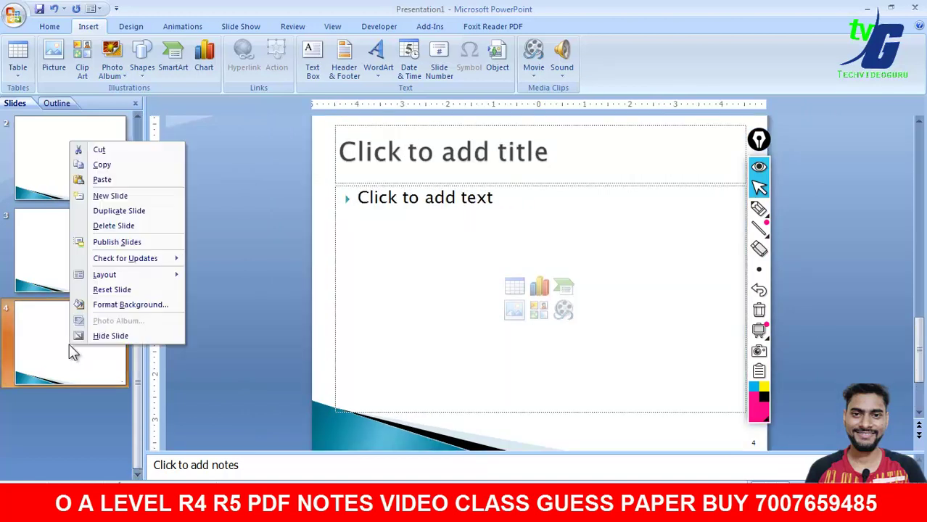
{"action": "left_click", "coordinate": [112, 196]}
{"action": "scroll", "coordinate": [68, 305], "scroll_direction": "up", "scroll_amount": 2}
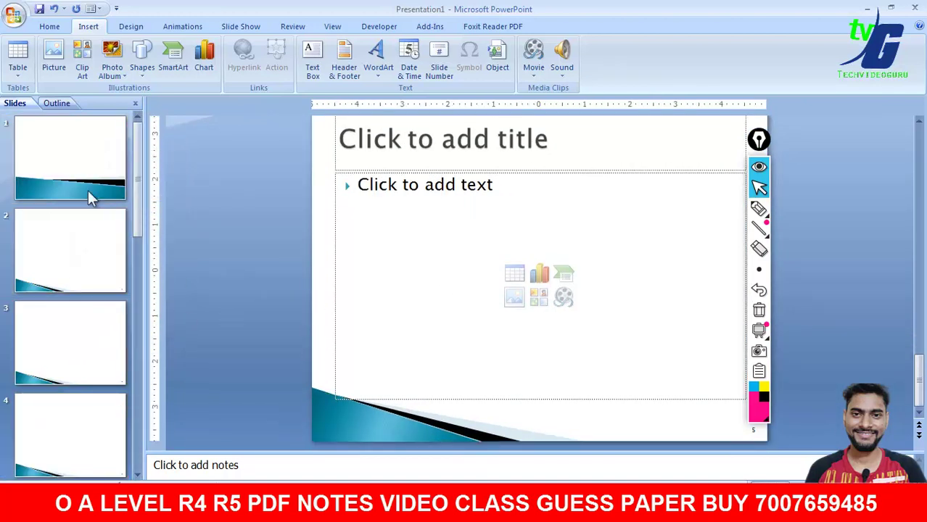
{"action": "left_click", "coordinate": [73, 166]}
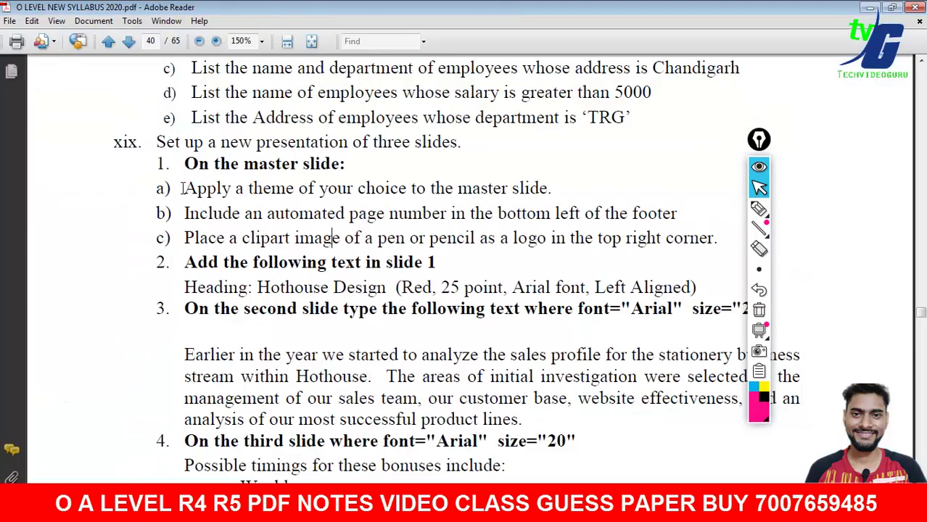
Highlight the theme and page-number lines, then the pen-or-pencil clipart logo line.
{"action": "left_click_drag", "start_coordinate": [183, 188], "coordinate": [662, 214]}
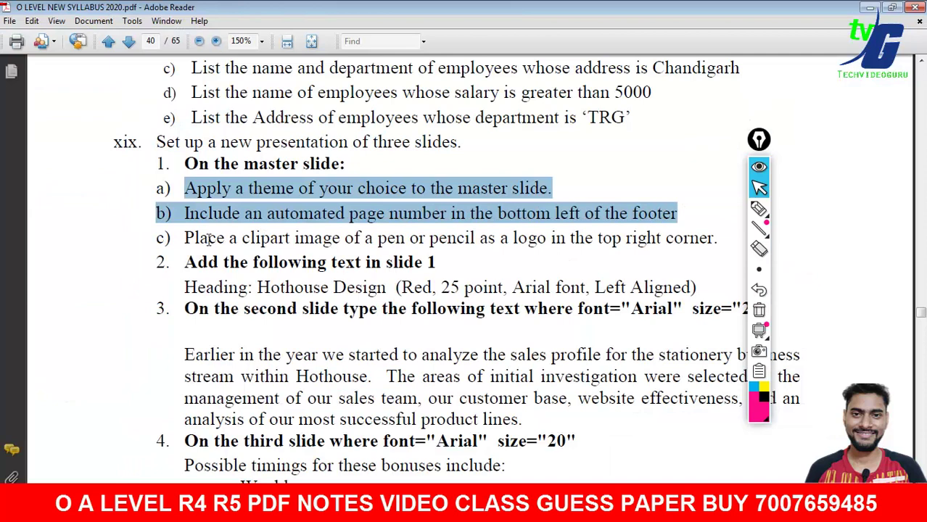
{"action": "left_click_drag", "start_coordinate": [185, 240], "coordinate": [698, 248]}
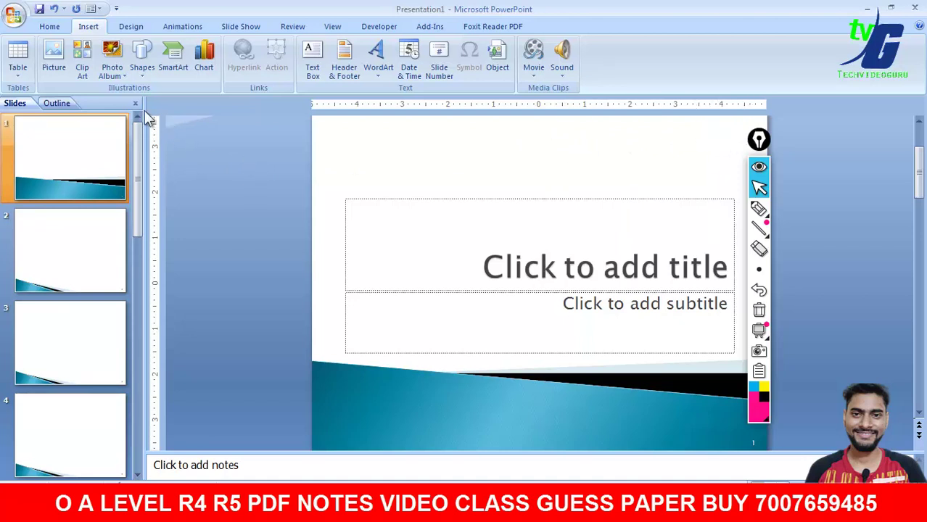
Search Clip Art for 'pen and pencil', which returns no results.
{"action": "left_click", "coordinate": [82, 58]}
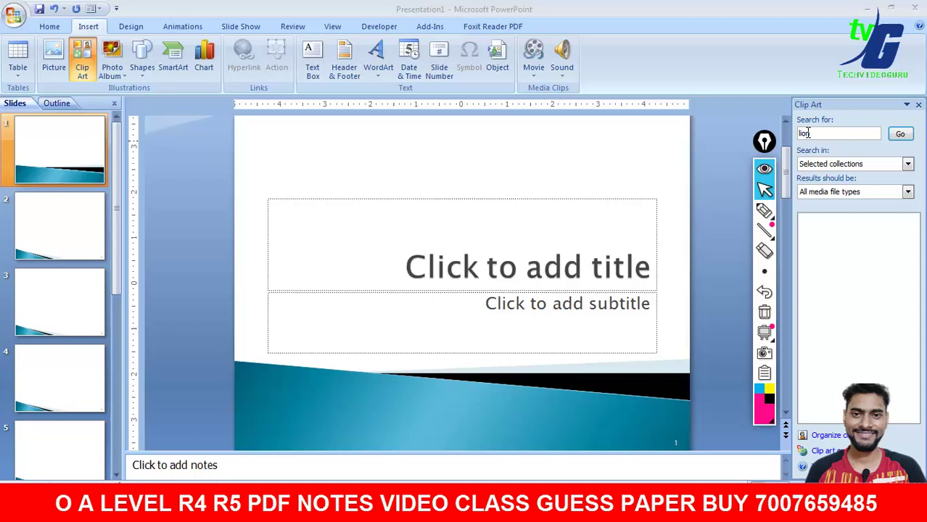
{"action": "double_click", "coordinate": [808, 133]}
{"action": "type", "text": "pen and pencil"}
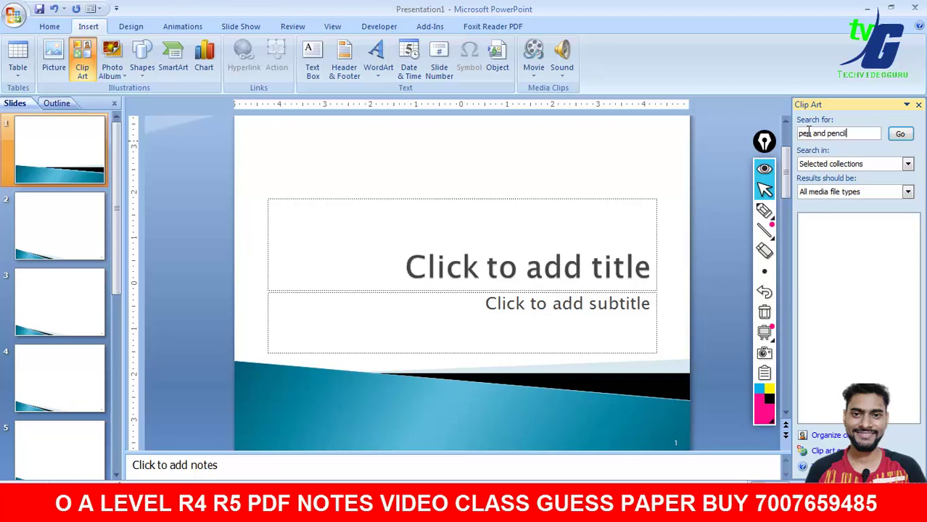
{"action": "key", "text": "Return"}
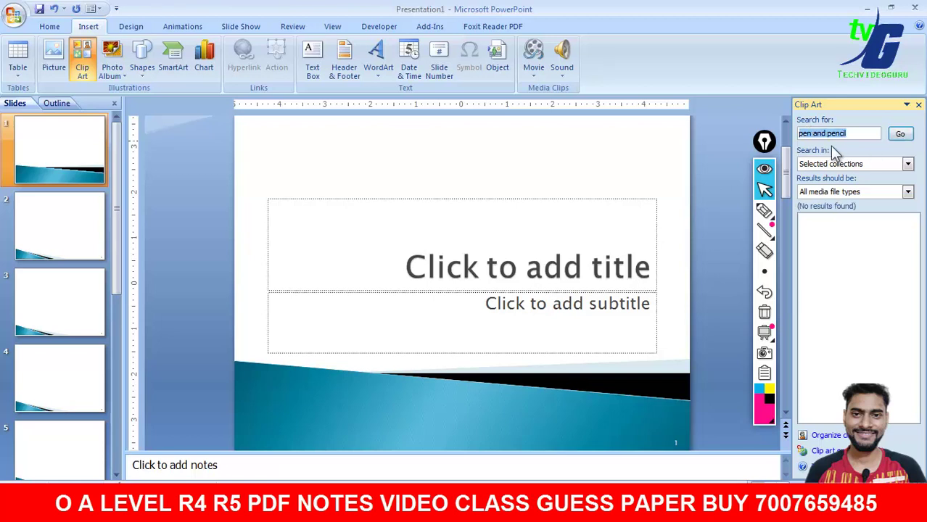
Browse the Nature, Household, Healthcare, Government, Food and Fantasy clip collections.
{"action": "left_click", "coordinate": [854, 136]}
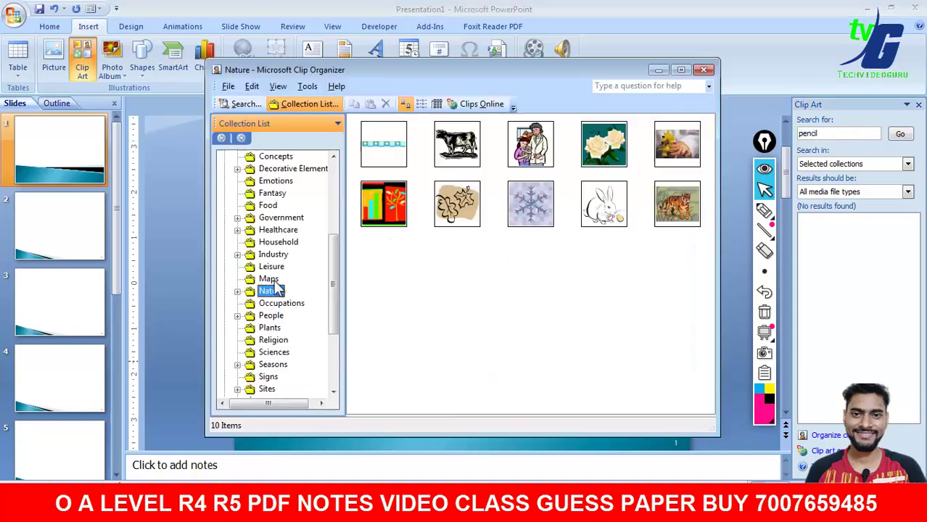
{"action": "left_click", "coordinate": [270, 278]}
{"action": "left_click", "coordinate": [271, 267]}
{"action": "left_click", "coordinate": [277, 241]}
{"action": "left_click", "coordinate": [276, 229]}
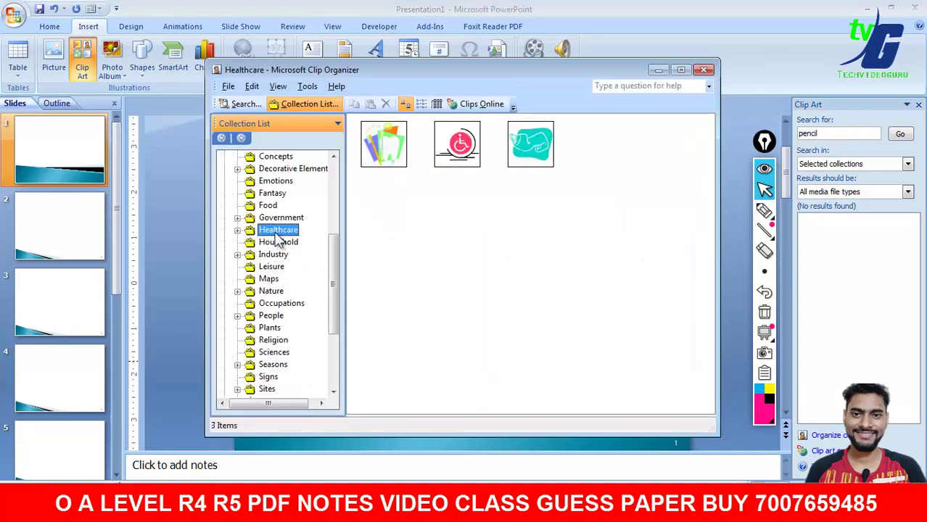
{"action": "left_click", "coordinate": [277, 220]}
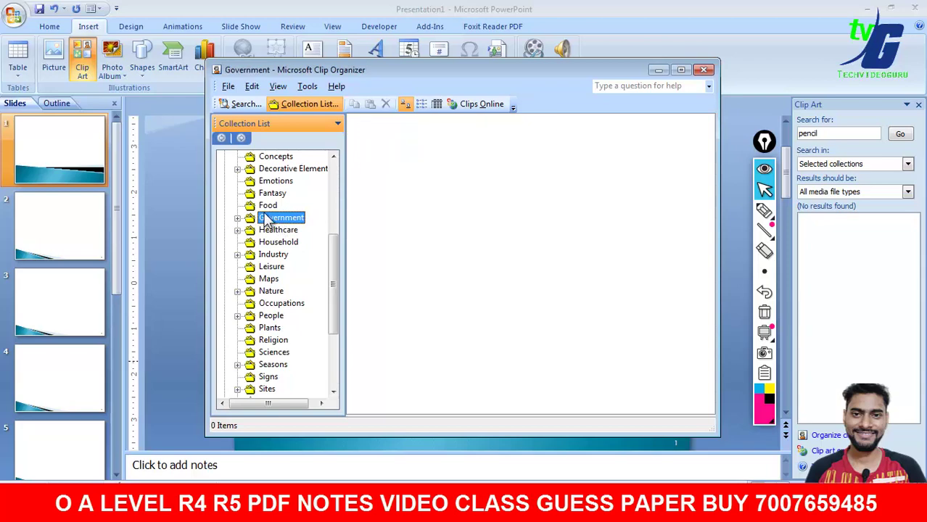
{"action": "left_click", "coordinate": [270, 207]}
{"action": "left_click", "coordinate": [273, 196]}
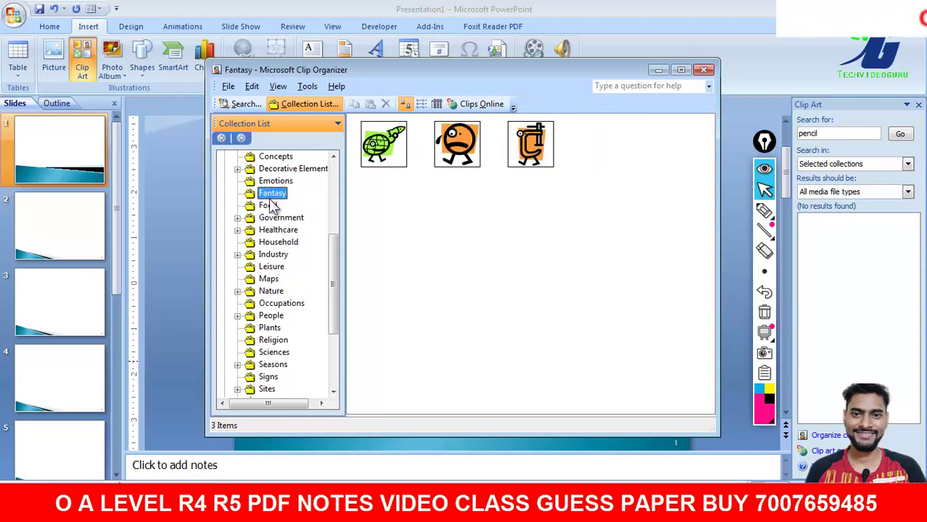
{"action": "scroll", "coordinate": [272, 206], "scroll_direction": "down", "scroll_amount": 1}
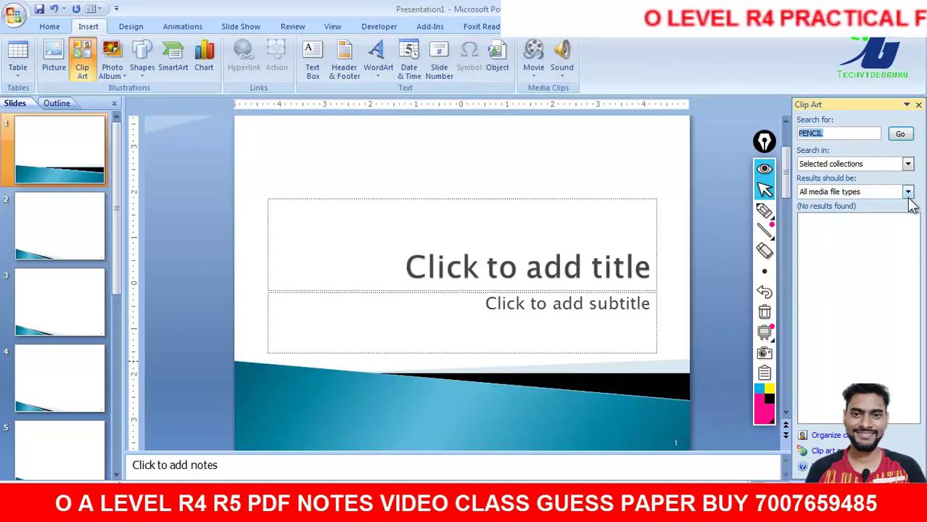
Expand Office Collections and browse Concepts through Tools looking for a pencil clip.
{"action": "left_click", "coordinate": [828, 435]}
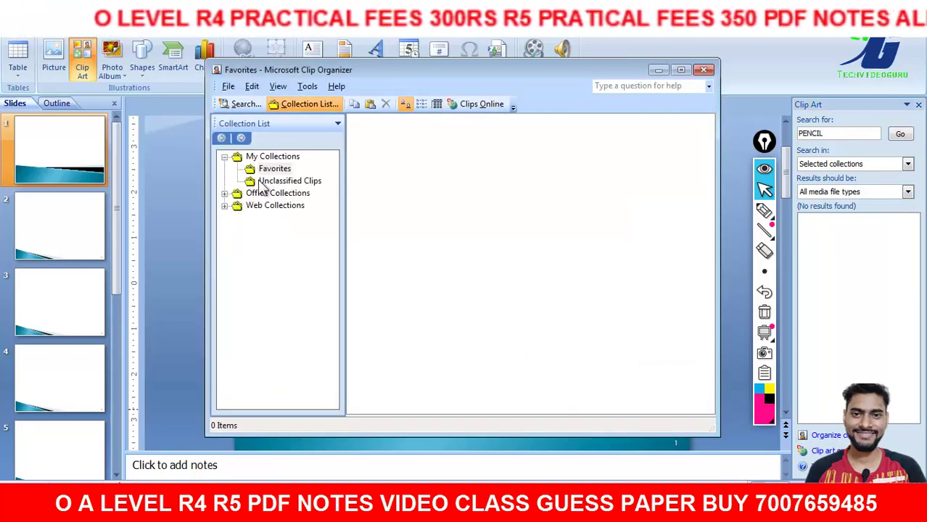
{"action": "left_click", "coordinate": [258, 194]}
{"action": "left_click", "coordinate": [225, 193]}
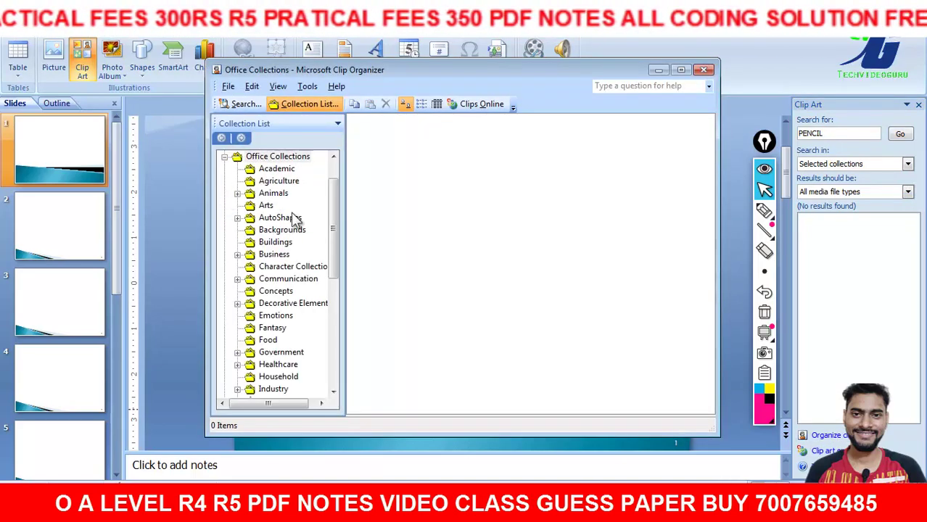
{"action": "left_click", "coordinate": [275, 291]}
{"action": "left_click", "coordinate": [283, 303]}
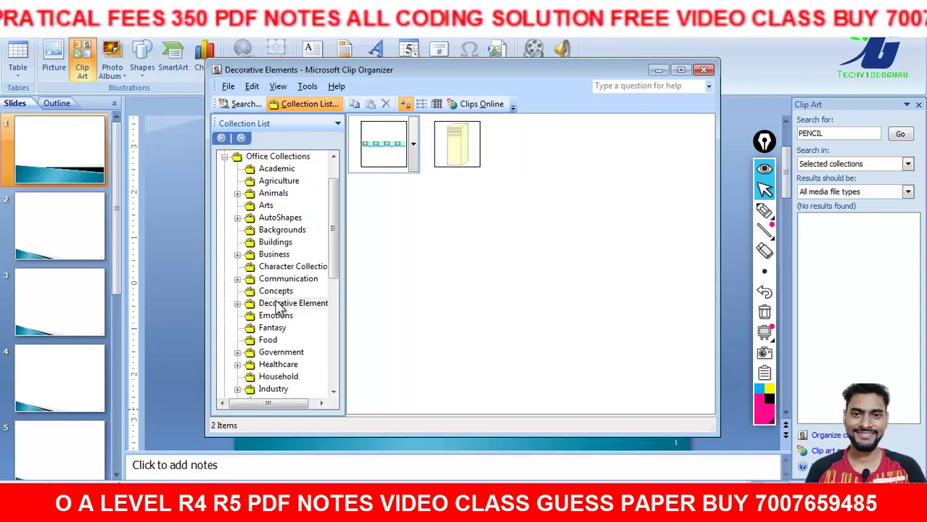
{"action": "left_click", "coordinate": [276, 314]}
{"action": "left_click", "coordinate": [281, 327]}
{"action": "scroll", "coordinate": [283, 327], "scroll_direction": "down", "scroll_amount": 2}
{"action": "left_click", "coordinate": [283, 329]}
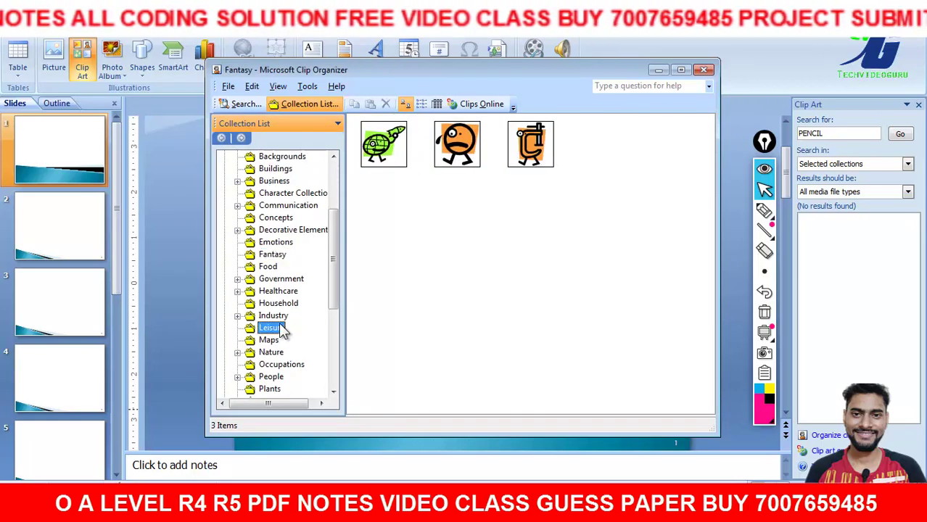
{"action": "left_click", "coordinate": [283, 303]}
{"action": "scroll", "coordinate": [282, 304], "scroll_direction": "down", "scroll_amount": 1}
{"action": "scroll", "coordinate": [285, 311], "scroll_direction": "down", "scroll_amount": 2}
{"action": "left_click", "coordinate": [272, 316]}
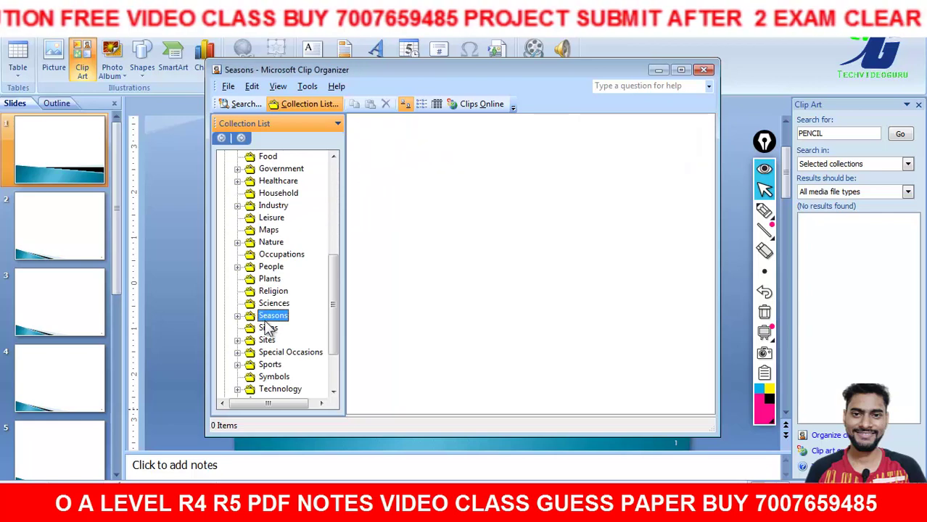
{"action": "left_click", "coordinate": [269, 327]}
{"action": "left_click", "coordinate": [274, 303]}
{"action": "left_click", "coordinate": [274, 291]}
{"action": "scroll", "coordinate": [273, 319], "scroll_direction": "down", "scroll_amount": 2}
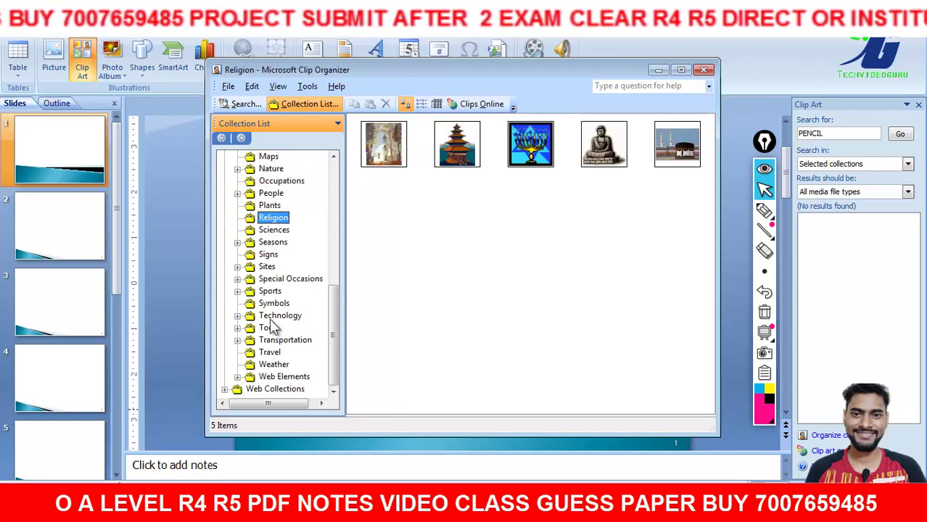
{"action": "left_click", "coordinate": [274, 316]}
{"action": "left_click", "coordinate": [273, 306]}
{"action": "left_click", "coordinate": [269, 328]}
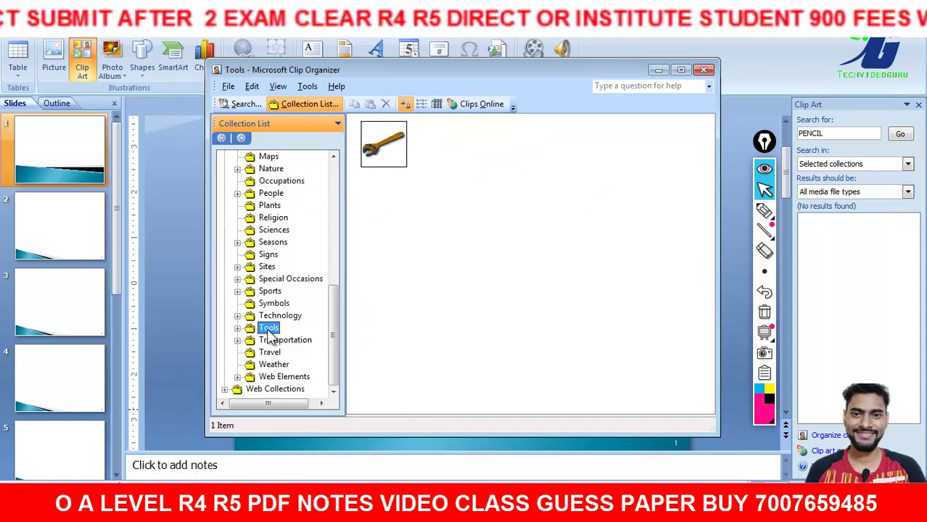
Expand Technology and Web Elements, browsing Travel, Transportation, Animations, Bullets and Navigation Controls.
{"action": "left_click", "coordinate": [237, 316]}
{"action": "scroll", "coordinate": [319, 333], "scroll_direction": "down", "scroll_amount": 1}
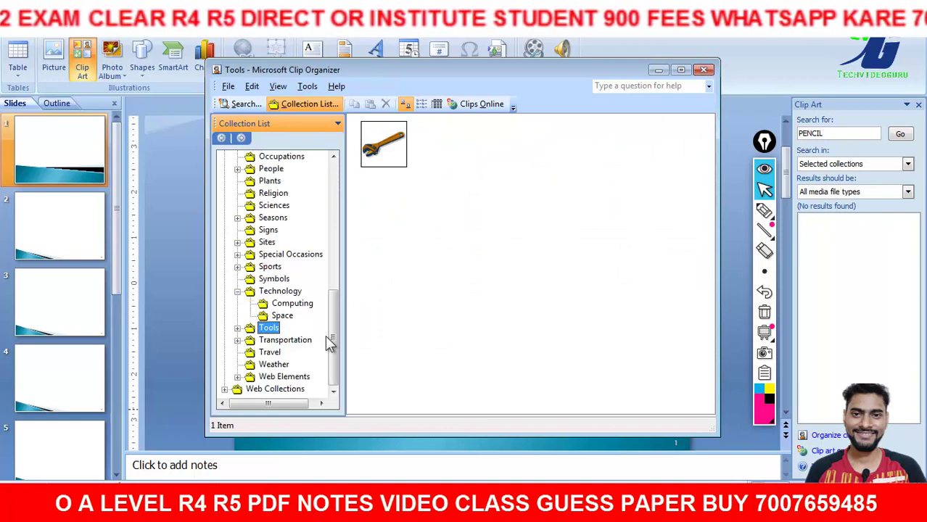
{"action": "left_click", "coordinate": [287, 351]}
{"action": "left_click", "coordinate": [287, 345]}
{"action": "left_click", "coordinate": [277, 376]}
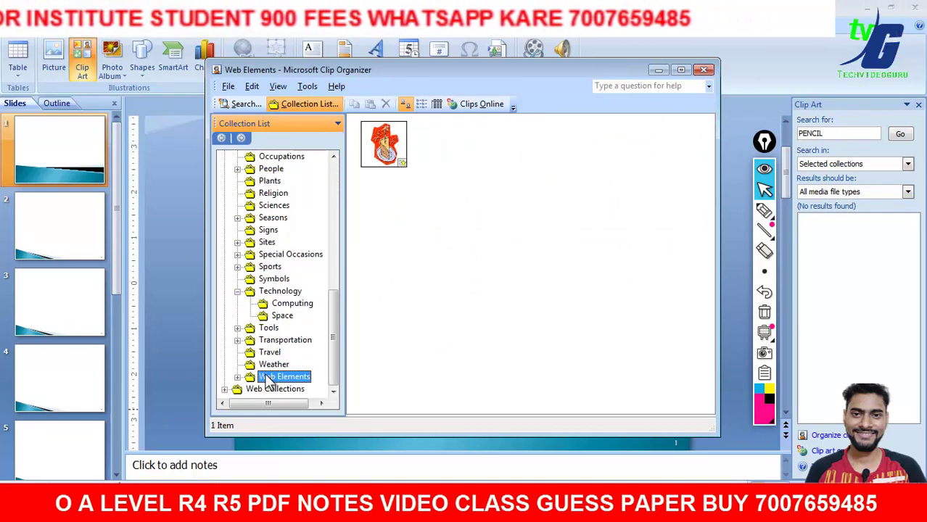
{"action": "left_click", "coordinate": [237, 377]}
{"action": "scroll", "coordinate": [290, 349], "scroll_direction": "down", "scroll_amount": 1}
{"action": "left_click", "coordinate": [292, 327]}
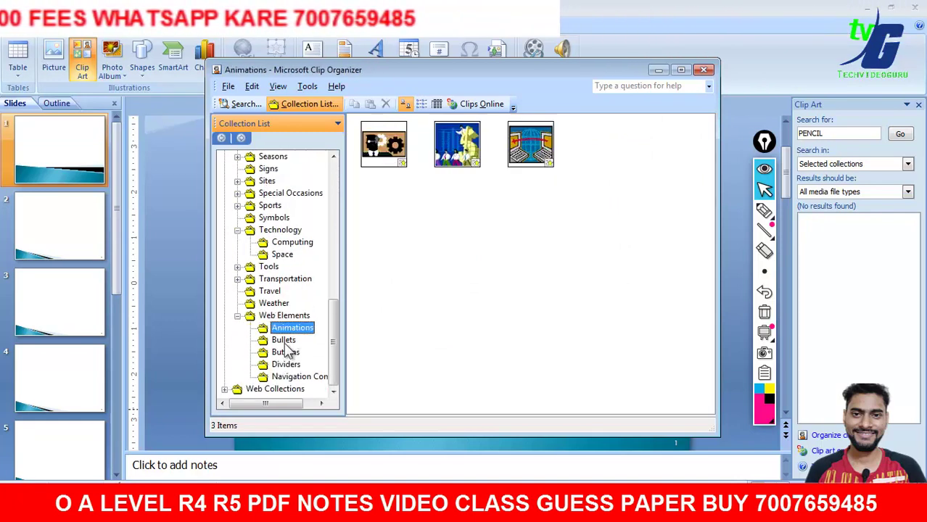
{"action": "left_click", "coordinate": [283, 339]}
{"action": "left_click", "coordinate": [288, 376]}
{"action": "left_click", "coordinate": [272, 389]}
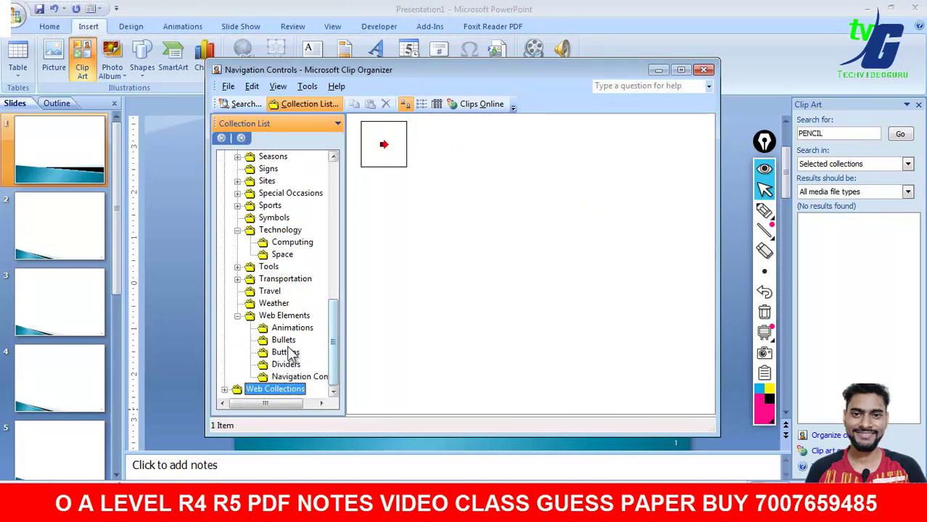
{"action": "scroll", "coordinate": [287, 265], "scroll_direction": "up", "scroll_amount": 4}
{"action": "scroll", "coordinate": [286, 265], "scroll_direction": "up", "scroll_amount": 3}
{"action": "scroll", "coordinate": [284, 254], "scroll_direction": "up", "scroll_amount": 2}
{"action": "scroll", "coordinate": [282, 243], "scroll_direction": "up", "scroll_amount": 2}
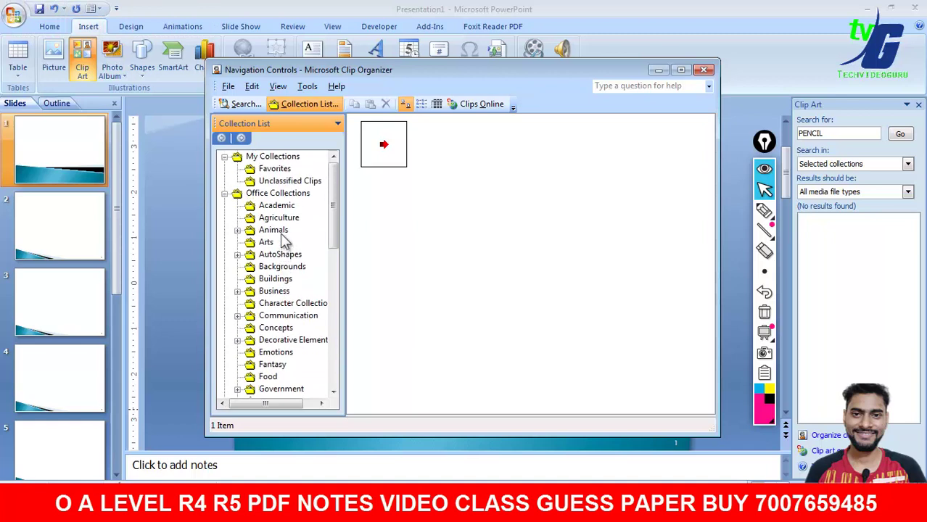
Browse Academic through Backgrounds, Favorites and Character Collections, settling on Business.
{"action": "left_click", "coordinate": [277, 208]}
{"action": "left_click", "coordinate": [277, 220]}
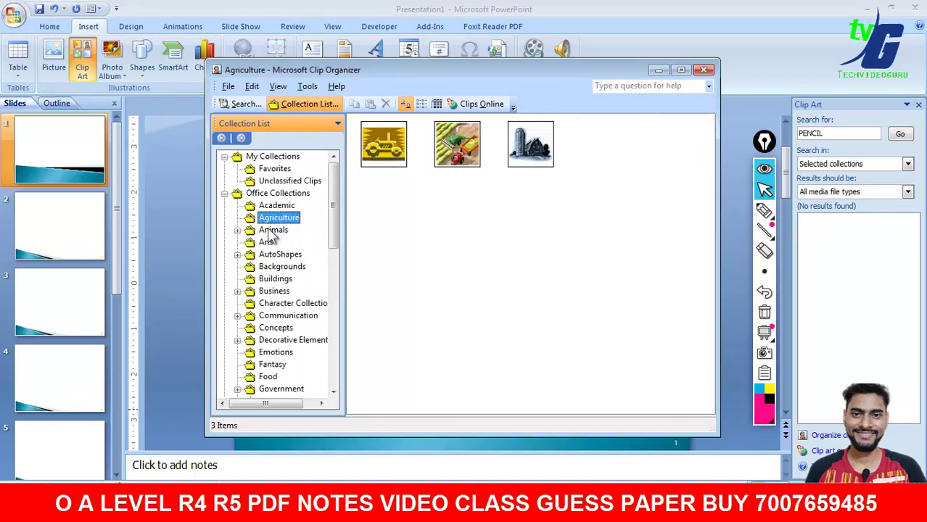
{"action": "left_click", "coordinate": [272, 231]}
{"action": "left_click", "coordinate": [266, 243]}
{"action": "left_click", "coordinate": [274, 255]}
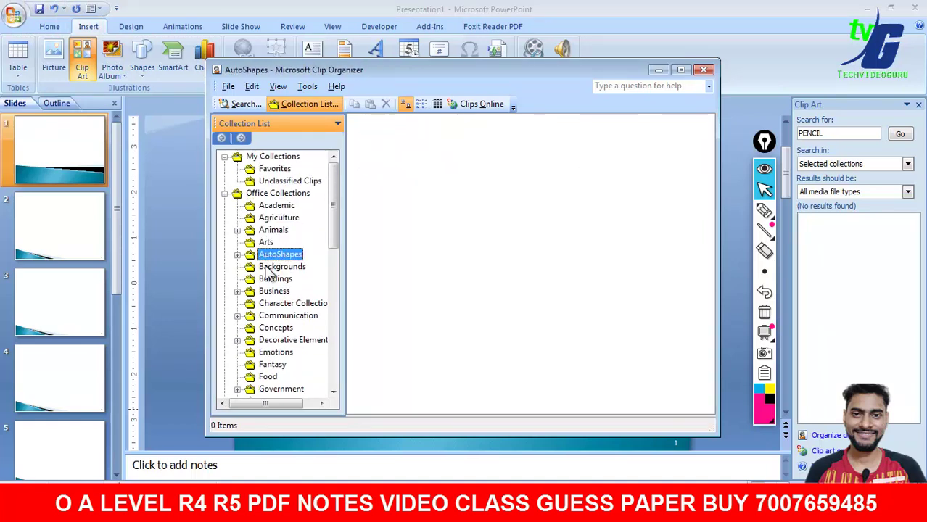
{"action": "left_click", "coordinate": [274, 267]}
{"action": "left_click", "coordinate": [276, 194]}
{"action": "left_click", "coordinate": [279, 181]}
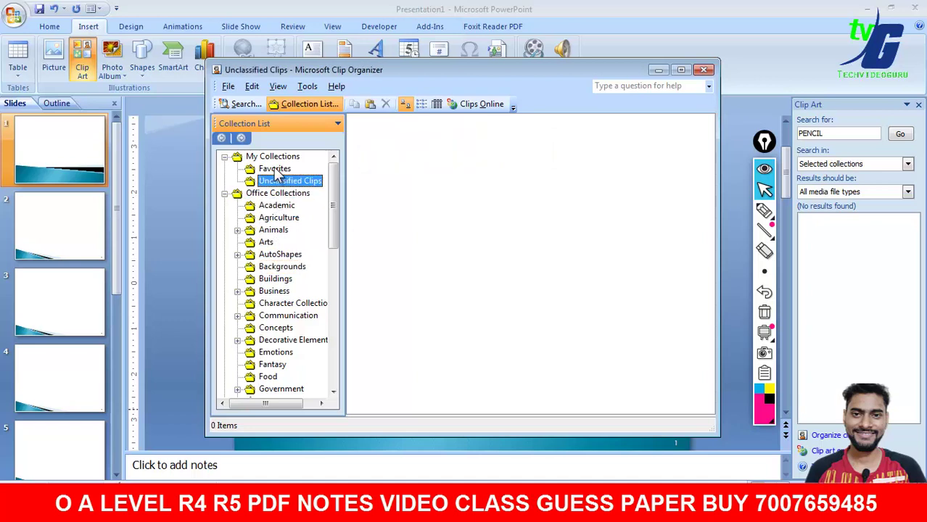
{"action": "left_click", "coordinate": [275, 169]}
{"action": "left_click", "coordinate": [279, 293]}
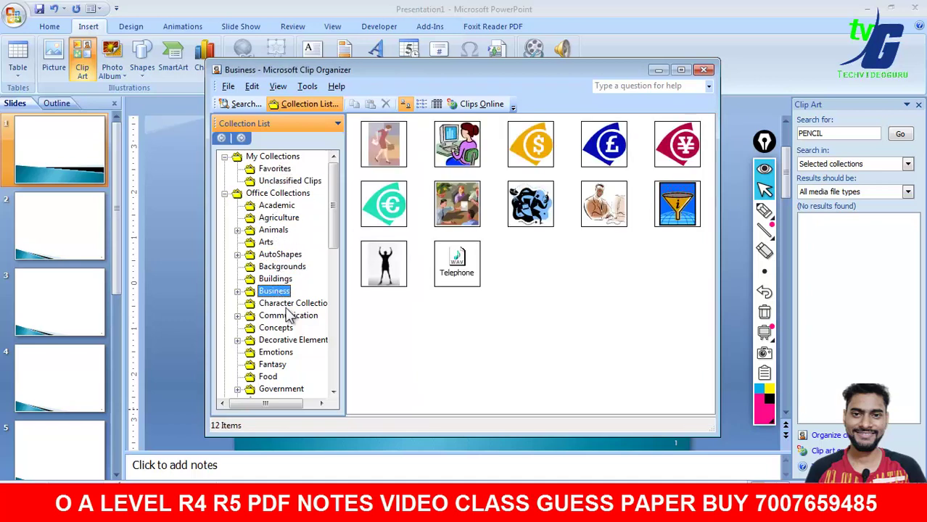
{"action": "left_click", "coordinate": [293, 304]}
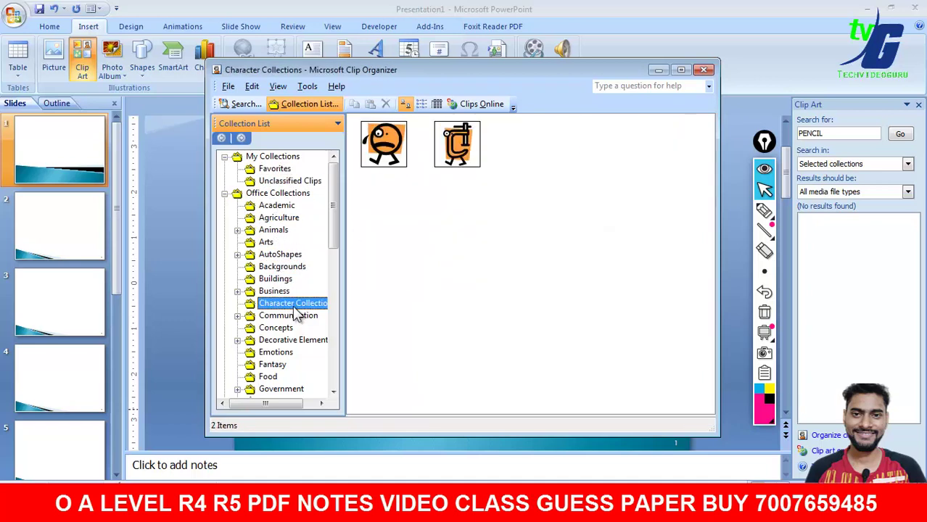
{"action": "left_click", "coordinate": [281, 291]}
Copy the woman-at-computer clip from the Business collection to the clipboard.
{"action": "left_click", "coordinate": [456, 145]}
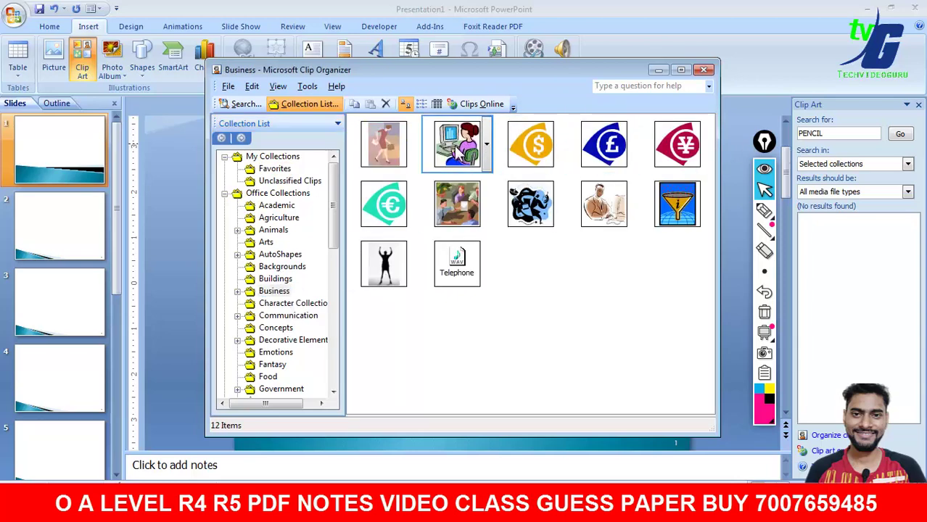
{"action": "left_click", "coordinate": [486, 143]}
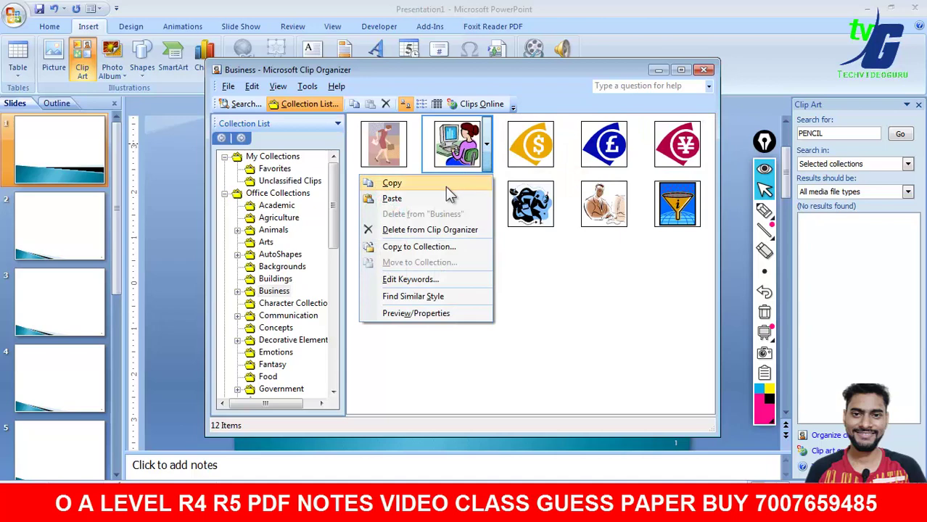
{"action": "left_click", "coordinate": [449, 187]}
Paste the woman-at-computer clip onto slide 1 and move it to the top-right corner.
{"action": "left_click", "coordinate": [703, 70]}
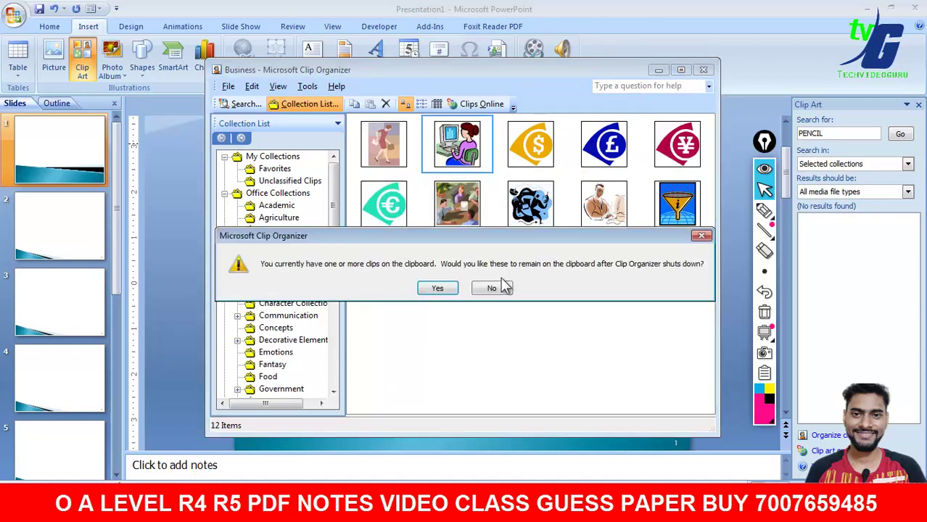
{"action": "left_click", "coordinate": [438, 288]}
{"action": "right_click", "coordinate": [376, 165]}
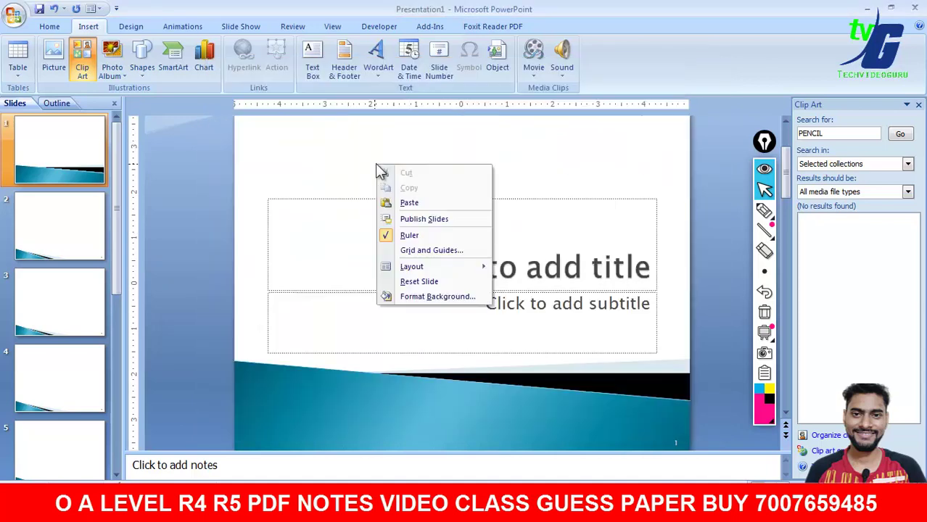
{"action": "left_click", "coordinate": [404, 204]}
{"action": "left_click_drag", "start_coordinate": [481, 240], "coordinate": [641, 118]}
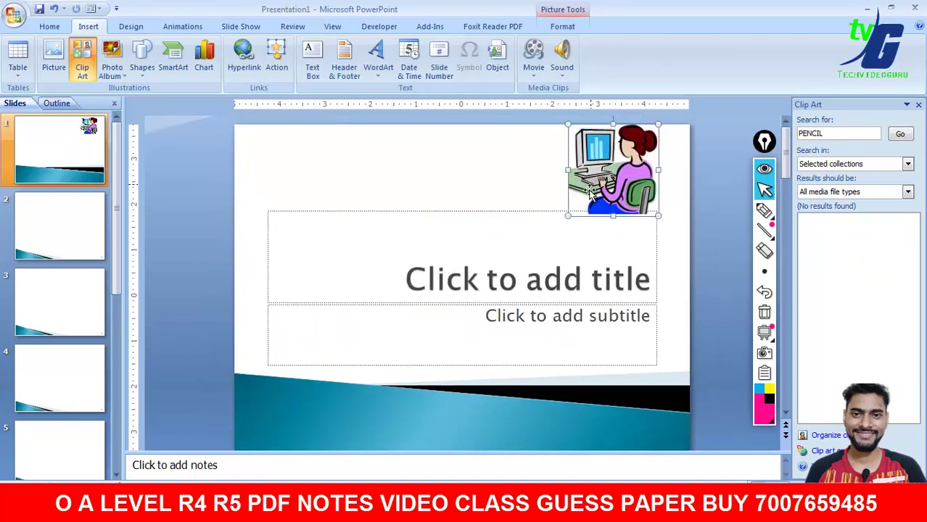
{"action": "left_click_drag", "start_coordinate": [625, 196], "coordinate": [631, 207]}
Shrink the clip-art picture slightly so it reads as a small logo.
{"action": "left_click", "coordinate": [704, 218]}
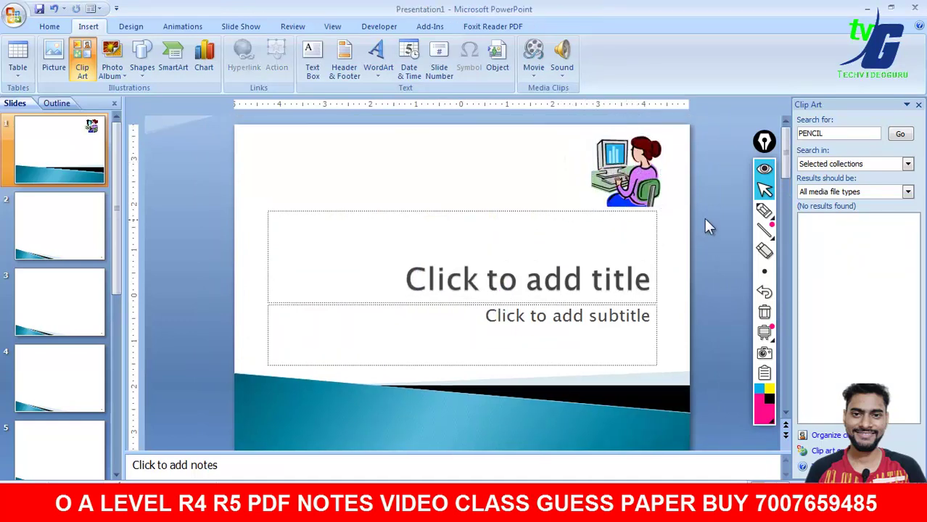
{"action": "left_click", "coordinate": [605, 194]}
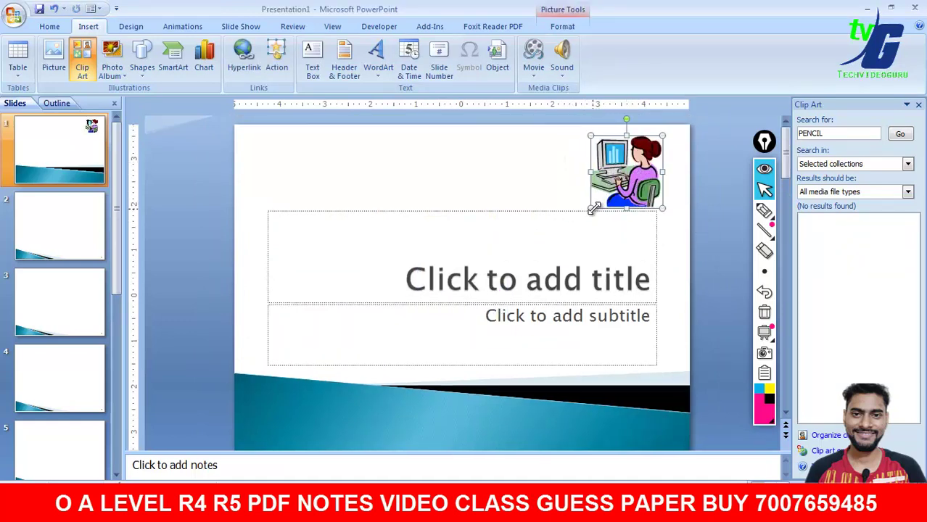
{"action": "left_click_drag", "start_coordinate": [594, 210], "coordinate": [599, 203]}
{"action": "left_click", "coordinate": [527, 186]}
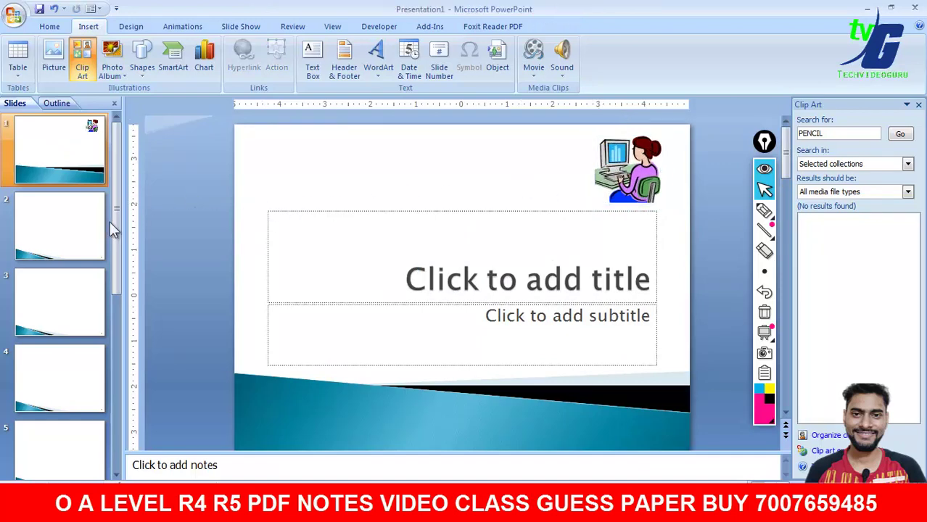
Duplicate slide 1 as a new slide 2 and view the copy.
{"action": "left_click", "coordinate": [75, 245]}
{"action": "left_click", "coordinate": [82, 160]}
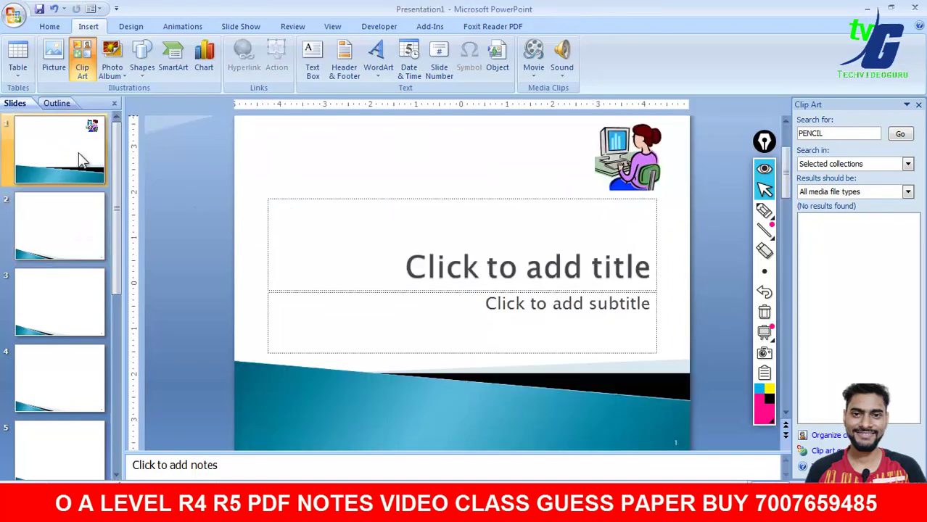
{"action": "right_click", "coordinate": [62, 151]}
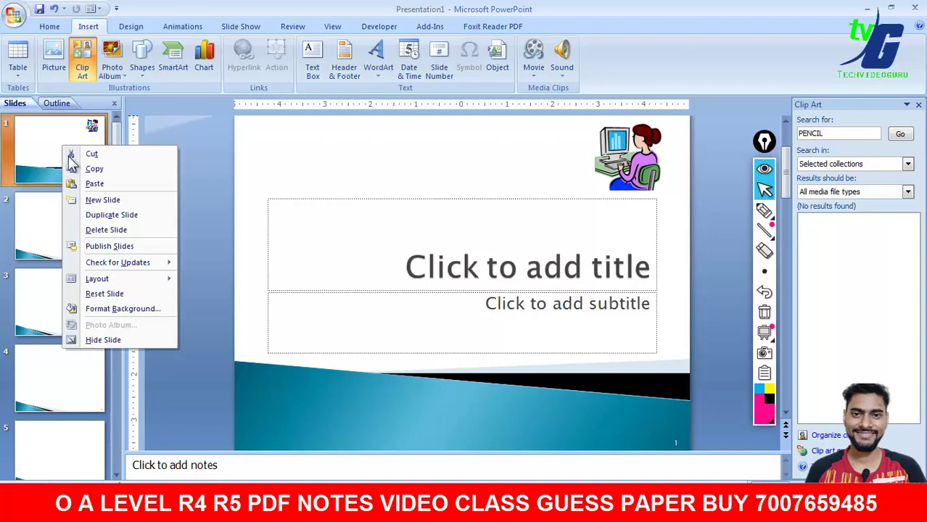
{"action": "left_click", "coordinate": [107, 212]}
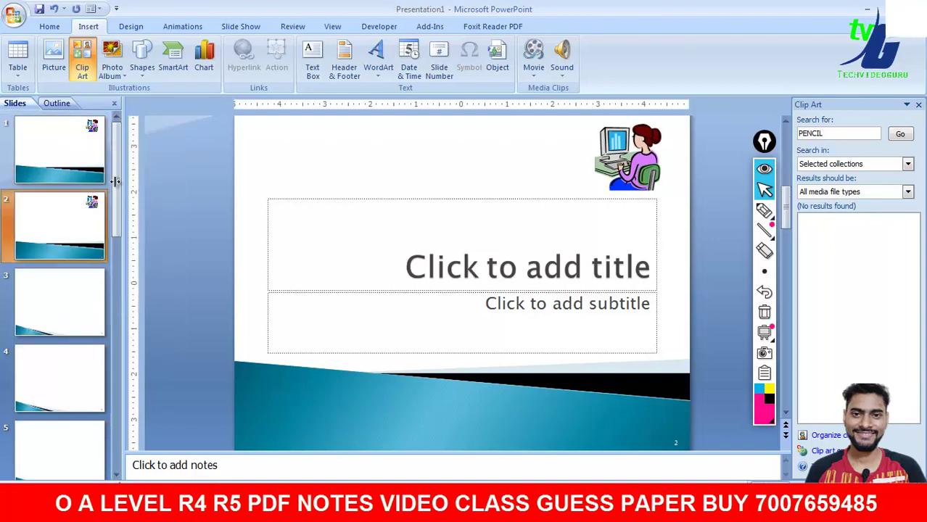
{"action": "left_click", "coordinate": [75, 212]}
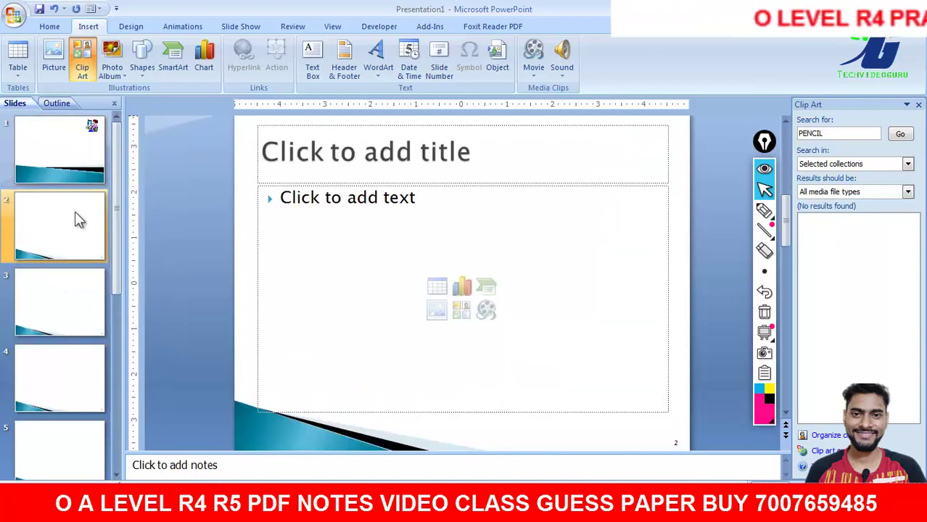
Copy the words 'pen or pencil' from the task list in the PDF.
{"action": "left_click", "coordinate": [75, 161]}
{"action": "key", "text": "alt+Tab"}
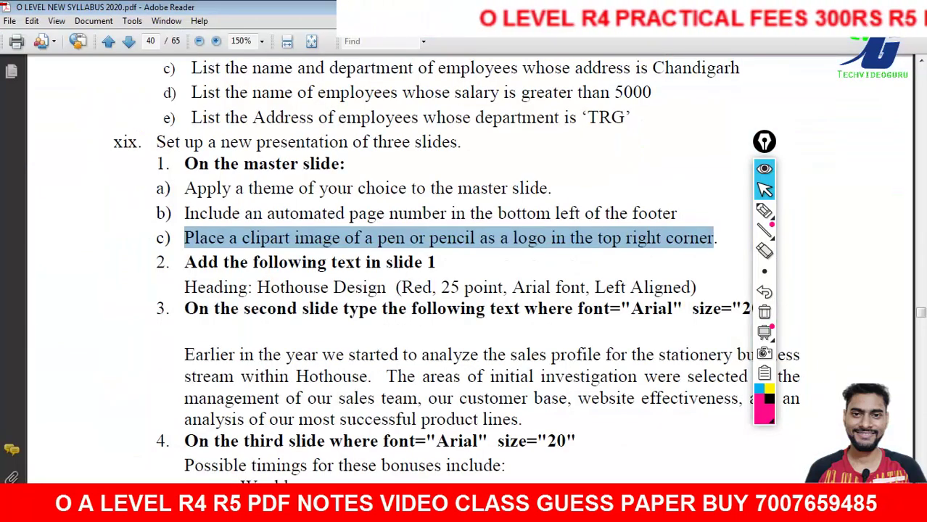
{"action": "left_click", "coordinate": [470, 248]}
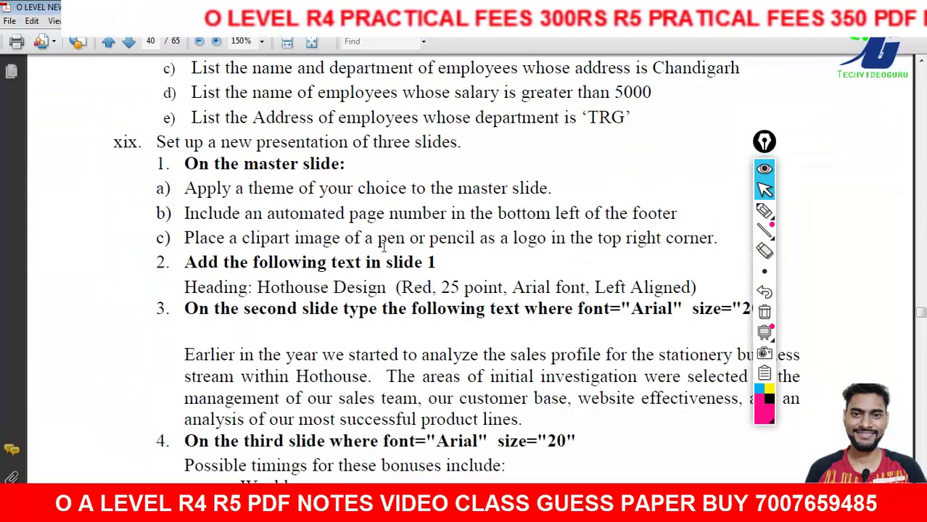
{"action": "left_click_drag", "start_coordinate": [377, 243], "coordinate": [475, 243]}
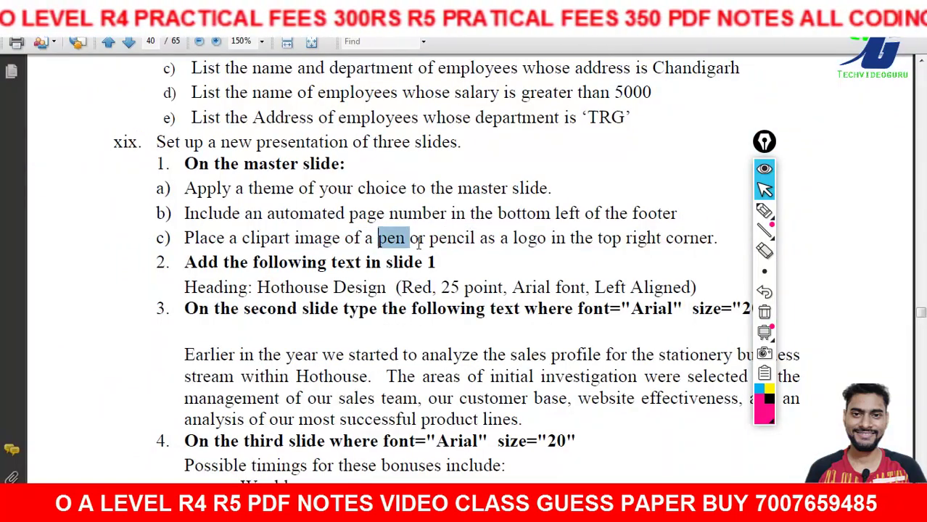
{"action": "right_click", "coordinate": [458, 252]}
{"action": "left_click", "coordinate": [467, 253]}
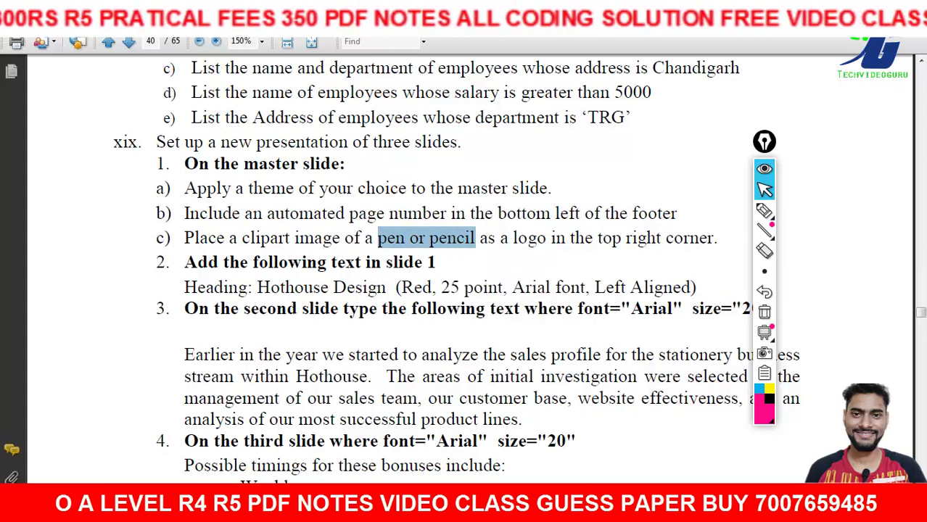
Paste 'pen or pencil' into the Clip Art search box and run the search.
{"action": "key", "text": "alt+Tab"}
{"action": "key", "text": "ctrl+v"}
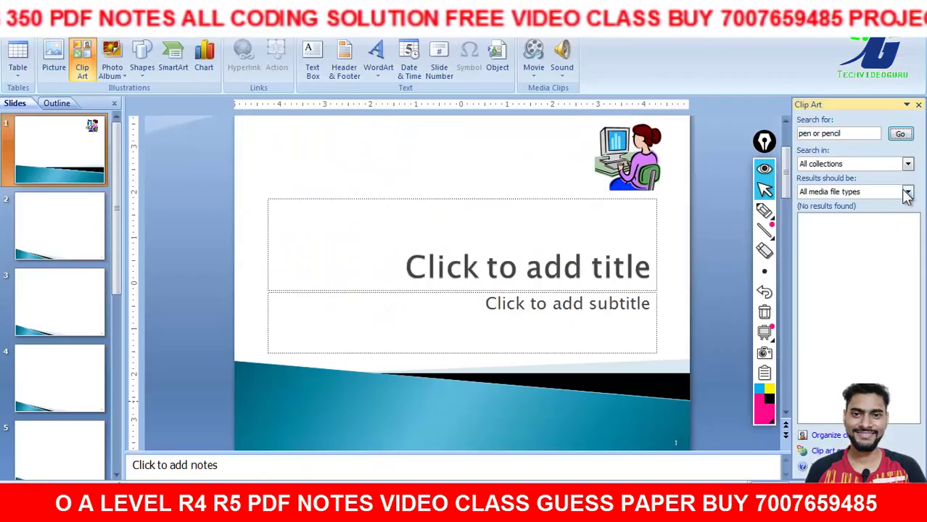
{"action": "left_click", "coordinate": [907, 192]}
{"action": "left_click", "coordinate": [900, 133]}
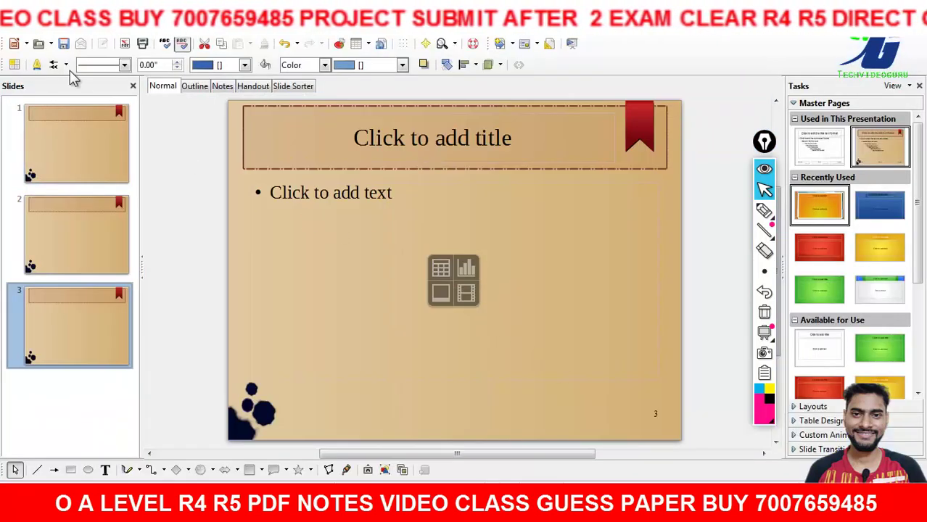
Start a Photo Album from the Insert menu, then cancel it without adding pictures.
{"action": "left_click", "coordinate": [81, 29]}
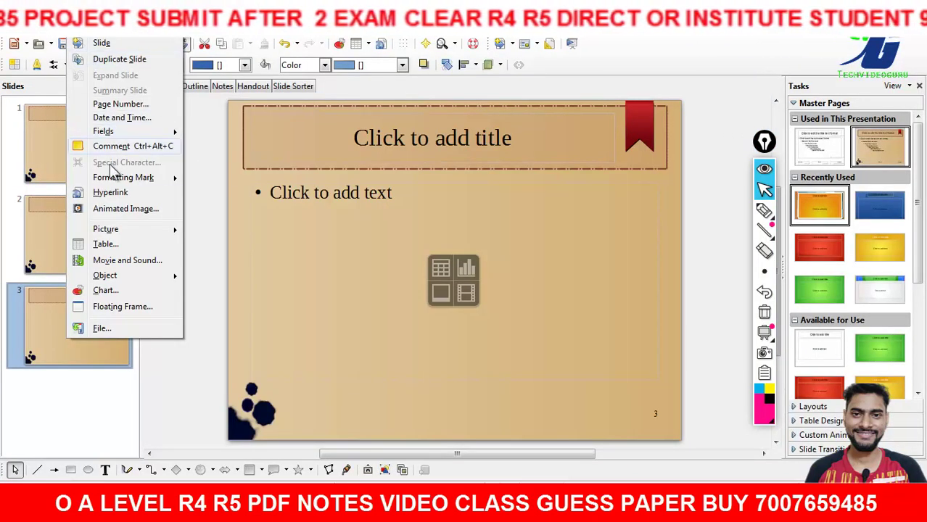
{"action": "mouse_move", "coordinate": [106, 229]}
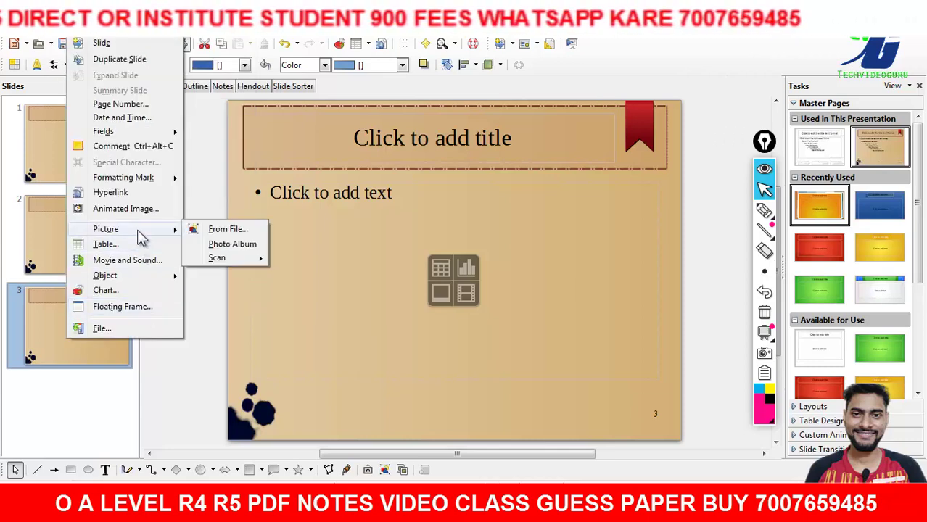
{"action": "left_click", "coordinate": [216, 245]}
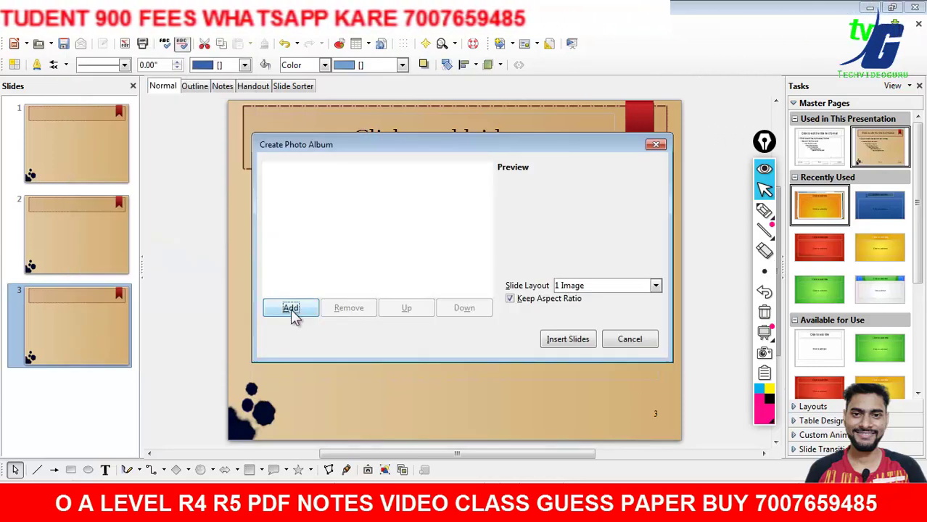
{"action": "left_click", "coordinate": [303, 307]}
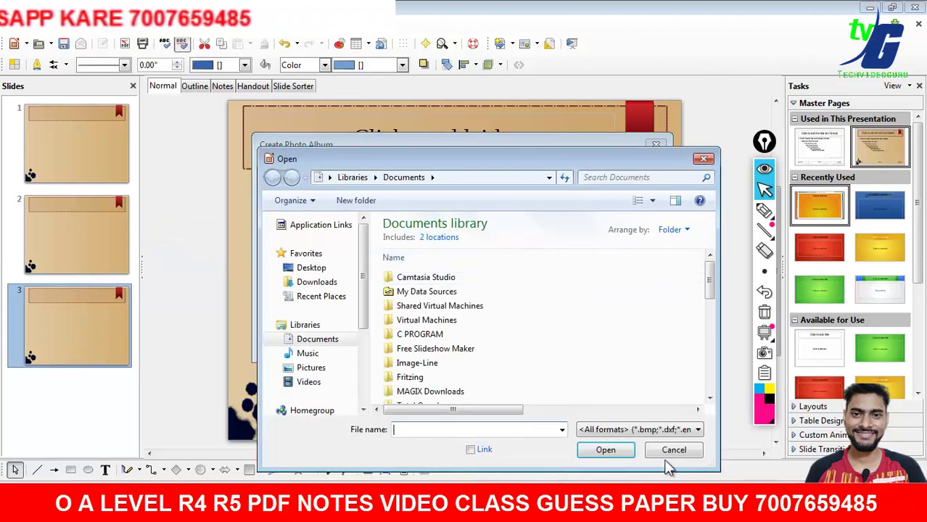
{"action": "left_click", "coordinate": [671, 453]}
{"action": "left_click", "coordinate": [655, 145]}
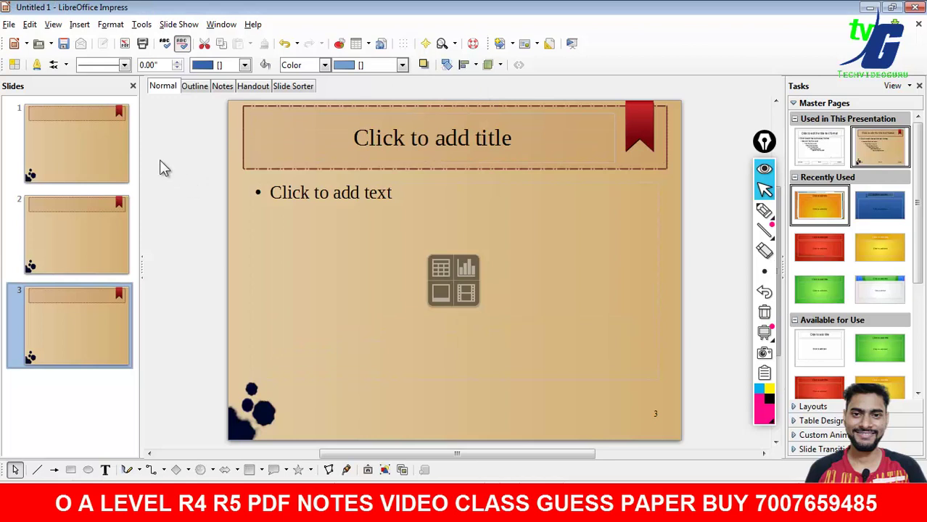
Close the Styles and Formatting panel and expand the Slide Transition options.
{"action": "left_click", "coordinate": [54, 65]}
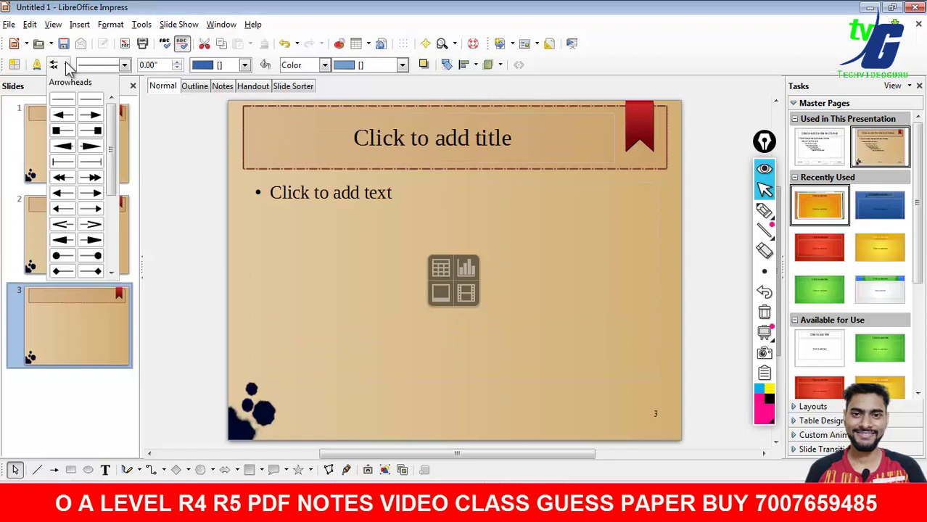
{"action": "left_click", "coordinate": [14, 67]}
{"action": "left_click", "coordinate": [14, 66]}
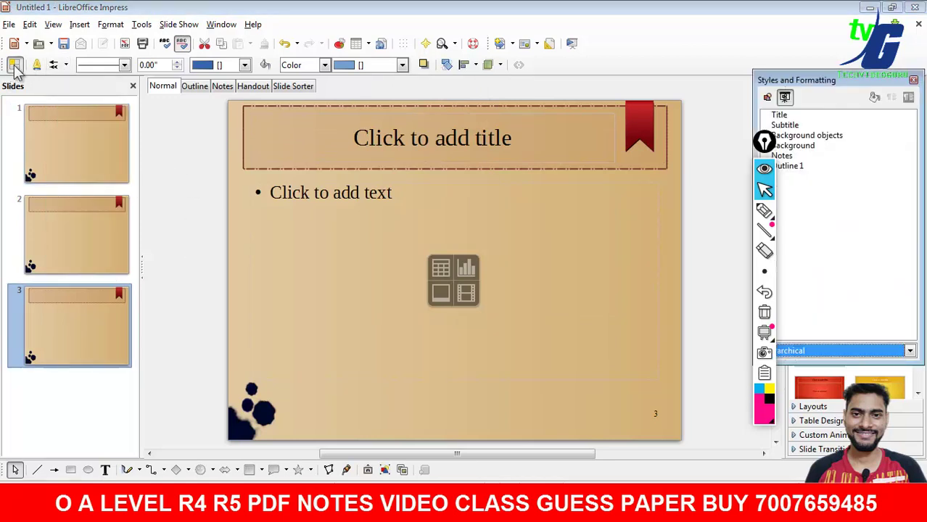
{"action": "left_click", "coordinate": [913, 81]}
{"action": "left_click", "coordinate": [821, 449]}
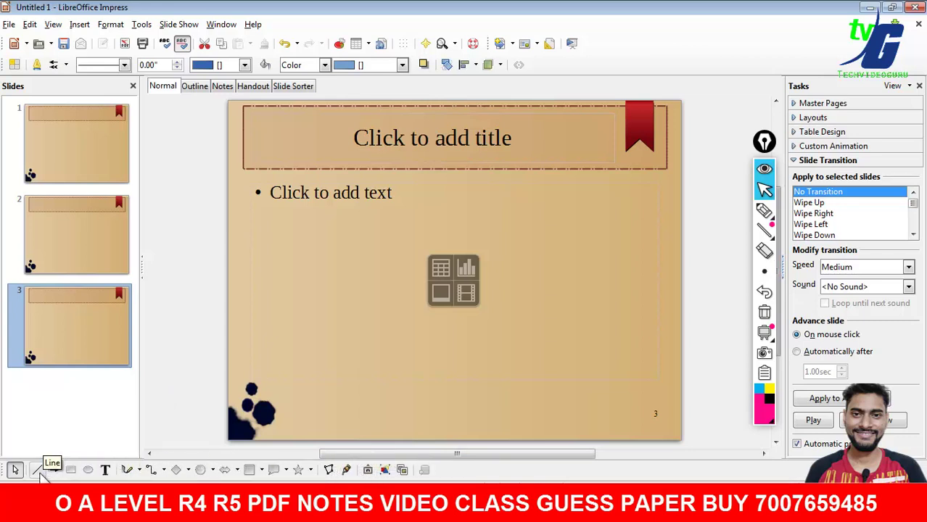
Cancel the picture-file insert, open the clip-art Gallery and view the Sounds theme.
{"action": "left_click", "coordinate": [384, 470]}
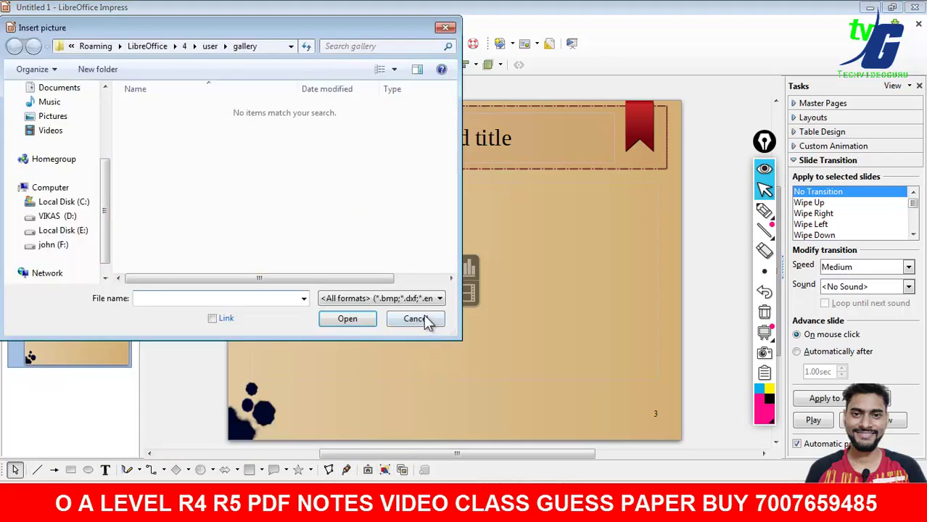
{"action": "left_click", "coordinate": [427, 322]}
{"action": "left_click", "coordinate": [402, 470]}
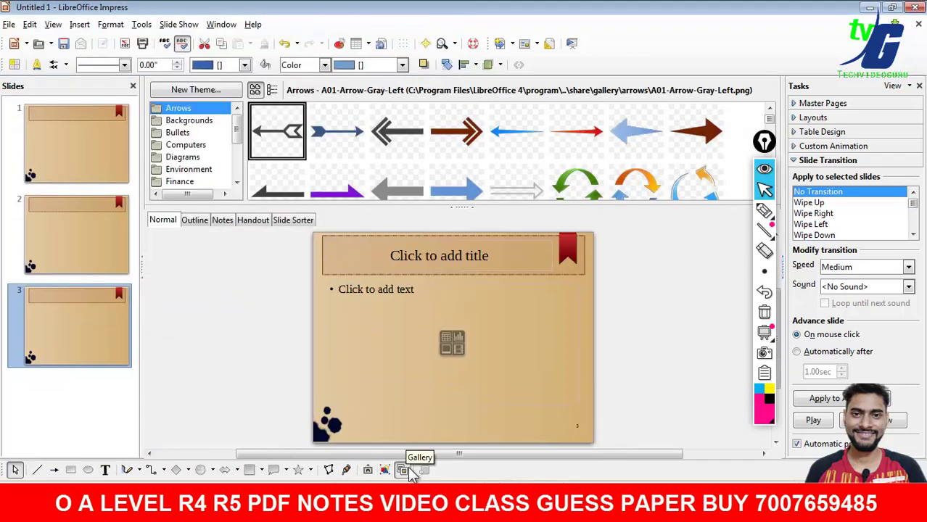
{"action": "scroll", "coordinate": [217, 145], "scroll_direction": "down", "scroll_amount": 3}
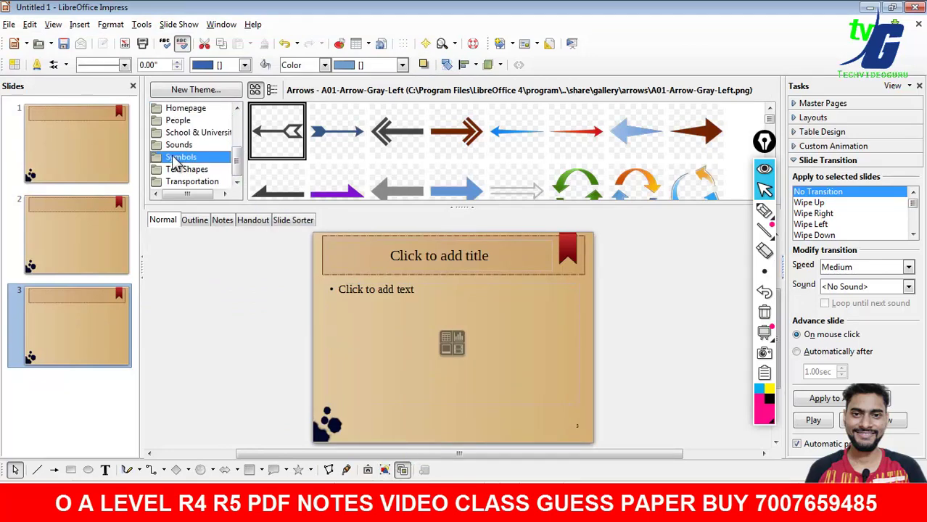
{"action": "left_click", "coordinate": [178, 145]}
{"action": "scroll", "coordinate": [202, 149], "scroll_direction": "down", "scroll_amount": 2}
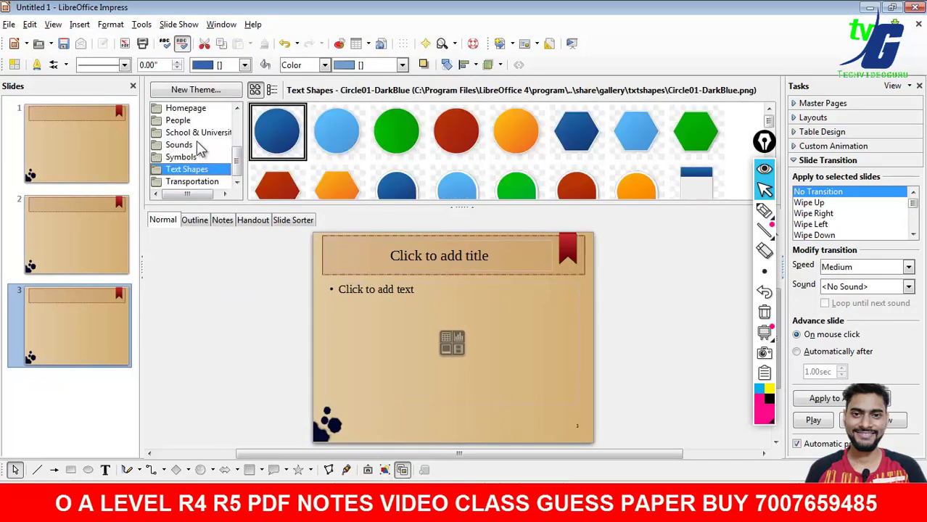
{"action": "scroll", "coordinate": [202, 149], "scroll_direction": "up", "scroll_amount": 3}
{"action": "scroll", "coordinate": [202, 148], "scroll_direction": "up", "scroll_amount": 7}
Browse the Diagrams, Environment, Bullets, Backgrounds, Finance, Homepage and People Gallery themes.
{"action": "left_click", "coordinate": [197, 157]}
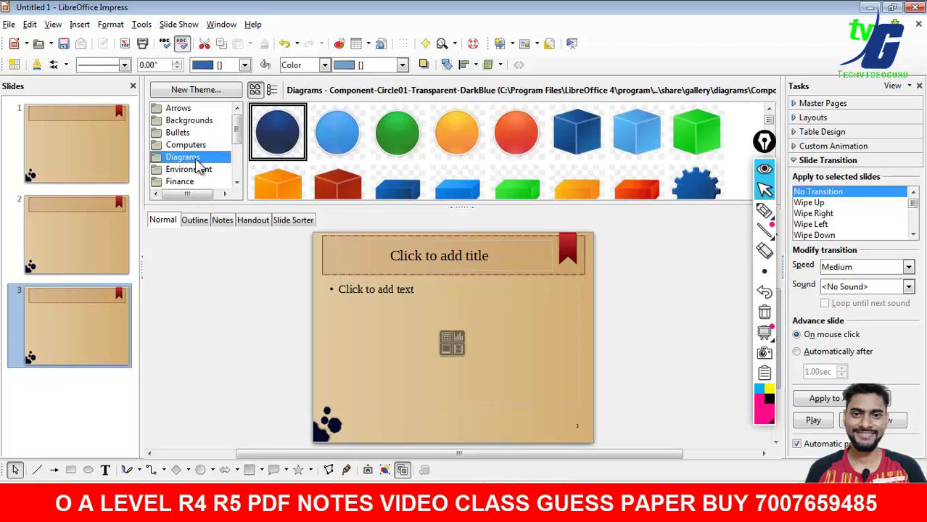
{"action": "left_click", "coordinate": [196, 169]}
{"action": "left_click", "coordinate": [187, 136]}
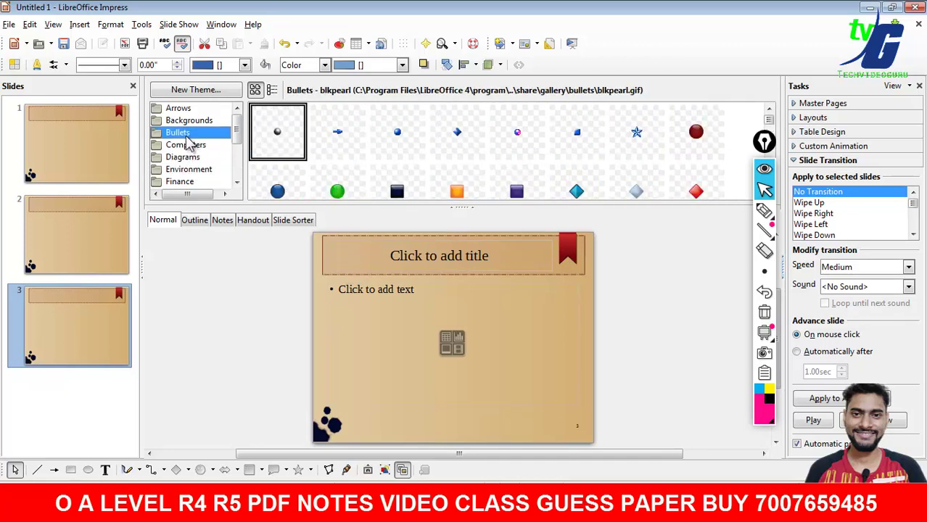
{"action": "left_click", "coordinate": [192, 121]}
{"action": "scroll", "coordinate": [192, 142], "scroll_direction": "down", "scroll_amount": 1}
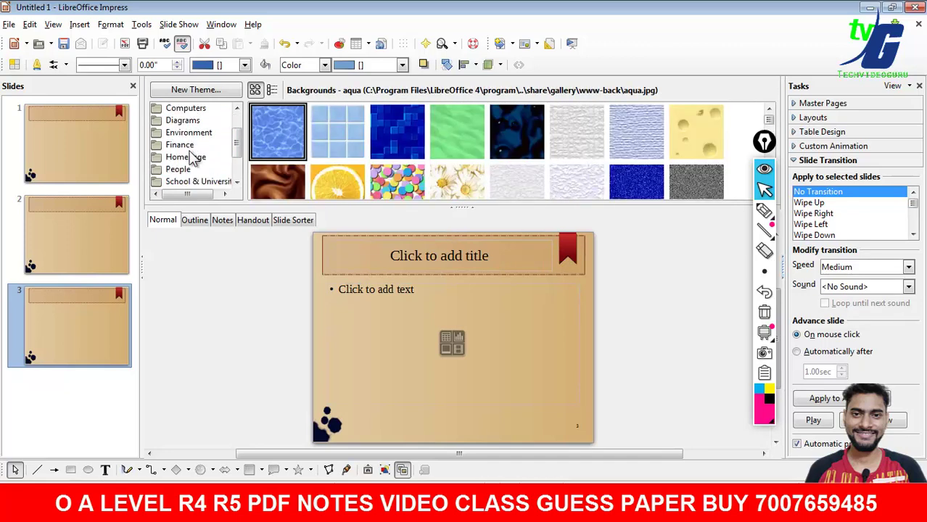
{"action": "left_click", "coordinate": [190, 145]}
{"action": "left_click", "coordinate": [190, 157]}
{"action": "left_click", "coordinate": [187, 170]}
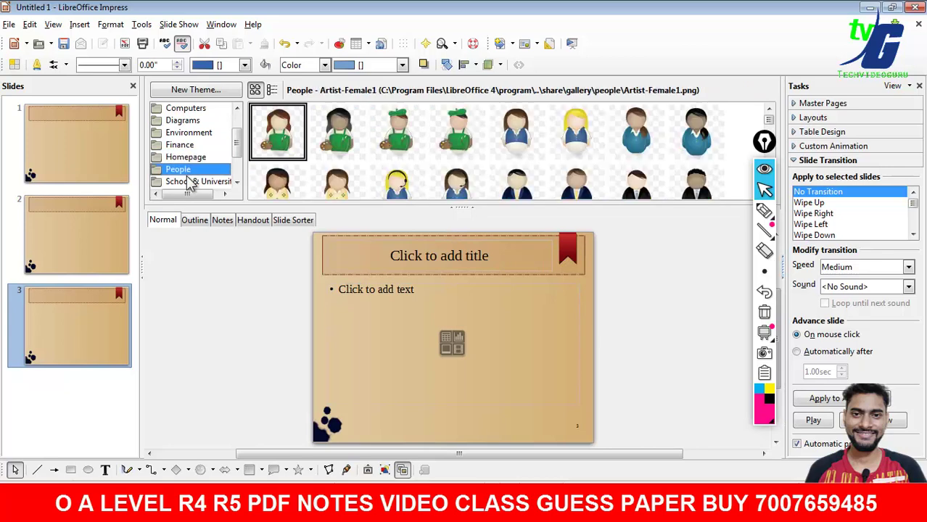
Show the School & University theme and detach the Gallery as a floating window.
{"action": "scroll", "coordinate": [192, 148], "scroll_direction": "up", "scroll_amount": 1}
{"action": "scroll", "coordinate": [194, 123], "scroll_direction": "down", "scroll_amount": 2}
{"action": "left_click", "coordinate": [194, 119]}
{"action": "left_click", "coordinate": [214, 159]}
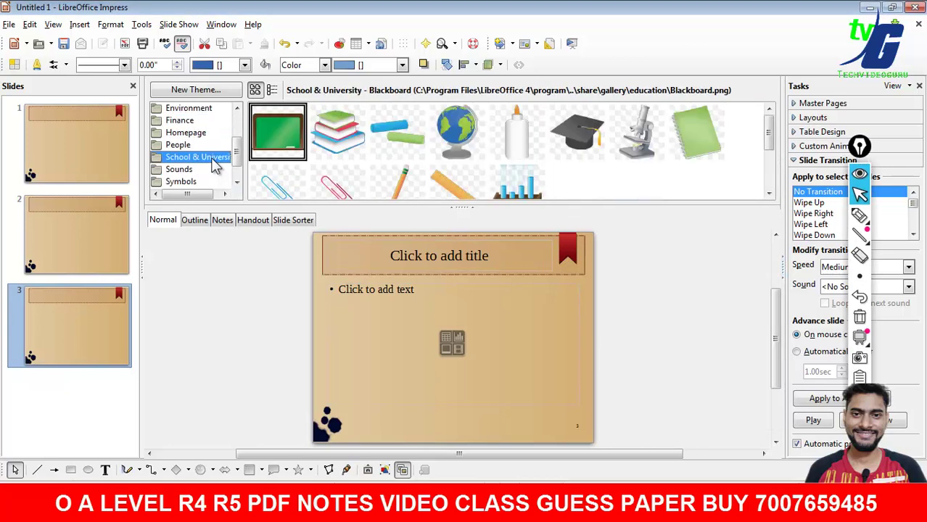
{"action": "mouse_move", "coordinate": [696, 212]}
{"action": "left_mouse_down"}
{"action": "mouse_move", "coordinate": [694, 233]}
{"action": "mouse_move", "coordinate": [76, 61]}
{"action": "mouse_move", "coordinate": [55, 16]}
{"action": "left_mouse_up"}
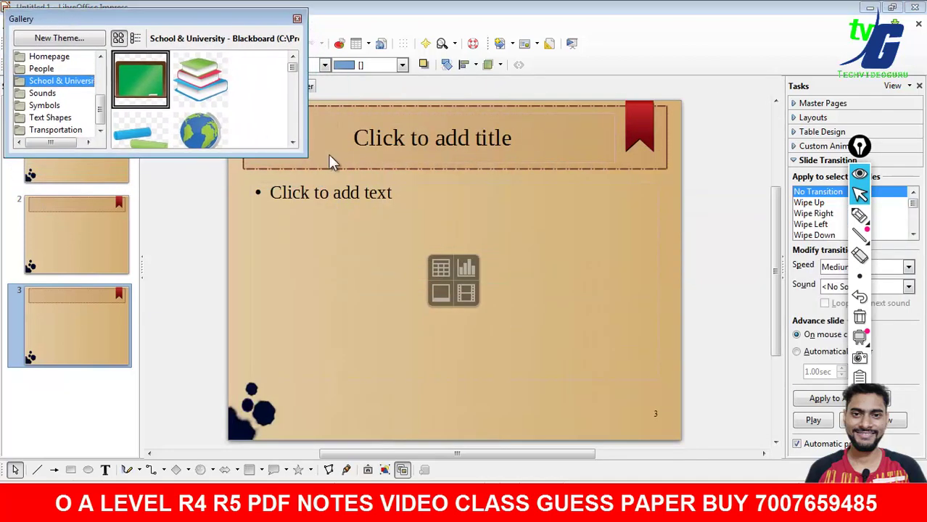
Place the Gallery's pencil image on slide 3, shrink it, and move it to the top-right title area.
{"action": "left_click_drag", "start_coordinate": [310, 165], "coordinate": [308, 325]}
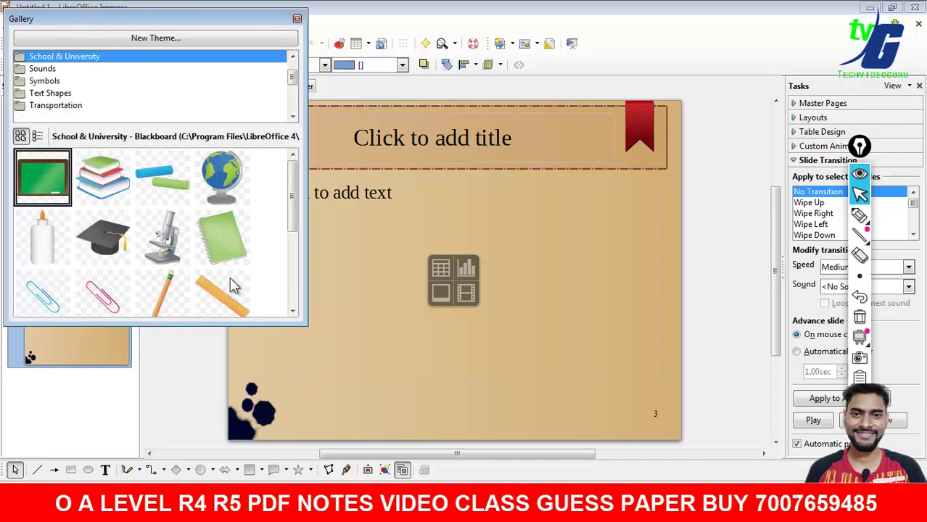
{"action": "left_click", "coordinate": [160, 304]}
{"action": "left_click_drag", "start_coordinate": [185, 251], "coordinate": [462, 274]}
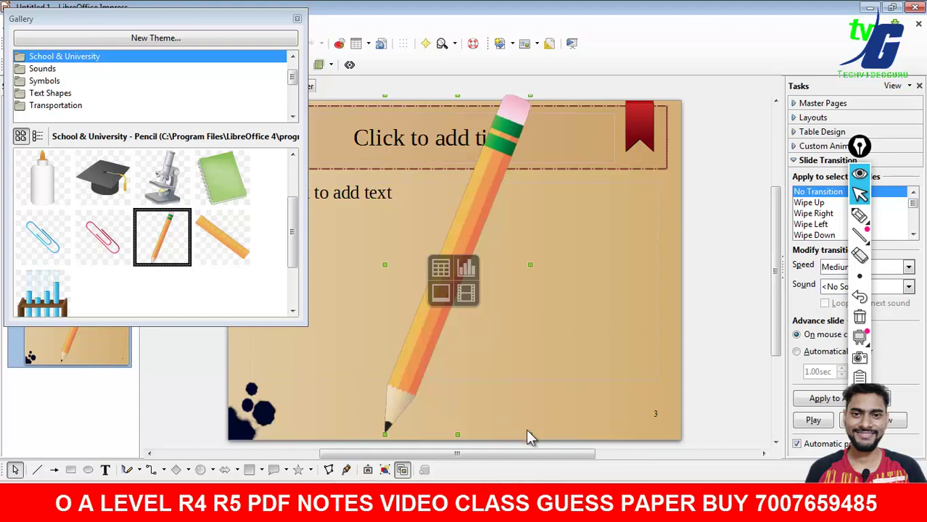
{"action": "mouse_move", "coordinate": [528, 434]}
{"action": "left_mouse_down"}
{"action": "mouse_move", "coordinate": [554, 207]}
{"action": "mouse_move", "coordinate": [509, 218]}
{"action": "left_mouse_up"}
{"action": "left_click_drag", "start_coordinate": [434, 180], "coordinate": [608, 195]}
{"action": "key", "text": "ctrl+z"}
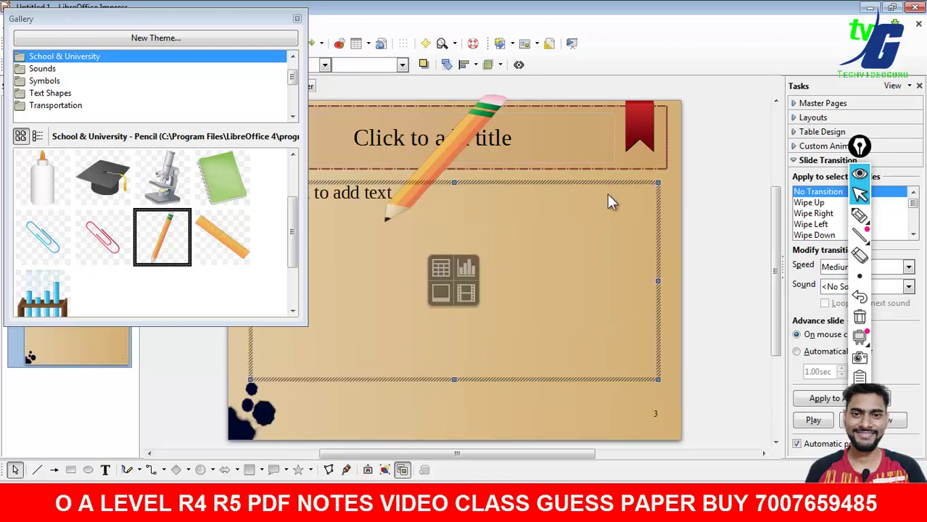
{"action": "key", "text": "Escape"}
{"action": "left_click", "coordinate": [447, 143]}
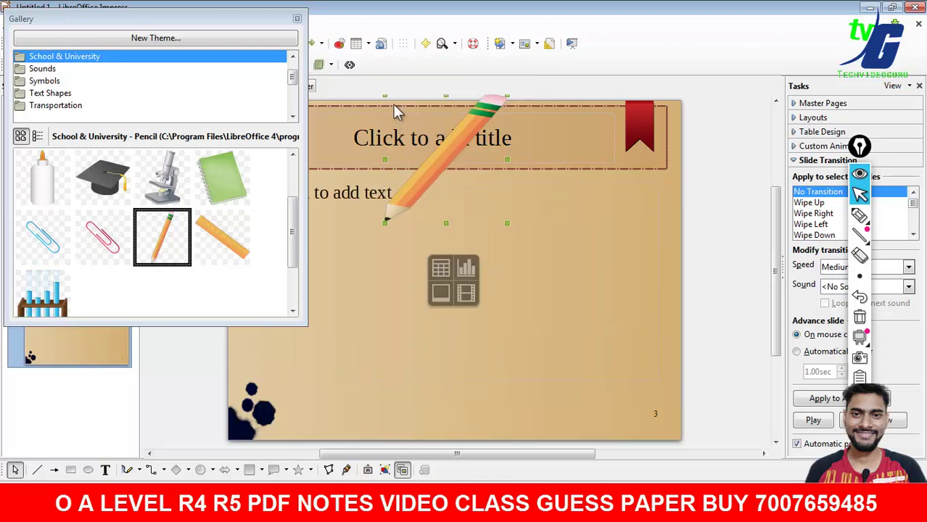
{"action": "left_click_drag", "start_coordinate": [385, 96], "coordinate": [425, 178]}
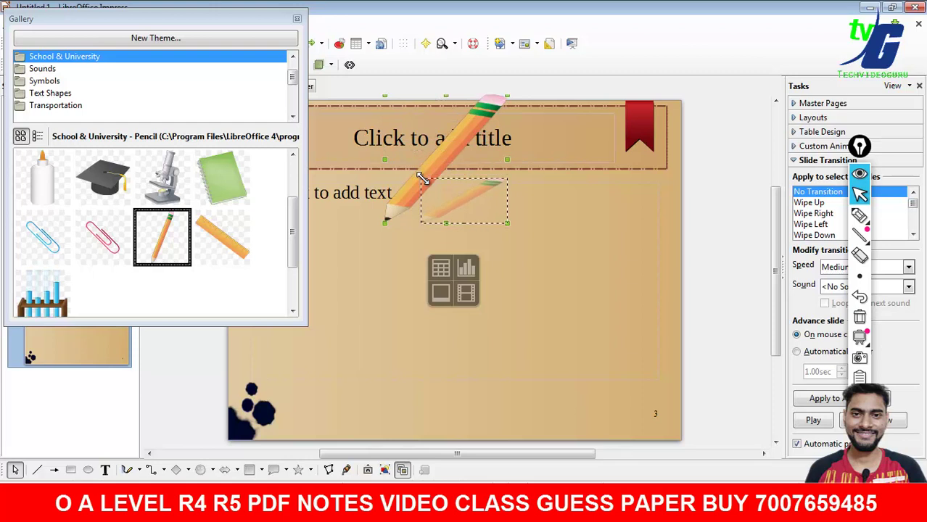
{"action": "left_click_drag", "start_coordinate": [466, 203], "coordinate": [578, 139]}
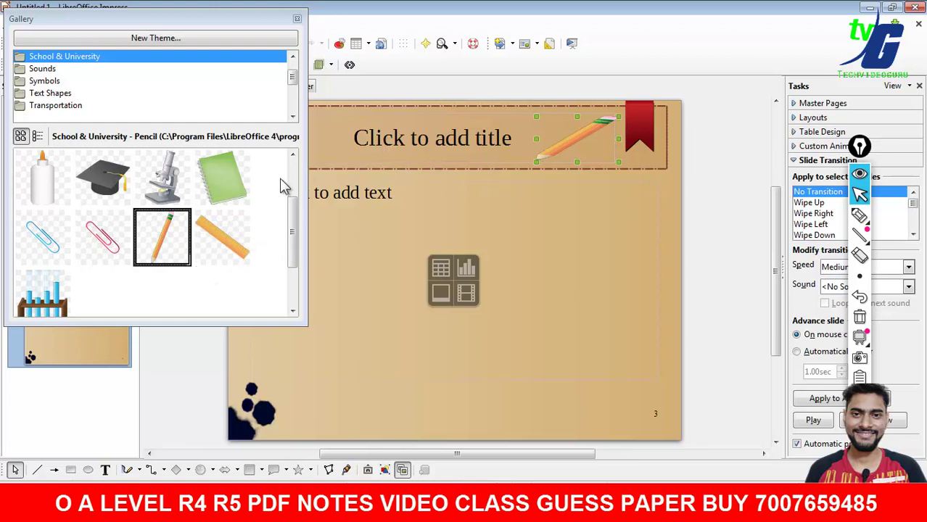
Add the notebook clipart, close the Gallery, and place a small notebook near the top right.
{"action": "left_click_drag", "start_coordinate": [231, 174], "coordinate": [497, 225]}
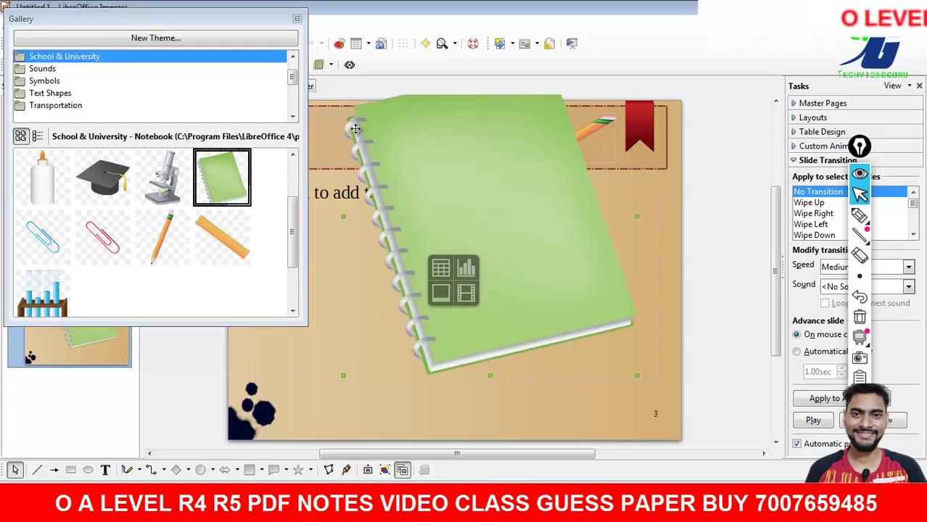
{"action": "left_click", "coordinate": [294, 20]}
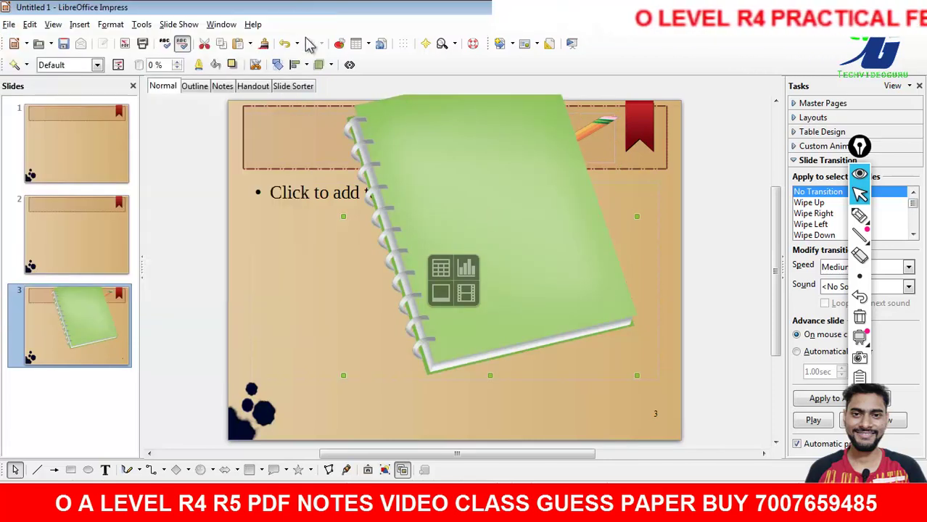
{"action": "left_click", "coordinate": [493, 246]}
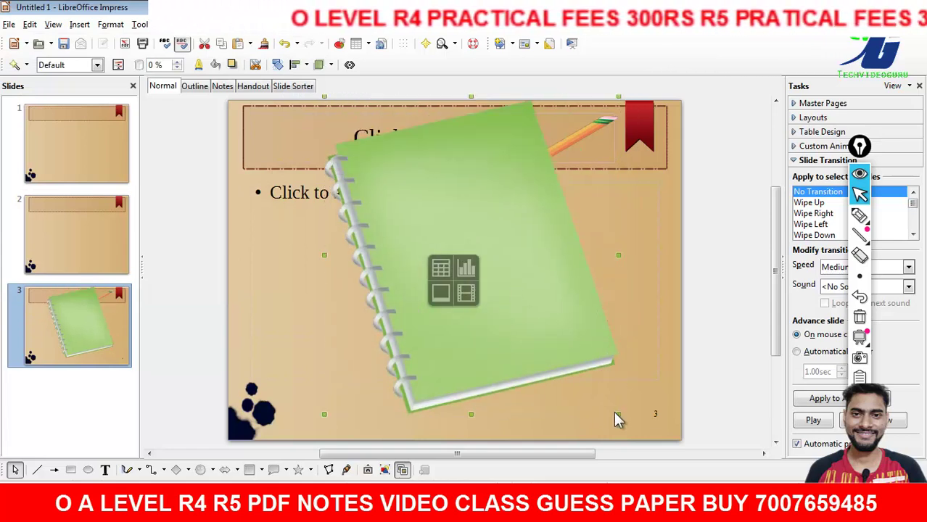
{"action": "left_click_drag", "start_coordinate": [615, 419], "coordinate": [411, 186]}
{"action": "mouse_move", "coordinate": [366, 162]}
{"action": "left_mouse_down"}
{"action": "mouse_move", "coordinate": [321, 162]}
{"action": "mouse_move", "coordinate": [602, 232]}
{"action": "left_mouse_up"}
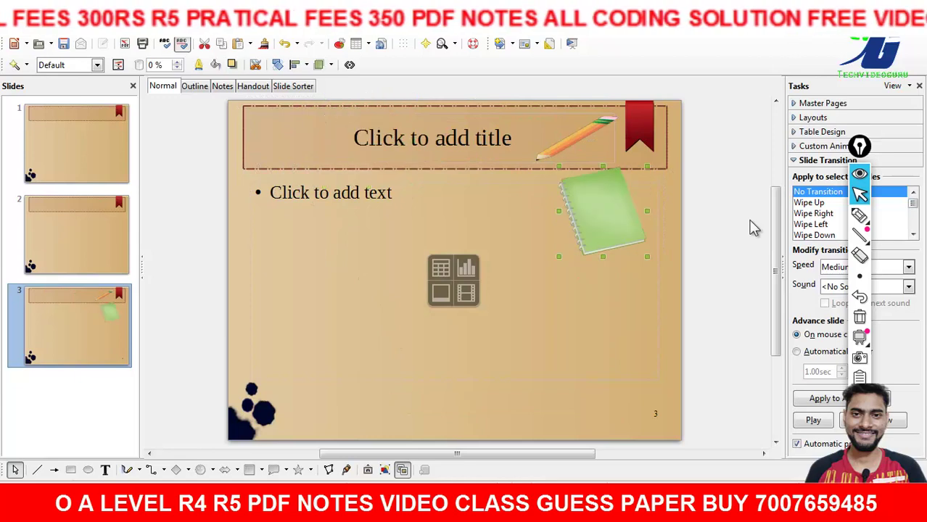
{"action": "left_click", "coordinate": [753, 228]}
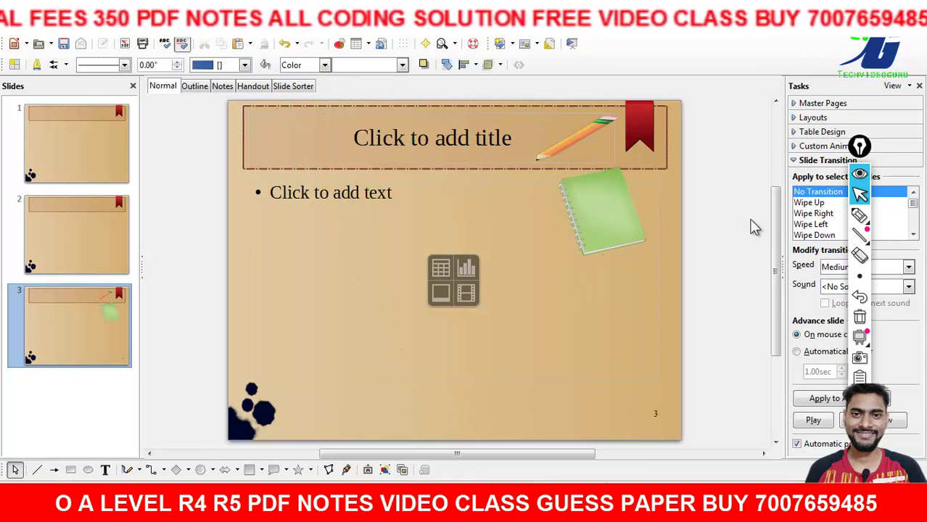
Highlight the clipart-logo instruction line and the Hothouse Design heading text in the PDF.
{"action": "key", "text": "alt+Tab"}
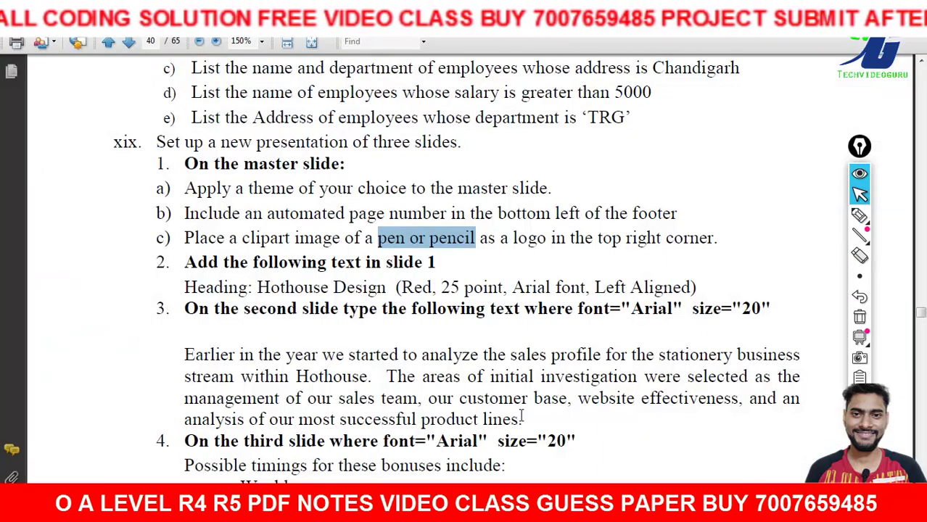
{"action": "left_click", "coordinate": [522, 252]}
{"action": "left_click_drag", "start_coordinate": [184, 240], "coordinate": [693, 234]}
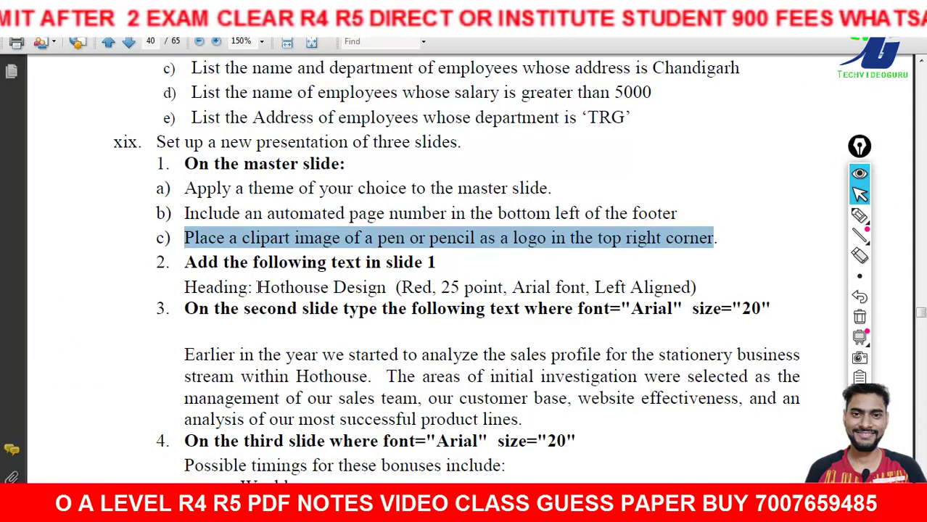
{"action": "left_click_drag", "start_coordinate": [257, 287], "coordinate": [392, 293]}
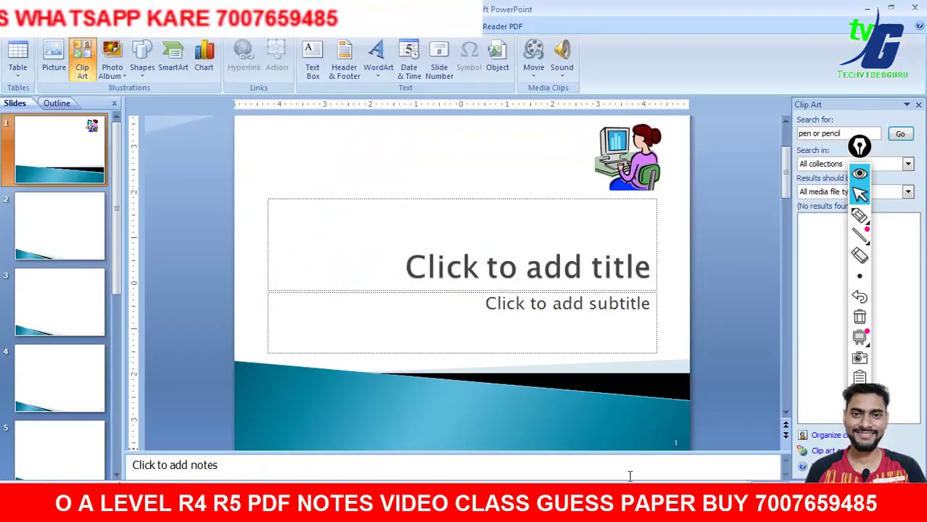
Enter 'hothouse design' as slide 1's title.
{"action": "key", "text": "alt+Tab"}
{"action": "left_click", "coordinate": [441, 249]}
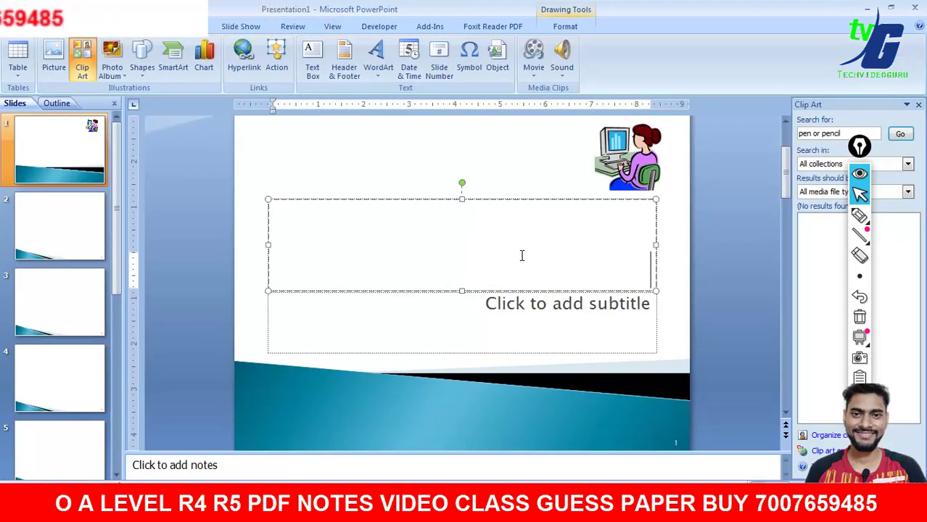
{"action": "type", "text": "hot"}
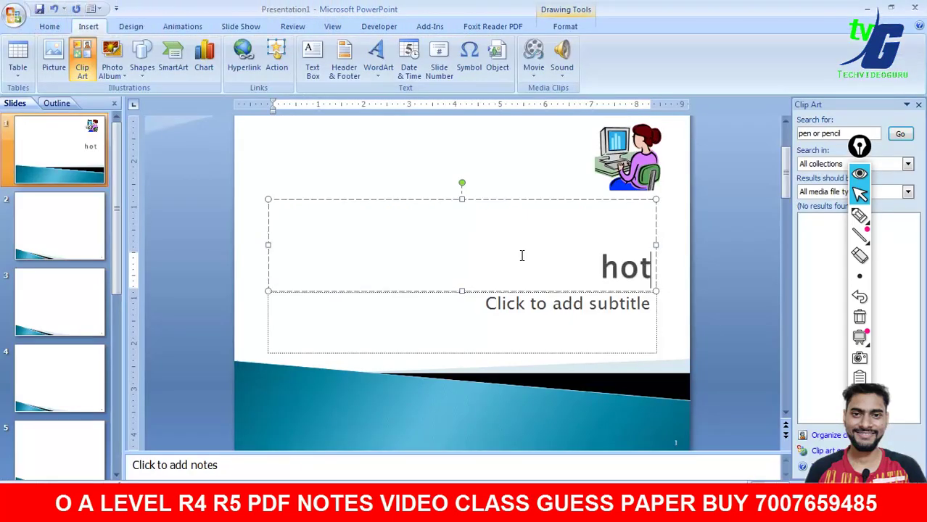
{"action": "type", "text": "hous"}
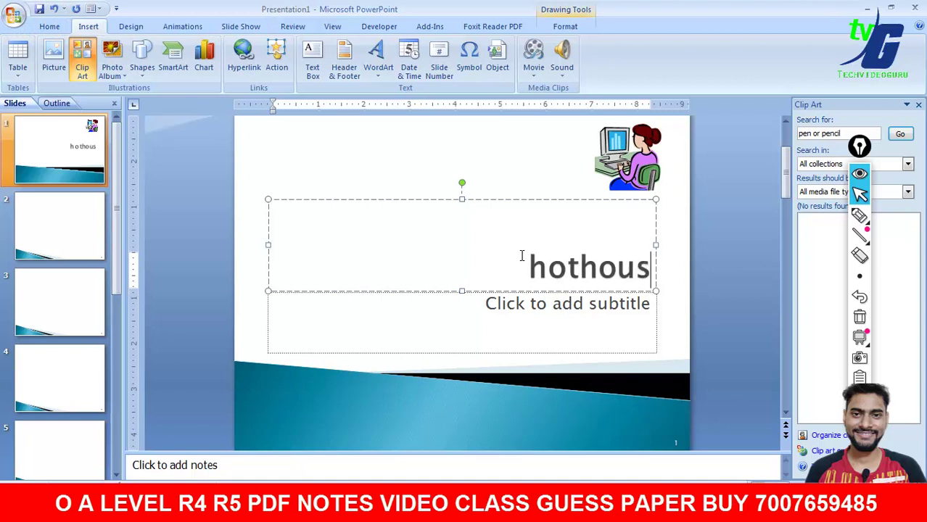
{"action": "type", "text": "e des"}
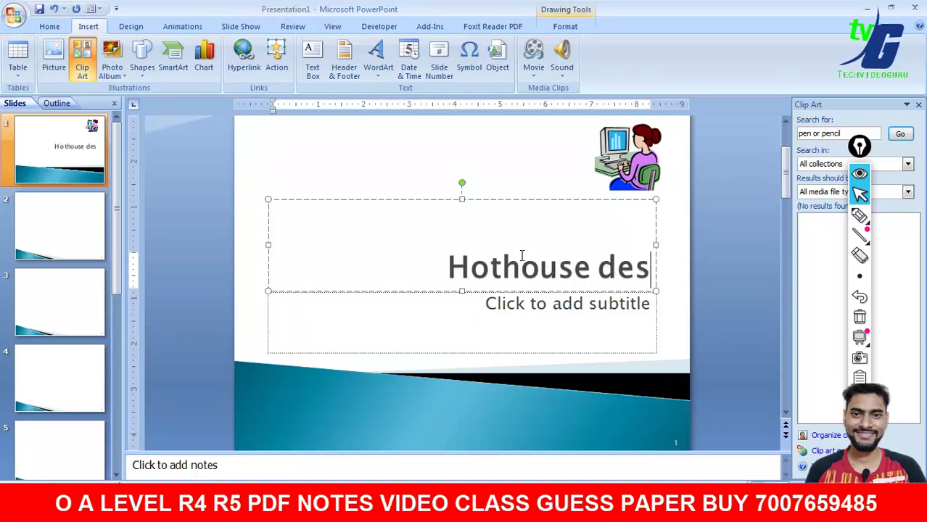
{"action": "type", "text": "ign"}
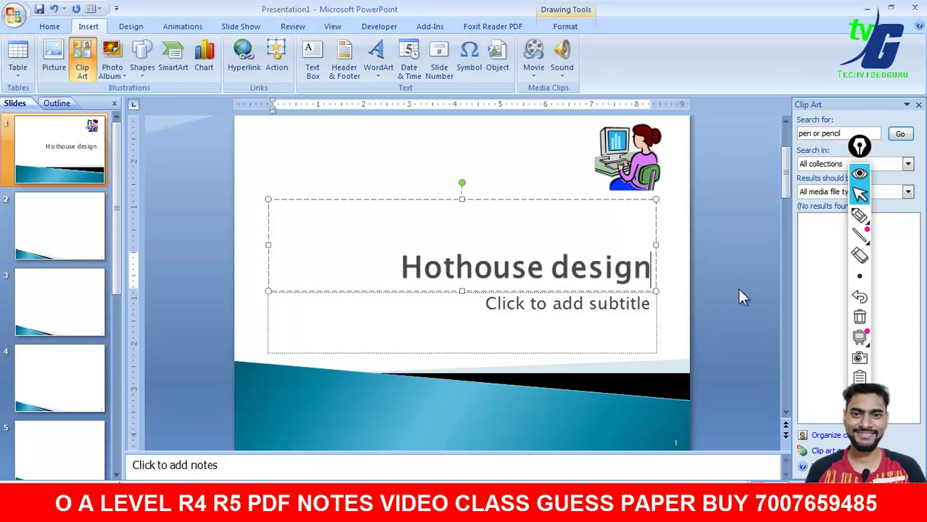
Shrink the title box from the top and left to fit the top strip beside the clipart.
{"action": "left_click", "coordinate": [527, 267]}
{"action": "mouse_move", "coordinate": [463, 200]}
{"action": "left_mouse_down"}
{"action": "mouse_move", "coordinate": [473, 259]}
{"action": "mouse_move", "coordinate": [390, 138]}
{"action": "left_mouse_up"}
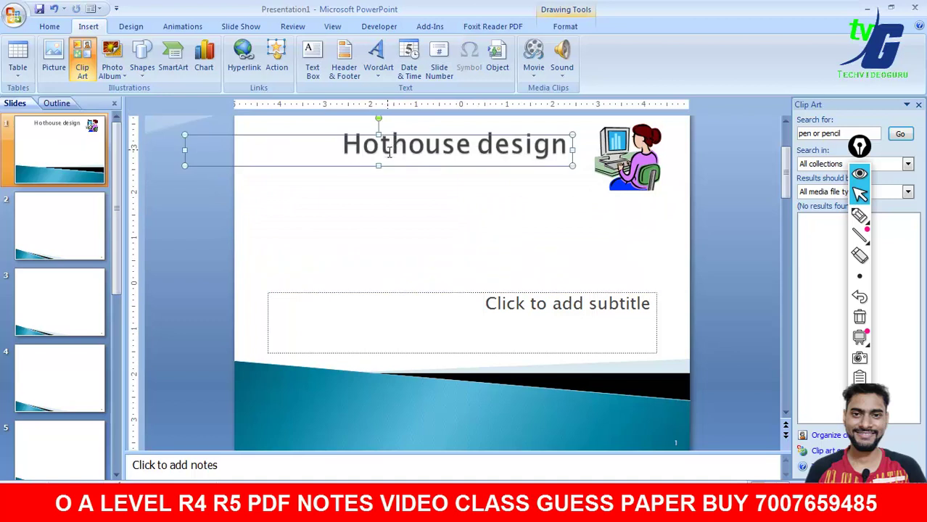
{"action": "left_click_drag", "start_coordinate": [185, 149], "coordinate": [257, 150]}
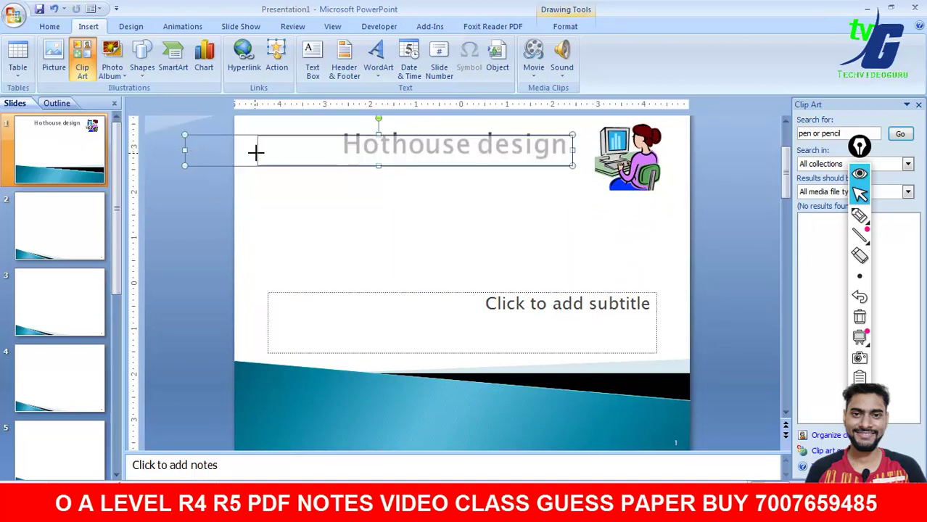
{"action": "left_click", "coordinate": [411, 217]}
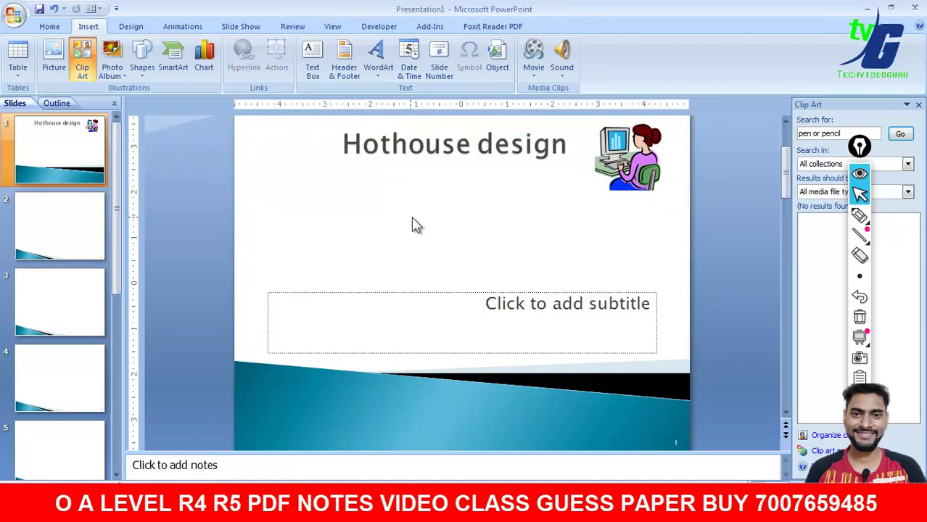
{"action": "key", "text": "alt+Tab"}
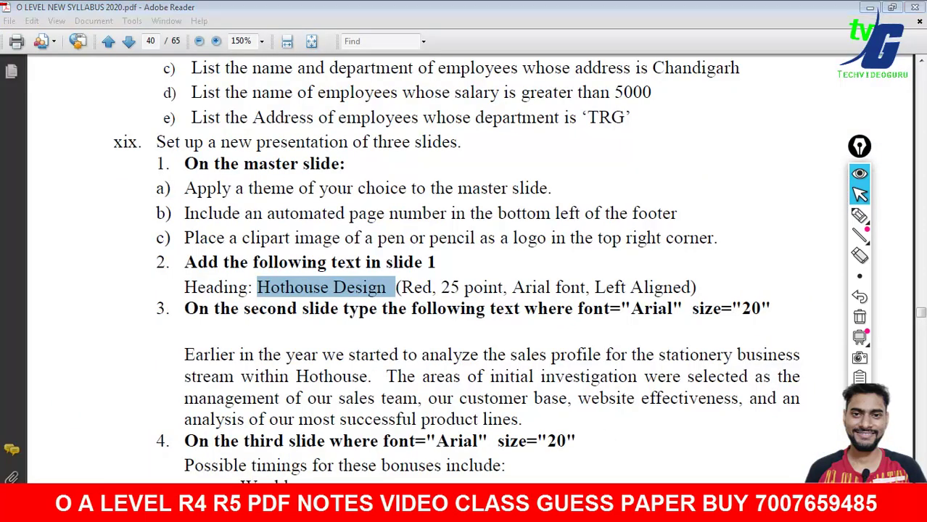
Make the Hothouse design title red and 25 point.
{"action": "key", "text": "alt+Tab"}
{"action": "left_click", "coordinate": [360, 145]}
{"action": "key", "text": "ctrl+a"}
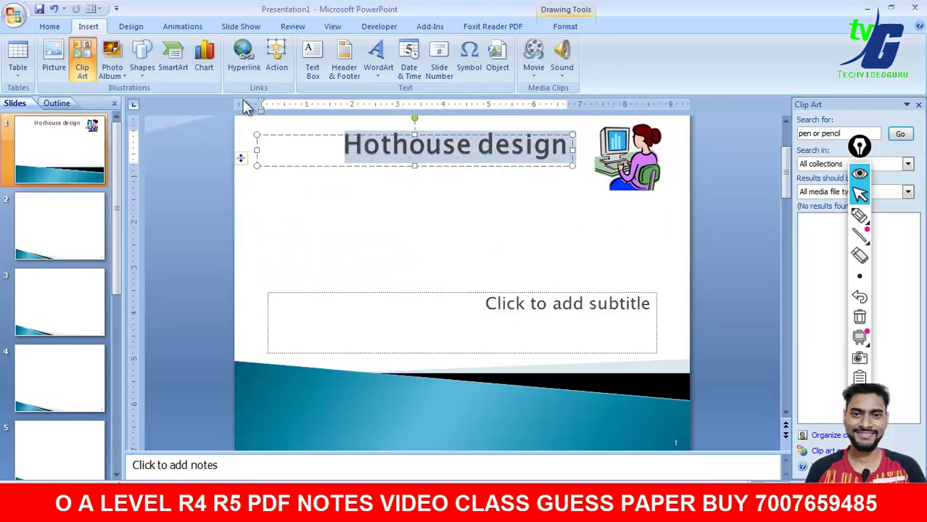
{"action": "left_click", "coordinate": [49, 26]}
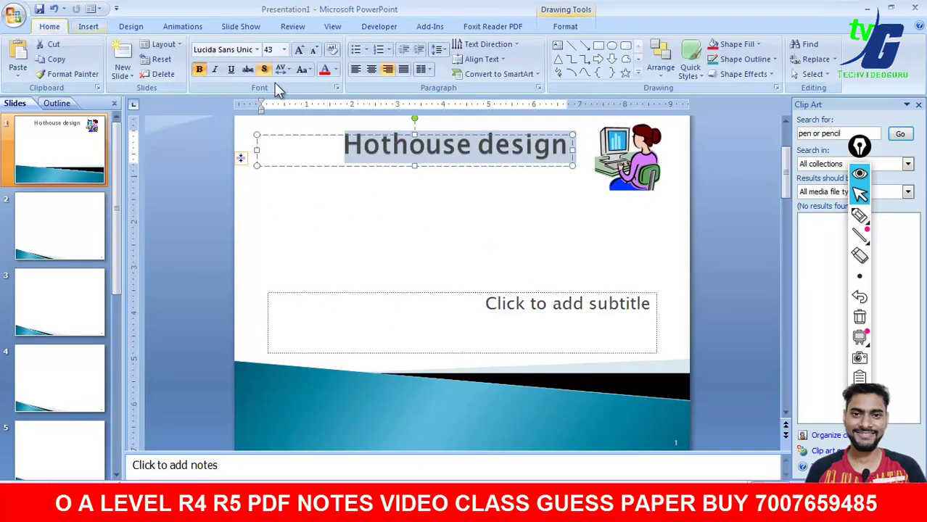
{"action": "left_click", "coordinate": [324, 69]}
{"action": "key", "text": "alt+Tab"}
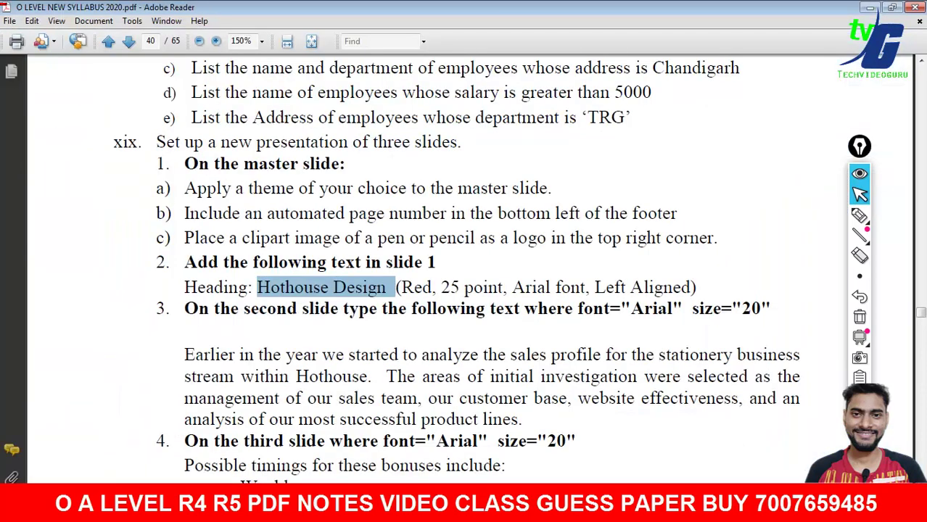
{"action": "key", "text": "alt+Tab"}
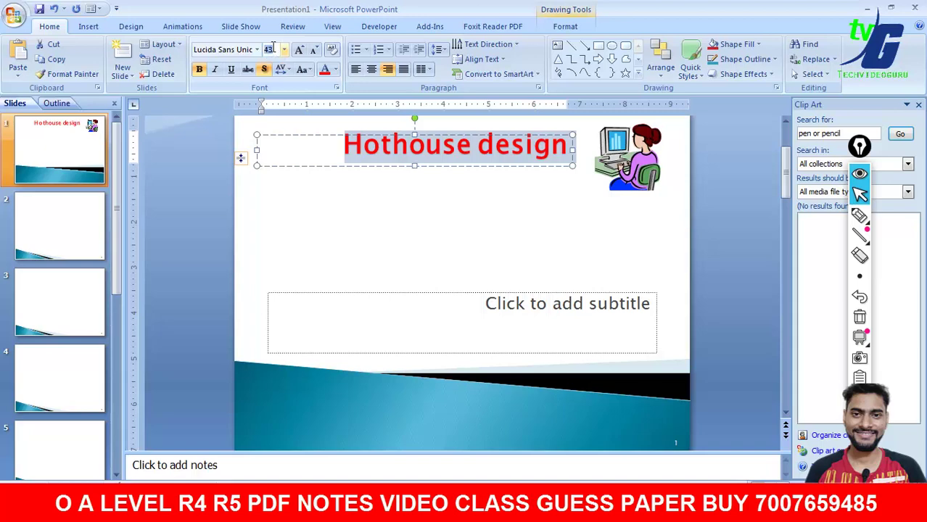
{"action": "key", "text": "Return"}
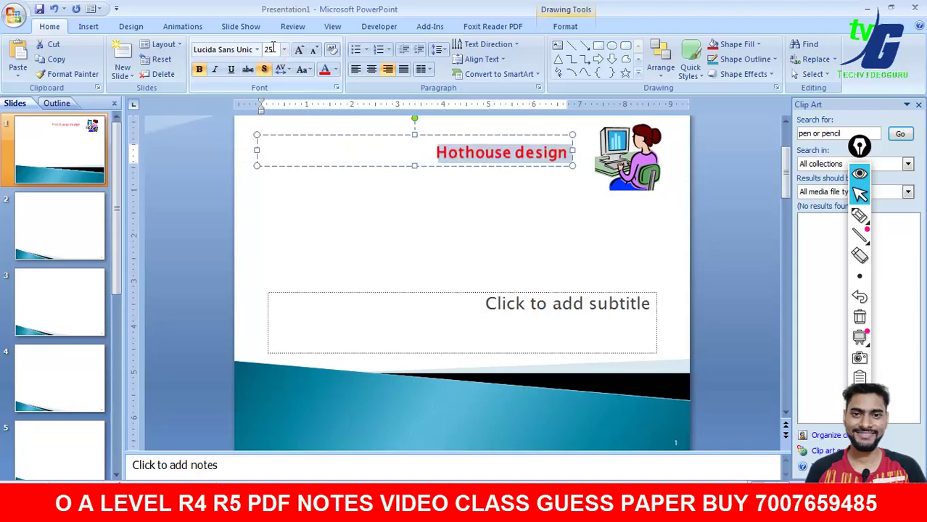
{"action": "key", "text": "alt+Tab"}
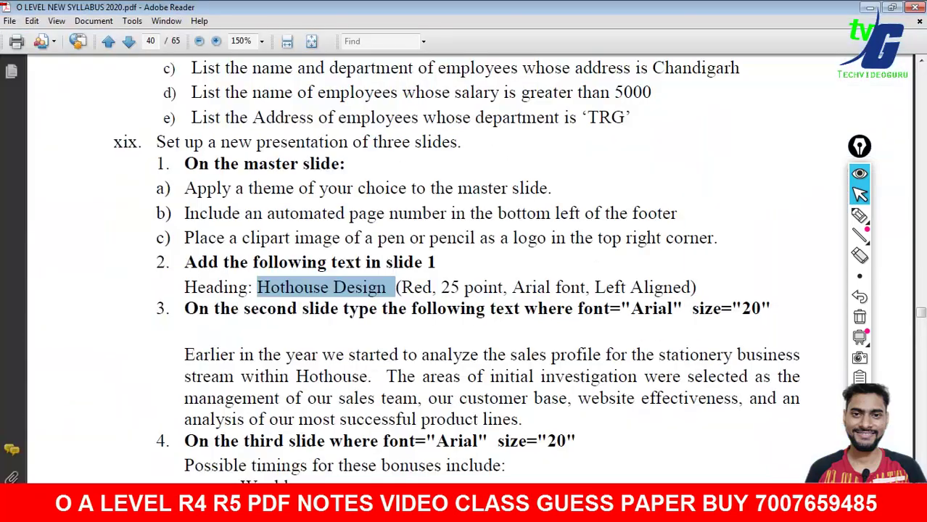
{"action": "key", "text": "alt+Tab"}
Set the title font to Arial, left-align it, and check the finished heading.
{"action": "left_click", "coordinate": [232, 49]}
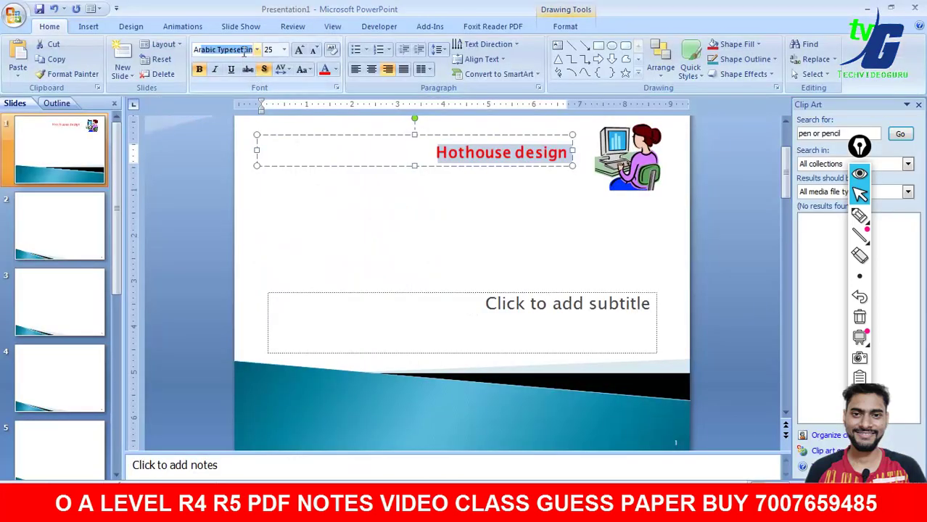
{"action": "type", "text": "Arial"}
{"action": "key", "text": "Return"}
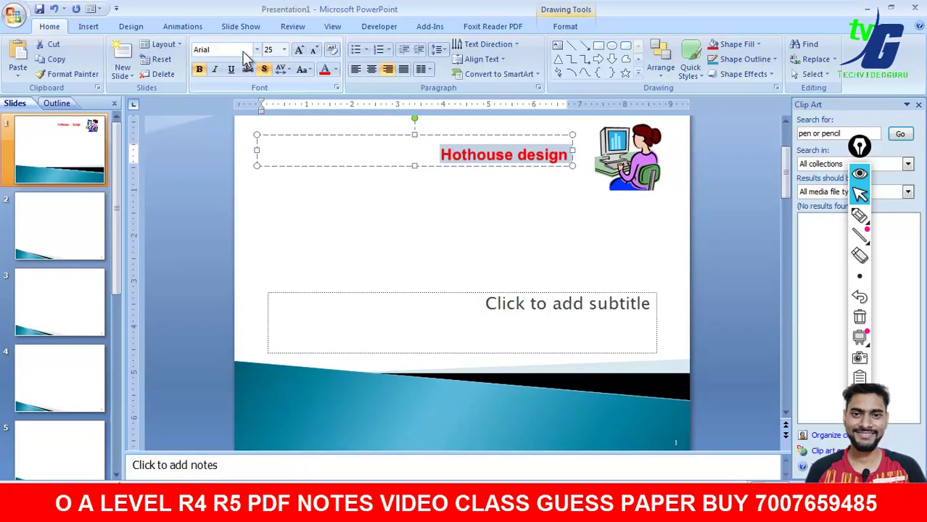
{"action": "key", "text": "alt+Tab"}
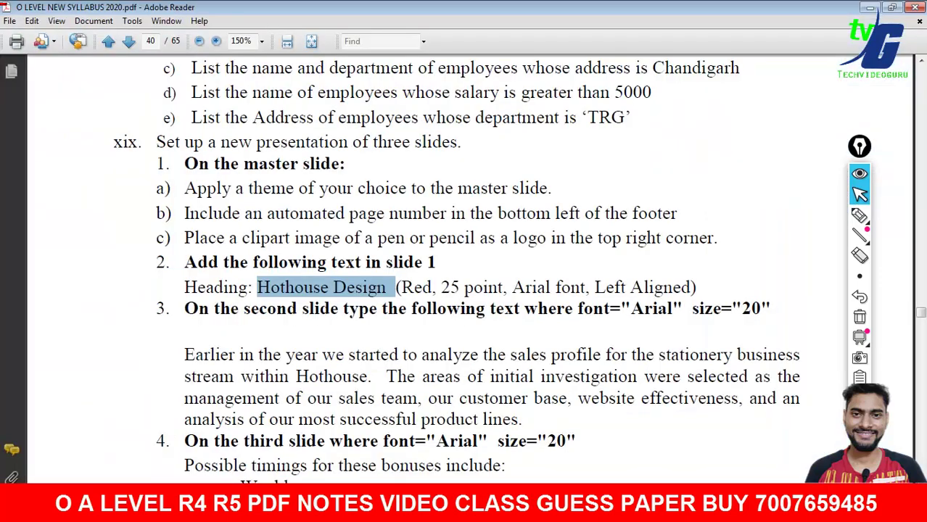
{"action": "key", "text": "alt+Tab"}
{"action": "left_click", "coordinate": [355, 68]}
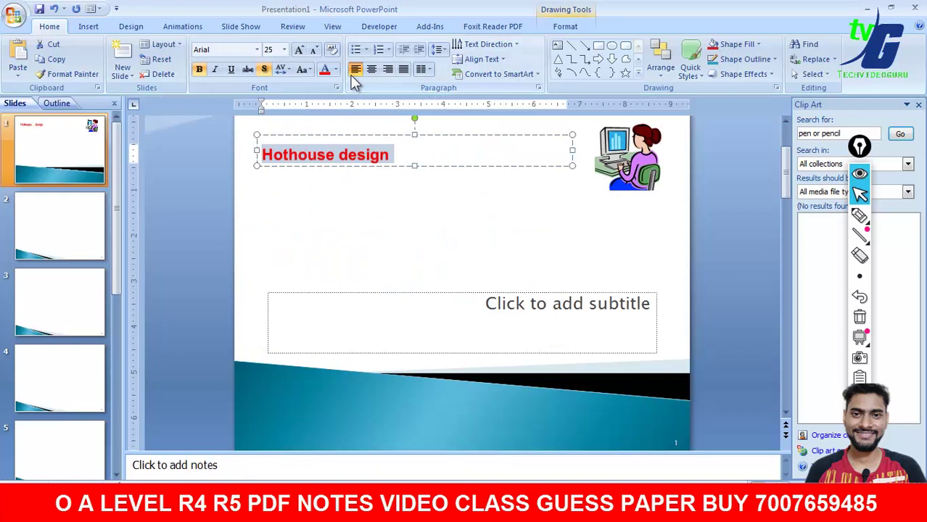
{"action": "left_click", "coordinate": [354, 204]}
{"action": "triple_click", "coordinate": [337, 157]}
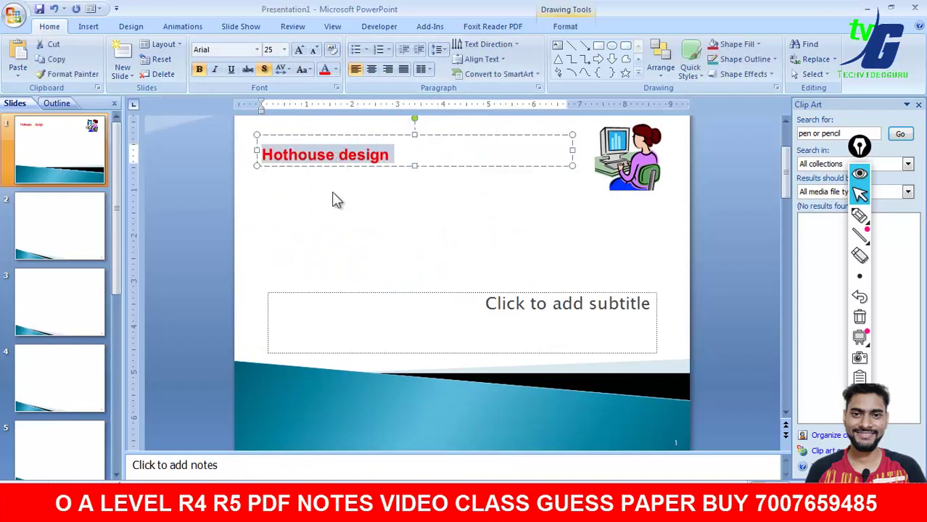
{"action": "left_click", "coordinate": [342, 217]}
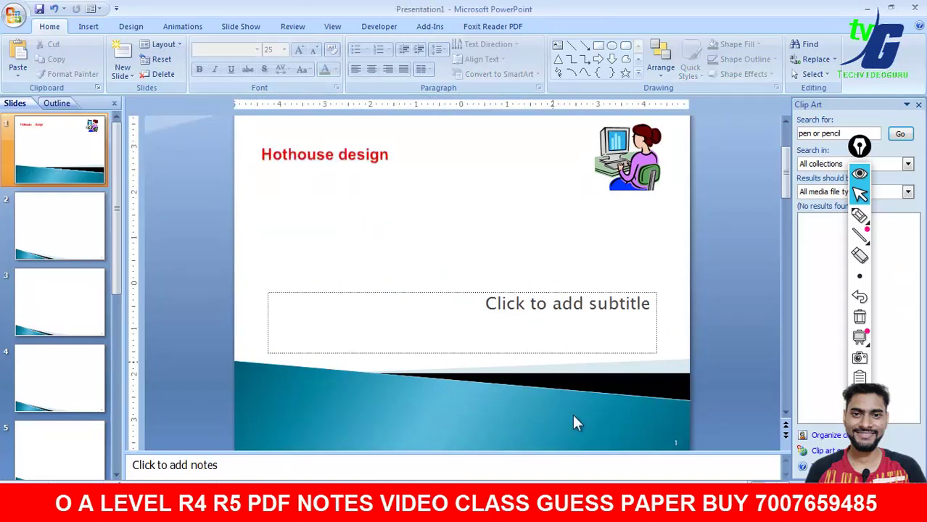
{"action": "key", "text": "alt+Tab"}
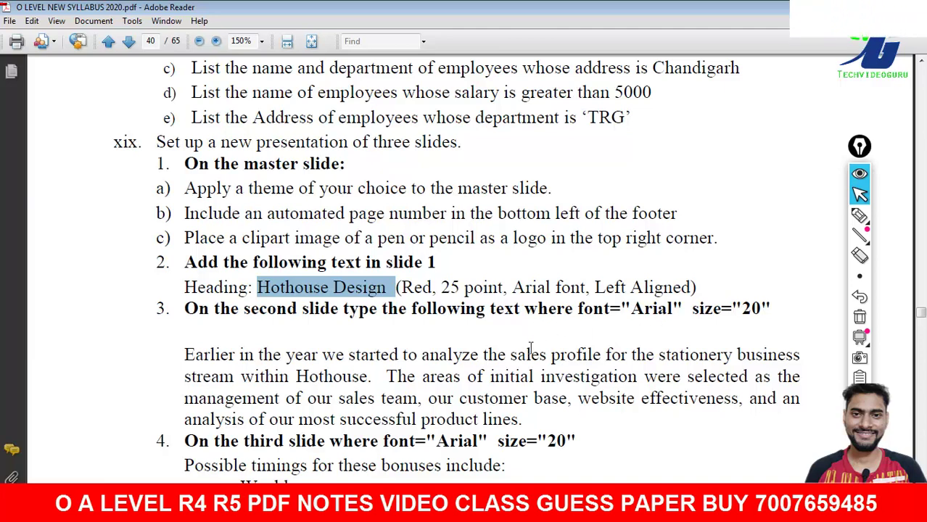
Copy the paragraph starting 'Earlier in the year' from the PDF.
{"action": "scroll", "coordinate": [538, 346], "scroll_direction": "down", "scroll_amount": 1}
{"action": "left_click_drag", "start_coordinate": [176, 317], "coordinate": [523, 388]}
{"action": "key", "text": "ctrl+c"}
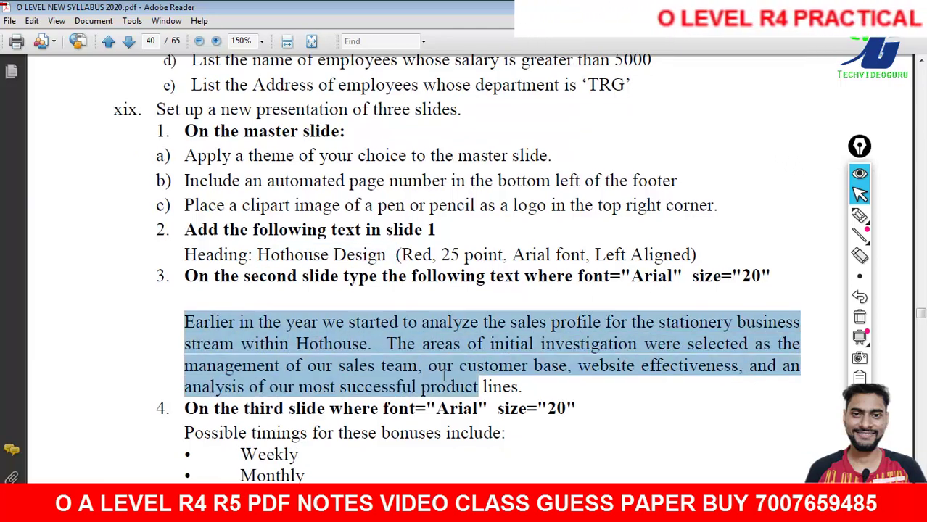
{"action": "right_click", "coordinate": [443, 335]}
{"action": "left_click", "coordinate": [468, 344]}
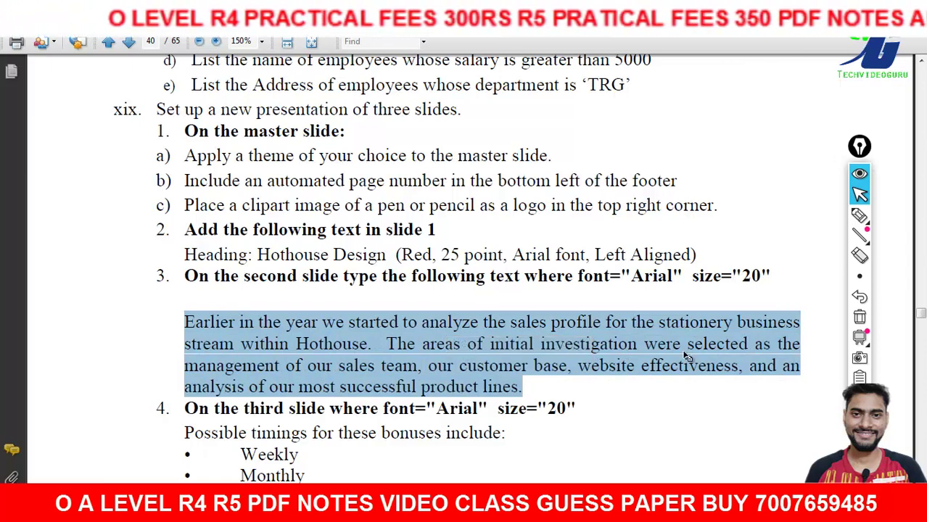
{"action": "key", "text": "alt+Tab"}
Paste the paragraph into slide 2's body placeholder and set it to Arial 20.
{"action": "left_click", "coordinate": [63, 234]}
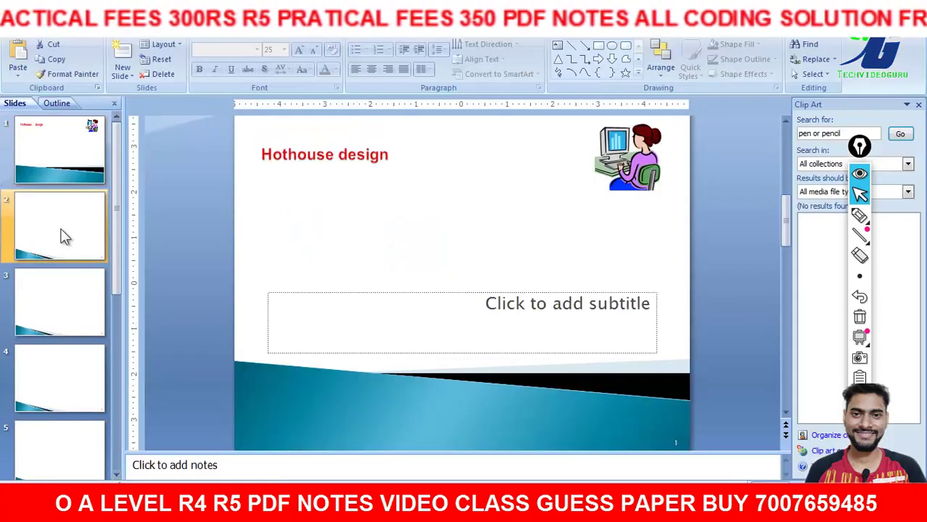
{"action": "left_click", "coordinate": [401, 232]}
{"action": "right_click", "coordinate": [380, 228]}
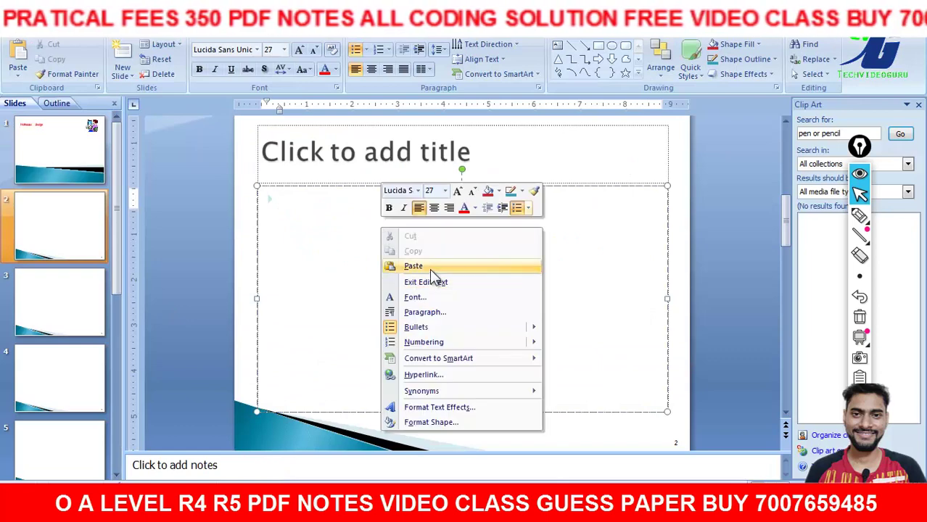
{"action": "left_click", "coordinate": [429, 267]}
{"action": "left_click_drag", "start_coordinate": [663, 335], "coordinate": [269, 195]}
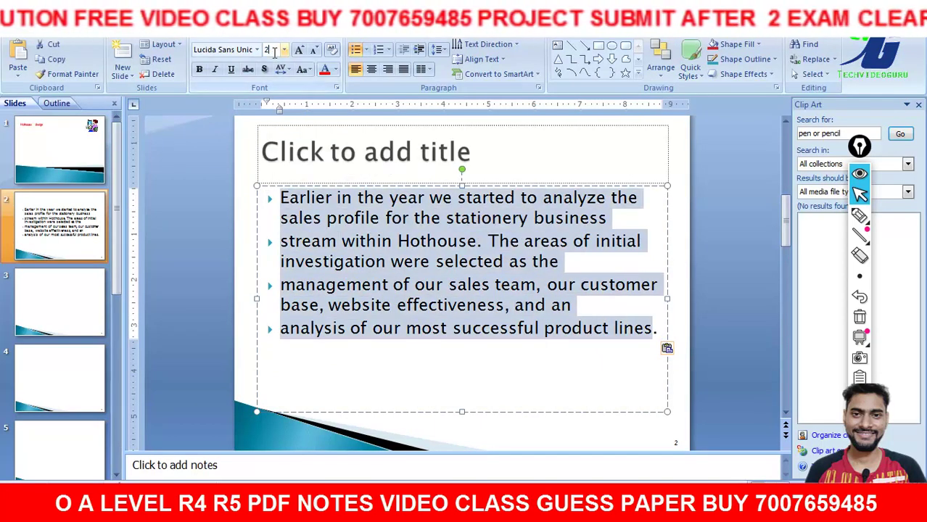
{"action": "left_click", "coordinate": [234, 50]}
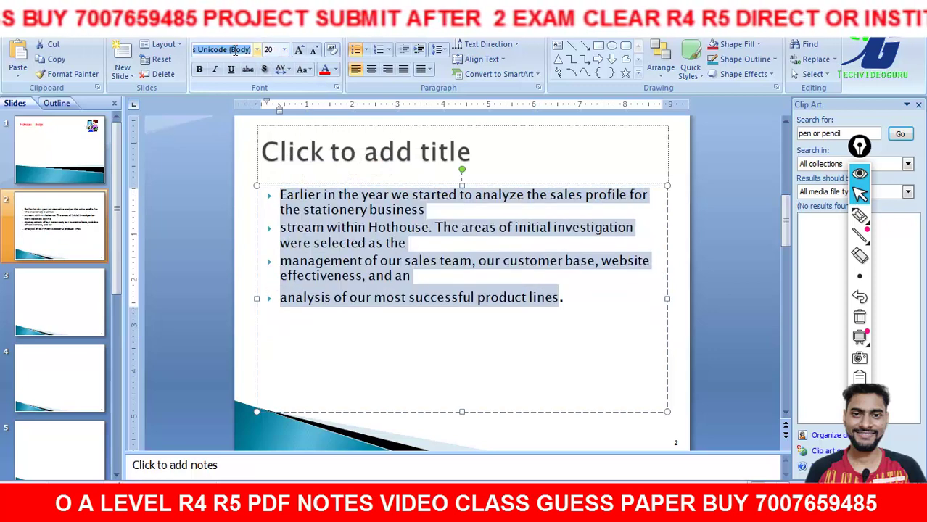
{"action": "key", "text": "Return"}
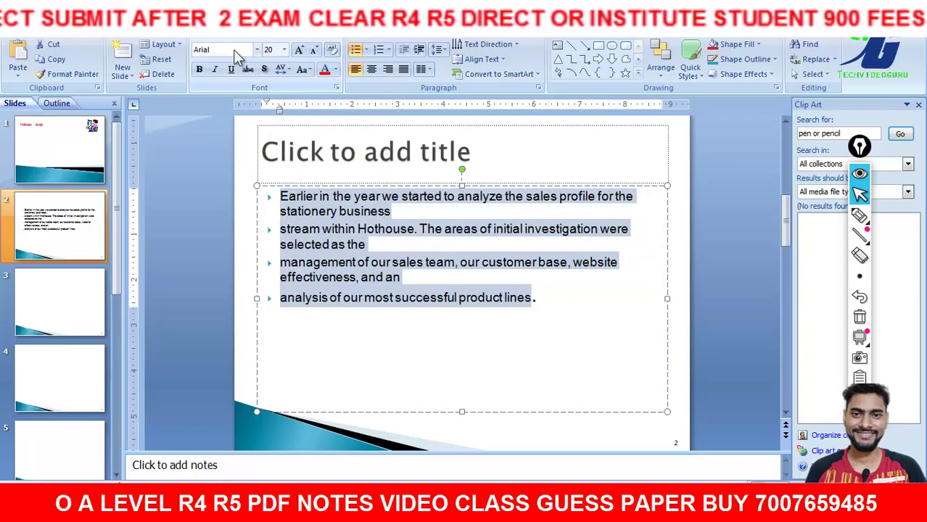
{"action": "left_click", "coordinate": [458, 172]}
Copy slide 1's red Hothouse design heading and paste it as slide 2's title.
{"action": "left_click", "coordinate": [436, 150]}
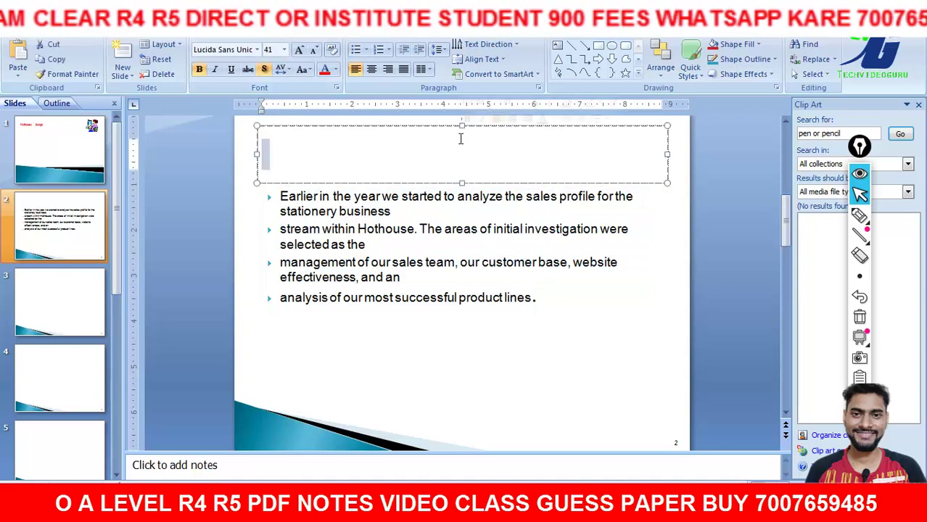
{"action": "left_click", "coordinate": [60, 150]}
{"action": "left_click_drag", "start_coordinate": [262, 155], "coordinate": [366, 167]}
{"action": "key", "text": "ctrl+c"}
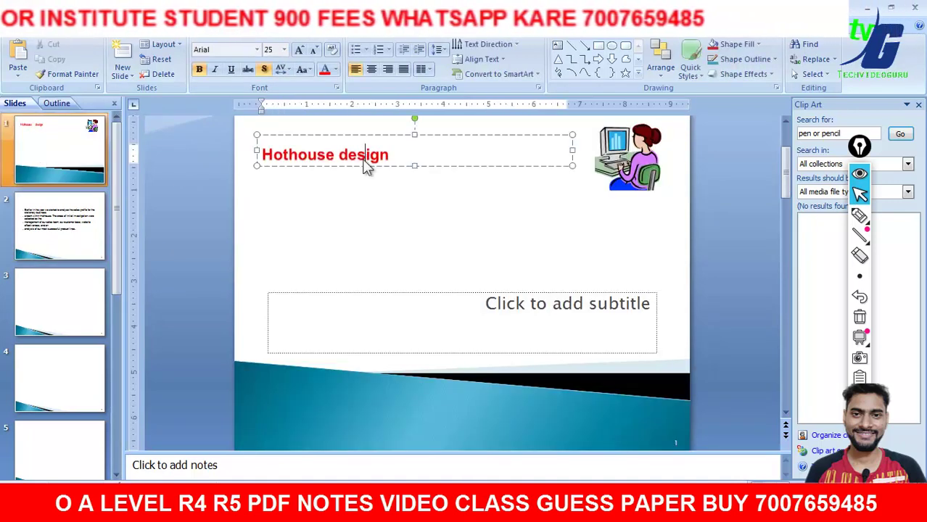
{"action": "right_click", "coordinate": [366, 167]}
{"action": "left_click", "coordinate": [385, 179]}
{"action": "left_click", "coordinate": [59, 225]}
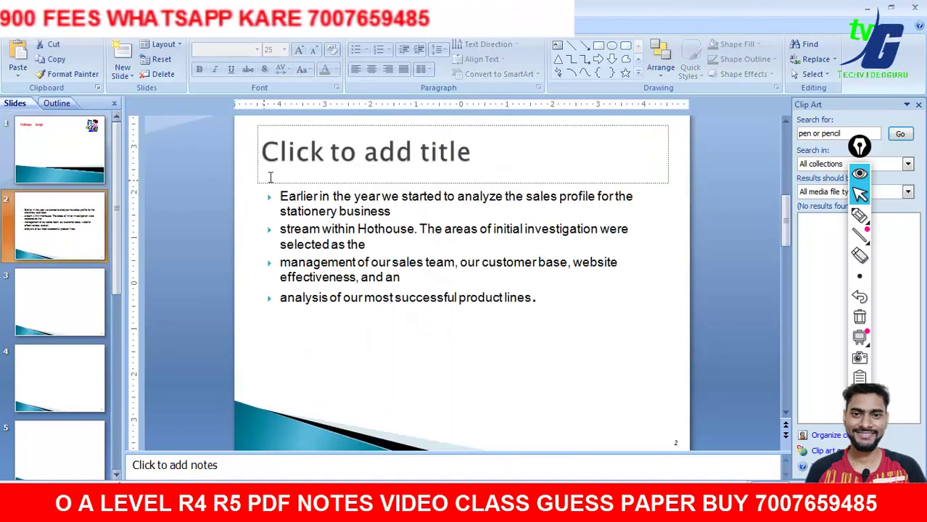
{"action": "left_click", "coordinate": [392, 158]}
{"action": "right_click", "coordinate": [392, 158]}
{"action": "left_click", "coordinate": [422, 195]}
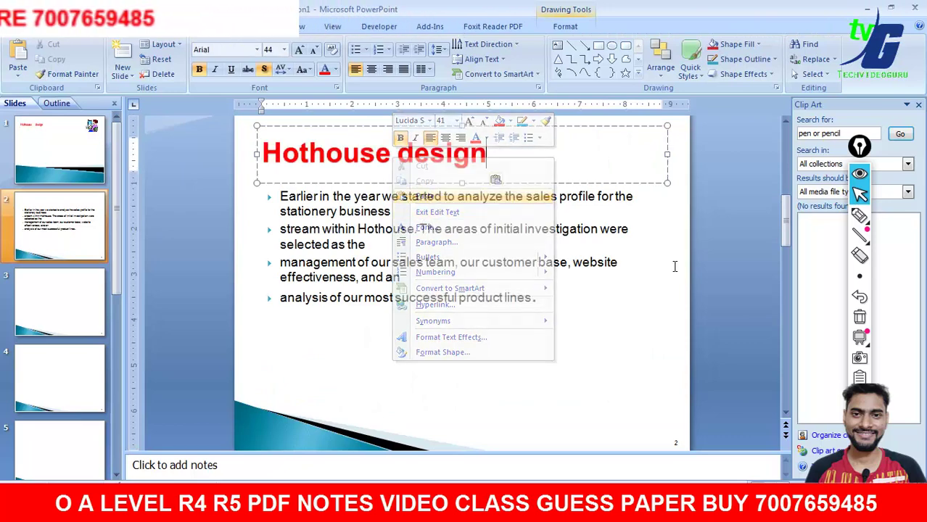
{"action": "left_click", "coordinate": [711, 265]}
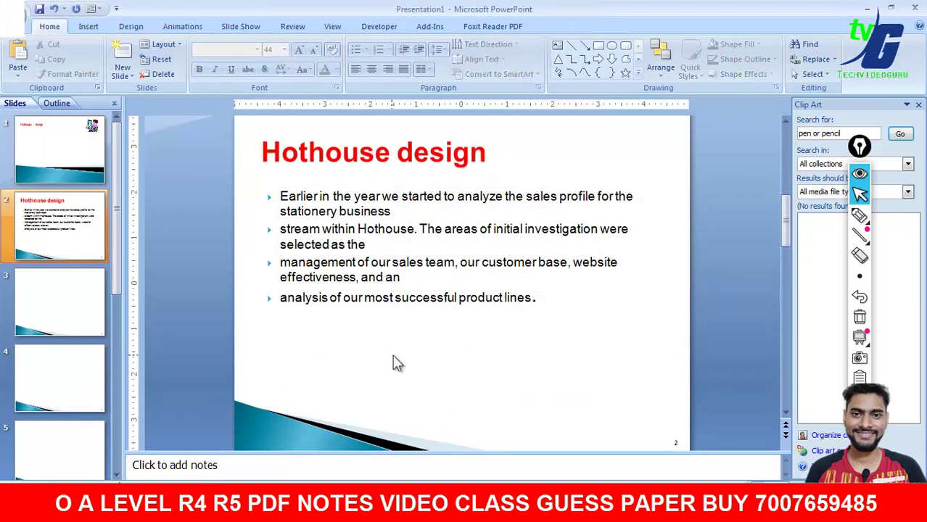
Bring up the syllabus PDF and scroll through the remaining slide tasks.
{"action": "left_click", "coordinate": [595, 511]}
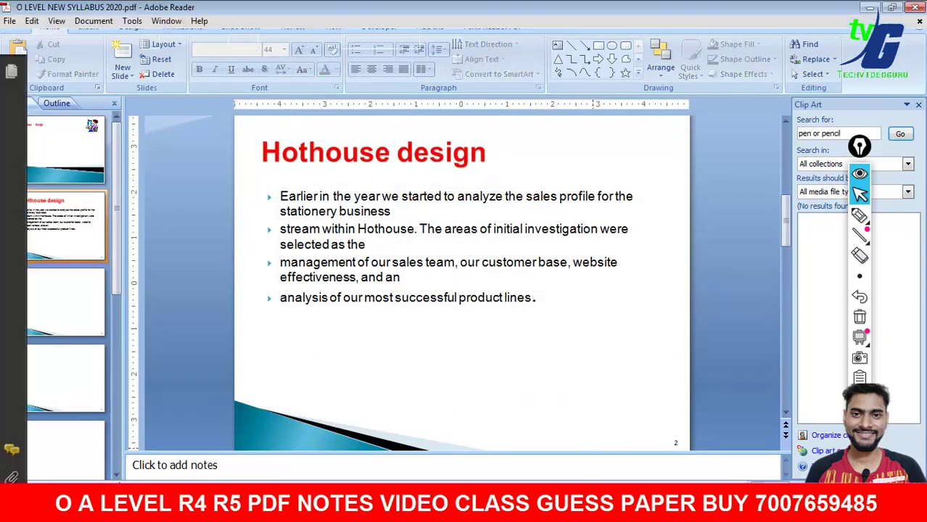
{"action": "left_click", "coordinate": [398, 337]}
{"action": "scroll", "coordinate": [398, 337], "scroll_direction": "down", "scroll_amount": 3}
{"action": "scroll", "coordinate": [401, 344], "scroll_direction": "down", "scroll_amount": 2}
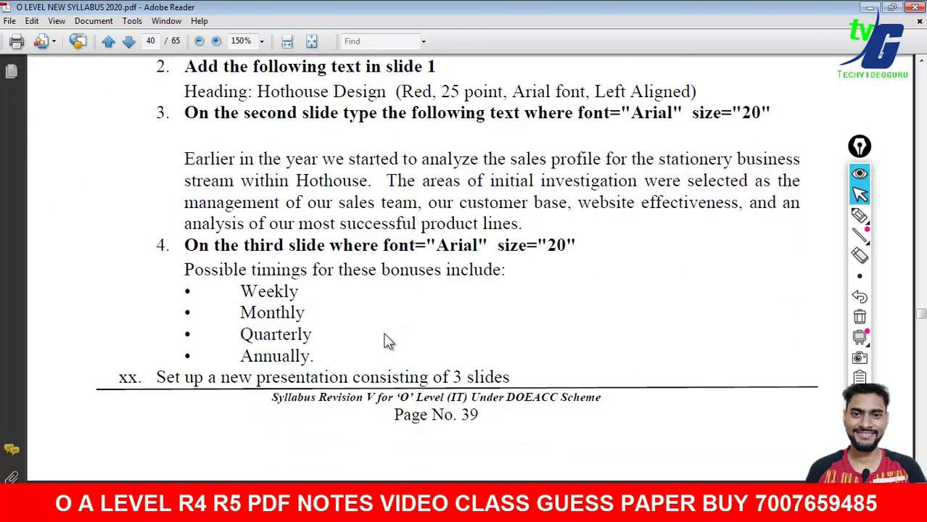
{"action": "scroll", "coordinate": [240, 266], "scroll_direction": "up", "scroll_amount": 1}
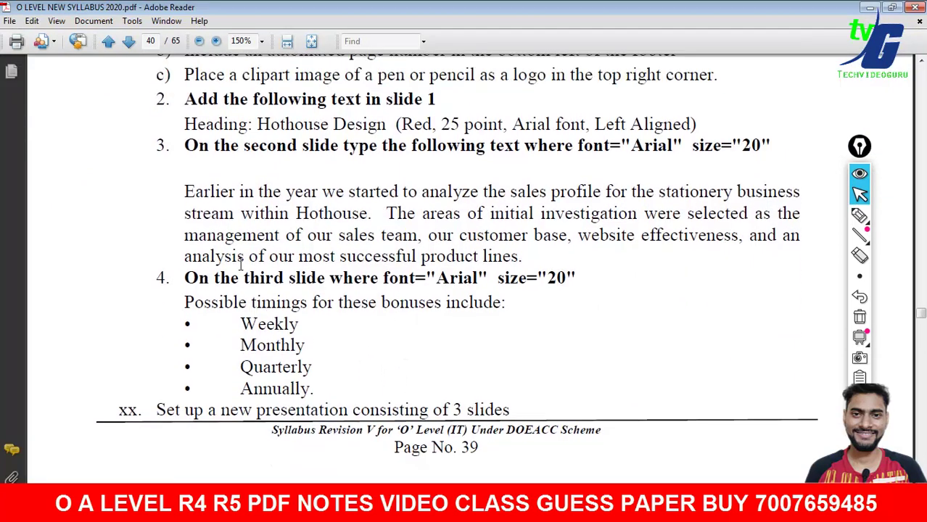
{"action": "scroll", "coordinate": [241, 254], "scroll_direction": "up", "scroll_amount": 1}
{"action": "scroll", "coordinate": [290, 250], "scroll_direction": "up", "scroll_amount": 3}
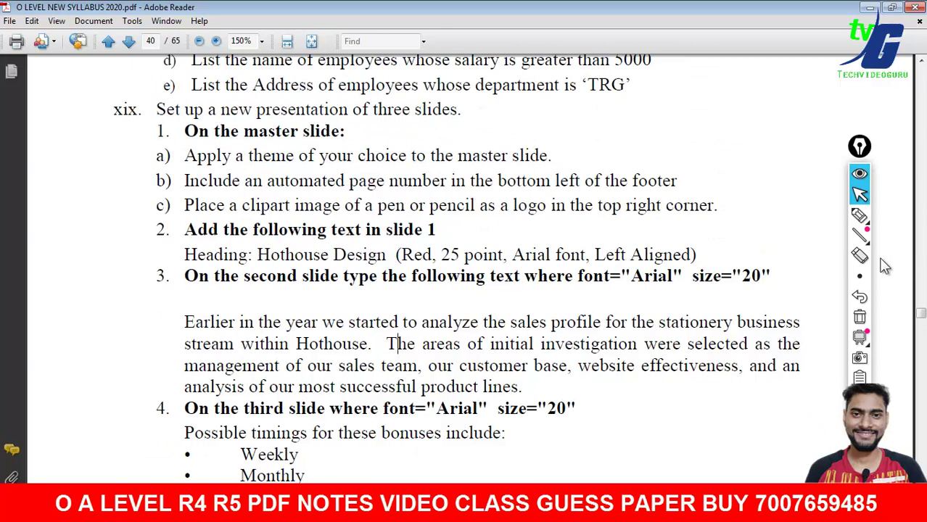
Mark items 1 and 2 as done with the pen, clear the marks, and return to PowerPoint.
{"action": "left_click", "coordinate": [859, 215]}
{"action": "left_click_drag", "start_coordinate": [139, 134], "coordinate": [185, 124]}
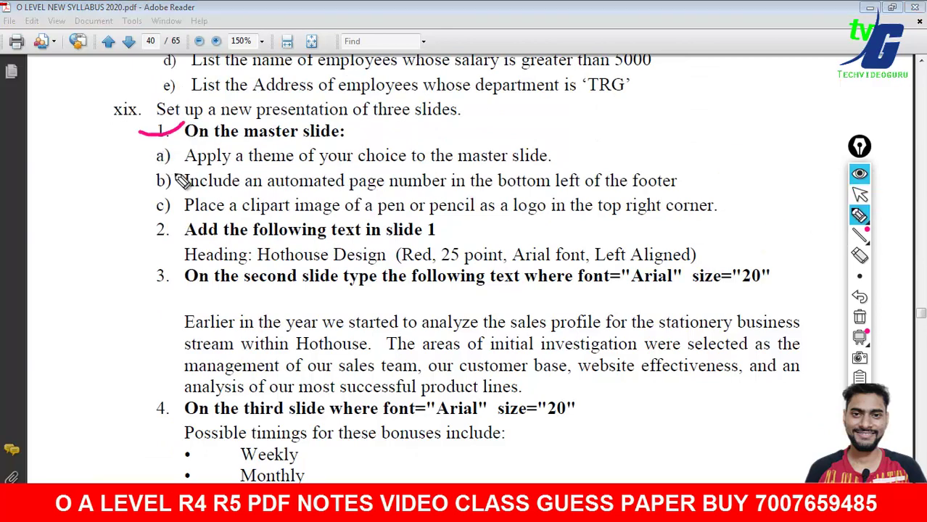
{"action": "left_click_drag", "start_coordinate": [140, 237], "coordinate": [181, 221]}
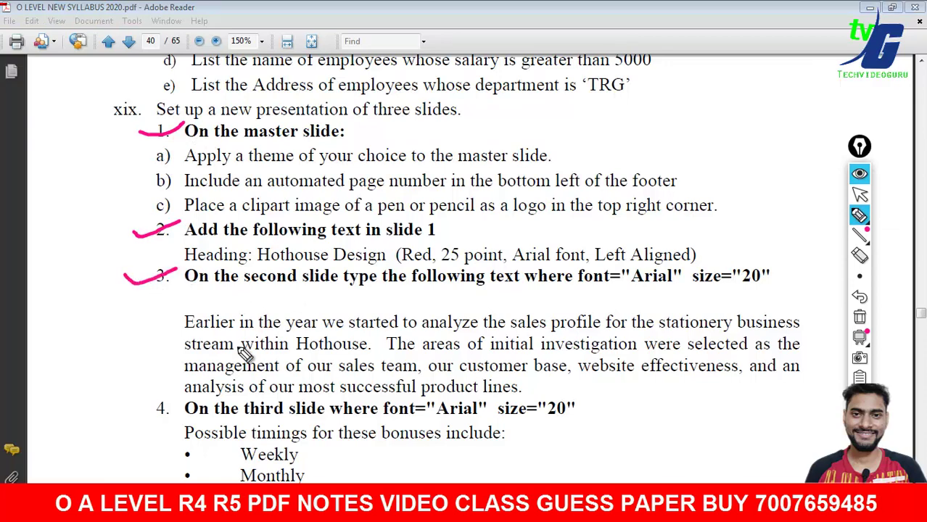
{"action": "left_click", "coordinate": [870, 324]}
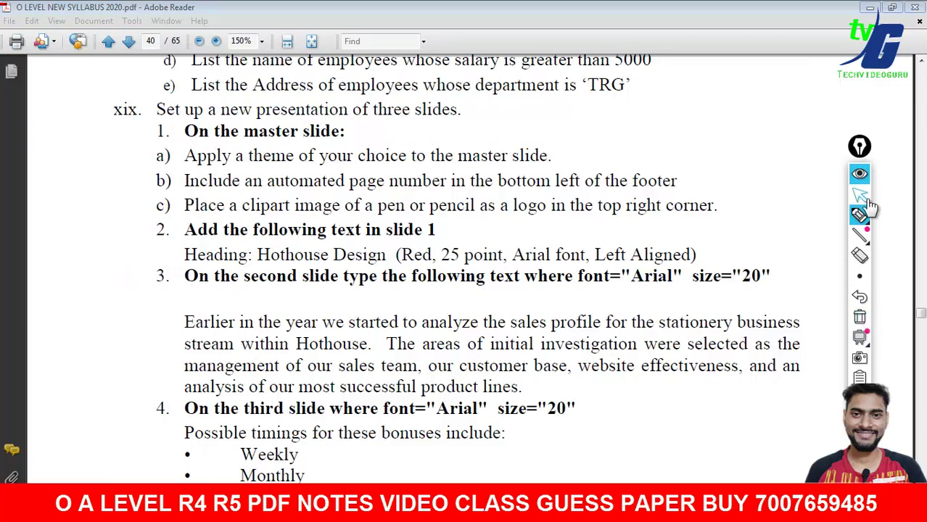
{"action": "left_click", "coordinate": [867, 200]}
{"action": "scroll", "coordinate": [528, 279], "scroll_direction": "down", "scroll_amount": 2}
{"action": "scroll", "coordinate": [528, 280], "scroll_direction": "down", "scroll_amount": 2}
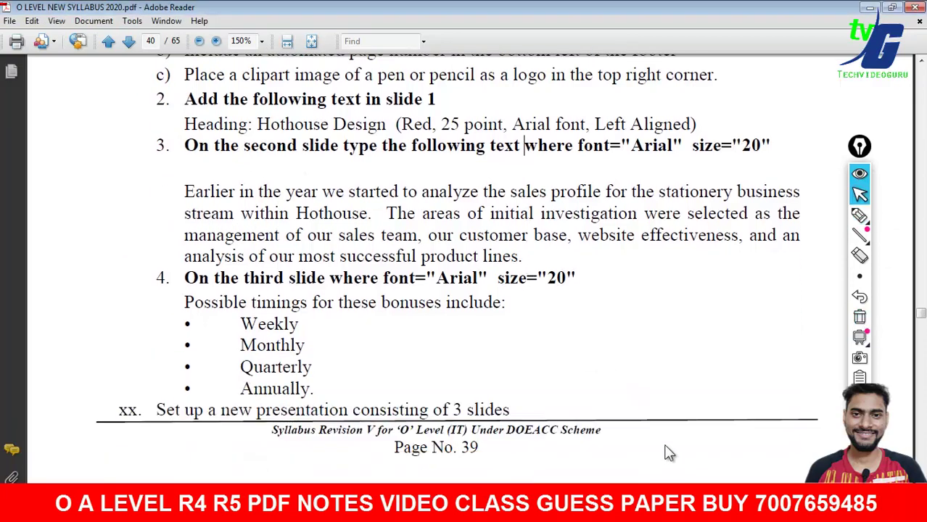
{"action": "key", "text": "alt+Tab"}
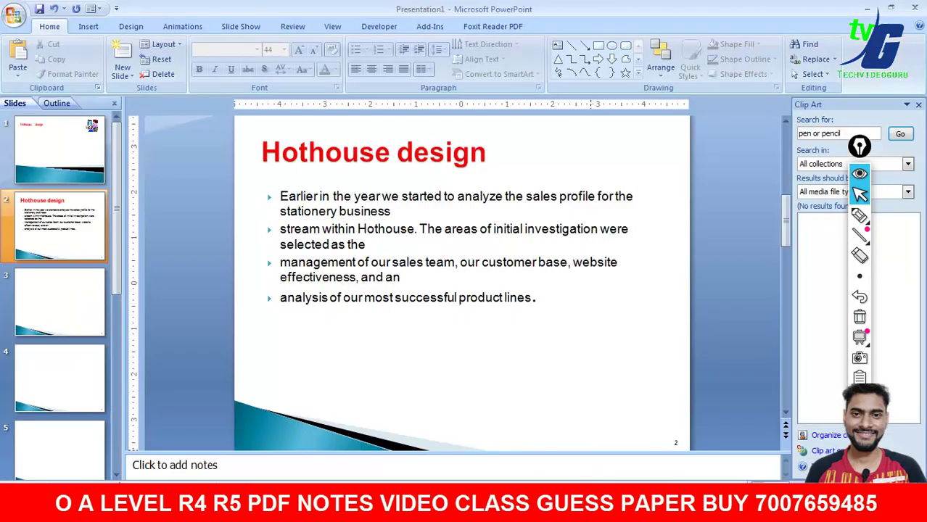
Copy the red Hothouse design title from PowerPoint's slide 2.
{"action": "left_click", "coordinate": [379, 145]}
{"action": "triple_click", "coordinate": [377, 143]}
{"action": "right_click", "coordinate": [376, 141]}
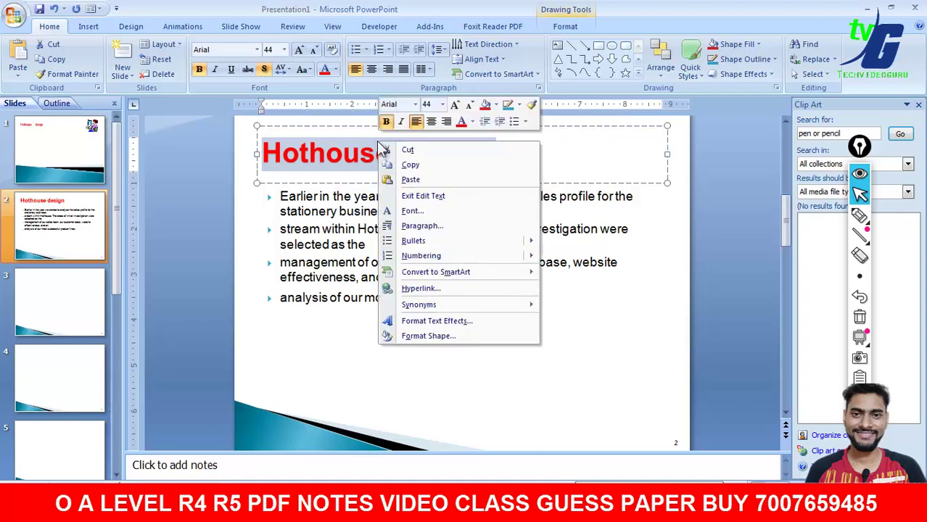
{"action": "key", "text": "Escape"}
Paste the Hothouse design heading as the title of Impress slides 3 and 2.
{"action": "key", "text": "alt+Tab"}
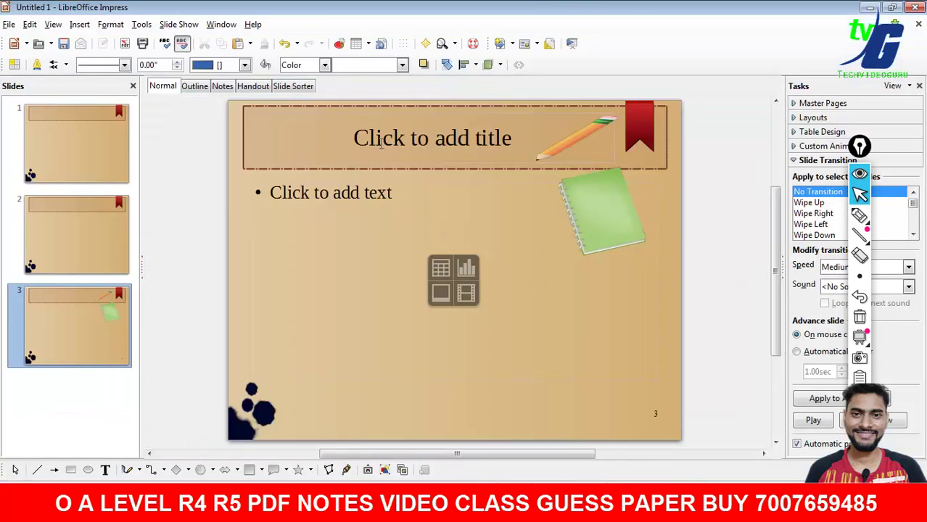
{"action": "left_click", "coordinate": [380, 142]}
{"action": "right_click", "coordinate": [380, 143]}
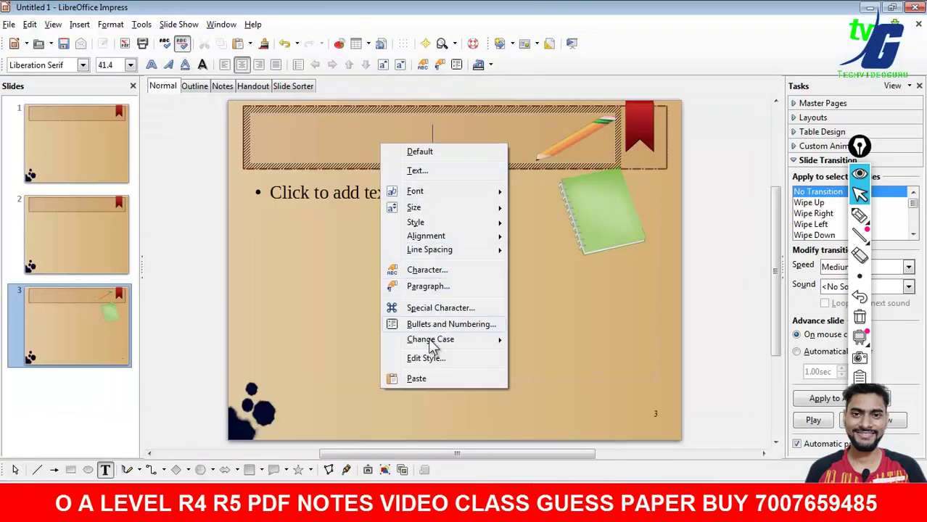
{"action": "left_click", "coordinate": [430, 378]}
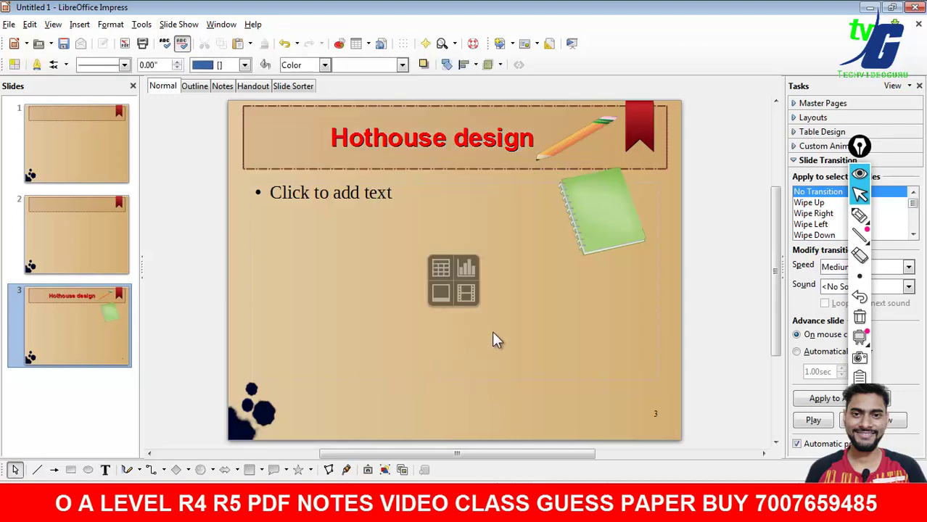
{"action": "left_click", "coordinate": [110, 215]}
{"action": "left_click", "coordinate": [406, 145]}
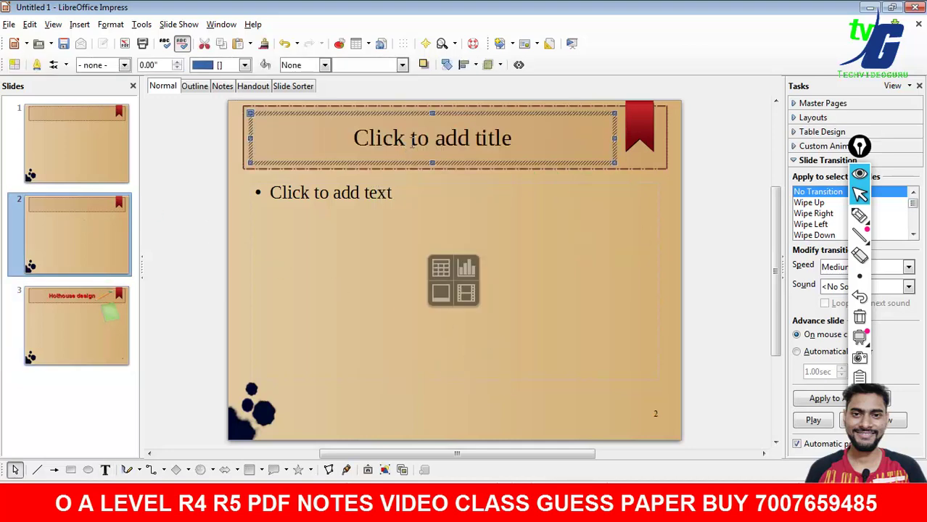
{"action": "right_click", "coordinate": [411, 142]}
{"action": "left_click", "coordinate": [445, 375]}
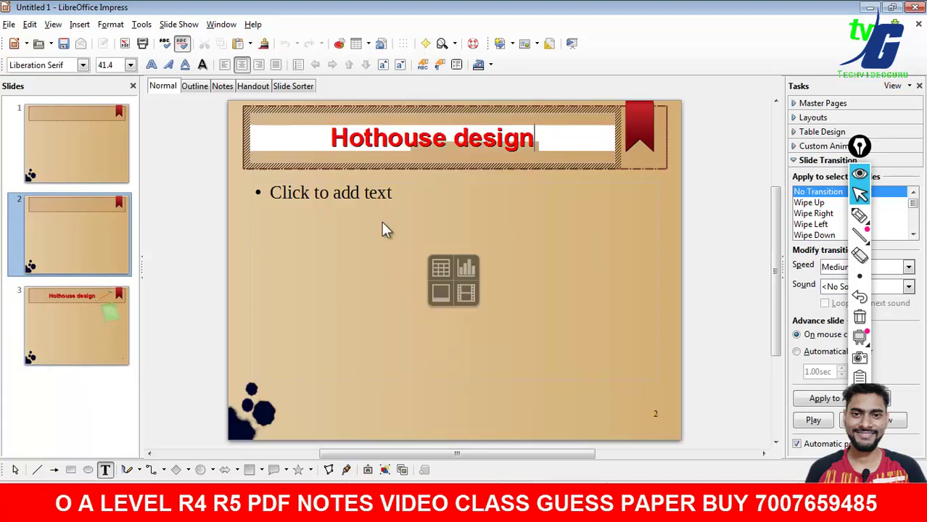
Copy the sales-profile paragraph starting 'Earlier in the year' from the syllabus PDF.
{"action": "left_click", "coordinate": [383, 225]}
{"action": "key", "text": "alt+Tab"}
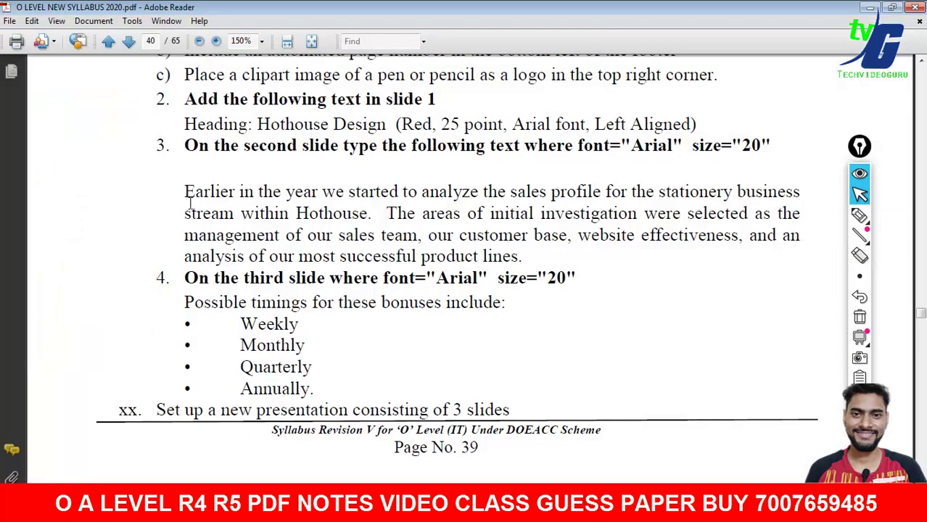
{"action": "left_click_drag", "start_coordinate": [185, 191], "coordinate": [522, 257]}
{"action": "right_click", "coordinate": [473, 231]}
{"action": "left_click", "coordinate": [501, 239]}
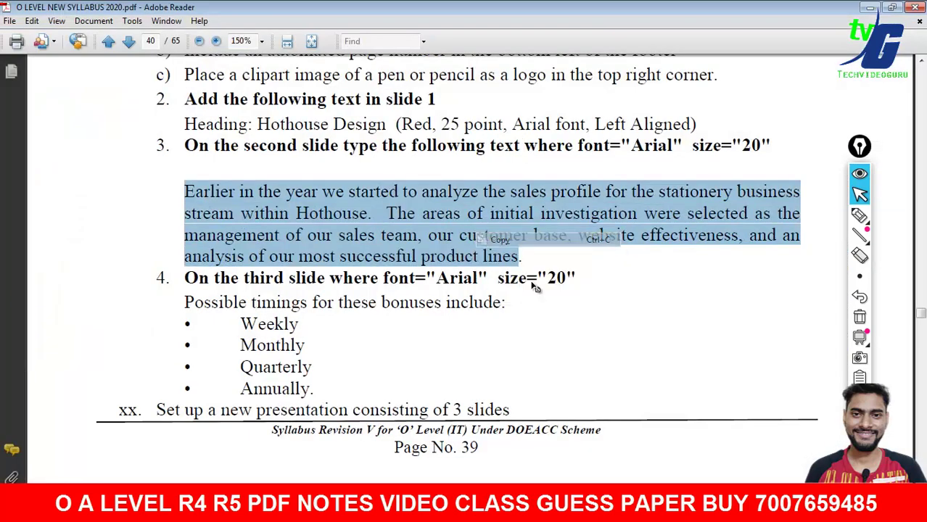
{"action": "key", "text": "alt+Tab"}
Paste the sales-profile paragraph into slide 2's body text.
{"action": "left_click", "coordinate": [320, 192]}
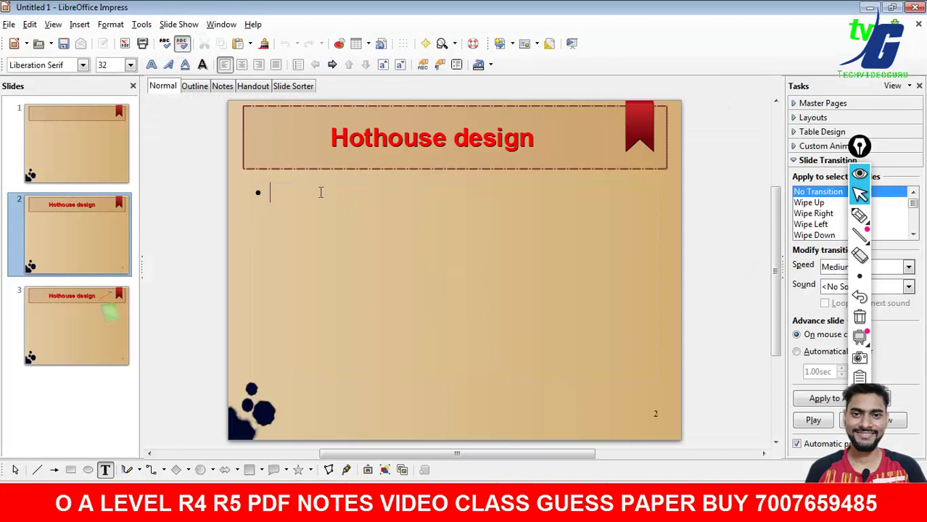
{"action": "right_click", "coordinate": [320, 193]}
{"action": "left_click", "coordinate": [368, 427]}
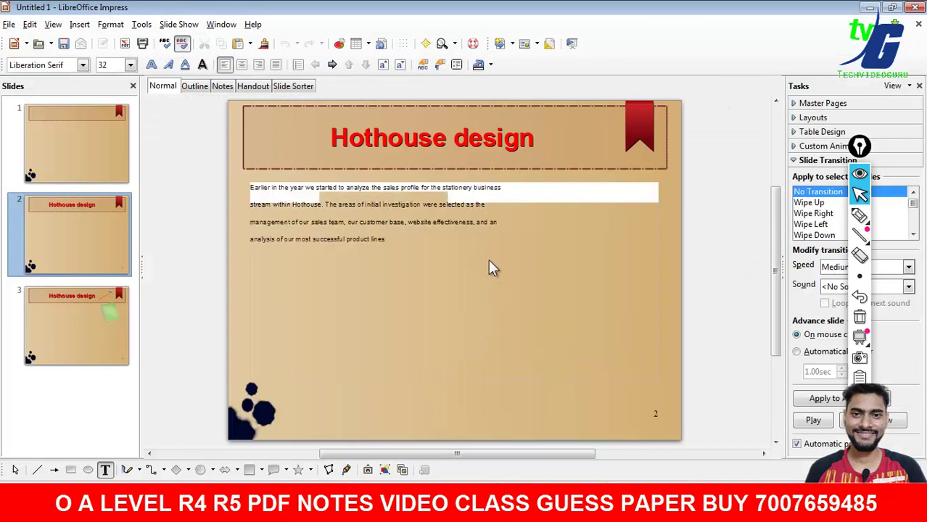
{"action": "left_click", "coordinate": [408, 259]}
Format the pasted paragraph as 25-point Arial.
{"action": "left_click", "coordinate": [385, 239]}
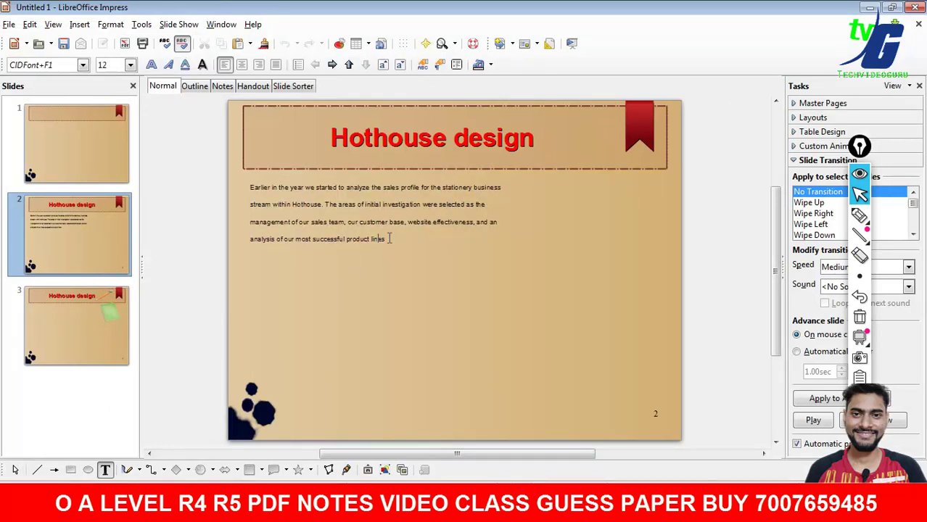
{"action": "left_click_drag", "start_coordinate": [385, 239], "coordinate": [246, 189]}
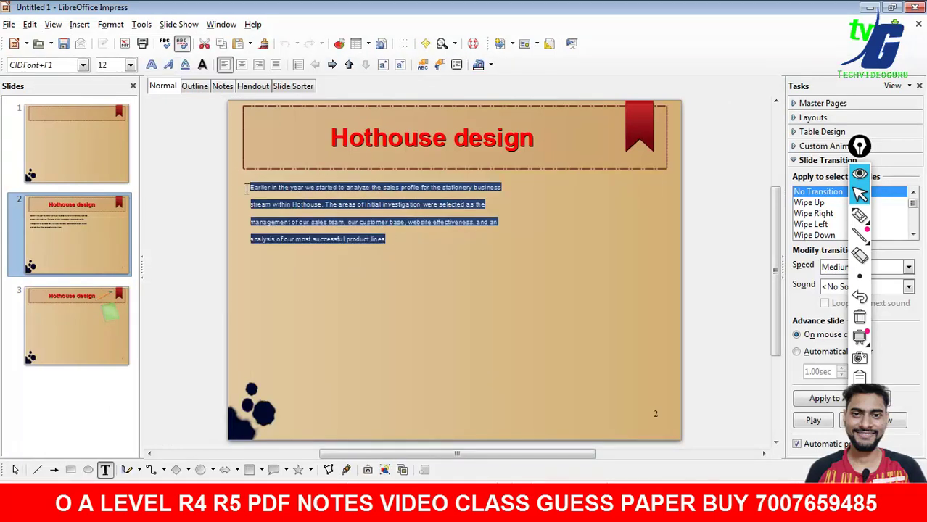
{"action": "left_click", "coordinate": [107, 64]}
{"action": "key", "text": "BackSpace"}
{"action": "key", "text": "BackSpace"}
{"action": "key", "text": "Return"}
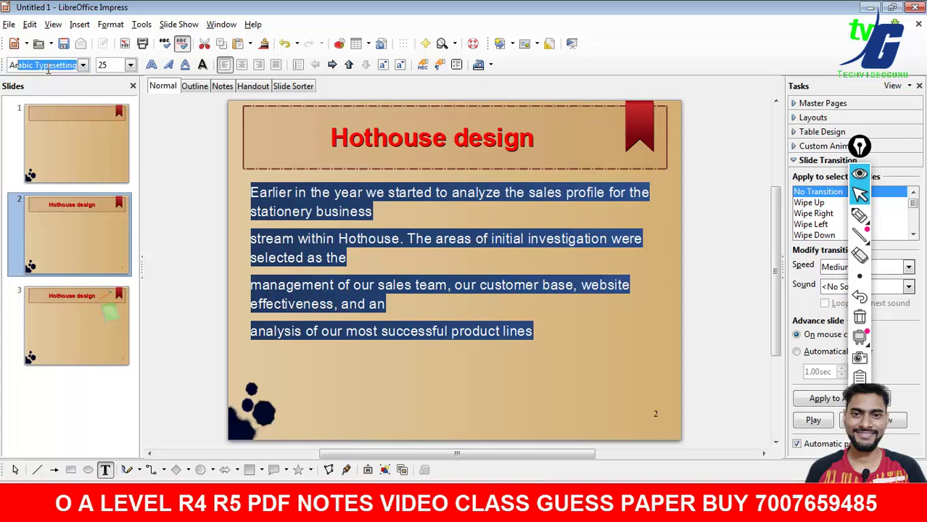
{"action": "type", "text": "ial"}
{"action": "key", "text": "Return"}
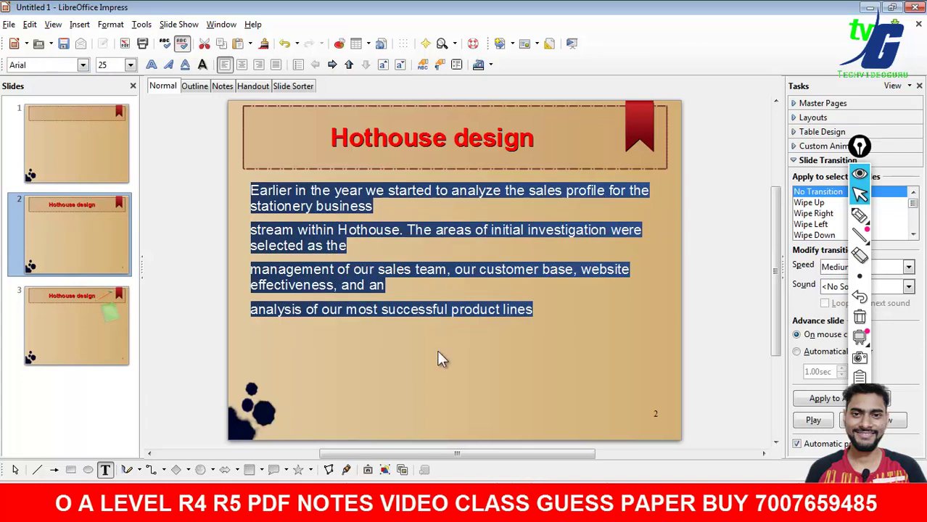
{"action": "left_click", "coordinate": [457, 363]}
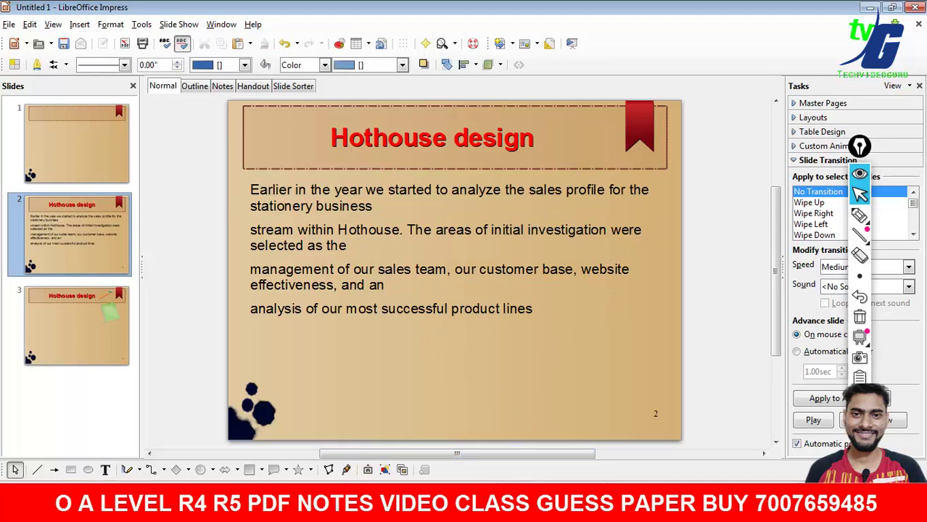
{"action": "key", "text": "alt+Tab"}
Scroll the PDF to the third-slide instructions and check its font requirement.
{"action": "left_click", "coordinate": [429, 297]}
{"action": "scroll", "coordinate": [429, 298], "scroll_direction": "down", "scroll_amount": 1}
{"action": "scroll", "coordinate": [429, 297], "scroll_direction": "down", "scroll_amount": 1}
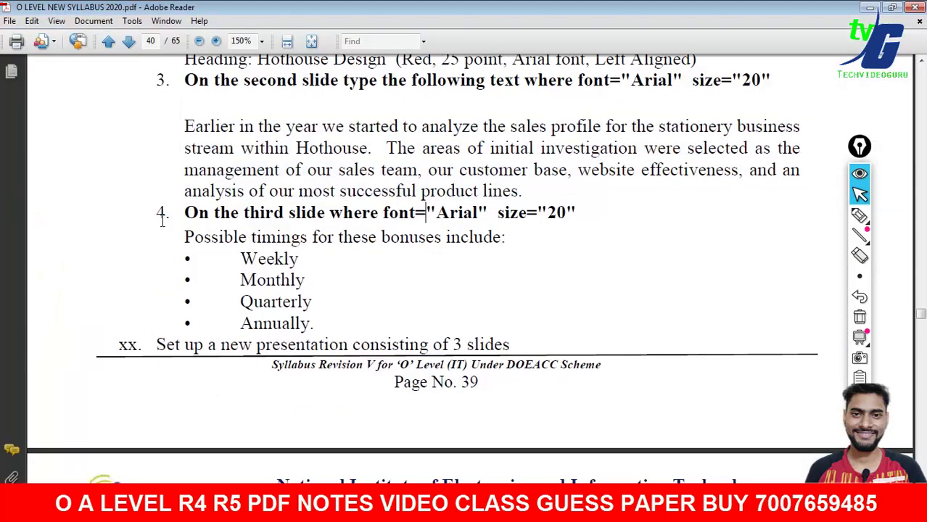
{"action": "left_click_drag", "start_coordinate": [185, 215], "coordinate": [486, 212]}
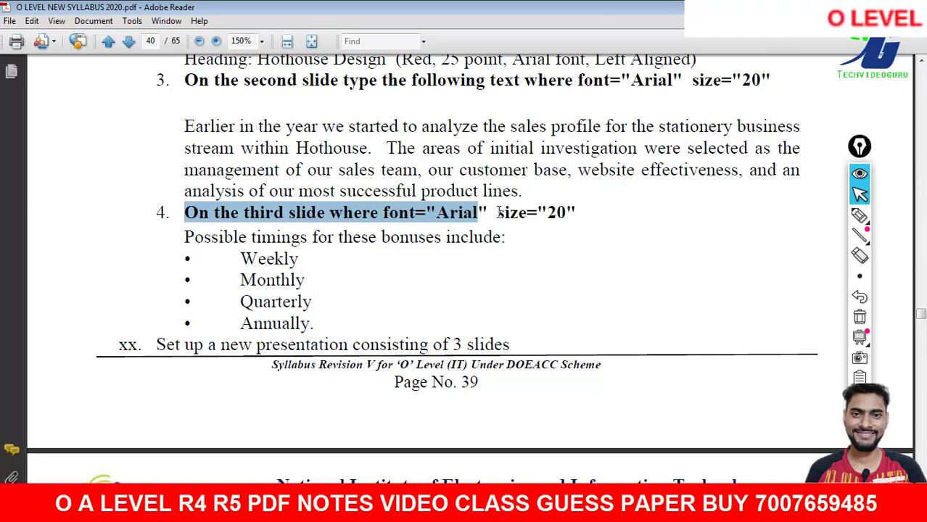
{"action": "left_click", "coordinate": [487, 213]}
{"action": "scroll", "coordinate": [482, 226], "scroll_direction": "down", "scroll_amount": 1}
{"action": "scroll", "coordinate": [482, 226], "scroll_direction": "down", "scroll_amount": 1}
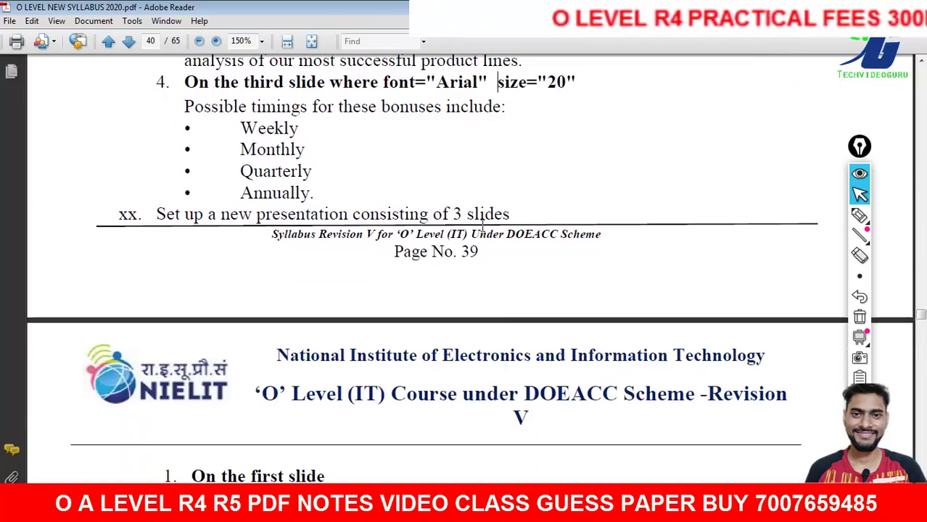
{"action": "scroll", "coordinate": [482, 226], "scroll_direction": "down", "scroll_amount": 4}
{"action": "scroll", "coordinate": [481, 227], "scroll_direction": "up", "scroll_amount": 7}
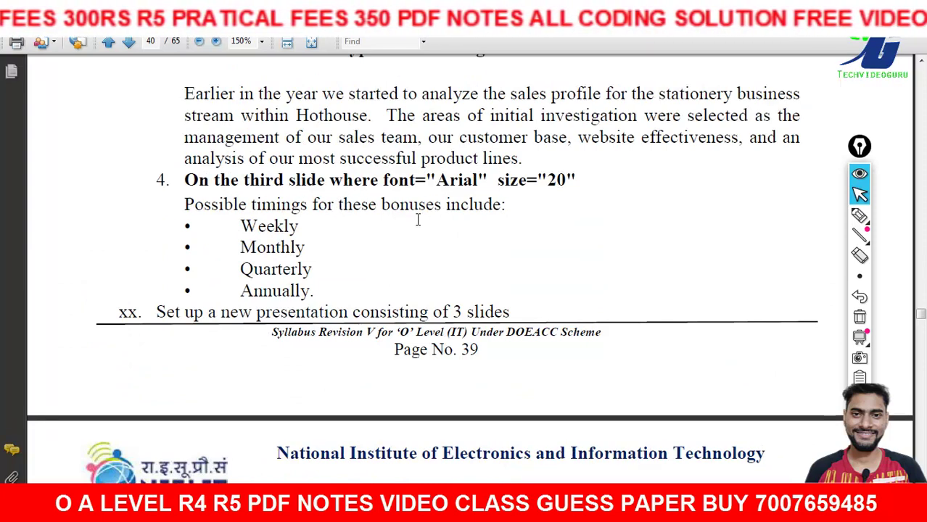
Select and copy the Weekly, Monthly, Quarterly and Annually bullet lines.
{"action": "left_click_drag", "start_coordinate": [239, 219], "coordinate": [306, 284]}
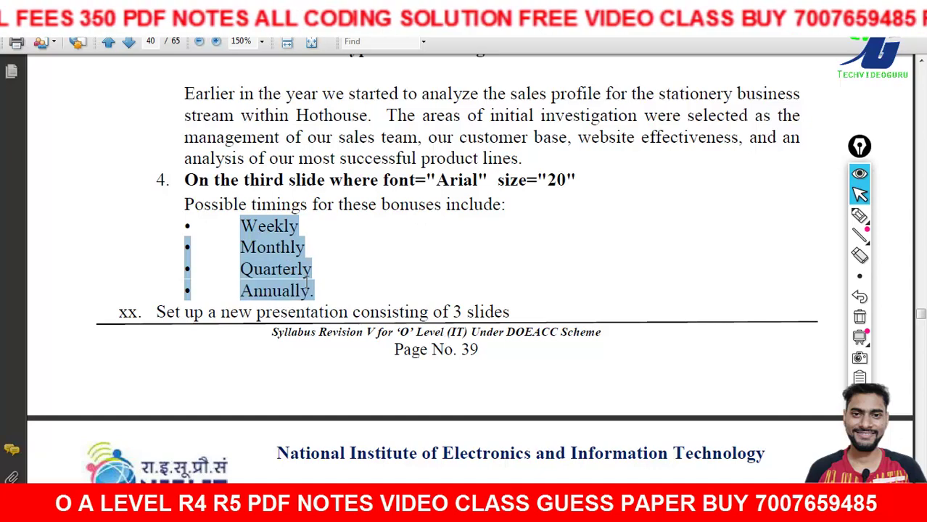
{"action": "left_click", "coordinate": [266, 236]}
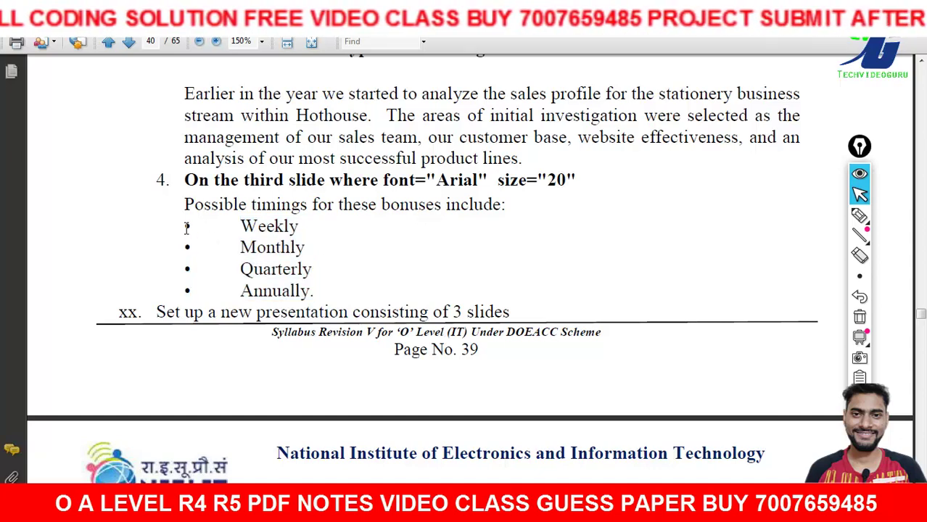
{"action": "left_click_drag", "start_coordinate": [186, 228], "coordinate": [313, 291]}
{"action": "right_click", "coordinate": [274, 262]}
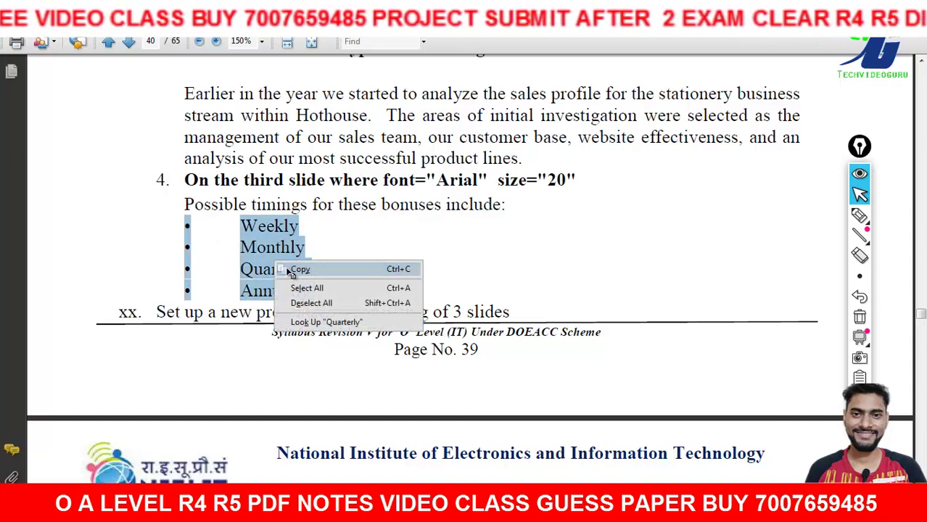
{"action": "left_click", "coordinate": [298, 270]}
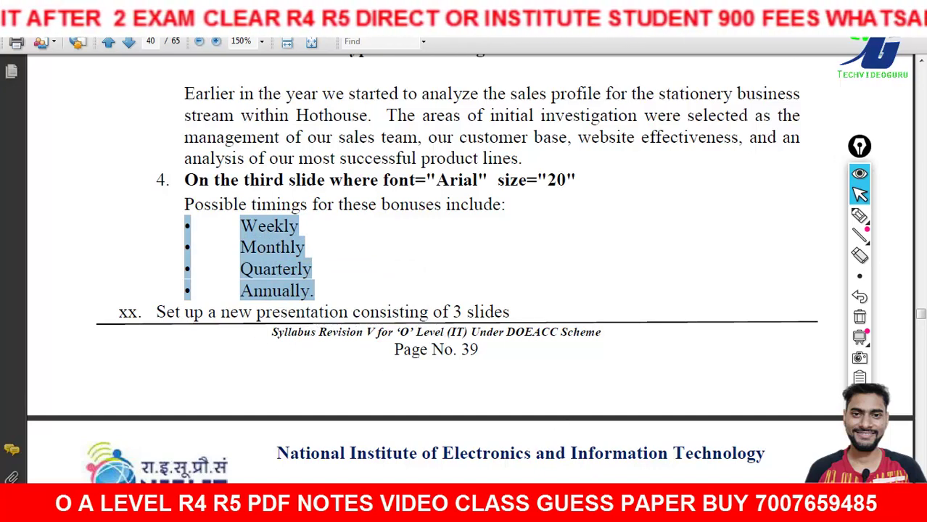
{"action": "key", "text": "alt+Tab"}
Paste the copied bullets into slide 3's content placeholder.
{"action": "left_click", "coordinate": [73, 301]}
{"action": "left_click", "coordinate": [359, 253]}
{"action": "right_click", "coordinate": [361, 255]}
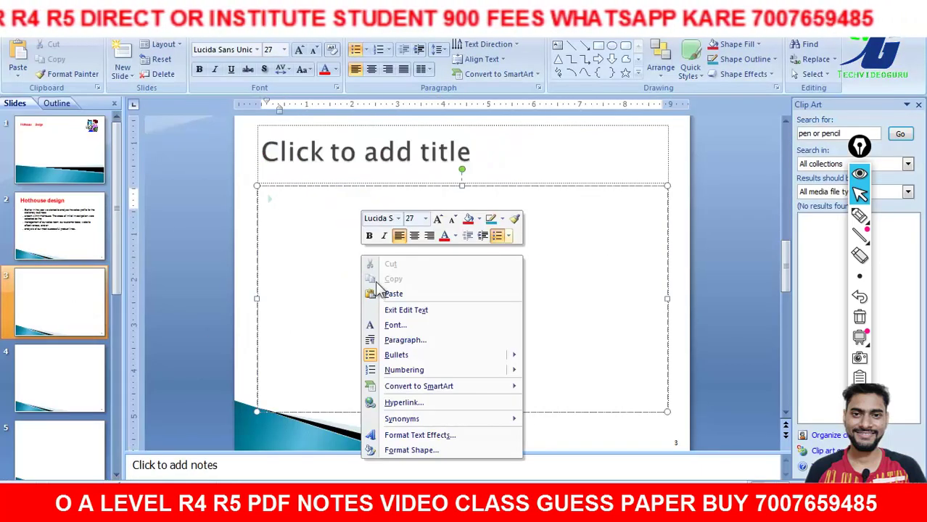
{"action": "left_click", "coordinate": [400, 294]}
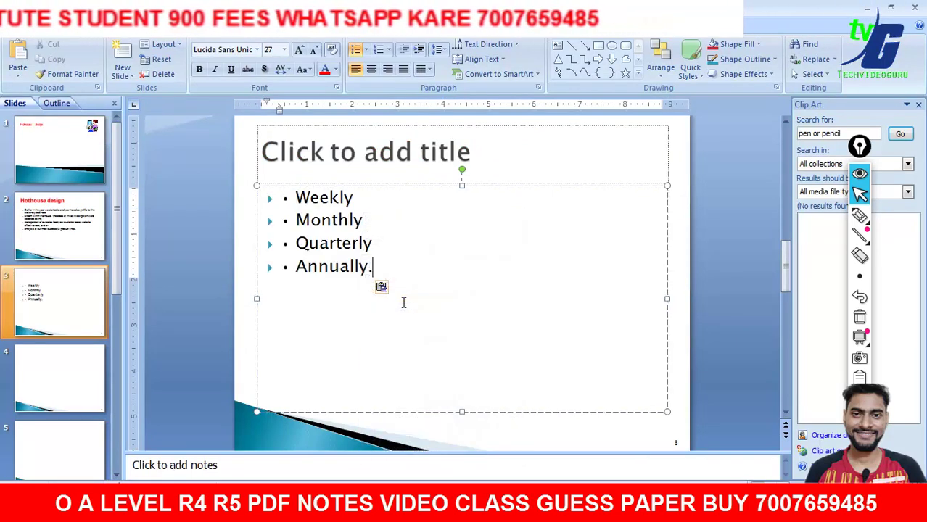
Set the four bullets to 20-point Arial.
{"action": "left_click_drag", "start_coordinate": [404, 302], "coordinate": [277, 191]}
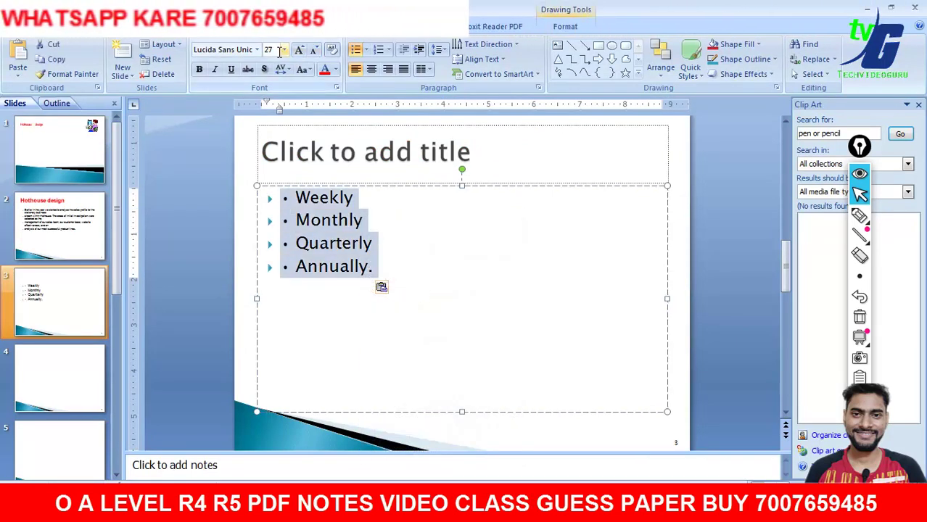
{"action": "key", "text": "alt+Tab"}
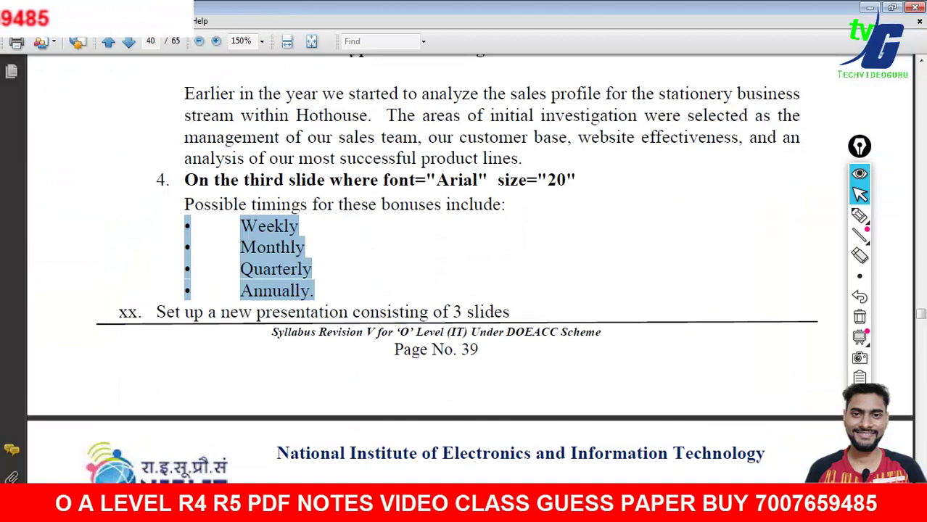
{"action": "key", "text": "alt+Tab"}
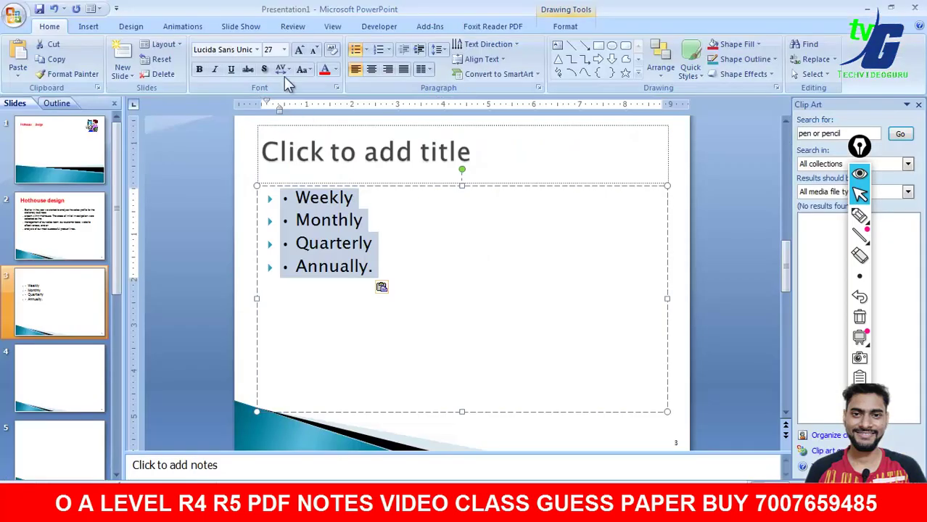
{"action": "type", "text": "Arial"}
{"action": "key", "text": "Return"}
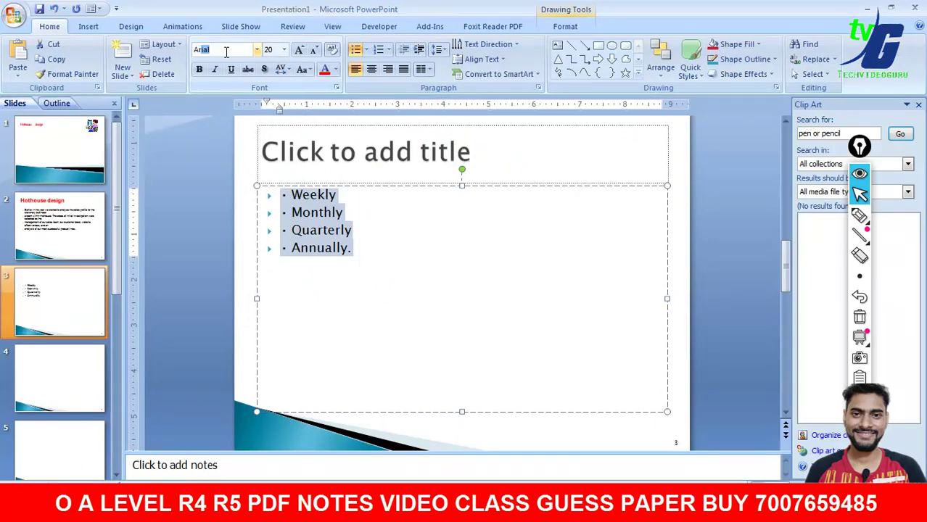
{"action": "key", "text": "Return"}
{"action": "left_click", "coordinate": [391, 321]}
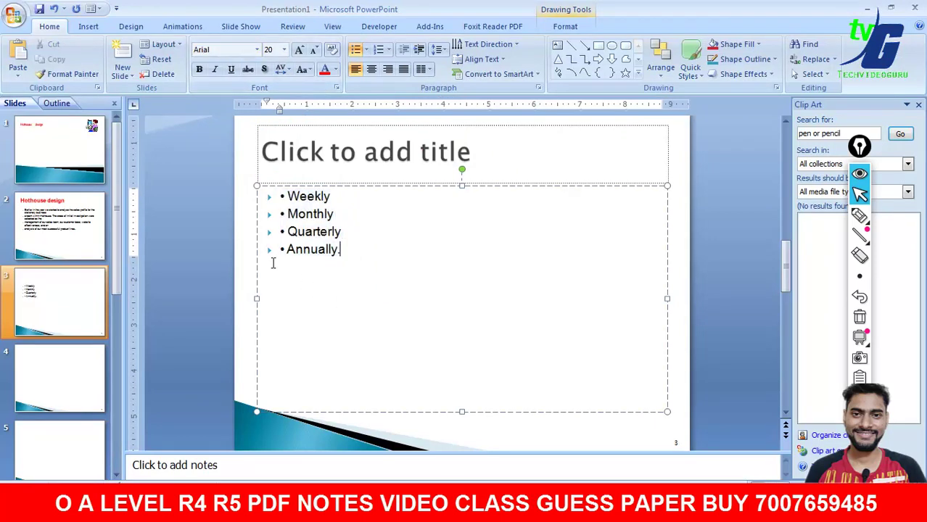
{"action": "left_click", "coordinate": [269, 255]}
{"action": "left_click", "coordinate": [371, 273]}
{"action": "left_click_drag", "start_coordinate": [336, 241], "coordinate": [317, 226]}
{"action": "left_click", "coordinate": [384, 269]}
{"action": "left_click_drag", "start_coordinate": [355, 257], "coordinate": [320, 183]}
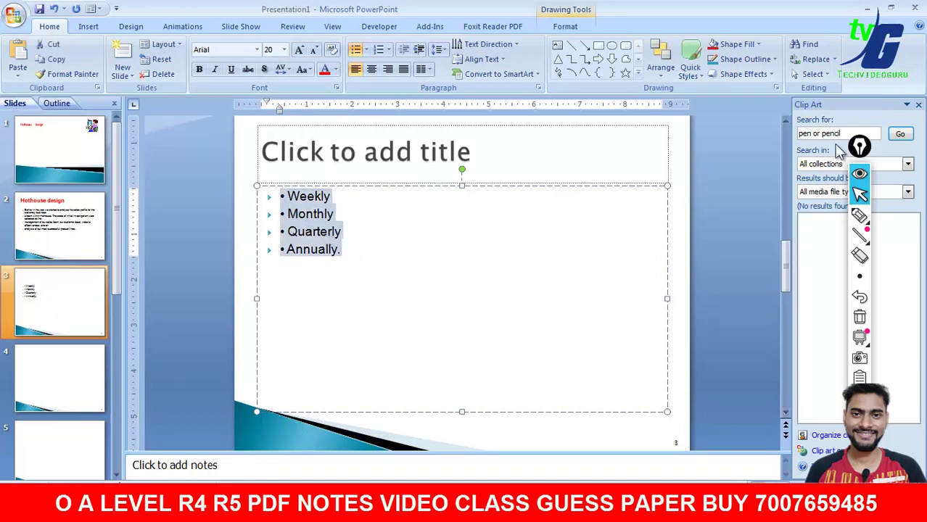
{"action": "left_click_drag", "start_coordinate": [875, 149], "coordinate": [786, 156]}
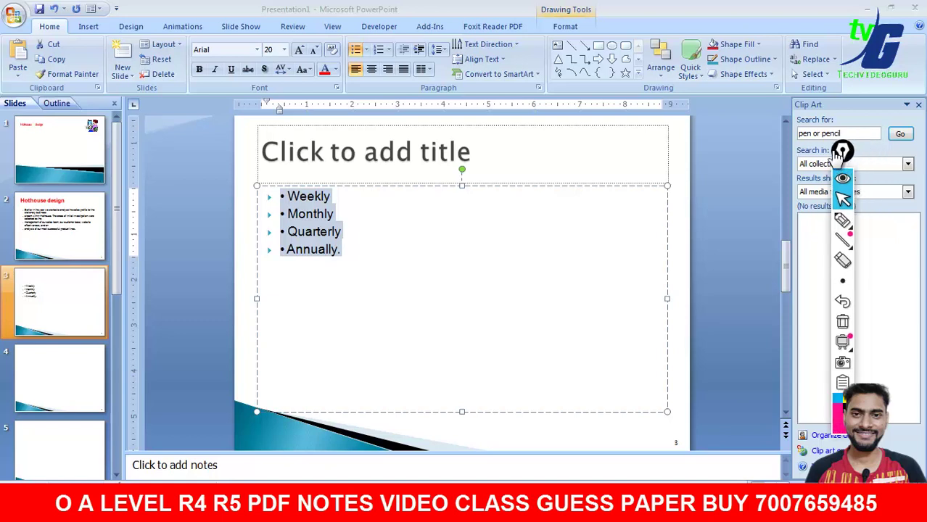
Apply the Bounce entrance effect from Custom Animation to slide 3's four bullets.
{"action": "left_click", "coordinate": [179, 29]}
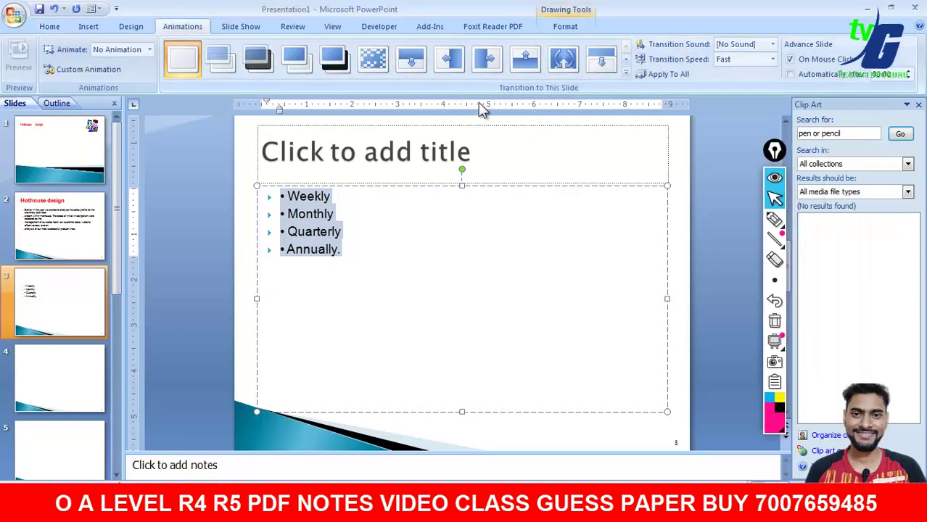
{"action": "left_click", "coordinate": [106, 78]}
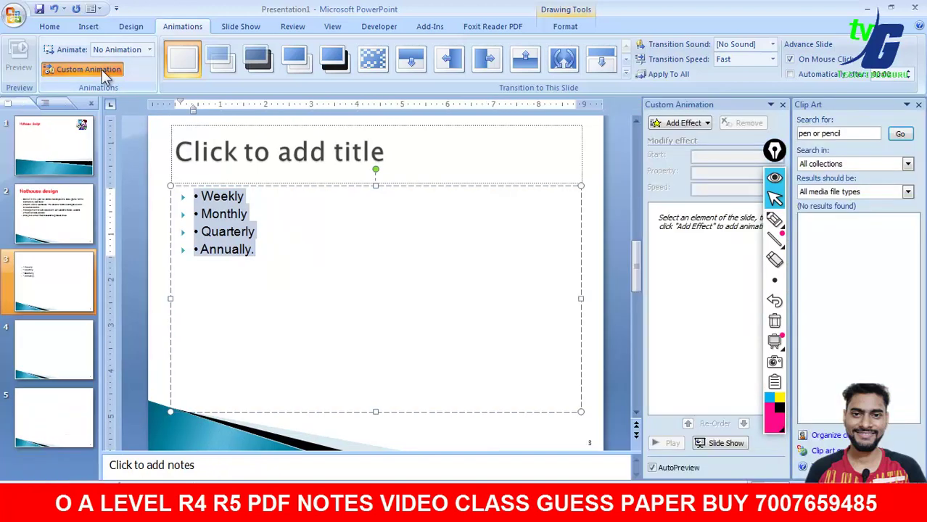
{"action": "left_click", "coordinate": [680, 123]}
{"action": "mouse_move", "coordinate": [665, 138]}
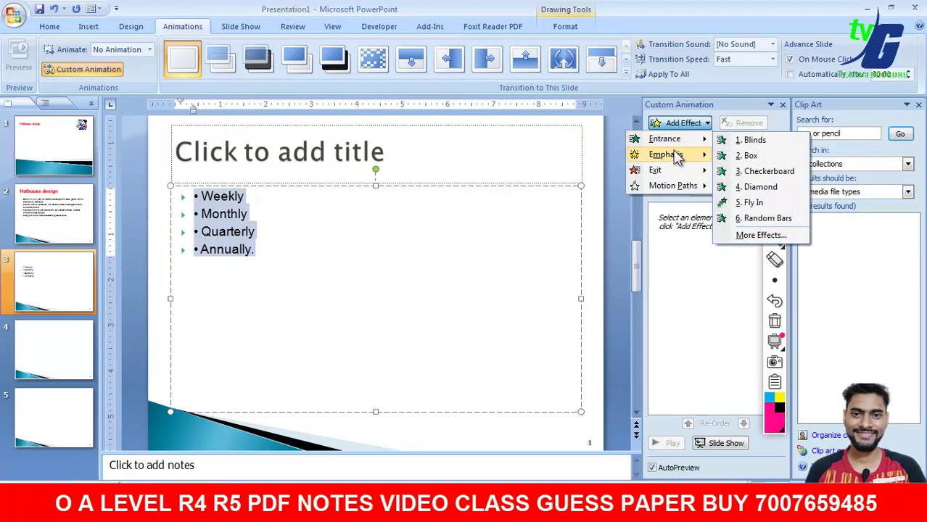
{"action": "left_click", "coordinate": [776, 236]}
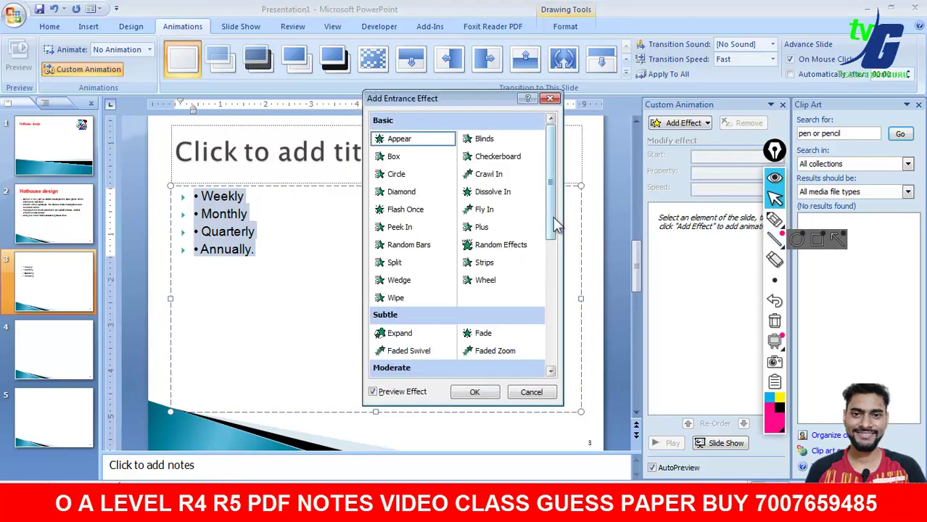
{"action": "mouse_move", "coordinate": [554, 227]}
{"action": "left_mouse_down"}
{"action": "mouse_move", "coordinate": [564, 289]}
{"action": "mouse_move", "coordinate": [556, 314]}
{"action": "left_mouse_up"}
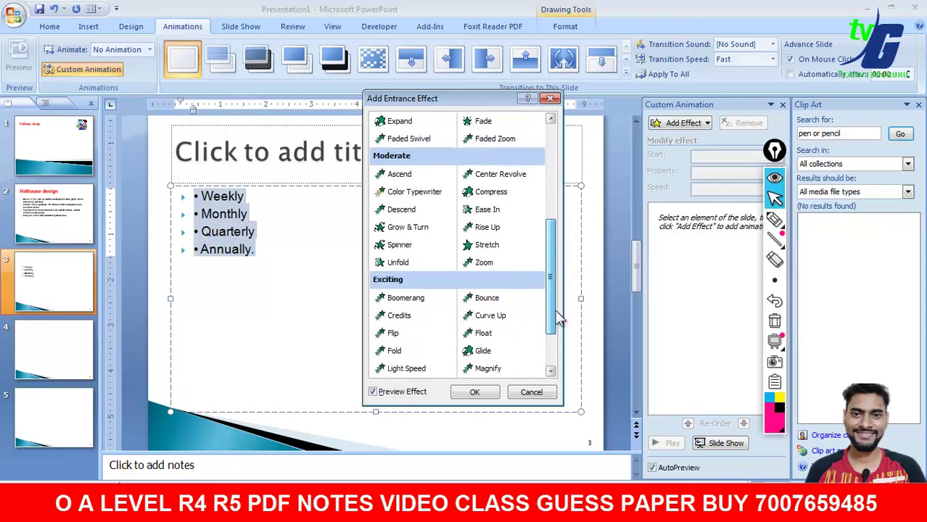
{"action": "left_click", "coordinate": [493, 300]}
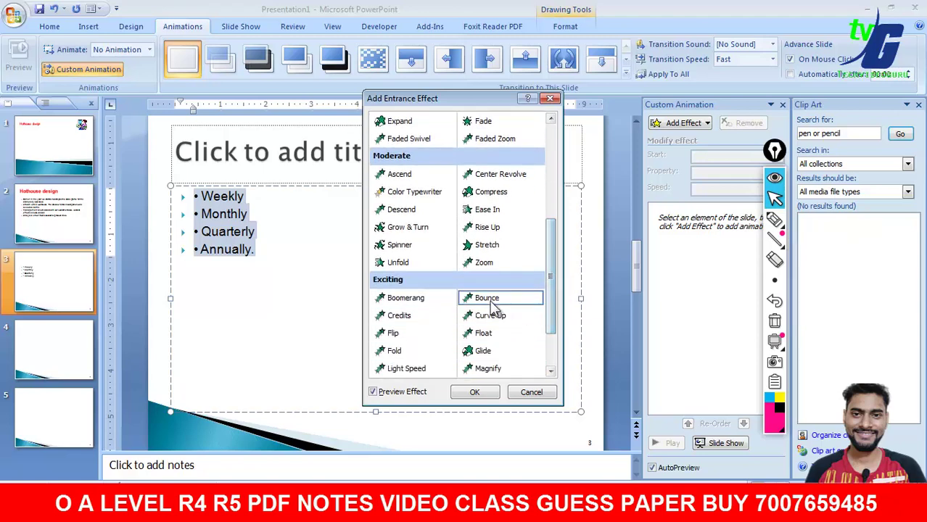
{"action": "left_click", "coordinate": [482, 392]}
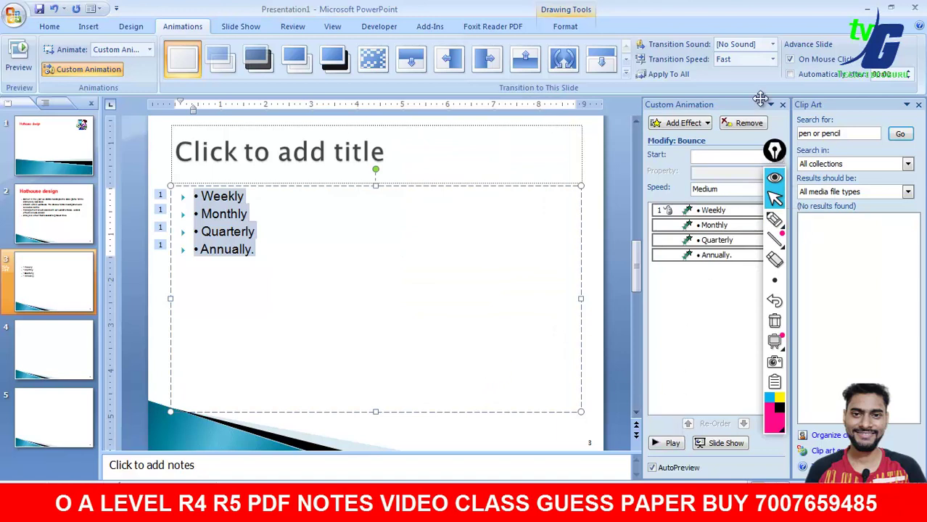
Set the slide transition speed to Slow and preview the animation.
{"action": "left_click", "coordinate": [773, 58]}
{"action": "left_click", "coordinate": [725, 72]}
{"action": "left_click", "coordinate": [672, 444]}
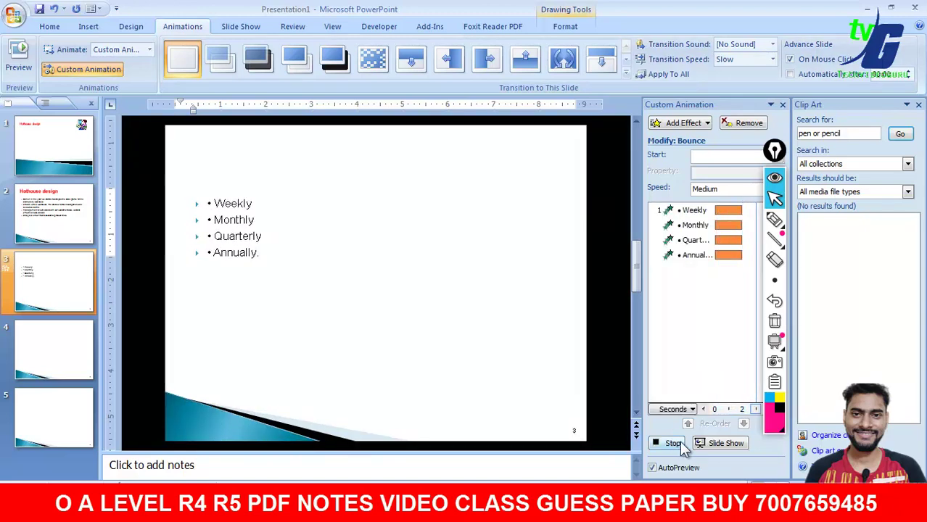
{"action": "left_click", "coordinate": [376, 319]}
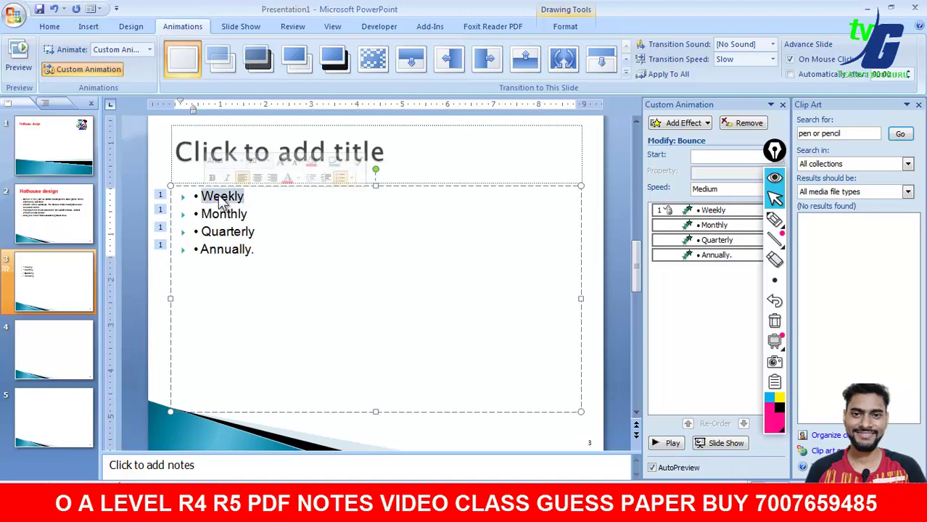
Give the Weekly and Monthly lines their own Bounce entrance.
{"action": "right_click", "coordinate": [222, 201]}
{"action": "left_click", "coordinate": [364, 242]}
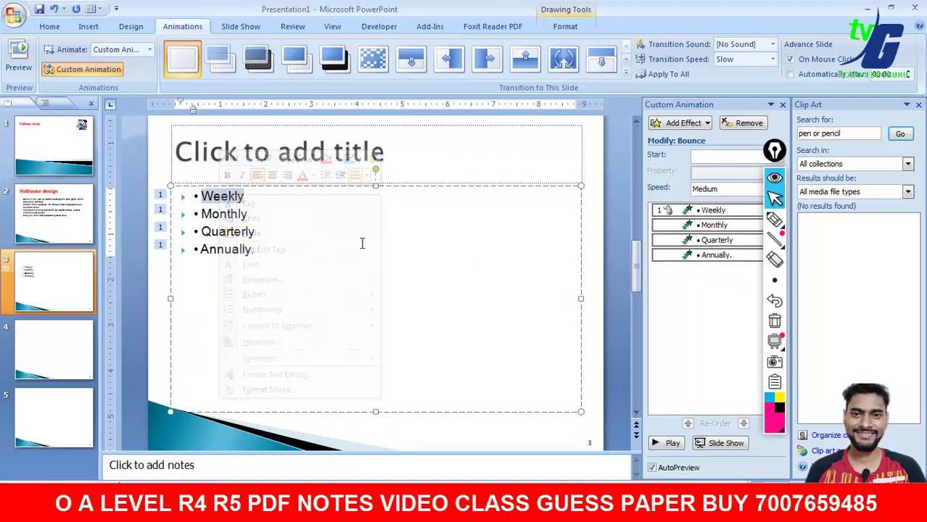
{"action": "left_click_drag", "start_coordinate": [243, 196], "coordinate": [200, 197]}
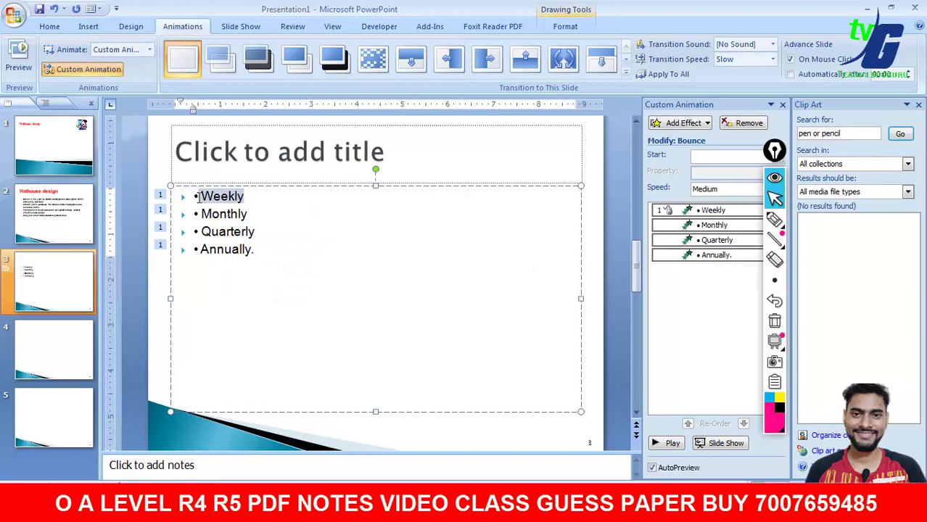
{"action": "left_click", "coordinate": [682, 123]}
{"action": "mouse_move", "coordinate": [665, 138]}
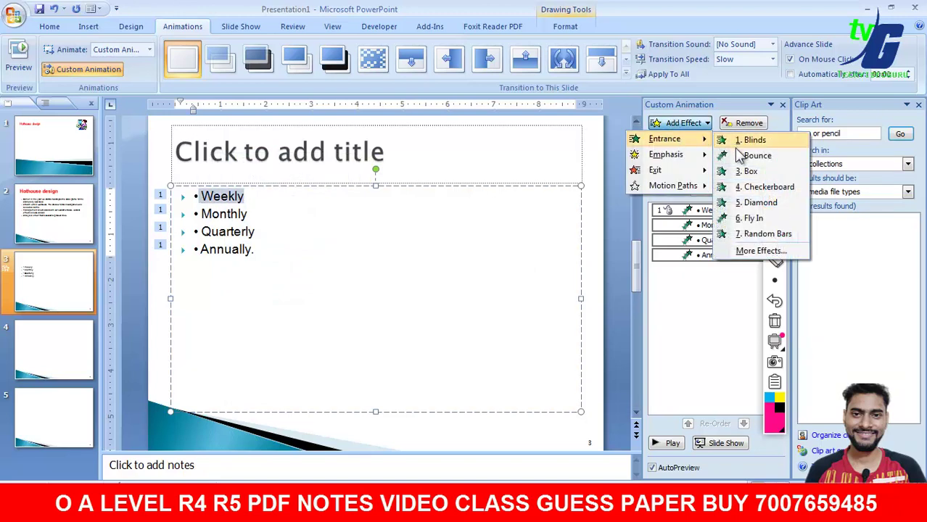
{"action": "left_click", "coordinate": [756, 155]}
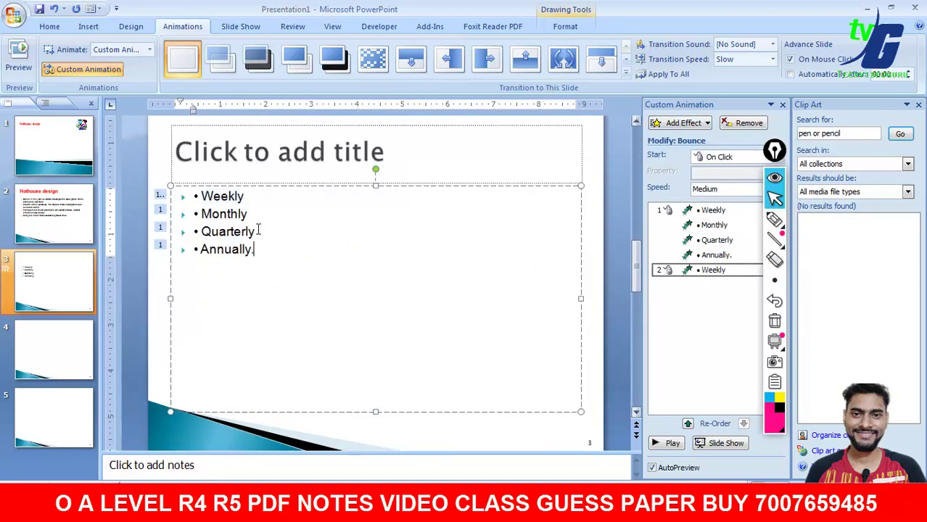
{"action": "left_click_drag", "start_coordinate": [248, 214], "coordinate": [201, 214]}
{"action": "left_click", "coordinate": [685, 124]}
{"action": "mouse_move", "coordinate": [664, 139]}
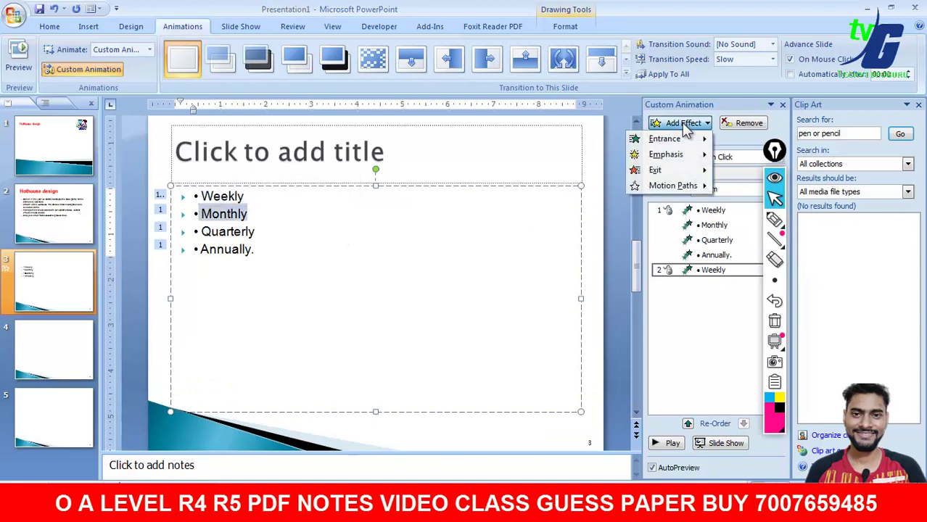
{"action": "left_click", "coordinate": [755, 153]}
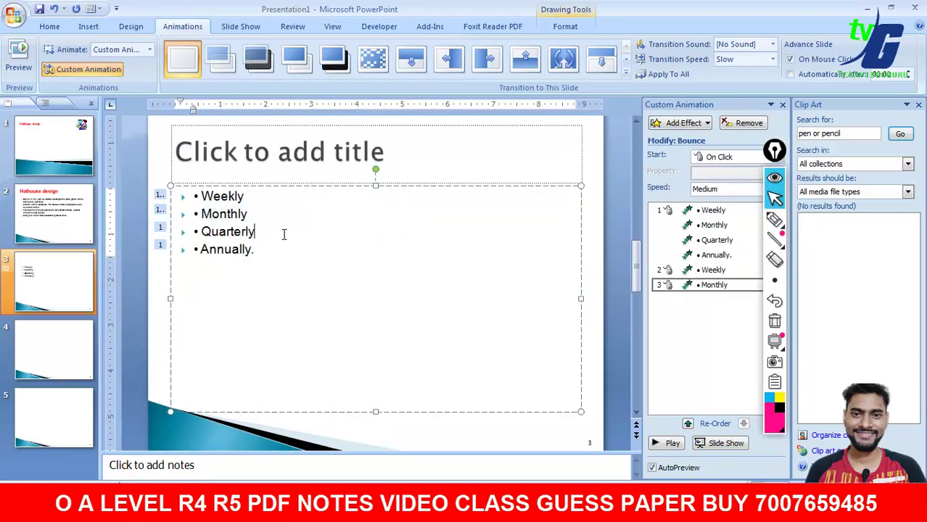
Give the Quarterly and Annually lines their own Bounce entrance.
{"action": "left_click_drag", "start_coordinate": [255, 232], "coordinate": [202, 232]}
{"action": "left_click", "coordinate": [682, 124]}
{"action": "mouse_move", "coordinate": [664, 139]}
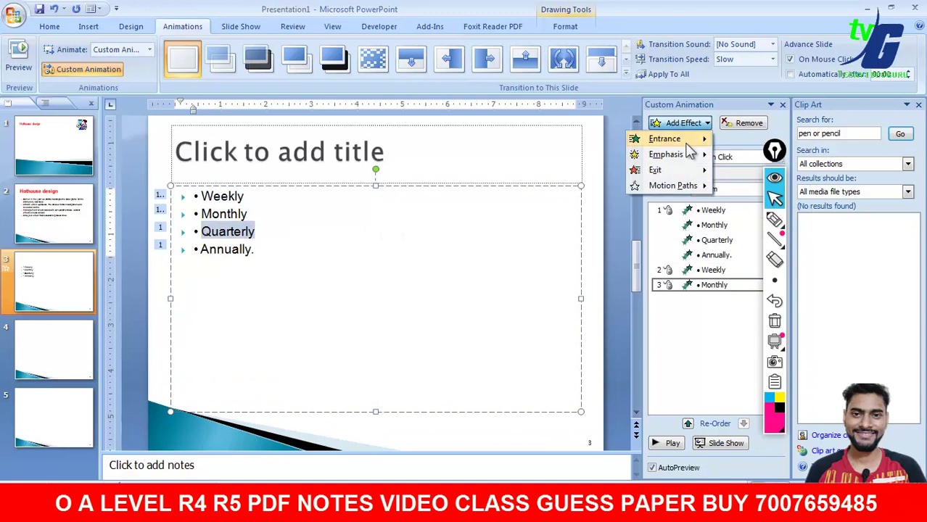
{"action": "left_click", "coordinate": [756, 155]}
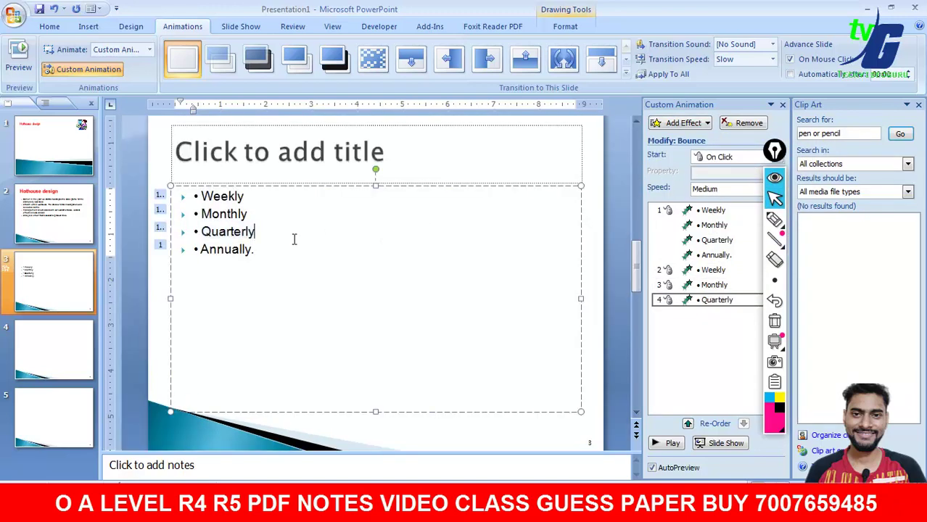
{"action": "double_click", "coordinate": [220, 250]}
{"action": "left_click", "coordinate": [682, 124]}
{"action": "mouse_move", "coordinate": [665, 139]}
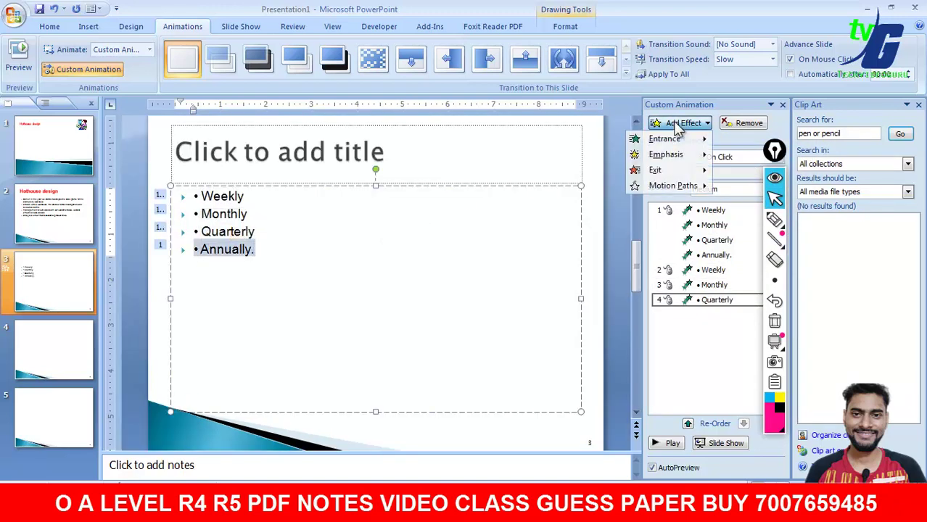
{"action": "left_click", "coordinate": [755, 155]}
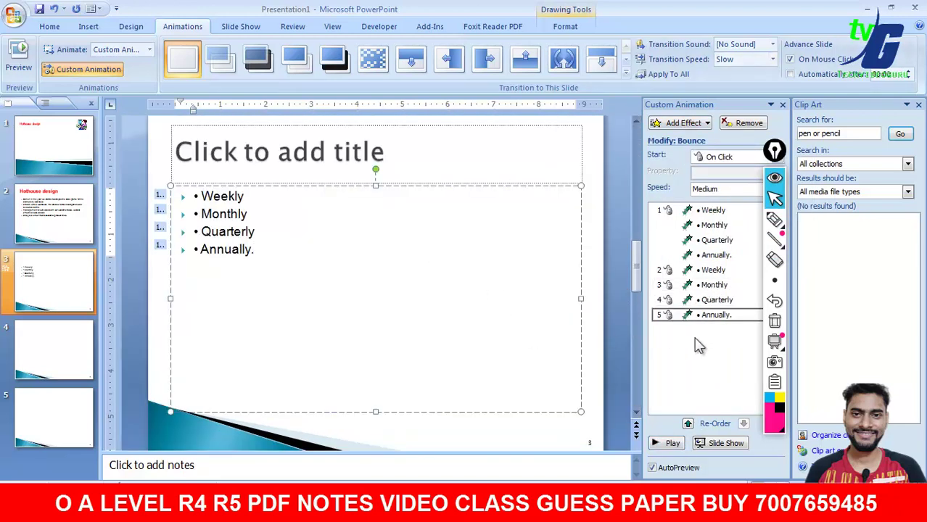
Check the animation entries' timing and preview all the slide's animations.
{"action": "left_click", "coordinate": [712, 210]}
{"action": "left_click", "coordinate": [707, 285]}
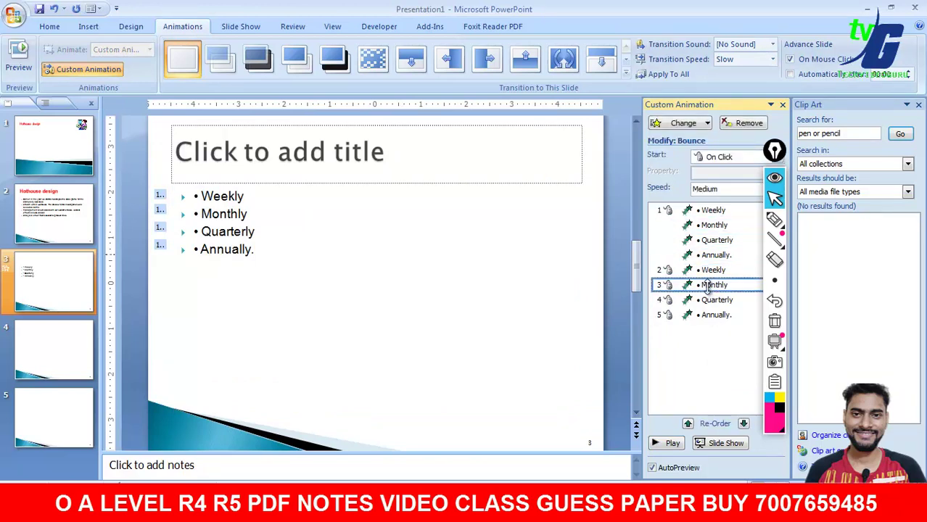
{"action": "left_click", "coordinate": [714, 256]}
{"action": "left_click", "coordinate": [718, 240]}
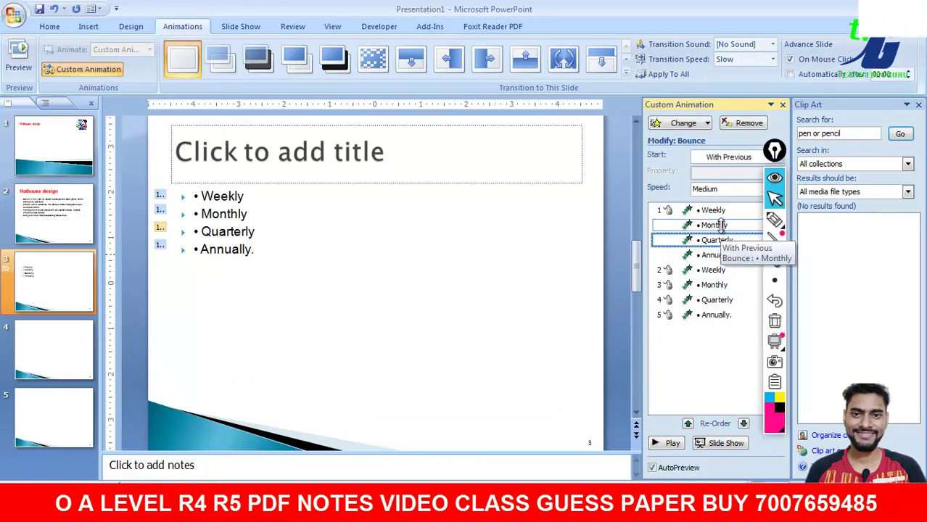
{"action": "left_click", "coordinate": [236, 217]}
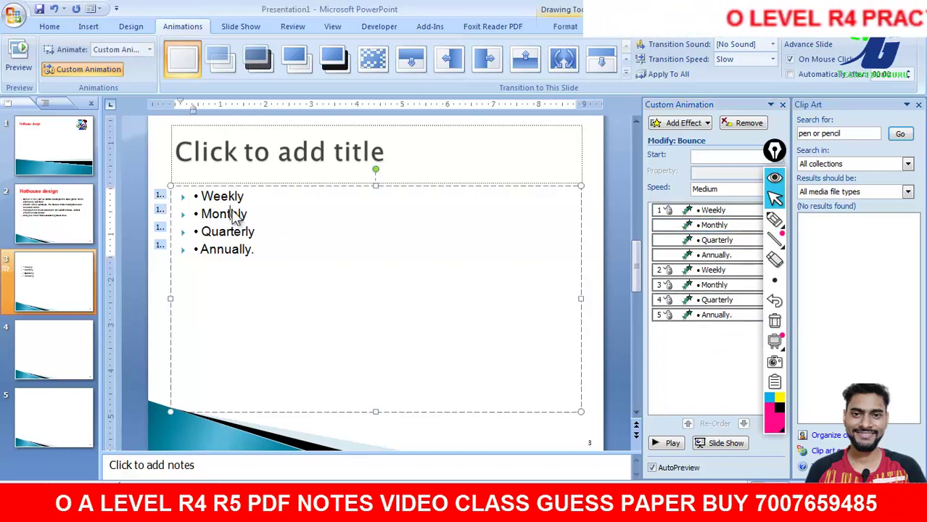
{"action": "left_click", "coordinate": [671, 443]}
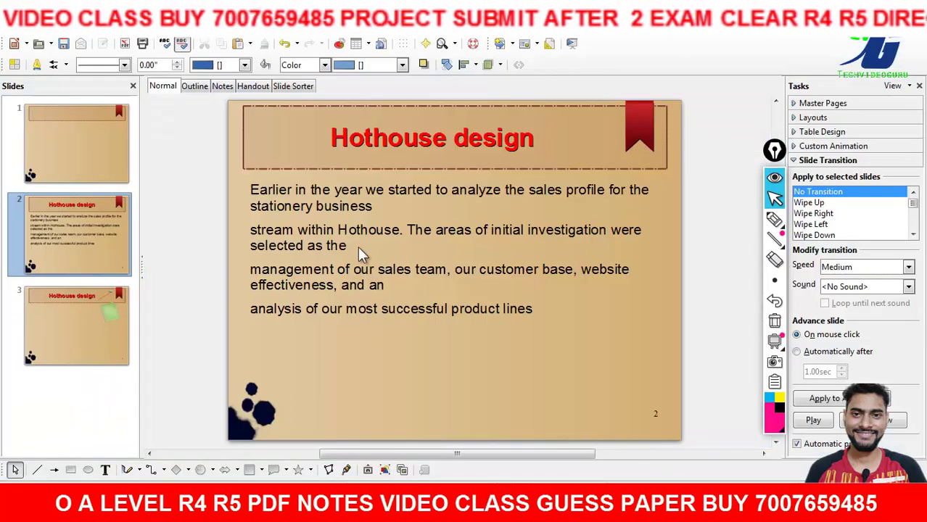
Paste the Weekly, Monthly, Quarterly, Annually list into slide 3's text placeholder and select all lines.
{"action": "left_click", "coordinate": [82, 303]}
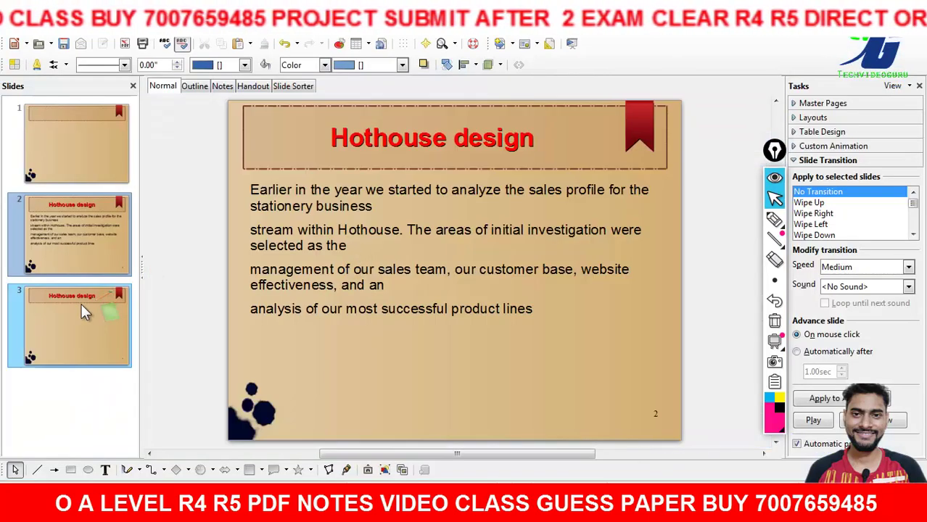
{"action": "right_click", "coordinate": [331, 197]}
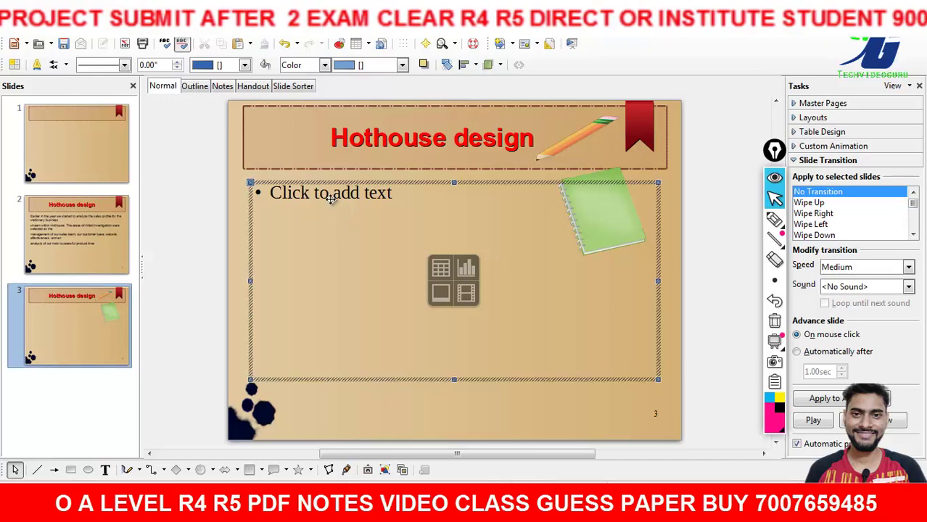
{"action": "right_click", "coordinate": [312, 204]}
{"action": "left_click", "coordinate": [349, 338]}
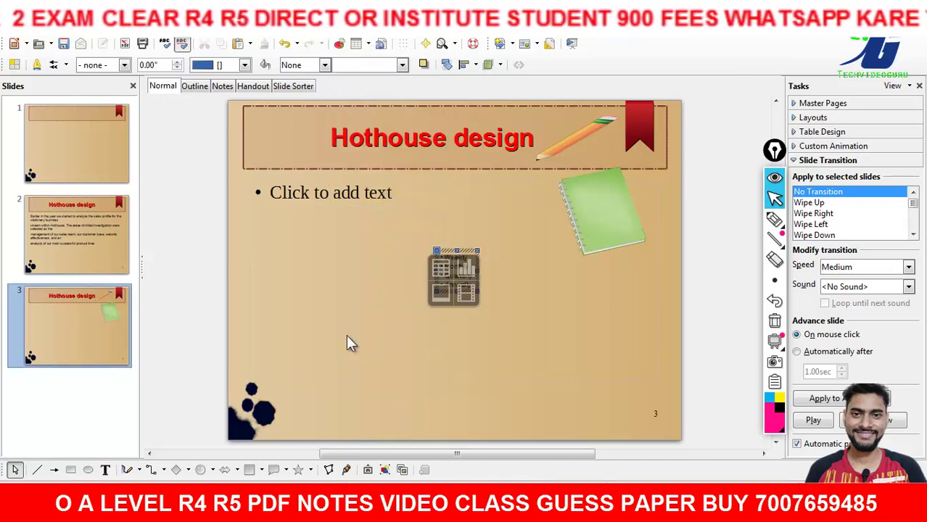
{"action": "left_click", "coordinate": [314, 197]}
{"action": "right_click", "coordinate": [314, 197]}
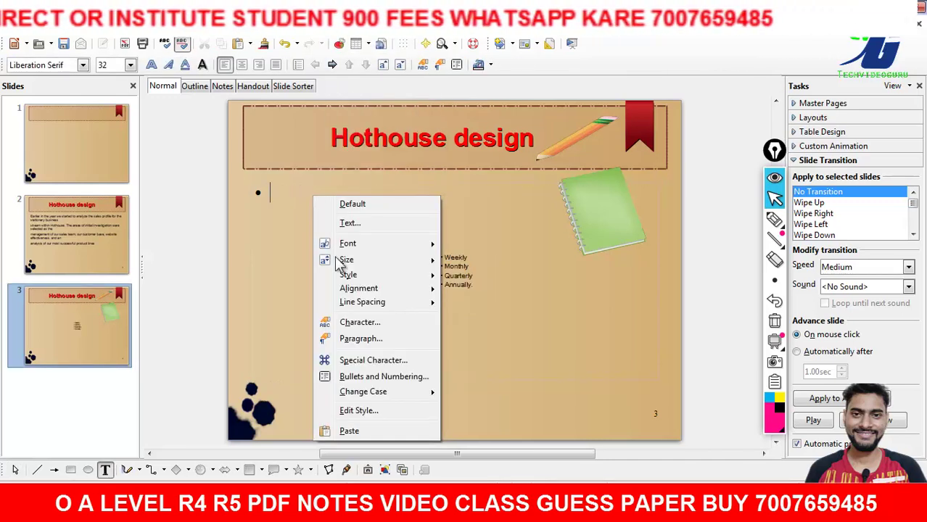
{"action": "left_click", "coordinate": [348, 429]}
{"action": "left_click", "coordinate": [264, 209]}
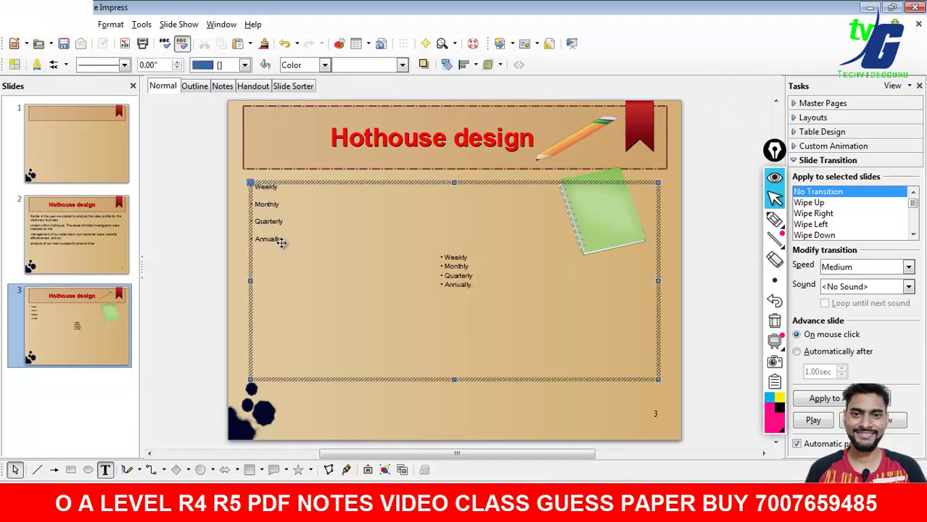
{"action": "triple_click", "coordinate": [282, 239]}
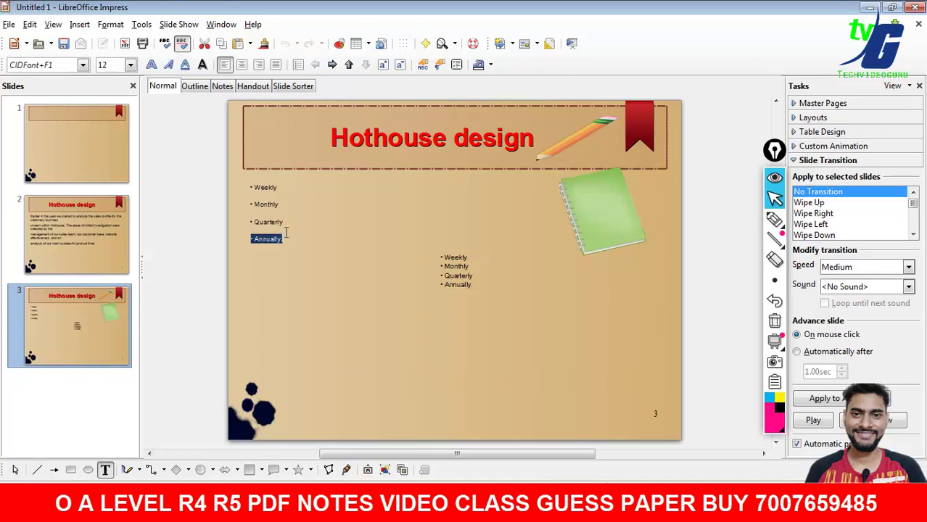
{"action": "key", "text": "ctrl+a"}
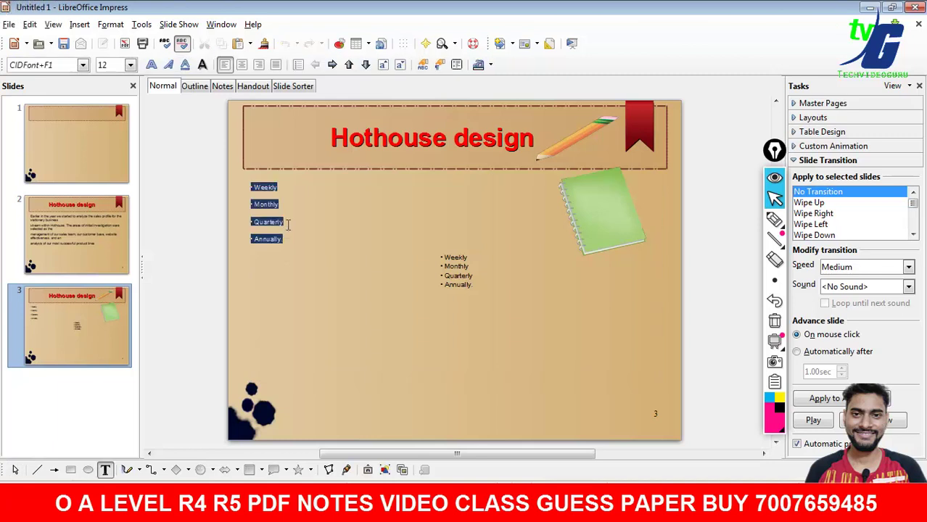
{"action": "left_click_drag", "start_coordinate": [781, 163], "coordinate": [760, 161]}
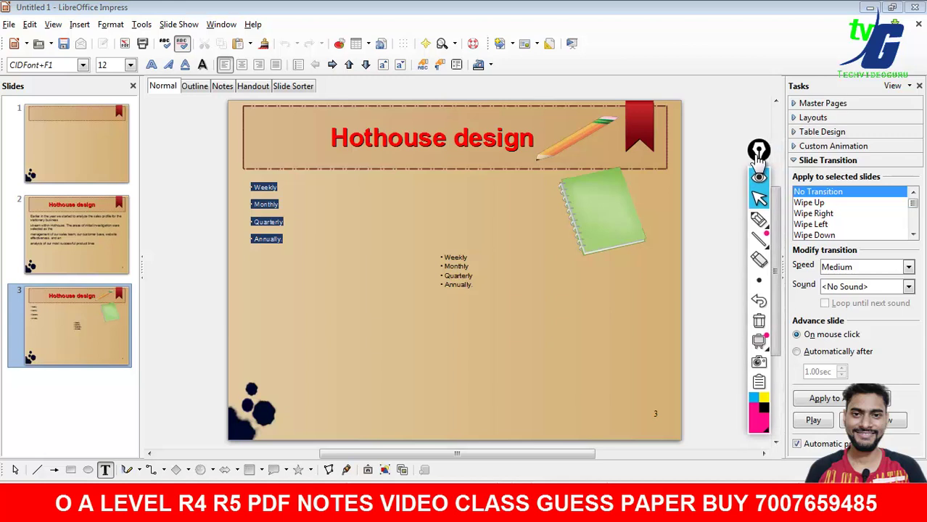
Give slide 3 an Uncover Up transition at Slow speed.
{"action": "left_click", "coordinate": [913, 234]}
{"action": "left_click", "coordinate": [913, 235]}
{"action": "left_click", "coordinate": [913, 234]}
{"action": "left_click", "coordinate": [913, 234]}
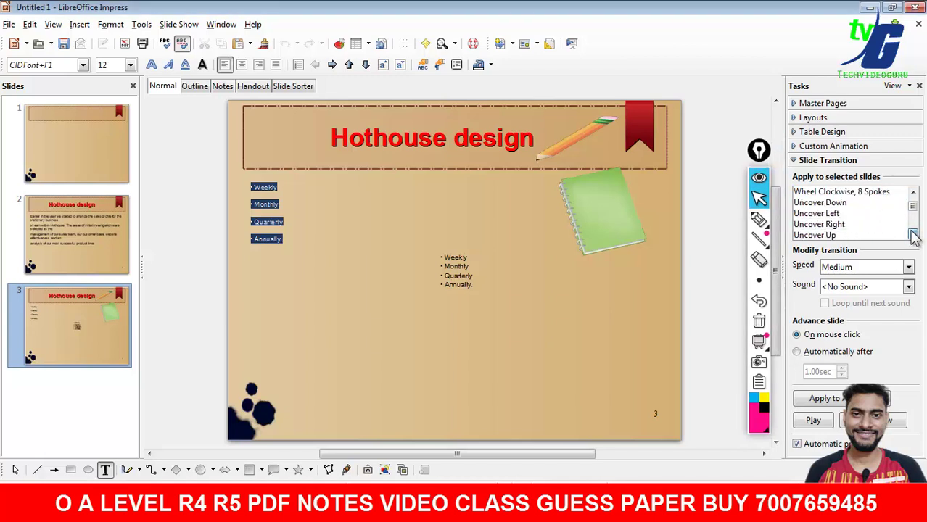
{"action": "left_click", "coordinate": [913, 234]}
{"action": "left_click", "coordinate": [913, 234]}
{"action": "left_click", "coordinate": [909, 268]}
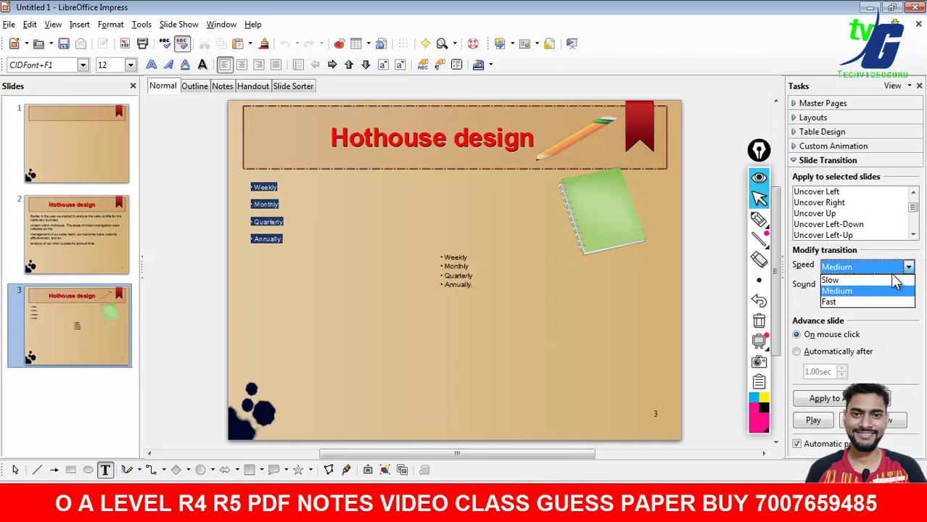
{"action": "left_click", "coordinate": [883, 277]}
{"action": "left_click", "coordinate": [827, 214]}
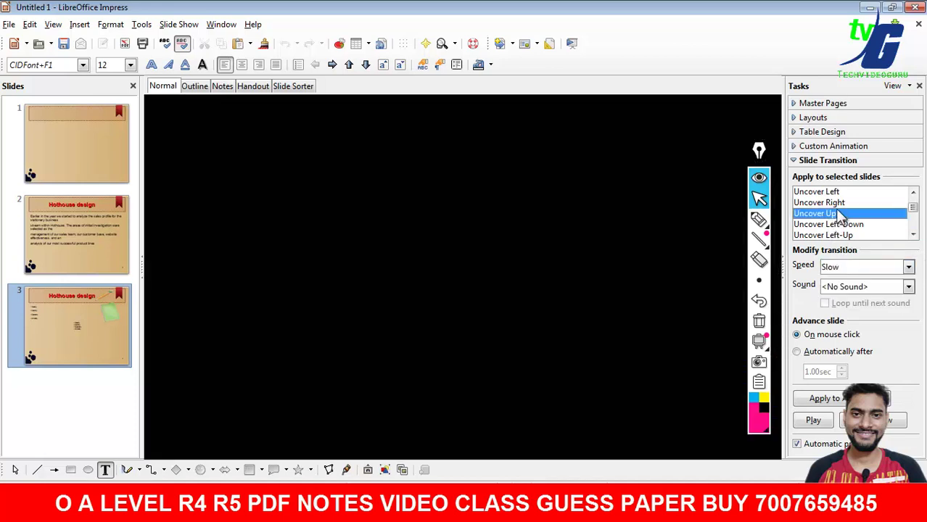
Add a Bounce entrance animation to the bullet list.
{"action": "left_click", "coordinate": [805, 146]}
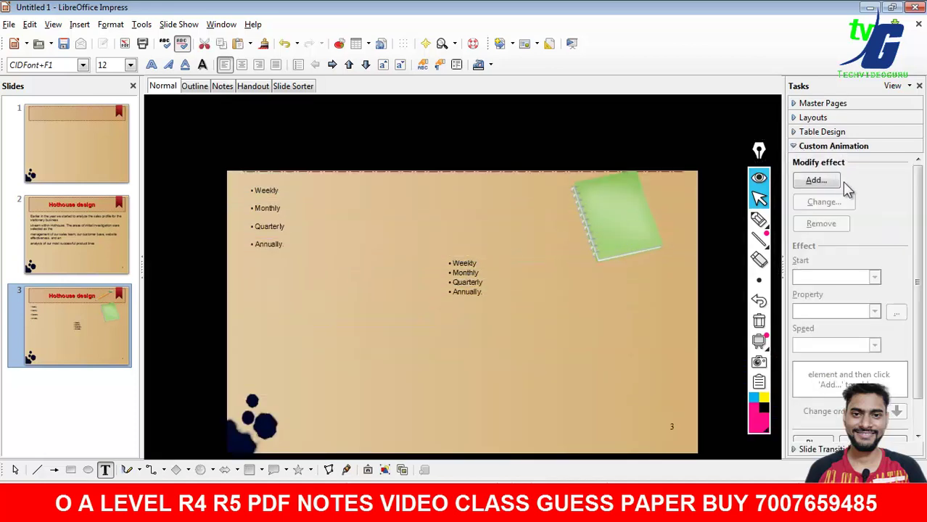
{"action": "left_click", "coordinate": [839, 181]}
{"action": "left_click_drag", "start_coordinate": [758, 151], "coordinate": [625, 159]}
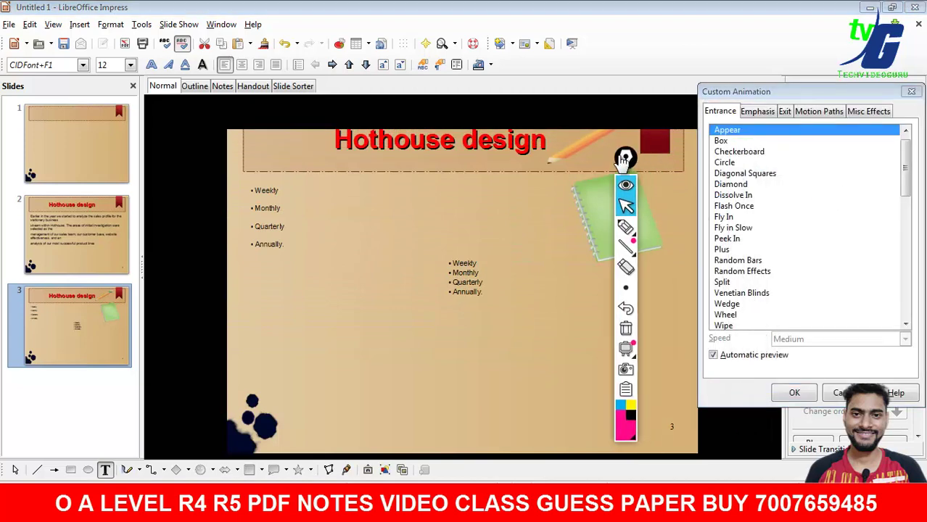
{"action": "left_click", "coordinate": [827, 230]}
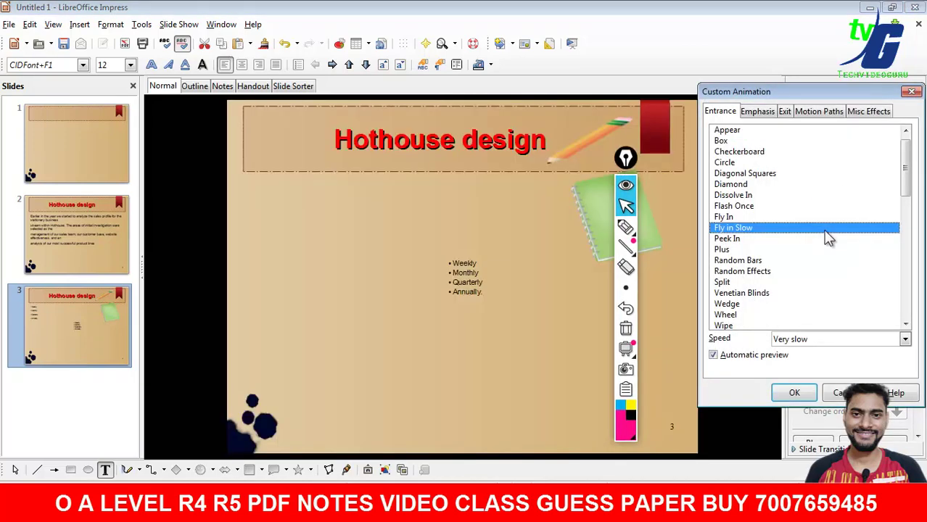
{"action": "scroll", "coordinate": [828, 237], "scroll_direction": "down", "scroll_amount": 2}
{"action": "scroll", "coordinate": [753, 228], "scroll_direction": "down", "scroll_amount": 3}
{"action": "left_click", "coordinate": [729, 196]}
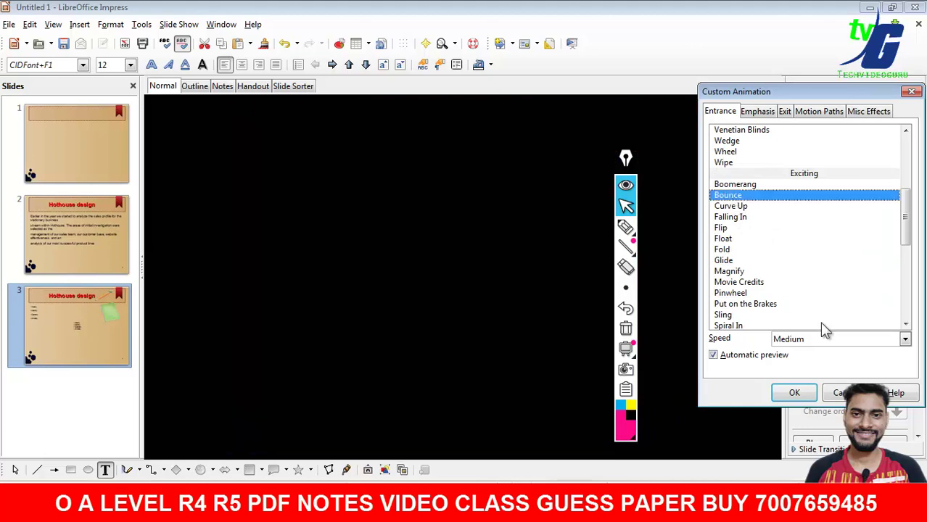
{"action": "left_click", "coordinate": [798, 394]}
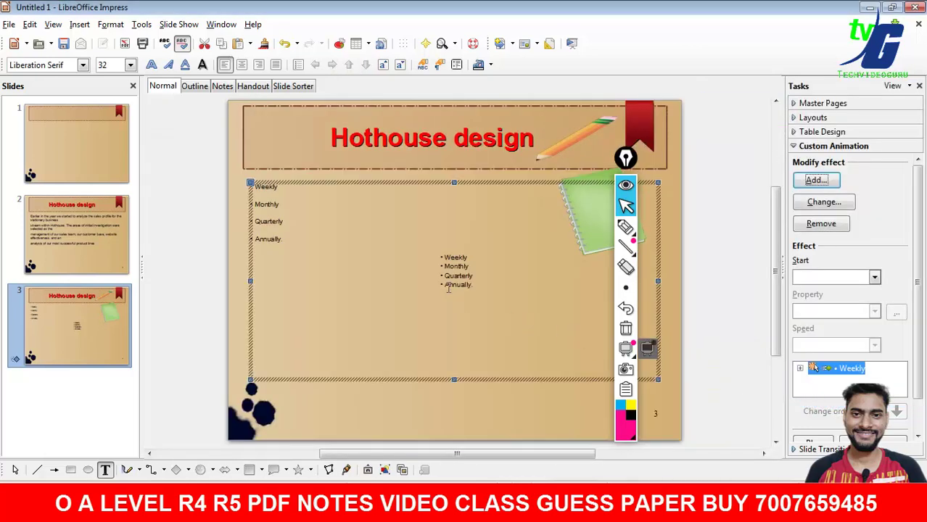
Move the bullet list onto a new slide 4 with Ctrl+X, Ctrl+M and Ctrl+V.
{"action": "key", "text": "ctrl+x"}
{"action": "key", "text": "ctrl+m"}
{"action": "key", "text": "ctrl+v"}
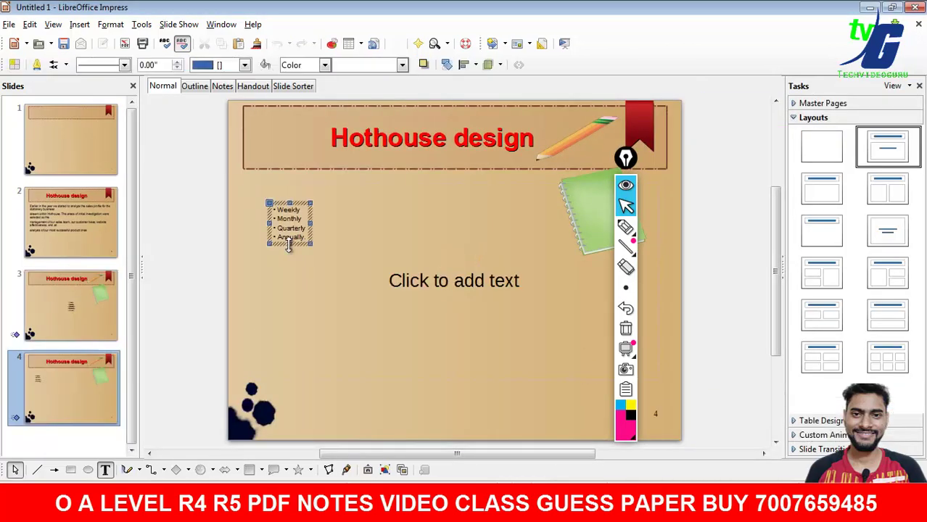
Replace the loose list box with the Weekly–Annually list pasted into slide 4's content placeholder, then select its text.
{"action": "key", "text": "Delete"}
{"action": "left_click", "coordinate": [440, 281]}
{"action": "key", "text": "ctrl+v"}
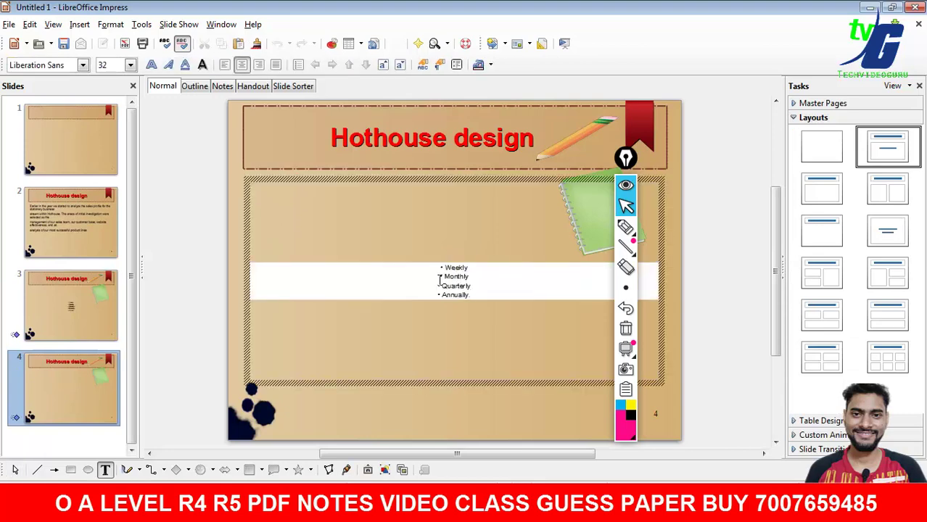
{"action": "left_click", "coordinate": [432, 307]}
{"action": "left_click", "coordinate": [450, 296]}
{"action": "left_click", "coordinate": [457, 276]}
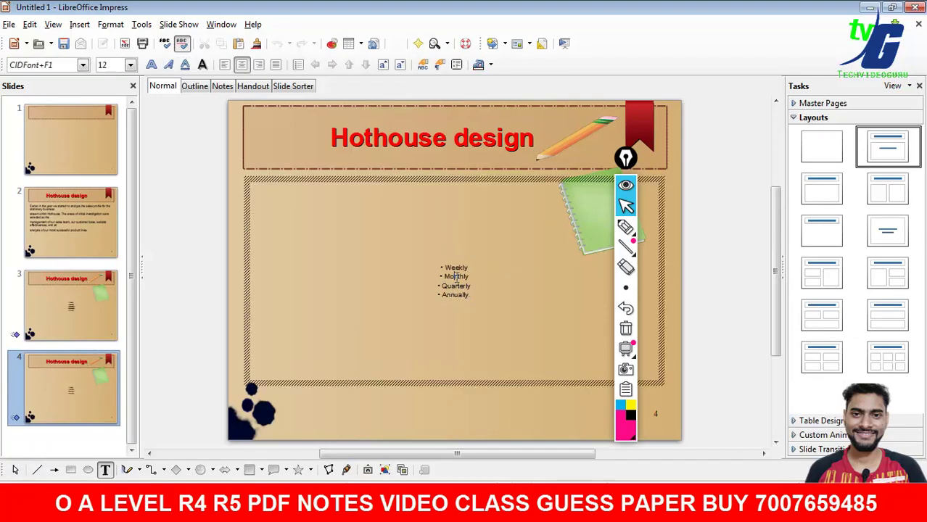
{"action": "key", "text": "ctrl+a"}
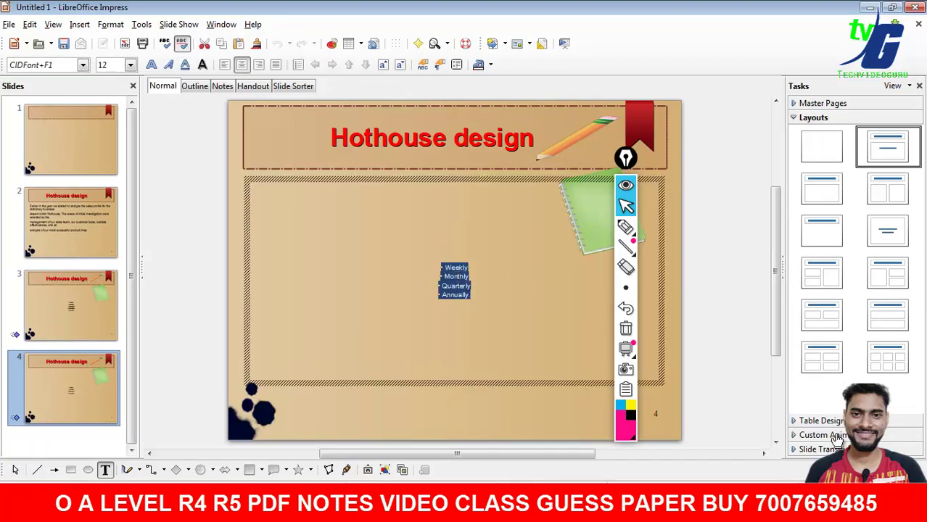
Give the selected list a Bounce entrance animation at Slow speed and preview it.
{"action": "left_click", "coordinate": [827, 435]}
{"action": "left_click", "coordinate": [815, 164]}
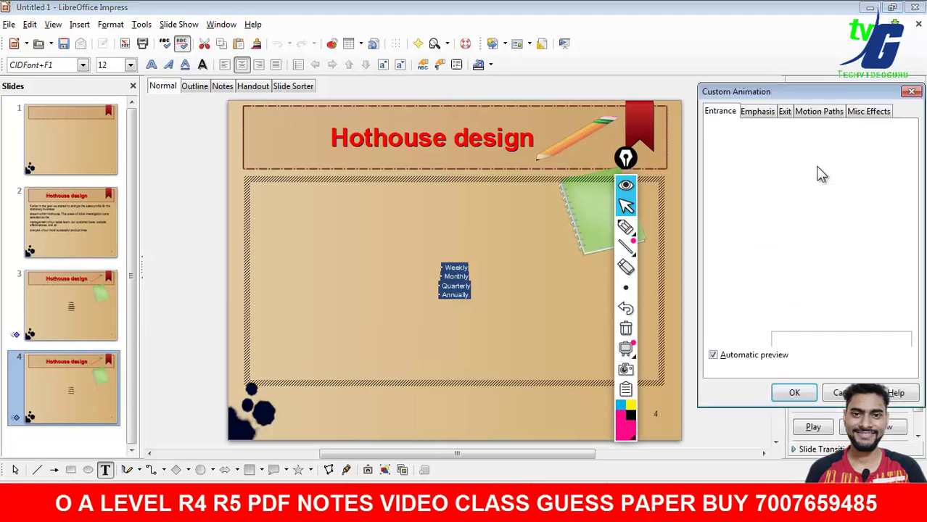
{"action": "scroll", "coordinate": [803, 225], "scroll_direction": "down", "scroll_amount": 4}
{"action": "left_click", "coordinate": [754, 228]}
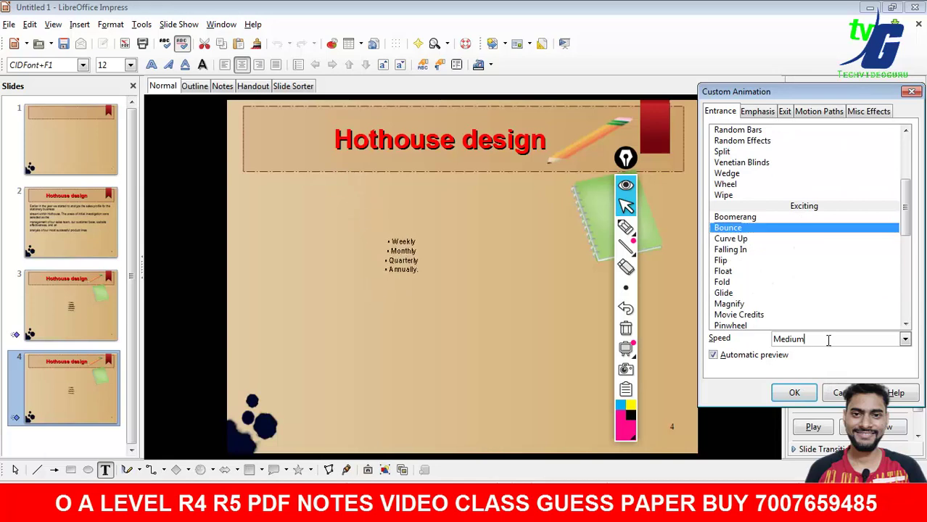
{"action": "left_click", "coordinate": [905, 339]}
{"action": "left_click", "coordinate": [833, 362]}
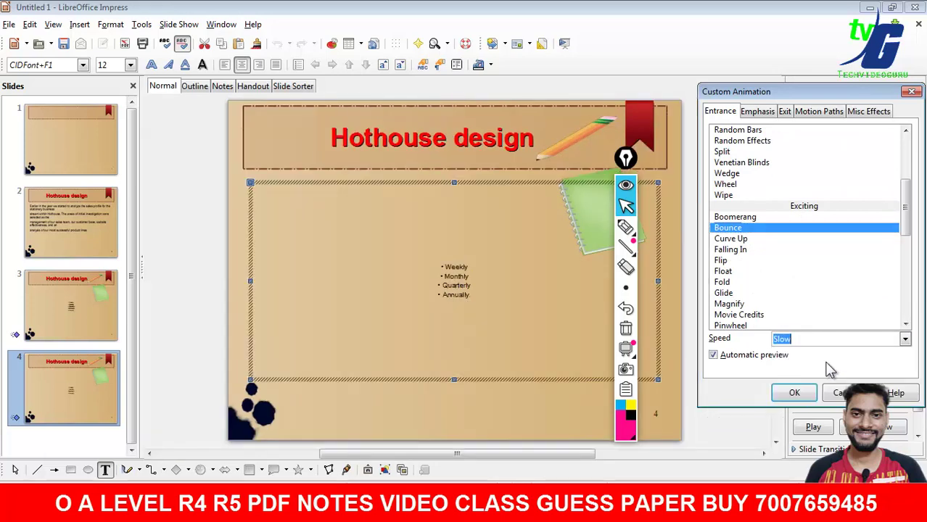
{"action": "left_click", "coordinate": [795, 393]}
{"action": "left_click", "coordinate": [811, 428]}
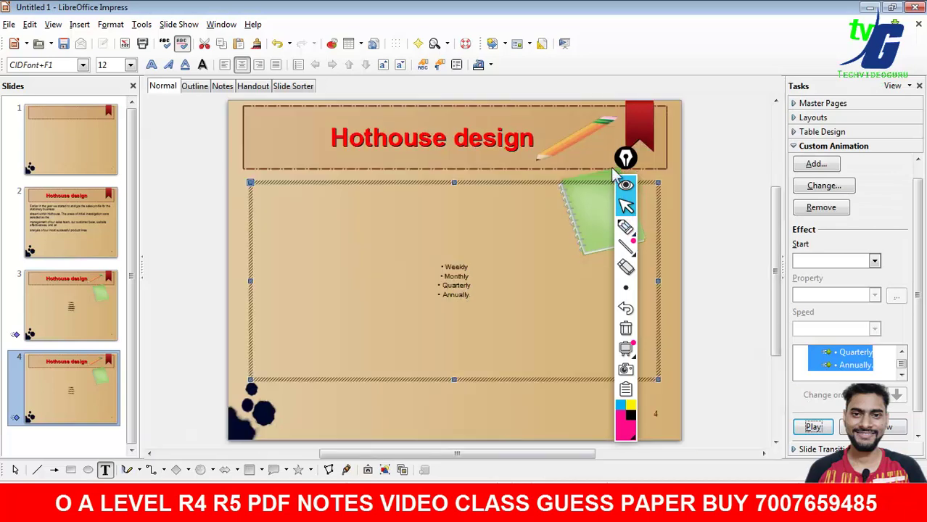
{"action": "left_click_drag", "start_coordinate": [615, 174], "coordinate": [716, 168]}
In Adobe Reader, scroll to the Telephone Analysis exercise and highlight its first-slide title instruction.
{"action": "key", "text": "alt+Tab"}
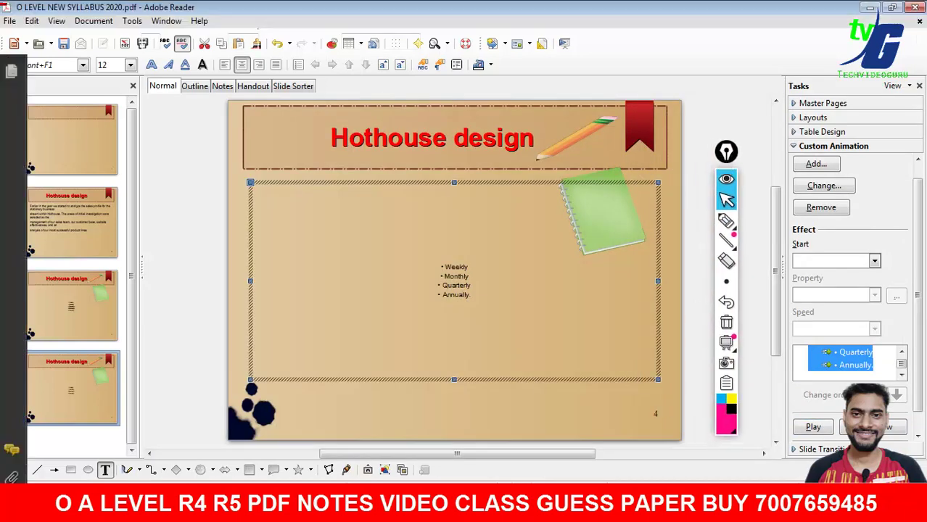
{"action": "left_click", "coordinate": [397, 262]}
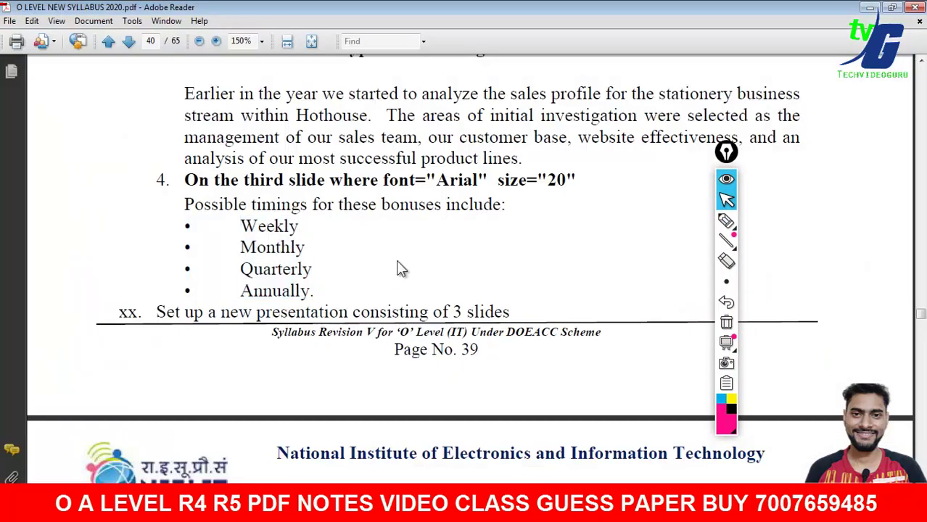
{"action": "scroll", "coordinate": [397, 262], "scroll_direction": "down", "scroll_amount": 2}
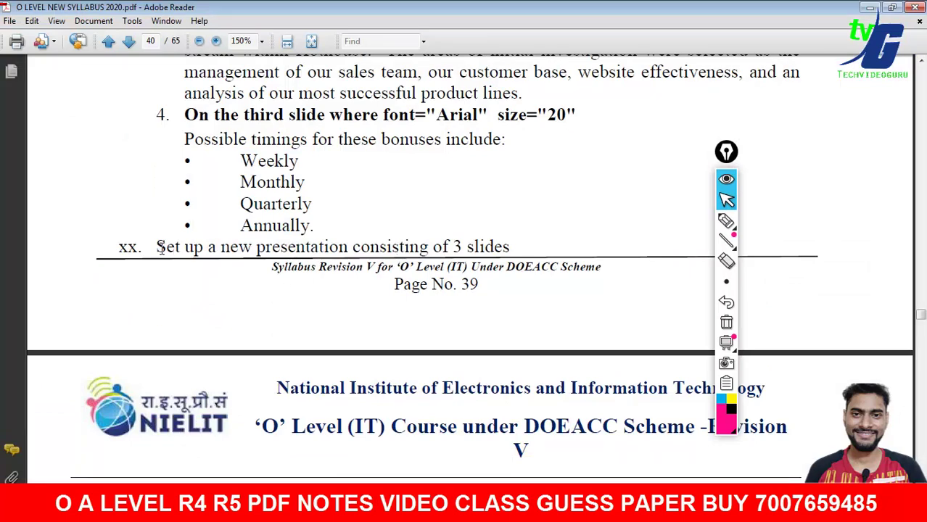
{"action": "scroll", "coordinate": [241, 273], "scroll_direction": "down", "scroll_amount": 3}
{"action": "scroll", "coordinate": [241, 273], "scroll_direction": "down", "scroll_amount": 3}
{"action": "scroll", "coordinate": [241, 273], "scroll_direction": "down", "scroll_amount": 5}
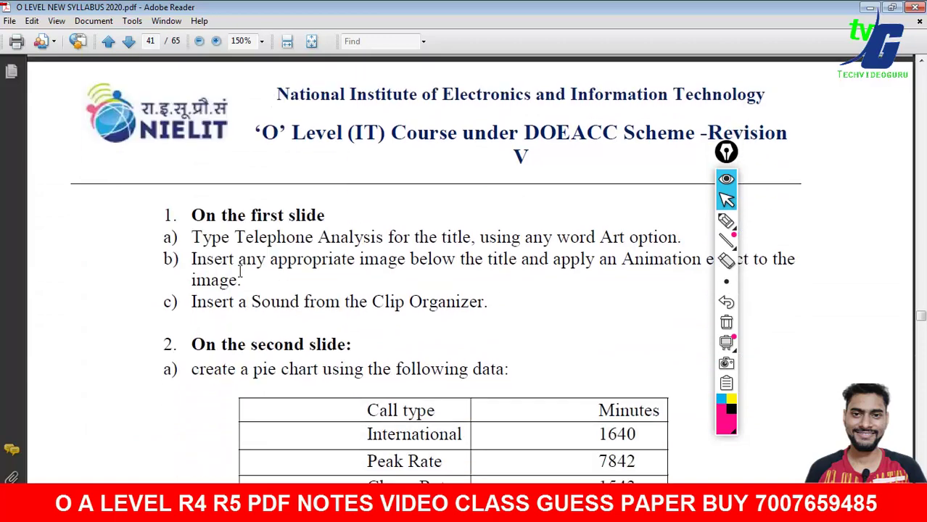
{"action": "scroll", "coordinate": [241, 273], "scroll_direction": "down", "scroll_amount": 3}
{"action": "scroll", "coordinate": [240, 272], "scroll_direction": "up", "scroll_amount": 2}
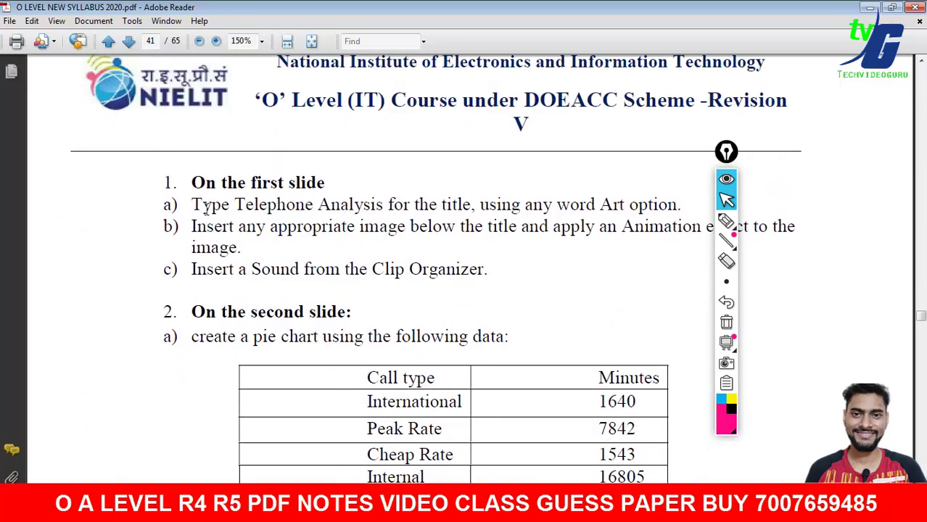
{"action": "mouse_move", "coordinate": [206, 209]}
{"action": "left_mouse_down"}
{"action": "mouse_move", "coordinate": [515, 196]}
{"action": "mouse_move", "coordinate": [651, 203]}
{"action": "left_mouse_up"}
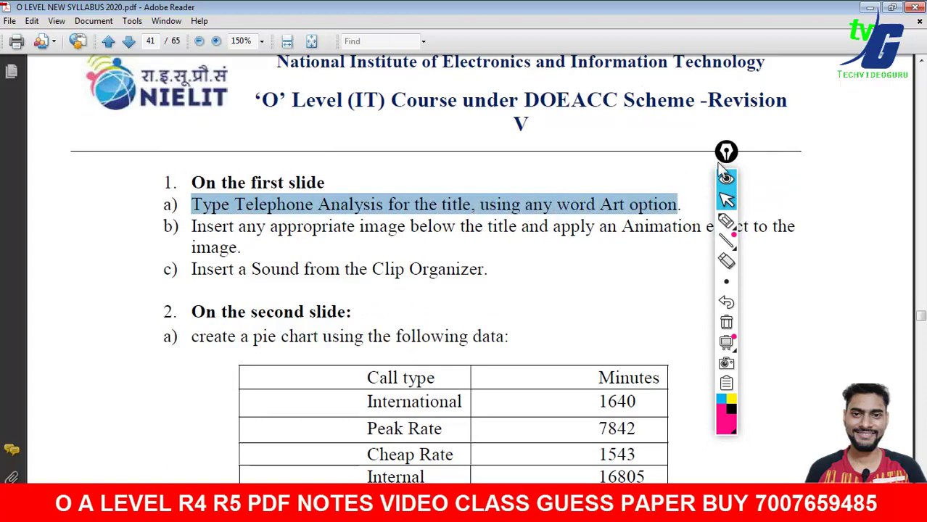
{"action": "left_click_drag", "start_coordinate": [720, 167], "coordinate": [776, 168]}
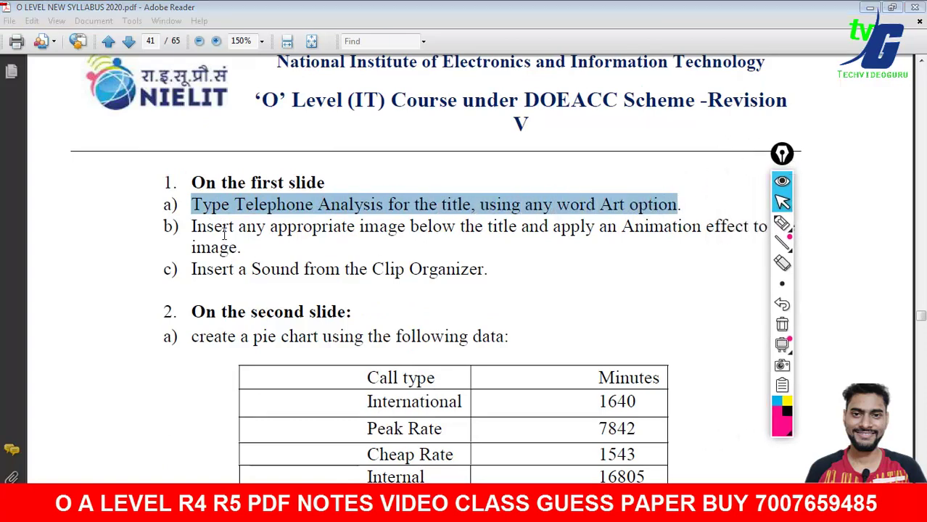
{"action": "left_click", "coordinate": [537, 253]}
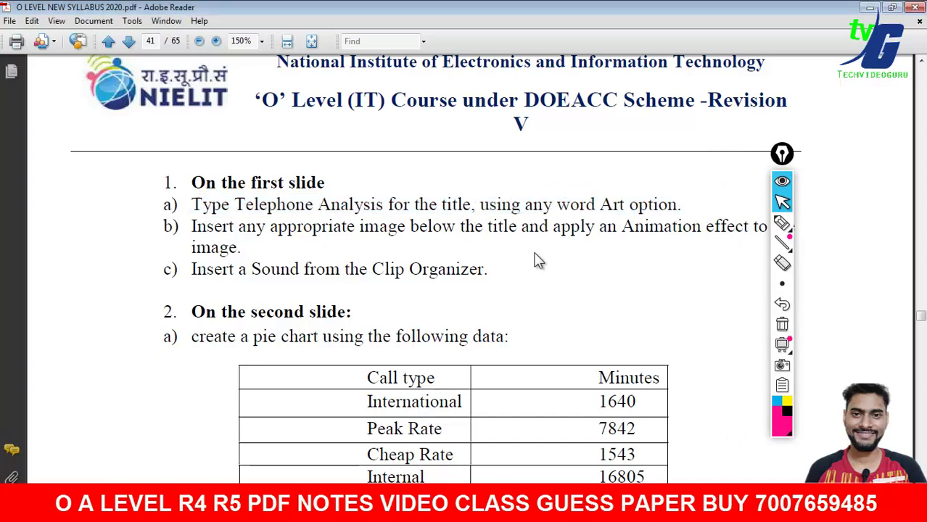
{"action": "scroll", "coordinate": [535, 253], "scroll_direction": "down", "scroll_amount": 1}
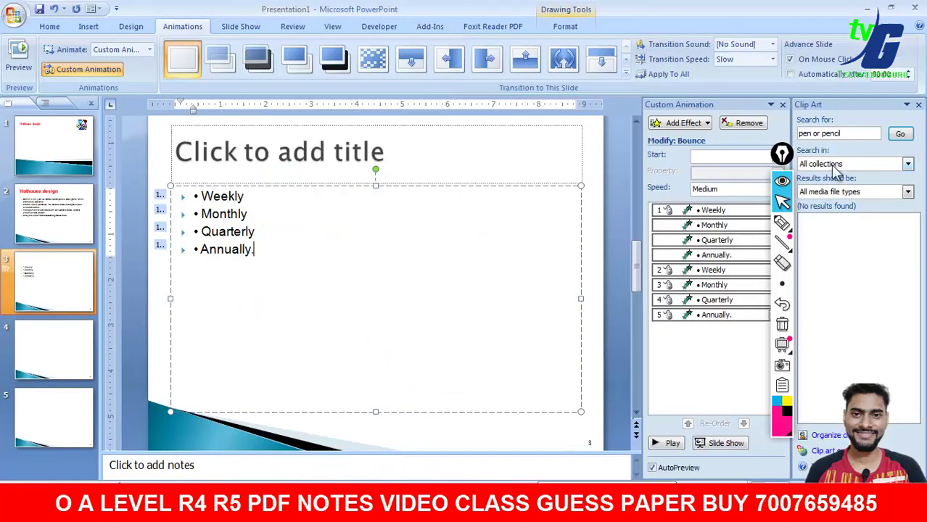
Close the Custom Animation and Clip Art panes and leave the transition sound at [No Sound].
{"action": "left_click", "coordinate": [781, 104]}
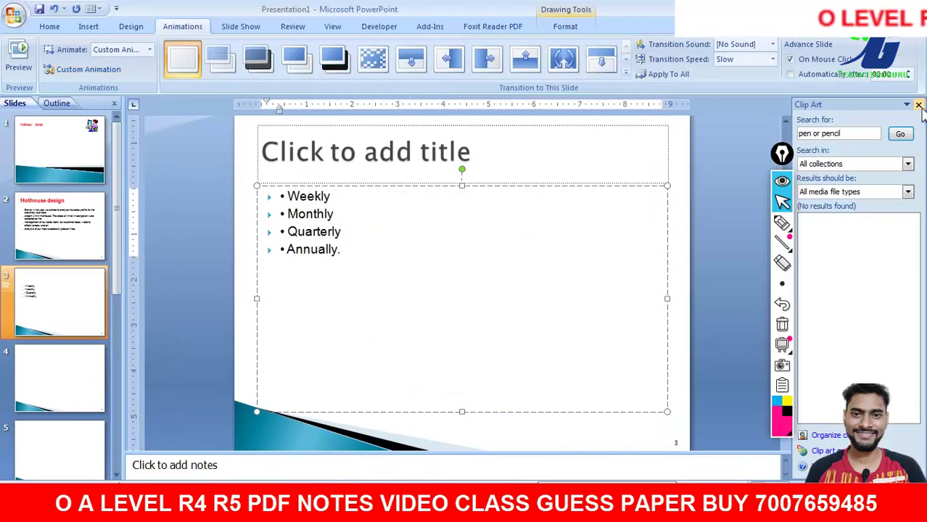
{"action": "left_click", "coordinate": [918, 104]}
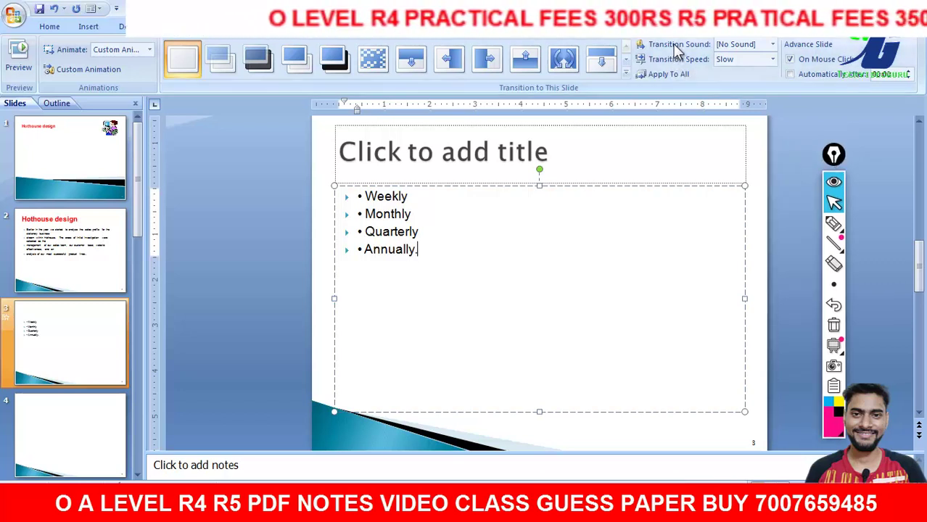
{"action": "left_click", "coordinate": [772, 44]}
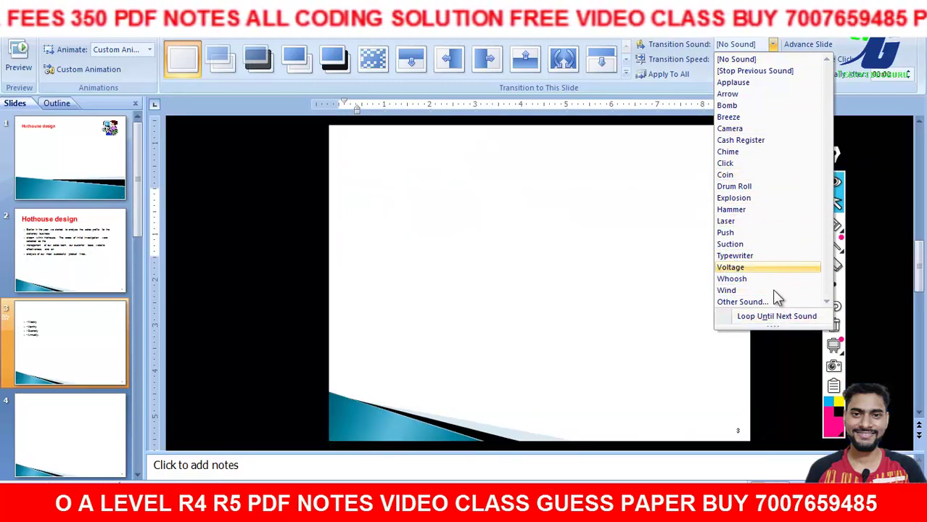
{"action": "left_click", "coordinate": [653, 324]}
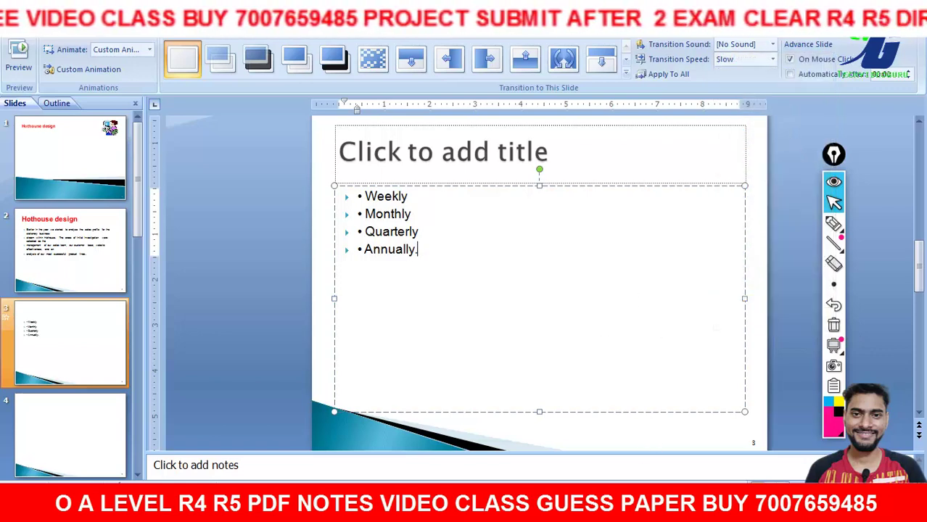
{"action": "key", "text": "alt+Tab"}
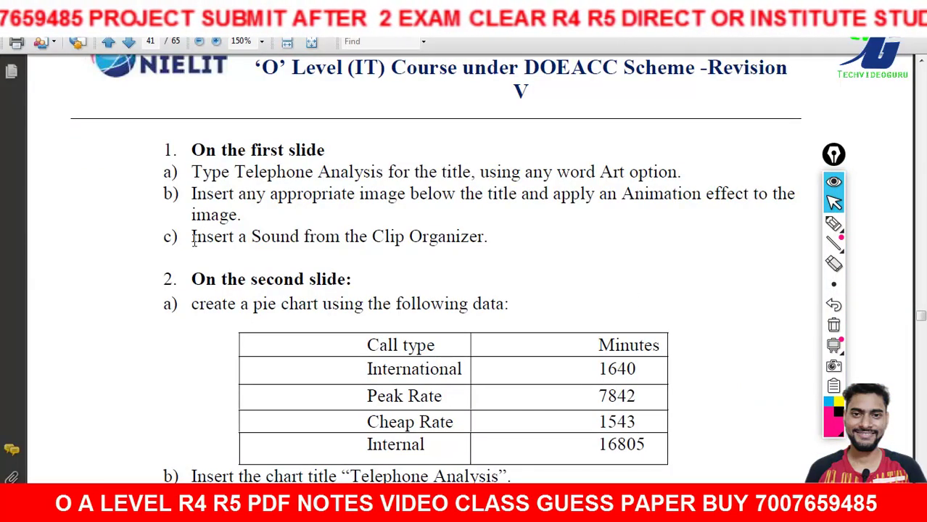
Highlight the Clip Organizer sound step, the second-slide pie chart instruction and the Call type / Minutes table.
{"action": "left_click_drag", "start_coordinate": [192, 236], "coordinate": [484, 236]}
{"action": "scroll", "coordinate": [428, 268], "scroll_direction": "down", "scroll_amount": 3}
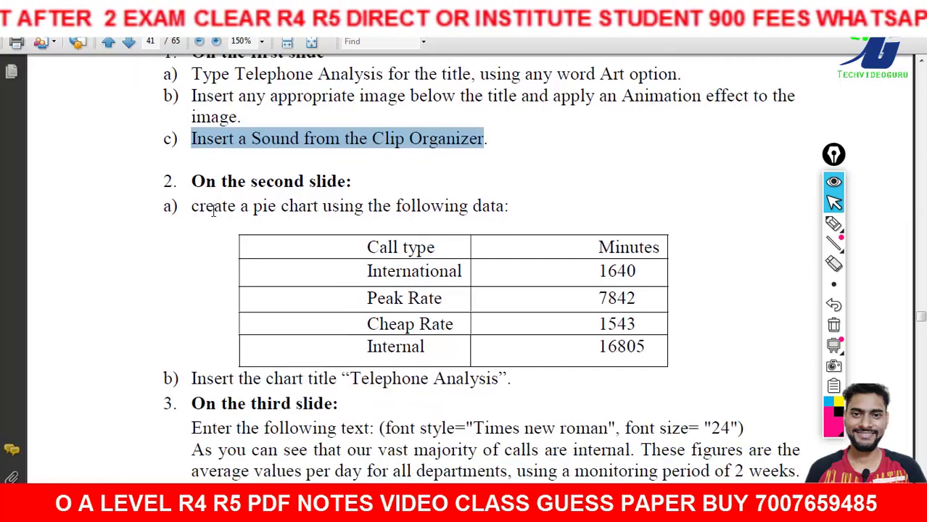
{"action": "left_click_drag", "start_coordinate": [192, 206], "coordinate": [508, 206]}
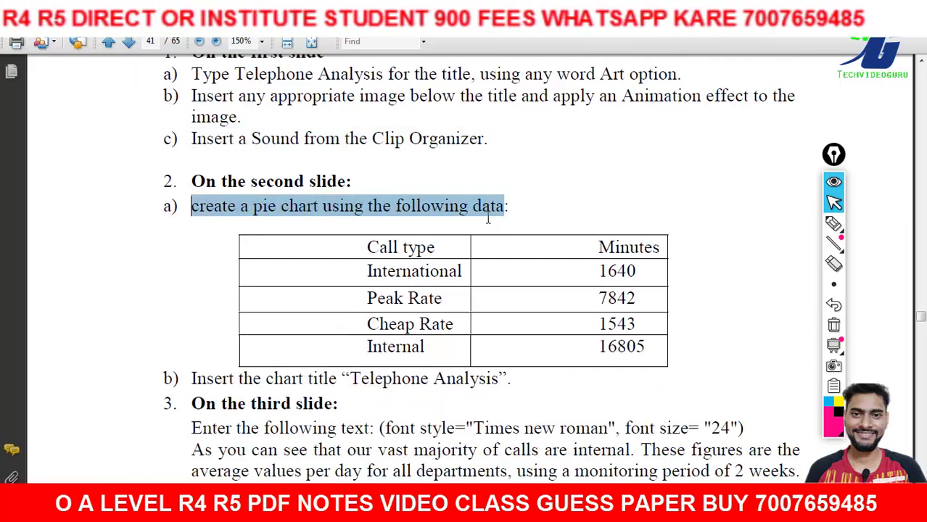
{"action": "left_click", "coordinate": [365, 206]}
{"action": "left_click_drag", "start_coordinate": [192, 181], "coordinate": [392, 206]}
{"action": "left_click", "coordinate": [379, 246]}
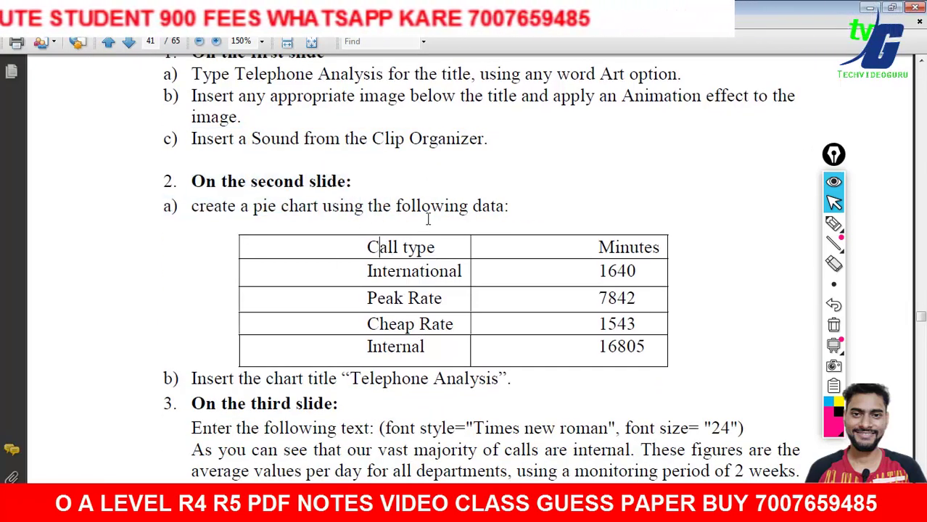
{"action": "left_click_drag", "start_coordinate": [392, 244], "coordinate": [511, 379]}
Select slide 3's four bullet lines and insert a basic Pie chart via Insert > Chart.
{"action": "key", "text": "alt+Tab"}
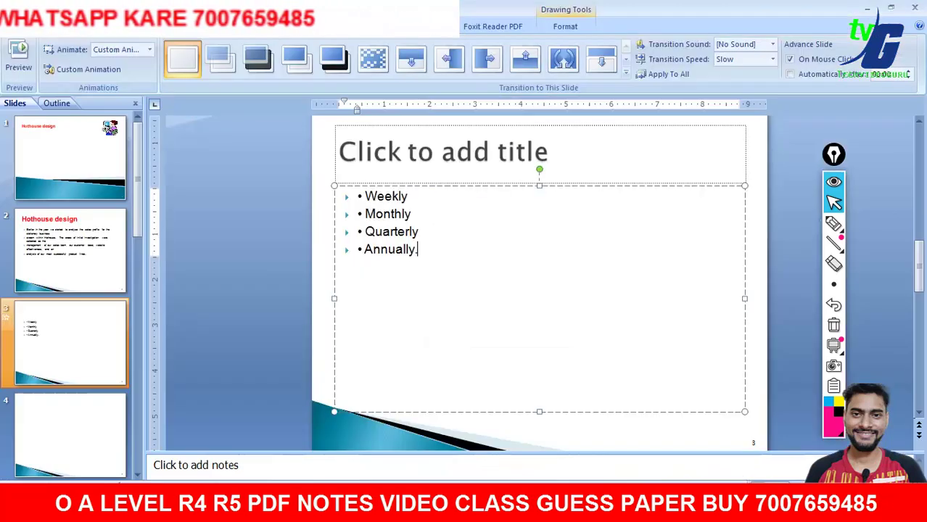
{"action": "left_click_drag", "start_coordinate": [409, 267], "coordinate": [349, 190]}
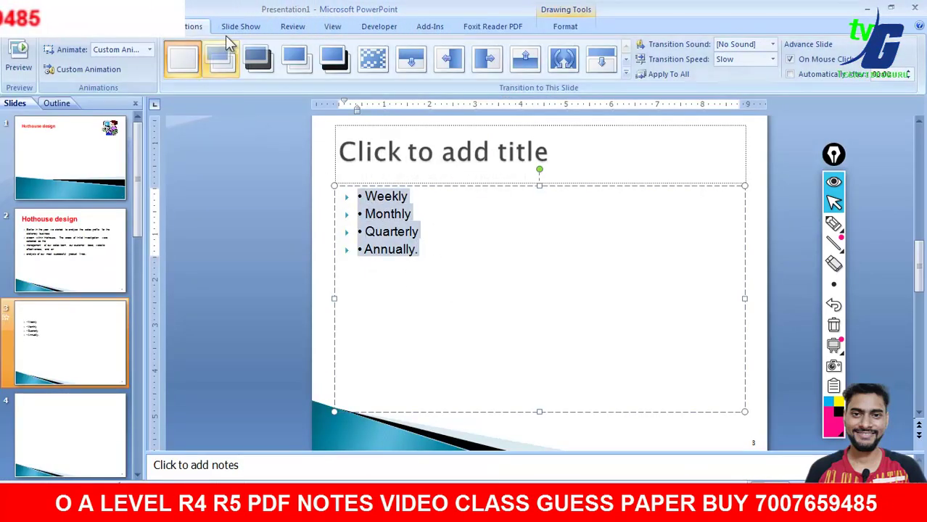
{"action": "left_click", "coordinate": [89, 26]}
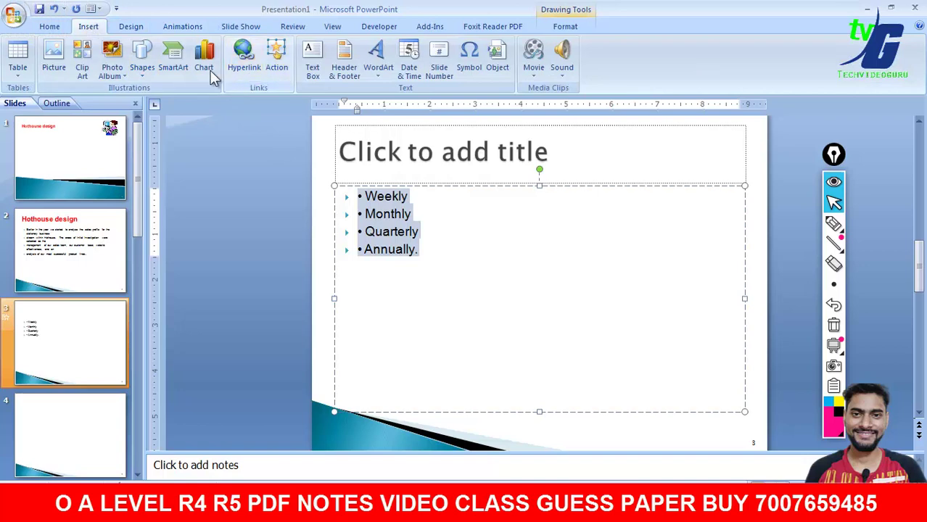
{"action": "left_click", "coordinate": [203, 65]}
{"action": "left_click", "coordinate": [319, 200]}
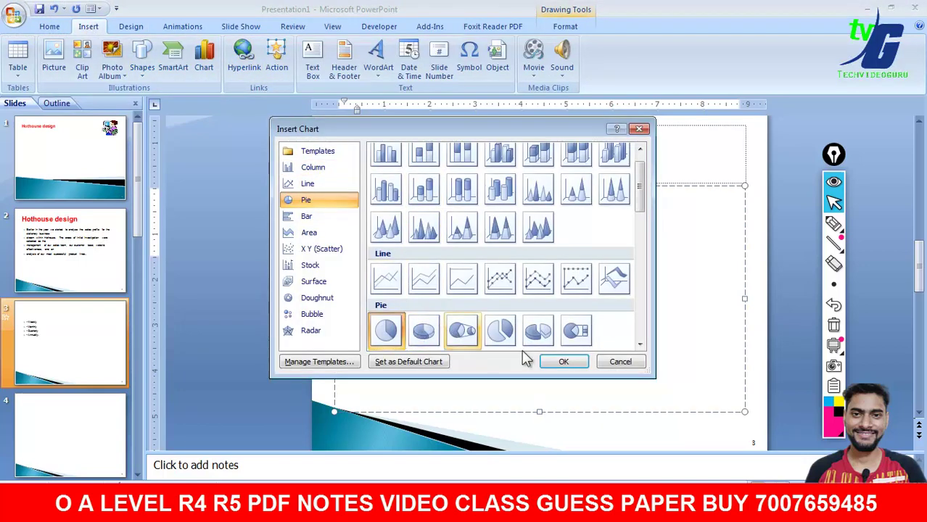
{"action": "left_click", "coordinate": [554, 365]}
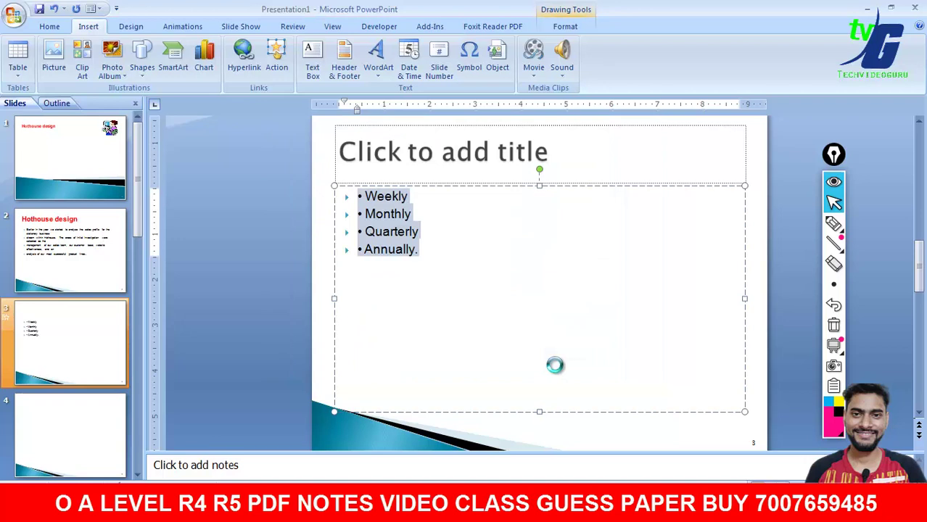
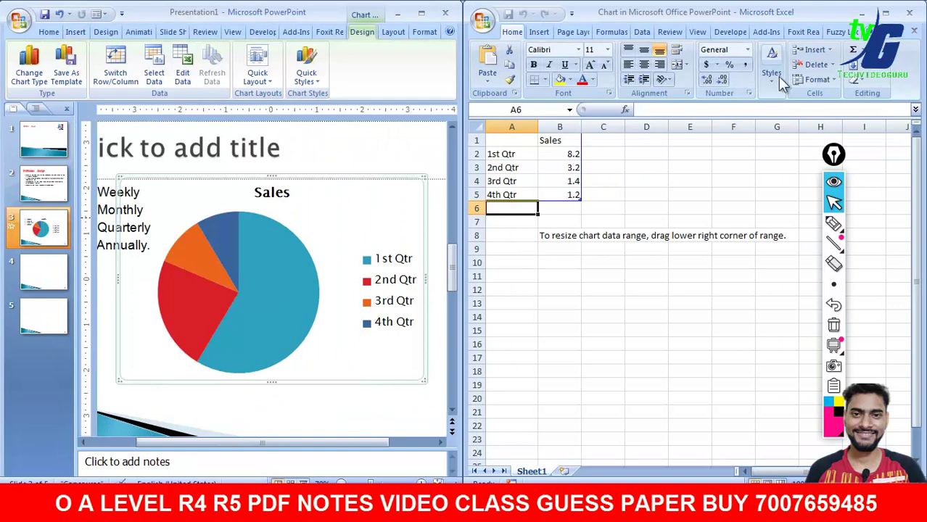
Leave the chart data worksheet and view the Home and chart formatting ribbon commands.
{"action": "double_click", "coordinate": [809, 11]}
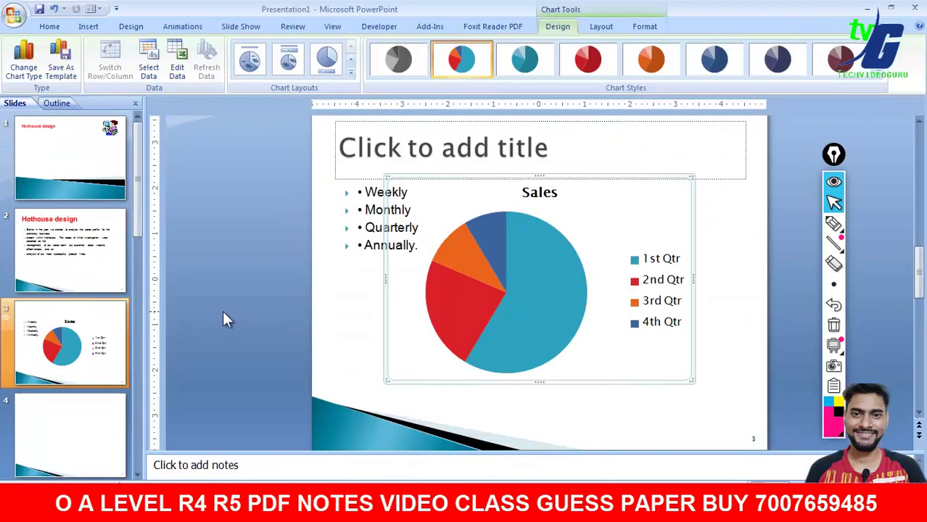
{"action": "left_click", "coordinate": [50, 26]}
{"action": "left_click", "coordinate": [644, 26]}
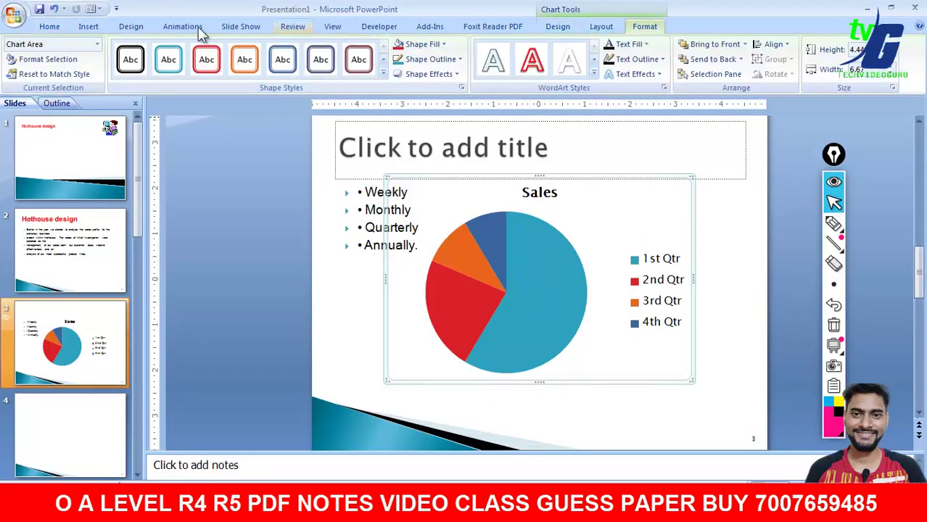
Try inserting a sound from file, cancel without adding one, and go to the Hothouse design slide 2.
{"action": "left_click", "coordinate": [92, 27]}
{"action": "left_click", "coordinate": [562, 52]}
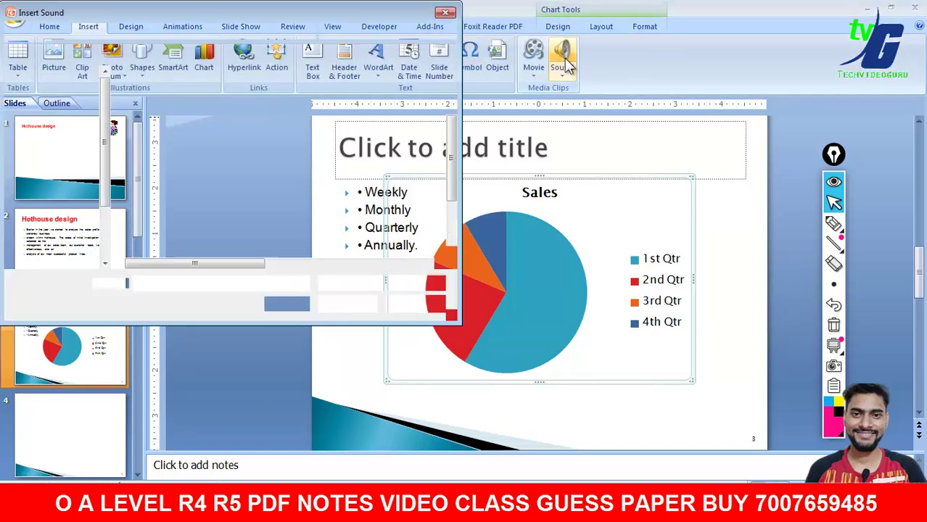
{"action": "key", "text": "Escape"}
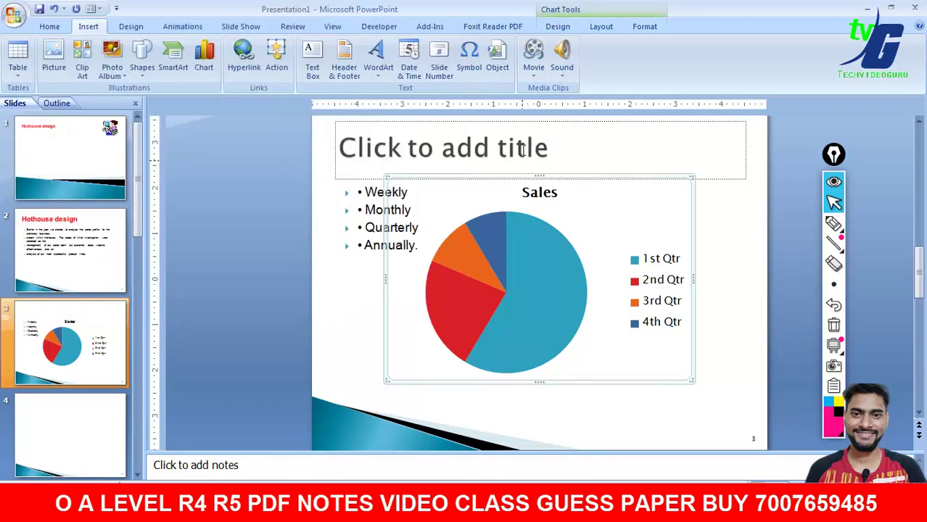
{"action": "left_click", "coordinate": [565, 77]}
{"action": "left_click", "coordinate": [723, 209]}
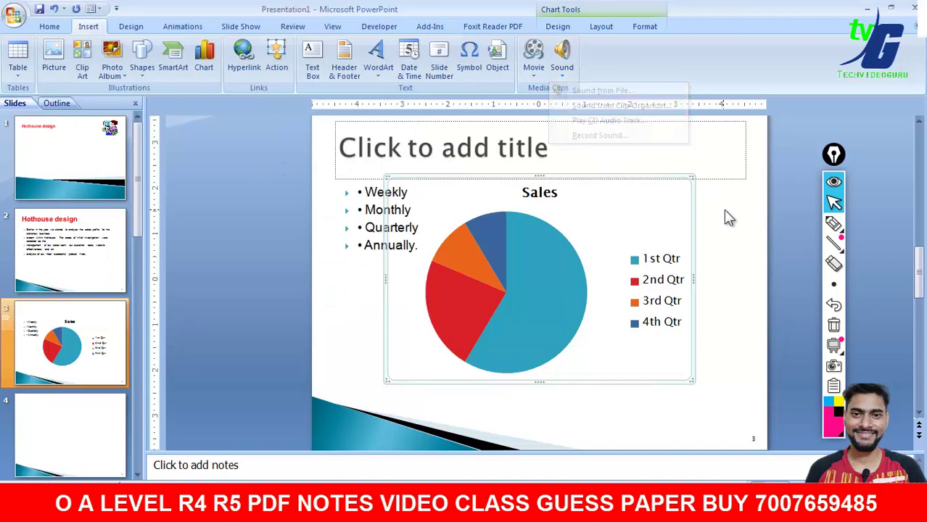
{"action": "left_click", "coordinate": [65, 228]}
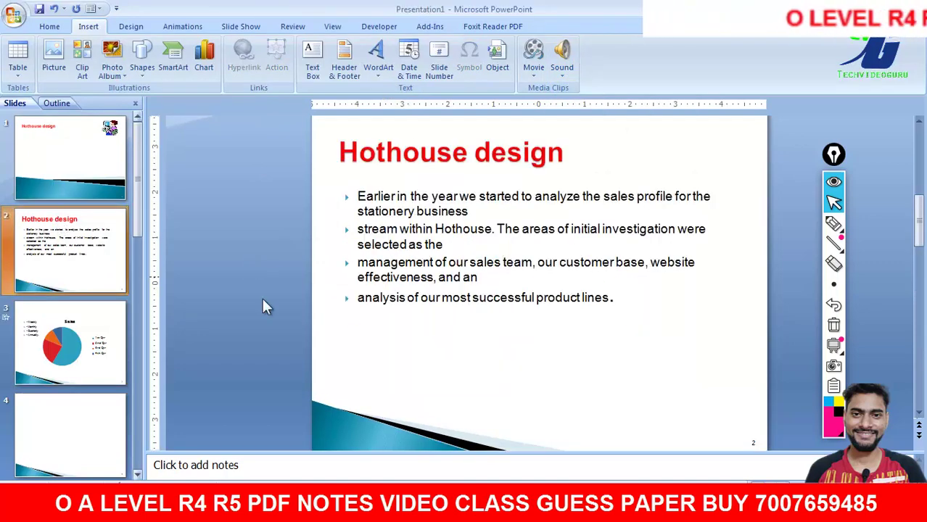
Switch to the O Level syllabus PDF and scroll through the practical questions, selecting a passage.
{"action": "key", "text": "alt+Tab"}
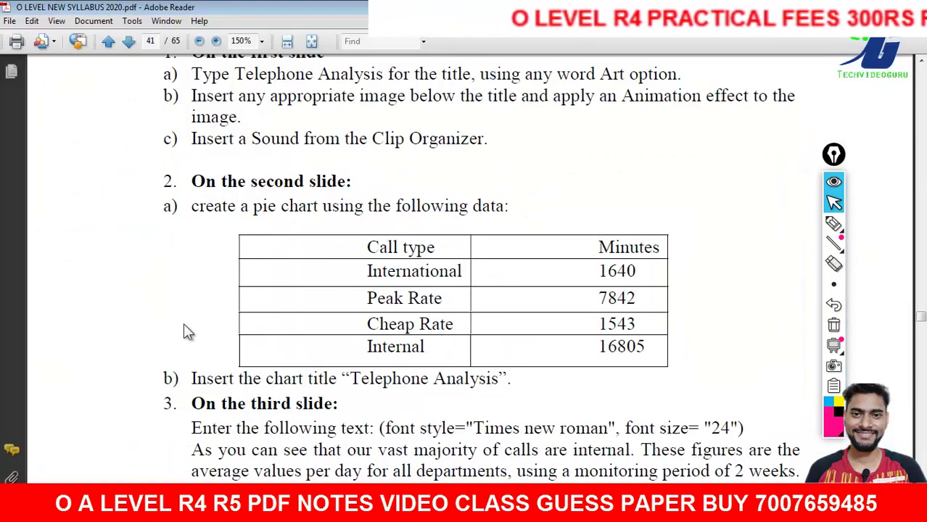
{"action": "scroll", "coordinate": [183, 323], "scroll_direction": "down", "scroll_amount": 5}
{"action": "scroll", "coordinate": [184, 323], "scroll_direction": "down", "scroll_amount": 4}
{"action": "scroll", "coordinate": [183, 324], "scroll_direction": "down", "scroll_amount": 1}
{"action": "mouse_move", "coordinate": [198, 205]}
{"action": "left_mouse_down"}
{"action": "mouse_move", "coordinate": [207, 230]}
{"action": "mouse_move", "coordinate": [361, 408]}
{"action": "left_mouse_up"}
{"action": "scroll", "coordinate": [286, 314], "scroll_direction": "down", "scroll_amount": 8}
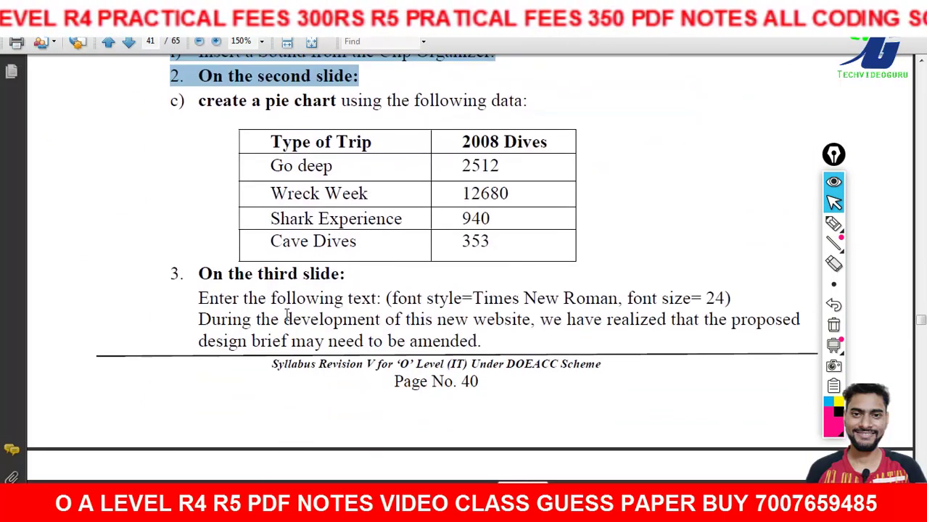
{"action": "scroll", "coordinate": [286, 314], "scroll_direction": "down", "scroll_amount": 8}
{"action": "scroll", "coordinate": [286, 314], "scroll_direction": "down", "scroll_amount": 8}
{"action": "scroll", "coordinate": [286, 314], "scroll_direction": "down", "scroll_amount": 3}
{"action": "scroll", "coordinate": [286, 314], "scroll_direction": "down", "scroll_amount": 3}
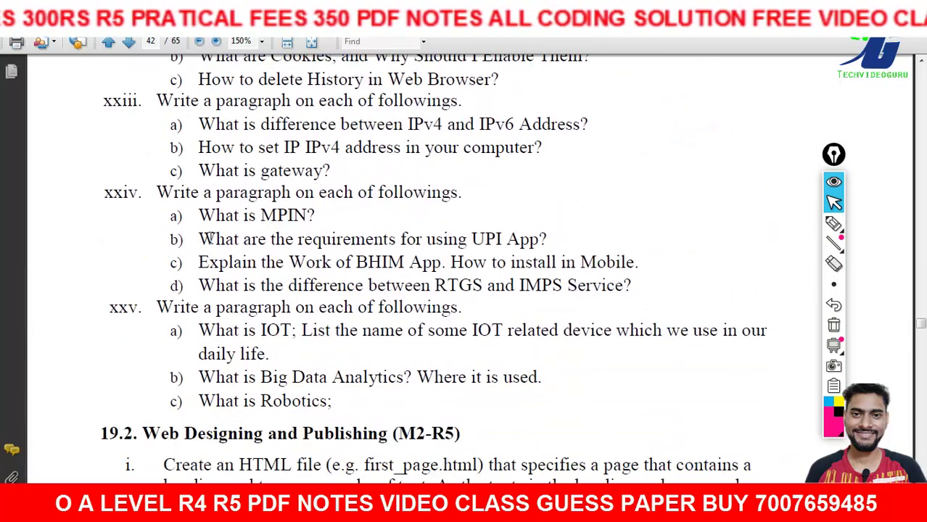
Highlight the xxiv question heading and the 'What is MPIN' question, then clear the selection.
{"action": "mouse_move", "coordinate": [149, 194]}
{"action": "left_mouse_down"}
{"action": "mouse_move", "coordinate": [290, 193]}
{"action": "mouse_move", "coordinate": [310, 213]}
{"action": "left_mouse_up"}
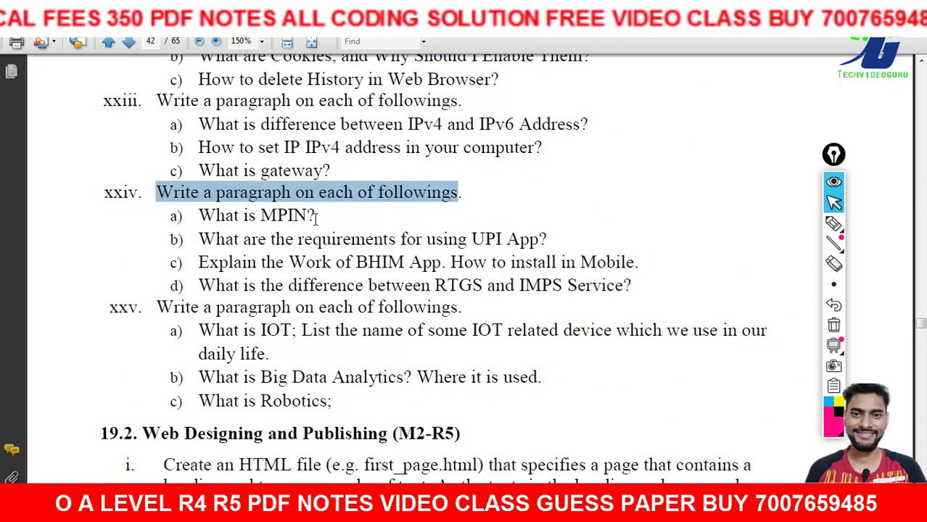
{"action": "left_click", "coordinate": [200, 215]}
{"action": "left_click_drag", "start_coordinate": [199, 216], "coordinate": [306, 218]}
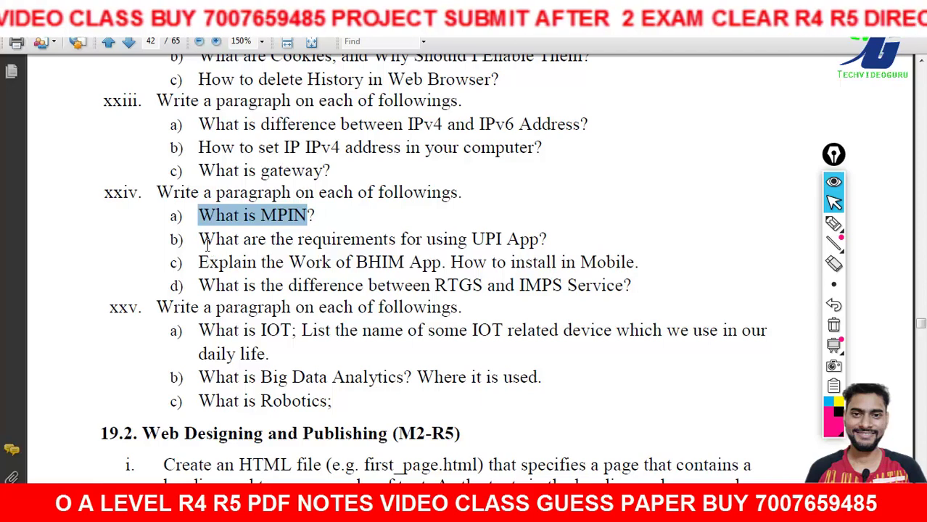
{"action": "left_click_drag", "start_coordinate": [199, 239], "coordinate": [555, 262]}
{"action": "left_click", "coordinate": [349, 239]}
Scroll to the HTML tasks on page 43, select them, then bring up the PRANOTES image.
{"action": "scroll", "coordinate": [216, 249], "scroll_direction": "down", "scroll_amount": 3}
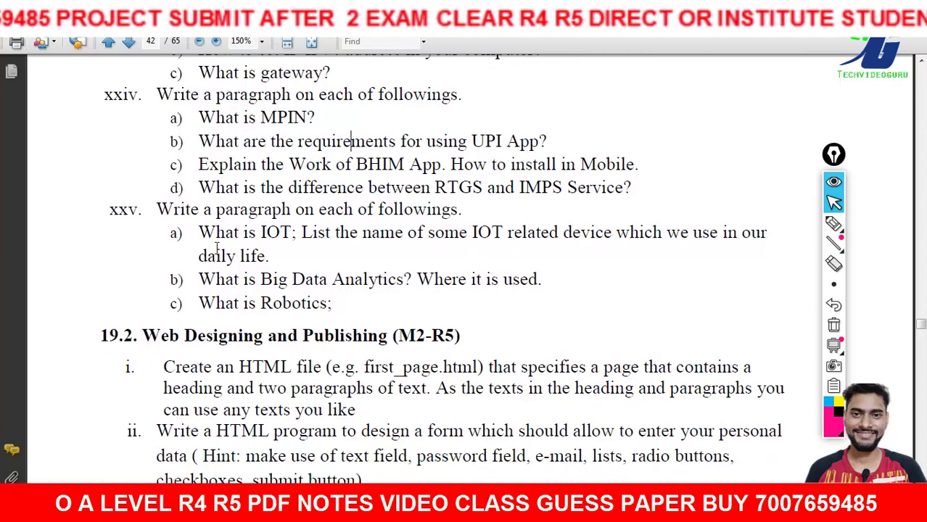
{"action": "scroll", "coordinate": [216, 248], "scroll_direction": "down", "scroll_amount": 3}
{"action": "scroll", "coordinate": [216, 248], "scroll_direction": "down", "scroll_amount": 3}
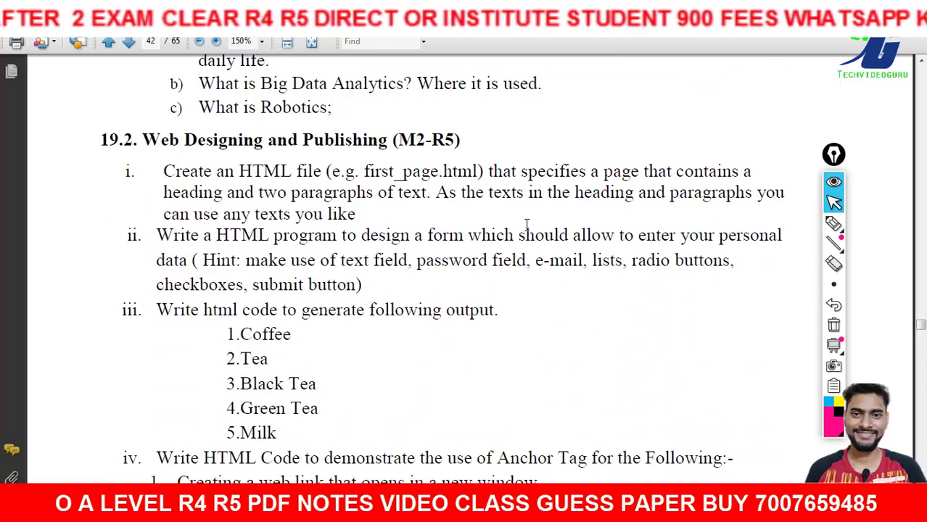
{"action": "scroll", "coordinate": [330, 254], "scroll_direction": "down", "scroll_amount": 3}
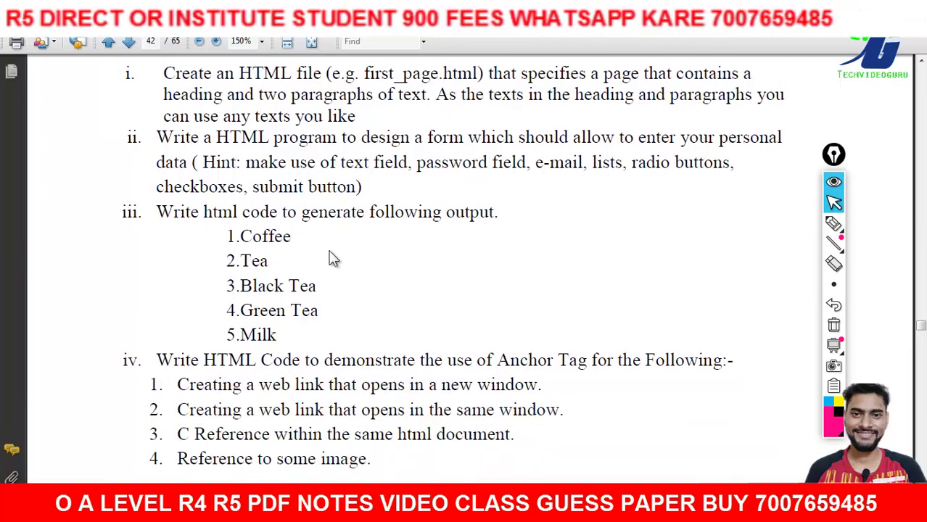
{"action": "scroll", "coordinate": [330, 258], "scroll_direction": "down", "scroll_amount": 9}
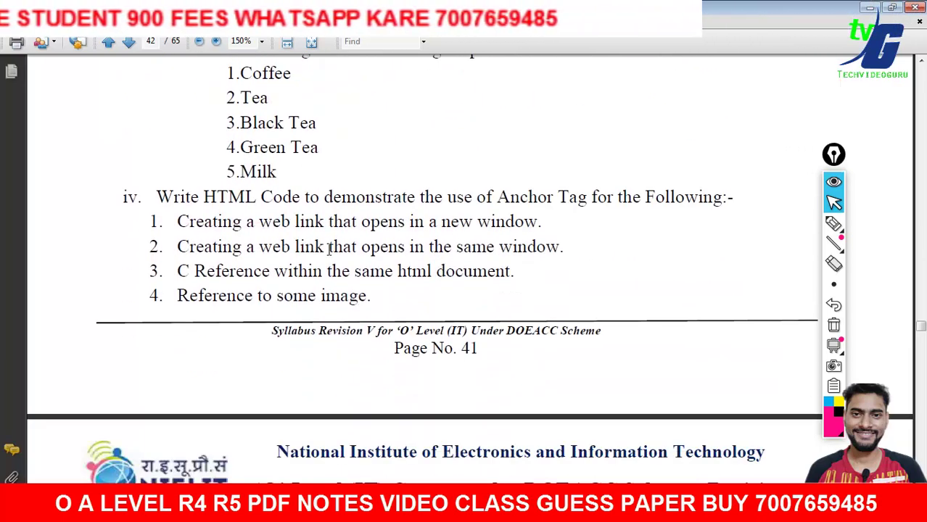
{"action": "scroll", "coordinate": [334, 259], "scroll_direction": "down", "scroll_amount": 6}
{"action": "scroll", "coordinate": [334, 257], "scroll_direction": "down", "scroll_amount": 4}
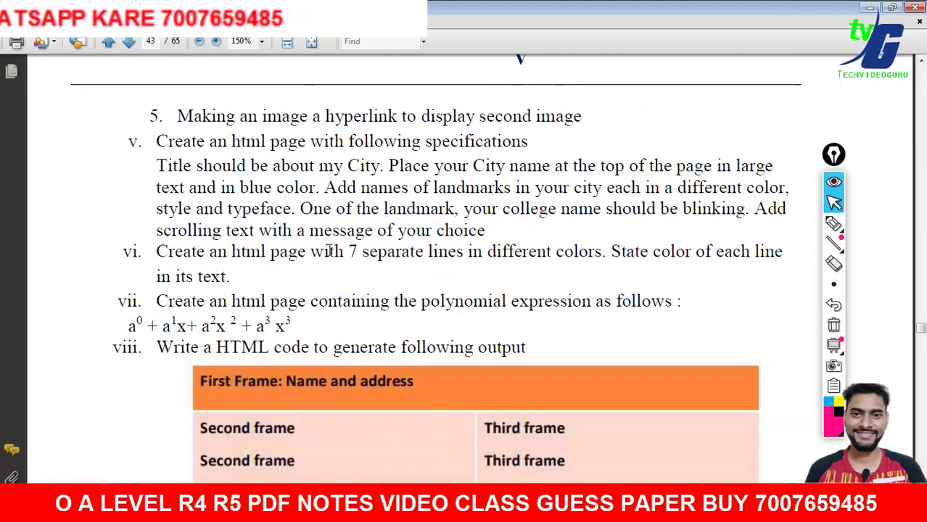
{"action": "scroll", "coordinate": [333, 254], "scroll_direction": "down", "scroll_amount": 4}
{"action": "scroll", "coordinate": [331, 251], "scroll_direction": "down", "scroll_amount": 7}
{"action": "scroll", "coordinate": [329, 249], "scroll_direction": "down", "scroll_amount": 5}
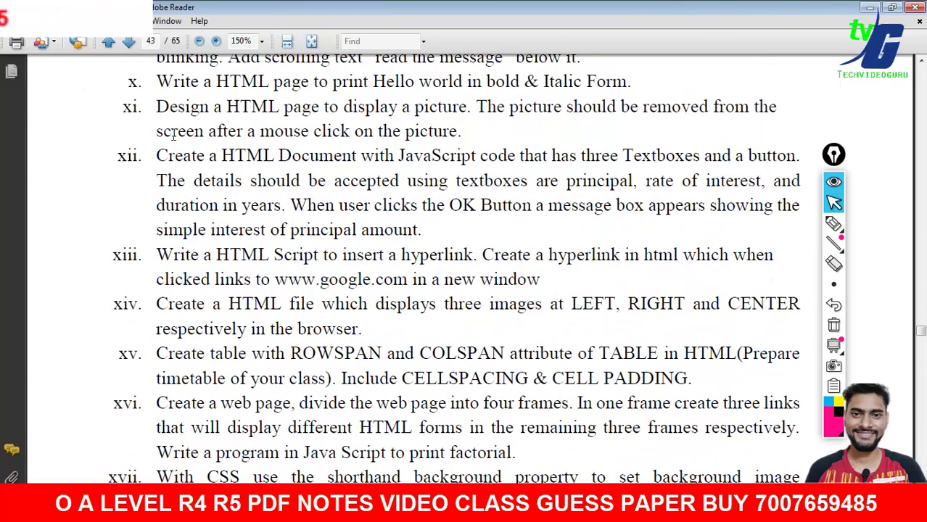
{"action": "left_click_drag", "start_coordinate": [172, 132], "coordinate": [488, 462]}
{"action": "left_click", "coordinate": [439, 303]}
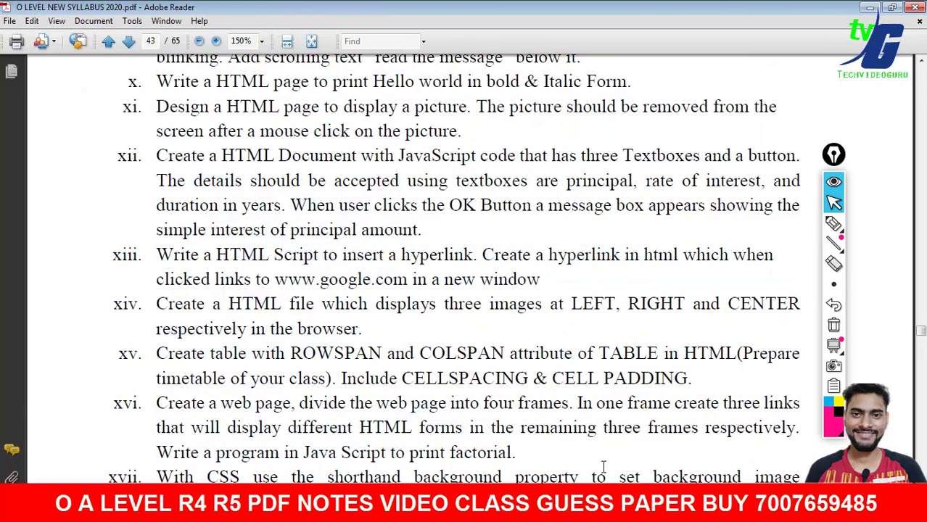
{"action": "key", "text": "alt+Tab"}
{"action": "left_click", "coordinate": [831, 226]}
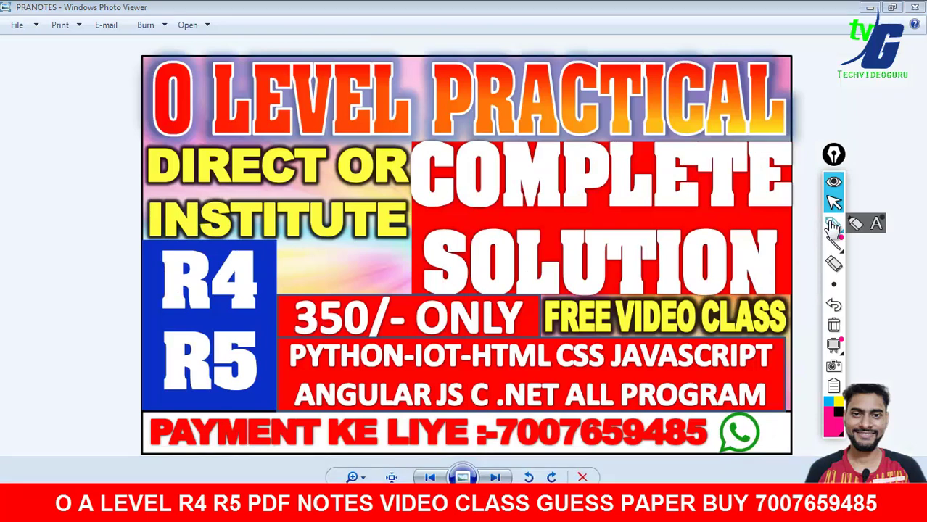
{"action": "left_click_drag", "start_coordinate": [325, 270], "coordinate": [325, 282]}
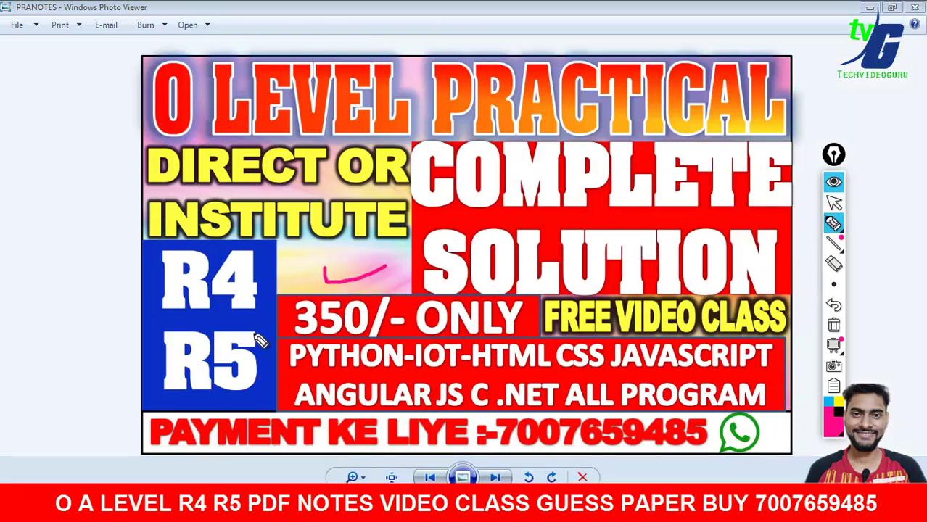
{"action": "left_click_drag", "start_coordinate": [187, 331], "coordinate": [278, 390]}
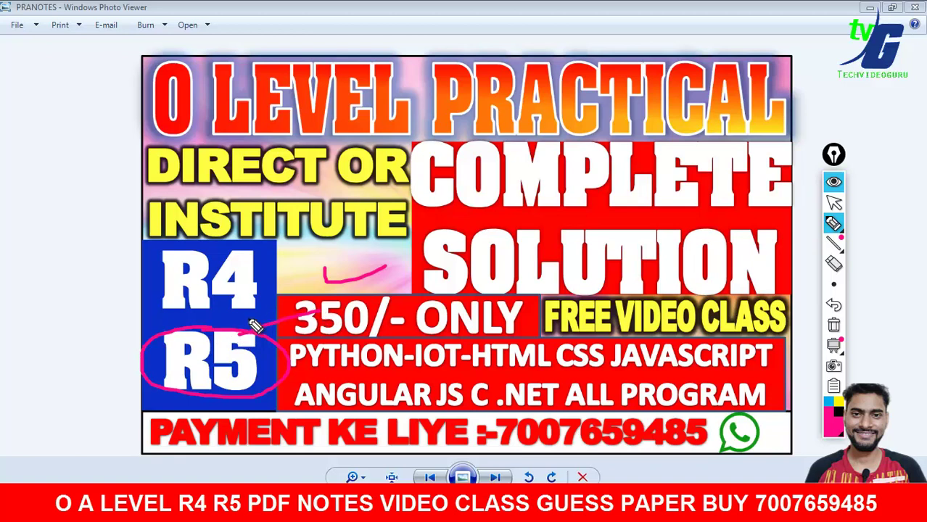
{"action": "left_click_drag", "start_coordinate": [154, 252], "coordinate": [246, 241]}
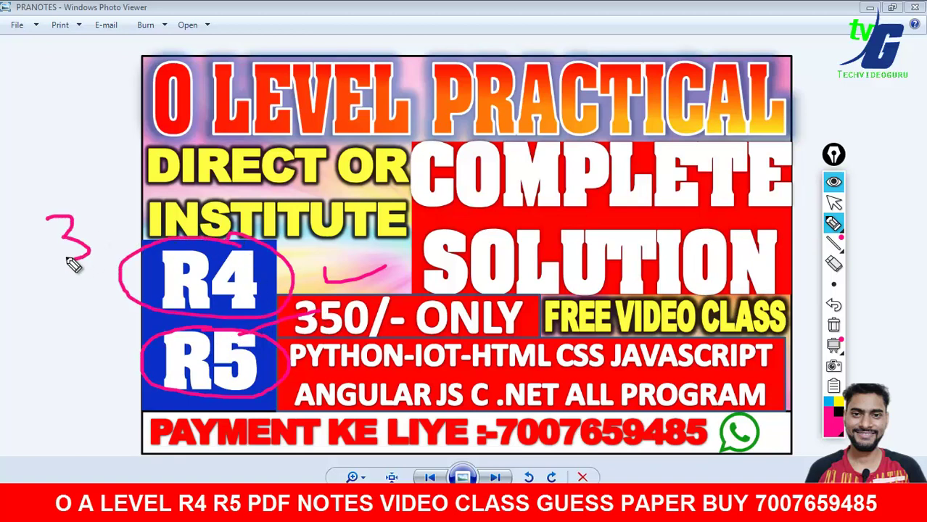
{"action": "left_click", "coordinate": [833, 325]}
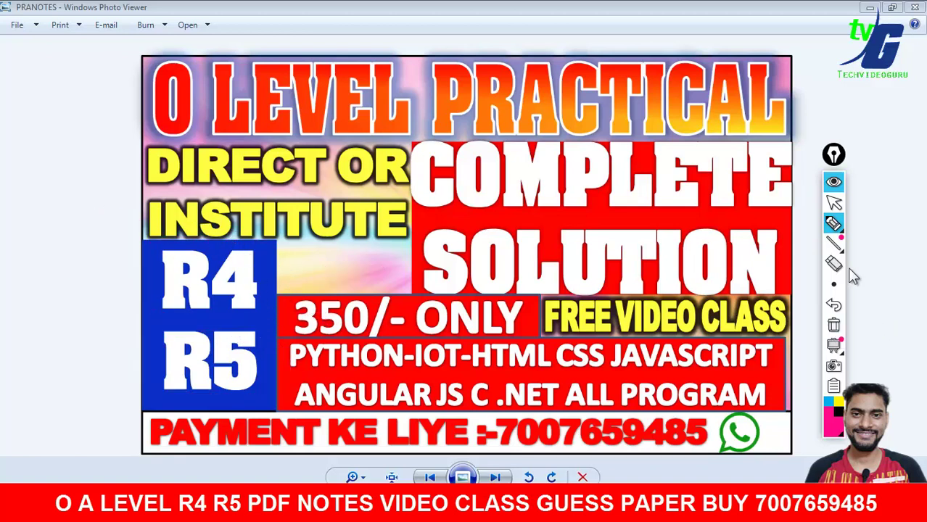
{"action": "left_click", "coordinate": [833, 203]}
{"action": "left_click_drag", "start_coordinate": [842, 163], "coordinate": [892, 138]}
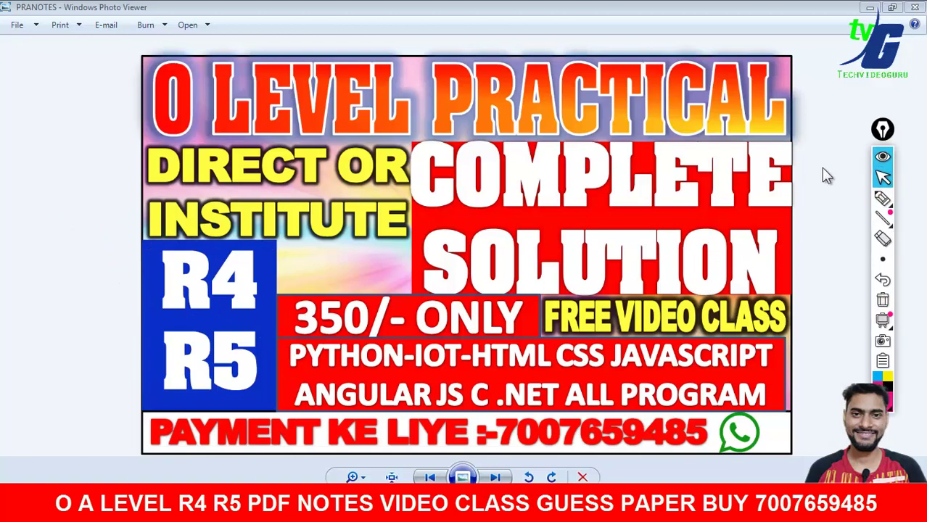